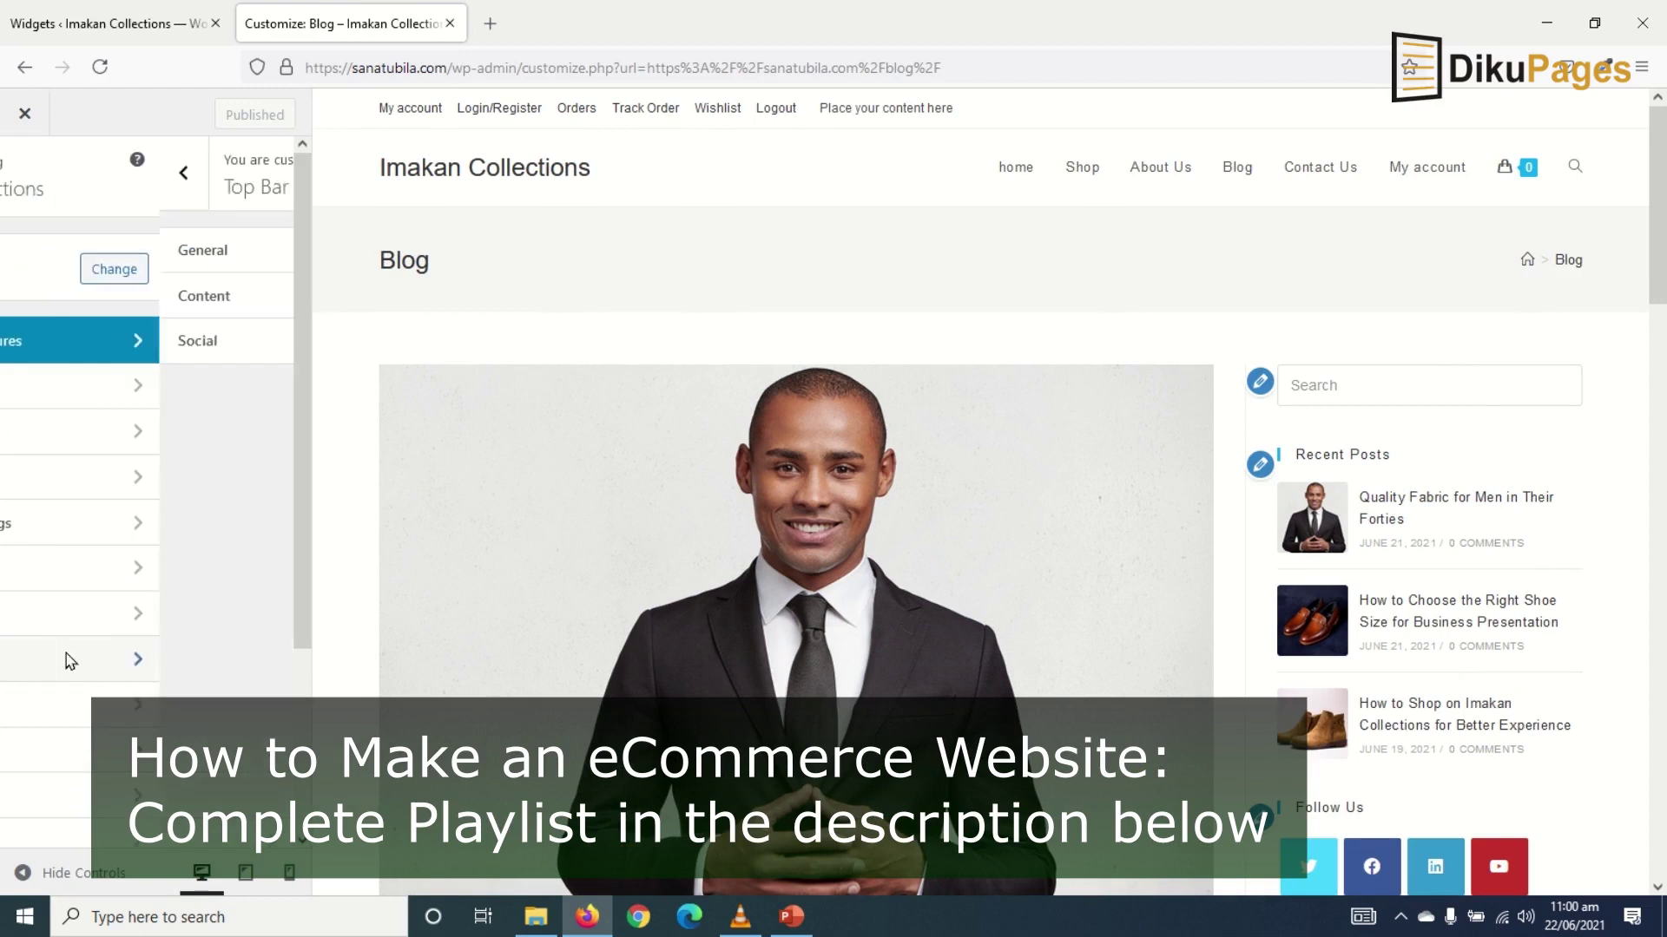
# Set the link hover color in the top bar's general settings to #ffa500.
pyautogui.click(104, 260)
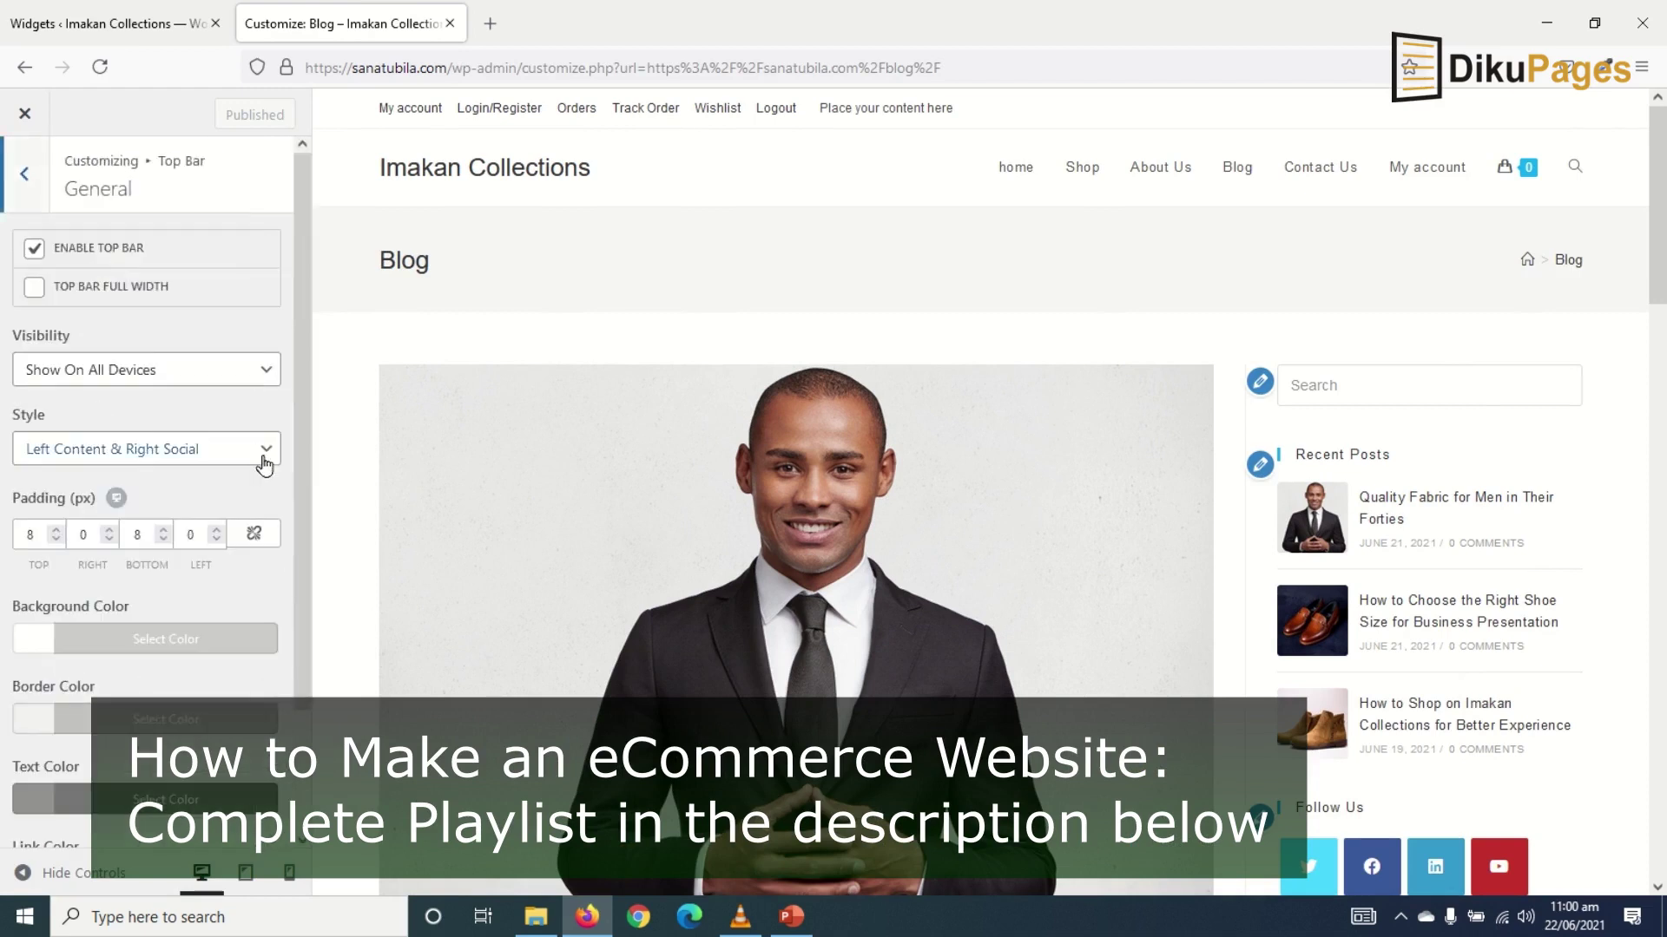
pyautogui.scroll(-2, 148, 564)
pyautogui.click(34, 819)
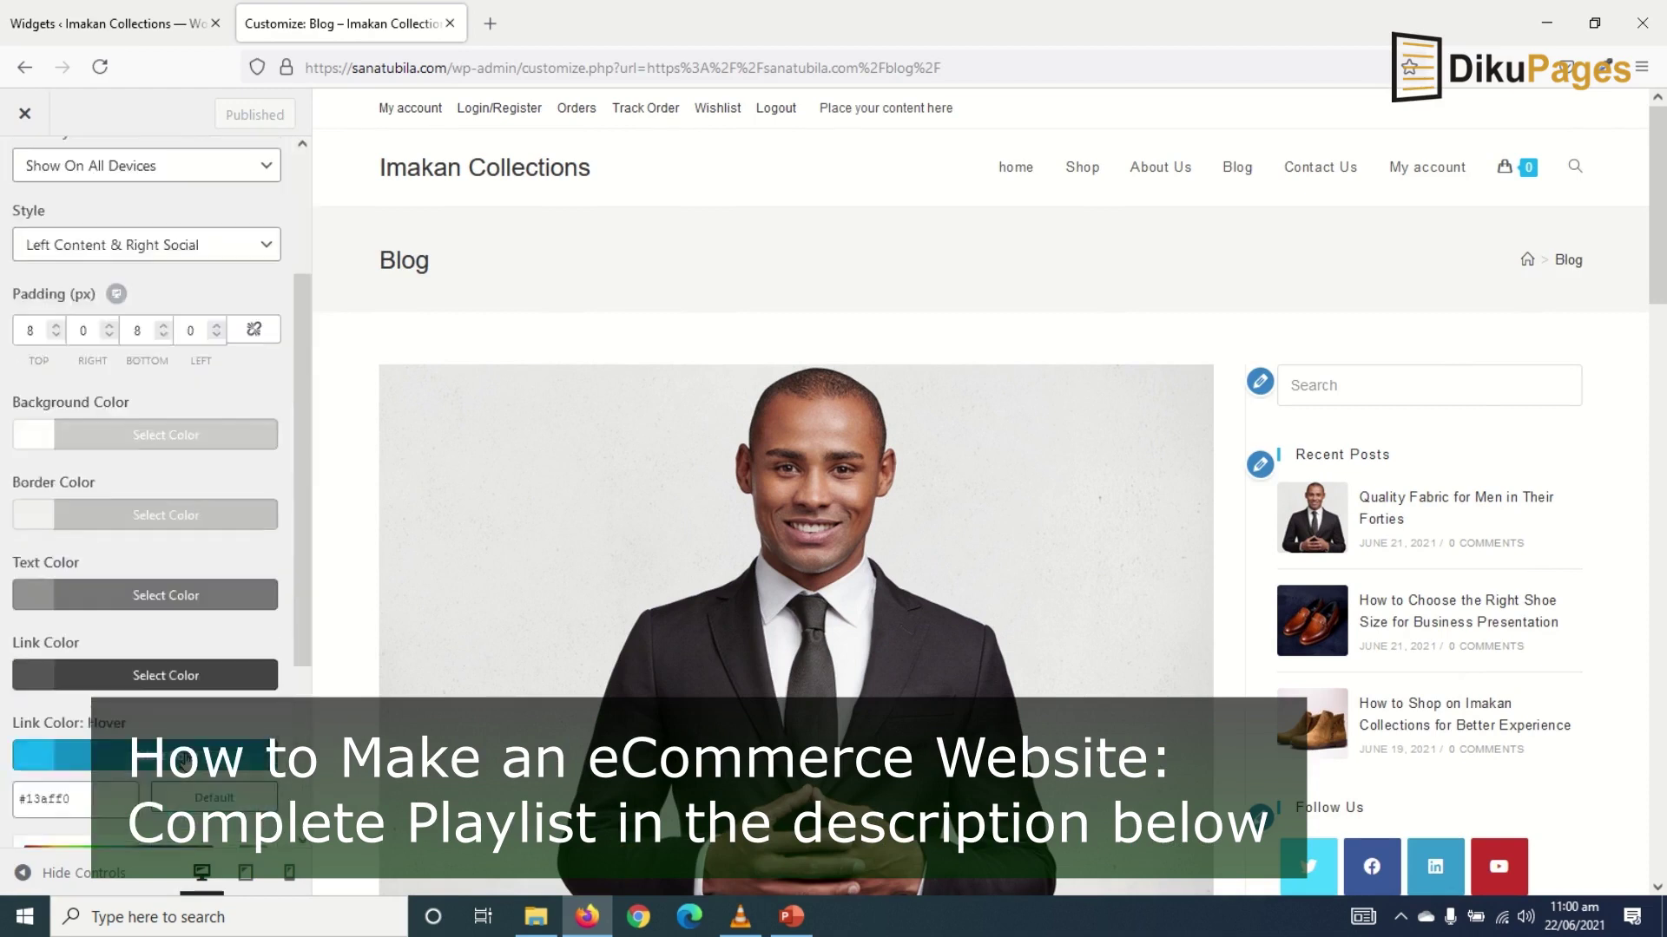
pyautogui.scroll(-2, 53, 764)
pyautogui.moveTo(119, 654); pyautogui.dragTo(22, 667)
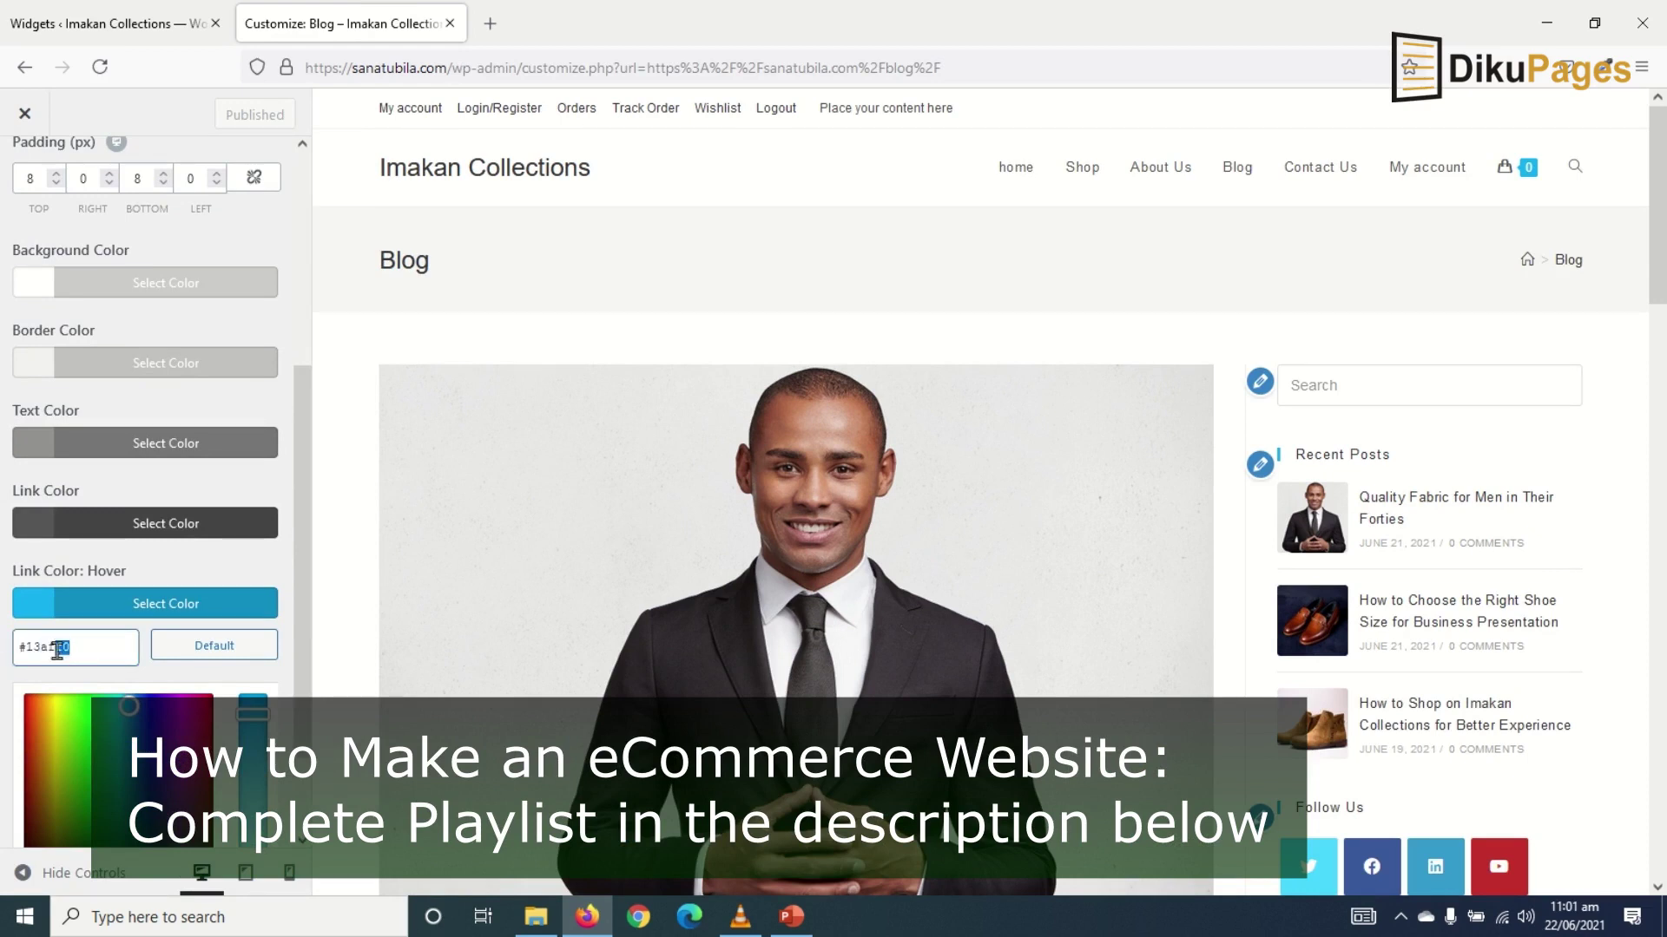
pyautogui.write('ffa500')
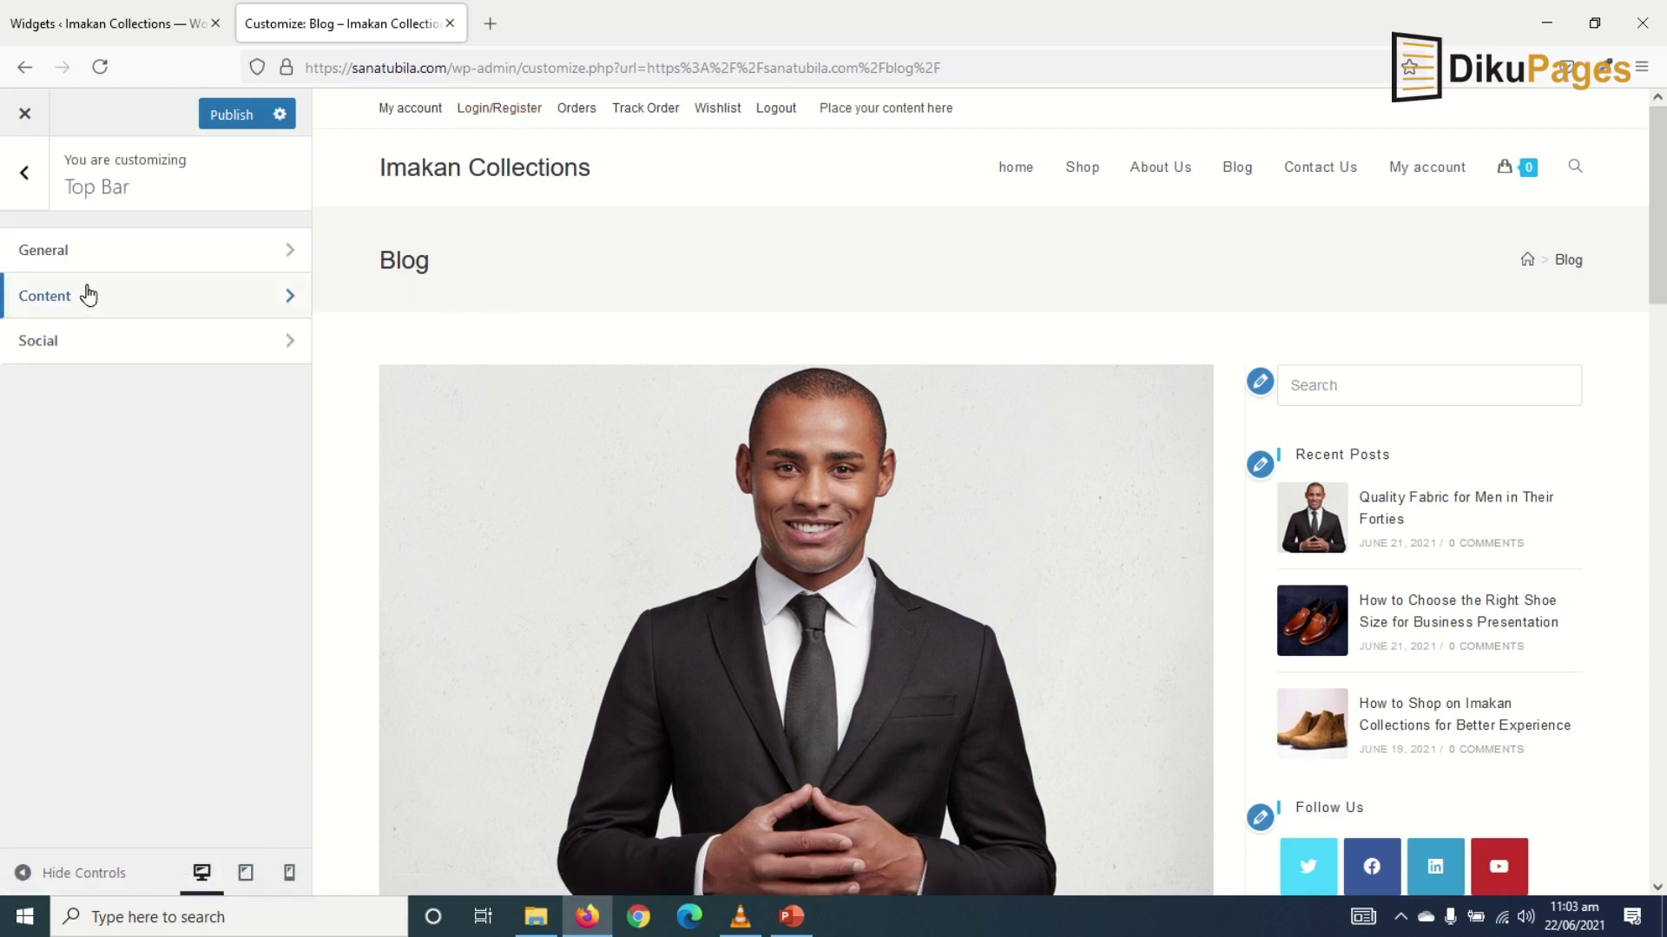
# Replace the top bar's placeholder content with the contact e-mail and phone number, separated by a vertical bar.
pyautogui.click(80, 295)
pyautogui.moveTo(171, 426); pyautogui.dragTo(57, 397)
pyautogui.click(131, 341)
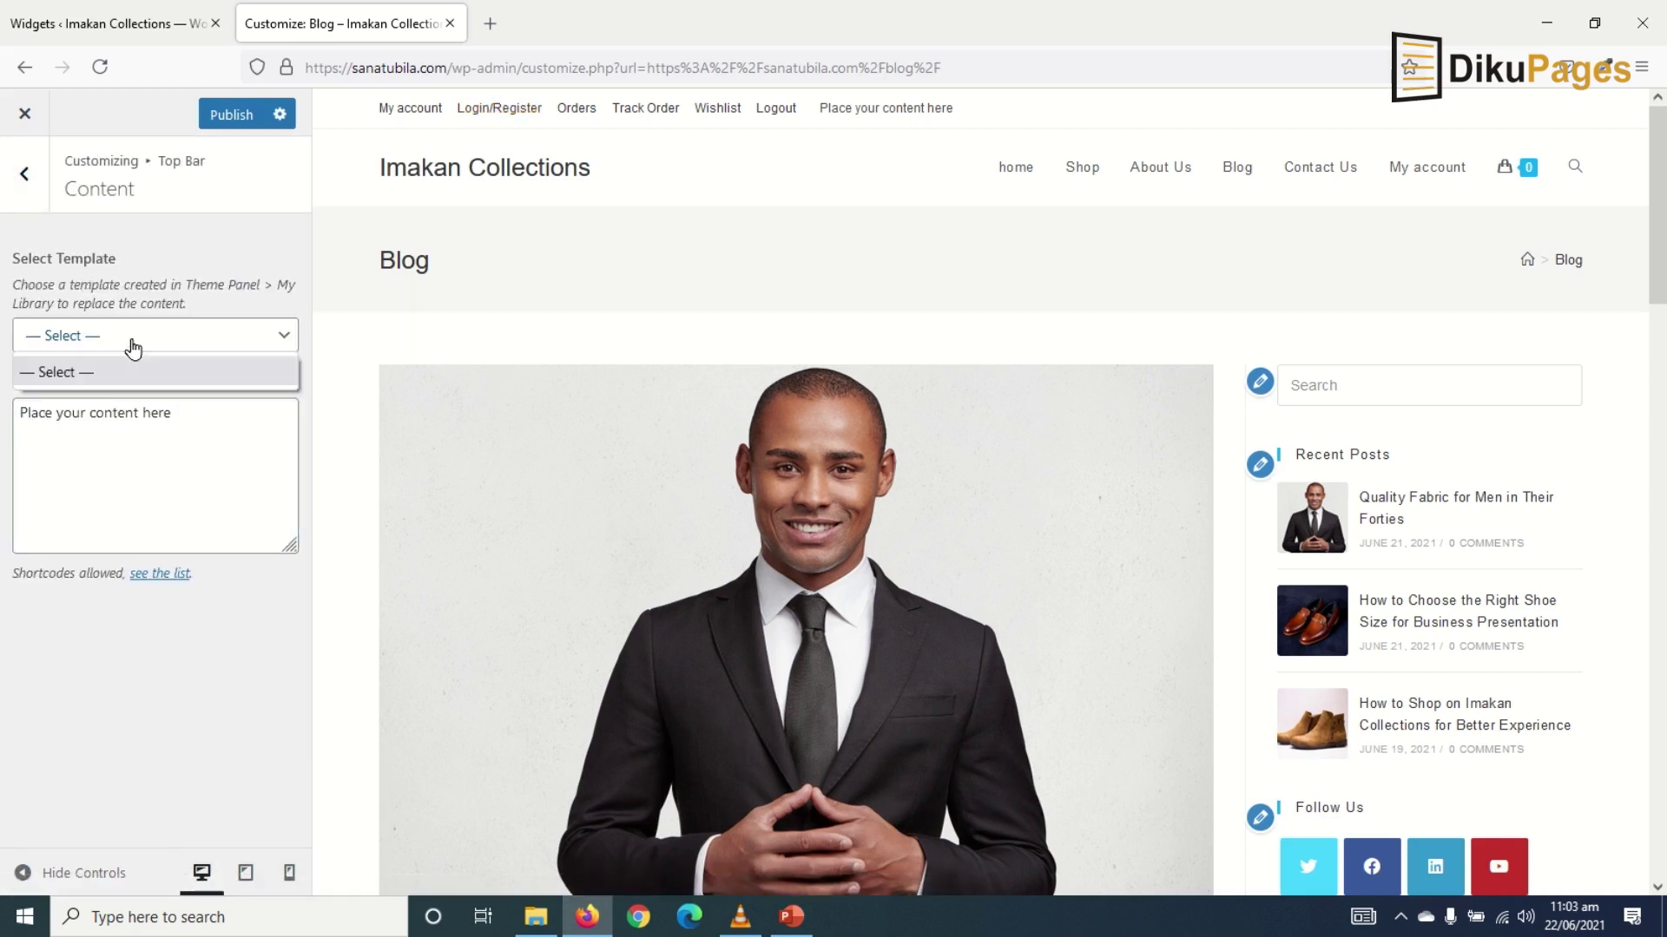
pyautogui.click(87, 508)
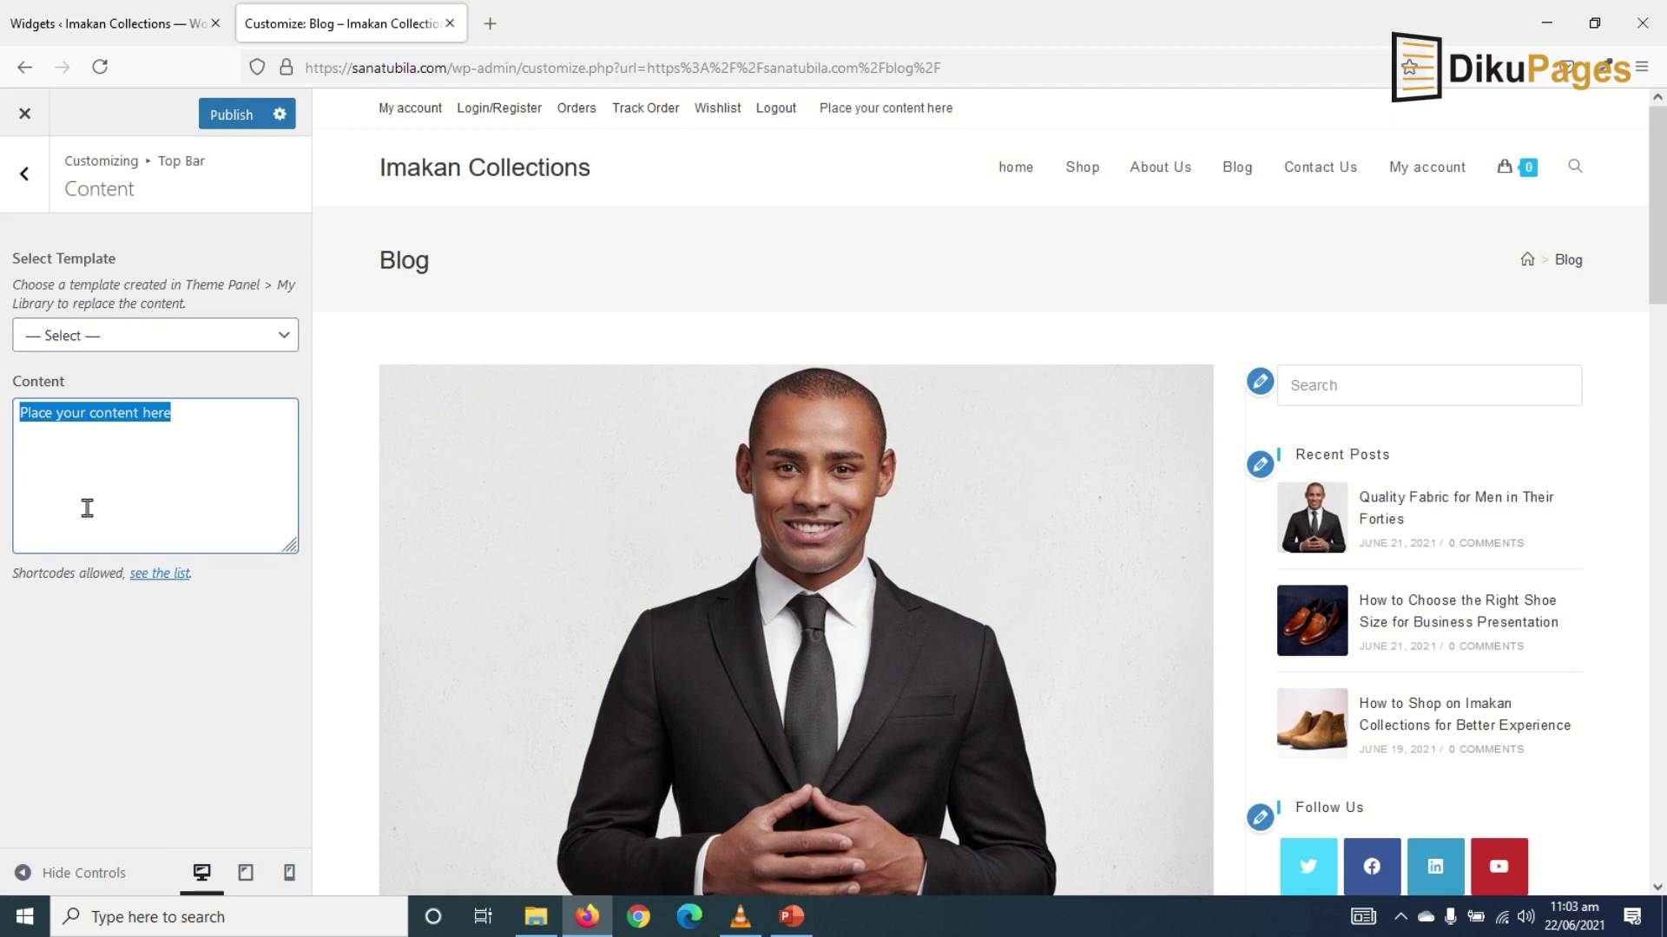
pyautogui.hotkey('ctrl', 'v')
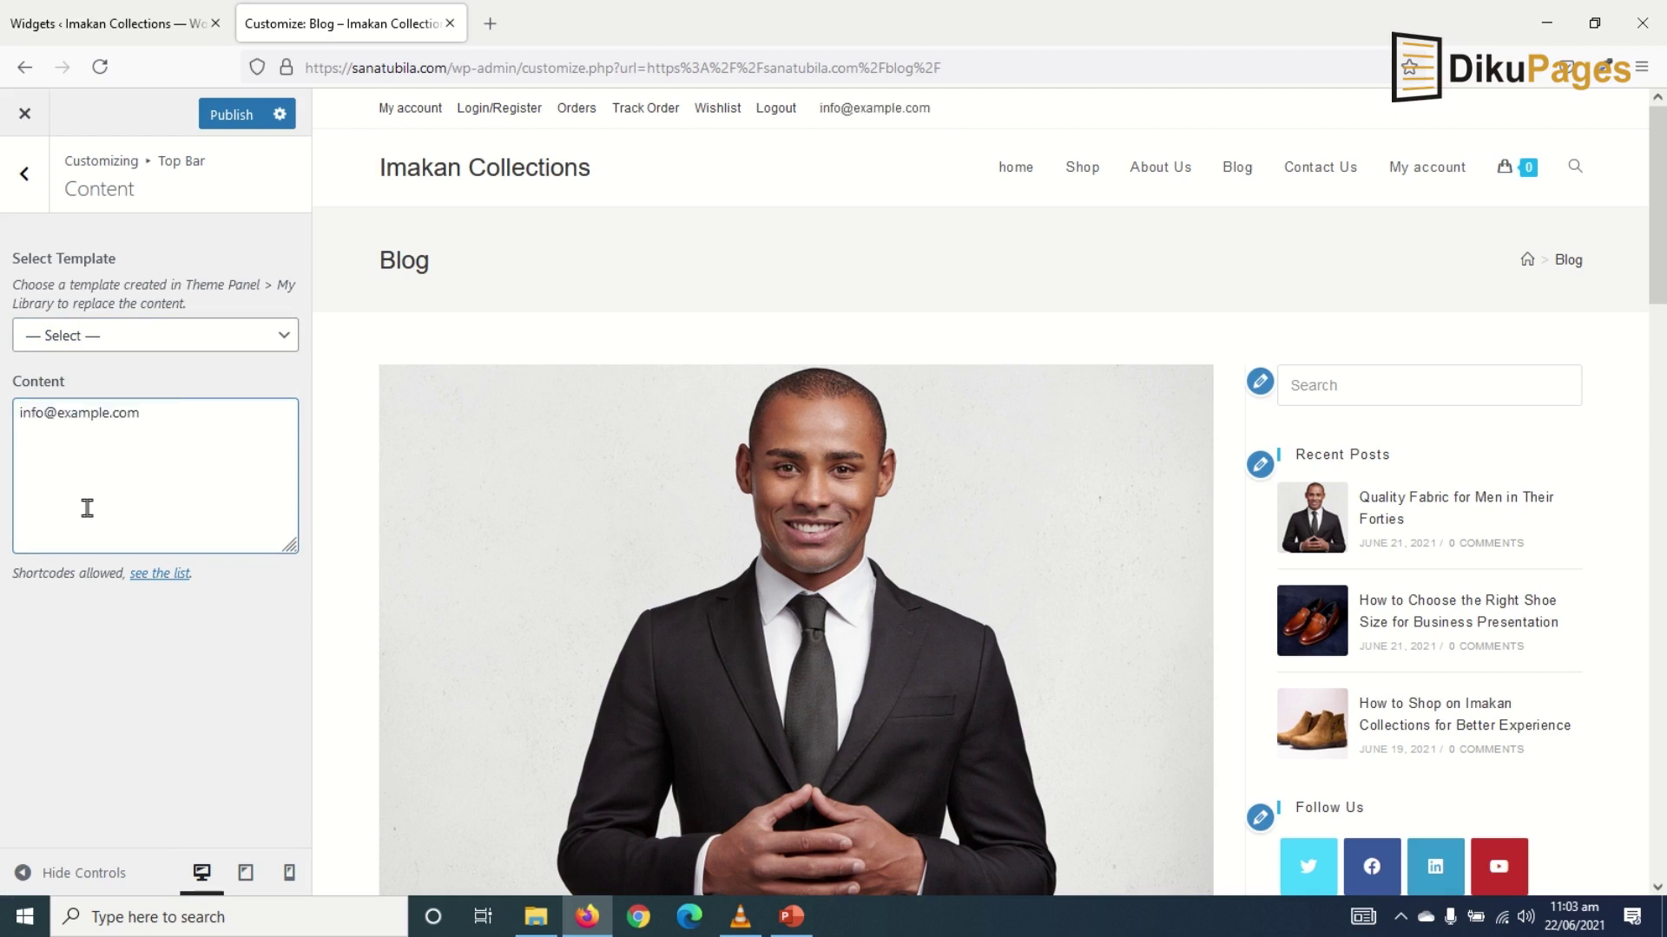
pyautogui.hotkey('ctrl', 'v')
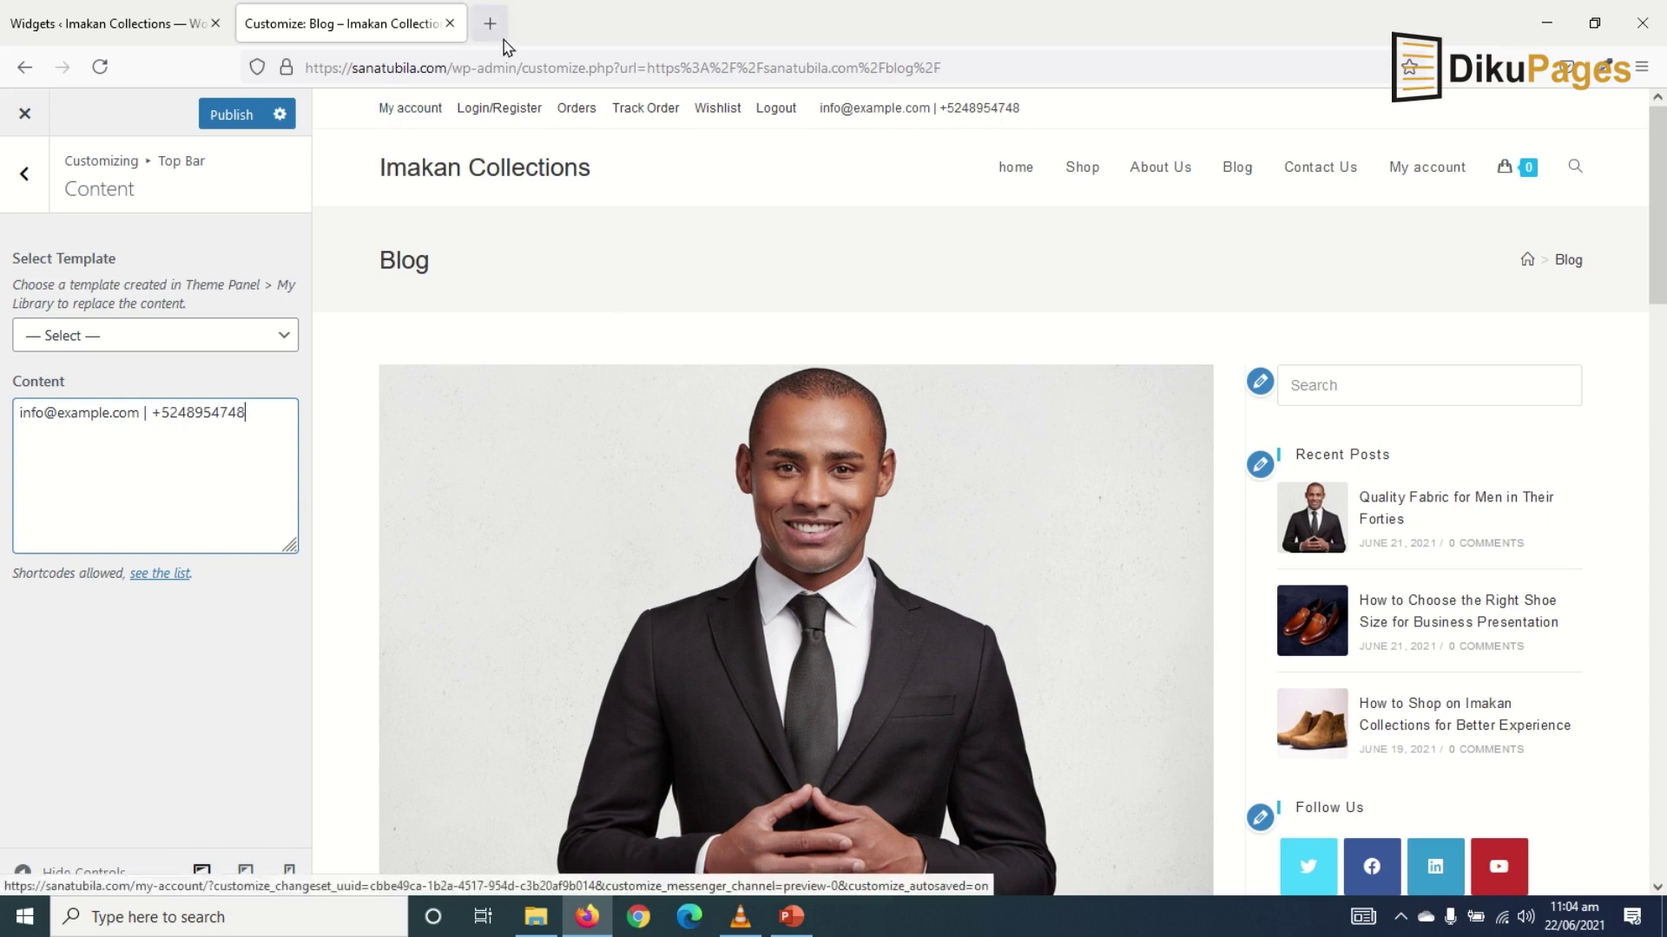
# Open fontawesome.com in a new browser tab.
pyautogui.hotkey('ctrl', 't')
pyautogui.write('fon')
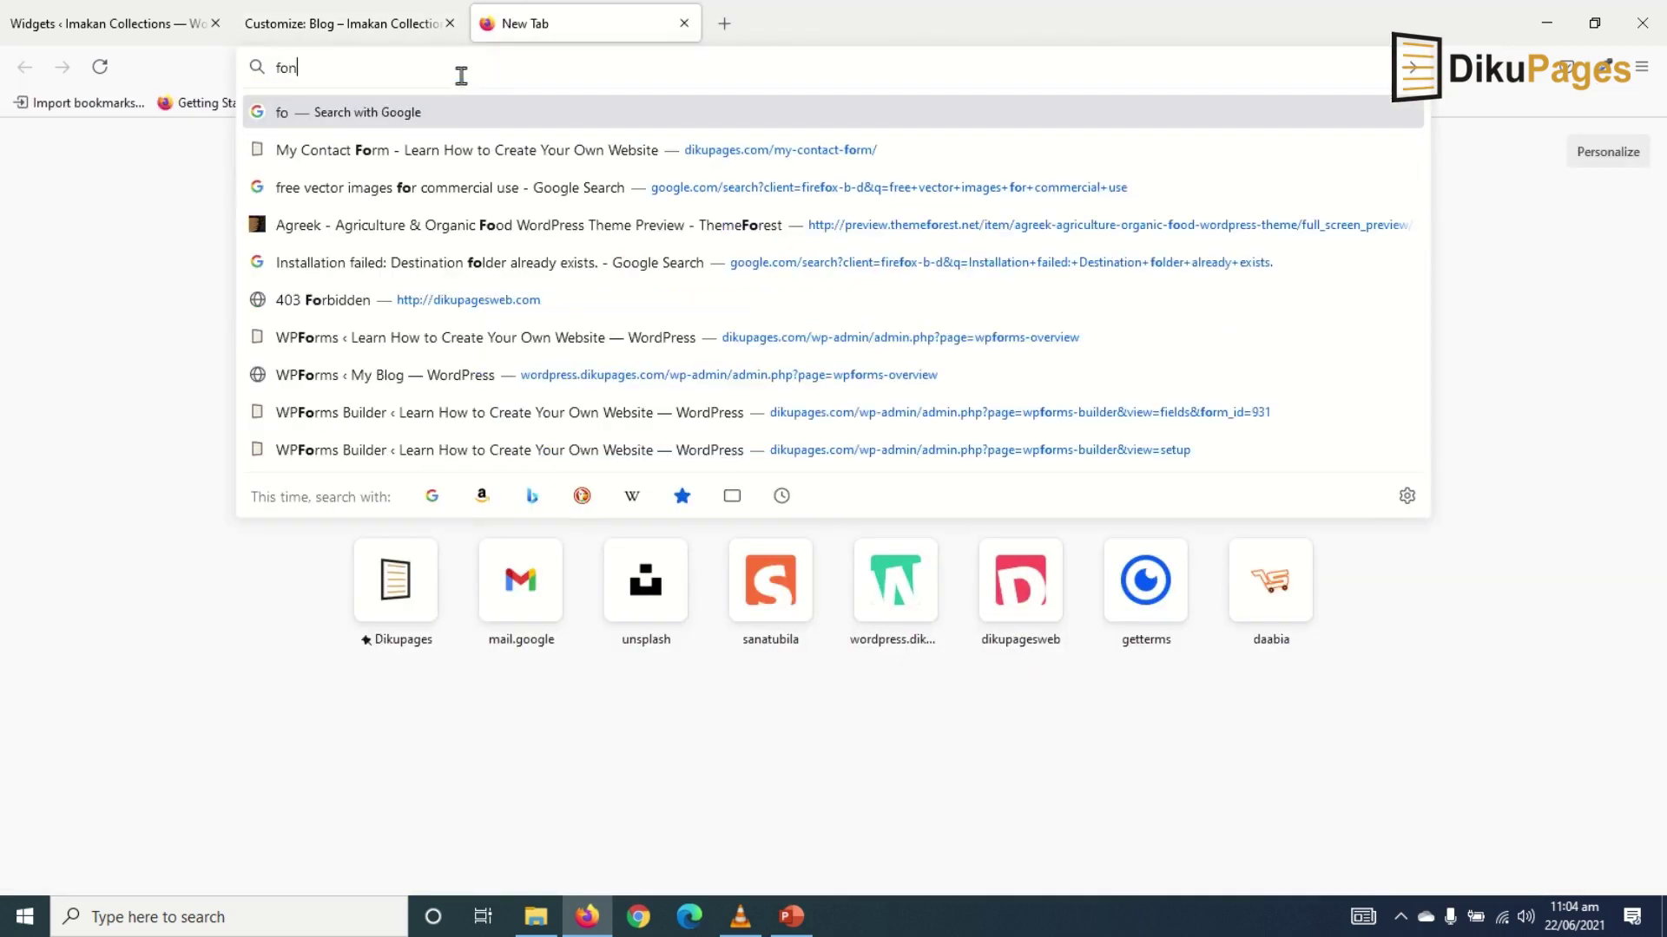
pyautogui.write('tawesom')
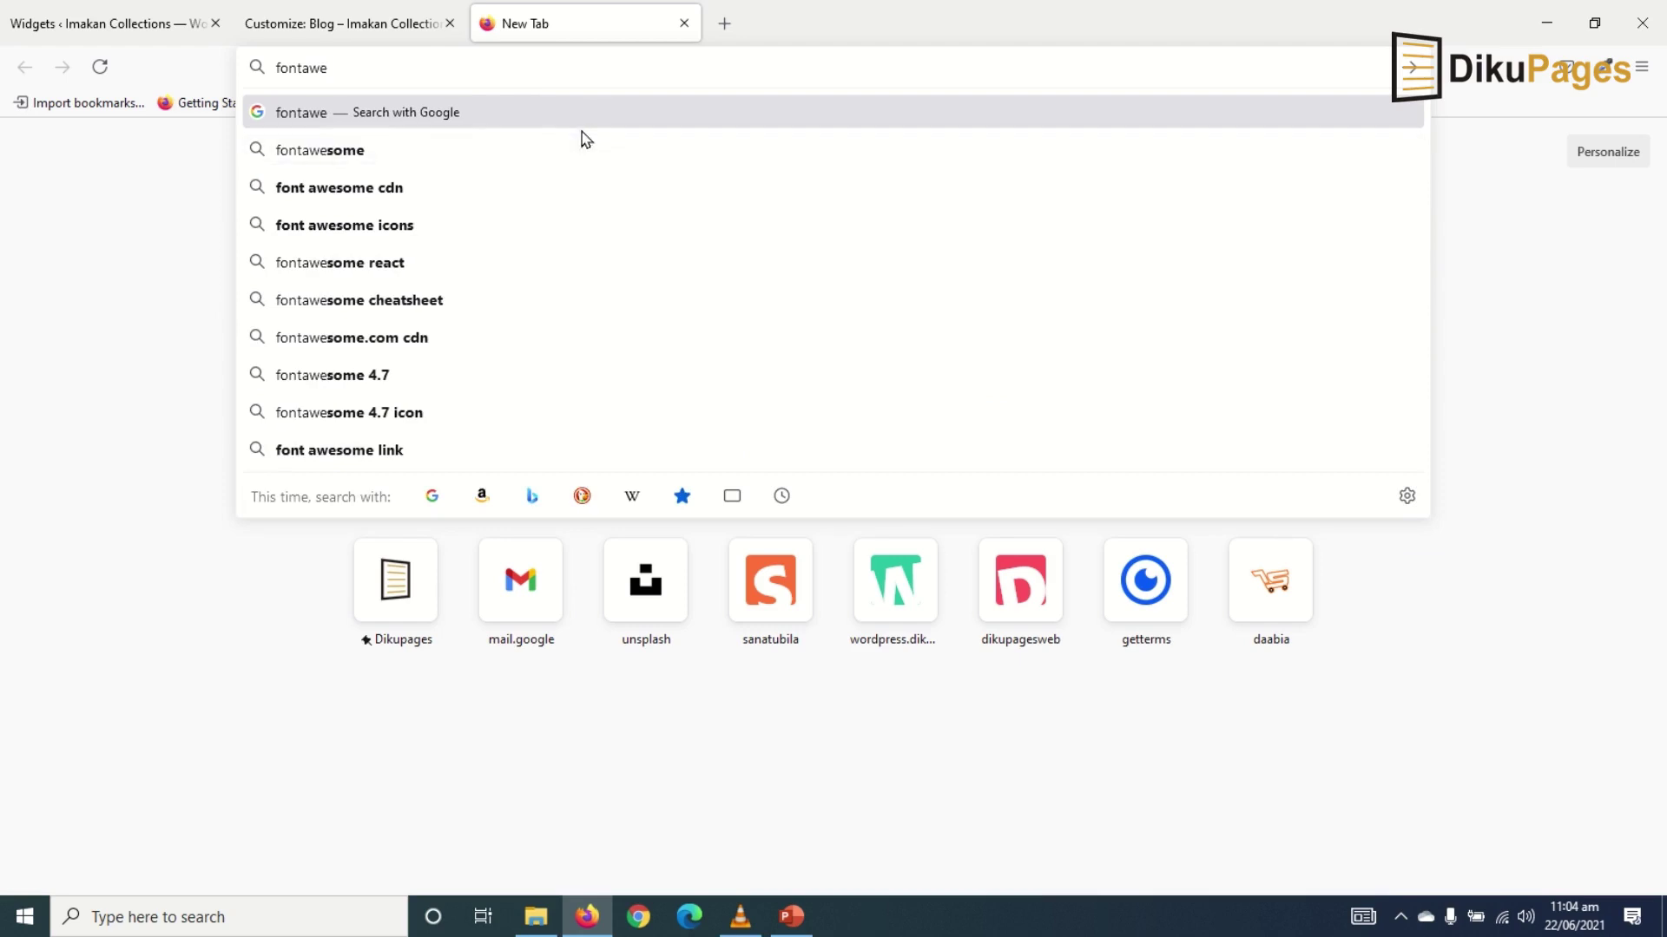
pyautogui.write('e.com')
pyautogui.press('Return')
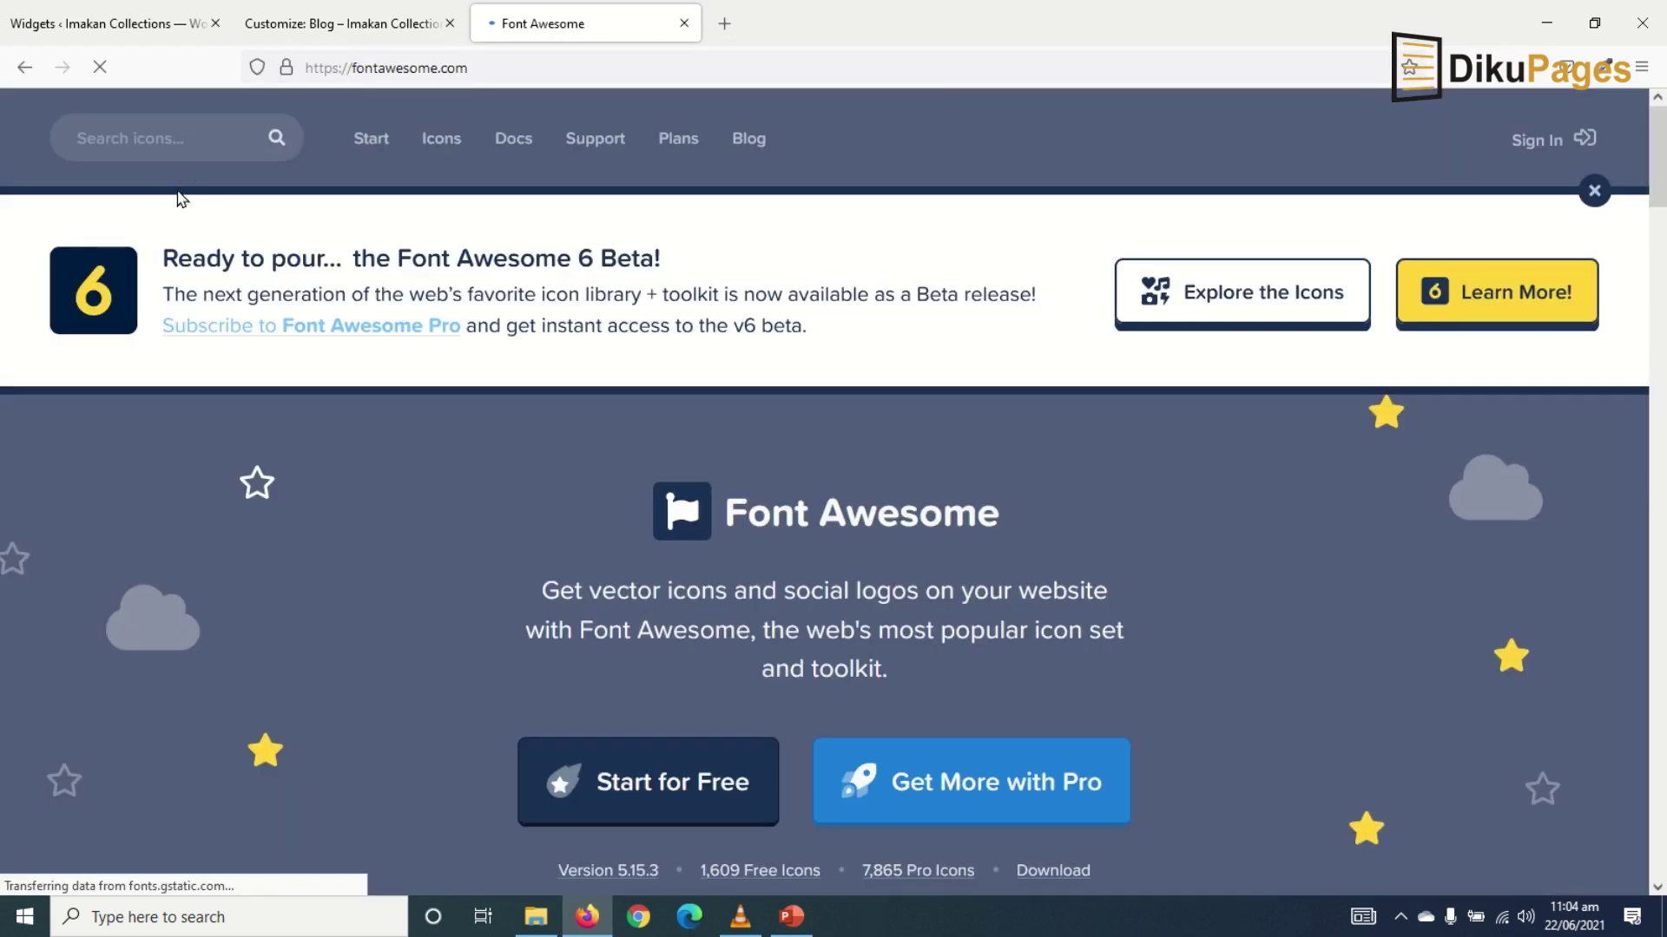
# Search the icon library for "envelop" and copy the HTML of the regular-style envelope icon.
pyautogui.click(170, 128)
pyautogui.write('envelop')
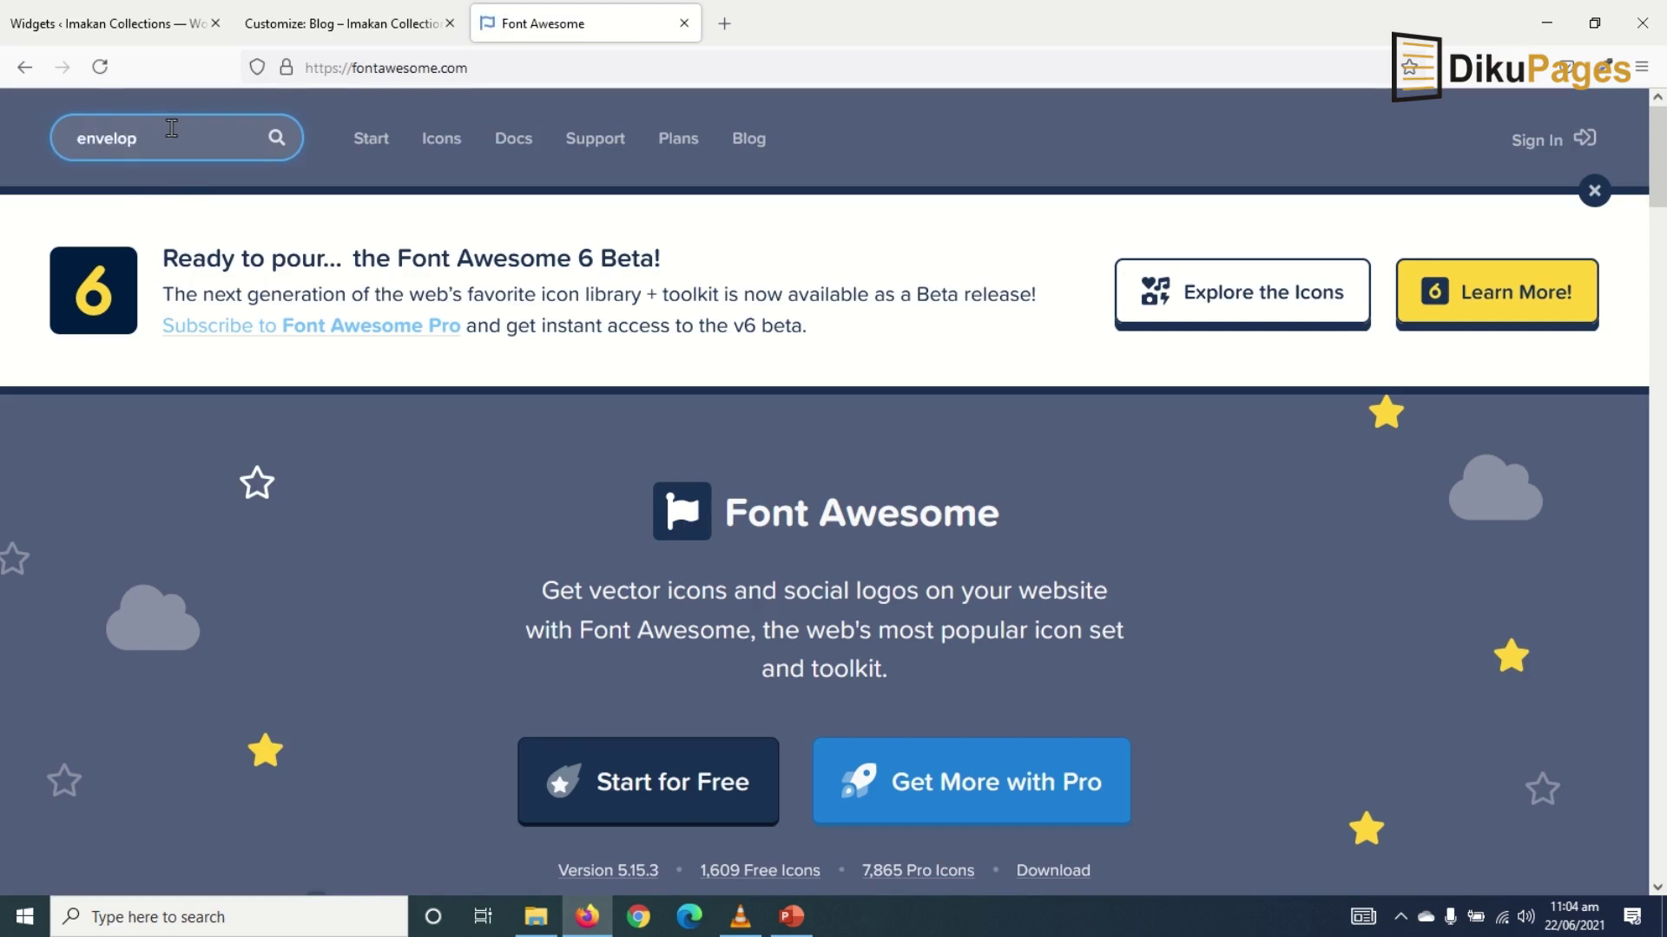
pyautogui.press('Return')
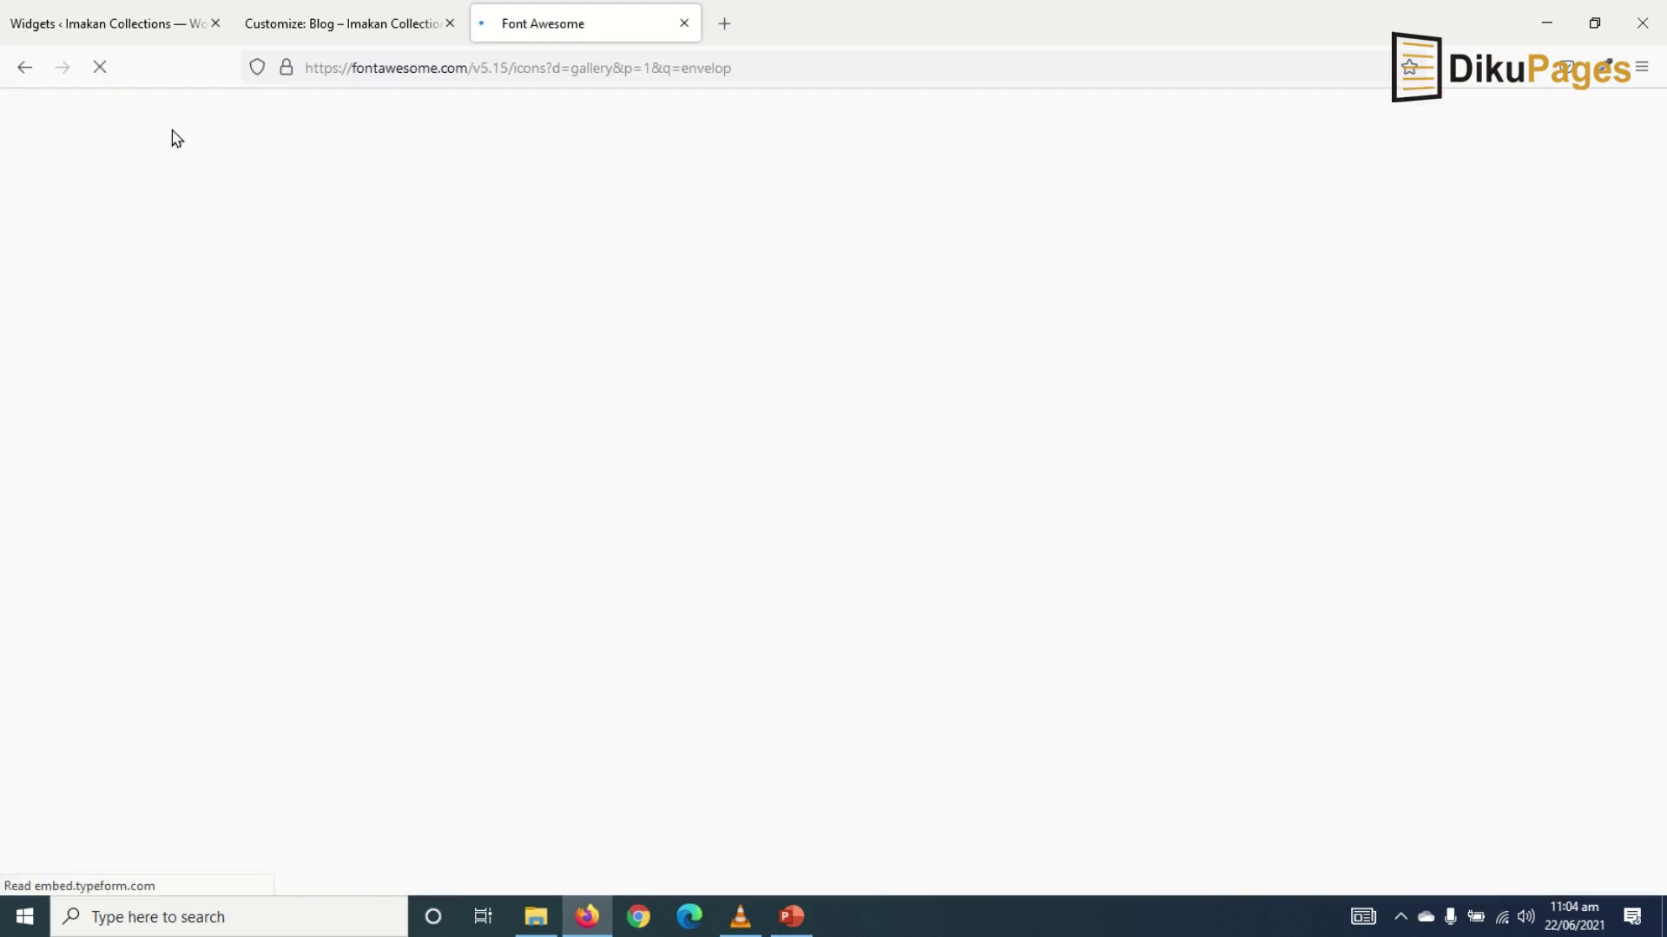
pyautogui.click(1490, 516)
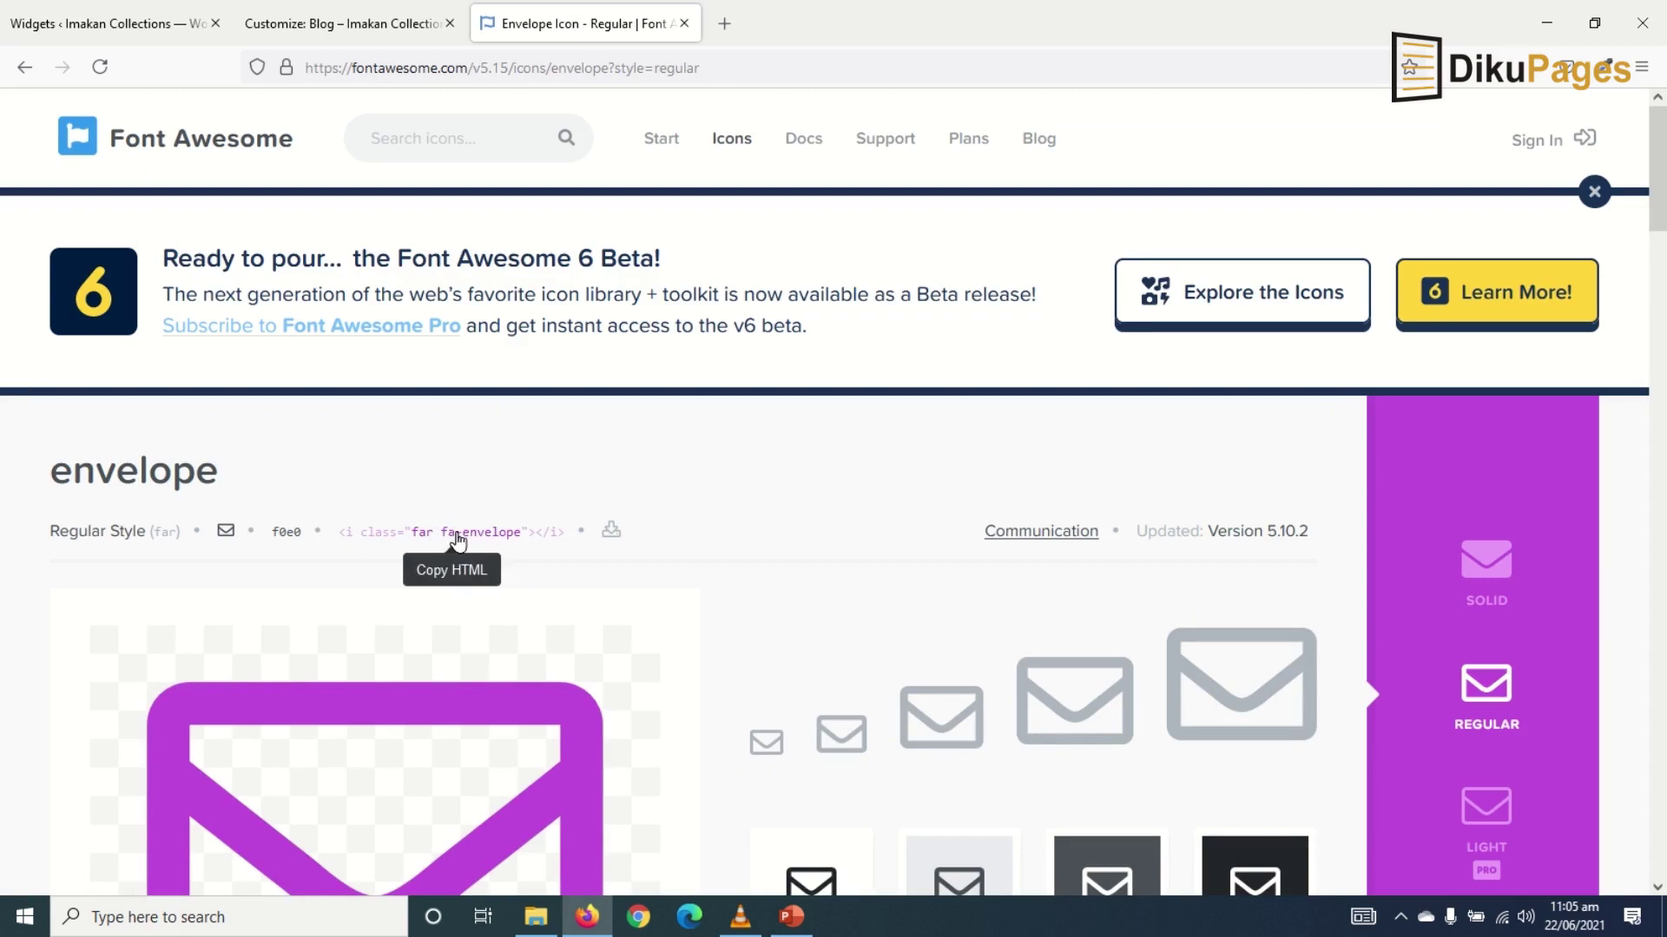
pyautogui.click(470, 532)
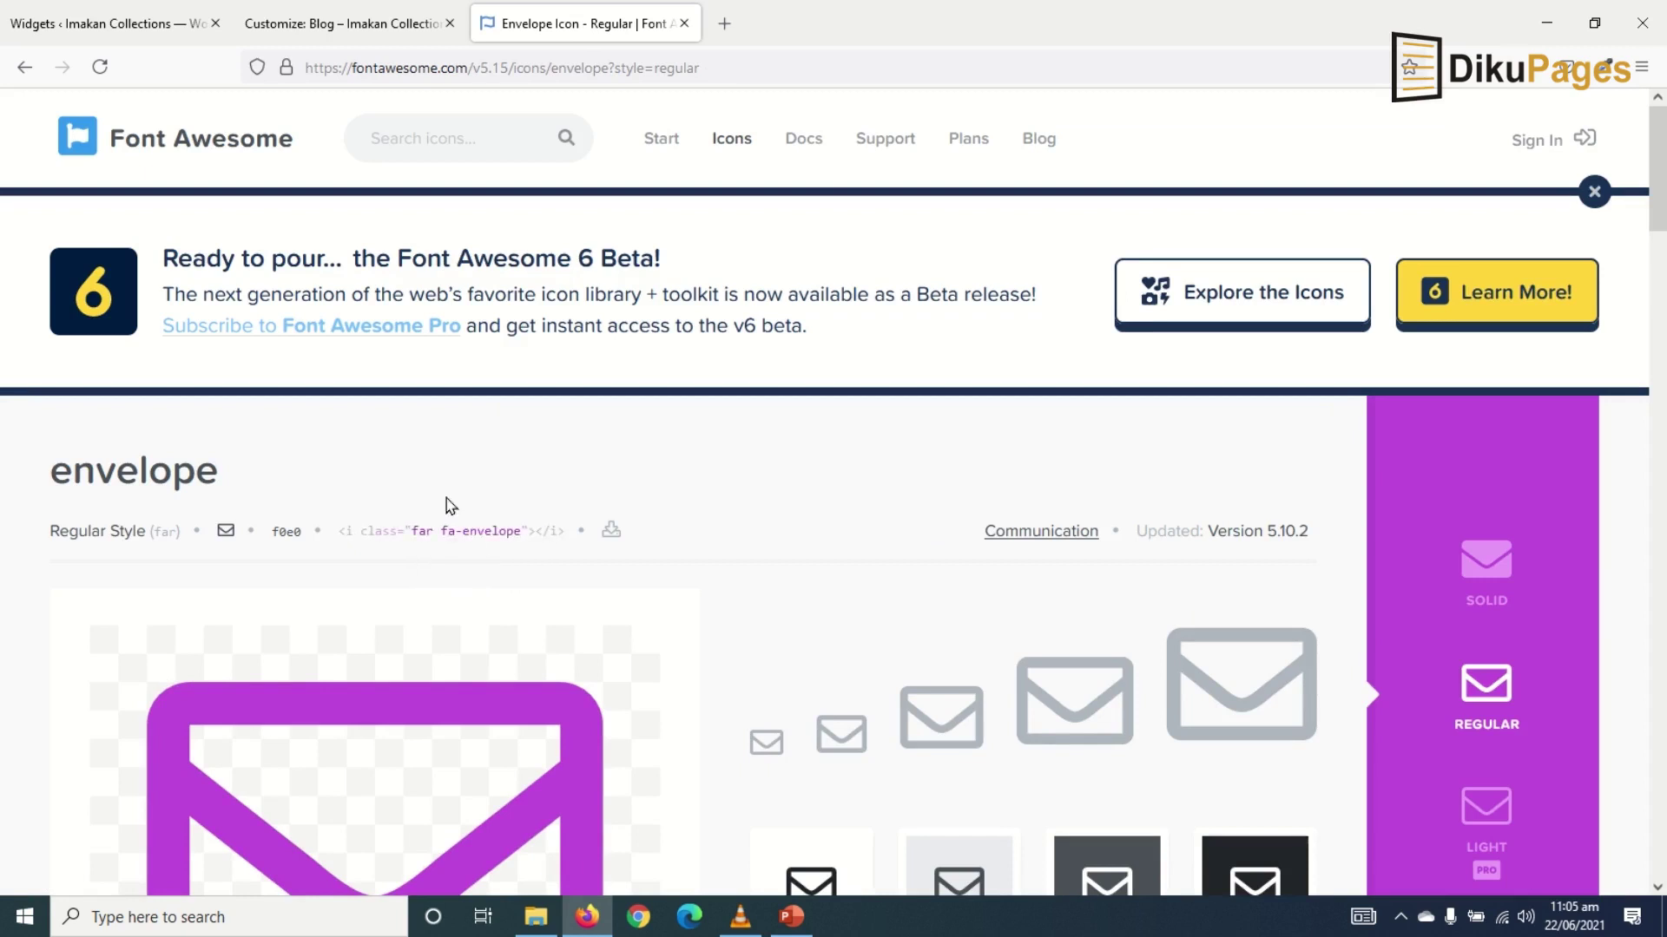
# Insert the code <i class="far fa-envelope"></i> before the e-mail address in the customizer's top bar content.
pyautogui.click(327, 24)
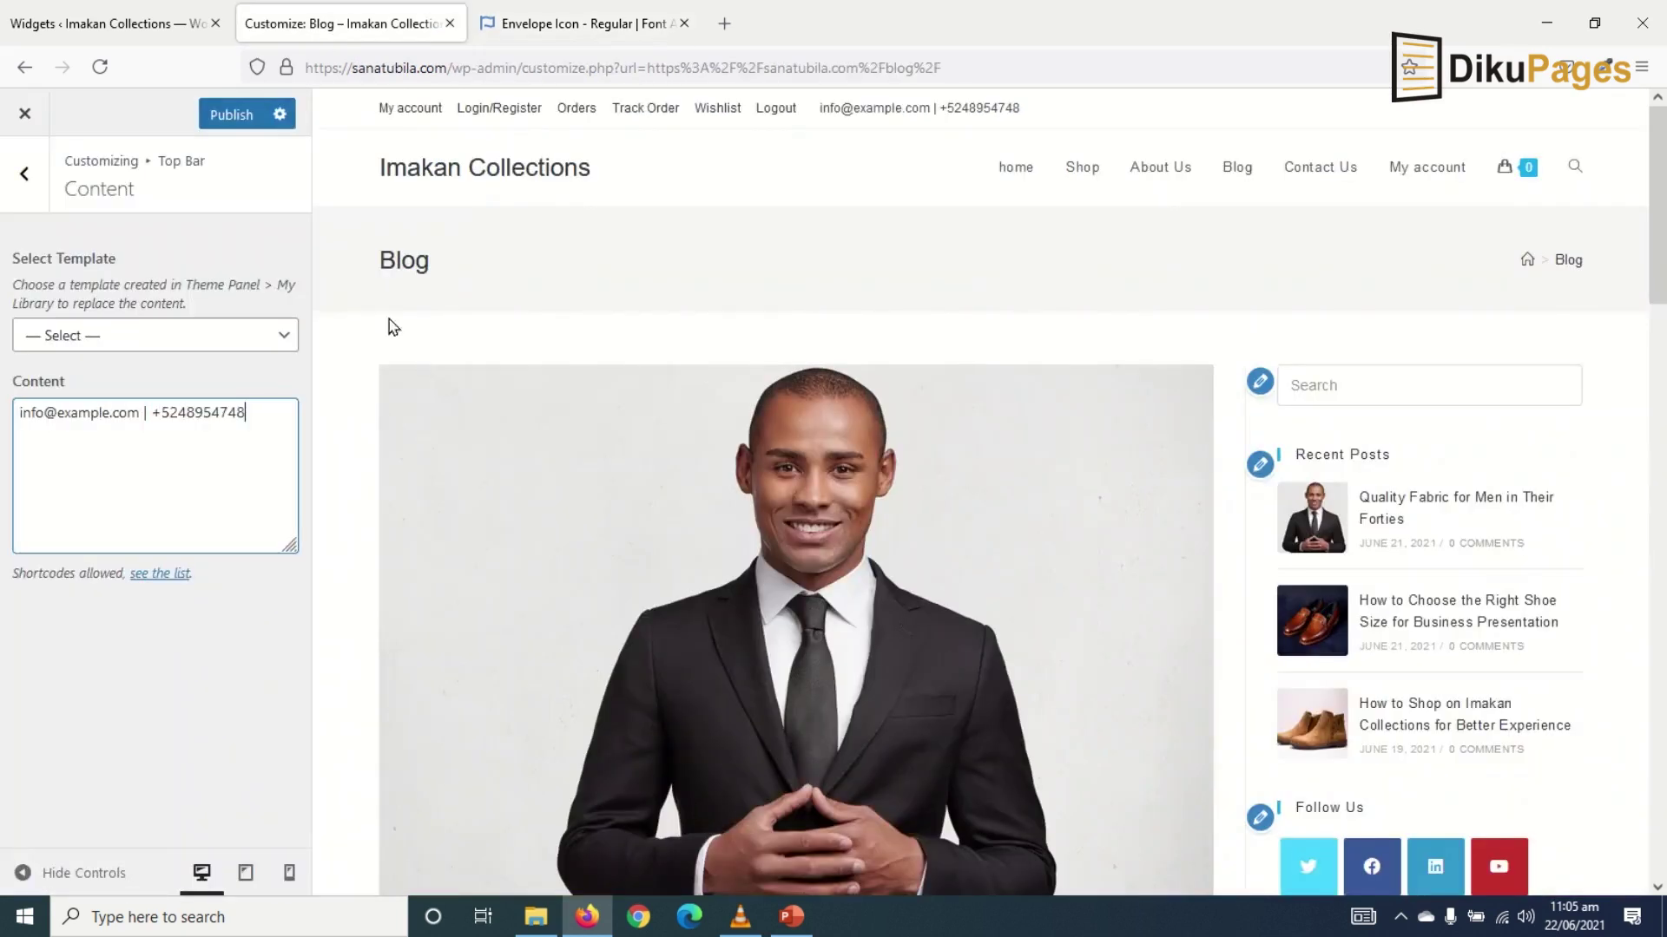
pyautogui.click(16, 412)
pyautogui.write('<i class="far fa-envelope"></i>')
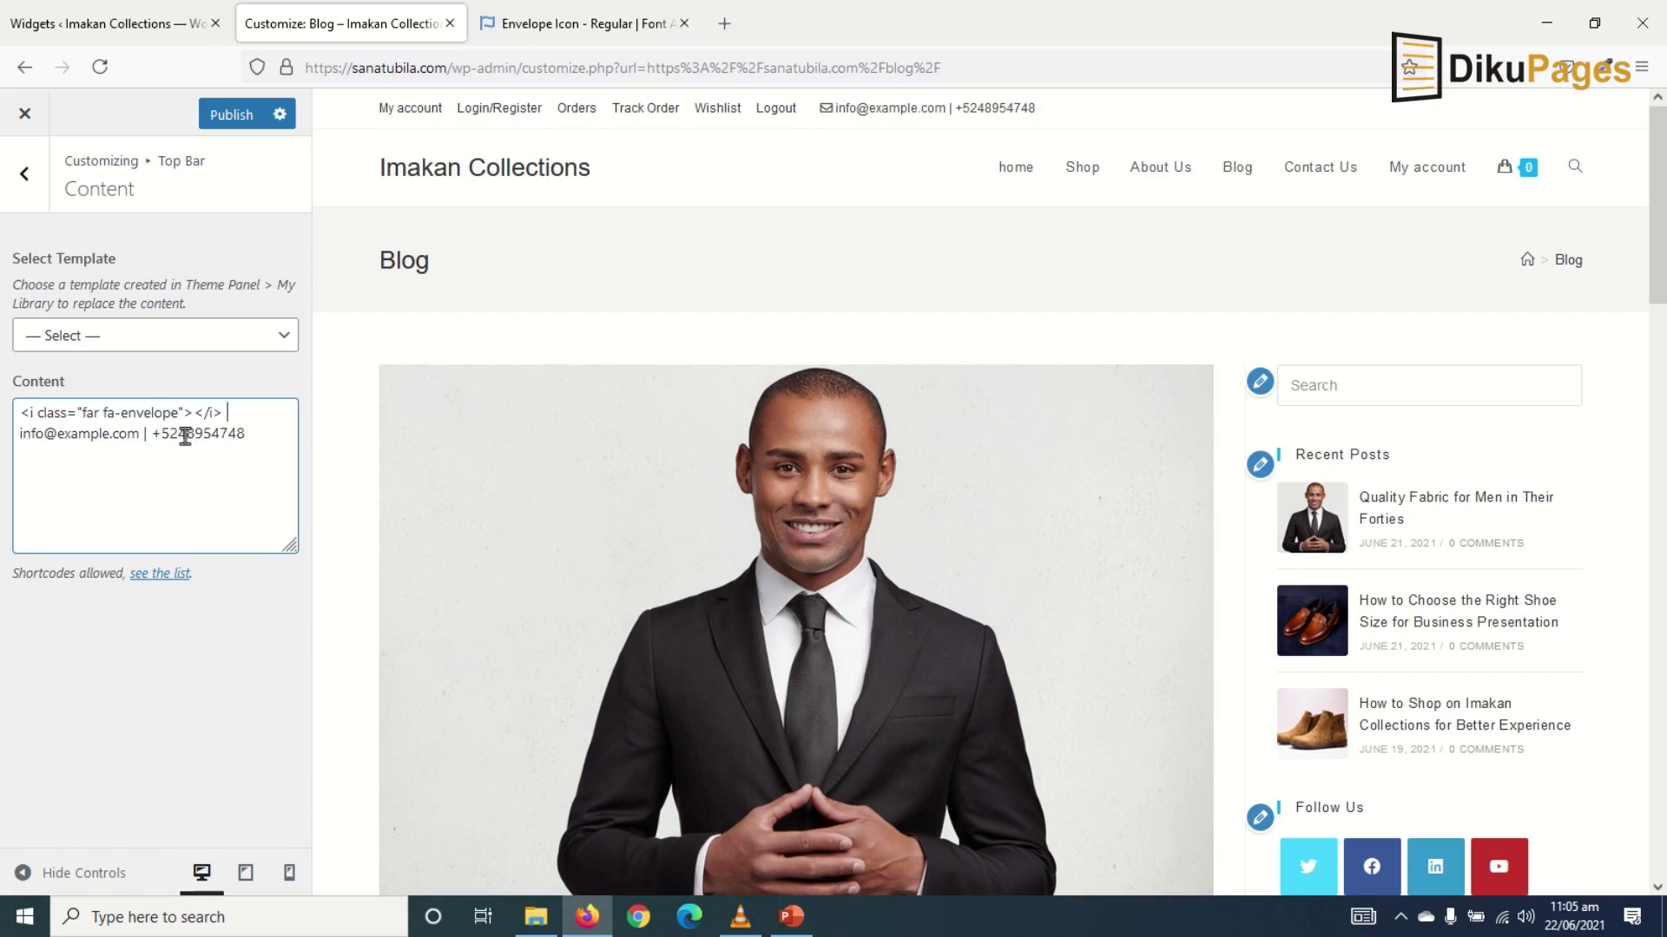
# Search Font Awesome for "phone", copy the solid phone-square icon's HTML and insert it before the phone number in the top bar content.
pyautogui.click(533, 36)
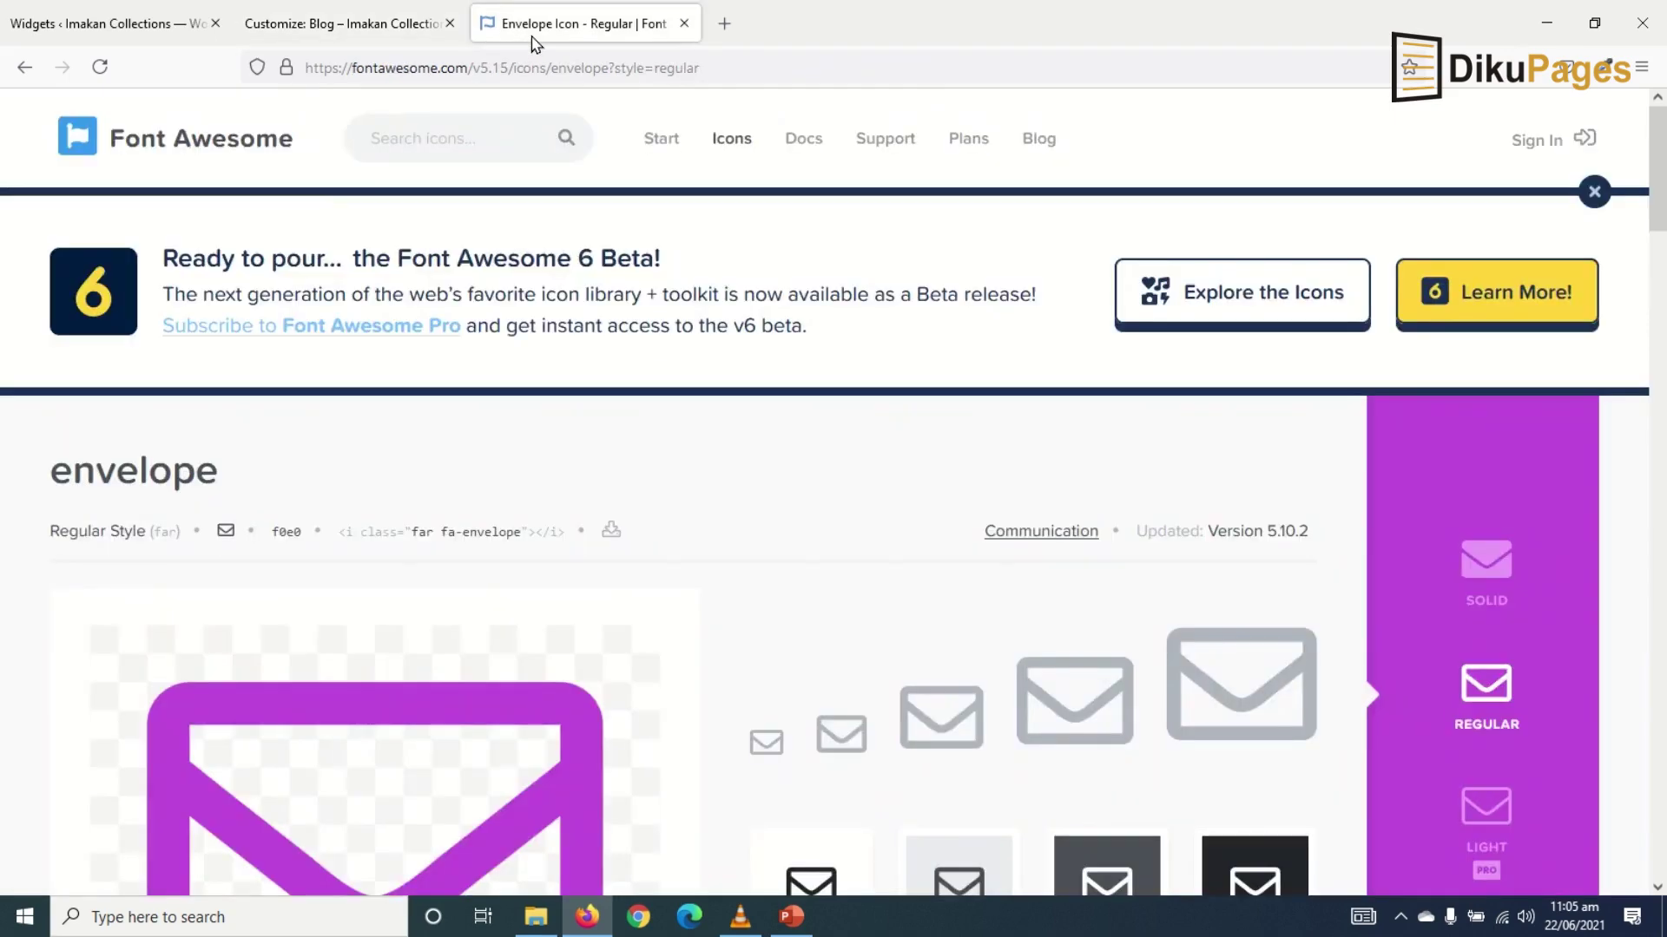
pyautogui.click(431, 133)
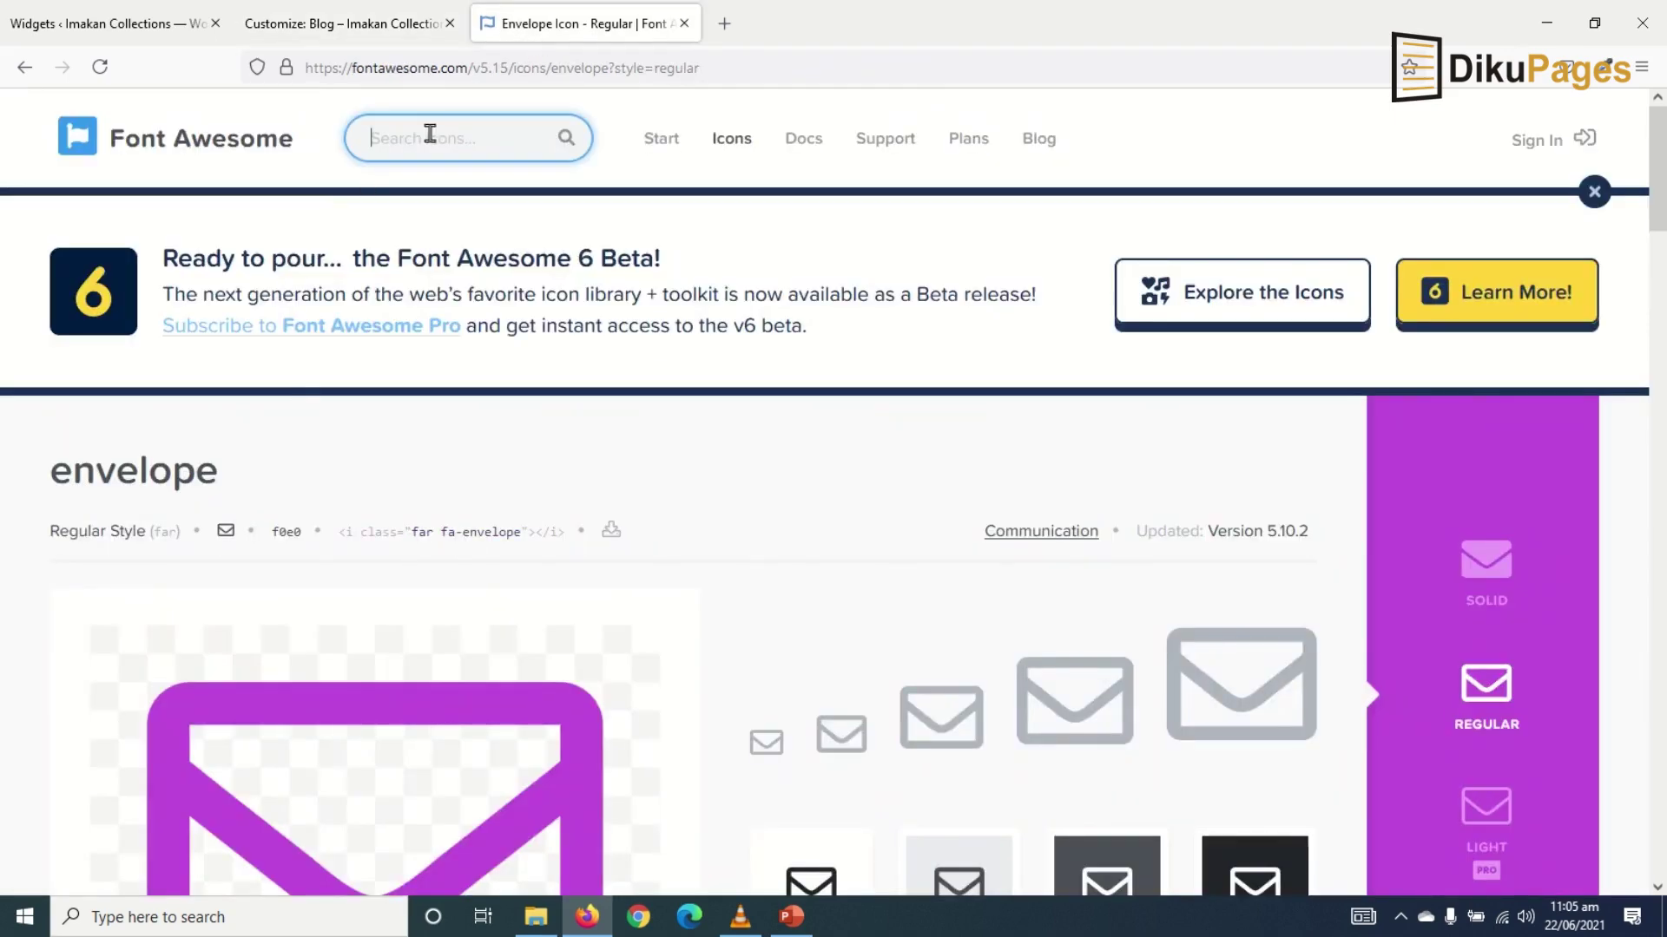
pyautogui.write('phone')
pyautogui.press('Return')
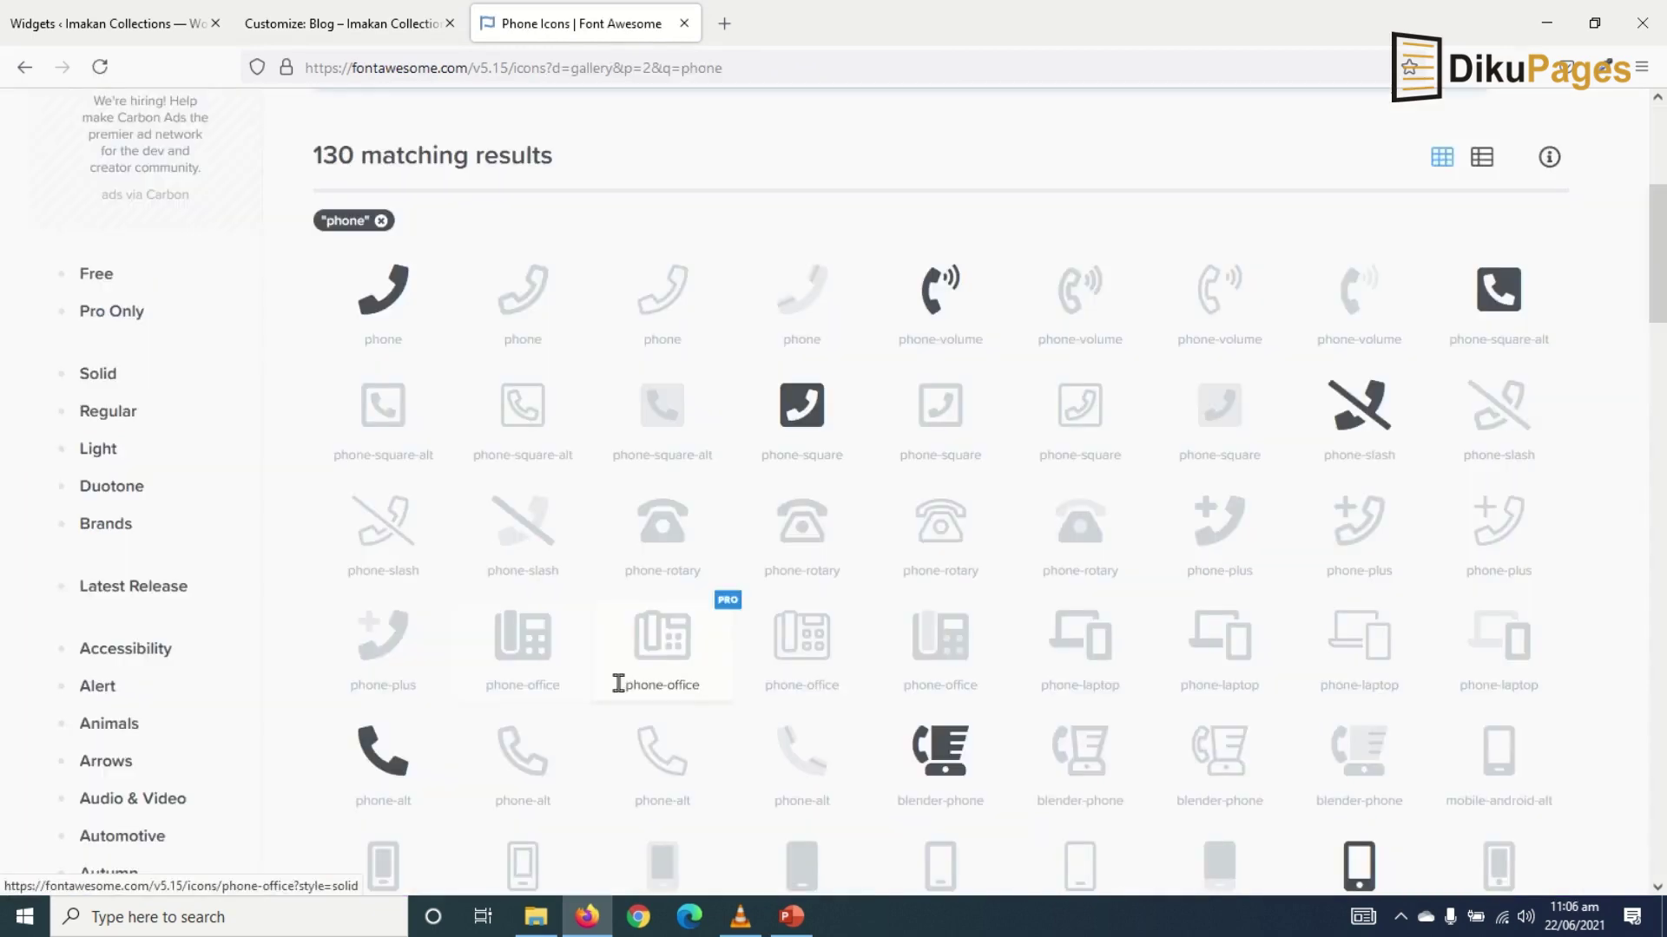
pyautogui.click(809, 420)
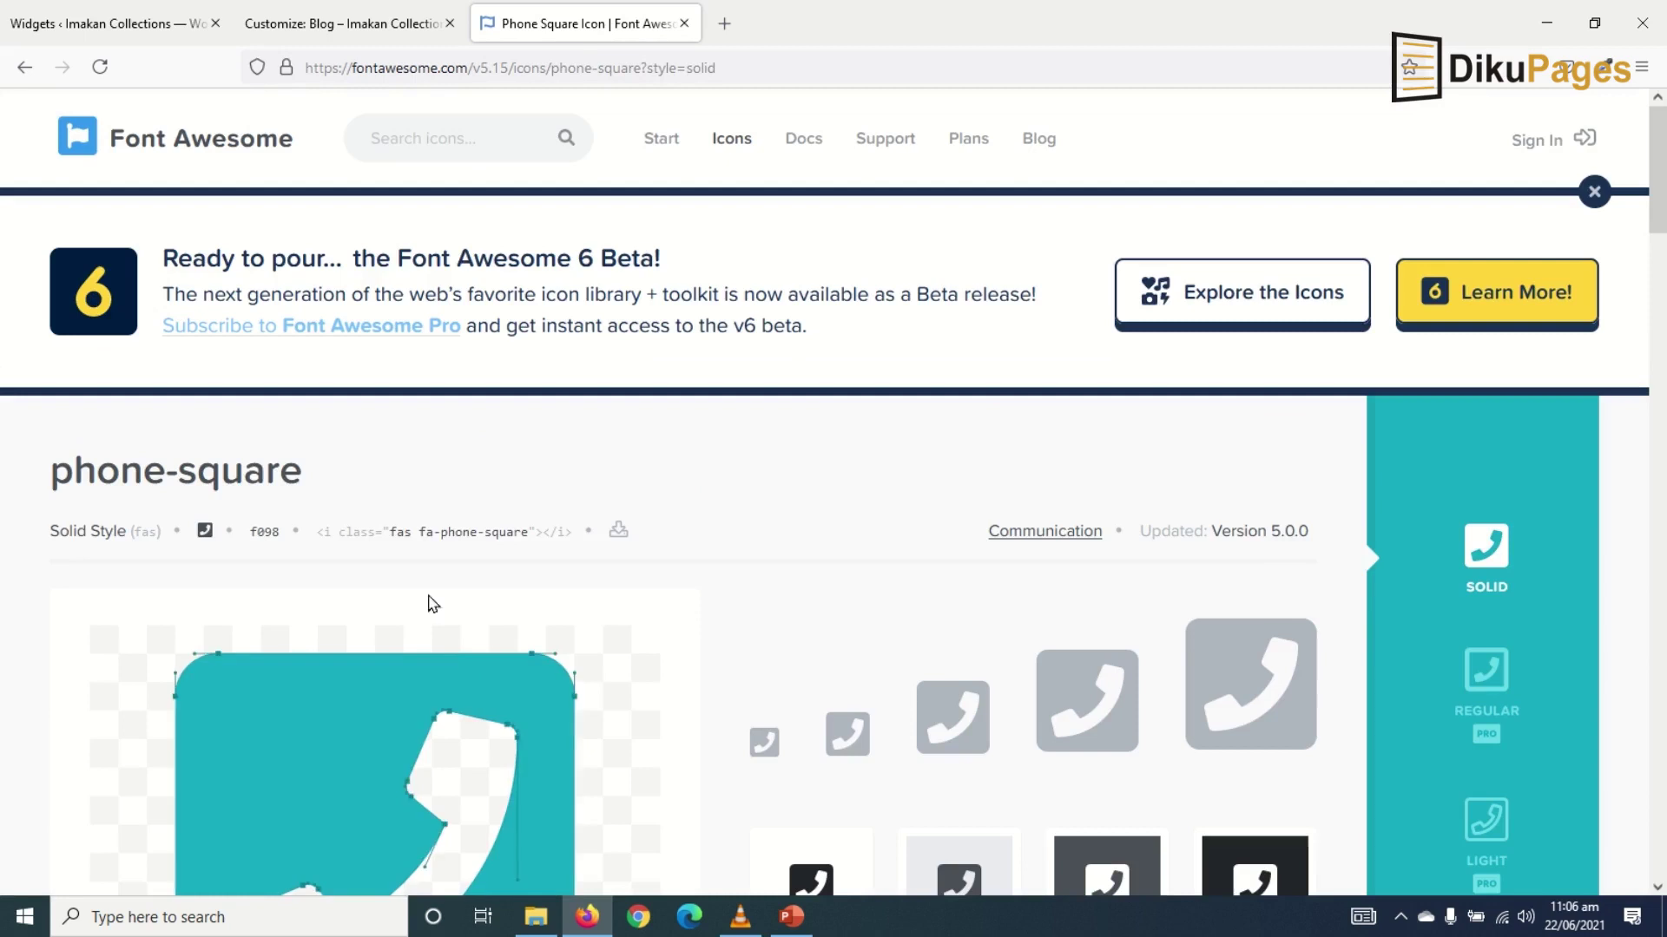
pyautogui.click(443, 533)
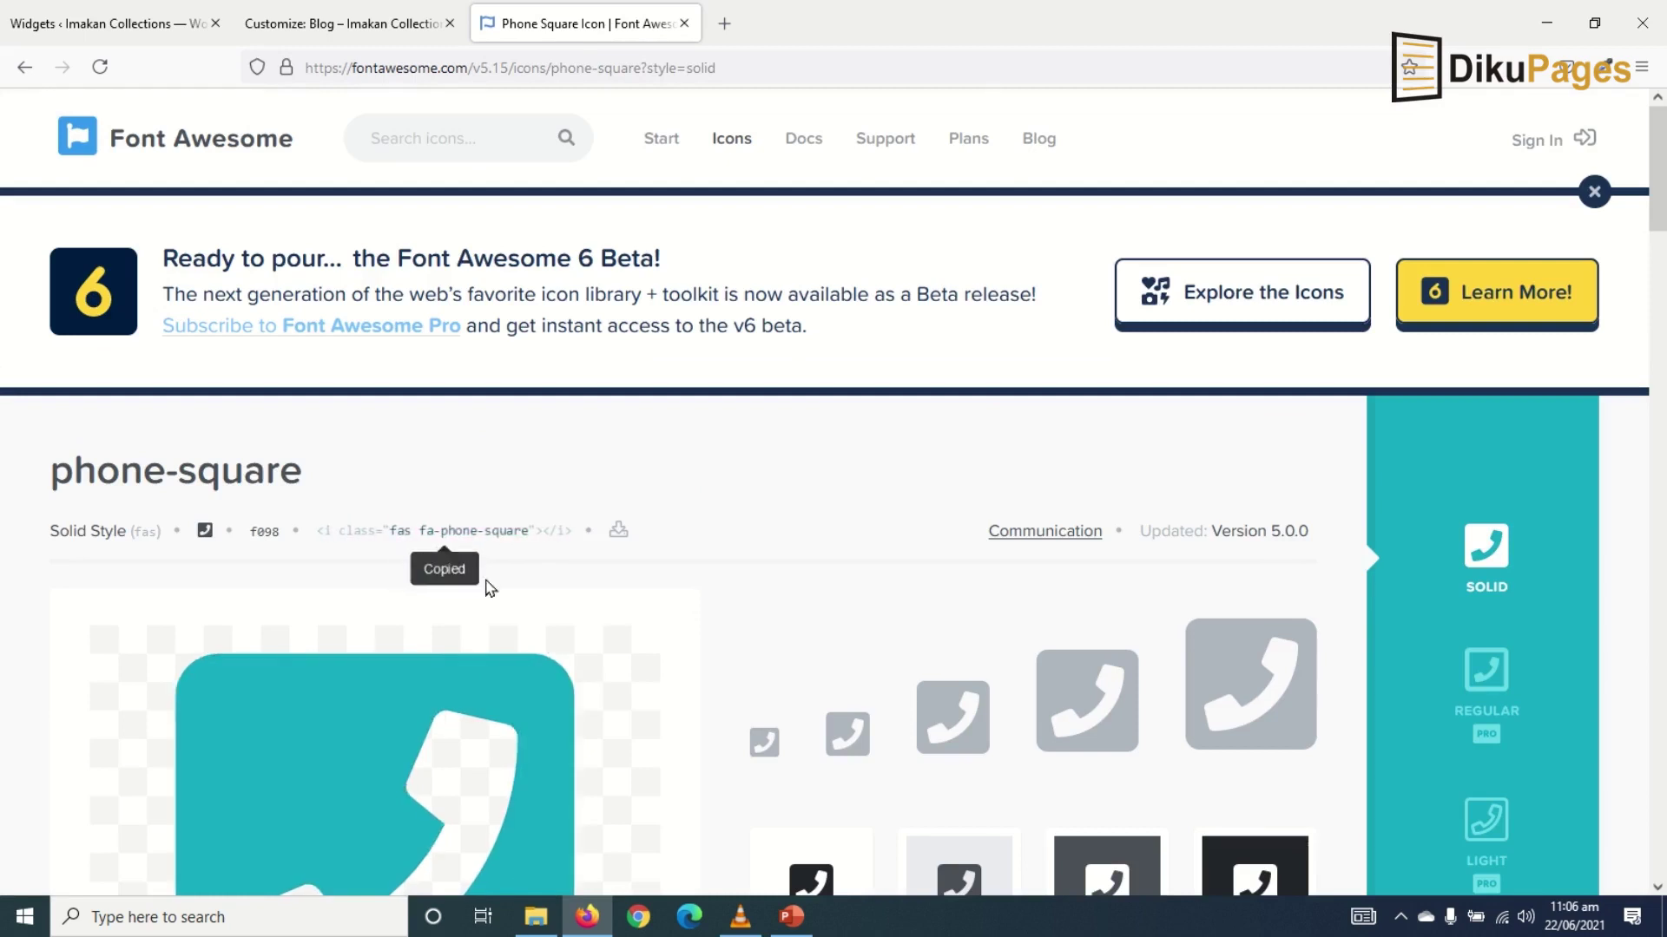
pyautogui.click(305, 30)
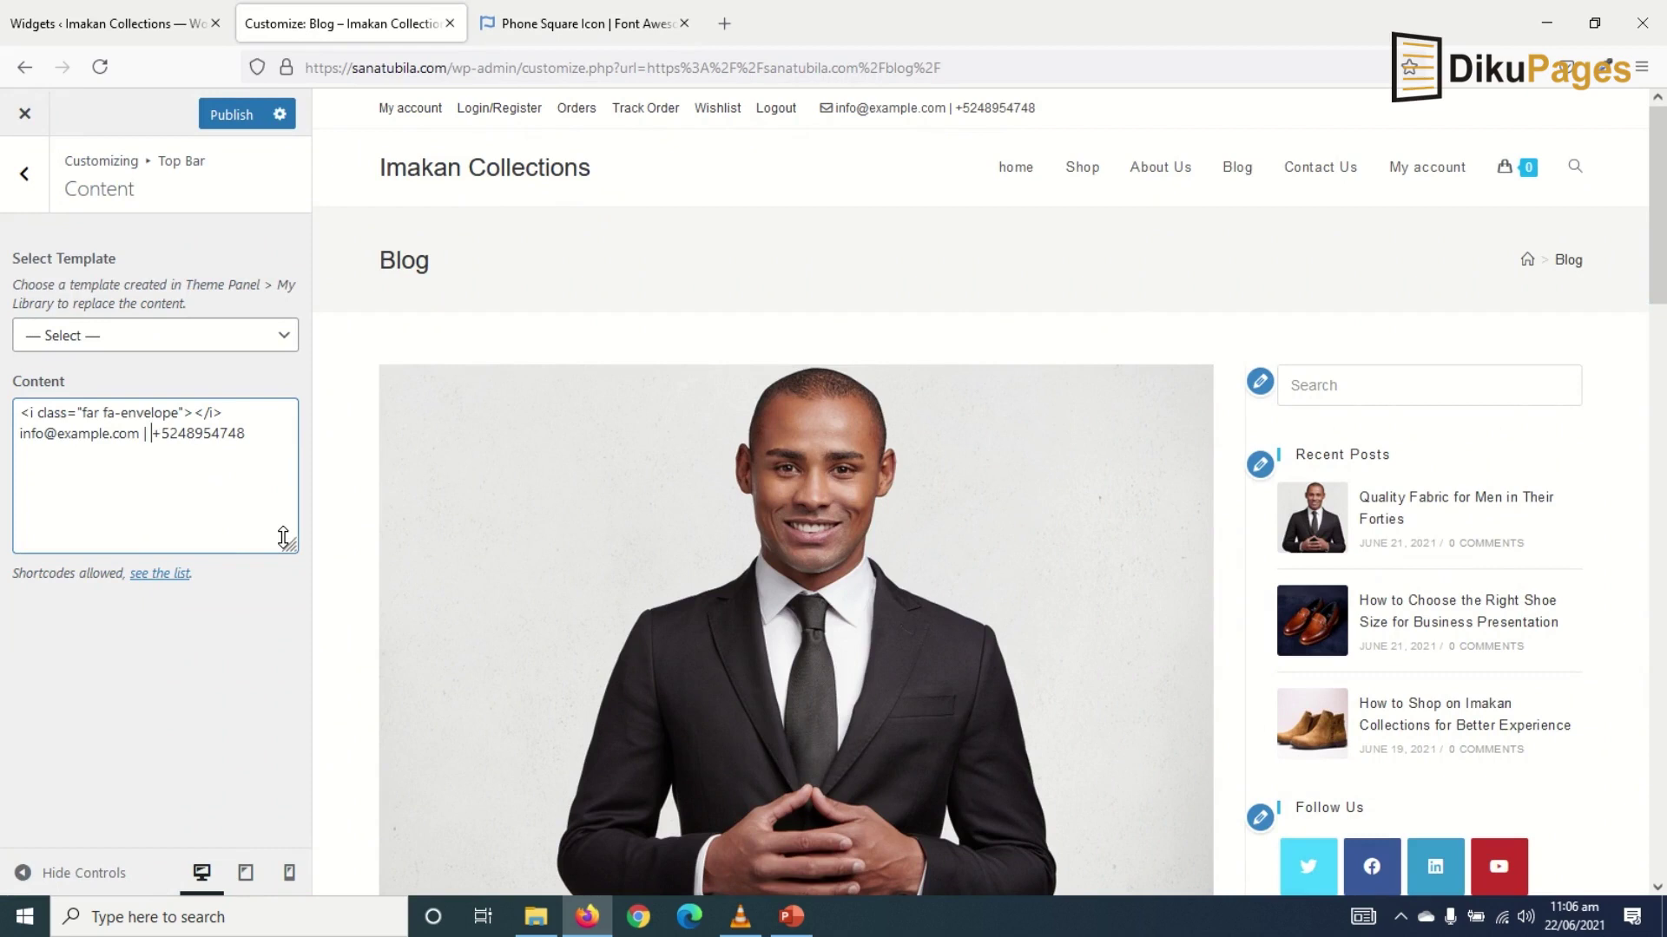
pyautogui.hotkey('ctrl', 'v')
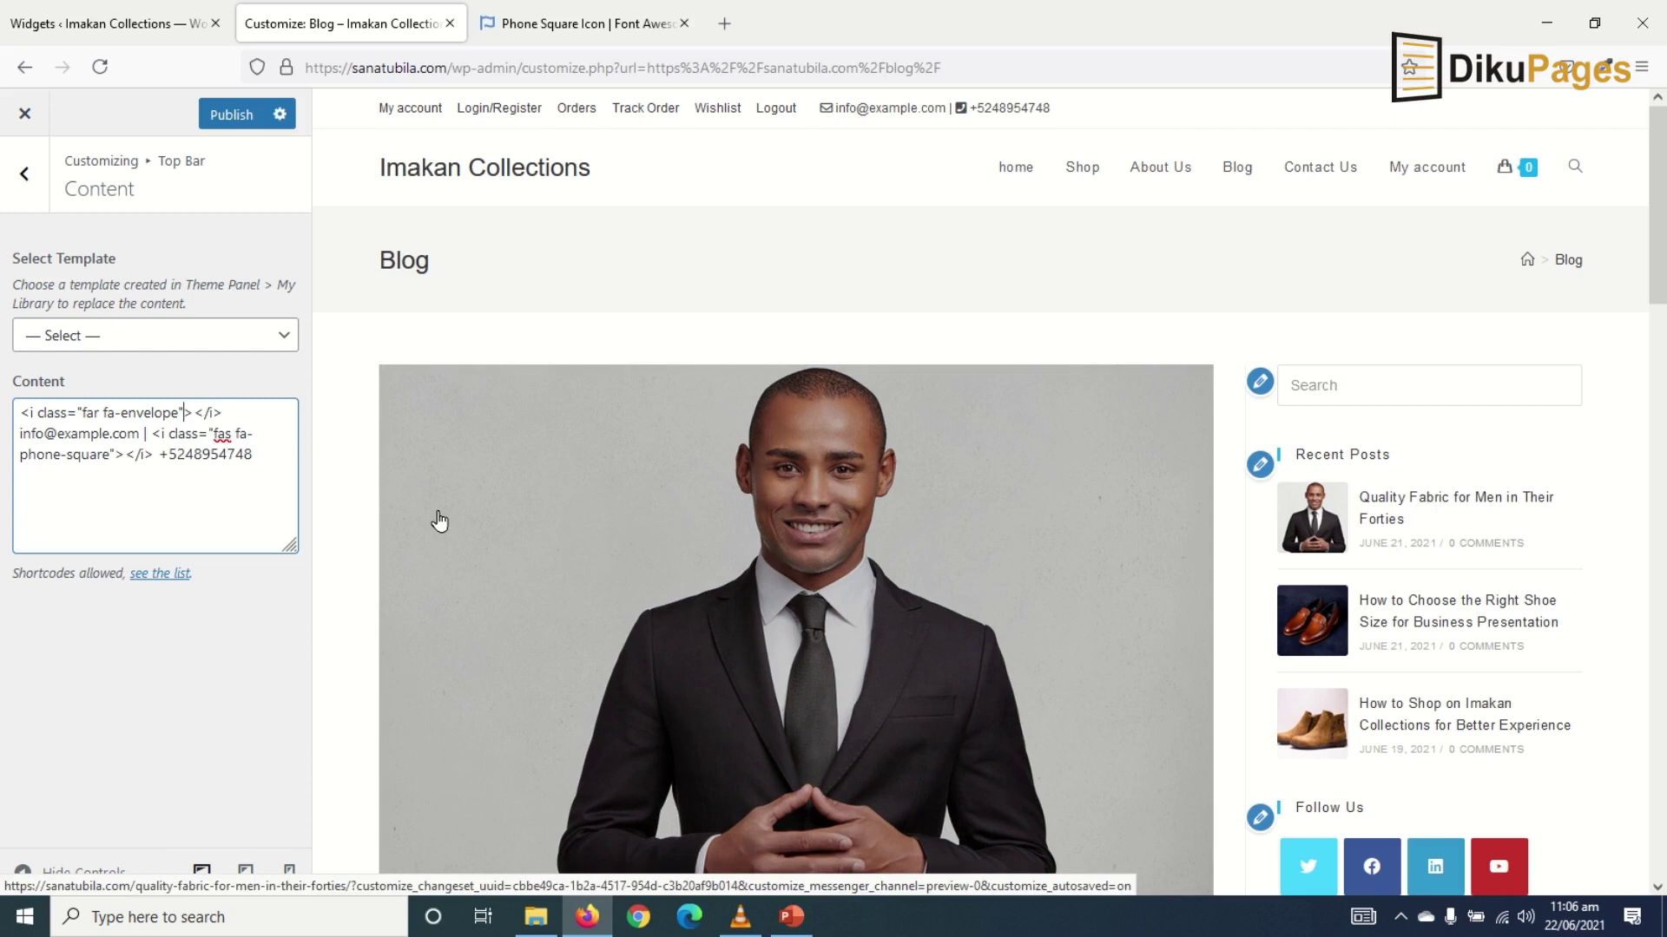
# Add style="color: #ffa500" to the envelope icon's tag in the top bar content.
pyautogui.write('style=""color')
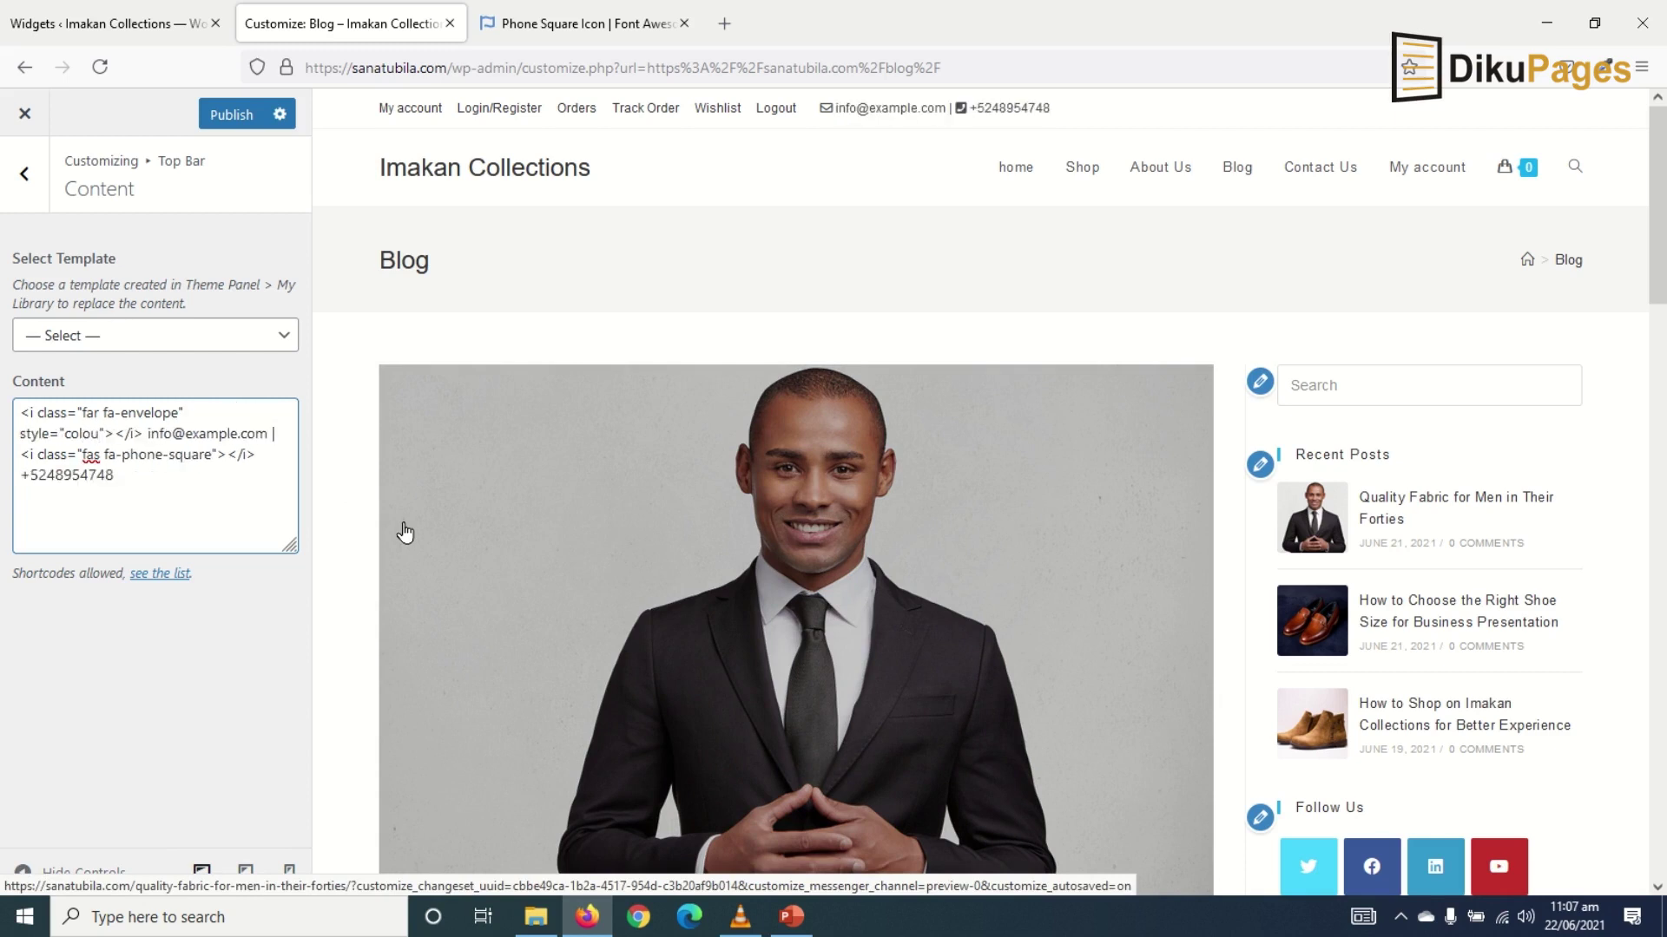
pyautogui.write(':')
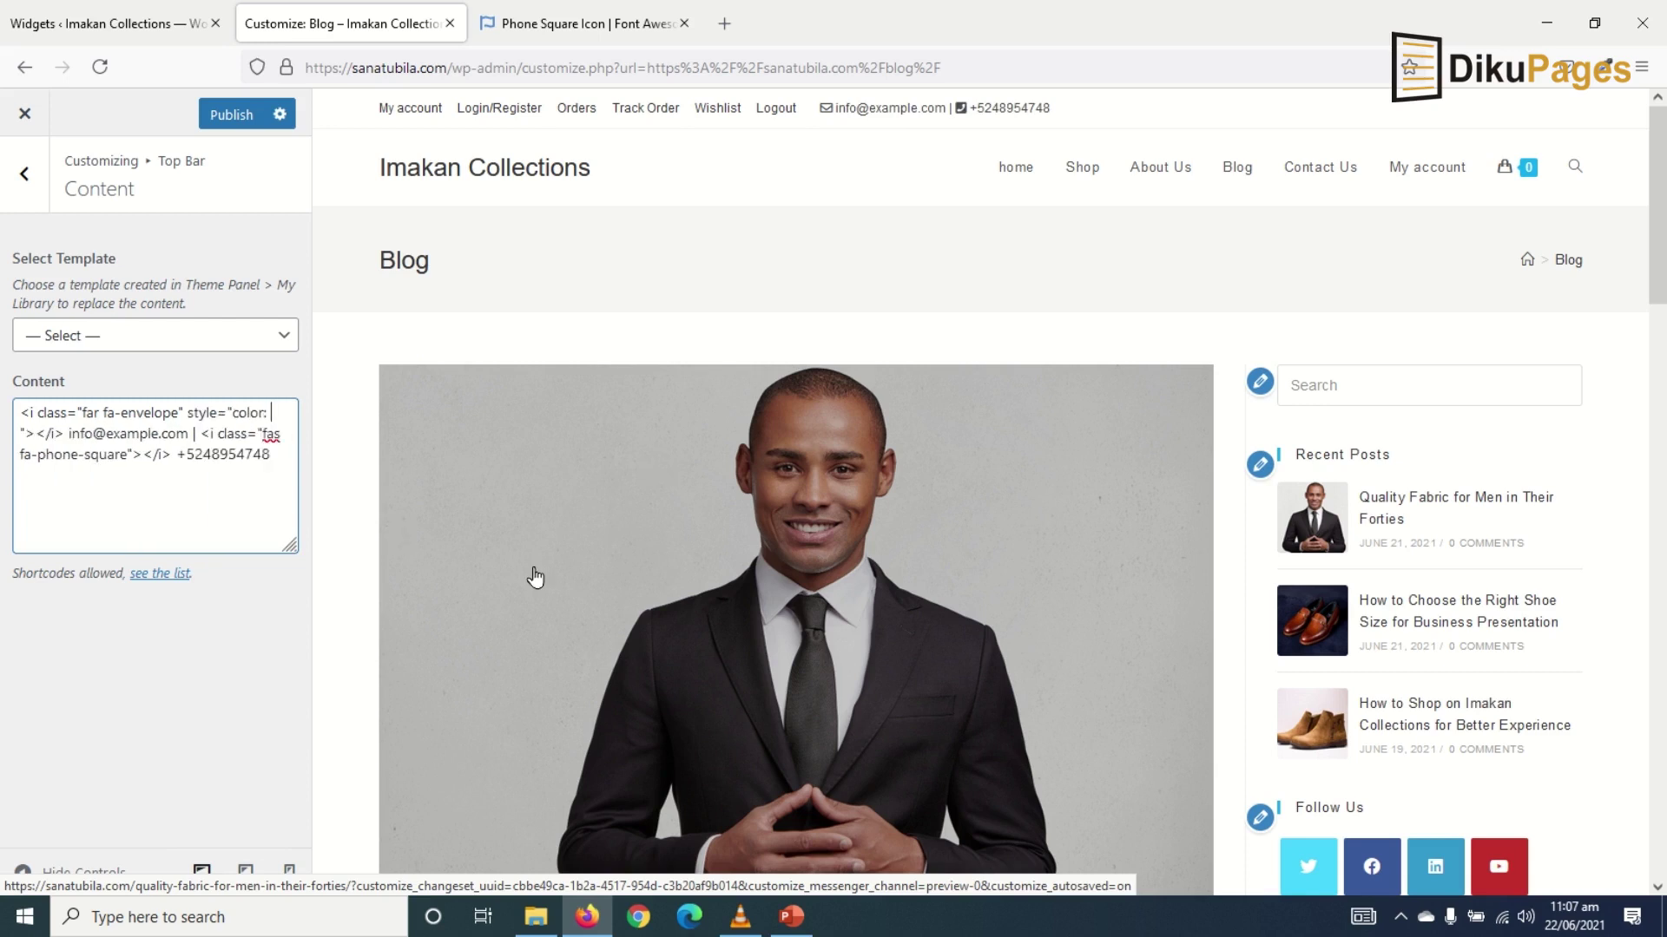
pyautogui.write(' #')
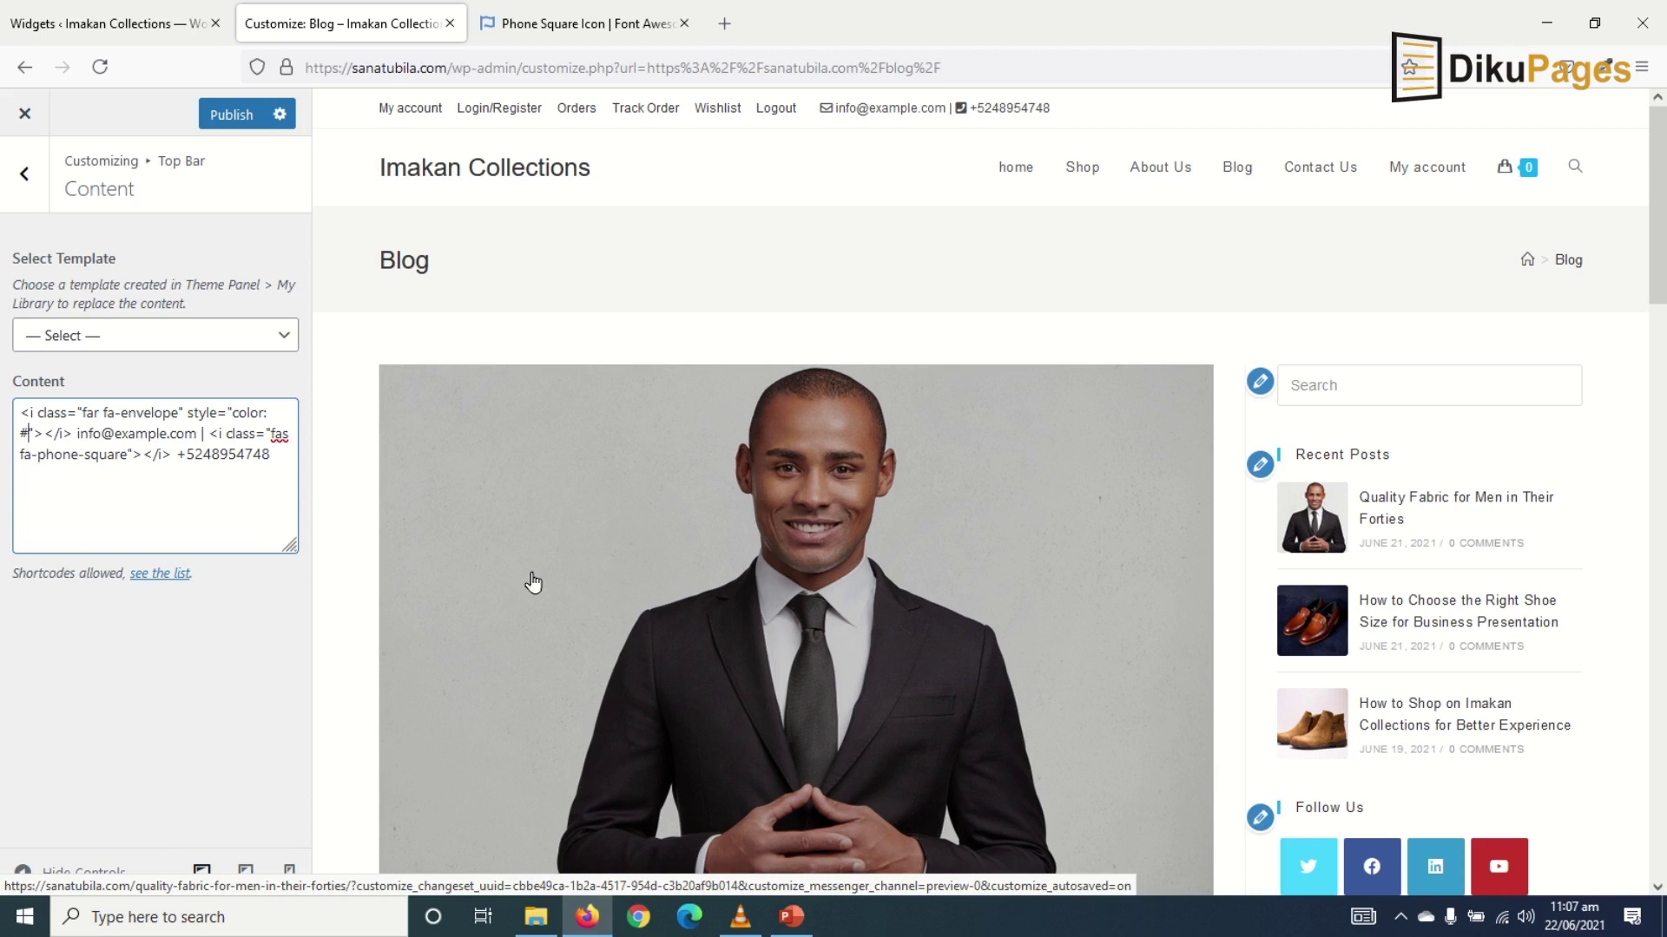
pyautogui.write('ffa50')
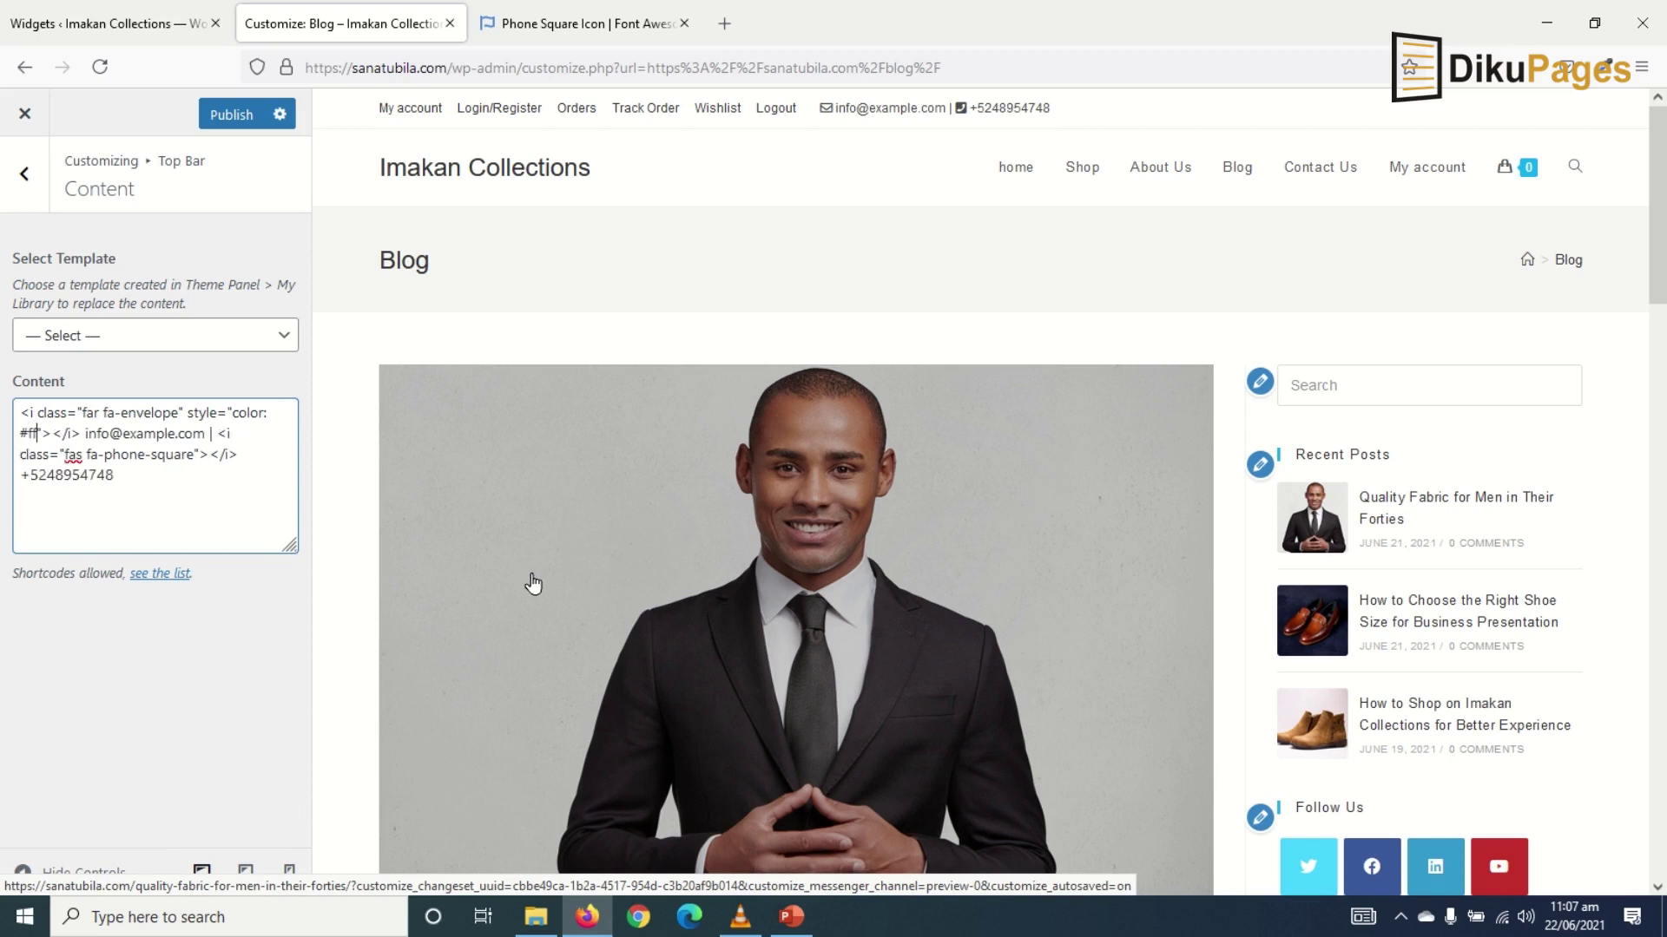
pyautogui.write('0')
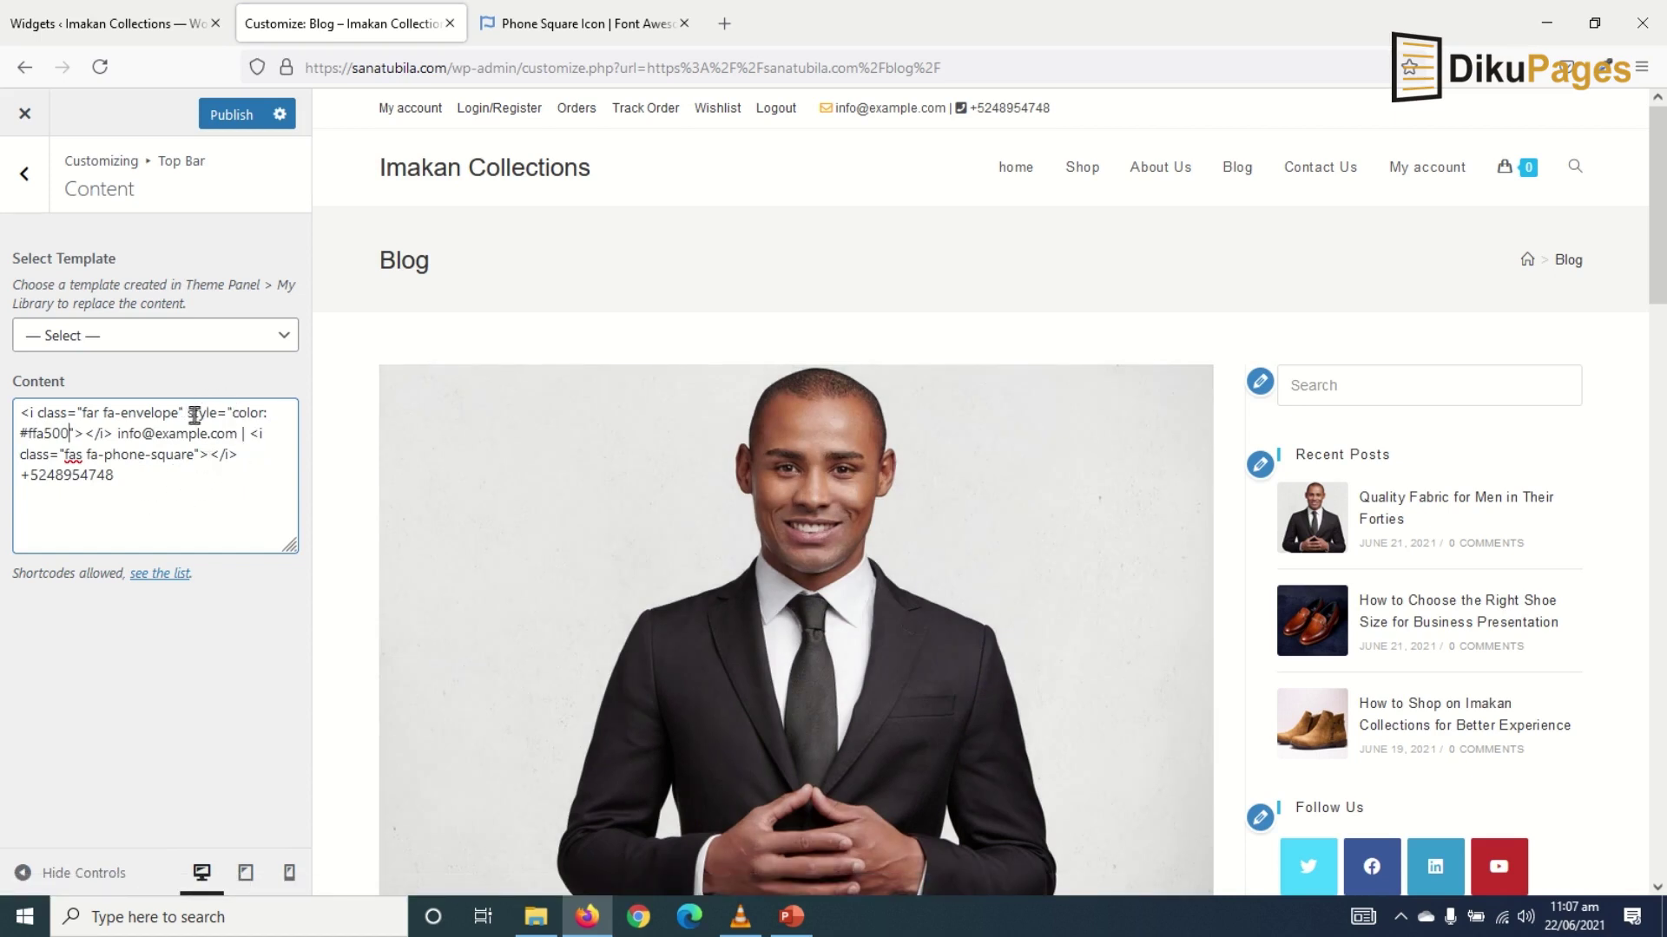
# Copy the envelope icon's color style into the phone-square icon's tag and publish the changes.
pyautogui.moveTo(188, 415); pyautogui.dragTo(94, 442)
pyautogui.hotkey('ctrl', 'c')
pyautogui.click(200, 454)
pyautogui.hotkey('ctrl', 'v')
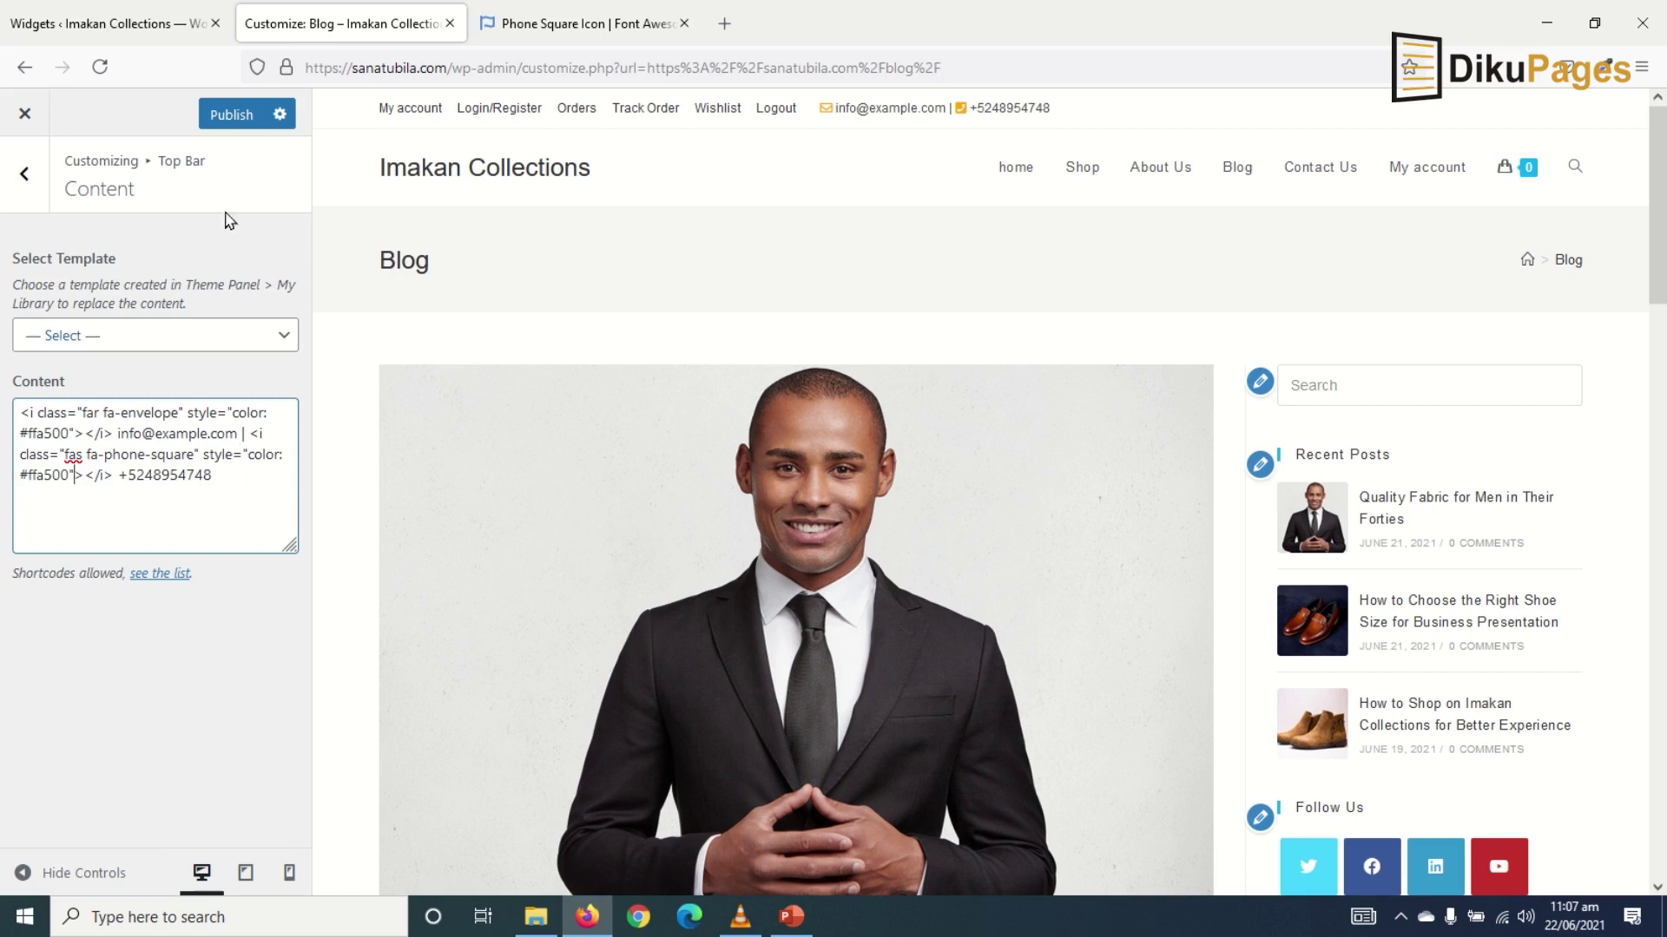
pyautogui.click(228, 114)
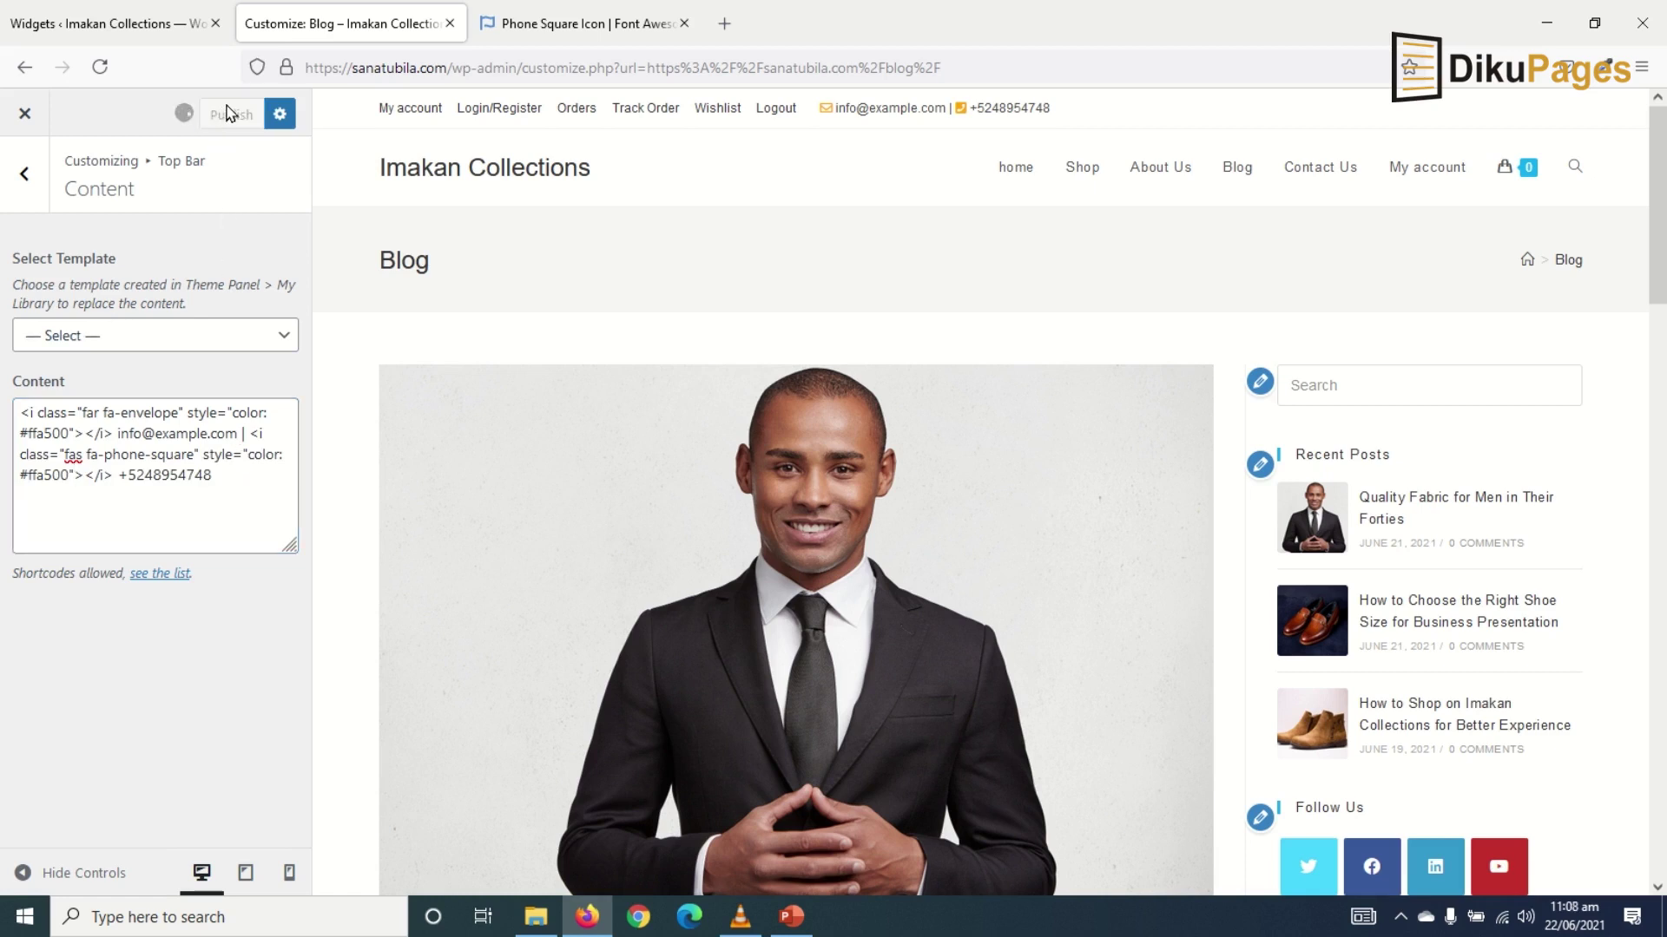
# Set the text color in the top bar's general settings to black (#000000).
pyautogui.click(21, 175)
pyautogui.click(87, 260)
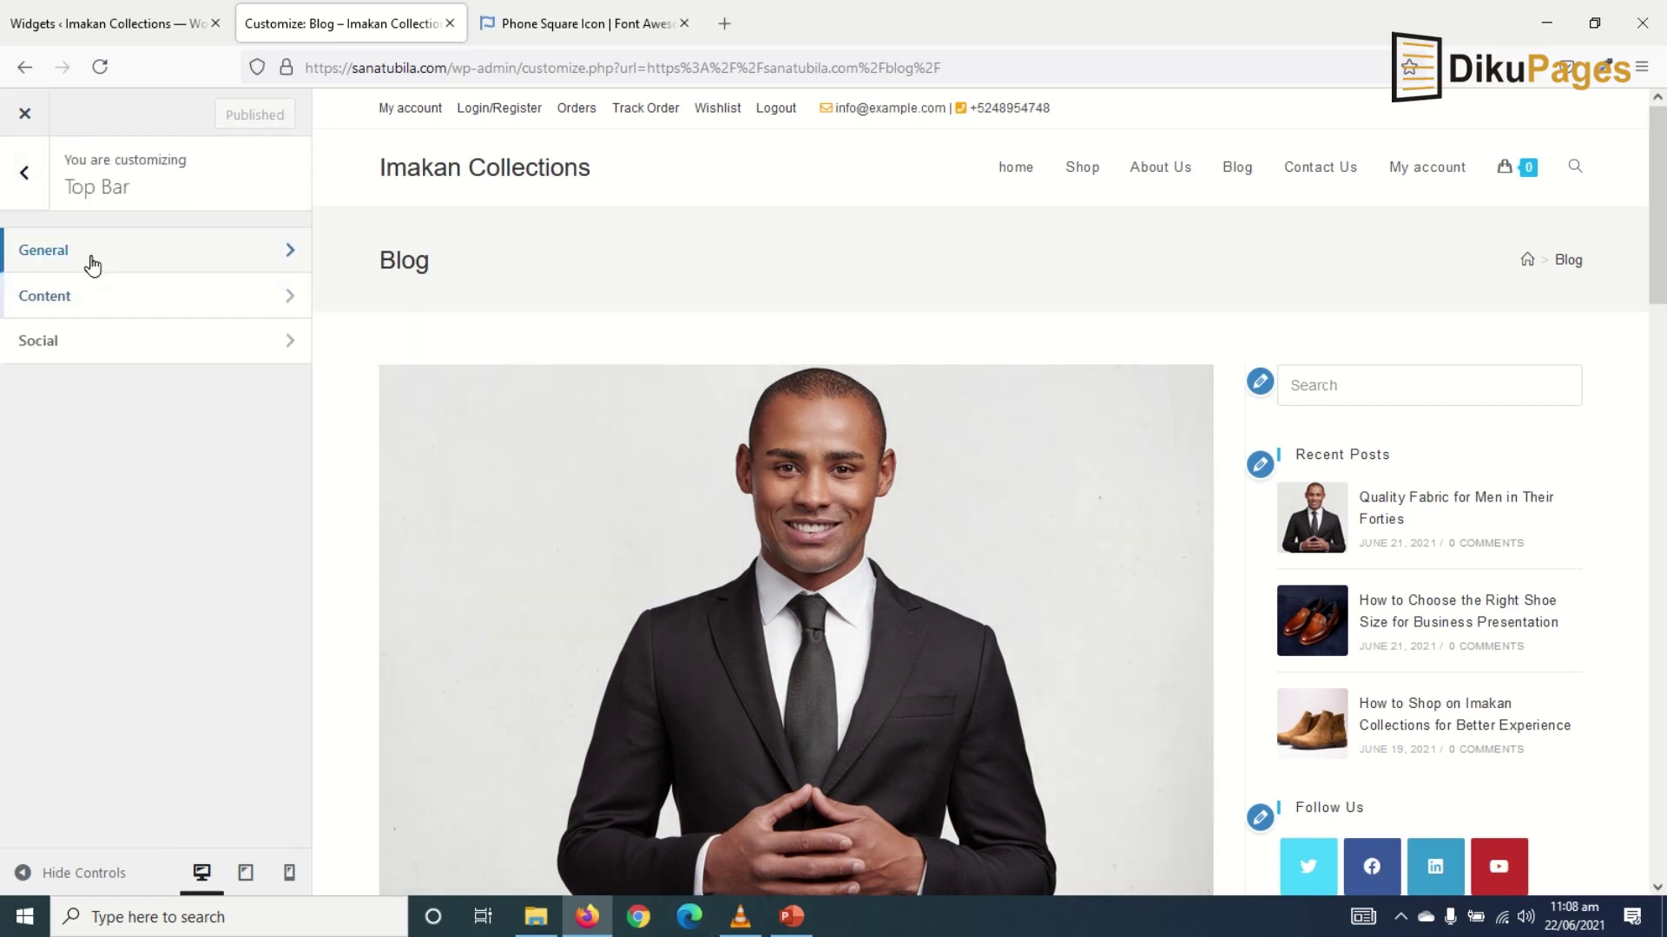
pyautogui.scroll(-2, 91, 260)
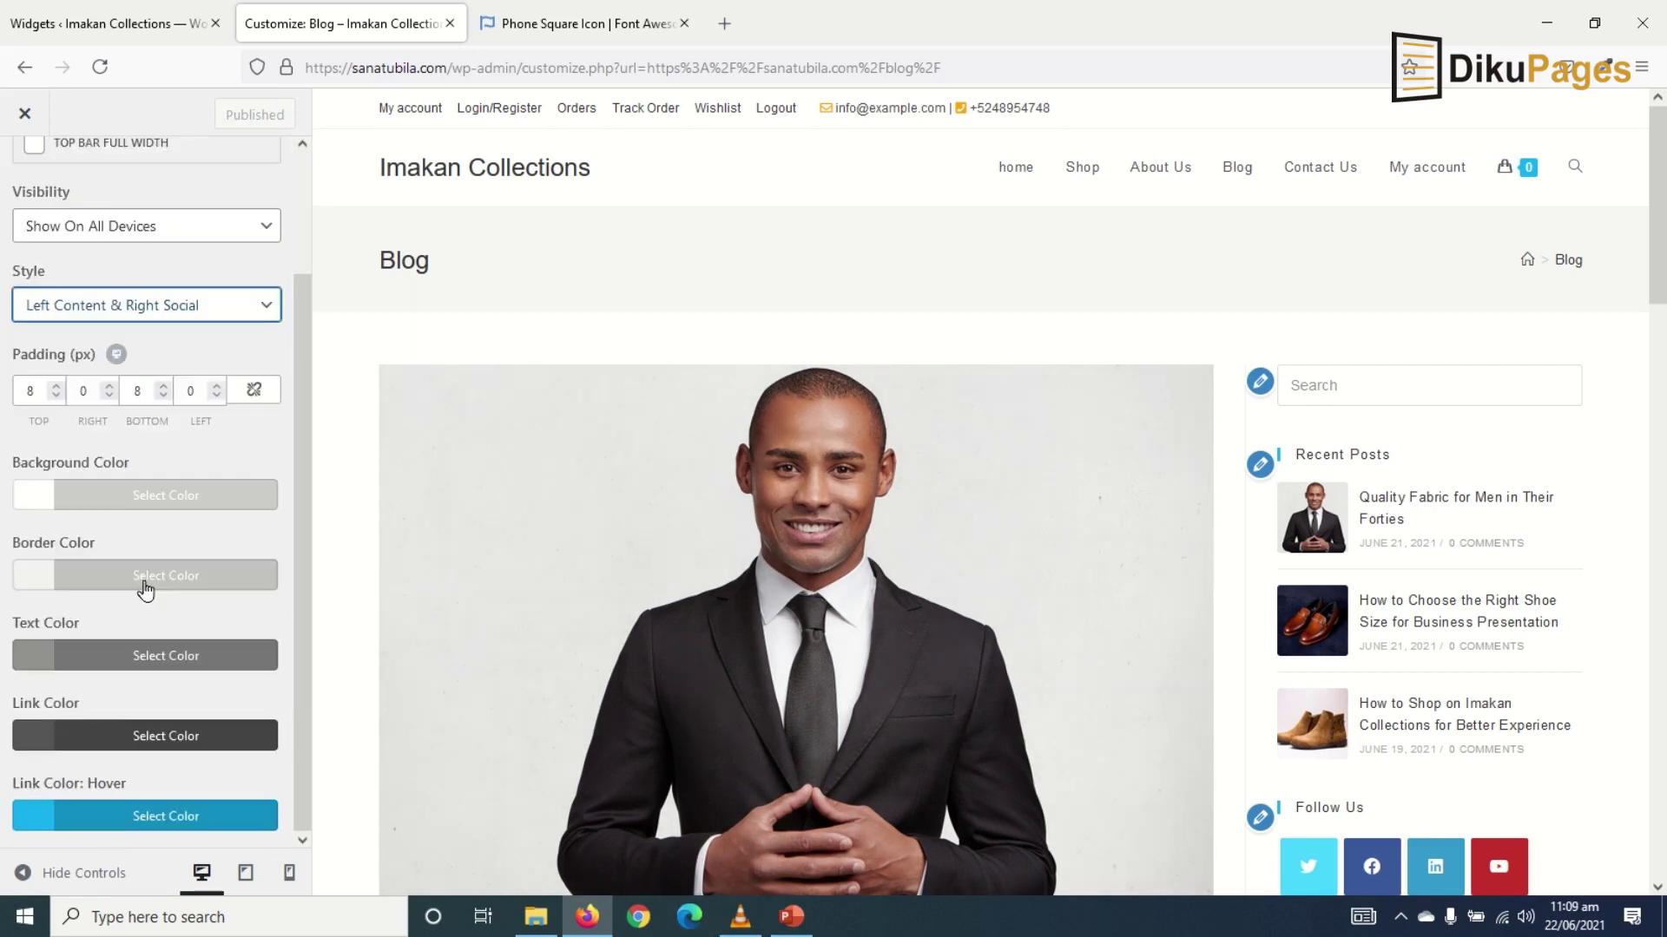
pyautogui.click(38, 664)
pyautogui.scroll(-4, 199, 743)
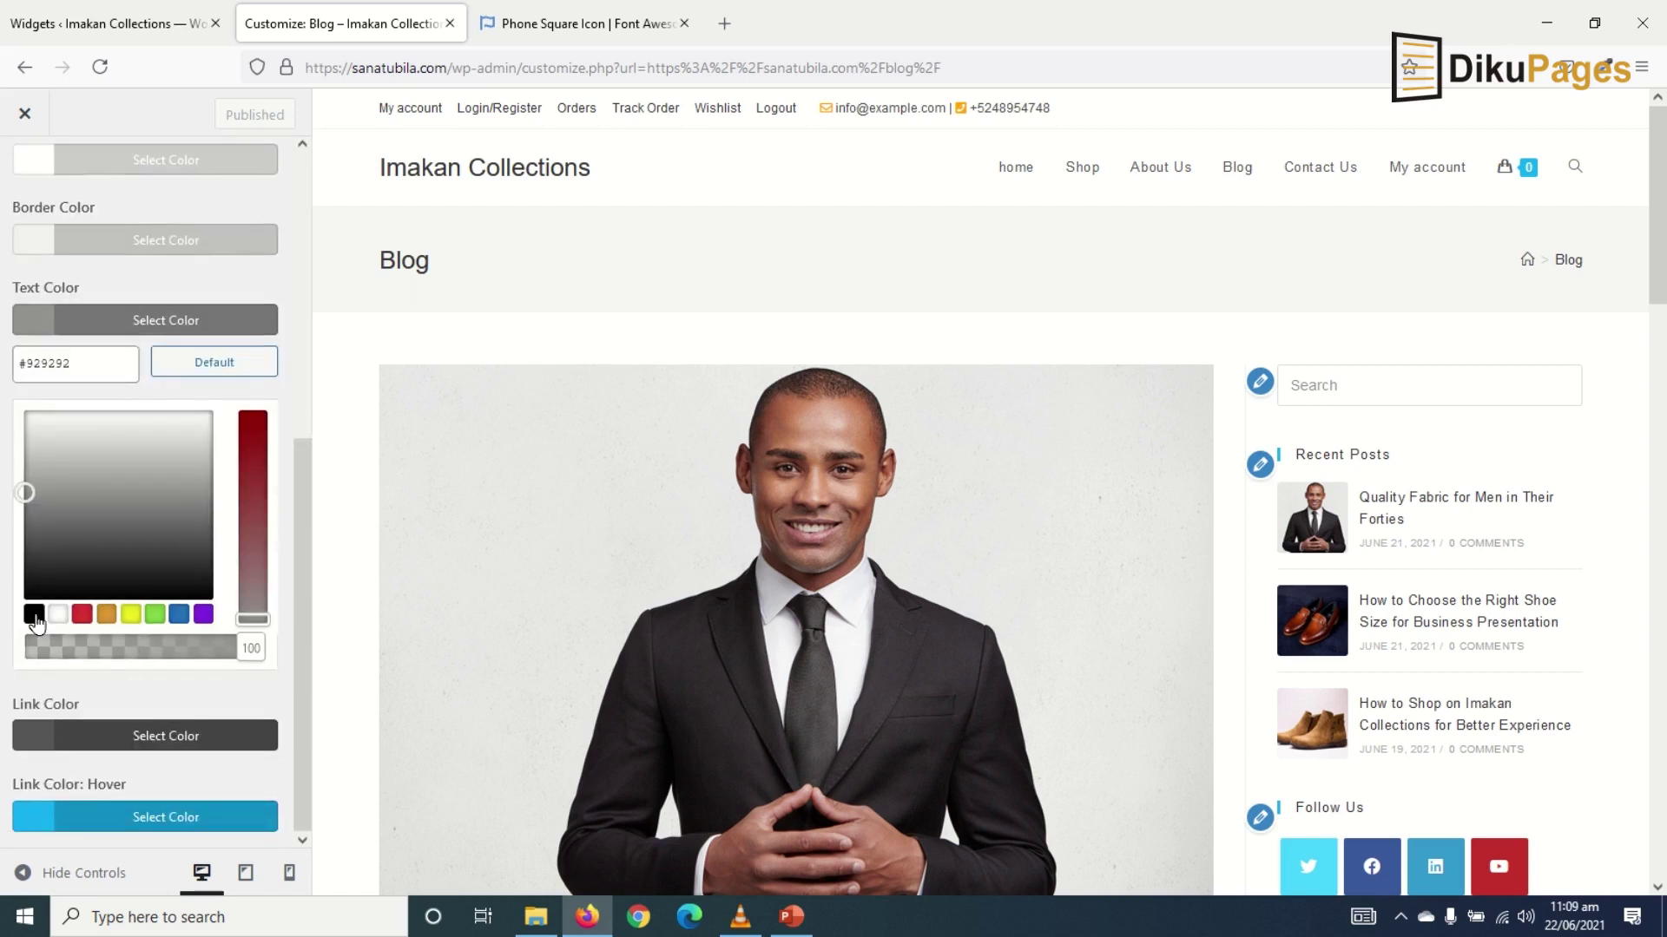
pyautogui.click(34, 614)
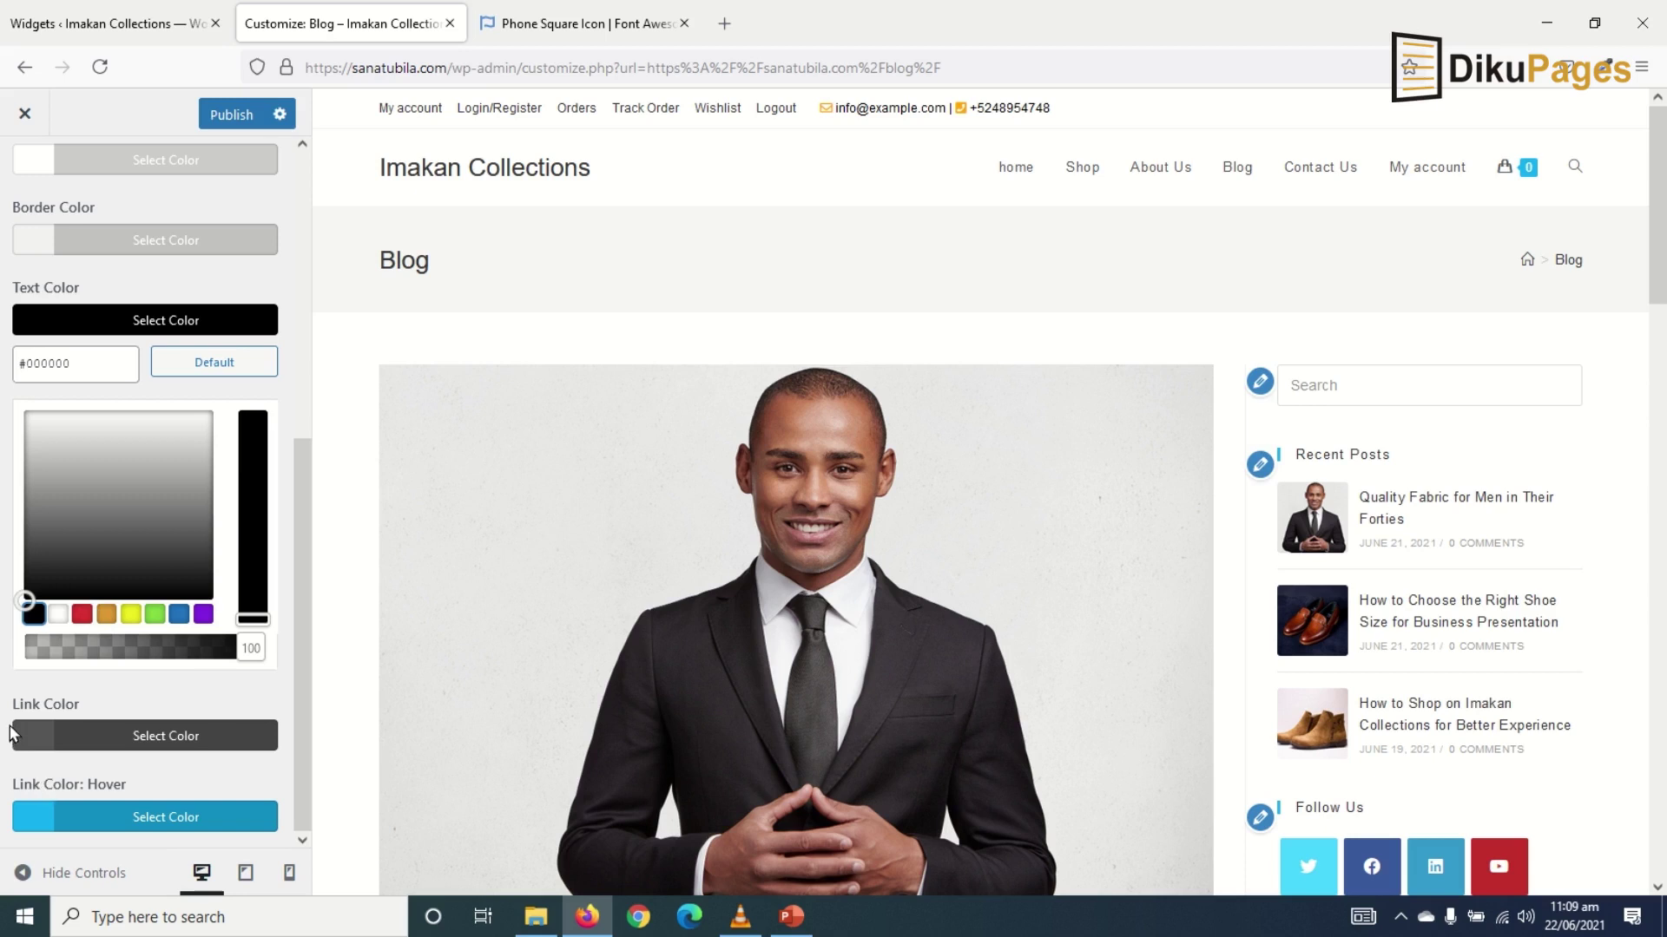
# Set the top bar's link color to black (#000000) and its hover link color to #ffa500, and publish the changes.
pyautogui.click(38, 744)
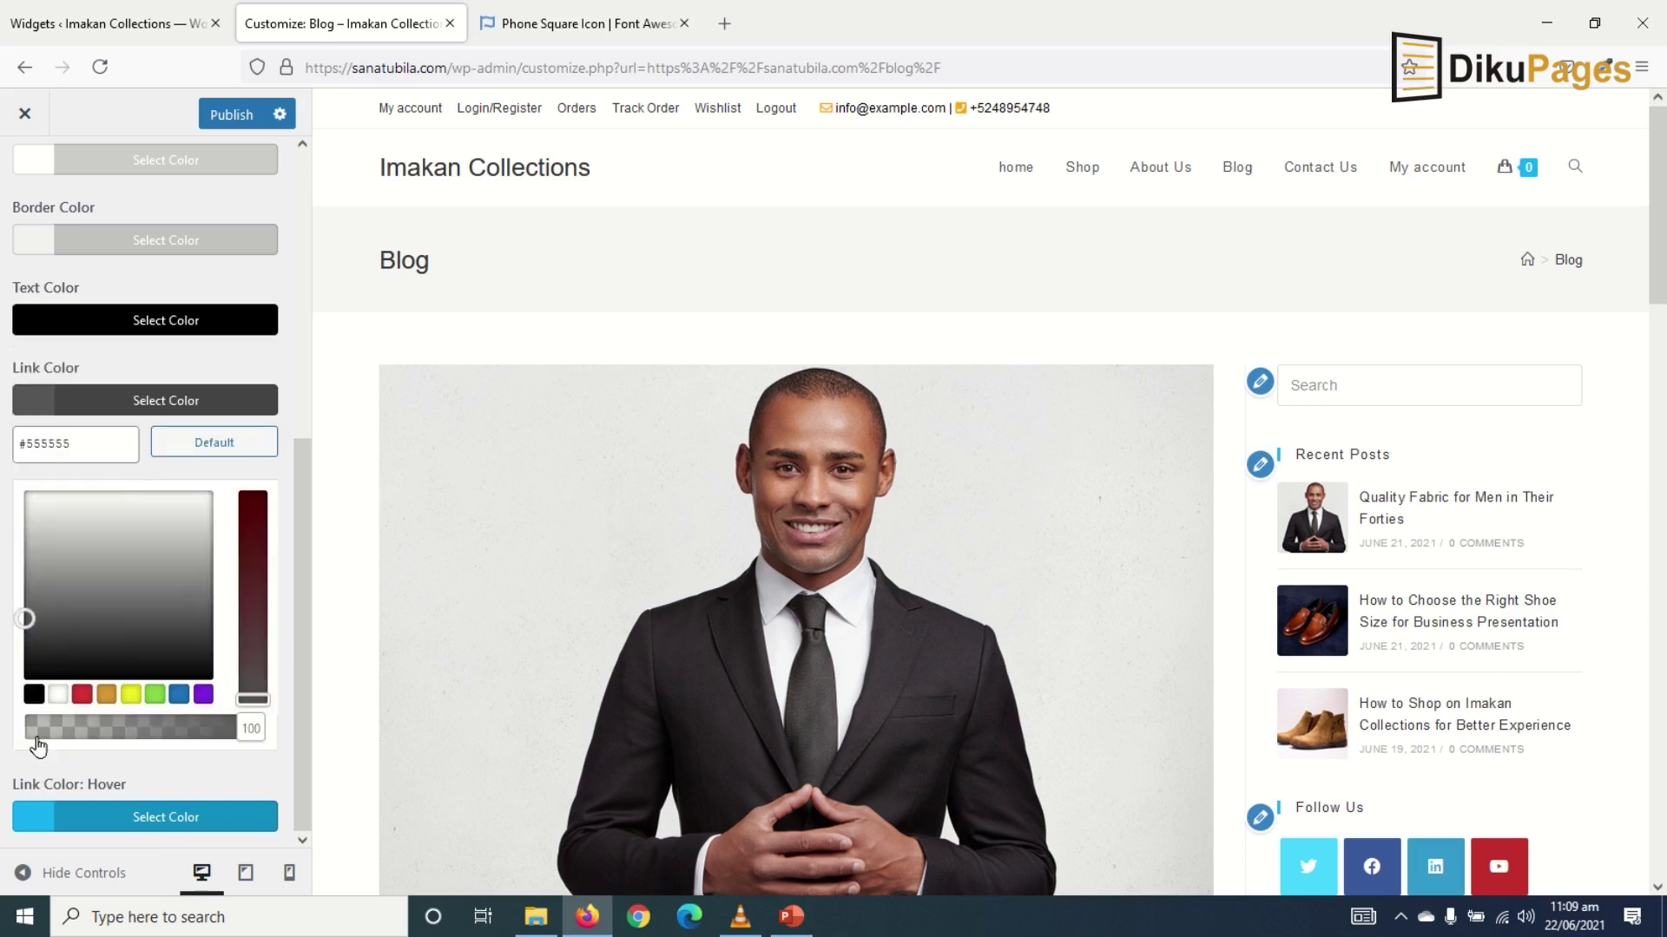
pyautogui.click(31, 692)
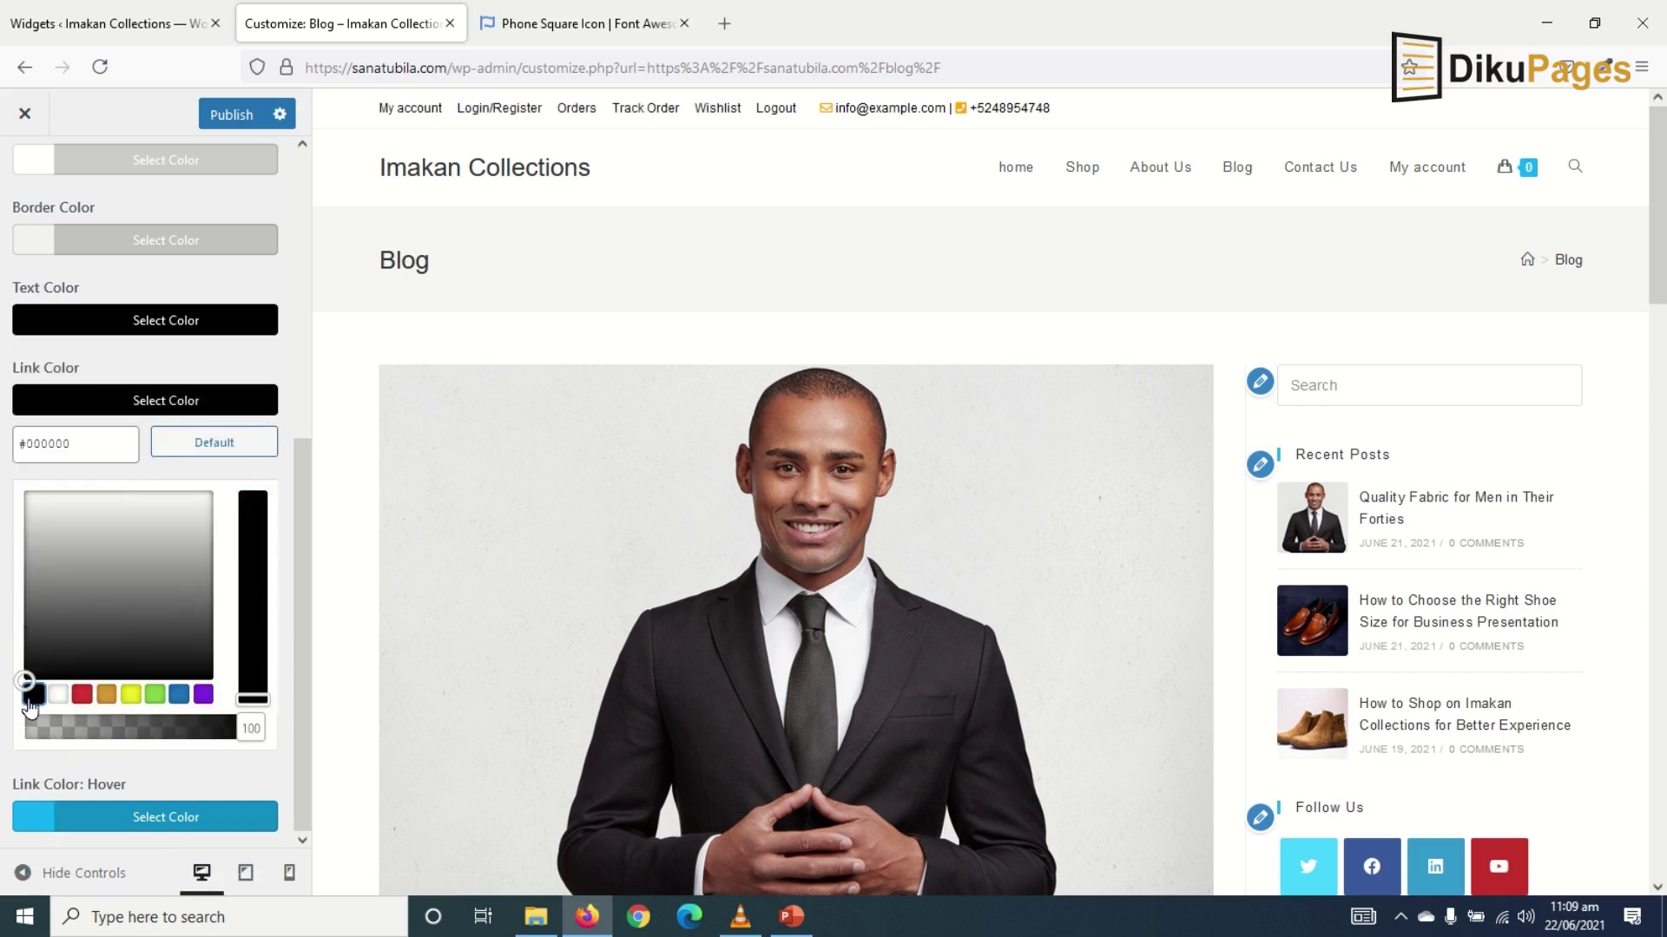
pyautogui.click(50, 816)
pyautogui.doubleClick(55, 526)
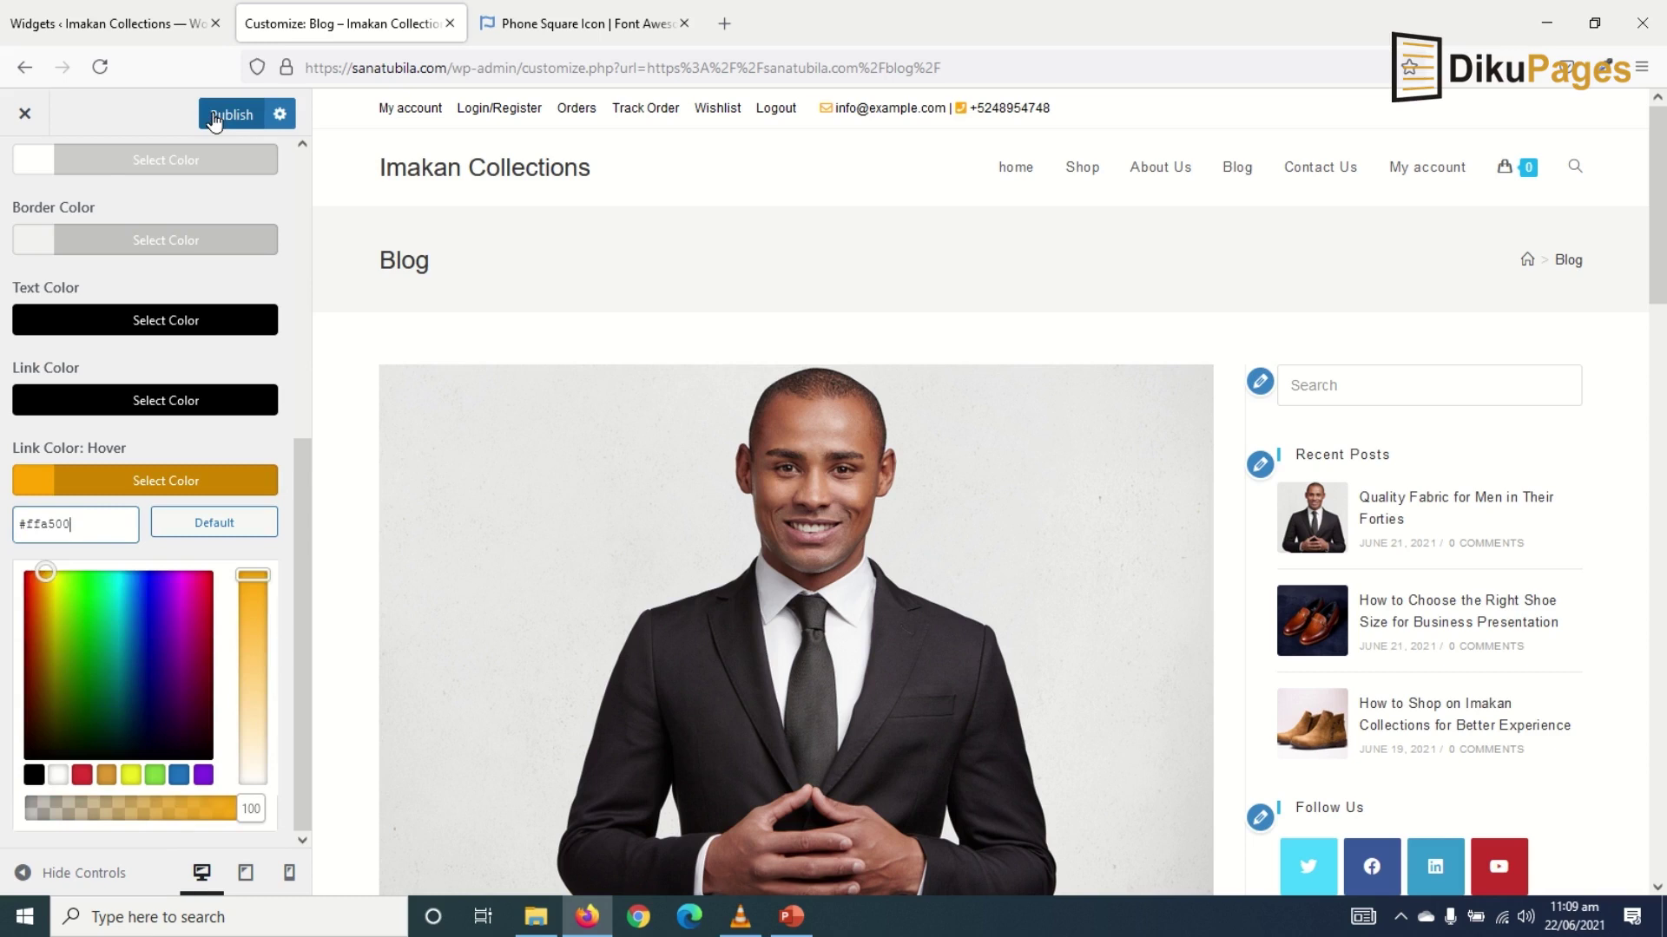
pyautogui.click(231, 115)
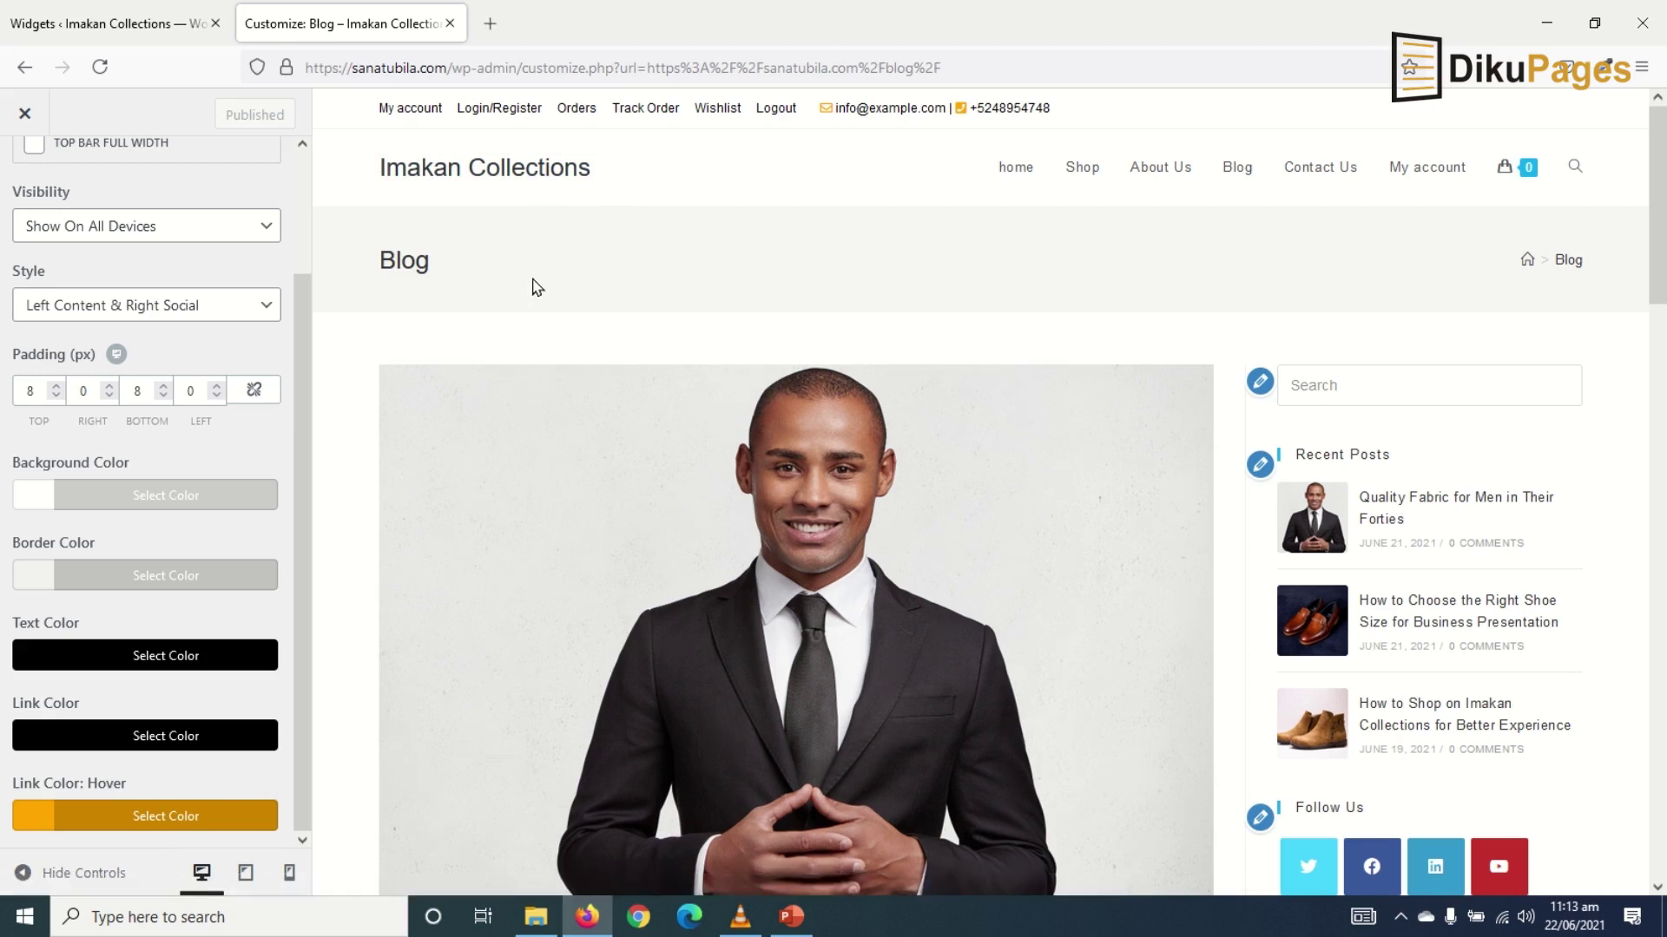
# Open logomakr.com in a new browser tab and dismiss the intro video.
pyautogui.middleClick(491, 39)
pyautogui.click(491, 26)
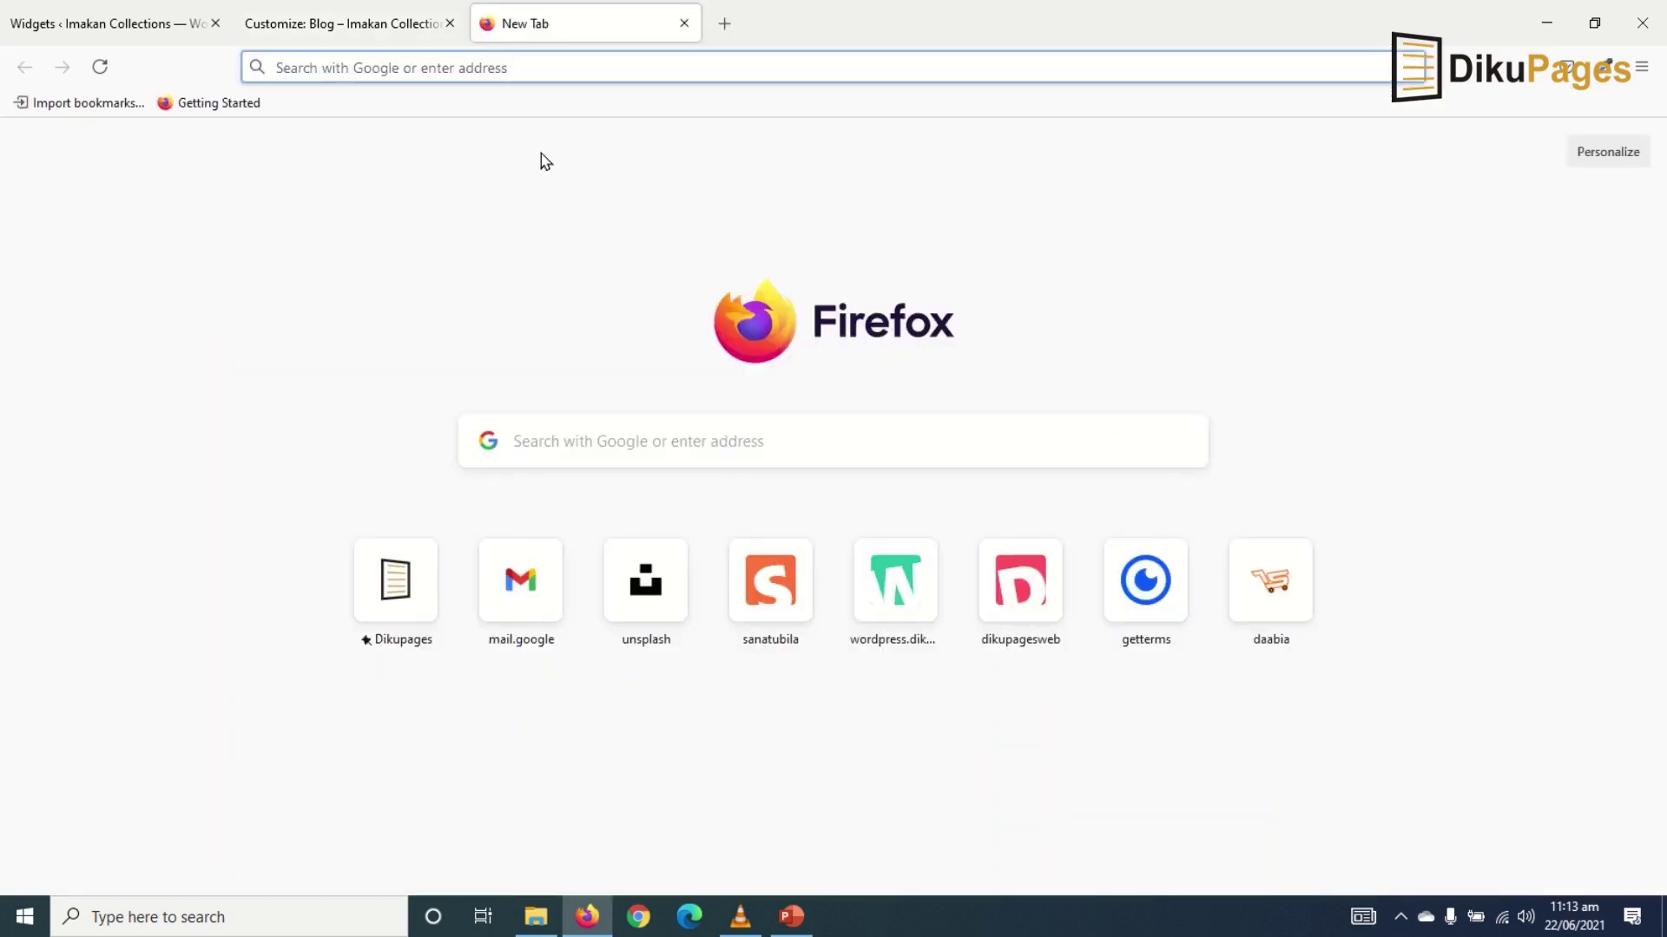
pyautogui.write('logoma')
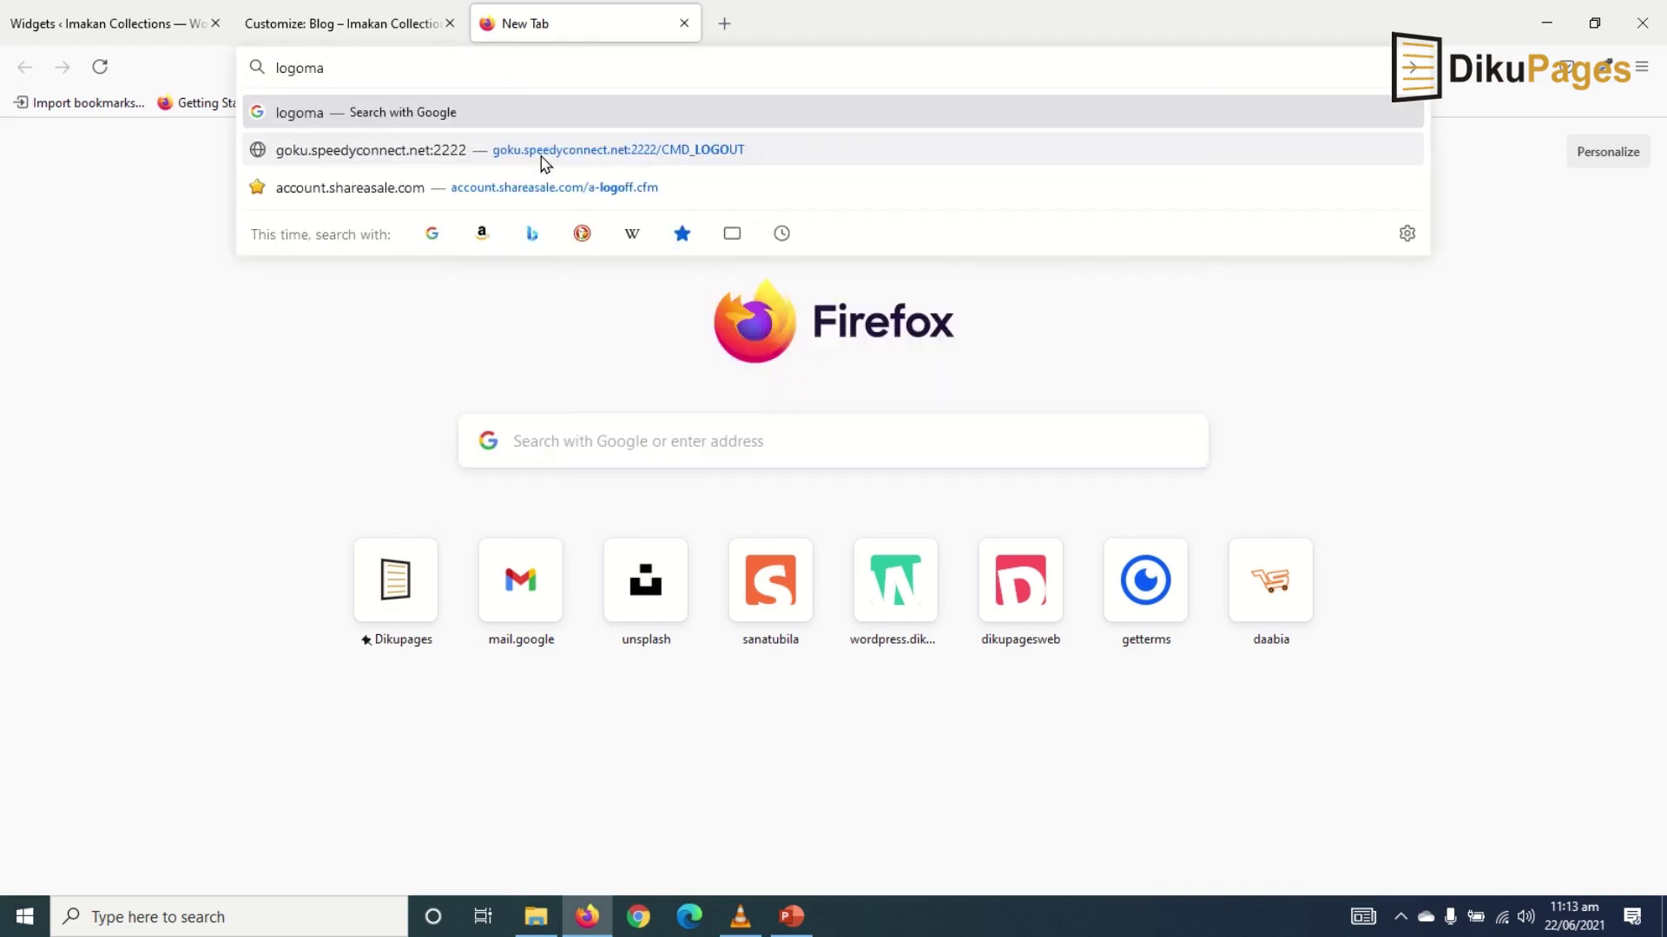
pyautogui.write('ker')
pyautogui.press('BackSpace')
pyautogui.press('BackSpace')
pyautogui.write('r')
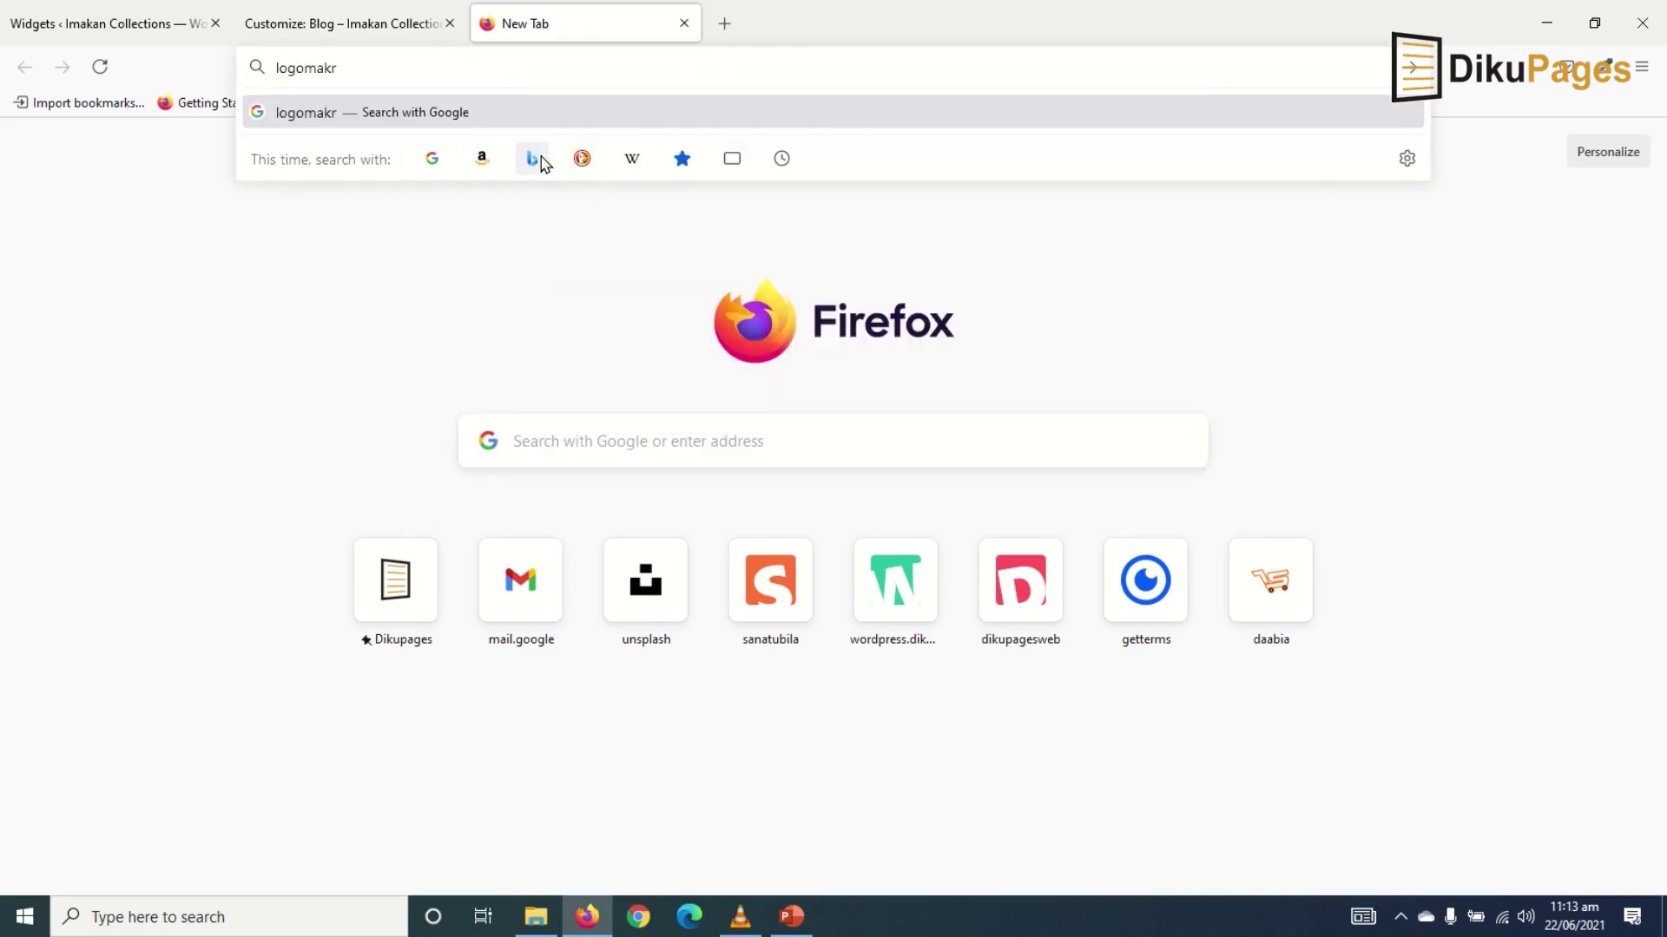
pyautogui.write('.com')
pyautogui.press('Return')
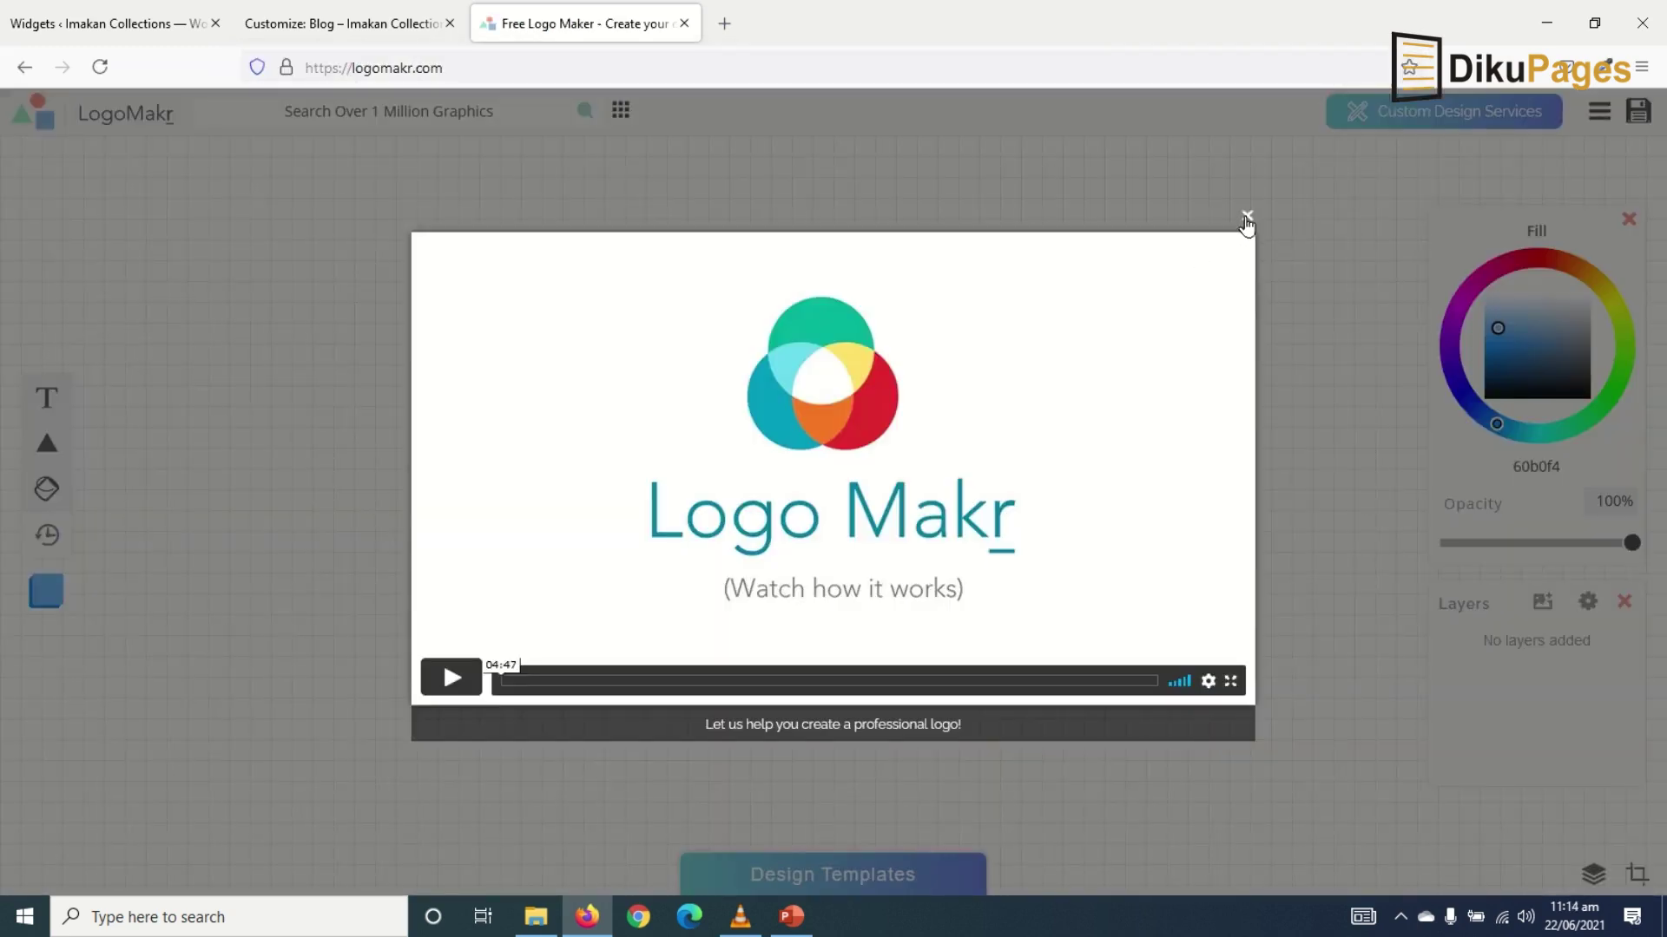
pyautogui.click(1246, 222)
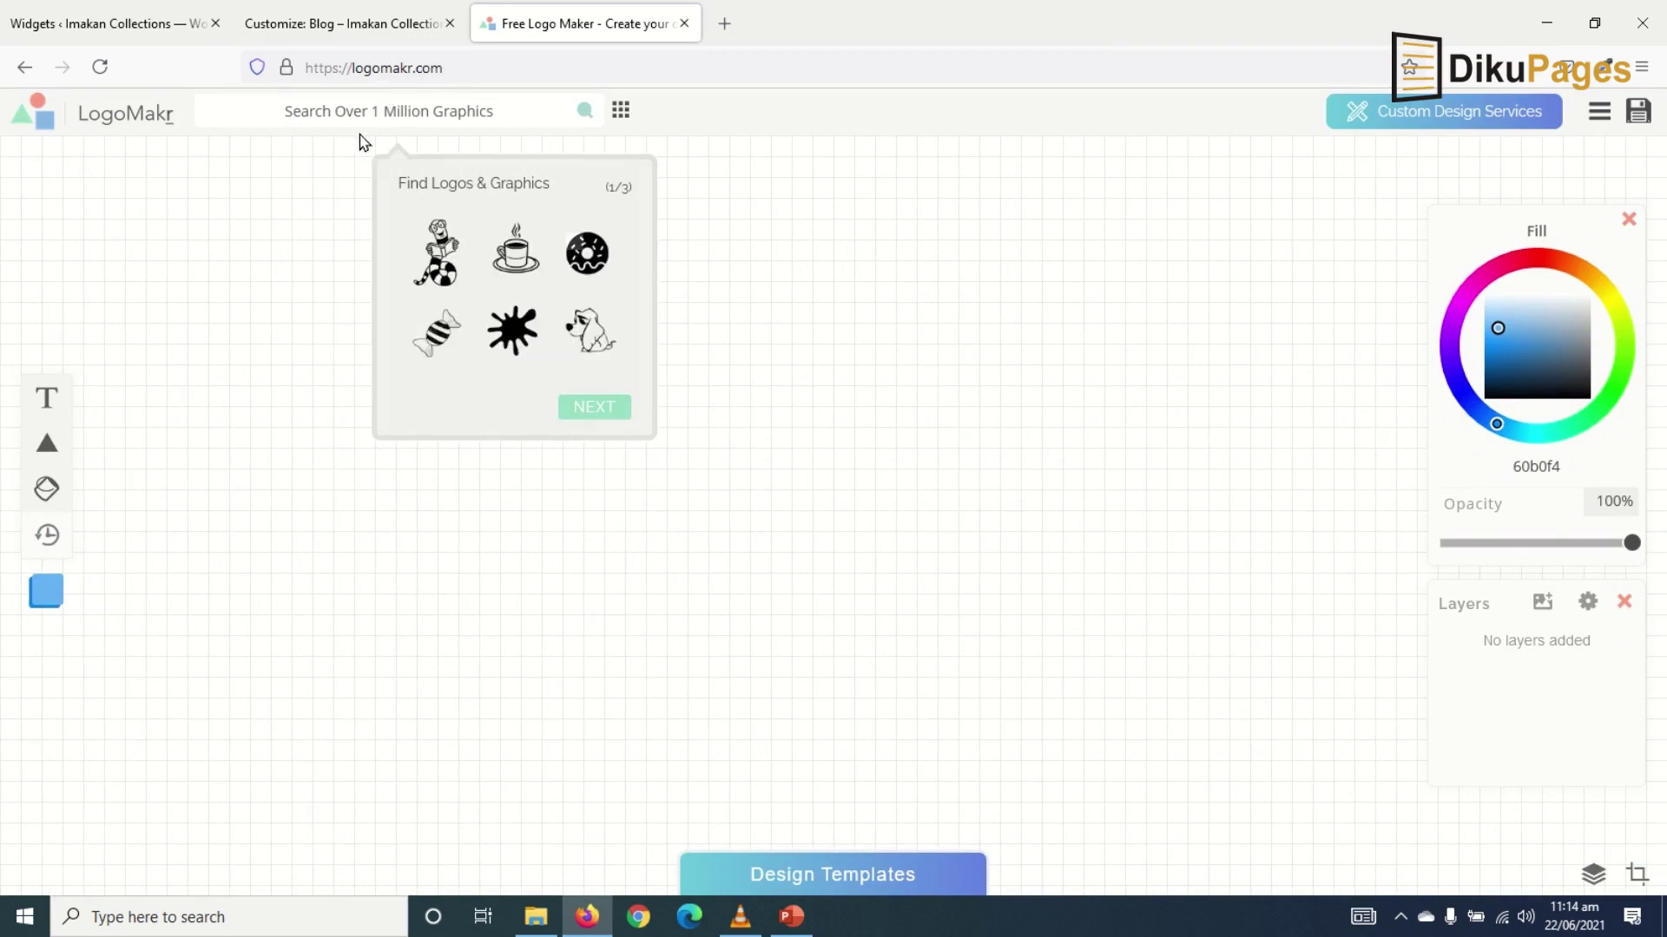
# Search the logo graphics for "real estate" and look through the results.
pyautogui.click(458, 113)
pyautogui.click(453, 109)
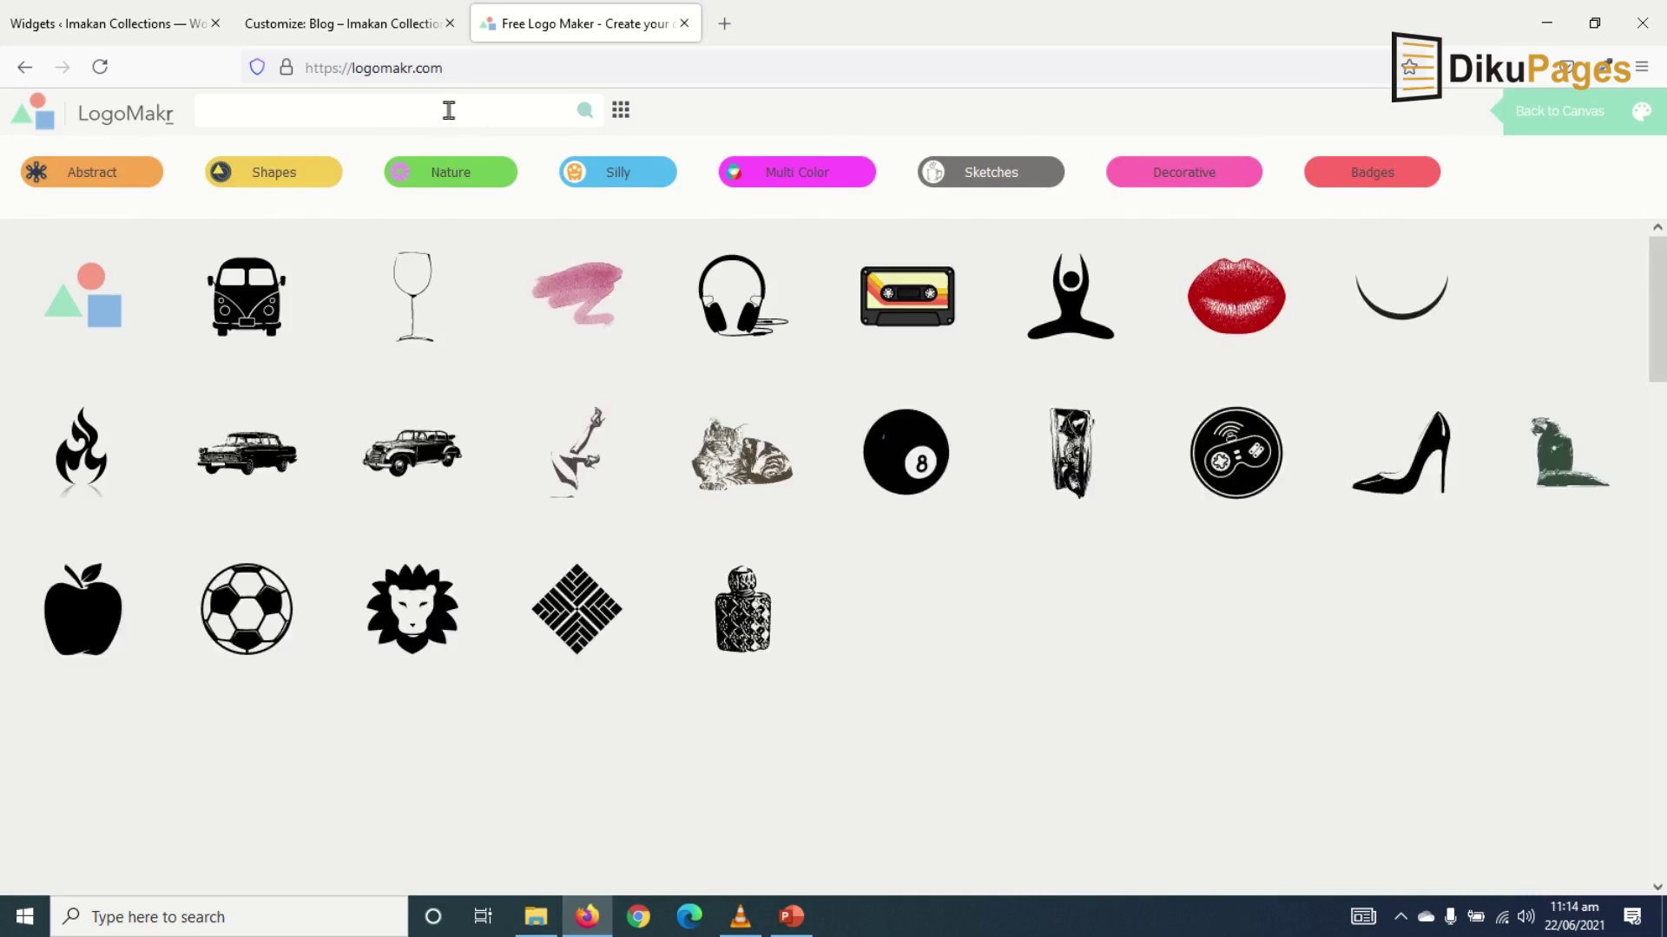
pyautogui.write('real estate')
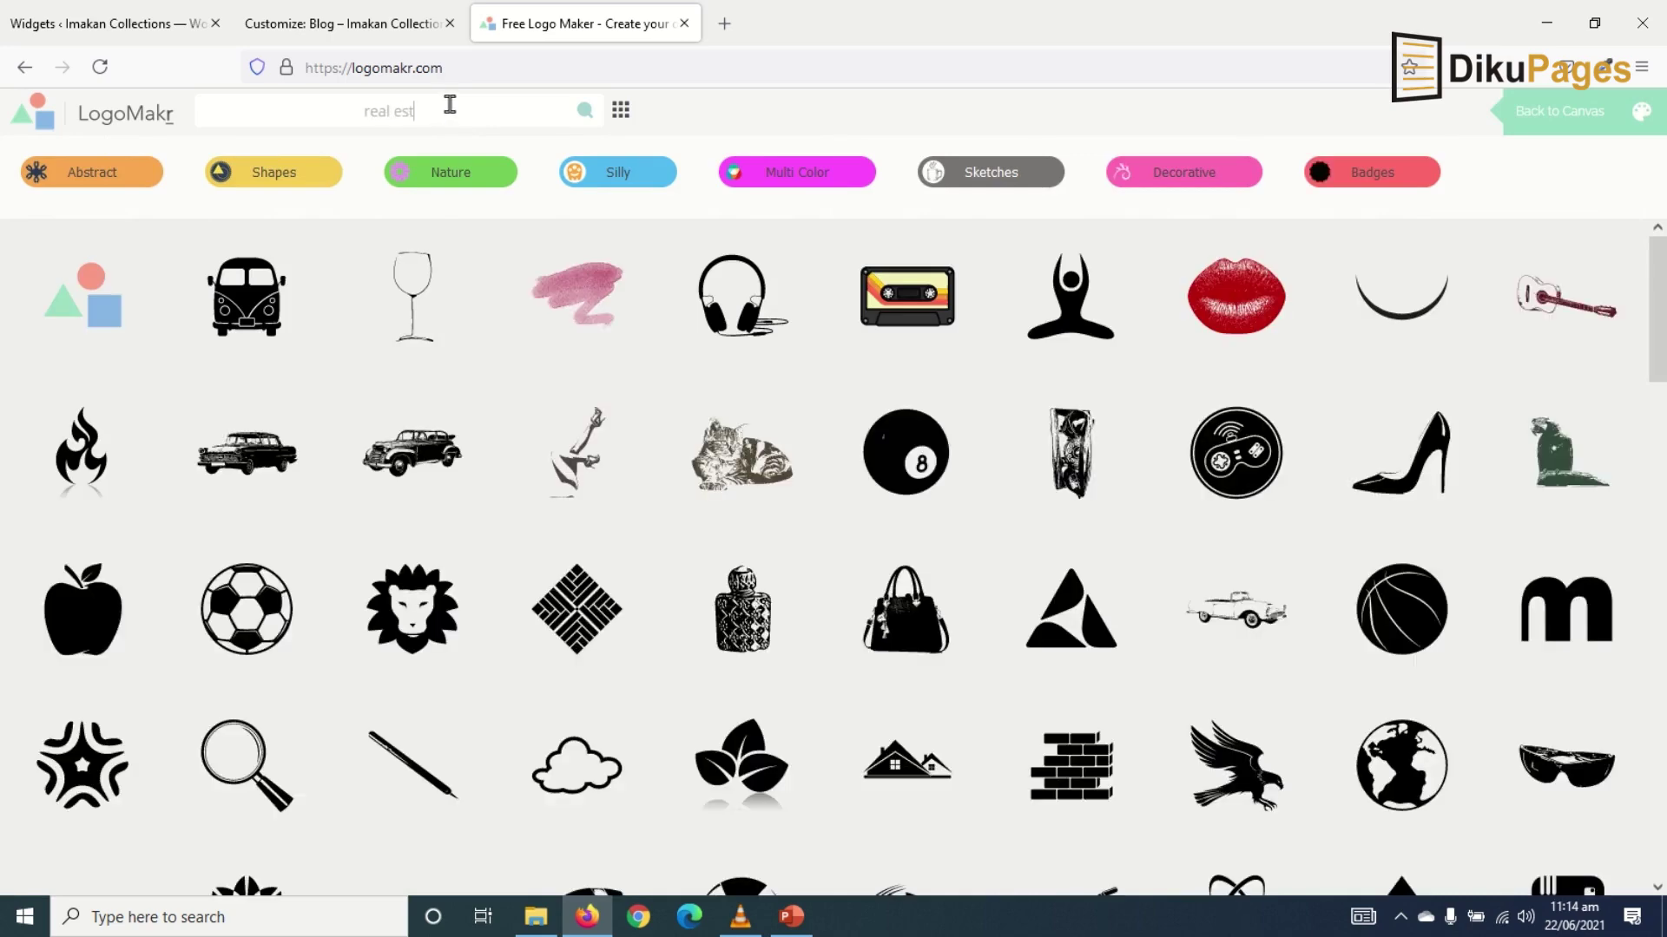
pyautogui.press('Return')
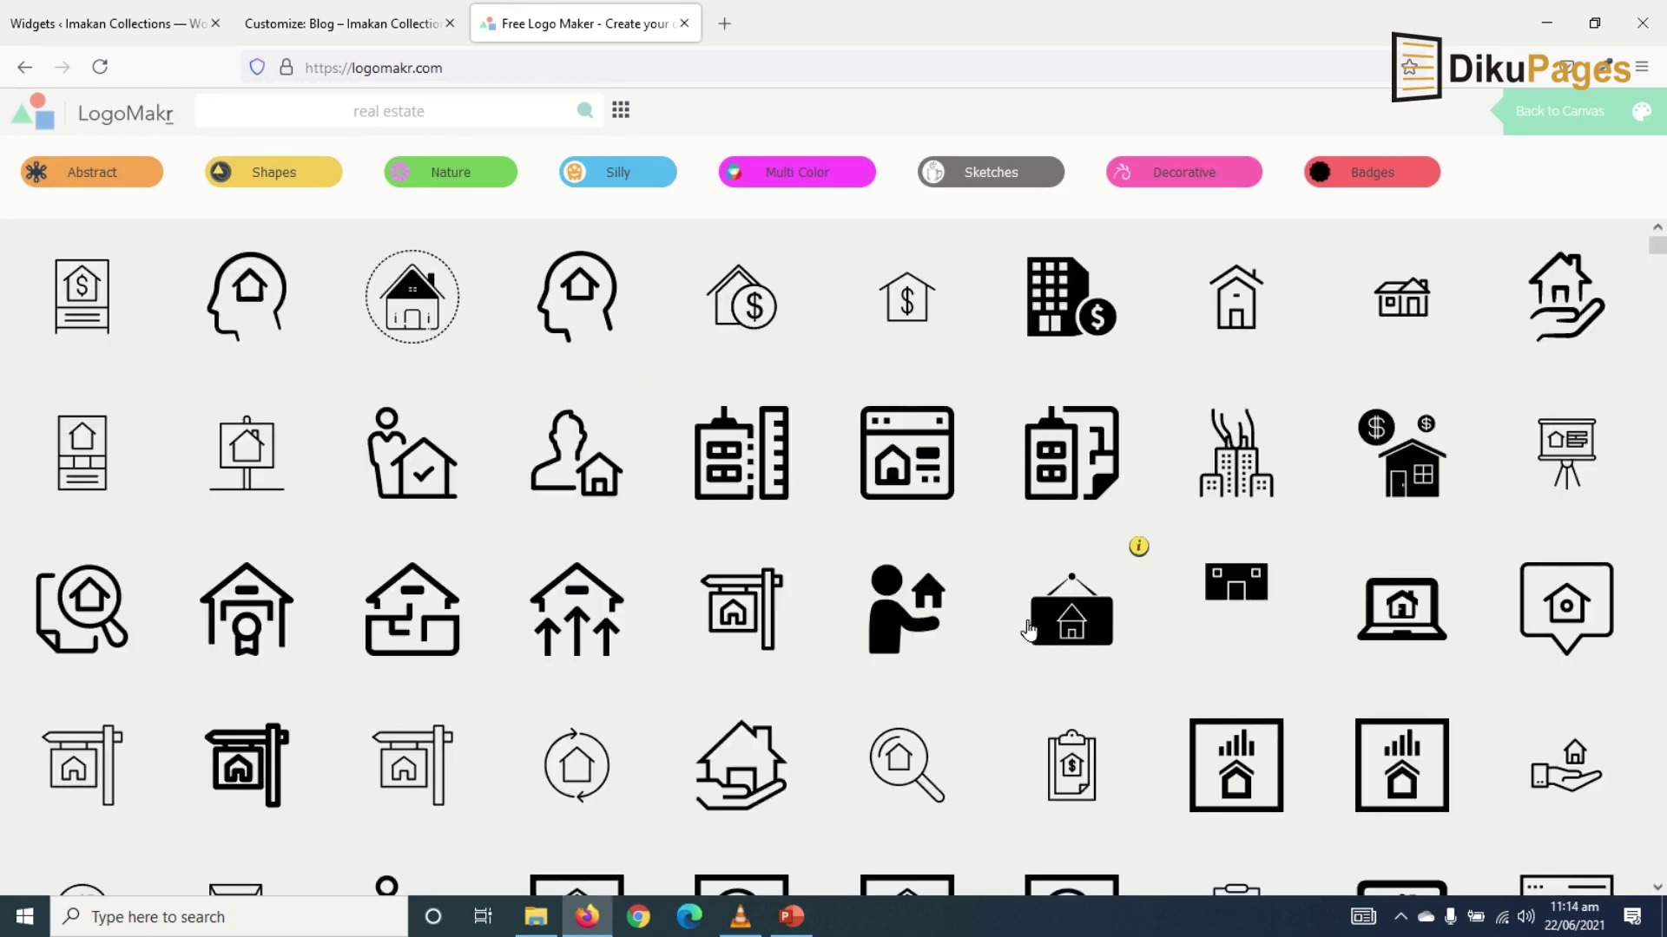
pyautogui.scroll(-6, 1027, 628)
pyautogui.scroll(6, 1027, 629)
# Search the graphics for "suit", add the solid black suit jacket clipart and place it left of the canvas centre.
pyautogui.moveTo(463, 114); pyautogui.dragTo(289, 101)
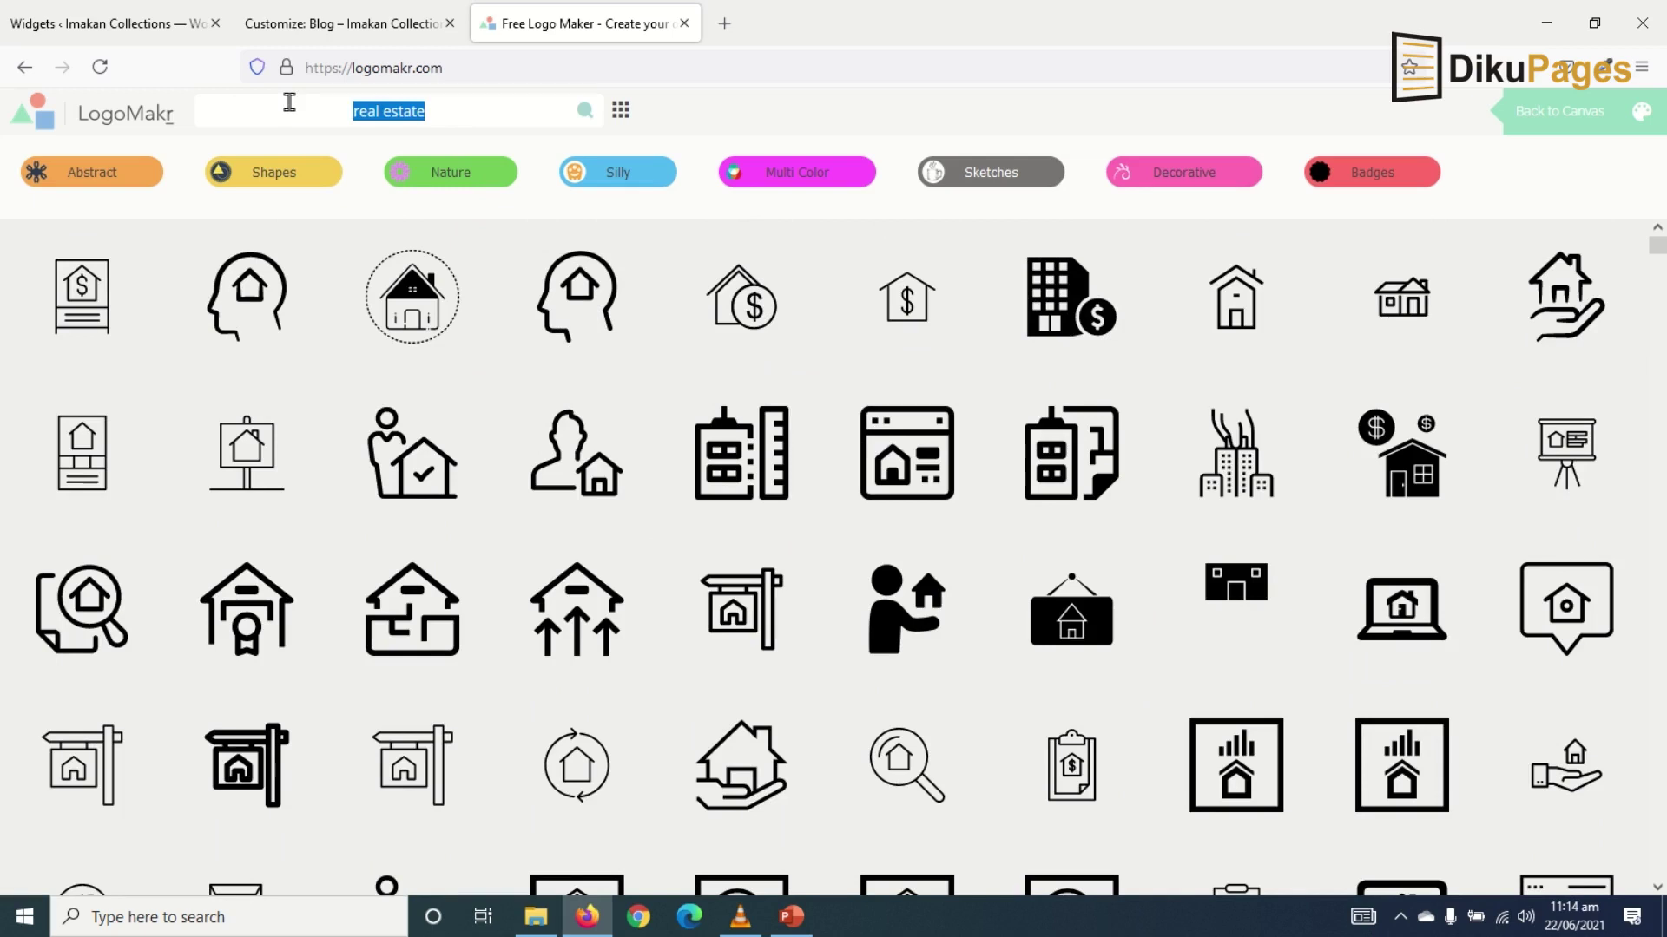
pyautogui.write('suit')
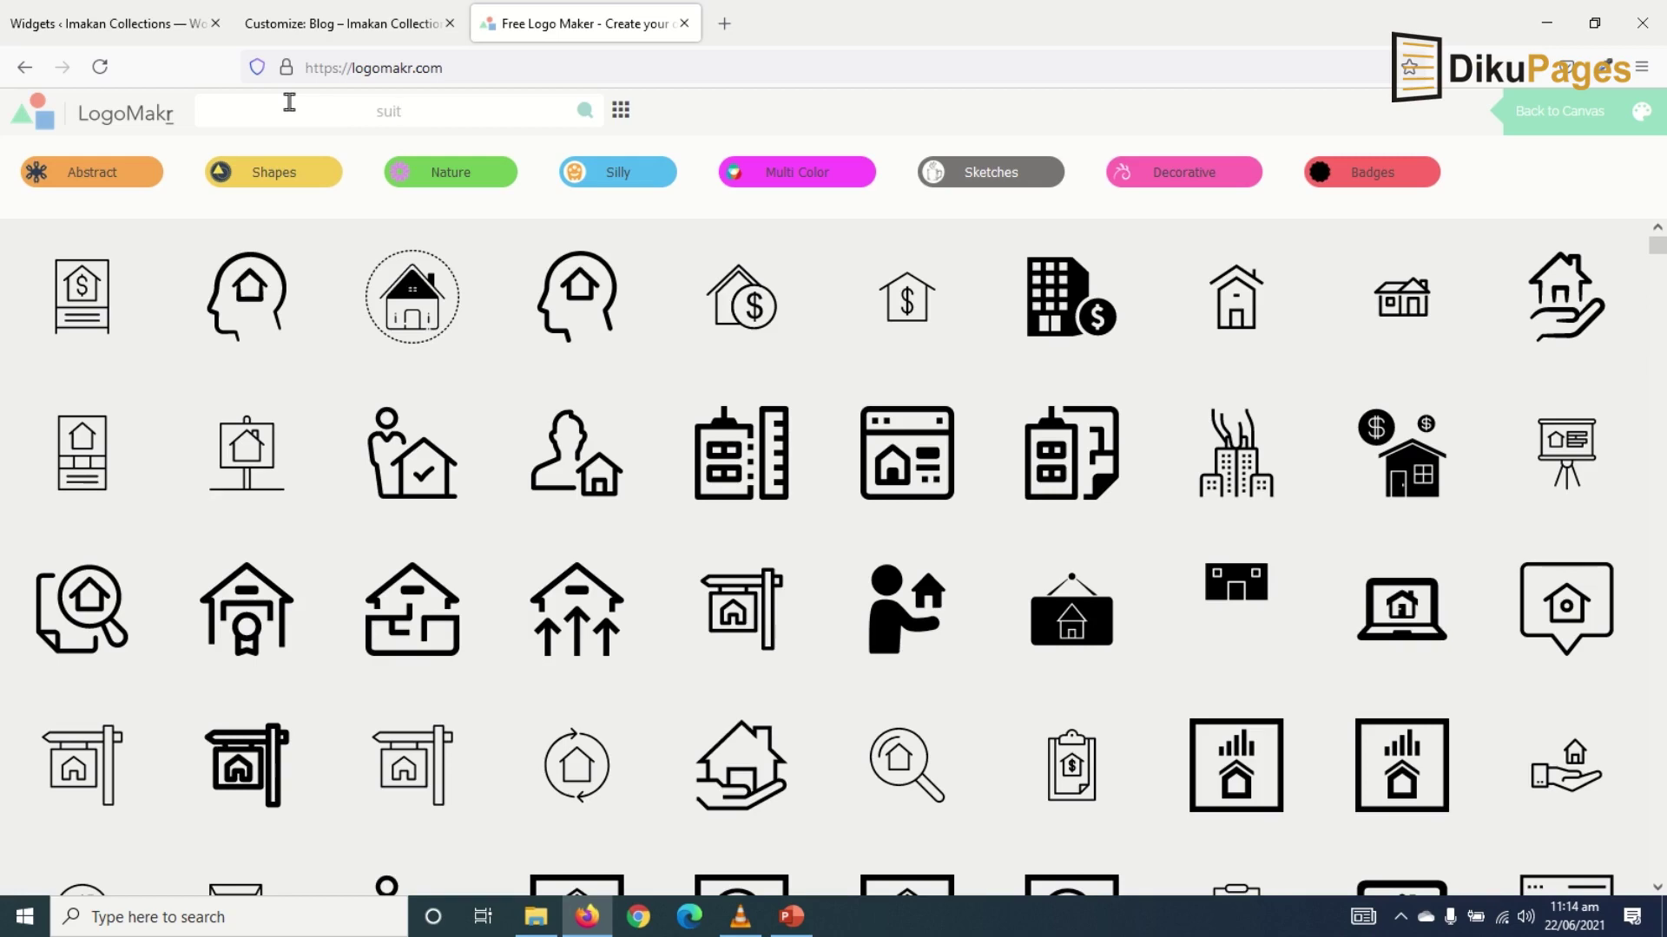
pyautogui.press('Return')
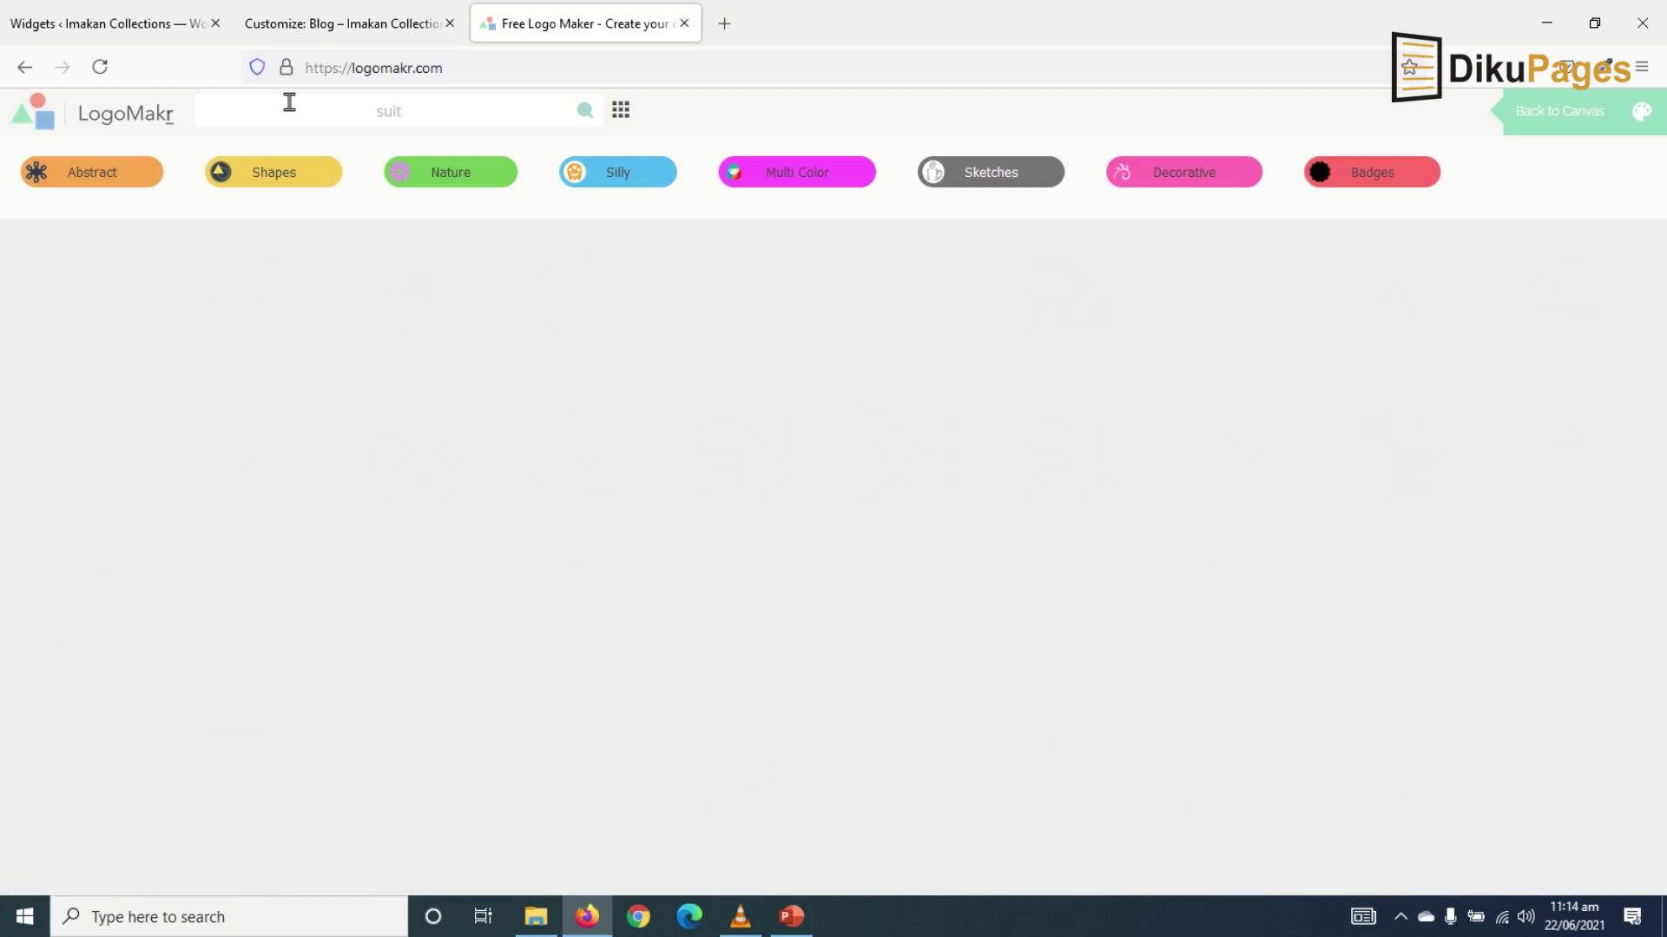
pyautogui.scroll(-1, 1085, 634)
pyautogui.scroll(-5, 1085, 634)
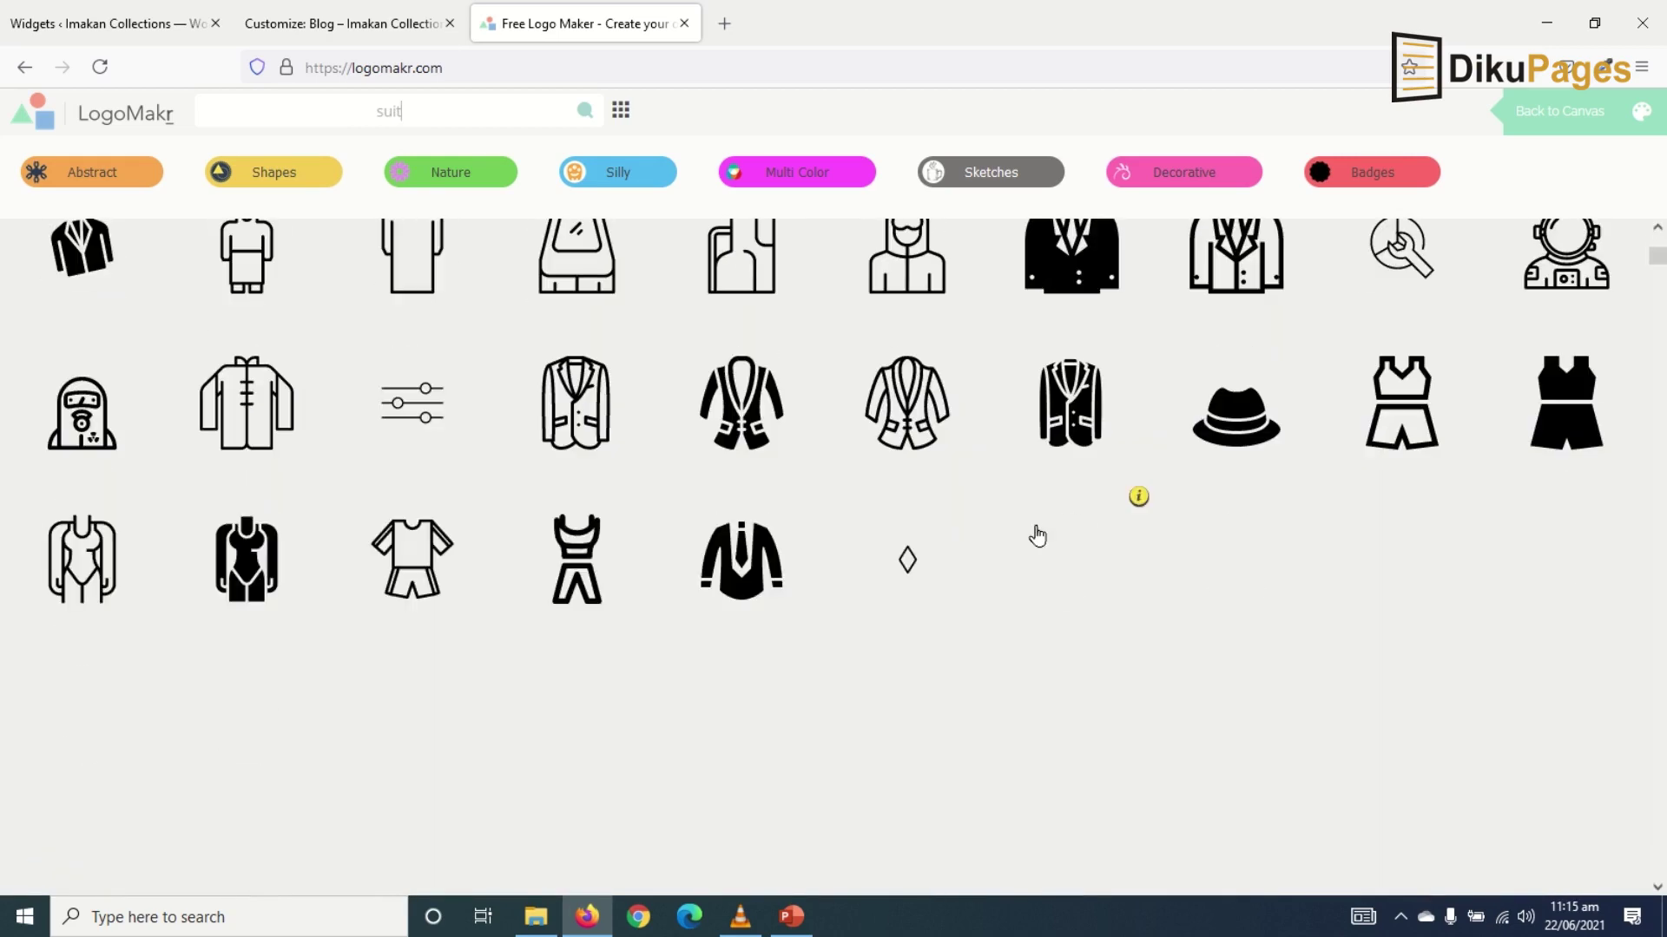
pyautogui.scroll(-10, 1037, 536)
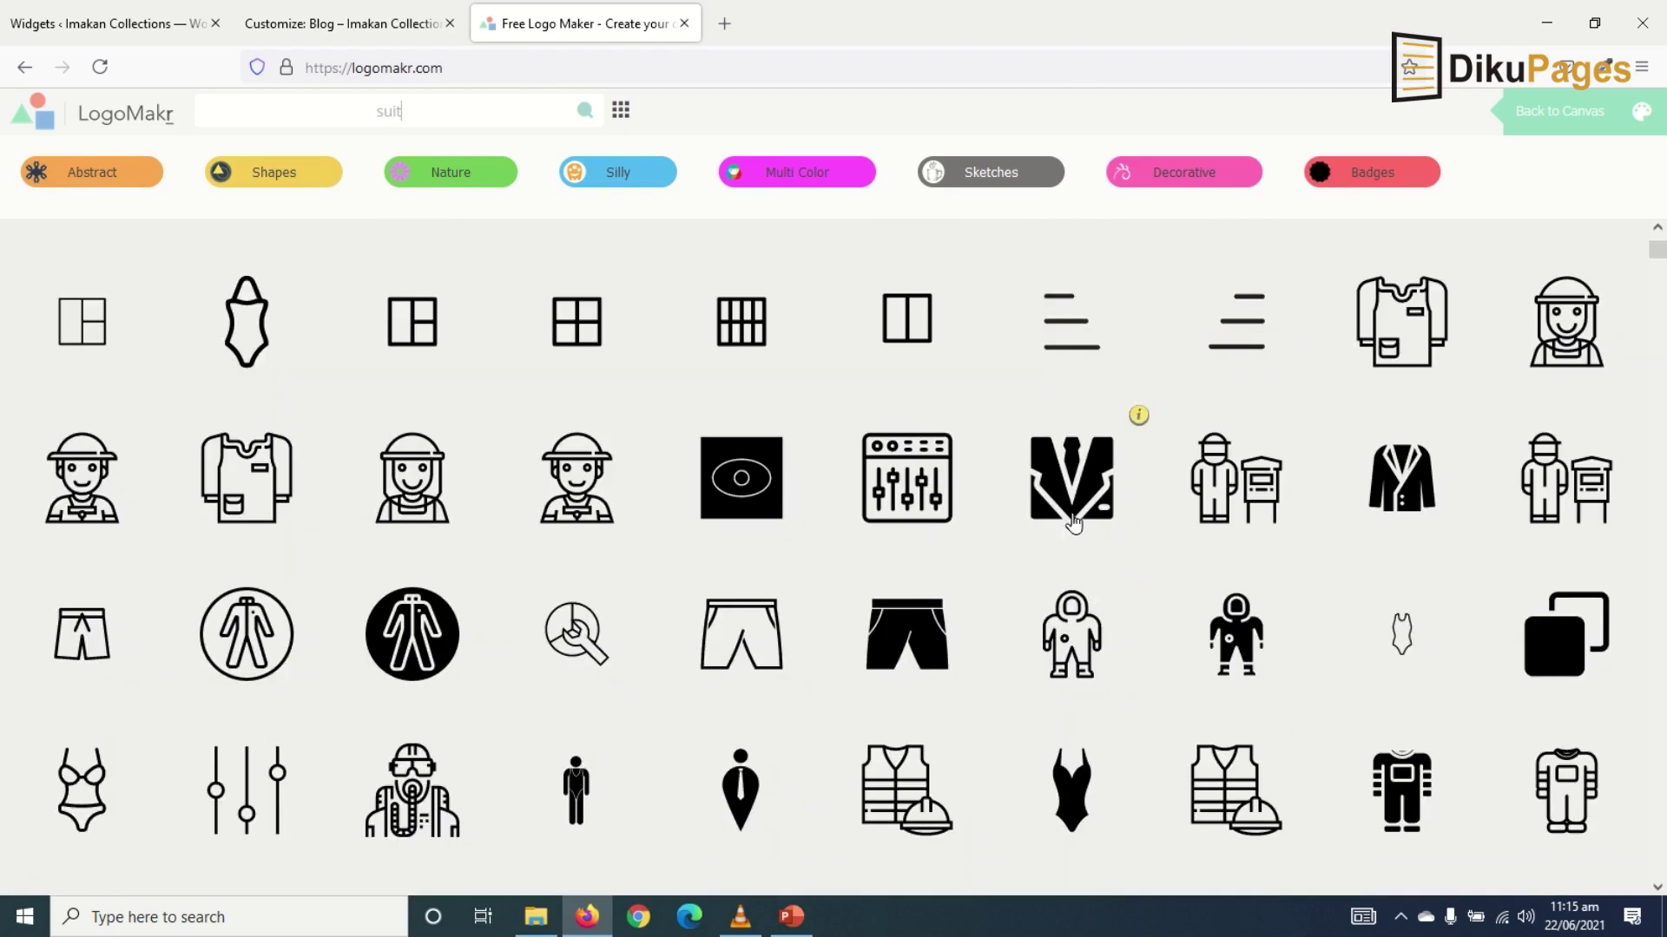
pyautogui.click(1420, 471)
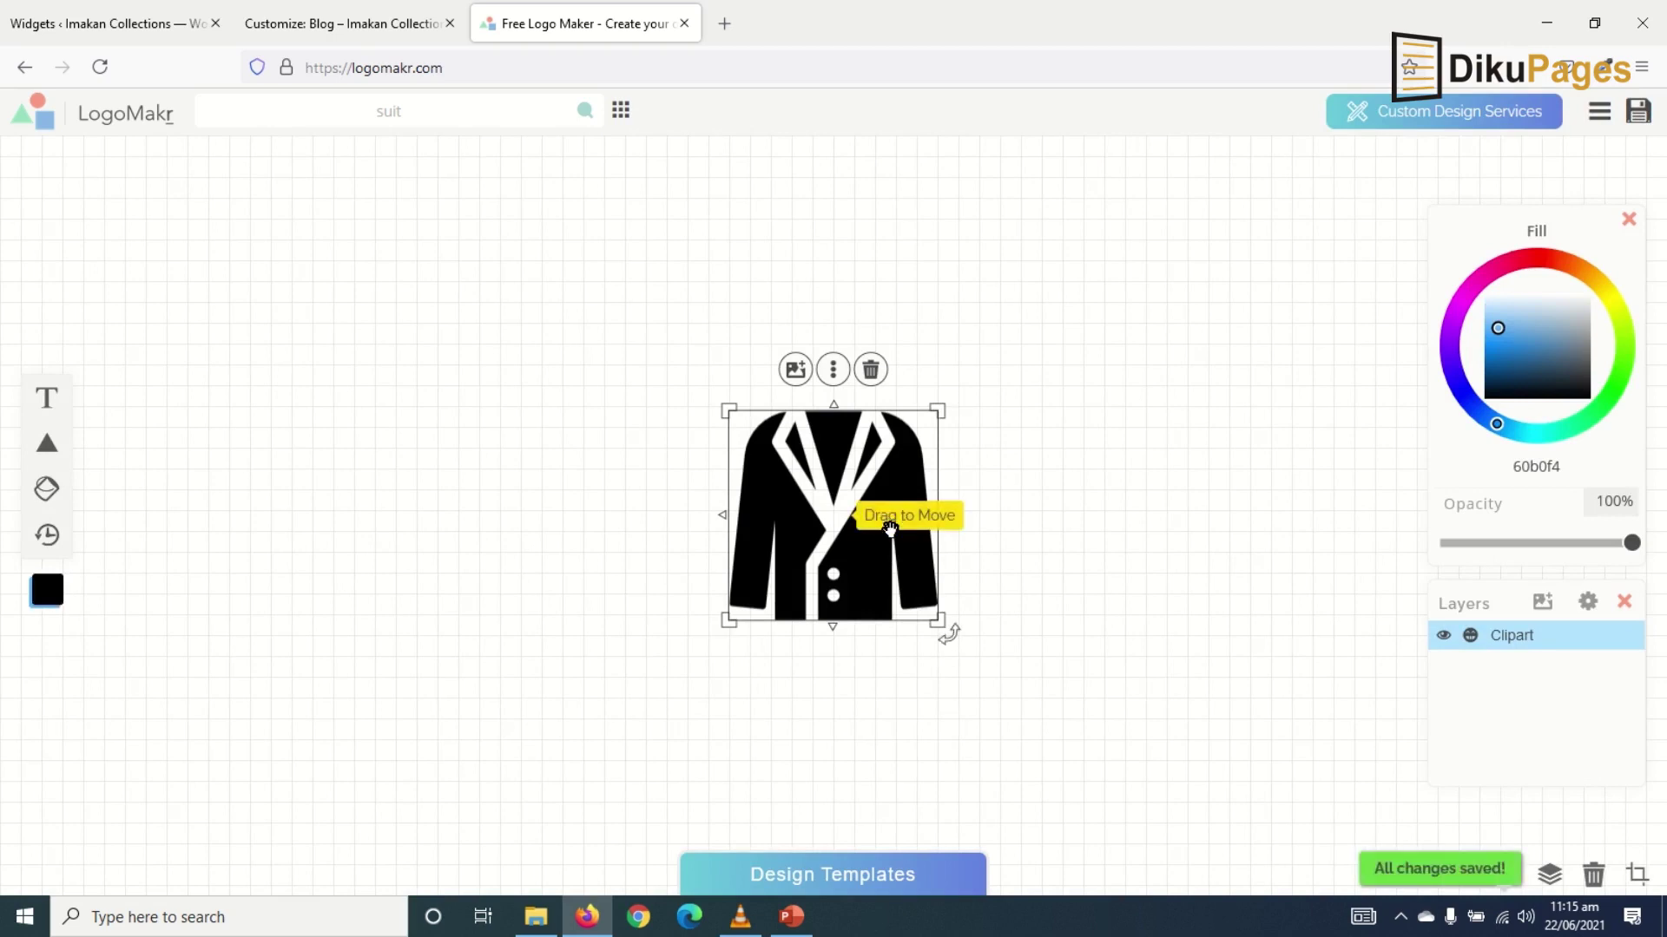
pyautogui.moveTo(864, 521); pyautogui.dragTo(632, 537)
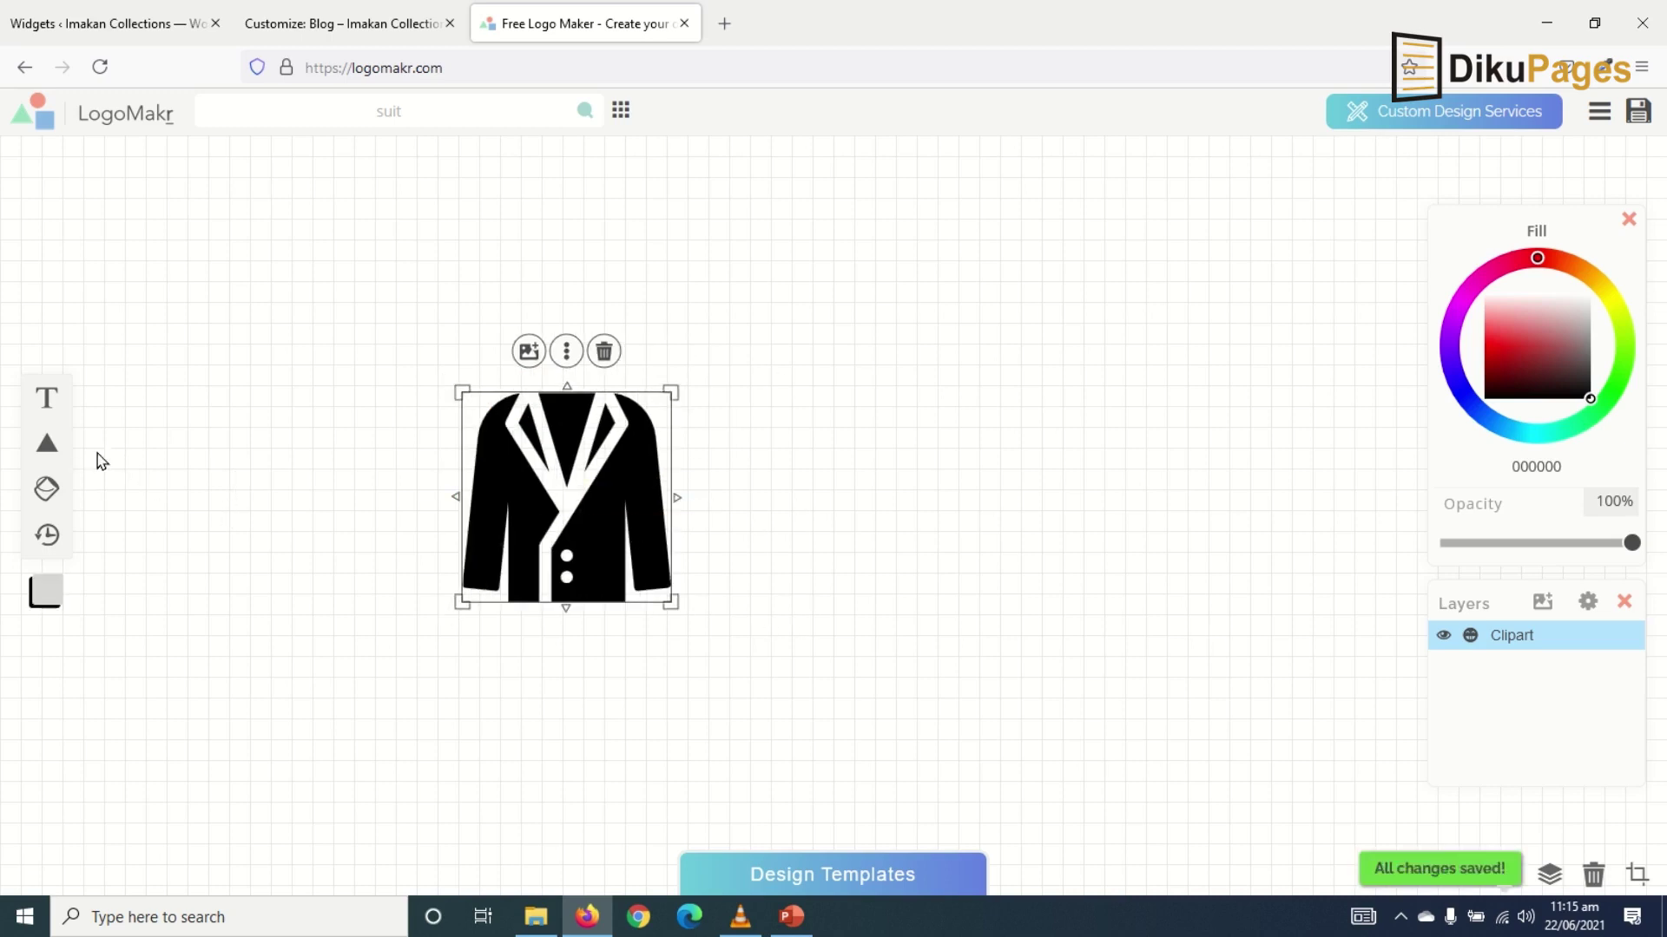
# Add the text "IMAKAN", align it left and place it to the right of the jacket, level with its top.
pyautogui.click(51, 399)
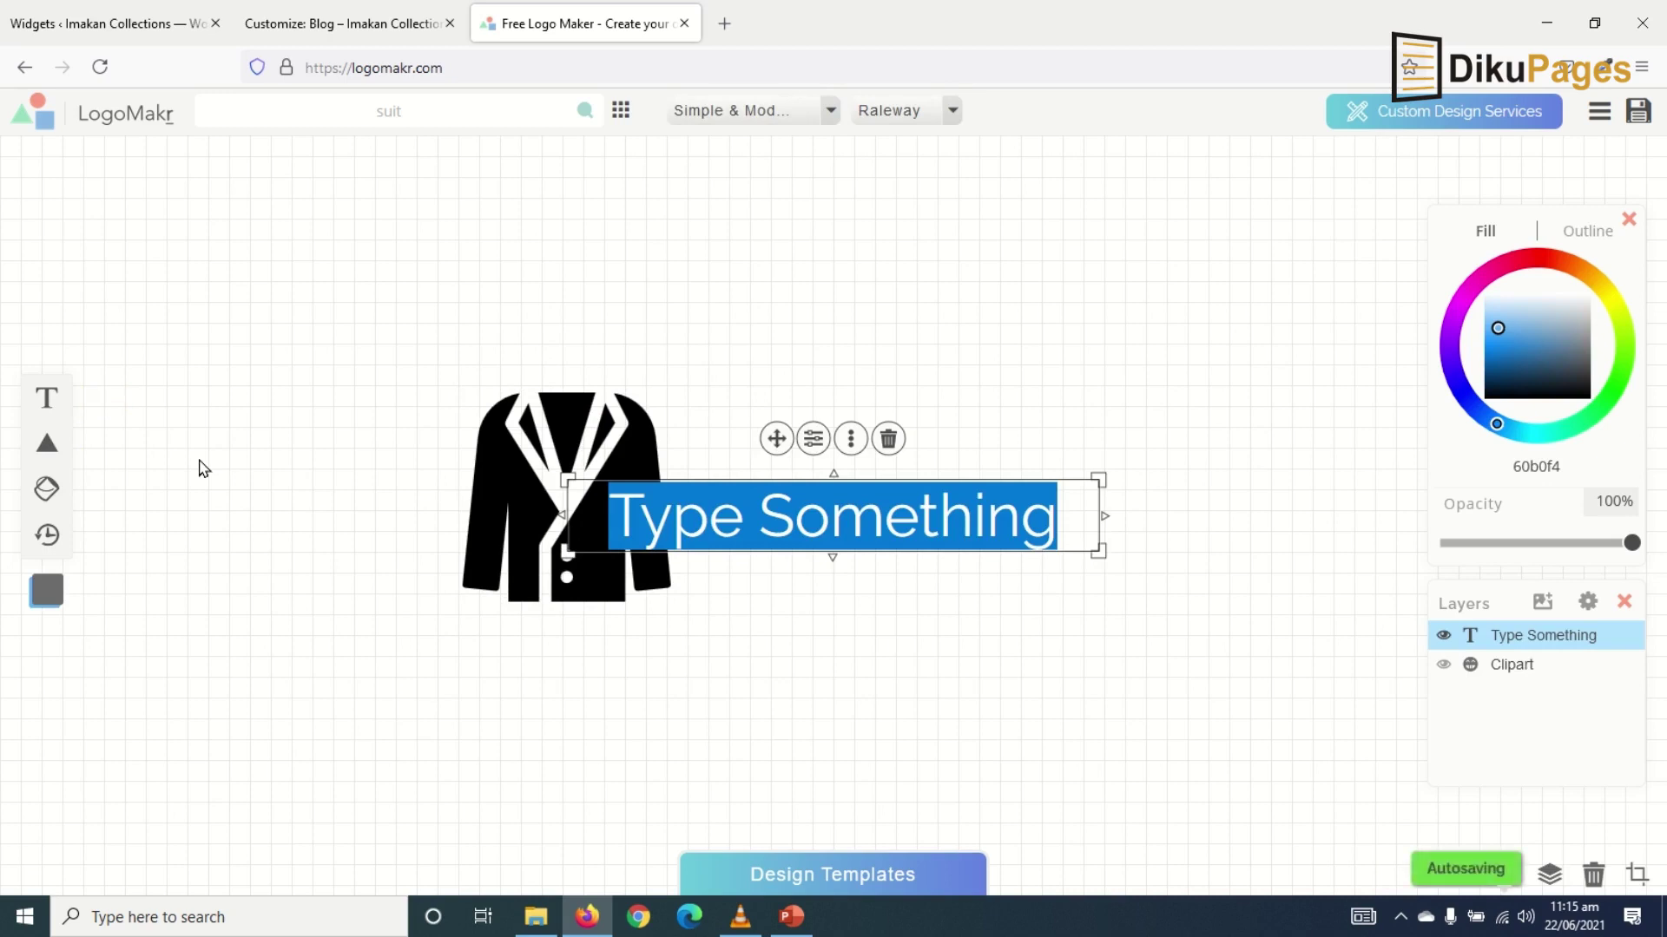
pyautogui.write('IMAKAN')
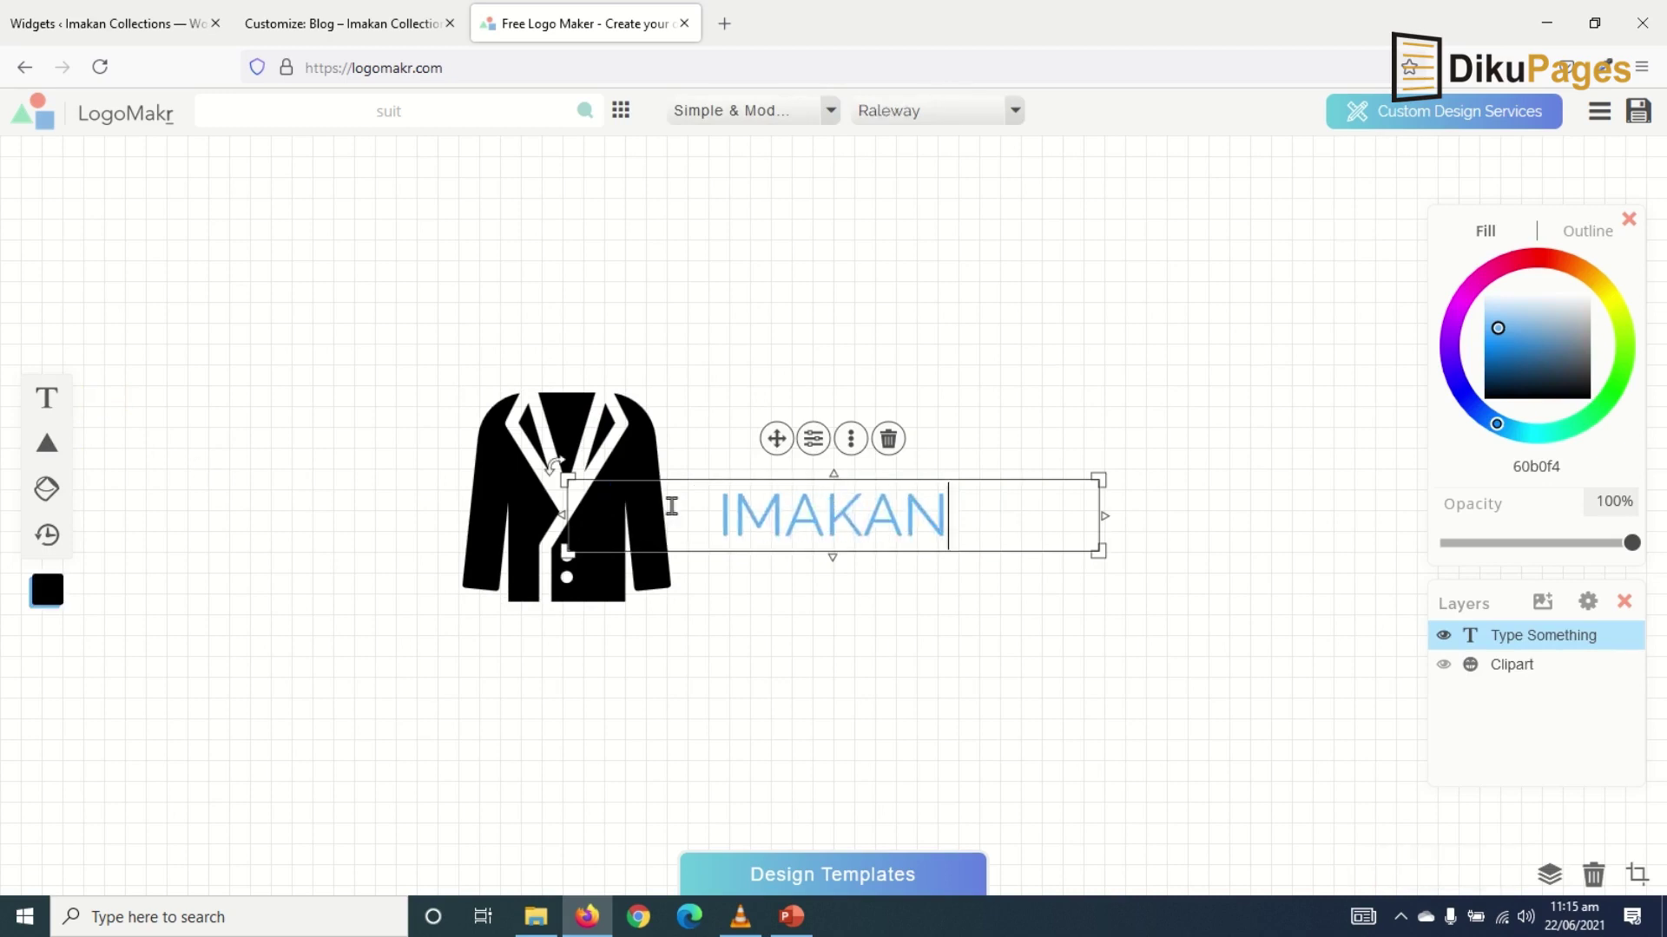
pyautogui.click(808, 510)
pyautogui.moveTo(808, 509); pyautogui.dragTo(833, 473)
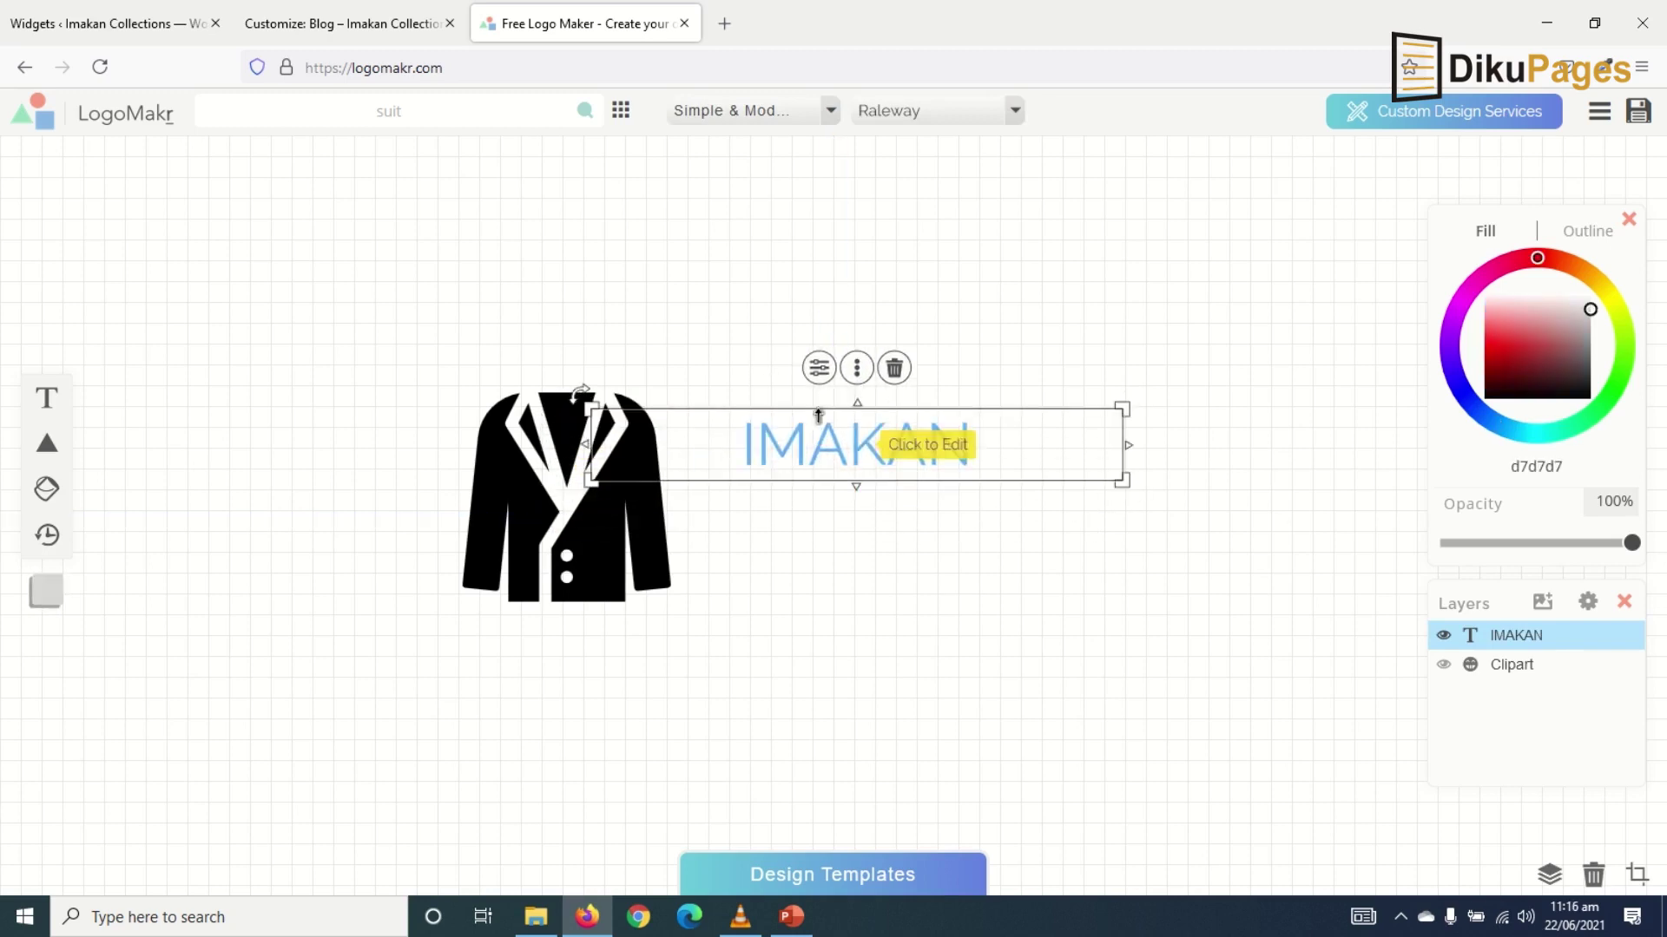
pyautogui.click(820, 369)
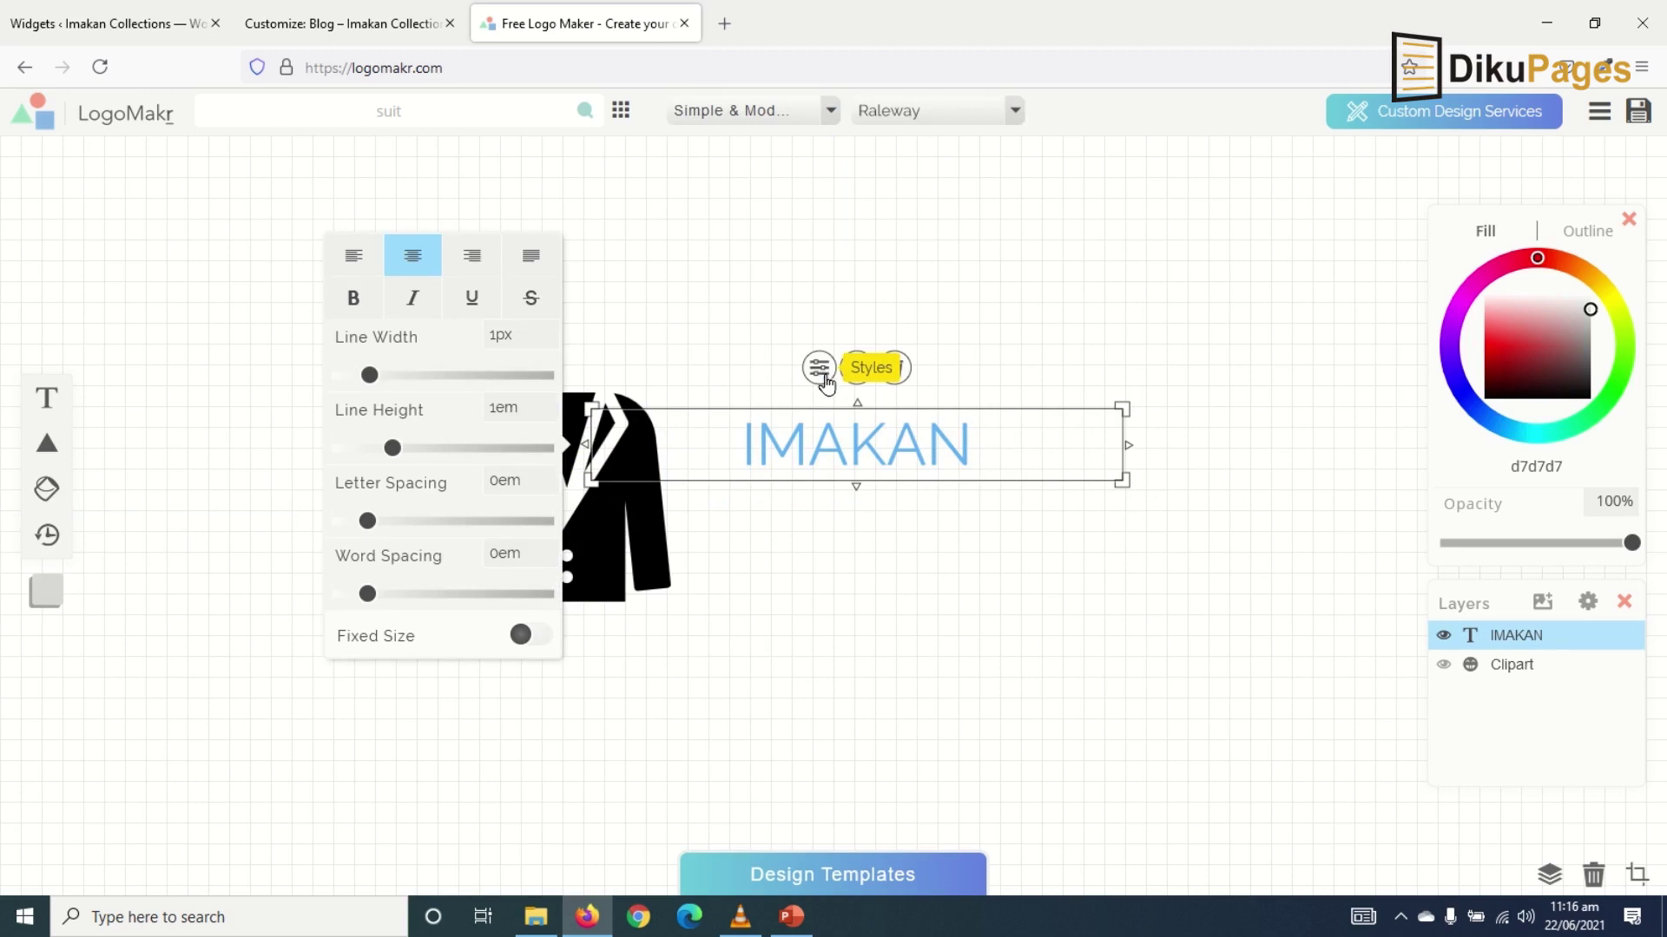
pyautogui.click(362, 258)
pyautogui.moveTo(668, 448); pyautogui.dragTo(766, 427)
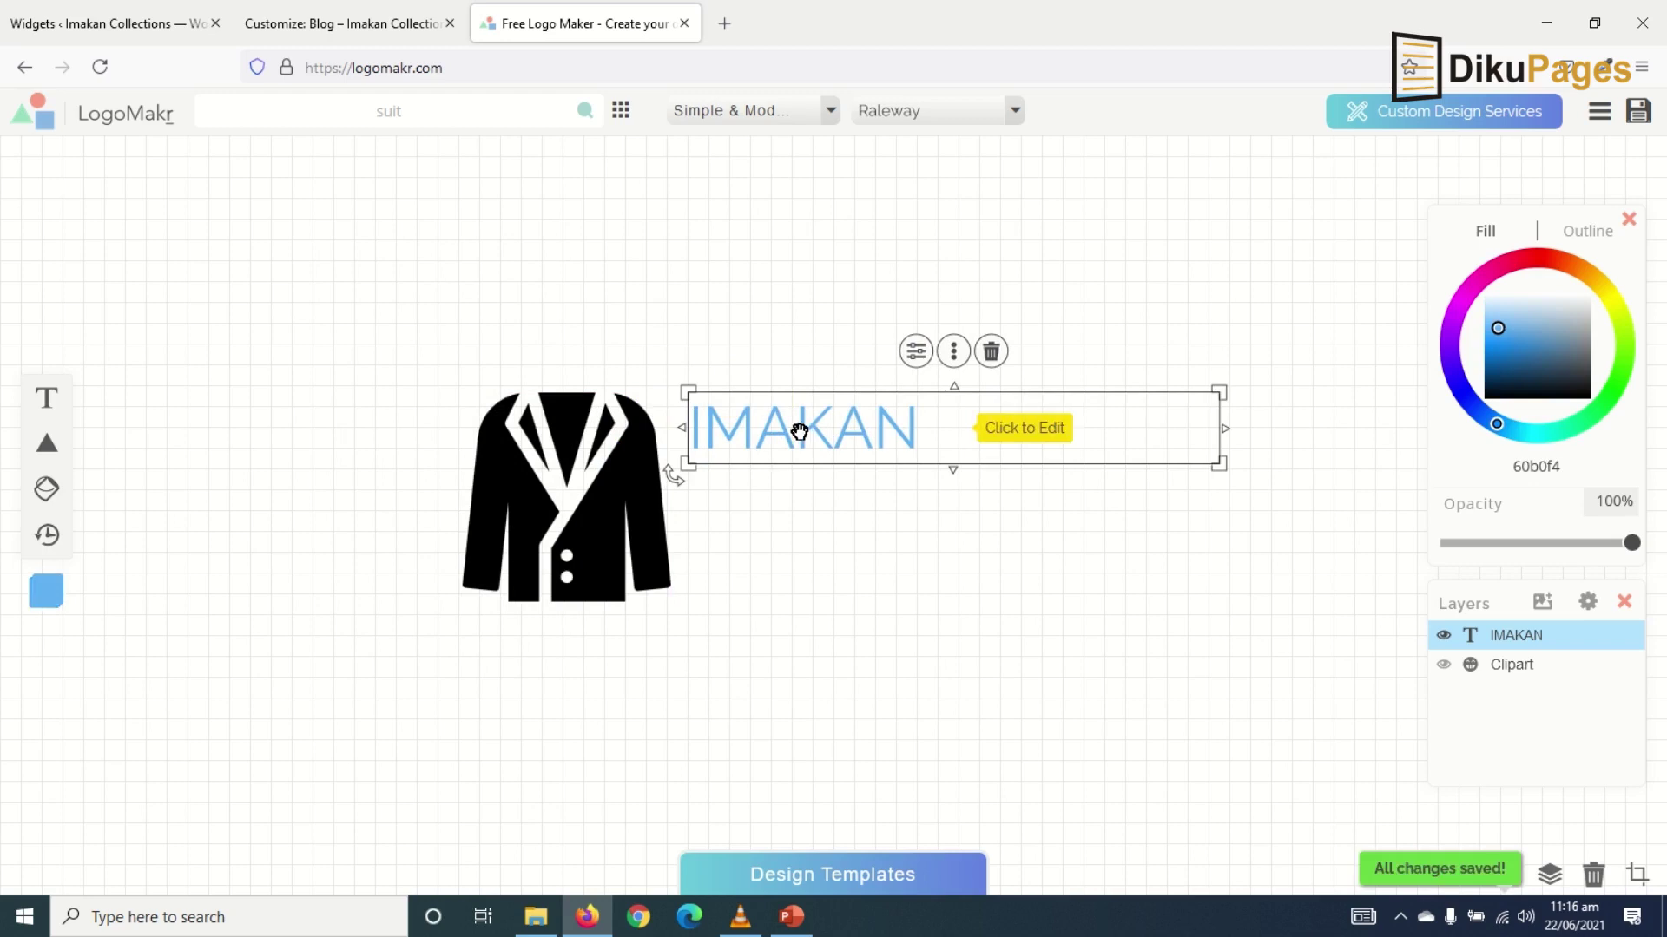
# Duplicate the IMAKAN text, place the copy directly below it and change its wording to "COLLECTIONS".
pyautogui.doubleClick(795, 425)
pyautogui.rightClick(795, 425)
pyautogui.scroll(-1, 894, 519)
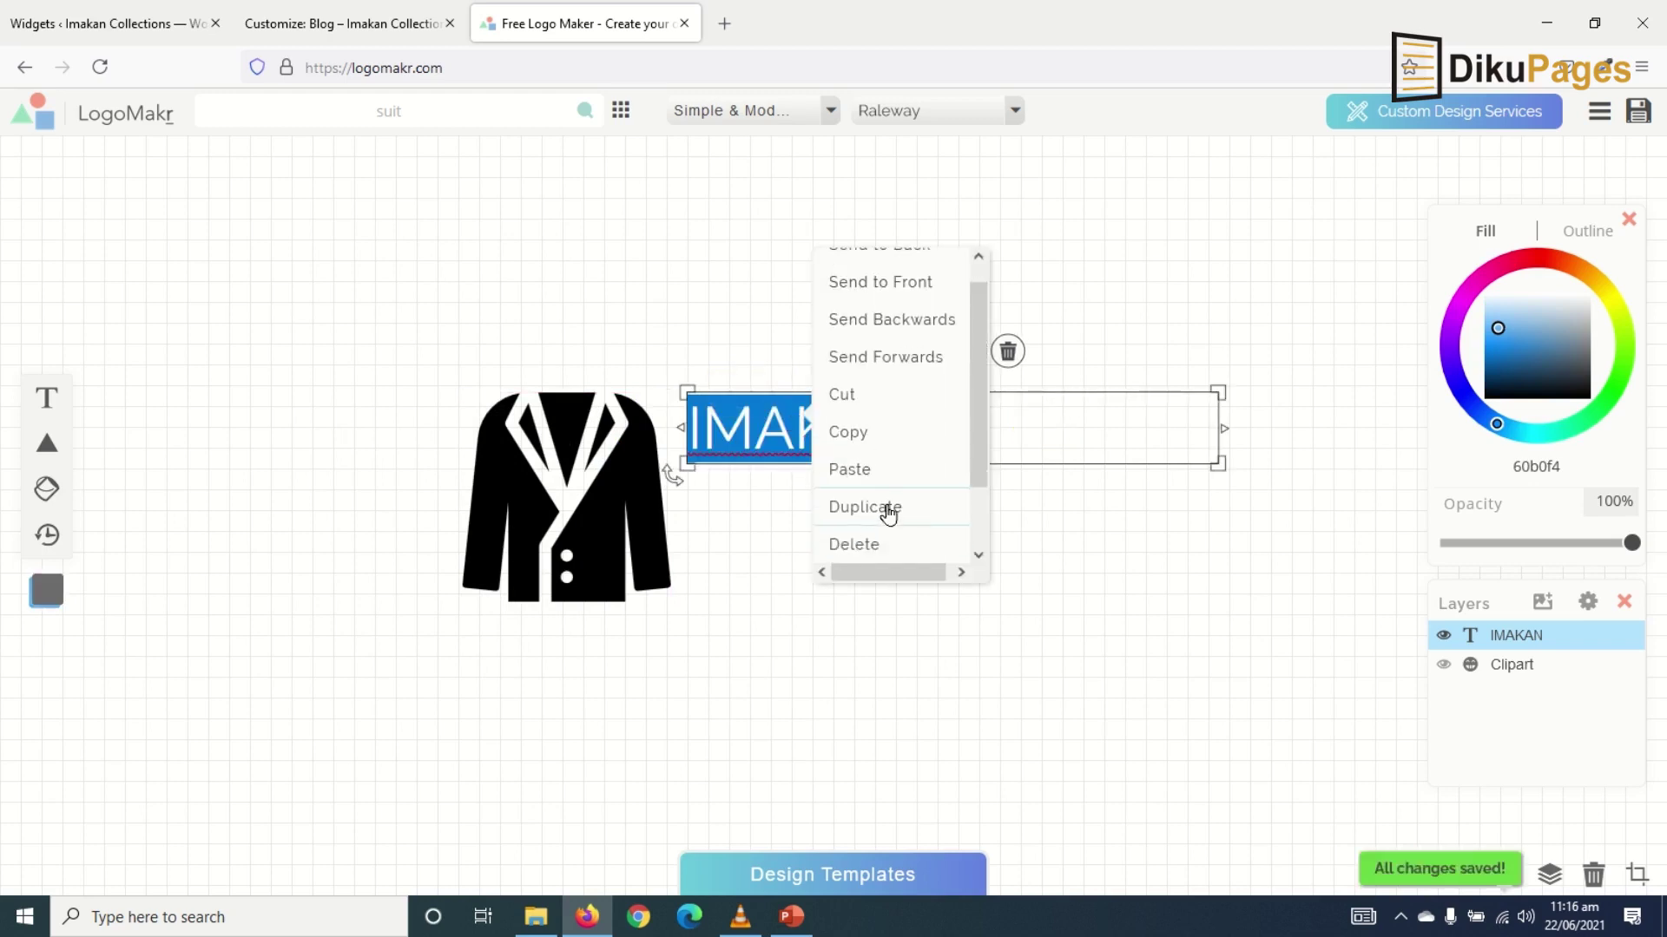
pyautogui.click(885, 510)
pyautogui.moveTo(847, 449); pyautogui.dragTo(832, 532)
pyautogui.click(828, 521)
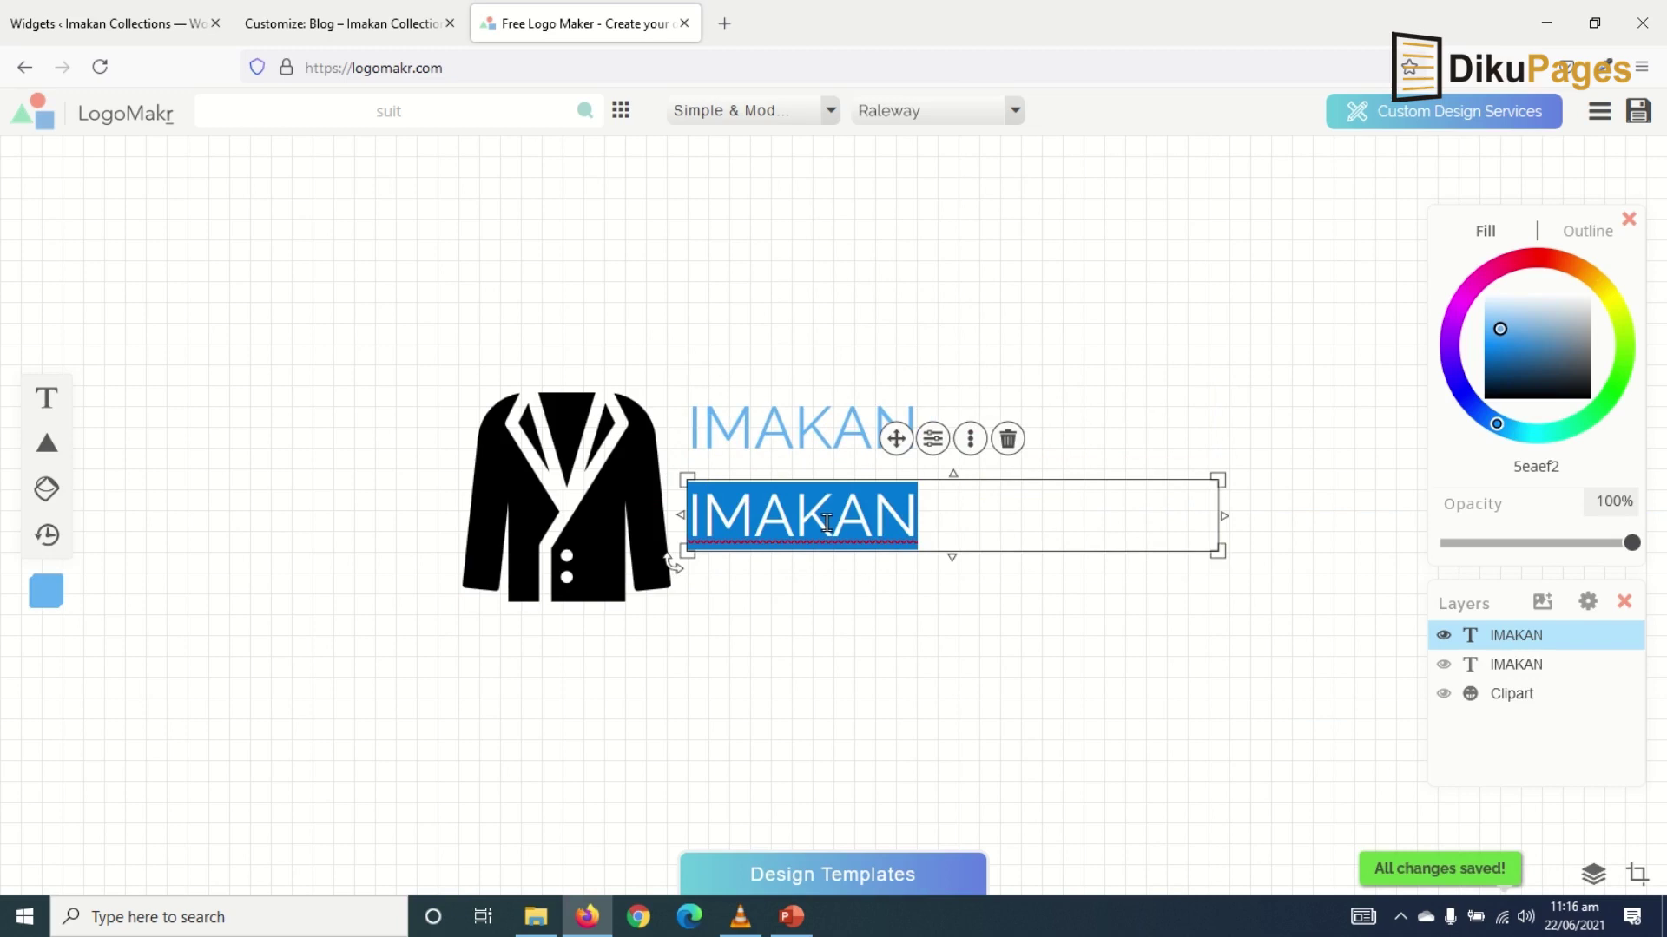
pyautogui.write('COLLECTIONS')
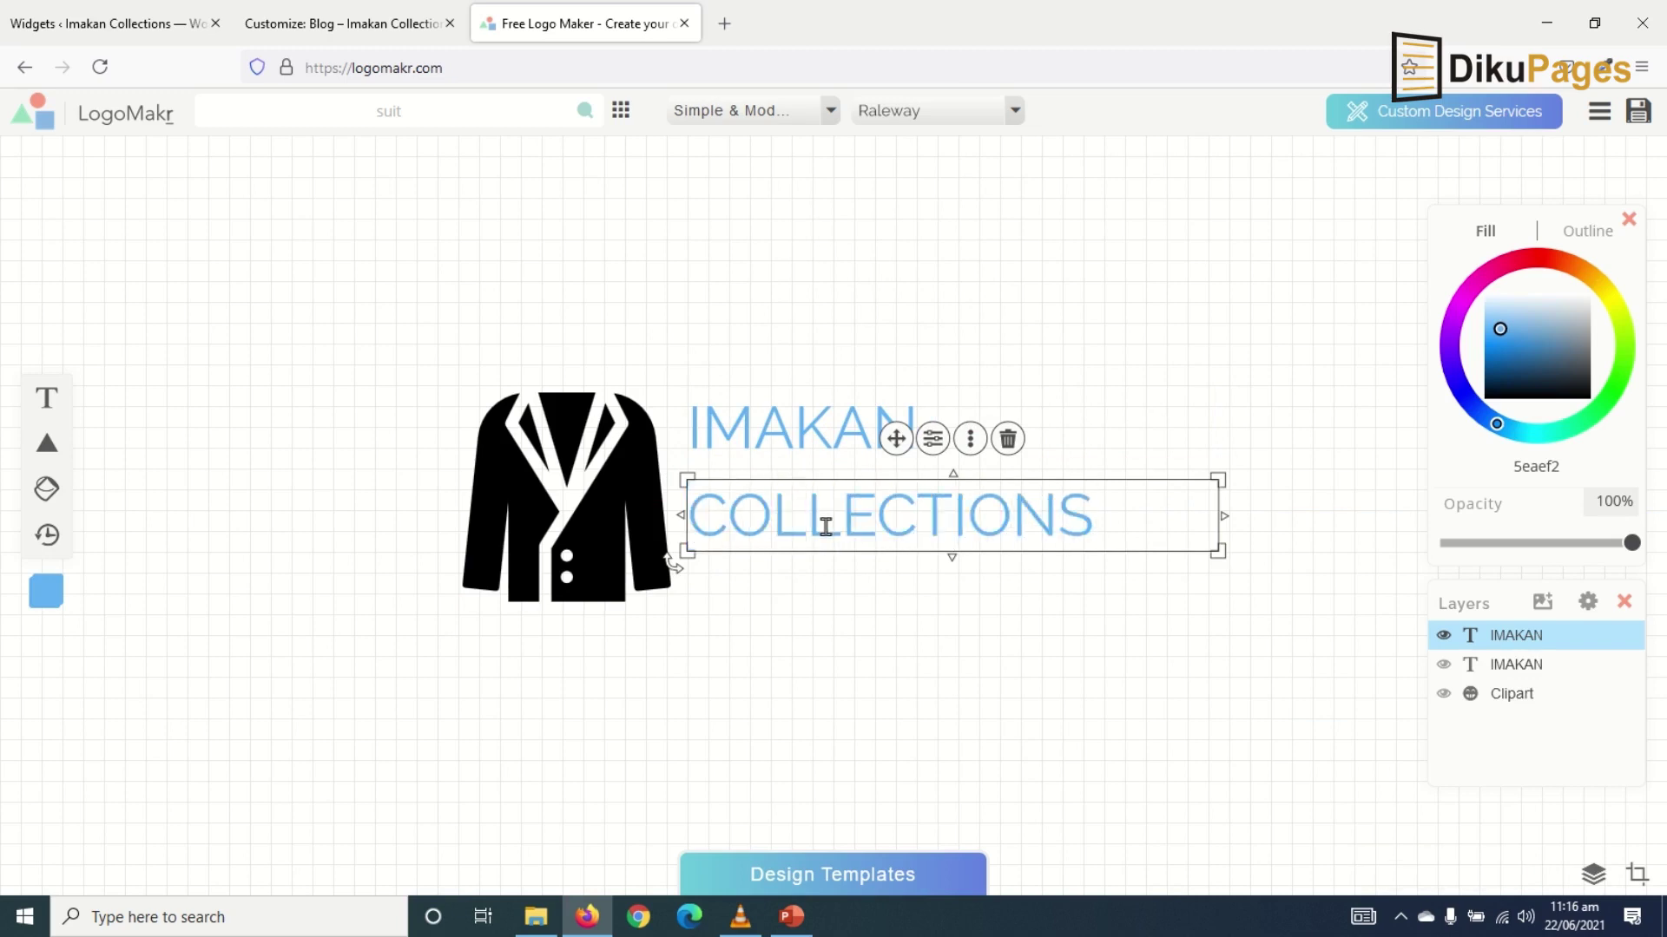
# Turn on fixed size for the IMAKAN text and set its font size to 125px.
pyautogui.click(811, 435)
pyautogui.click(811, 437)
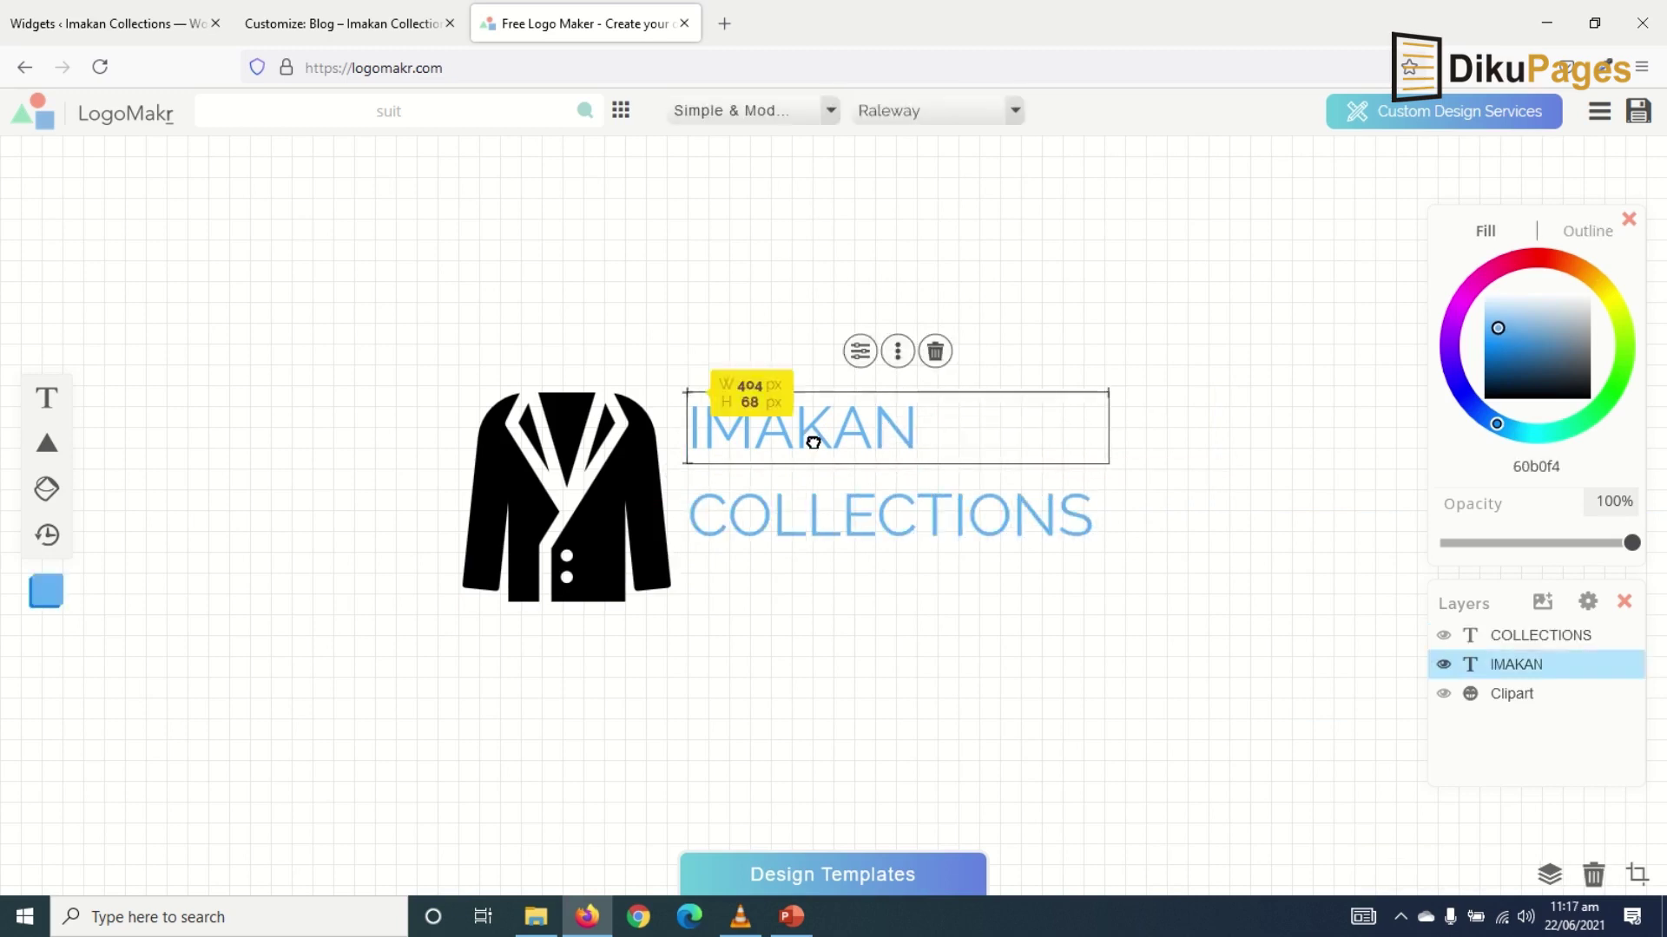
pyautogui.click(860, 352)
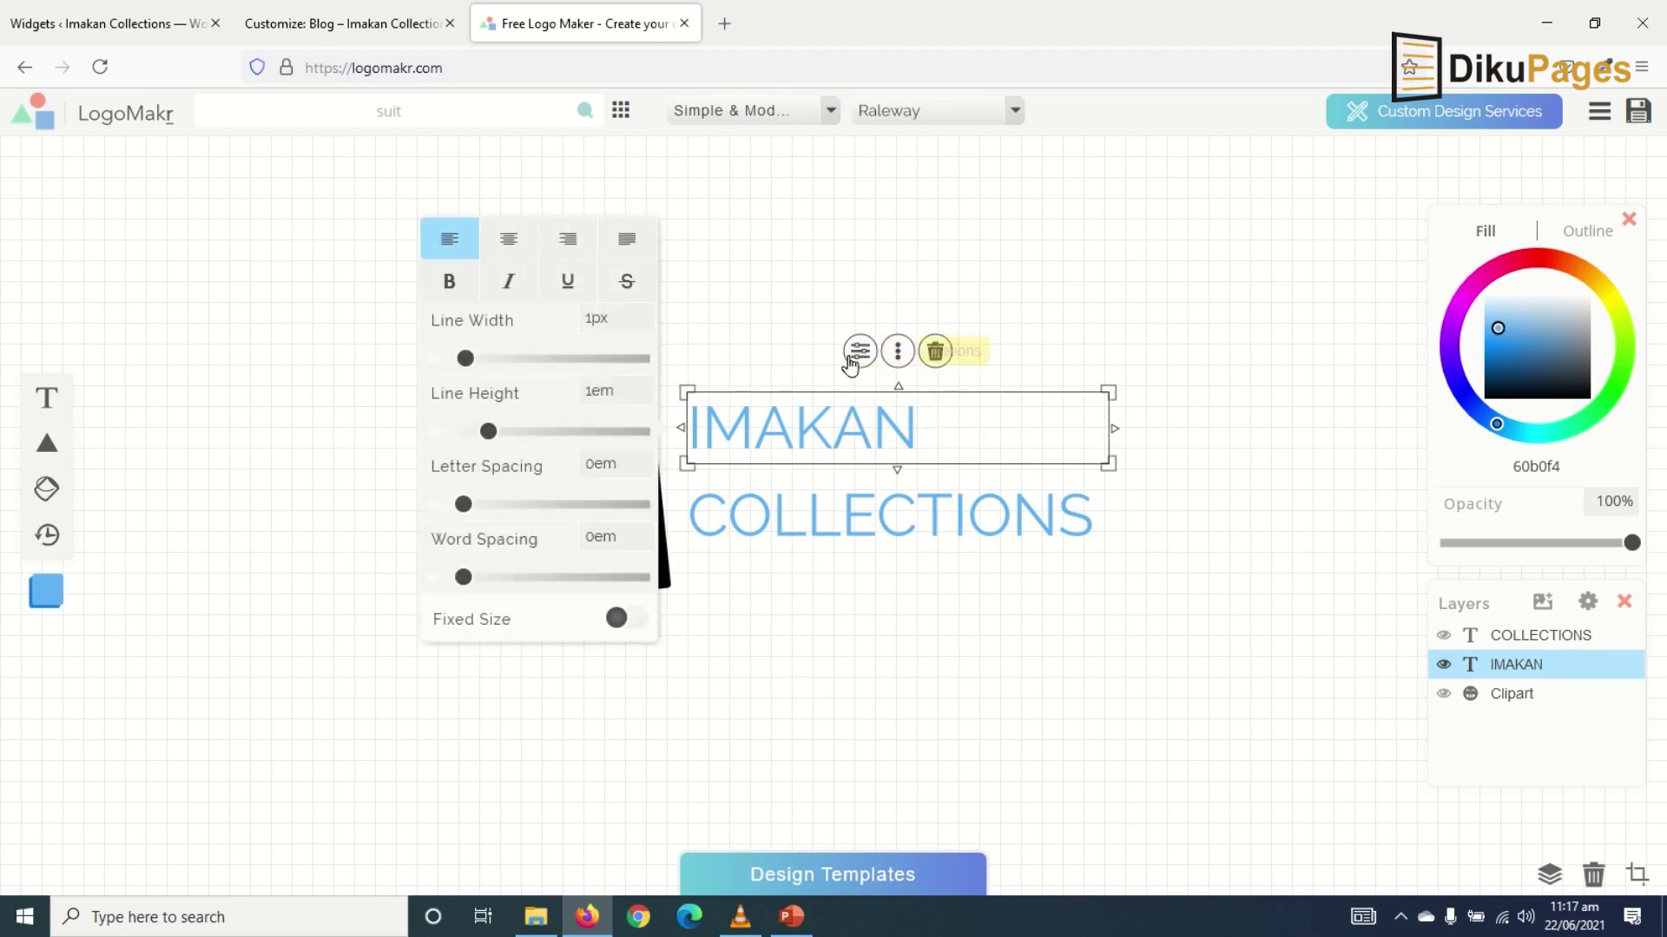
pyautogui.click(621, 620)
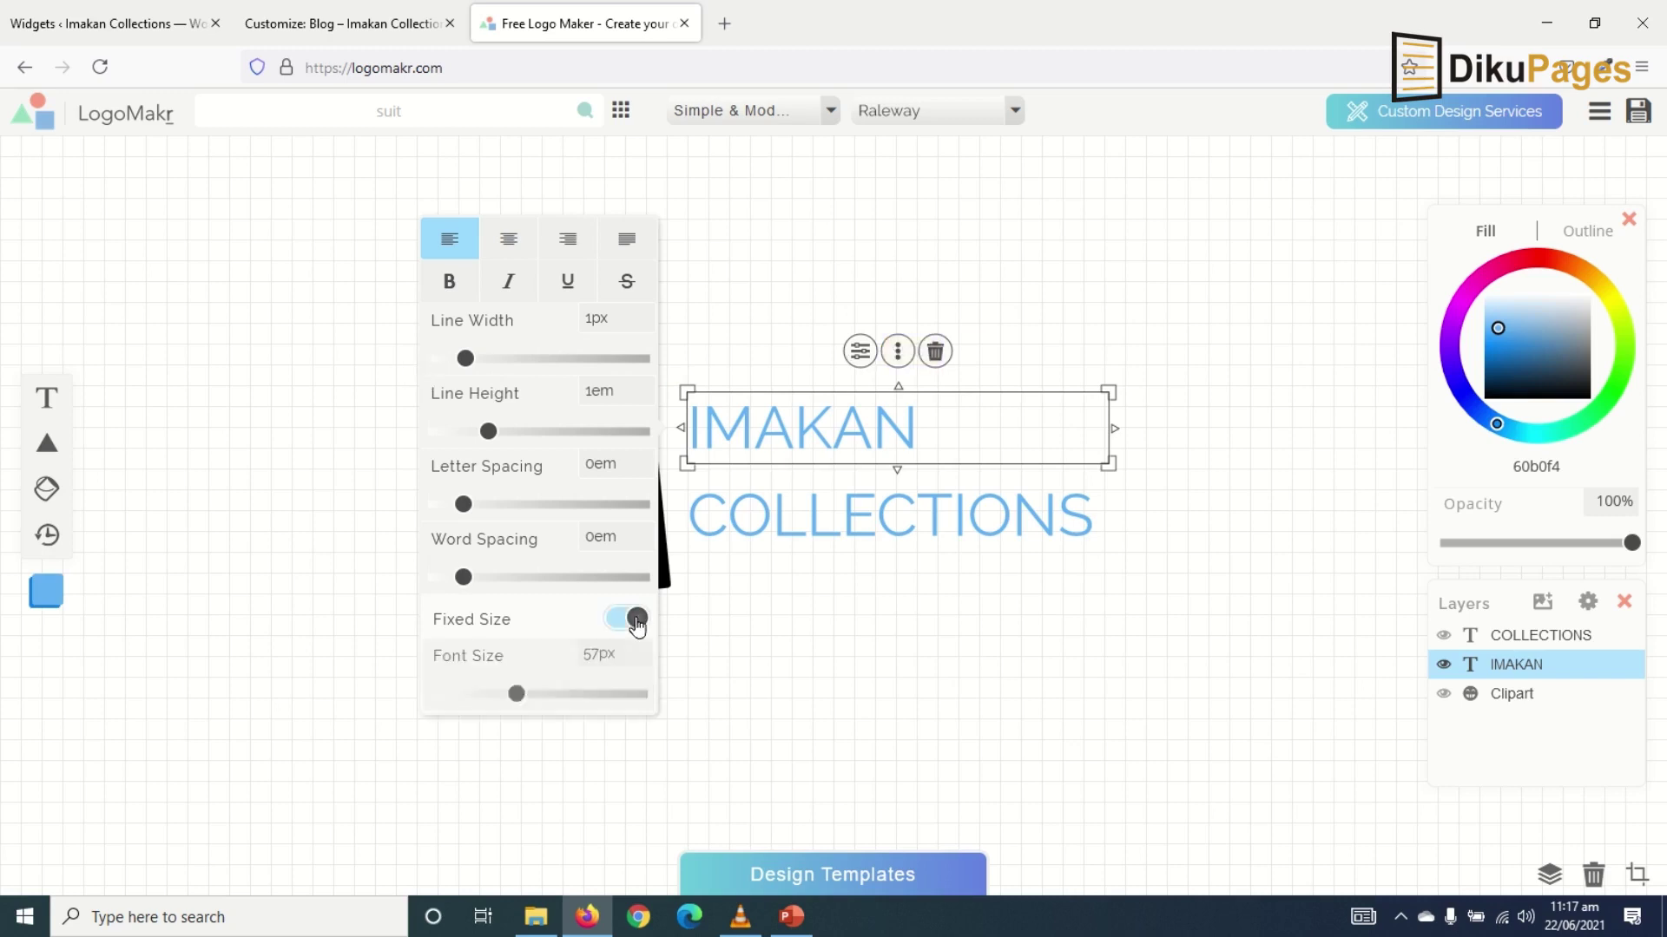
pyautogui.moveTo(517, 660); pyautogui.dragTo(640, 665)
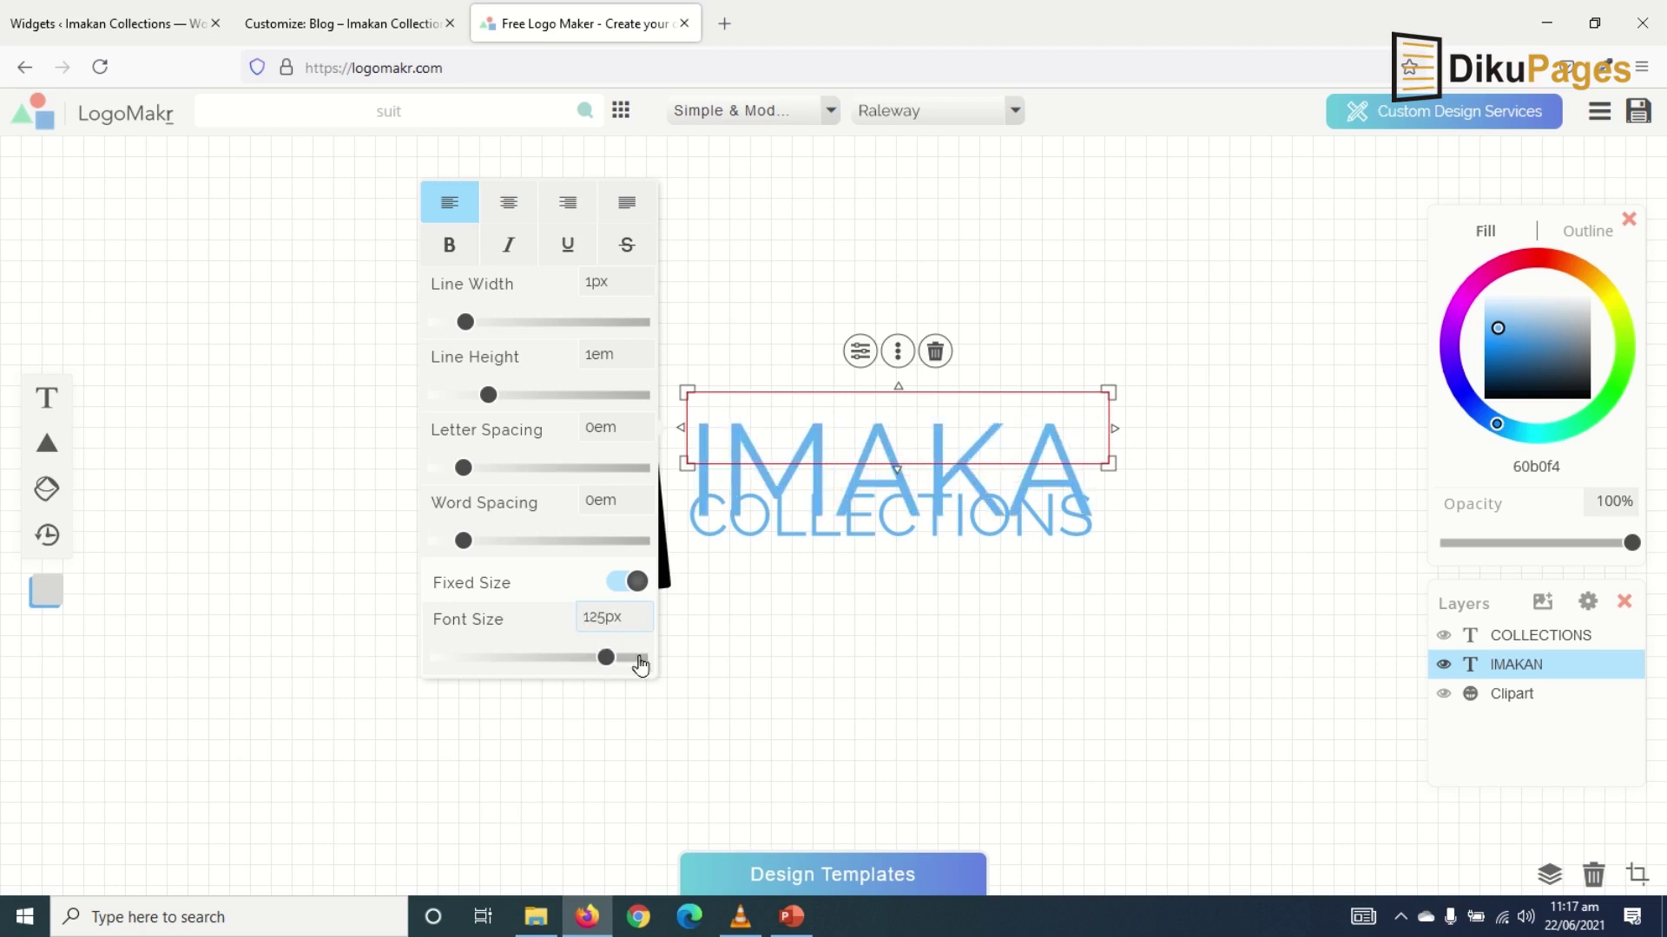
pyautogui.click(799, 633)
# Reposition IMAKAN above COLLECTIONS without overlap, select both texts together and shift them so they sit centred beside the jacket.
pyautogui.moveTo(810, 458)
pyautogui.mouseDown()
pyautogui.moveTo(825, 439)
pyautogui.moveTo(792, 435)
pyautogui.moveTo(799, 455)
pyautogui.moveTo(792, 440)
pyautogui.mouseUp()
pyautogui.click(763, 532)
pyautogui.moveTo(1242, 351); pyautogui.dragTo(854, 613)
pyautogui.moveTo(806, 457); pyautogui.dragTo(814, 503)
pyautogui.press('Right')
pyautogui.press('Right')
pyautogui.press('Right')
pyautogui.press('Right')
pyautogui.press('Right')
pyautogui.press('Right')
pyautogui.press('Right')
pyautogui.press('Right')
pyautogui.press('Right')
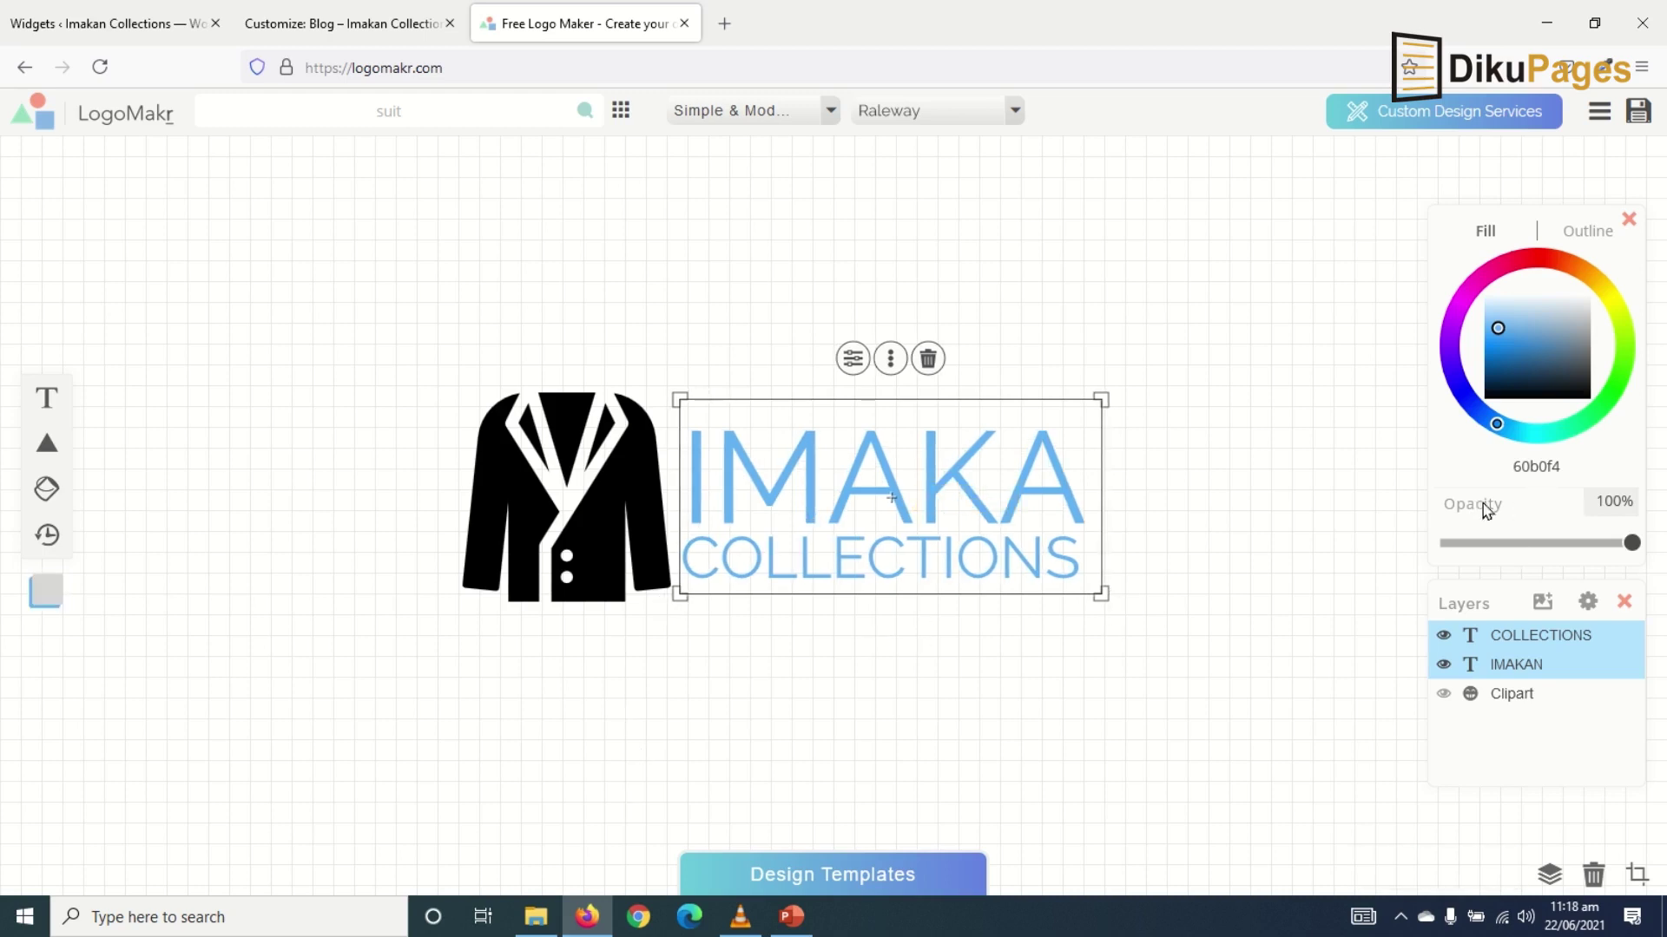
# Set the fill color of the two selected texts to black (000000).
pyautogui.moveTo(1569, 473); pyautogui.dragTo(1465, 466)
pyautogui.write('000')
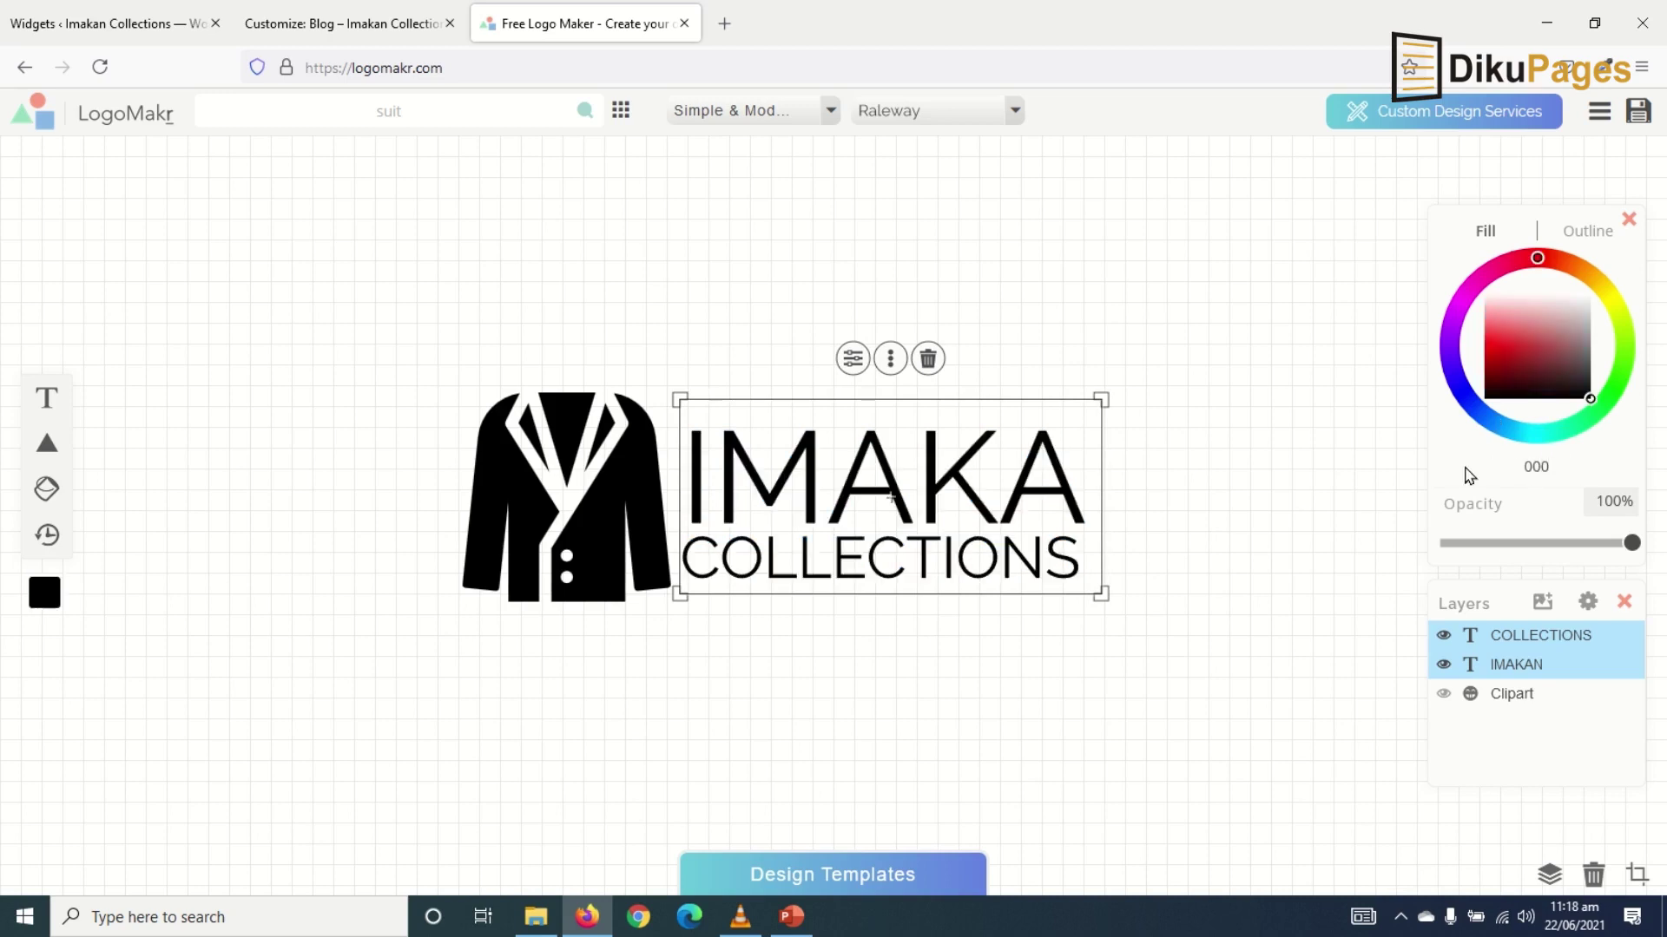
pyautogui.write('000')
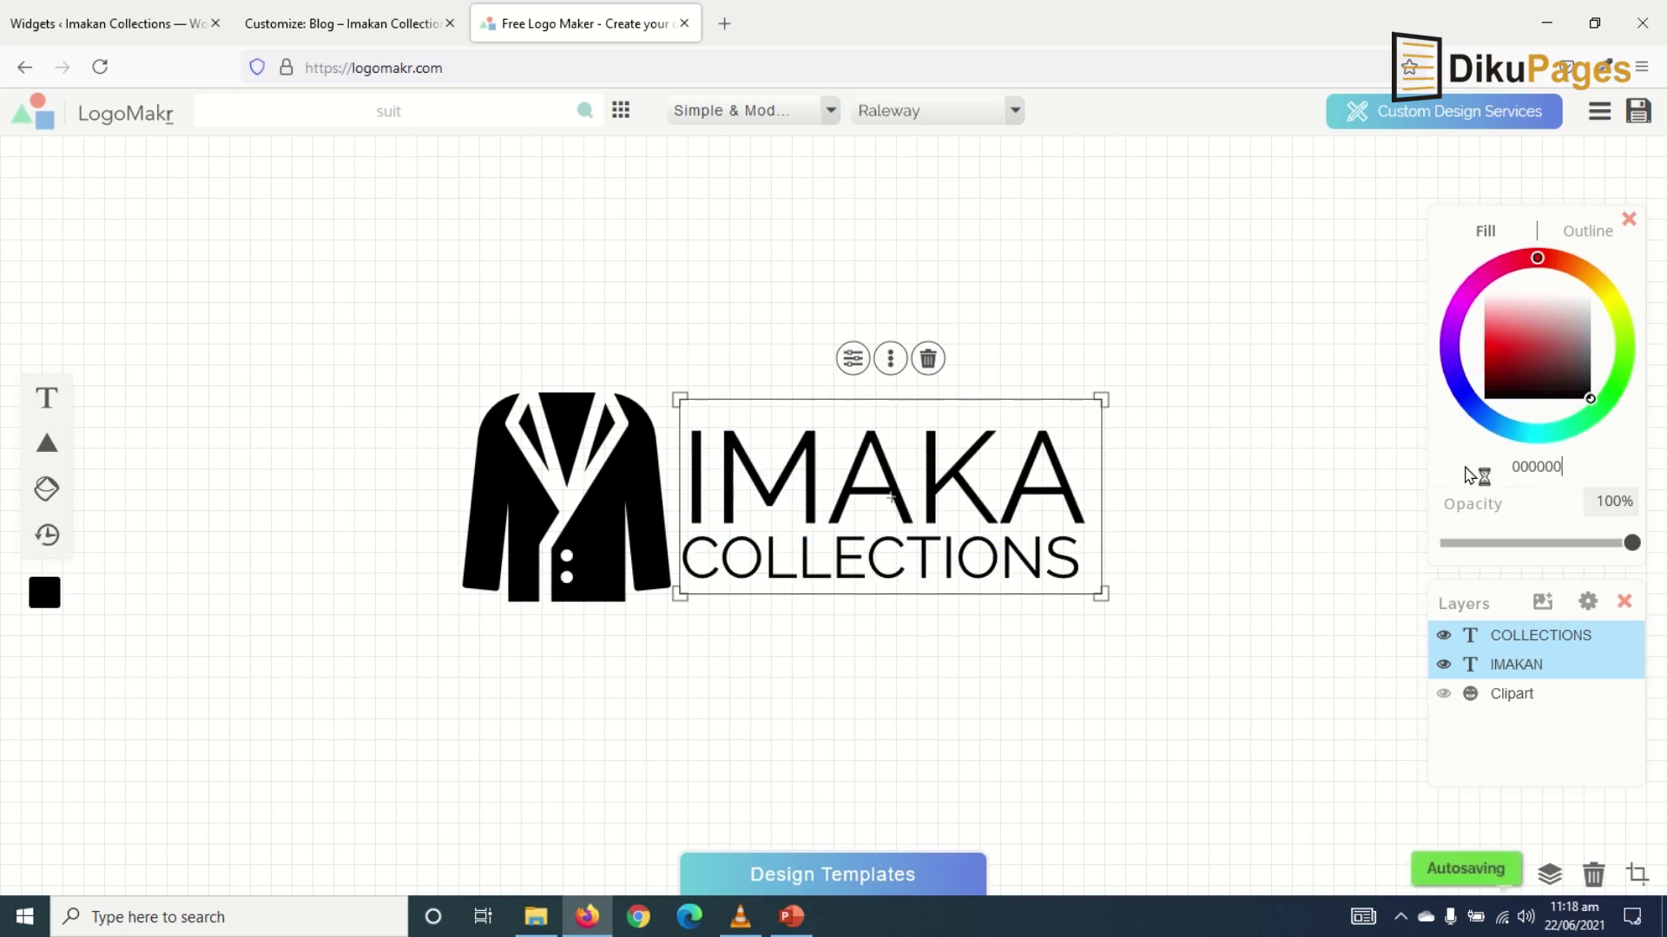
# Set the jacket clipart's fill color to FFA500 and deselect everything on the canvas.
pyautogui.click(572, 504)
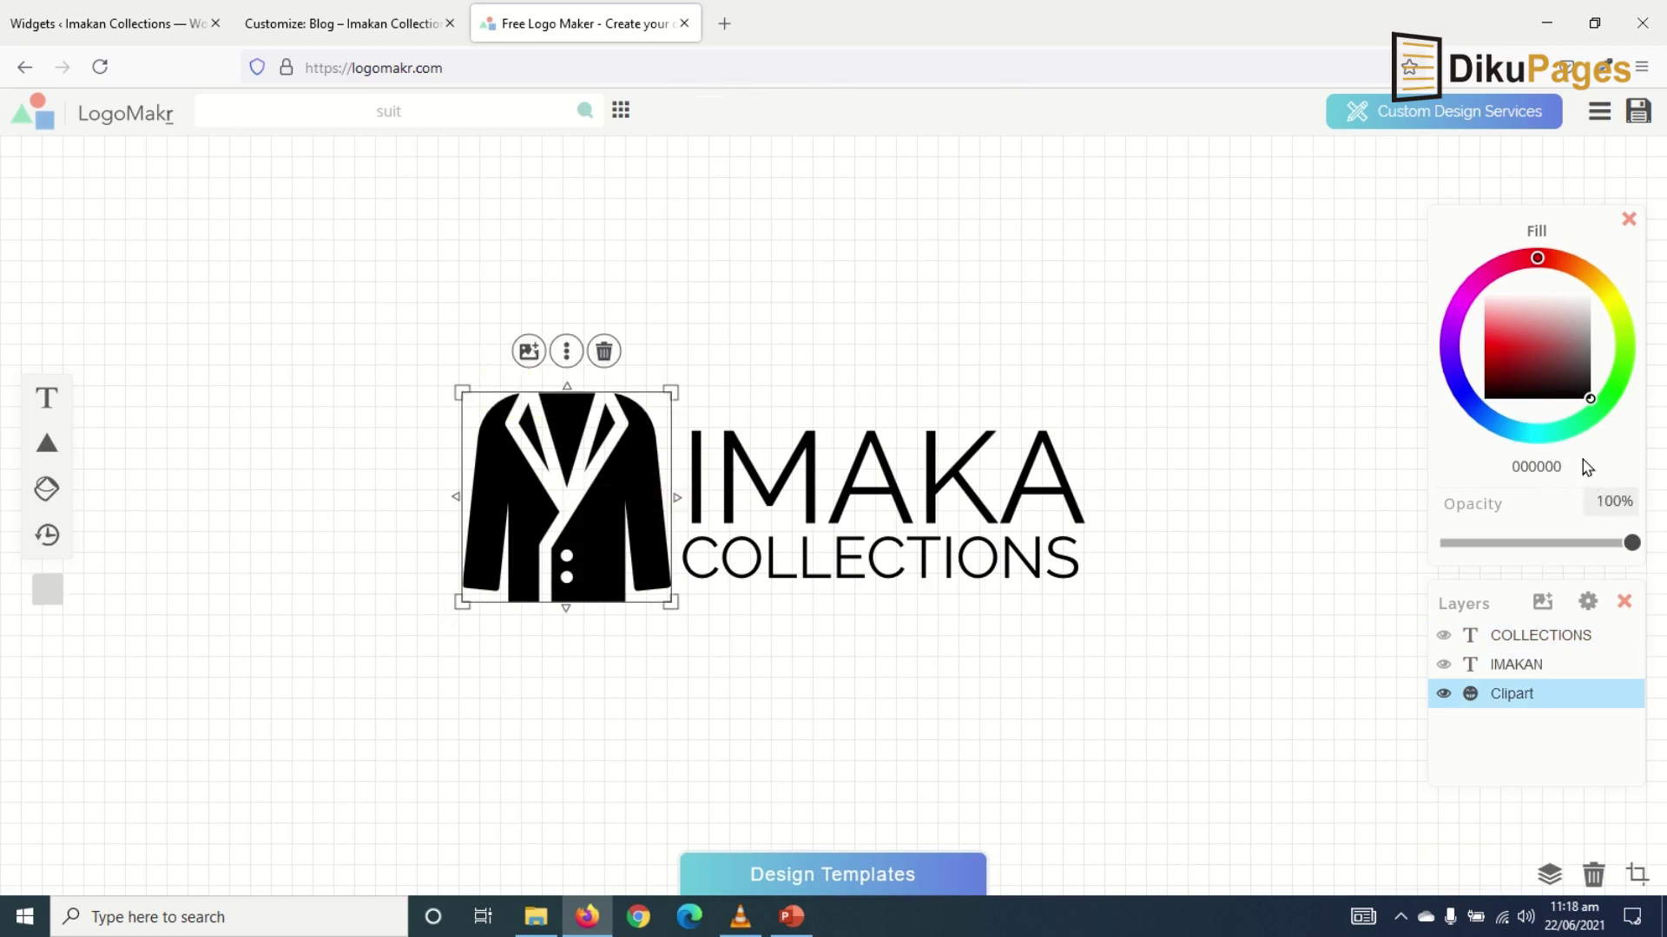
pyautogui.doubleClick(1531, 464)
pyautogui.write('ffa5')
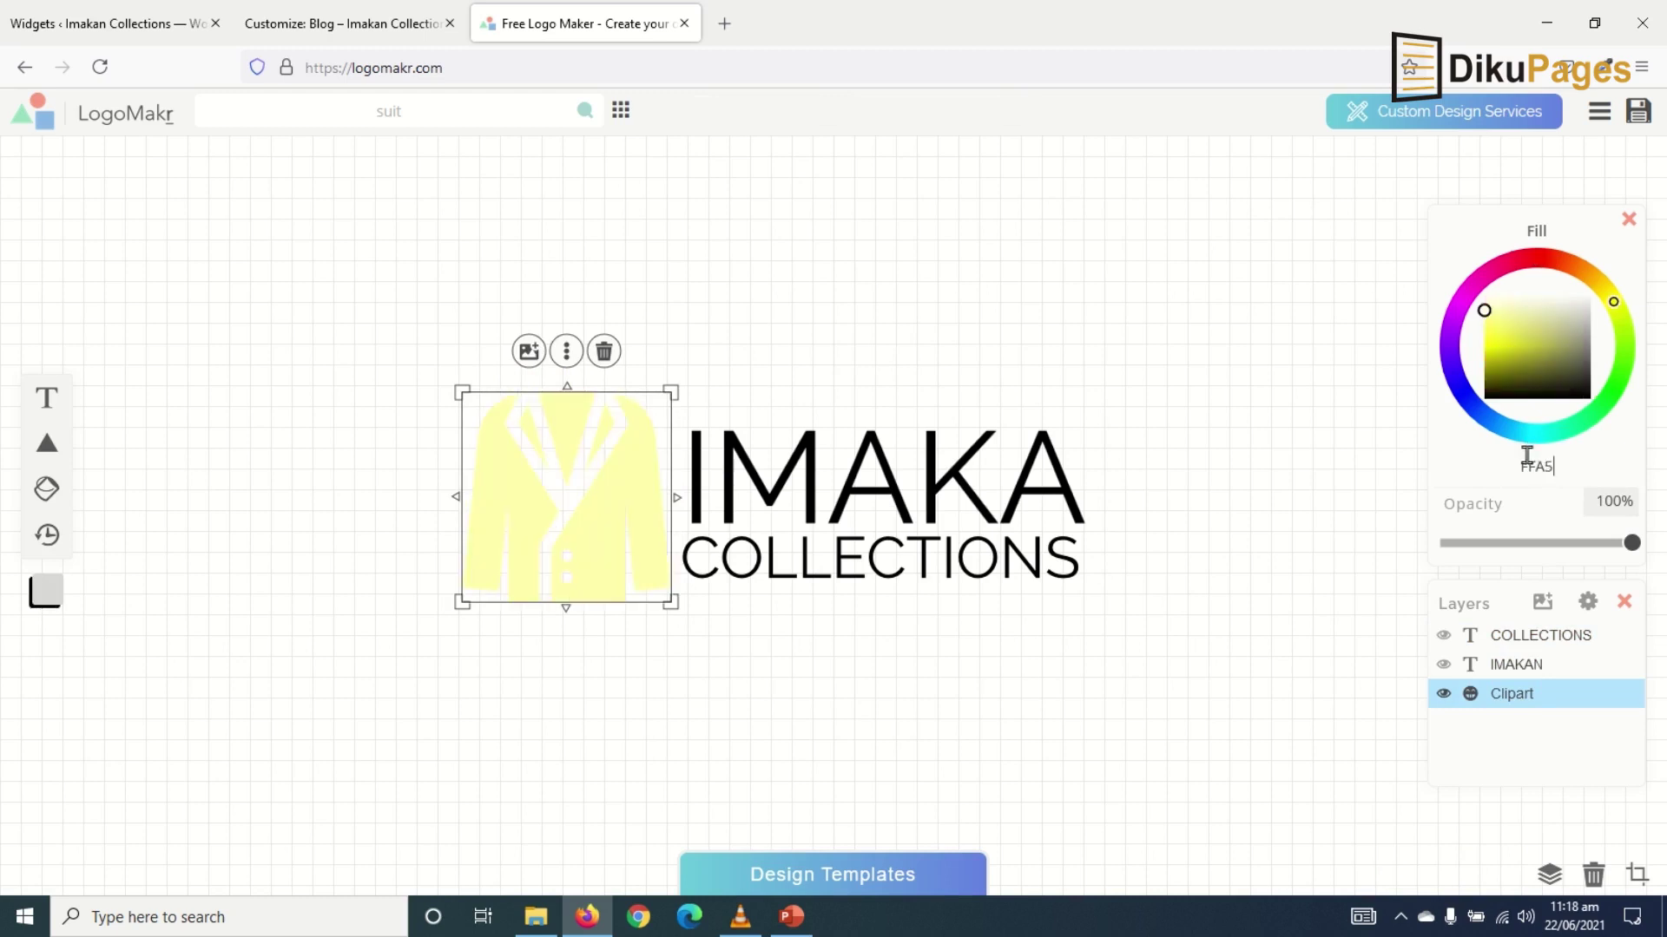
pyautogui.write('00')
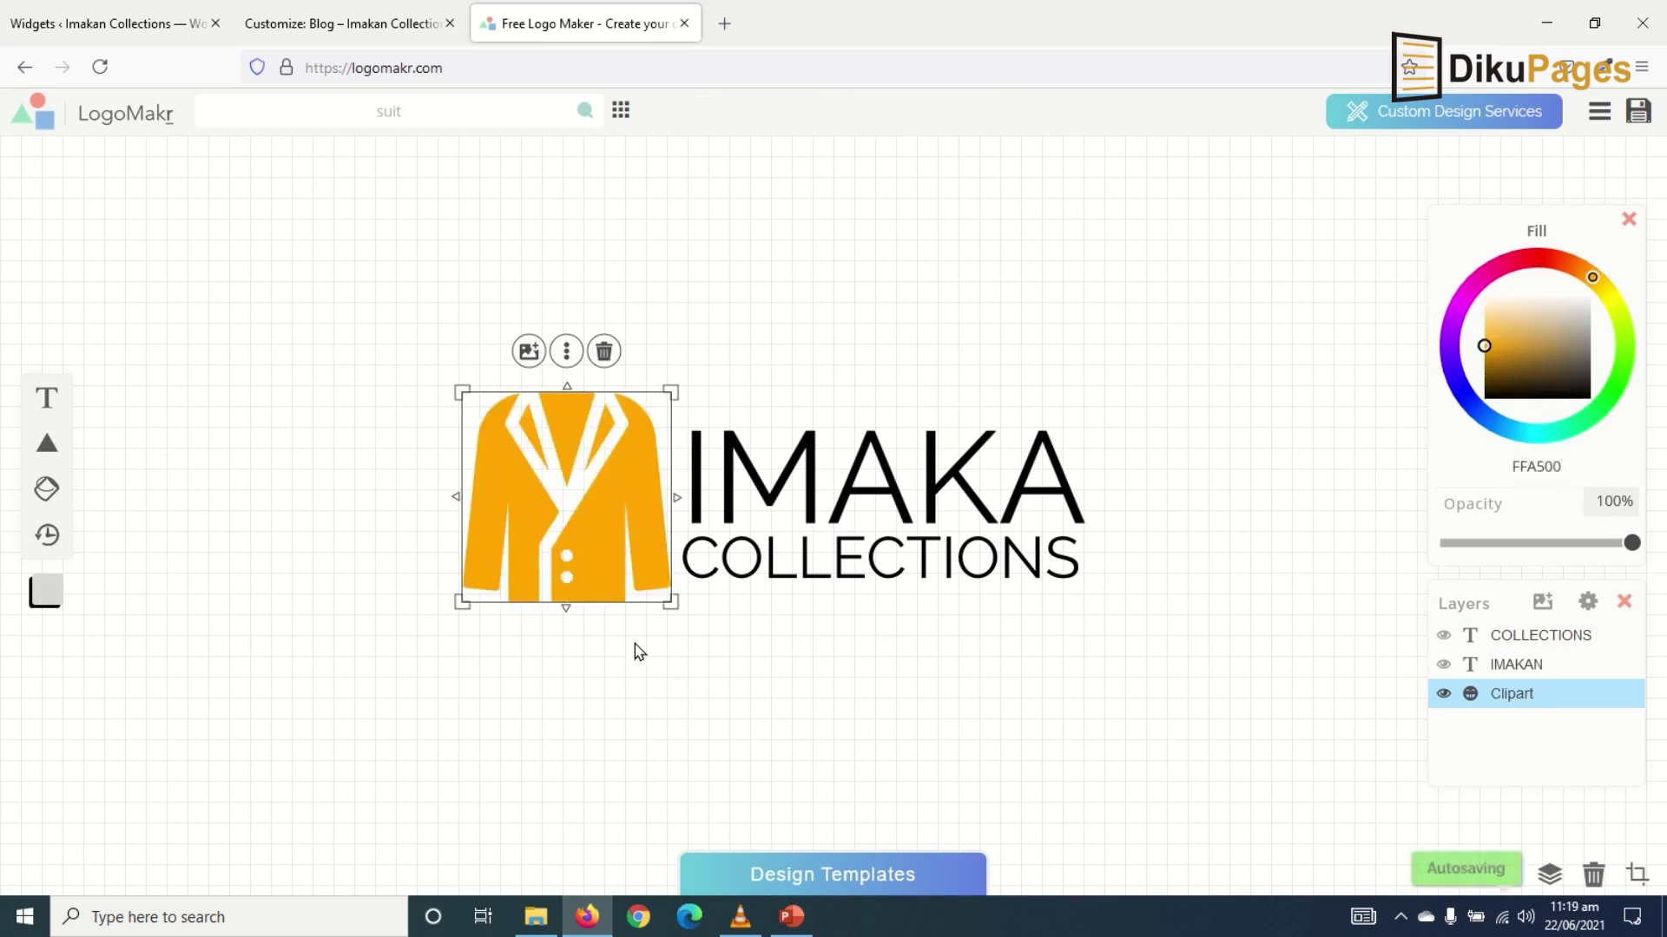
pyautogui.click(809, 662)
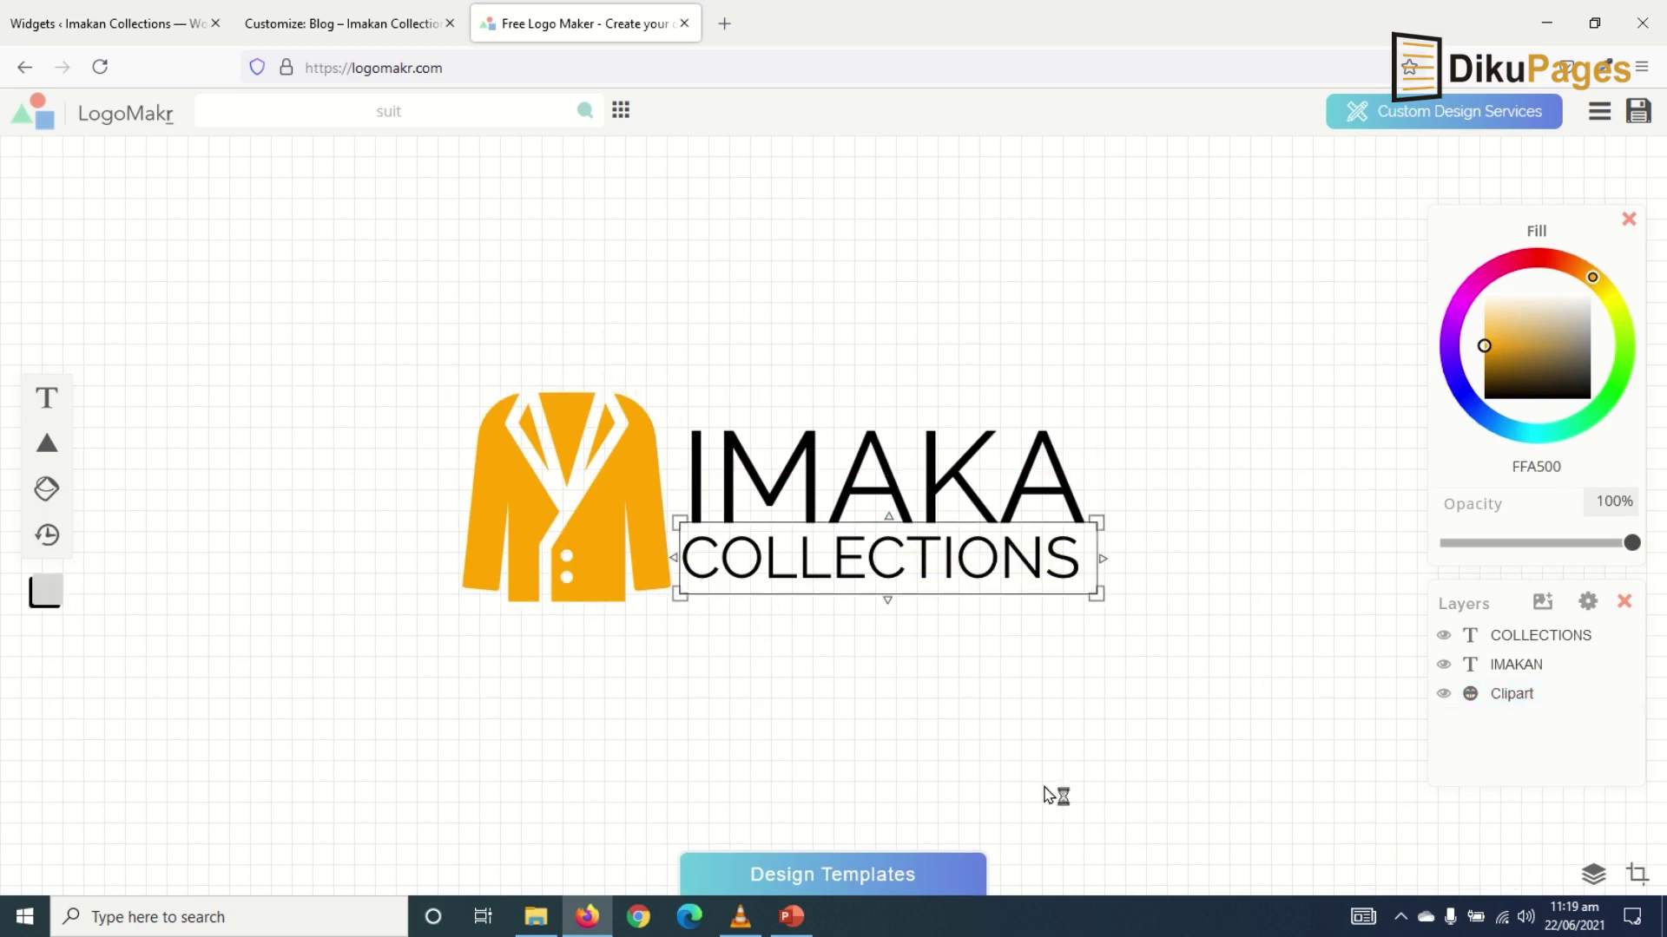
pyautogui.click(1174, 727)
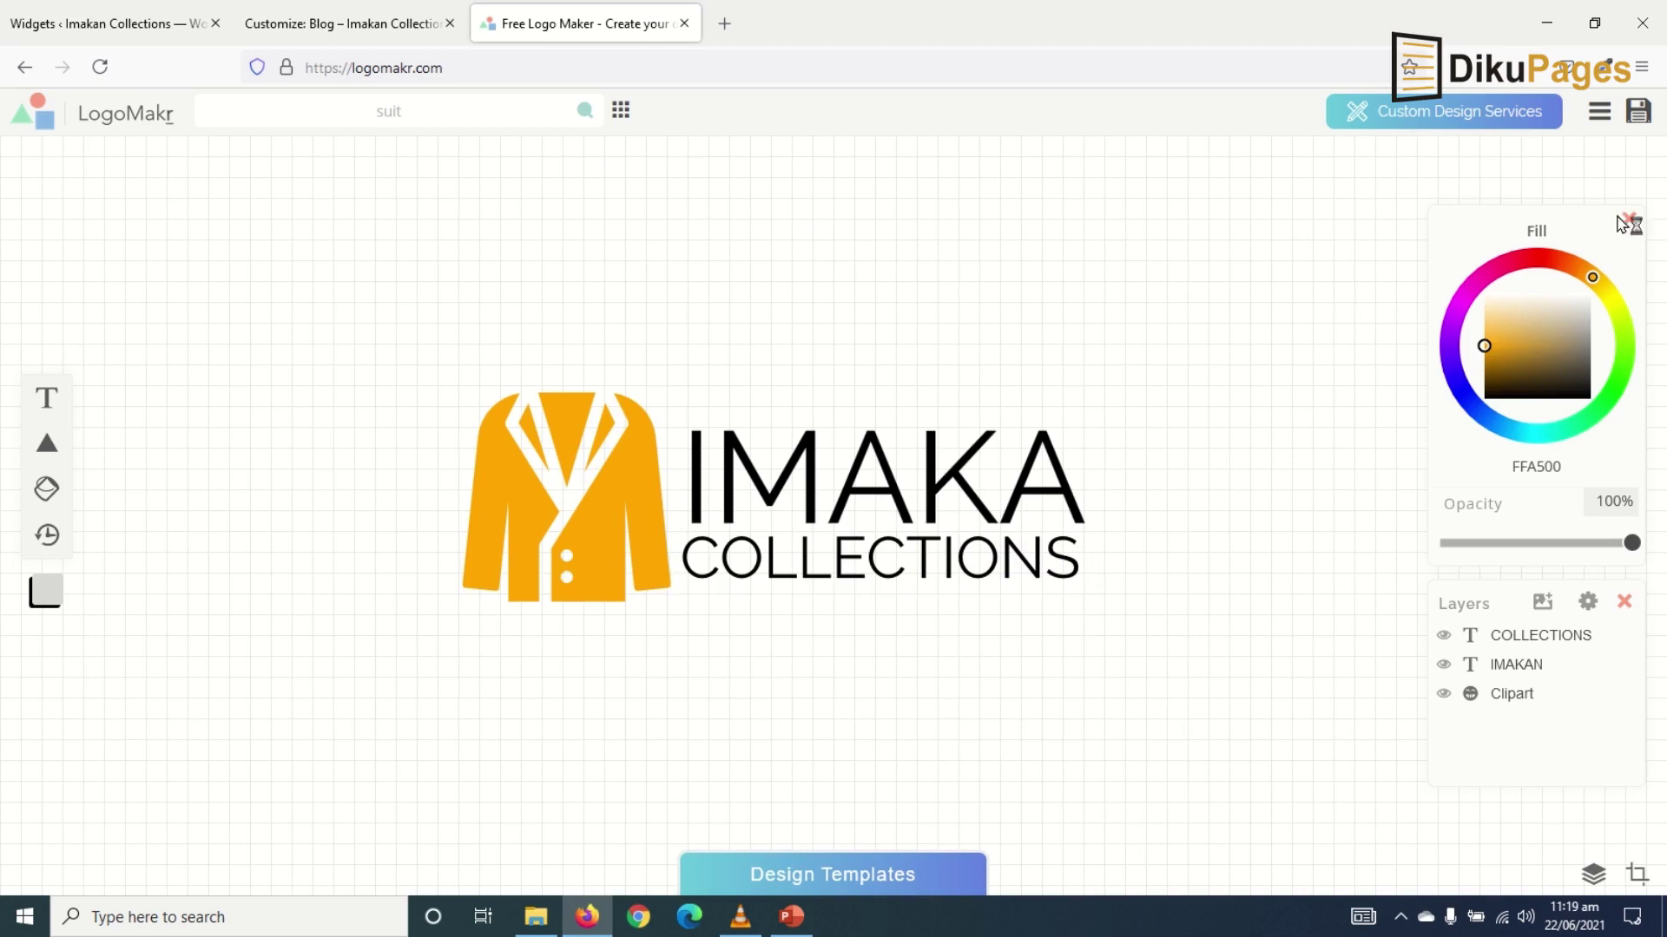
# Save the logo and download its free low-resolution PNG file to the computer.
pyautogui.click(1638, 121)
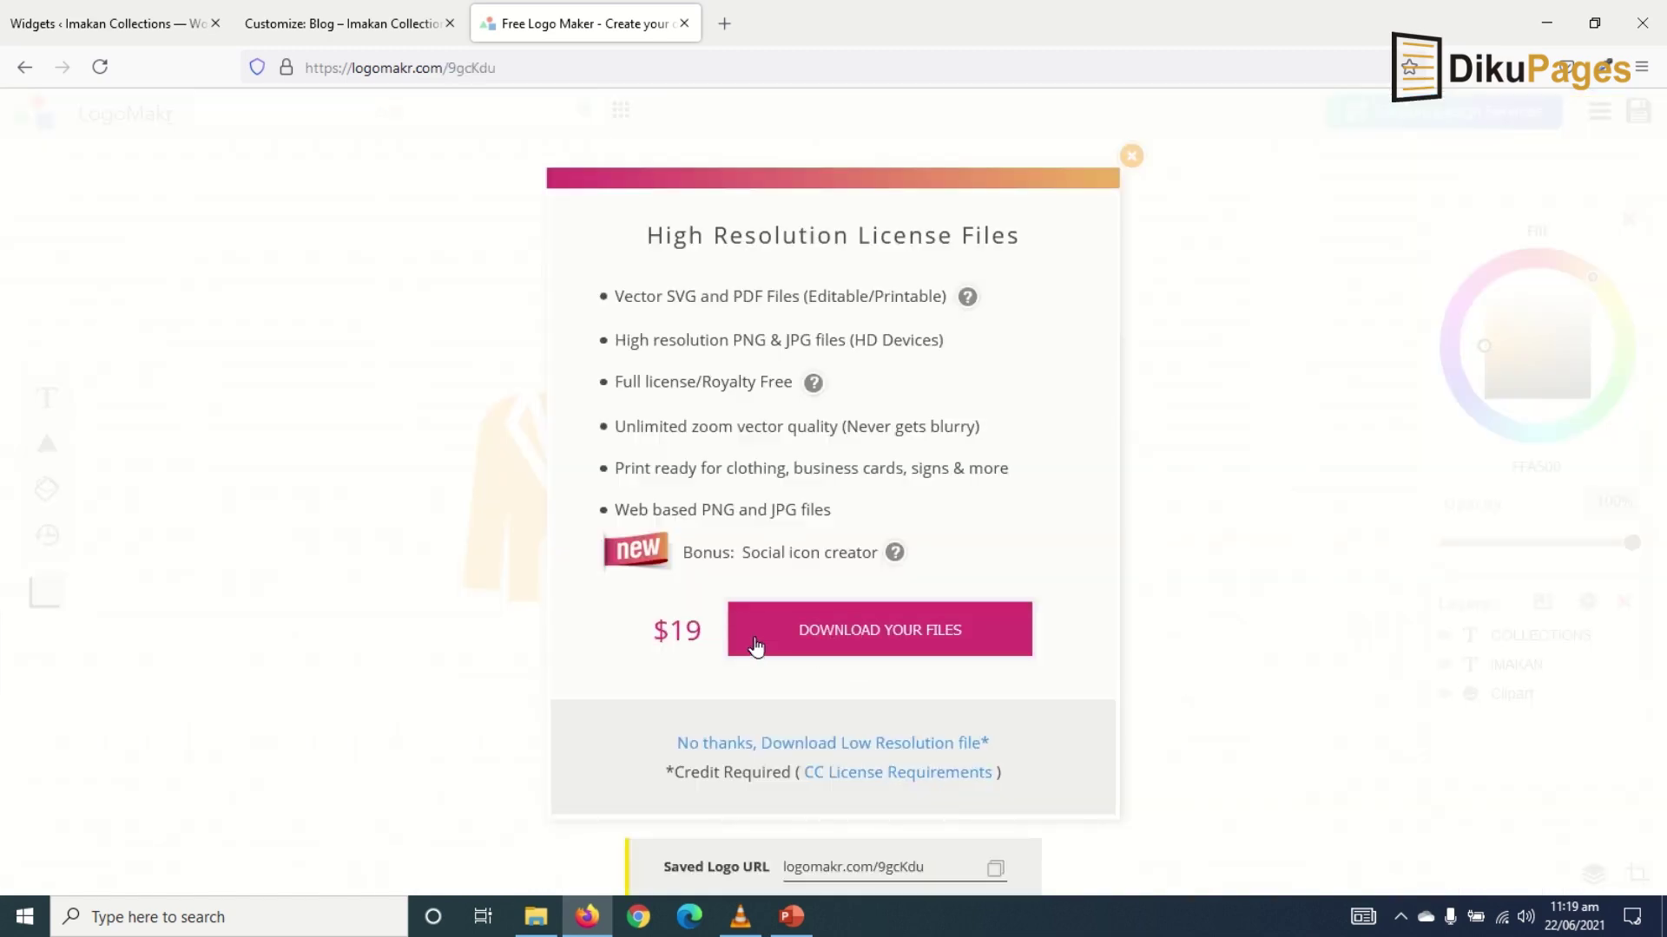
pyautogui.click(783, 743)
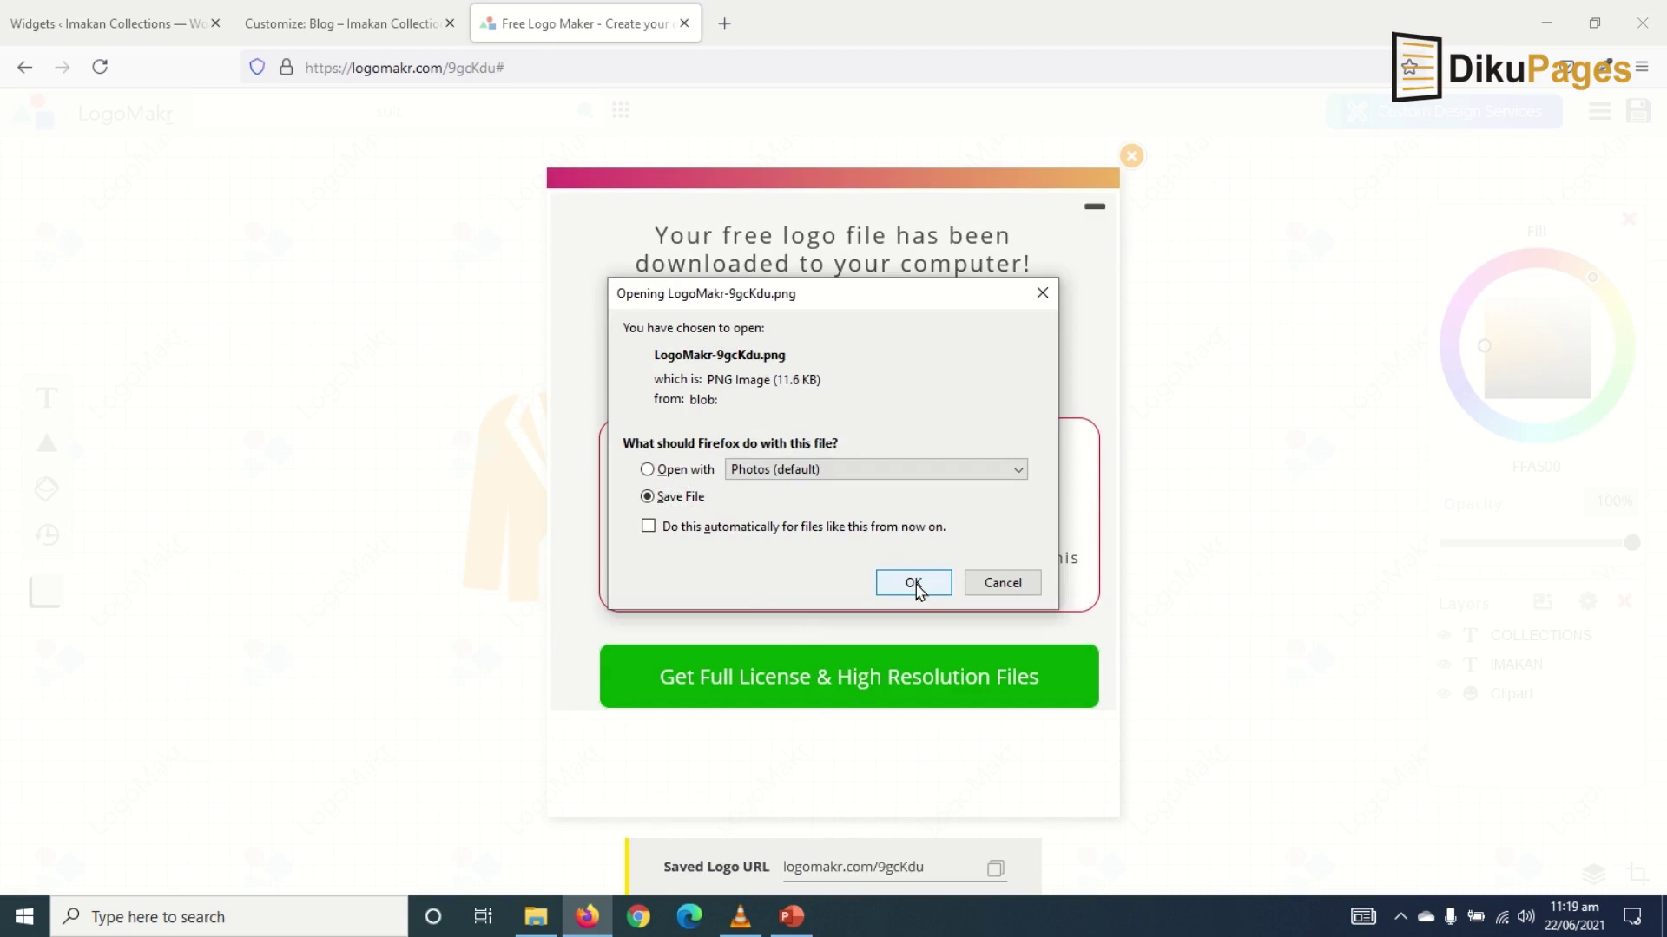
pyautogui.click(913, 585)
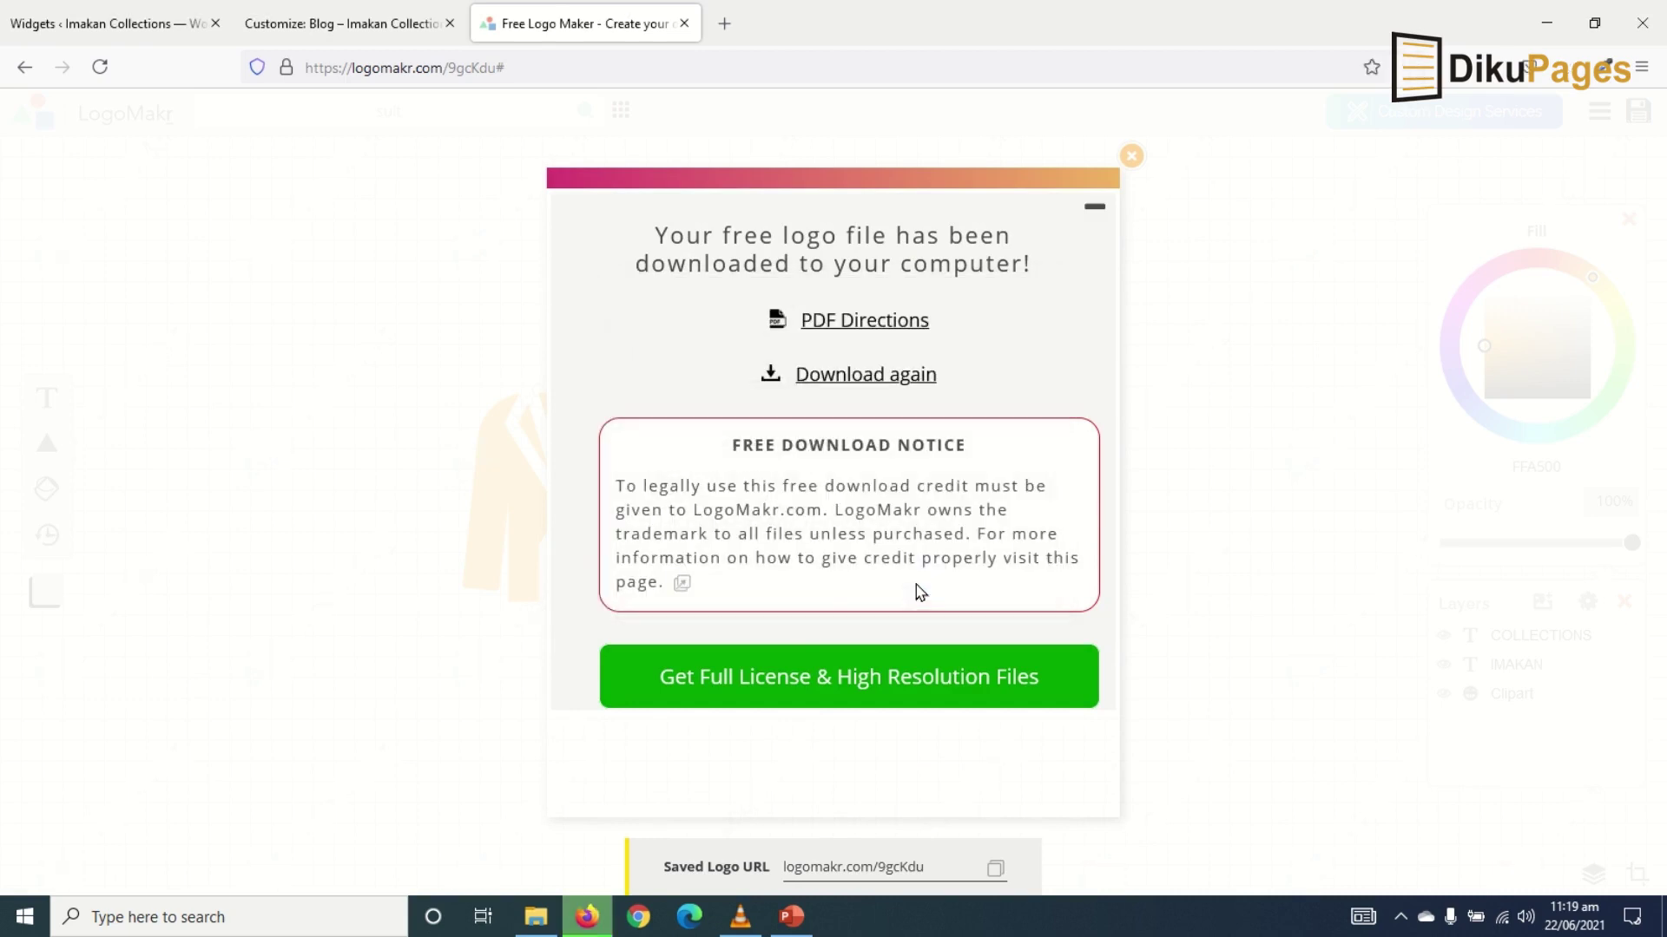
# Show the downloaded logo PNG in its folder and rename the file as "imakan logo".
pyautogui.click(1567, 76)
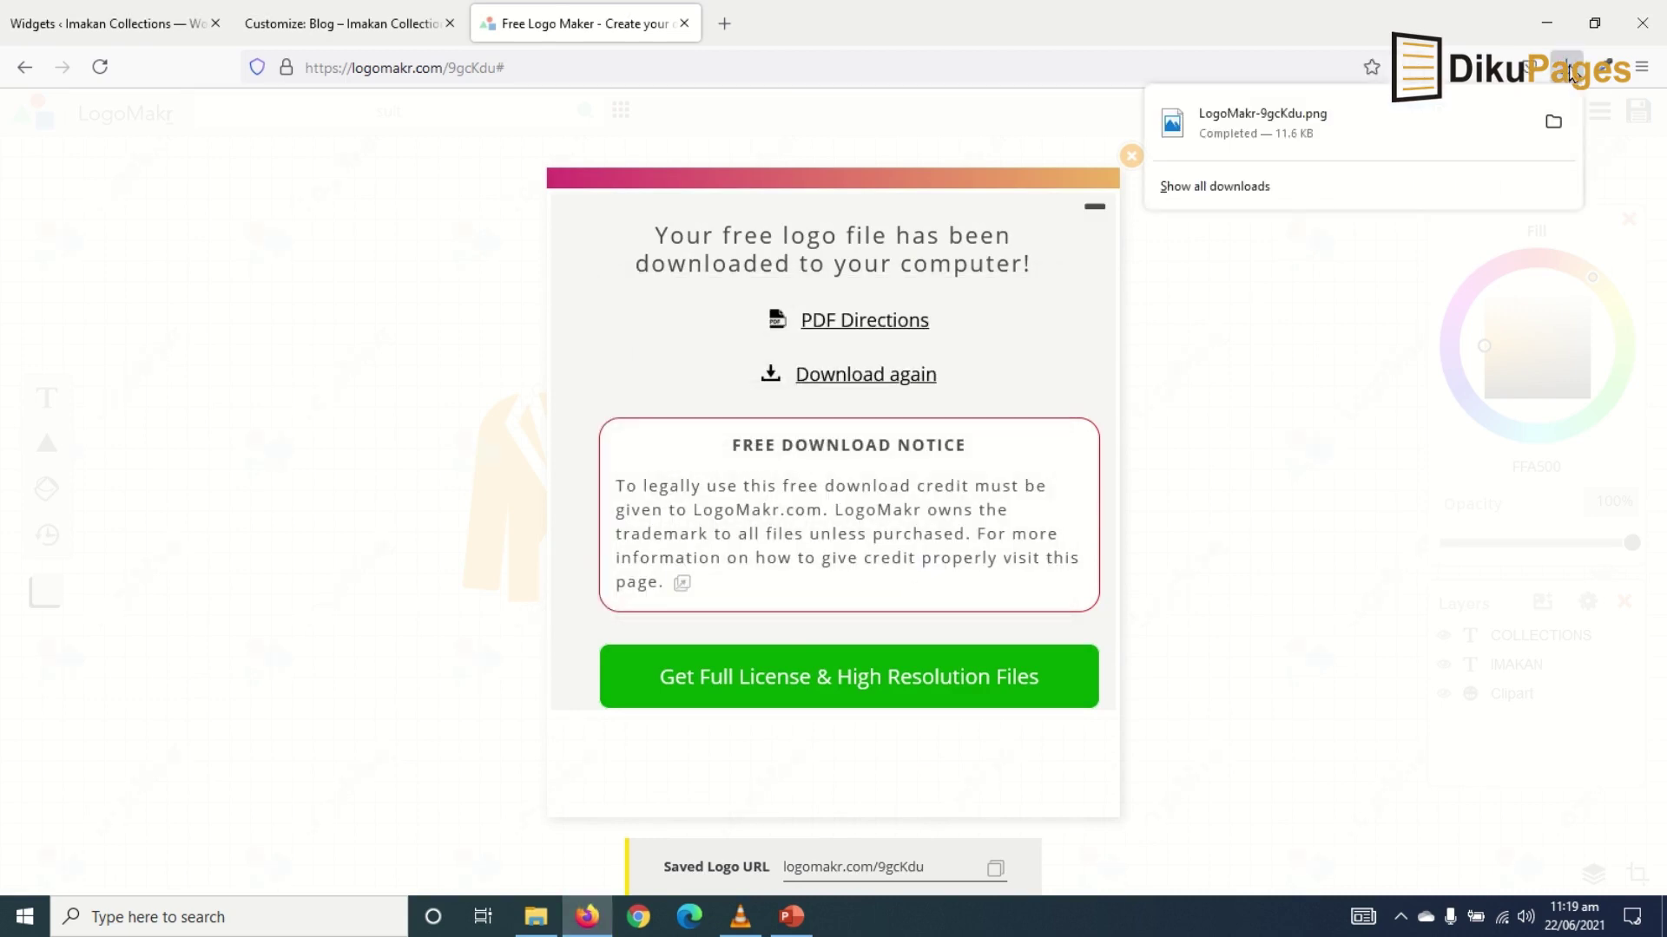
pyautogui.click(1554, 126)
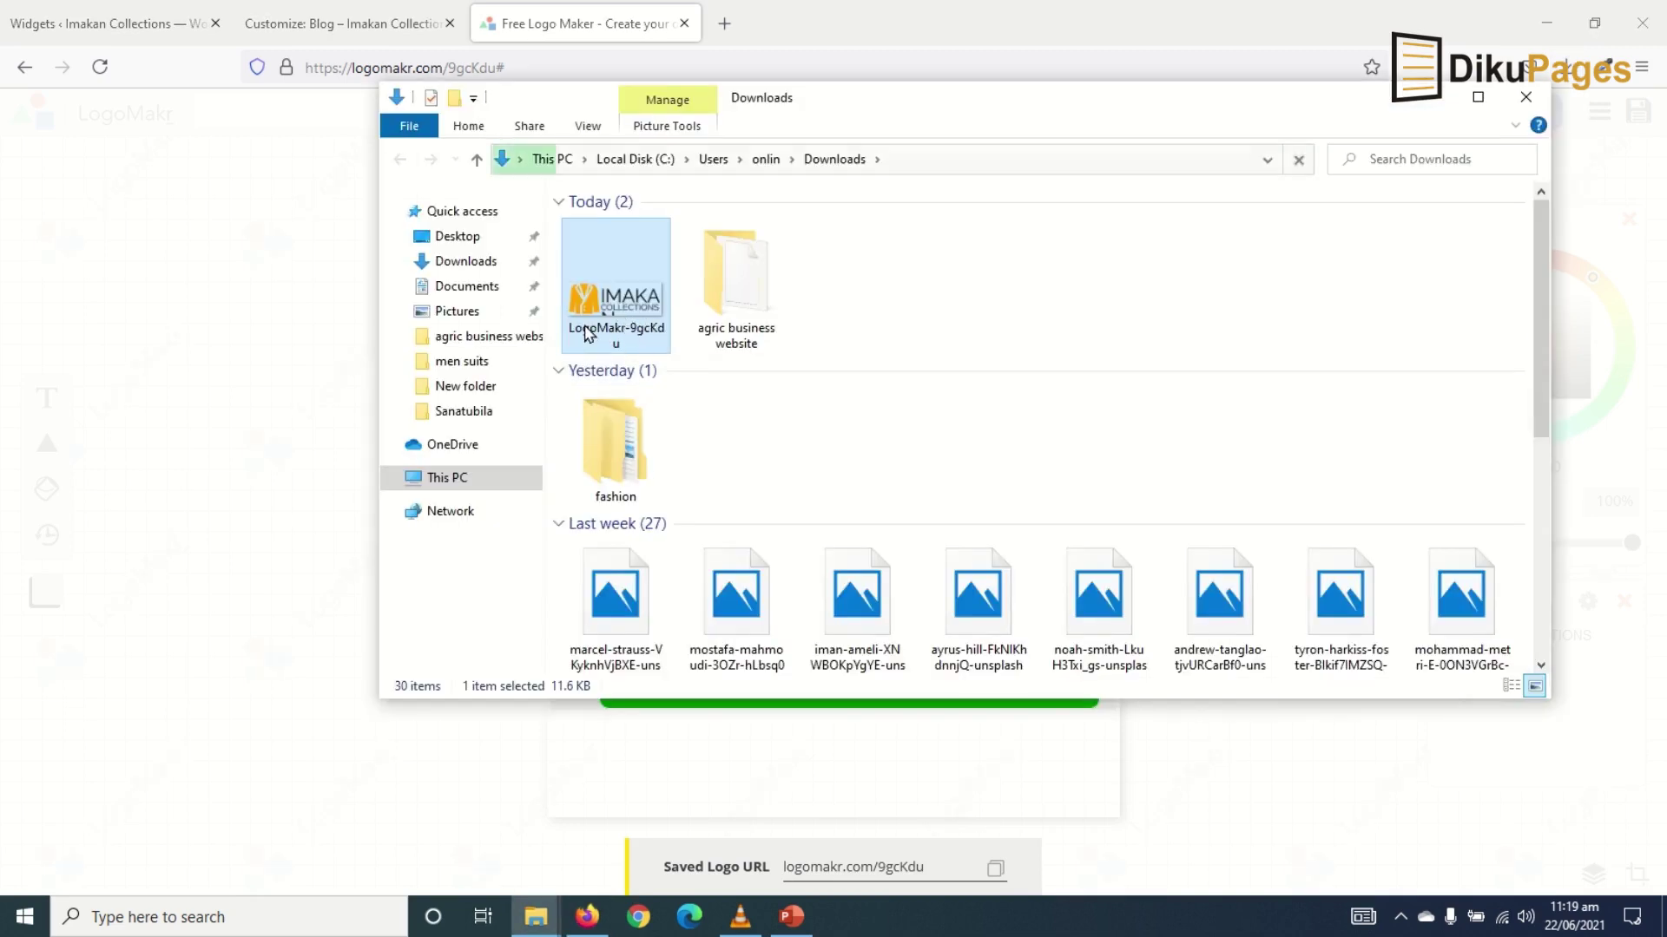
pyautogui.click(611, 329)
pyautogui.write('imakan logo')
pyautogui.click(836, 298)
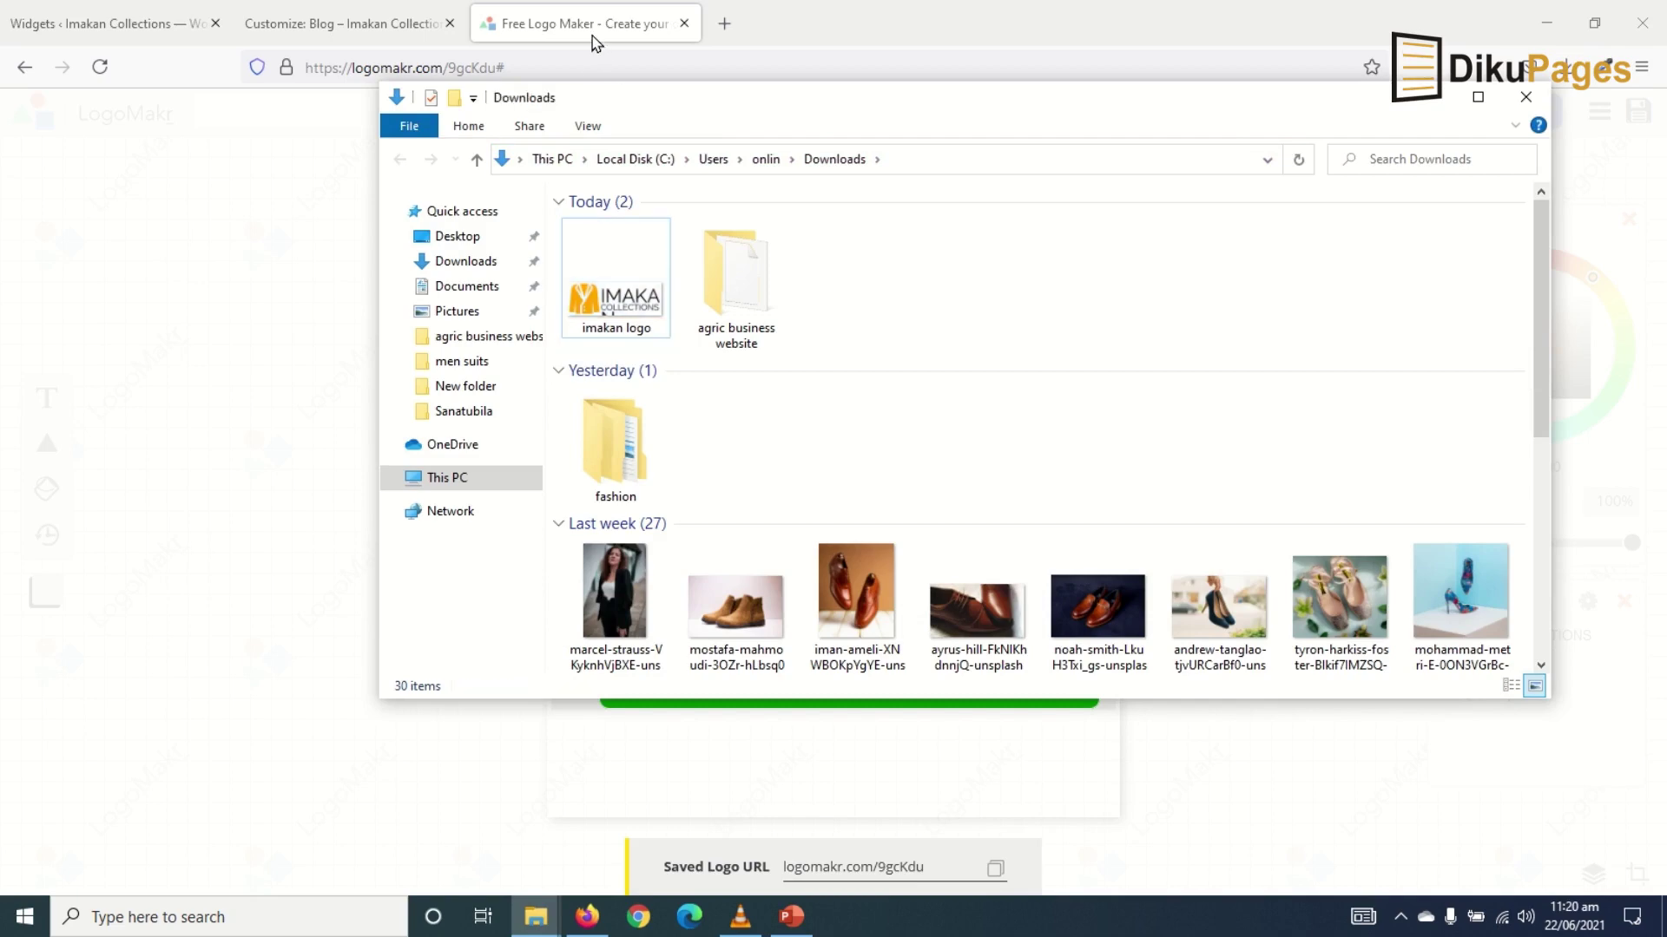
# Return to the LogoMakr design, close the download notice and delete both the COLLECTIONS and IMAKAN texts.
pyautogui.click(594, 39)
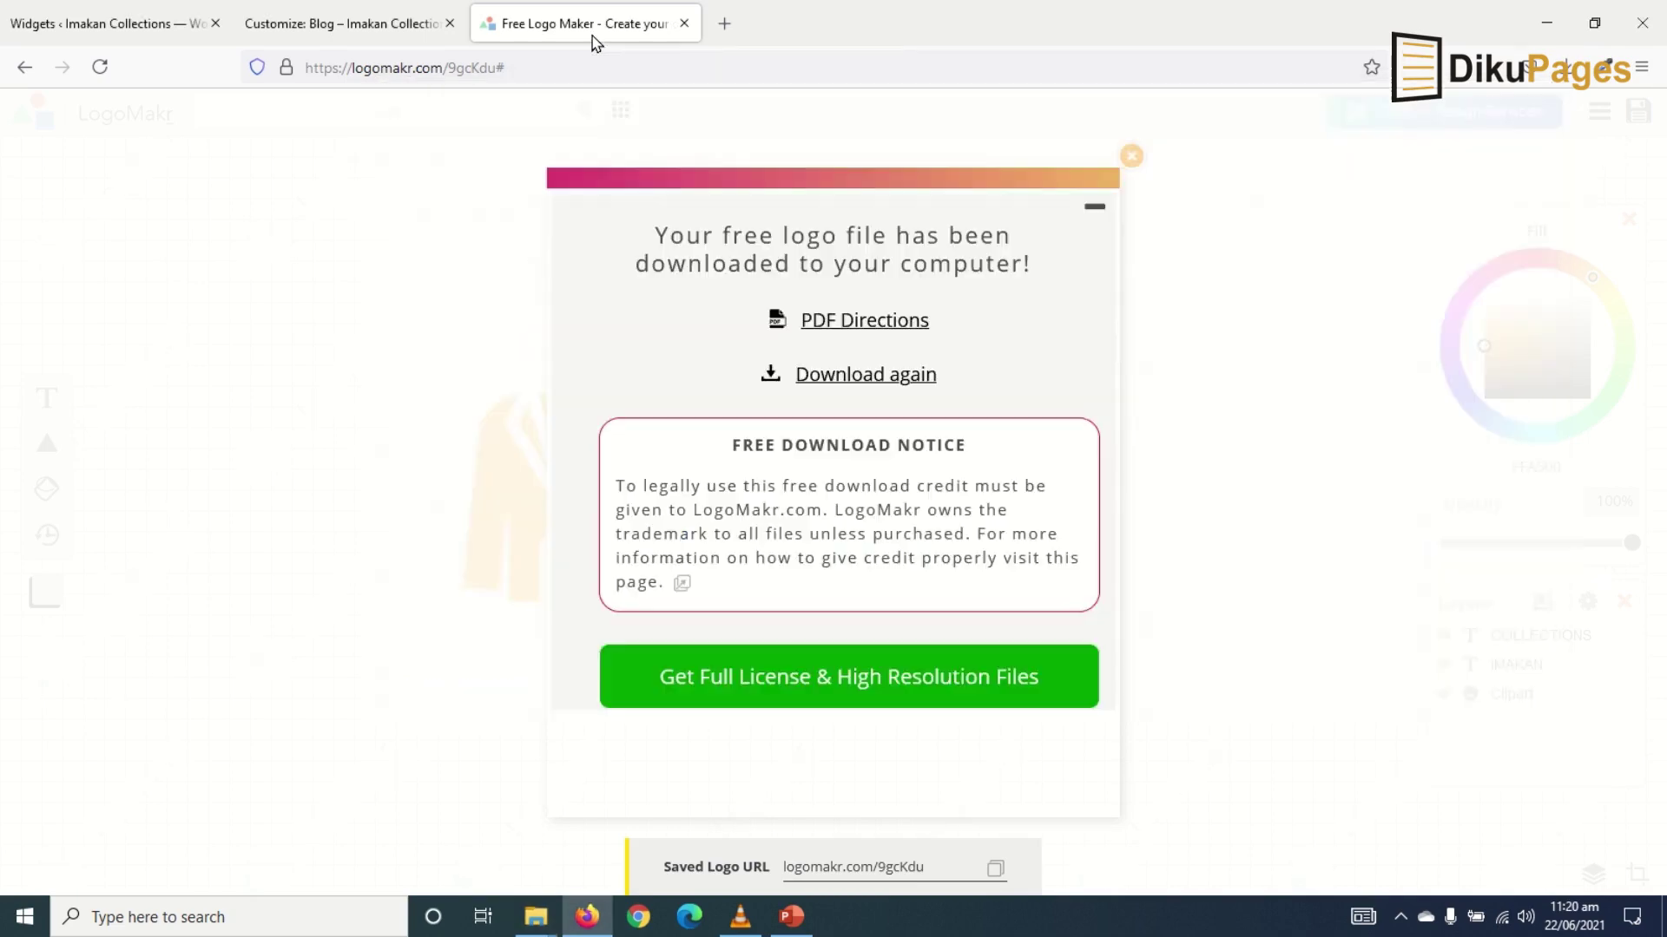
pyautogui.click(1132, 159)
pyautogui.click(1085, 588)
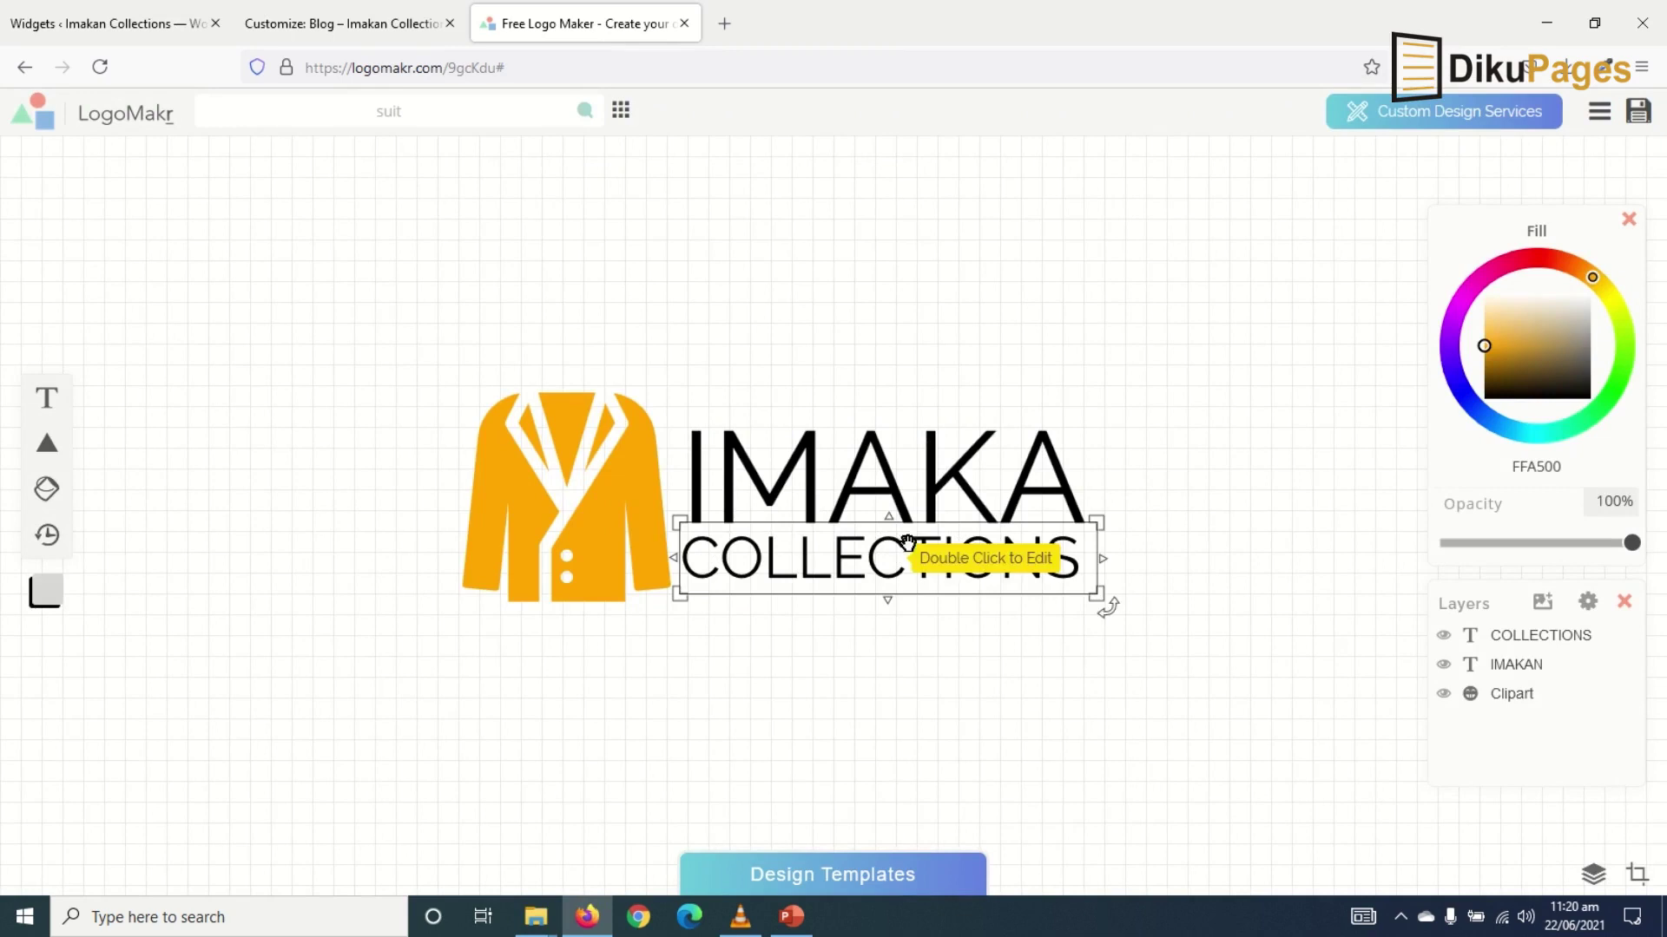
pyautogui.click(855, 479)
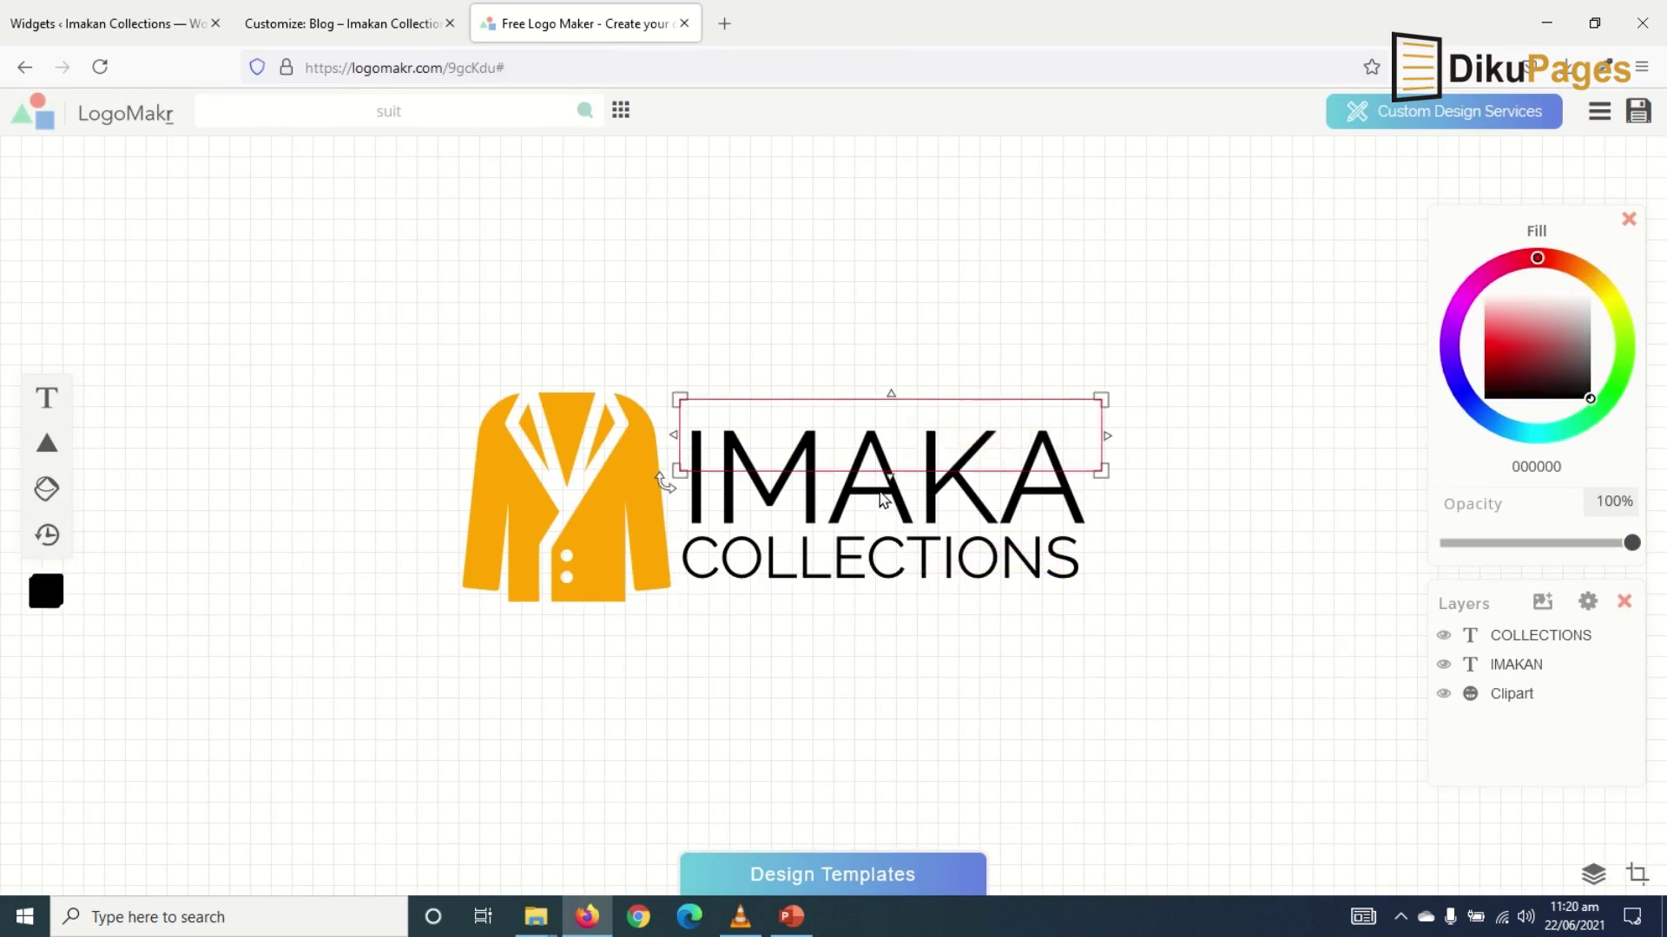
pyautogui.click(878, 575)
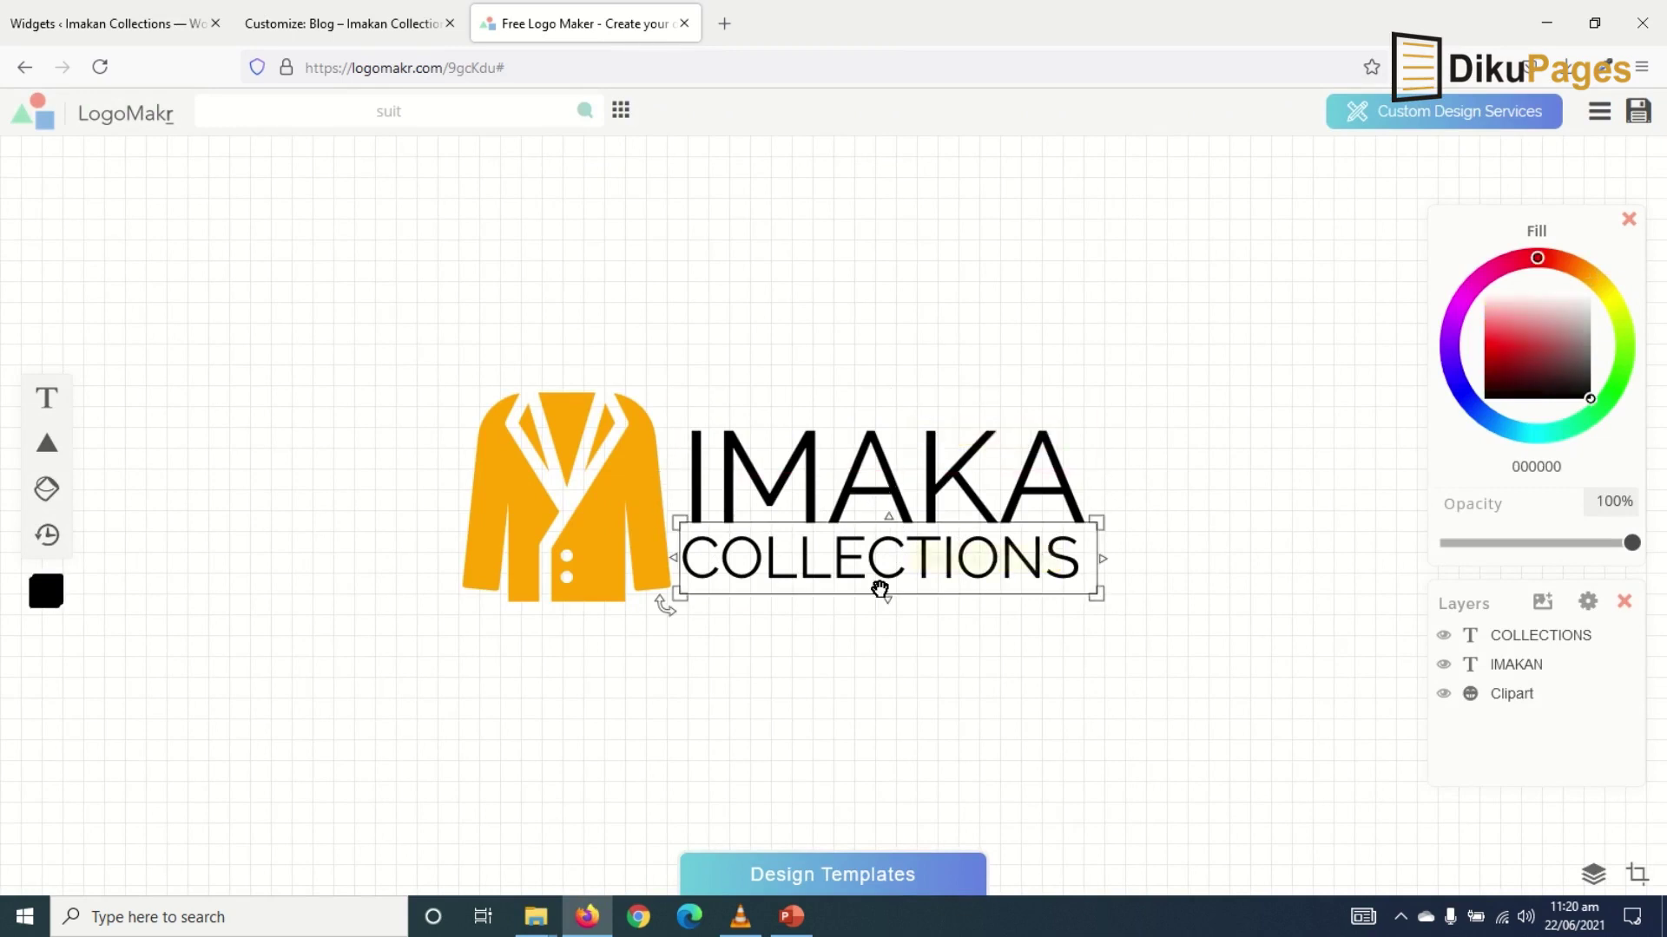
pyautogui.click(925, 481)
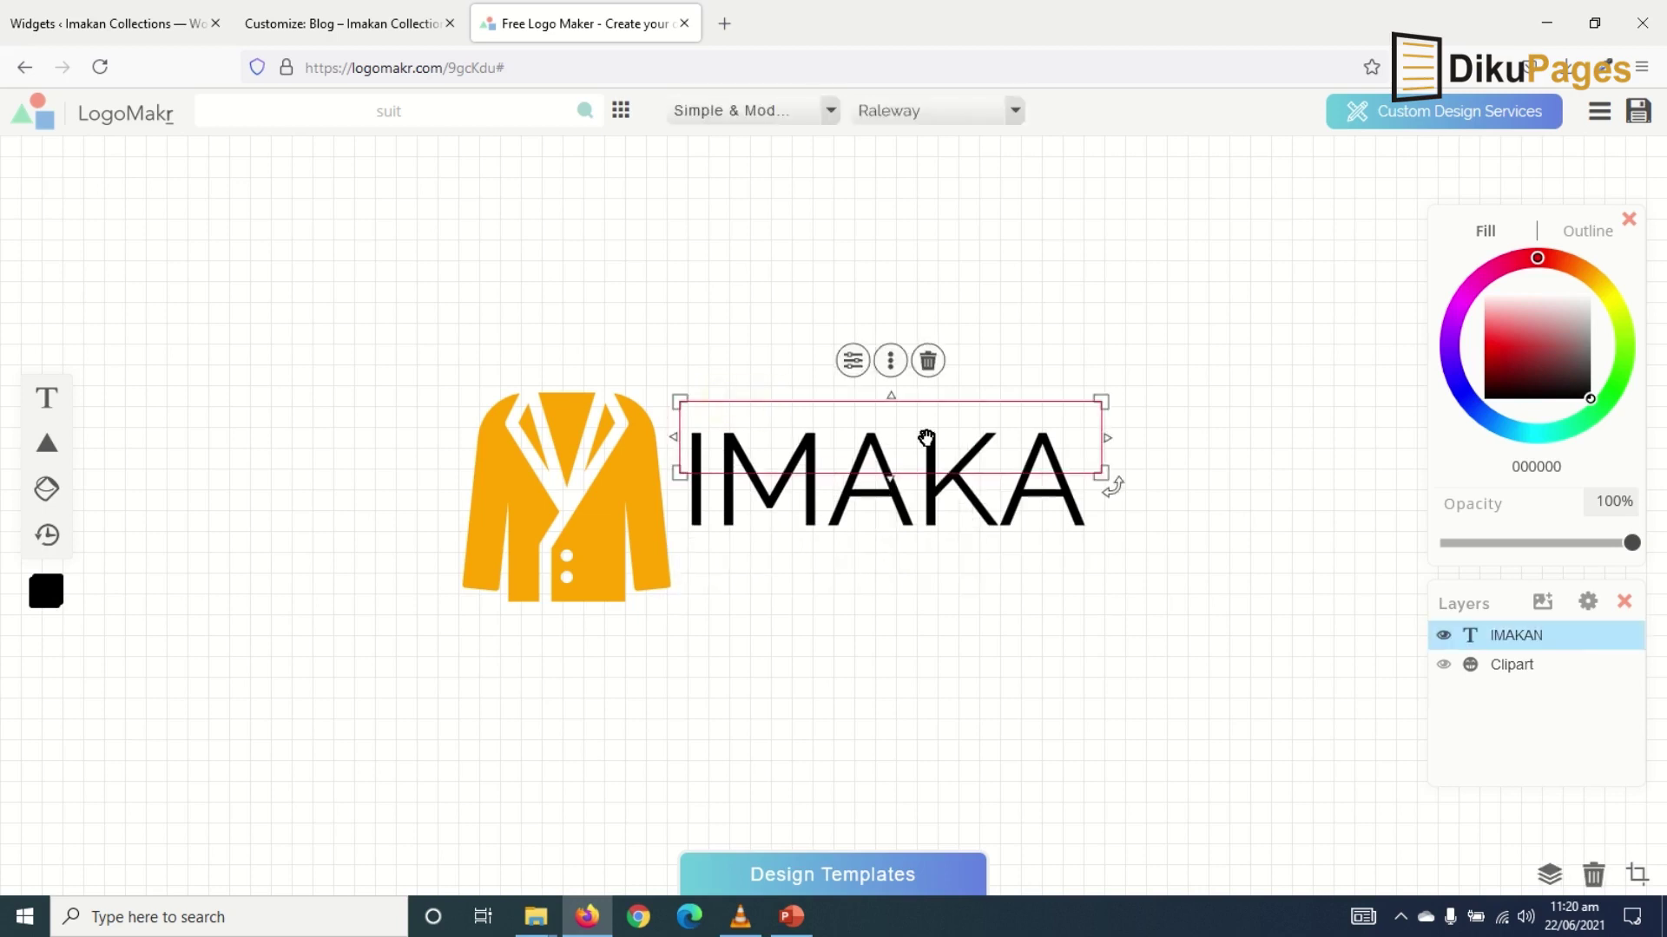
pyautogui.press('Delete')
# Enlarge the orange jacket clipart to about twice its size and centre it on the canvas.
pyautogui.moveTo(550, 518); pyautogui.dragTo(736, 505)
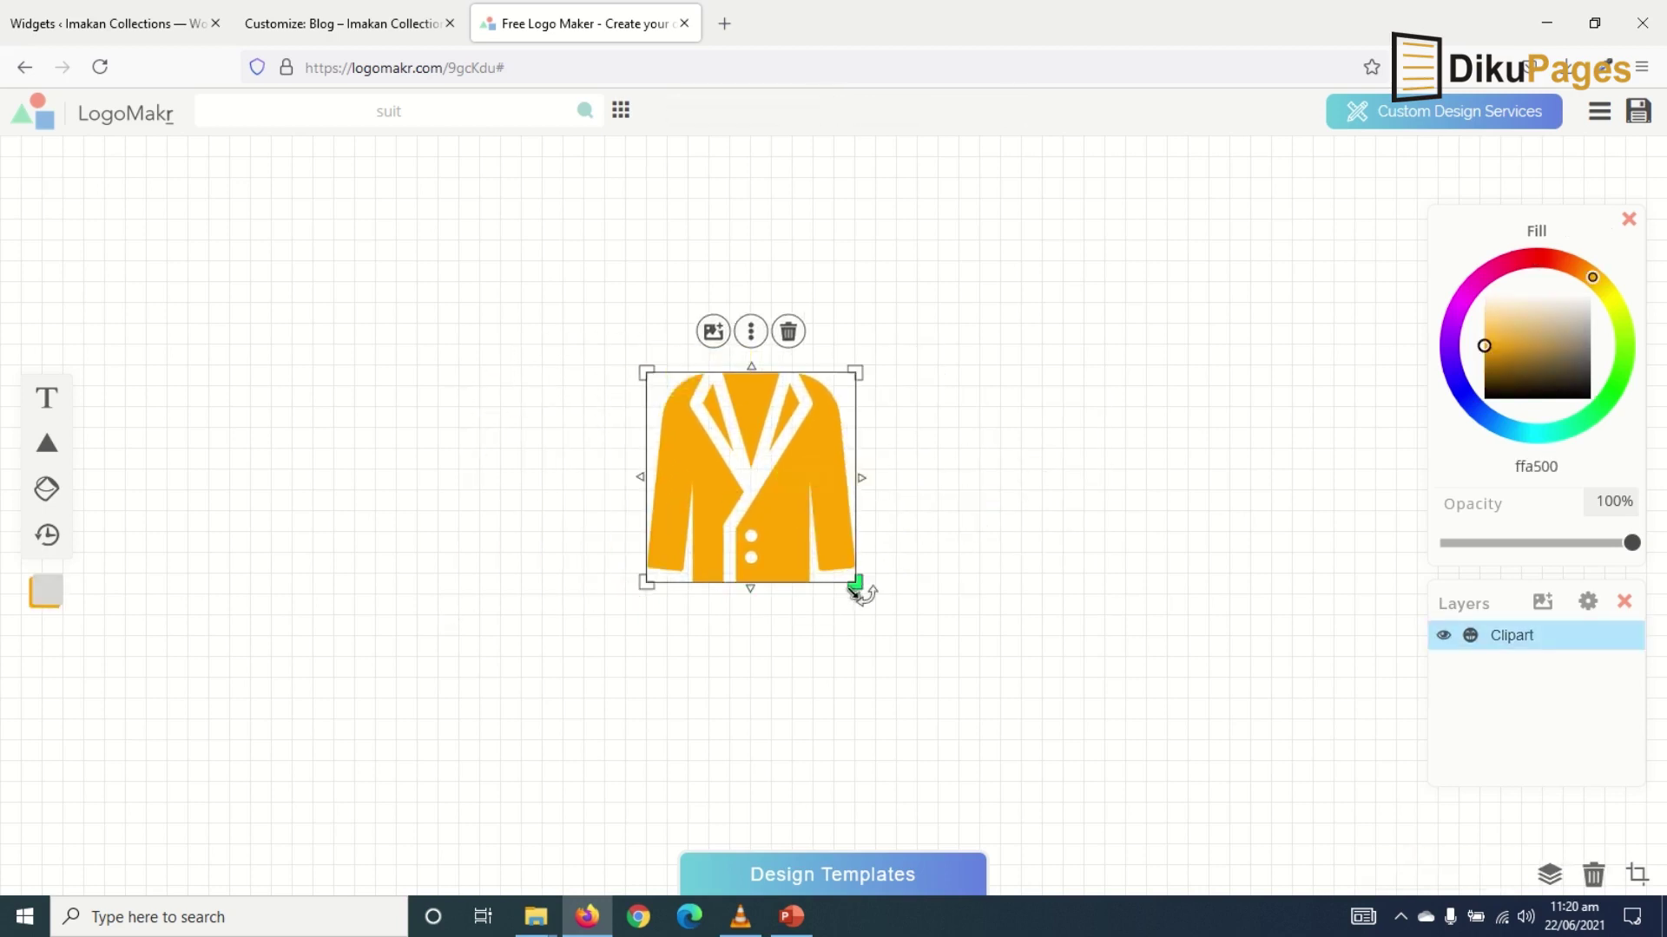
pyautogui.moveTo(854, 582); pyautogui.dragTo(1076, 801)
pyautogui.moveTo(895, 710); pyautogui.dragTo(837, 584)
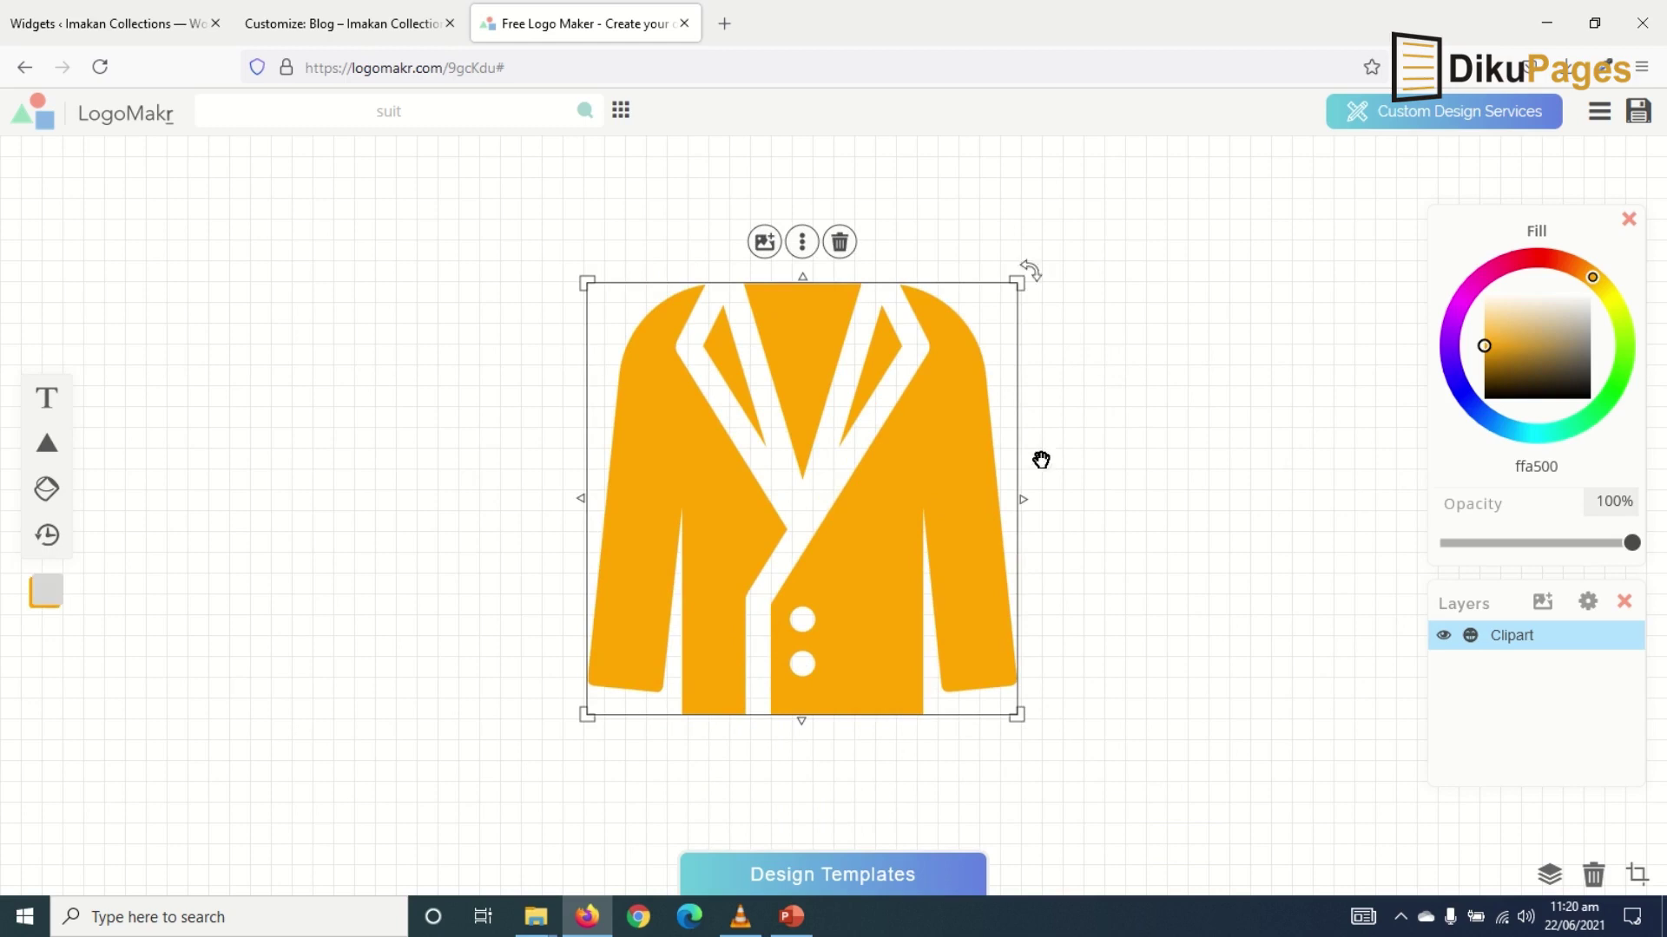
# Download the jacket-only design as a free low-resolution PNG and show the file in its folder.
pyautogui.click(1638, 112)
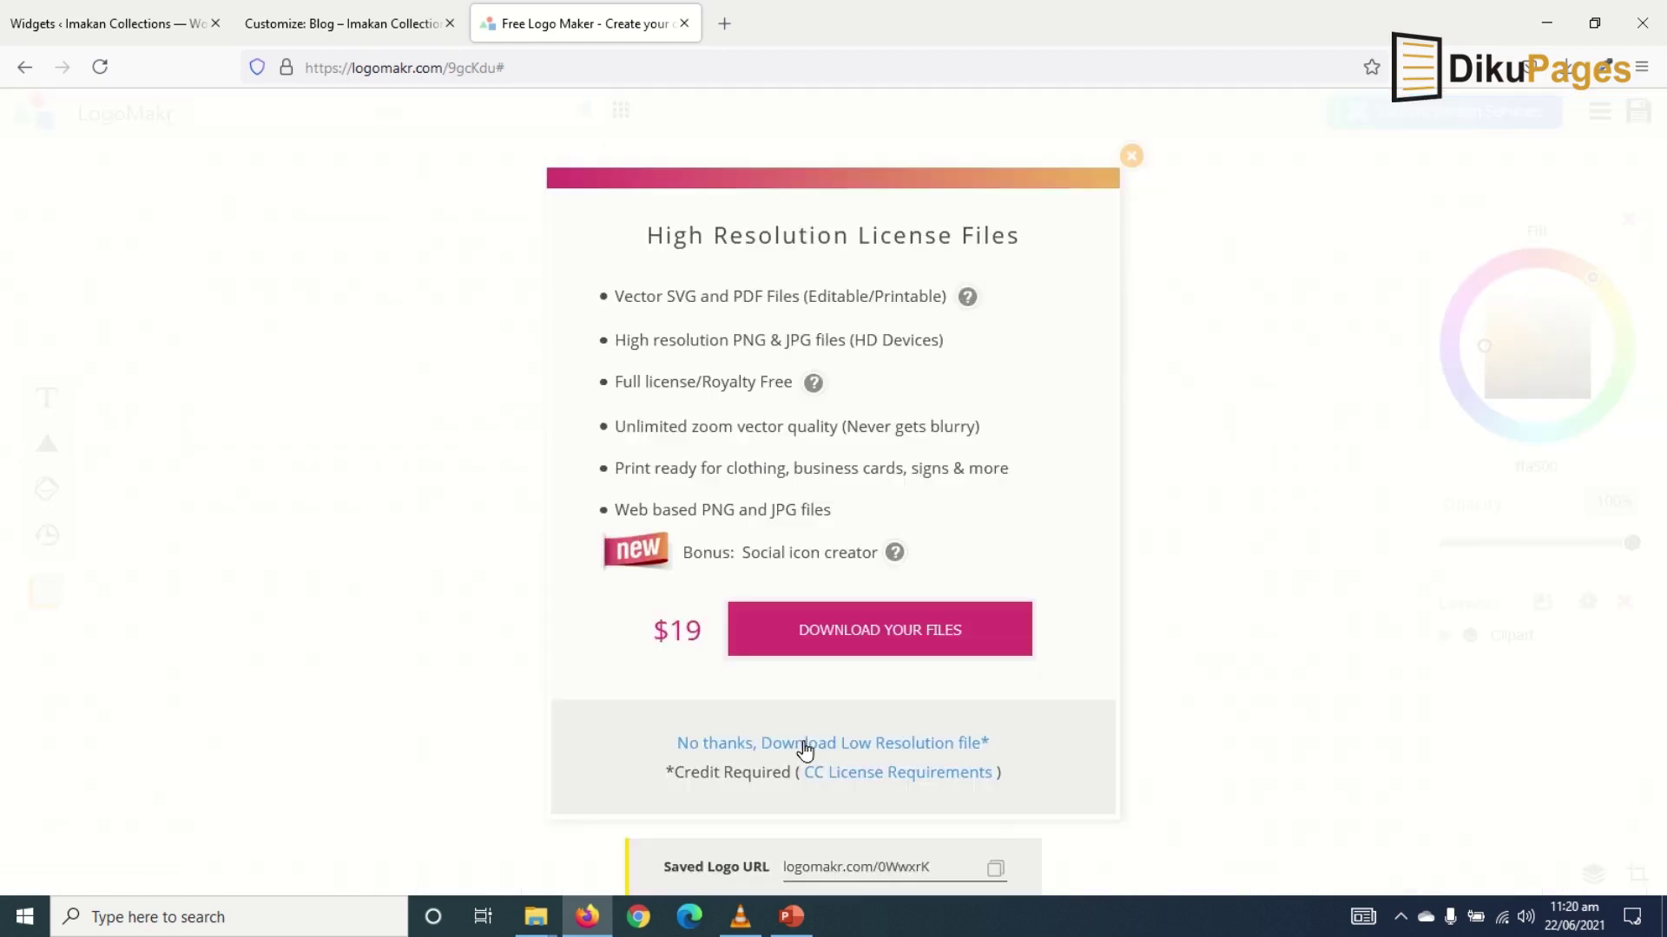
pyautogui.click(805, 745)
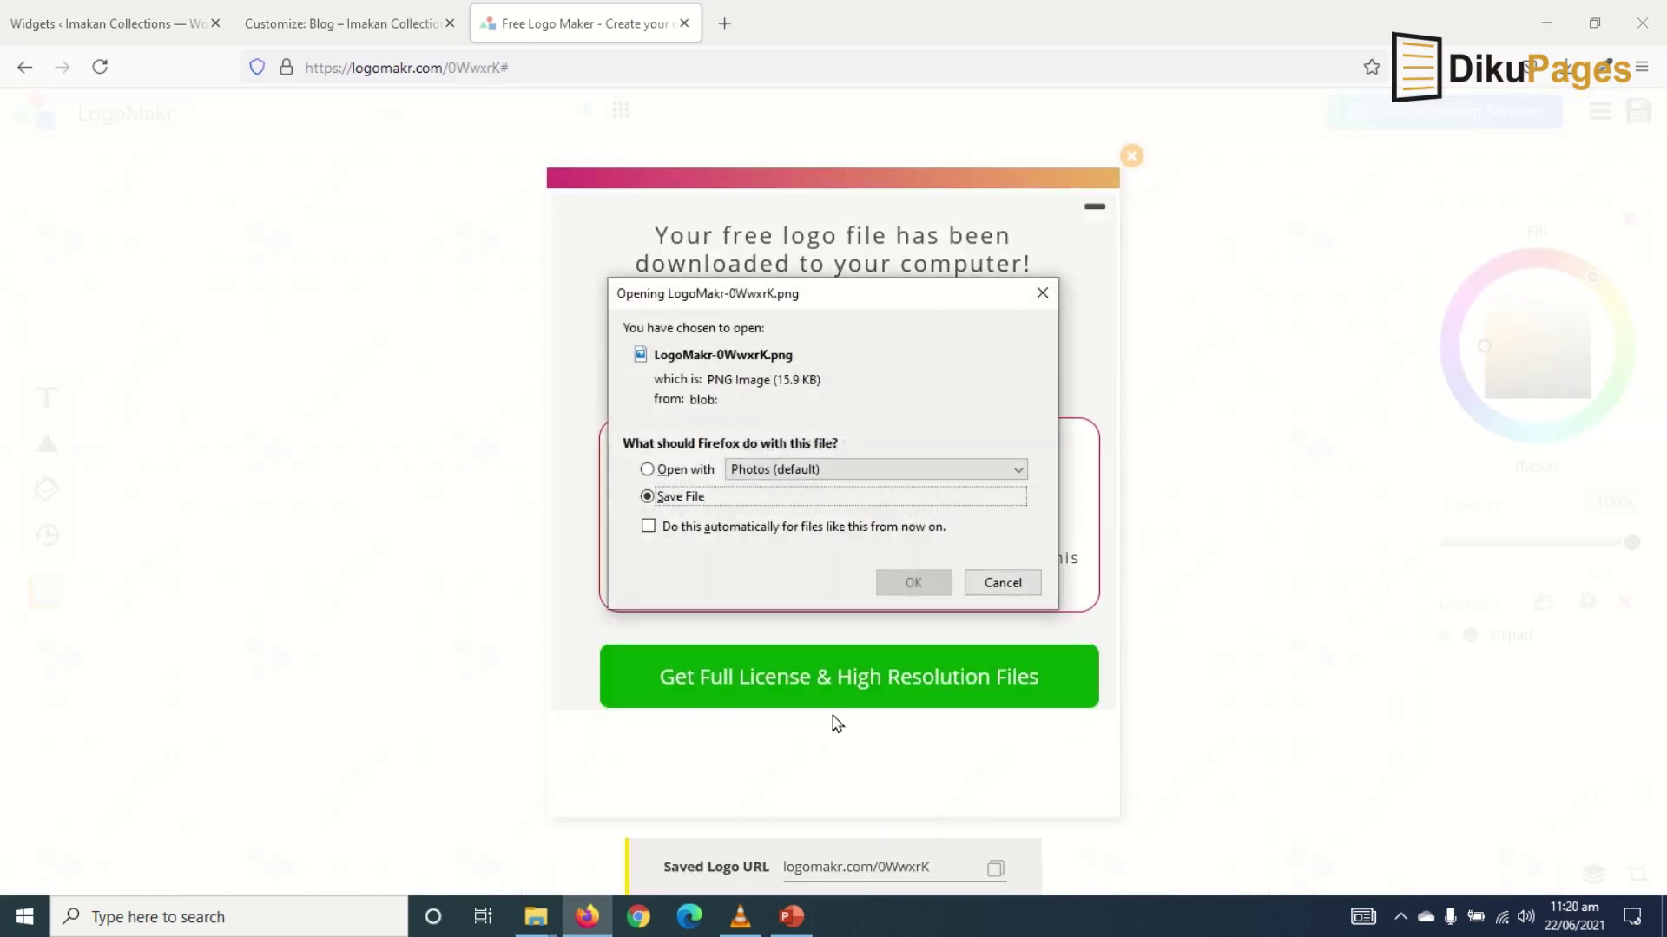
pyautogui.click(904, 584)
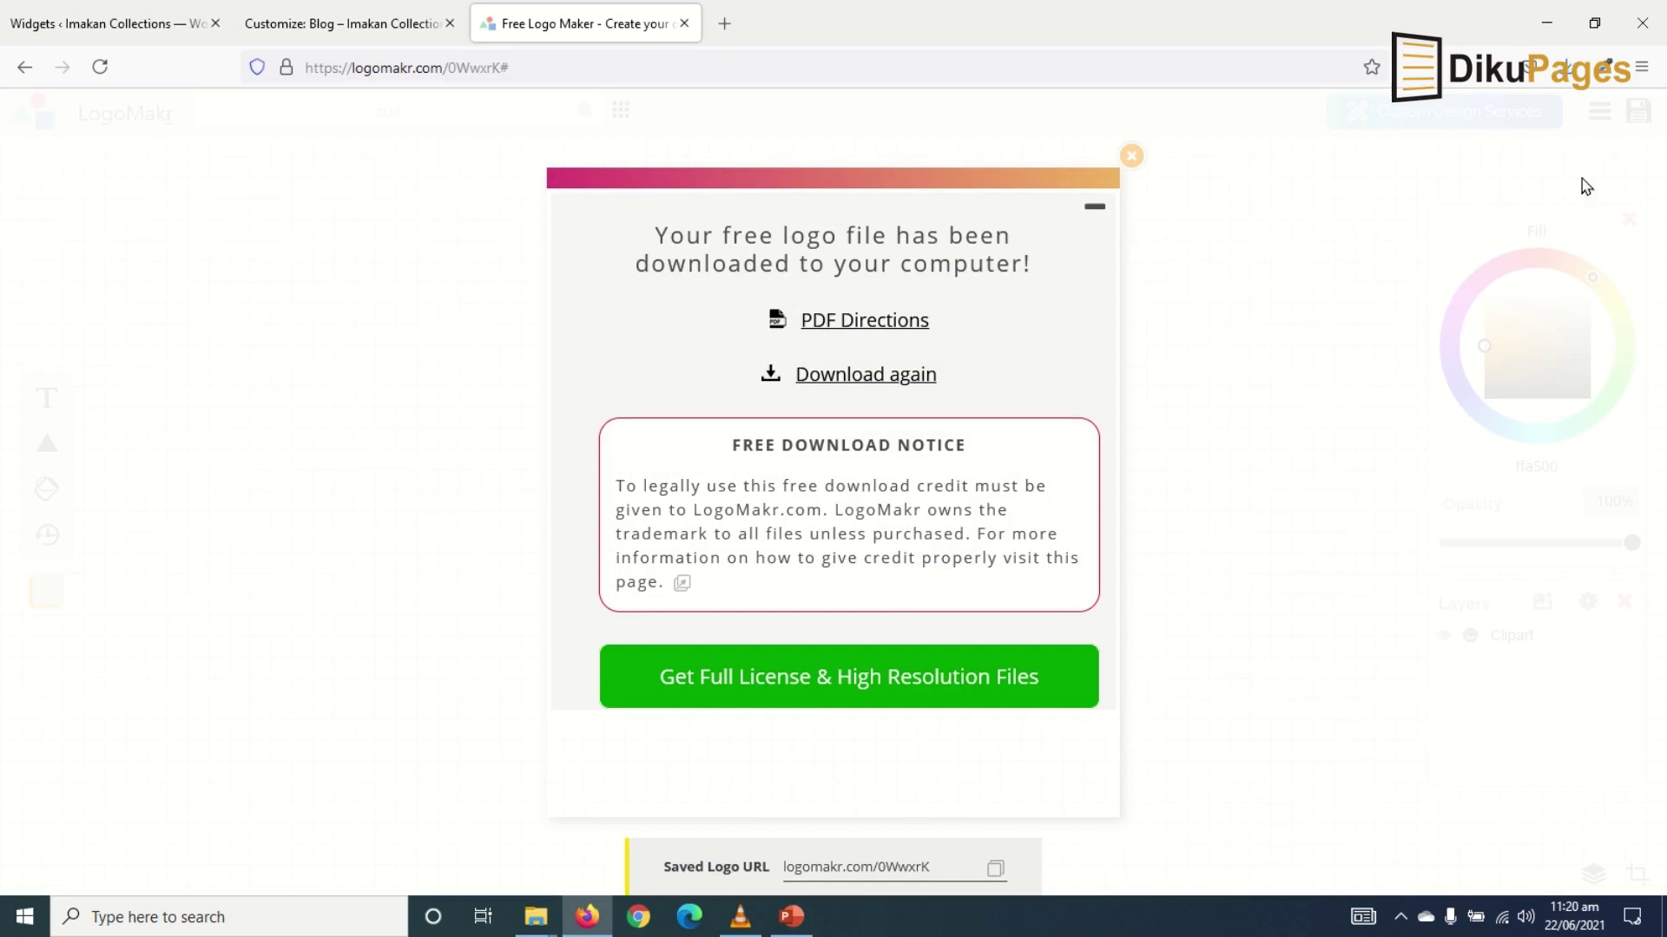
pyautogui.click(1567, 67)
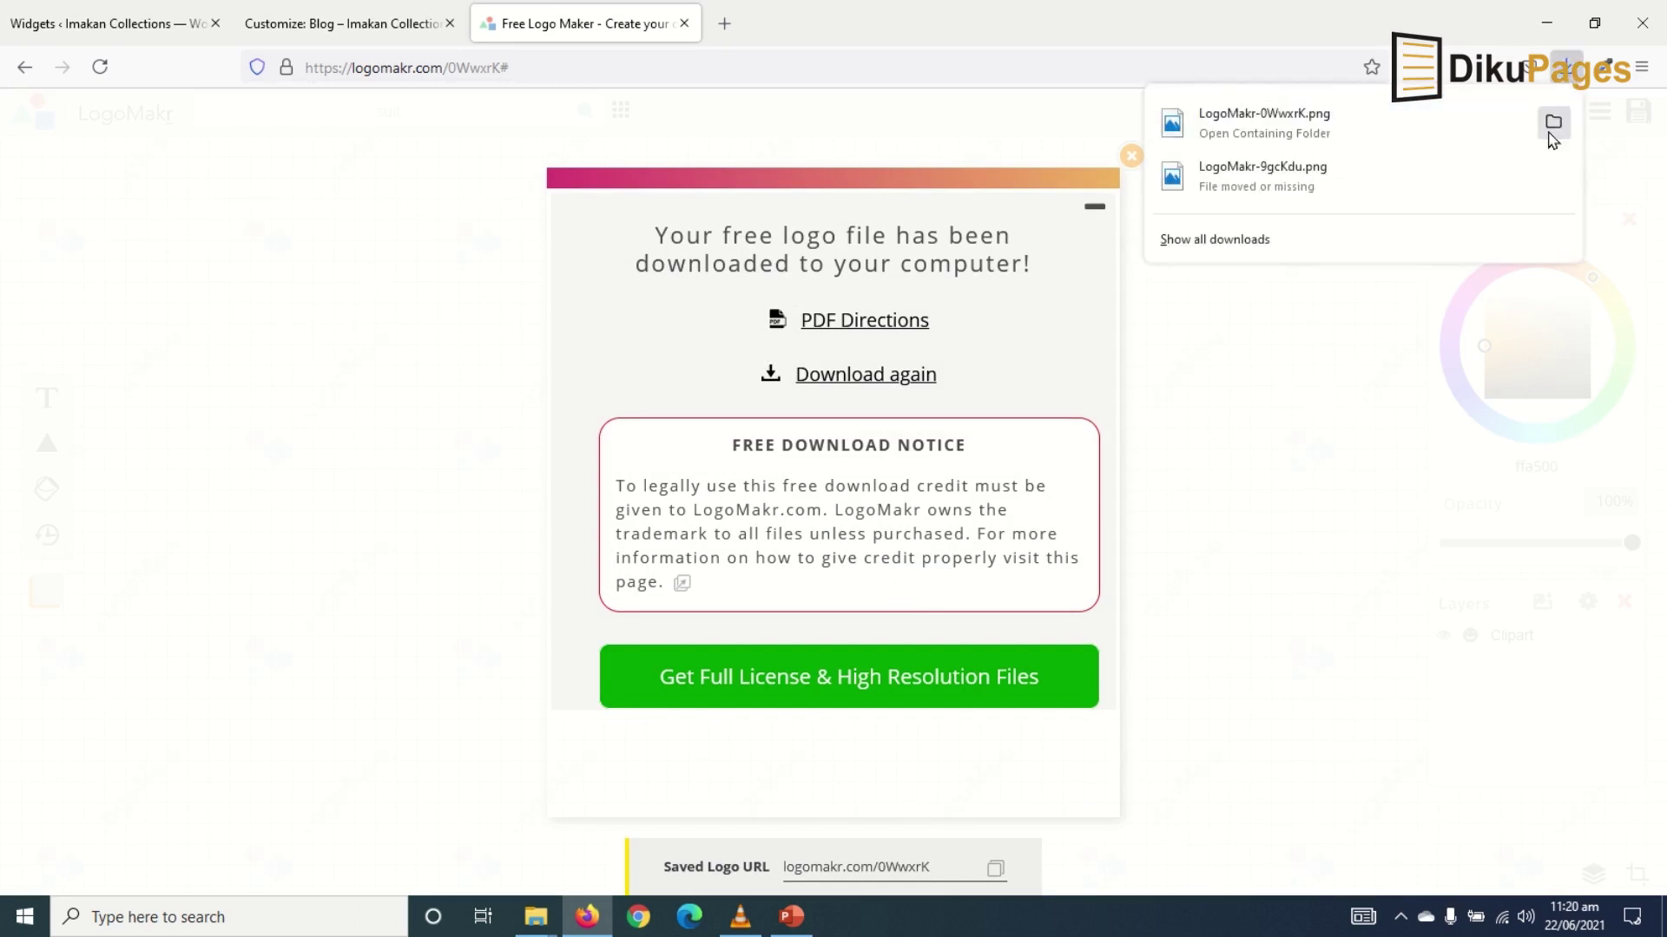
pyautogui.click(1551, 131)
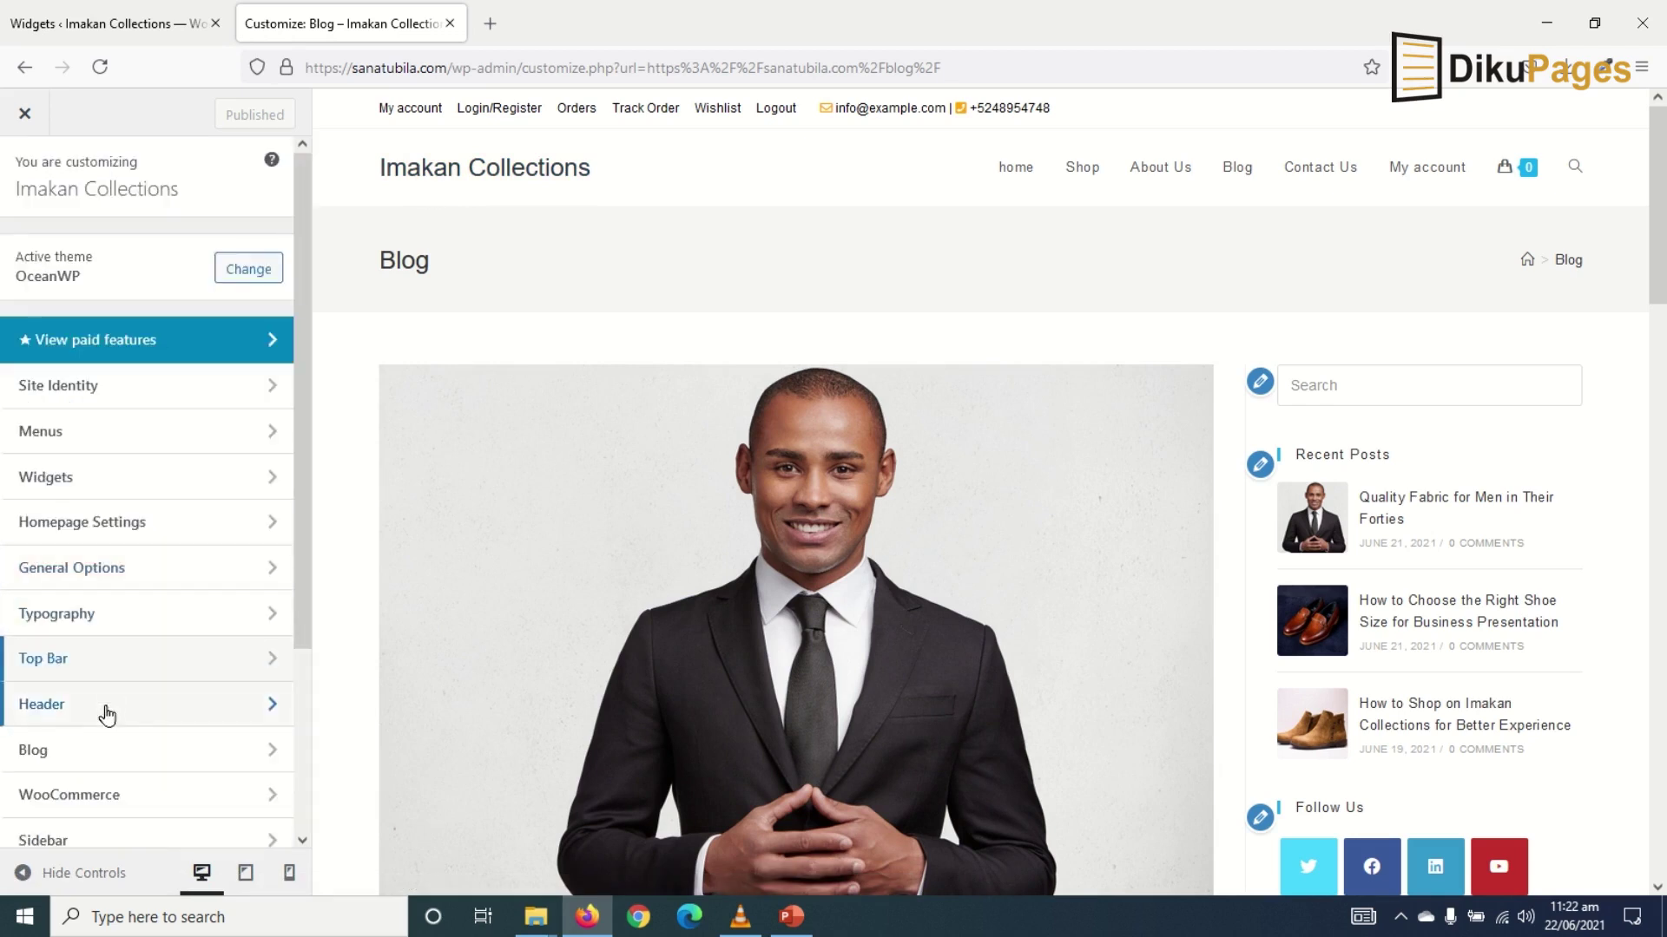
# Open the site header's logo settings in the WordPress customizer and upload the "imakan logo" file from Downloads.
pyautogui.click(109, 714)
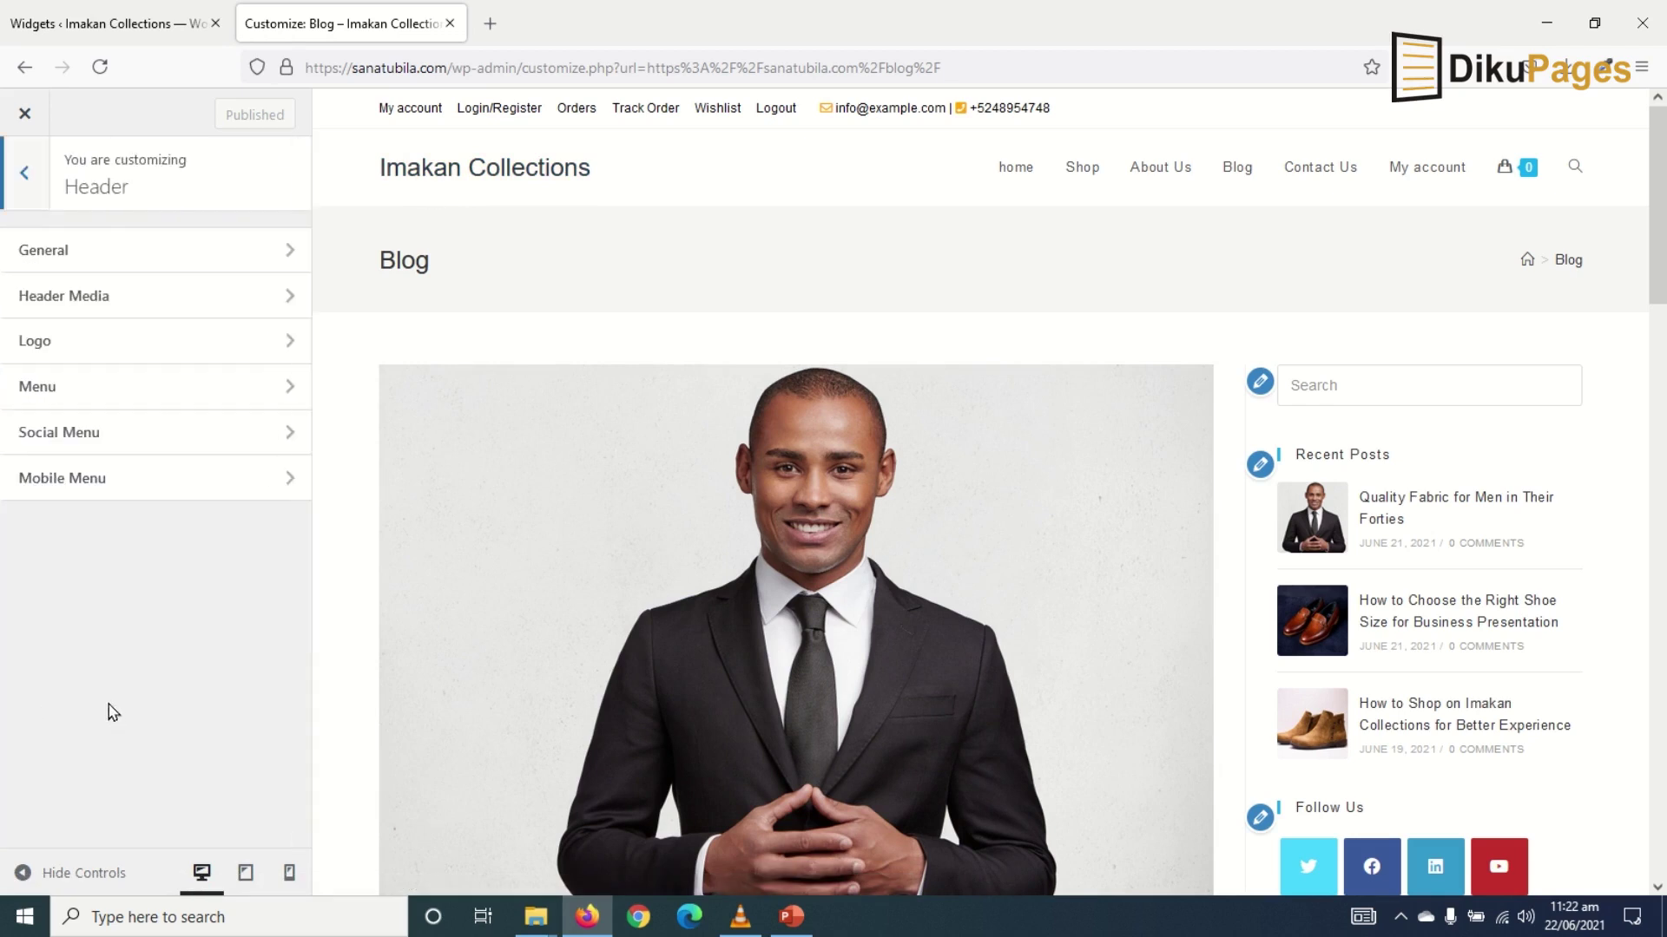
pyautogui.click(90, 344)
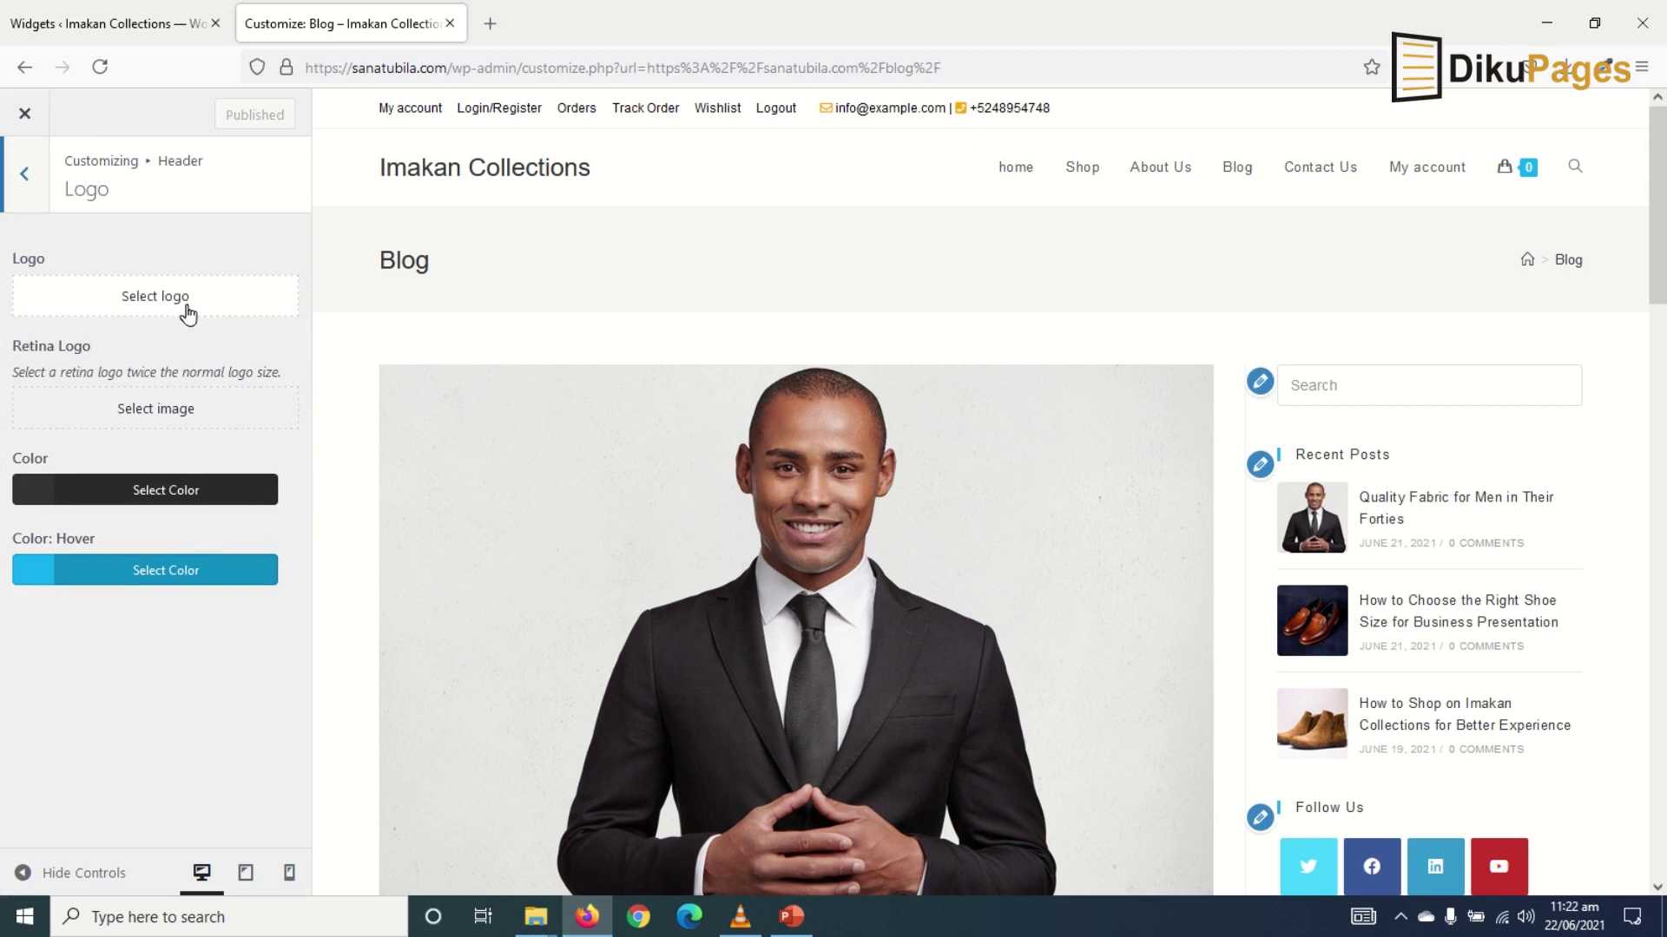
pyautogui.click(186, 311)
pyautogui.click(95, 205)
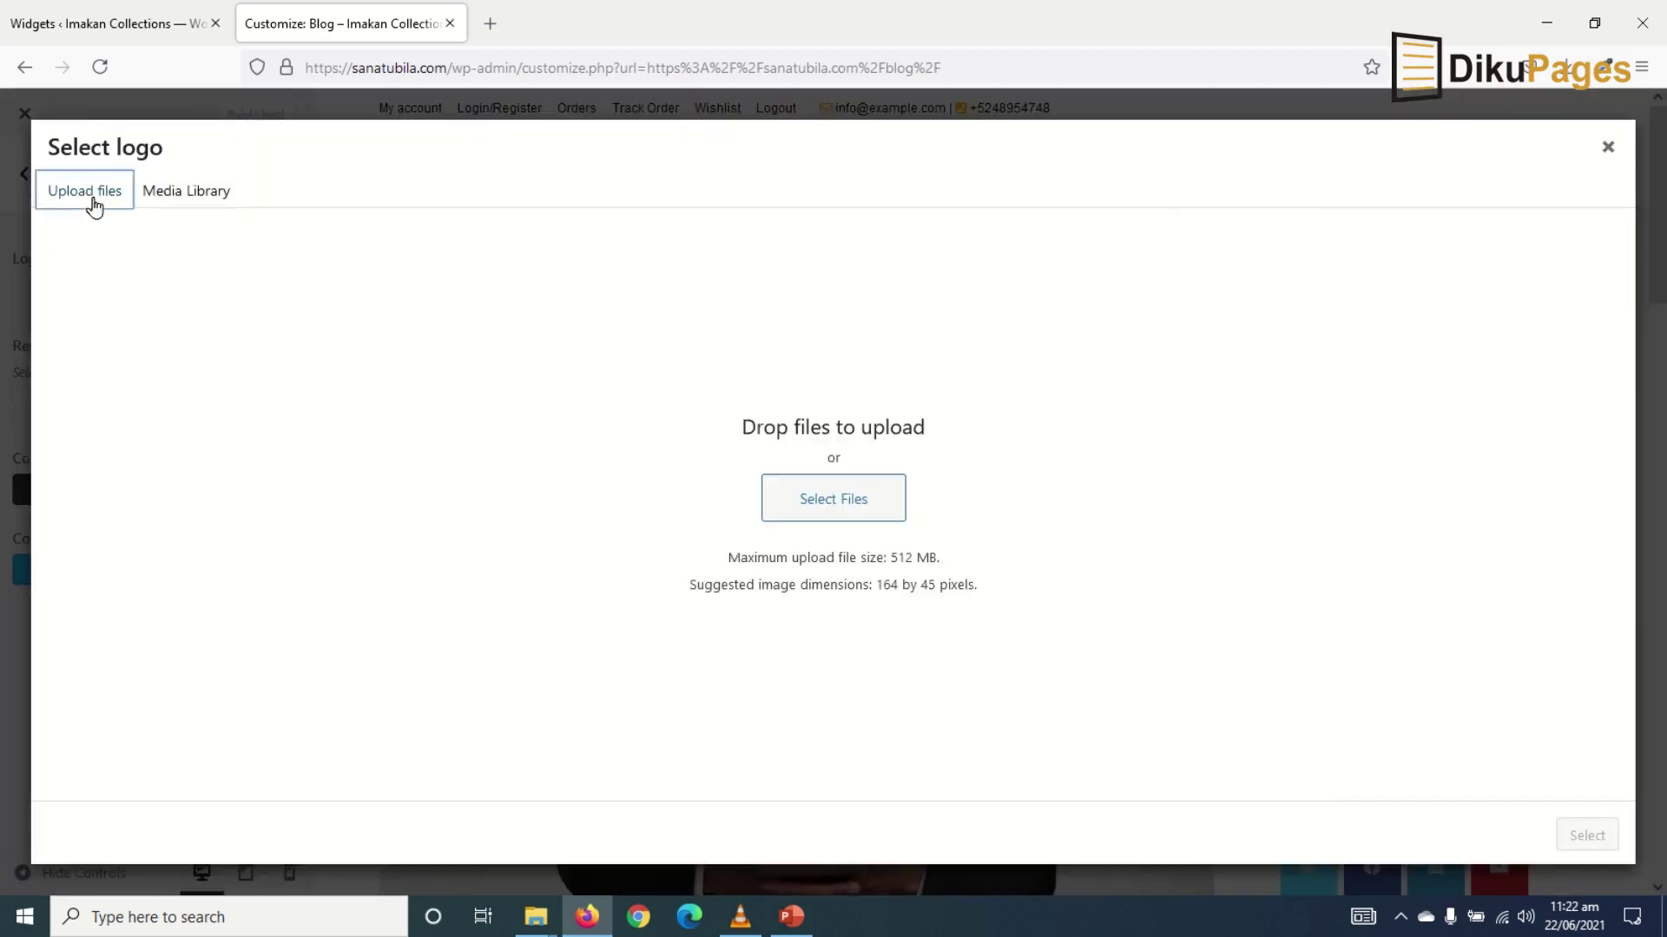
pyautogui.click(853, 518)
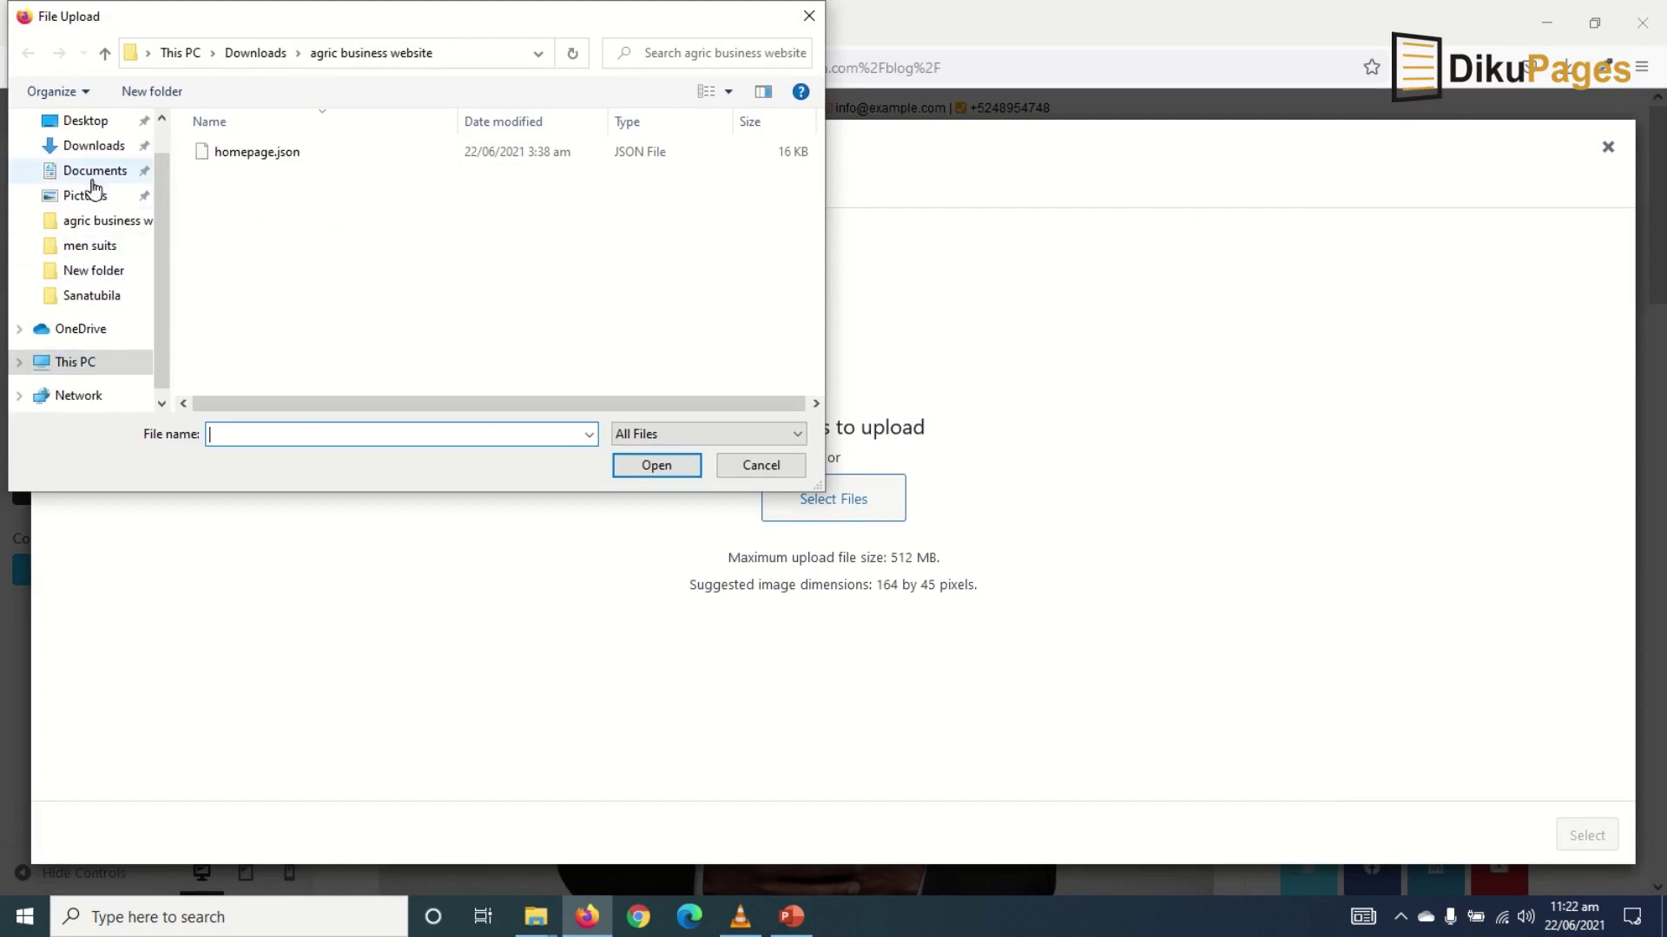
pyautogui.click(94, 145)
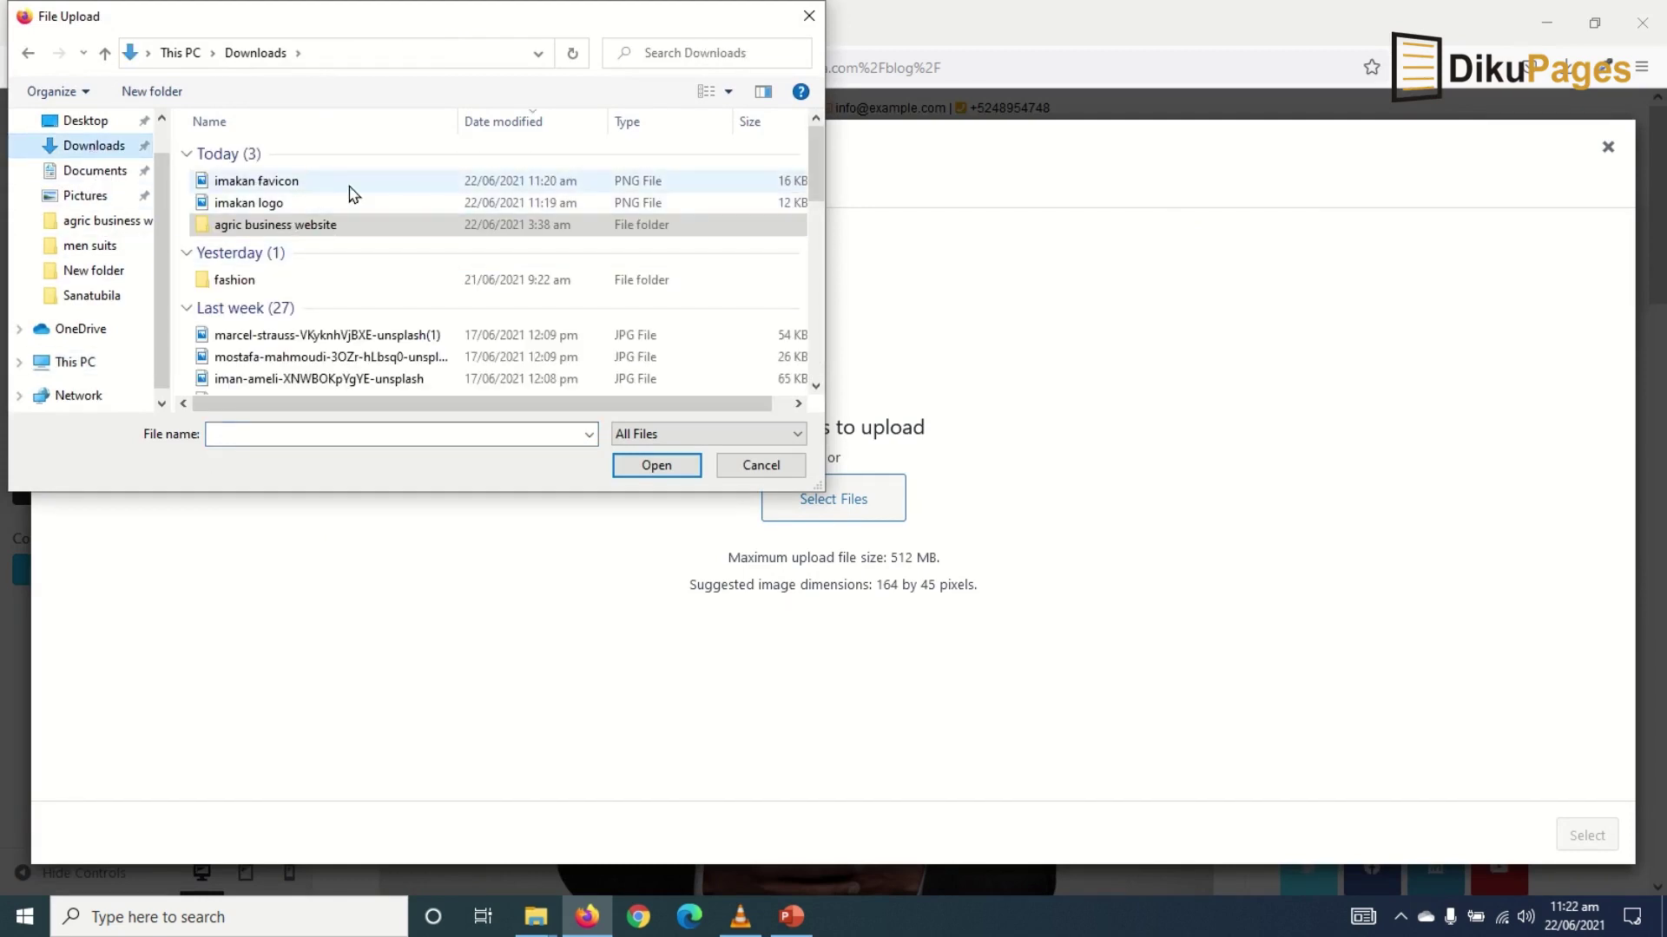
pyautogui.click(253, 205)
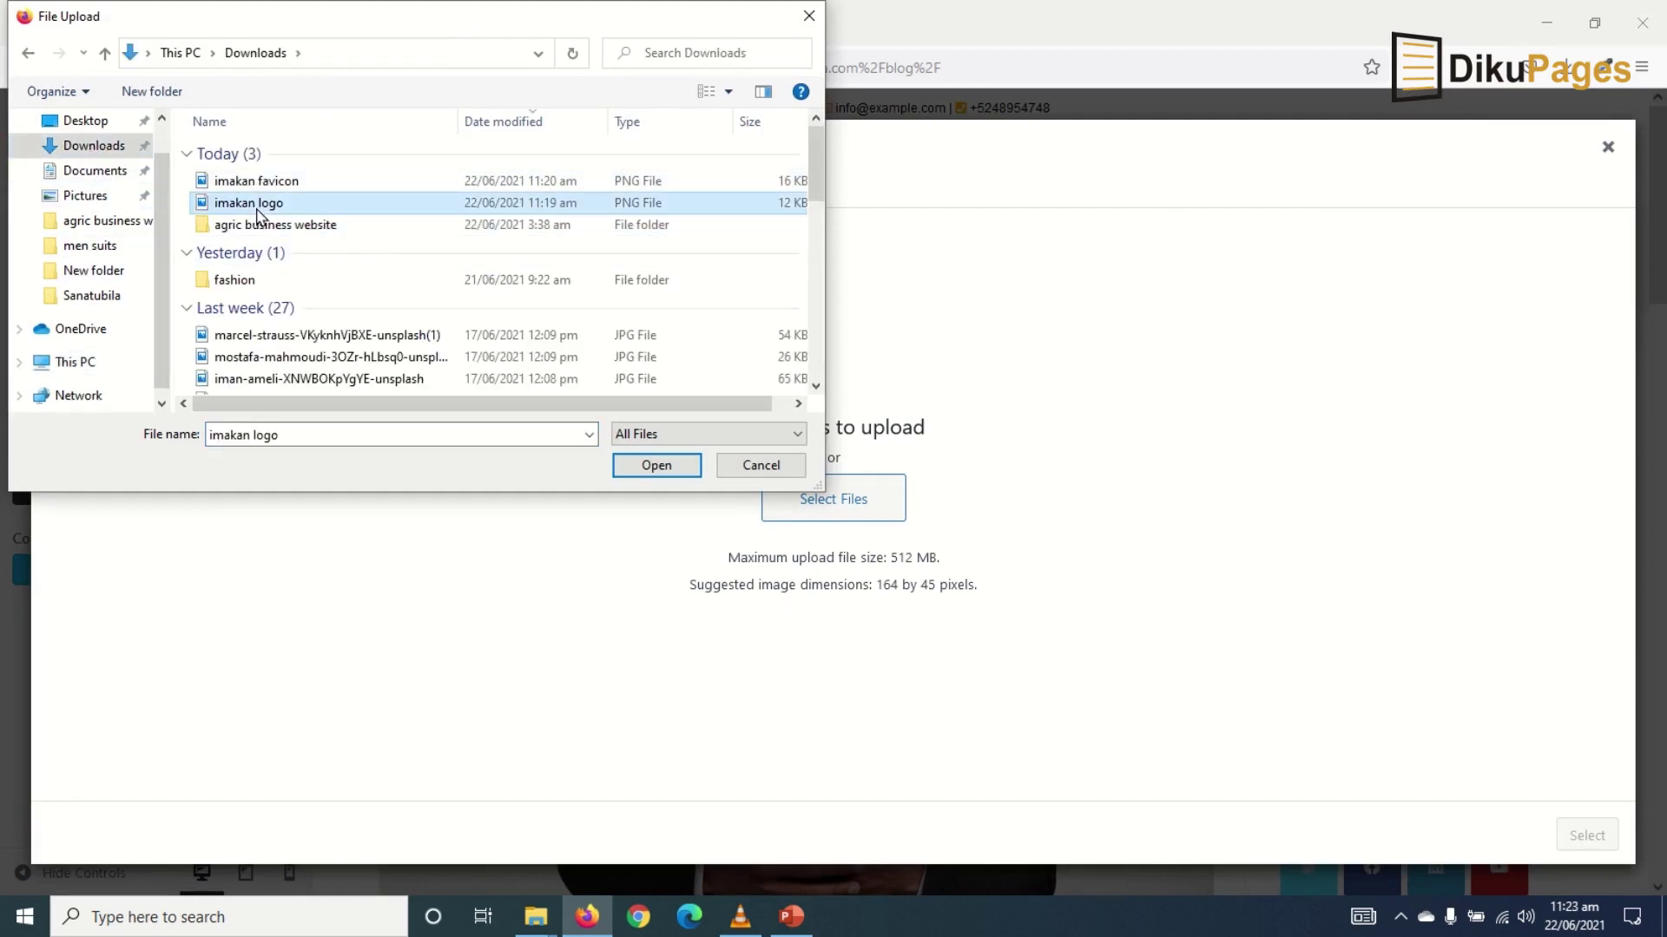
pyautogui.click(654, 466)
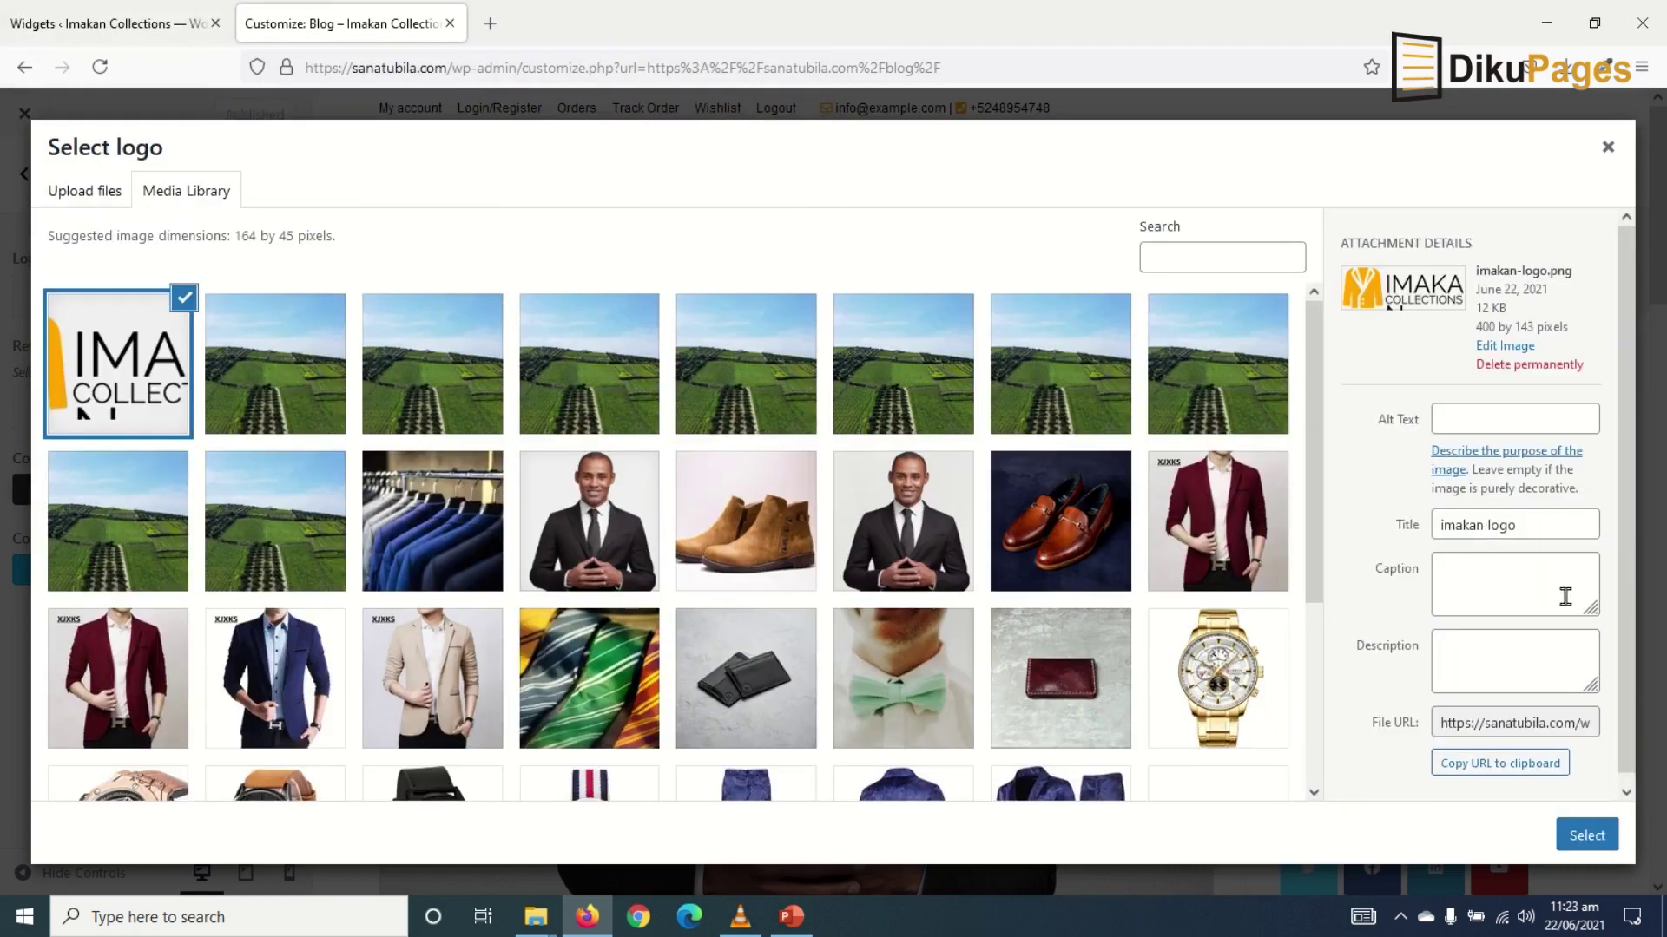
# Copy the image's title "imakan logo" into its alt text and apply the image as the header logo without cropping.
pyautogui.moveTo(1526, 522); pyautogui.dragTo(1369, 508)
pyautogui.hotkey('ctrl', 'c')
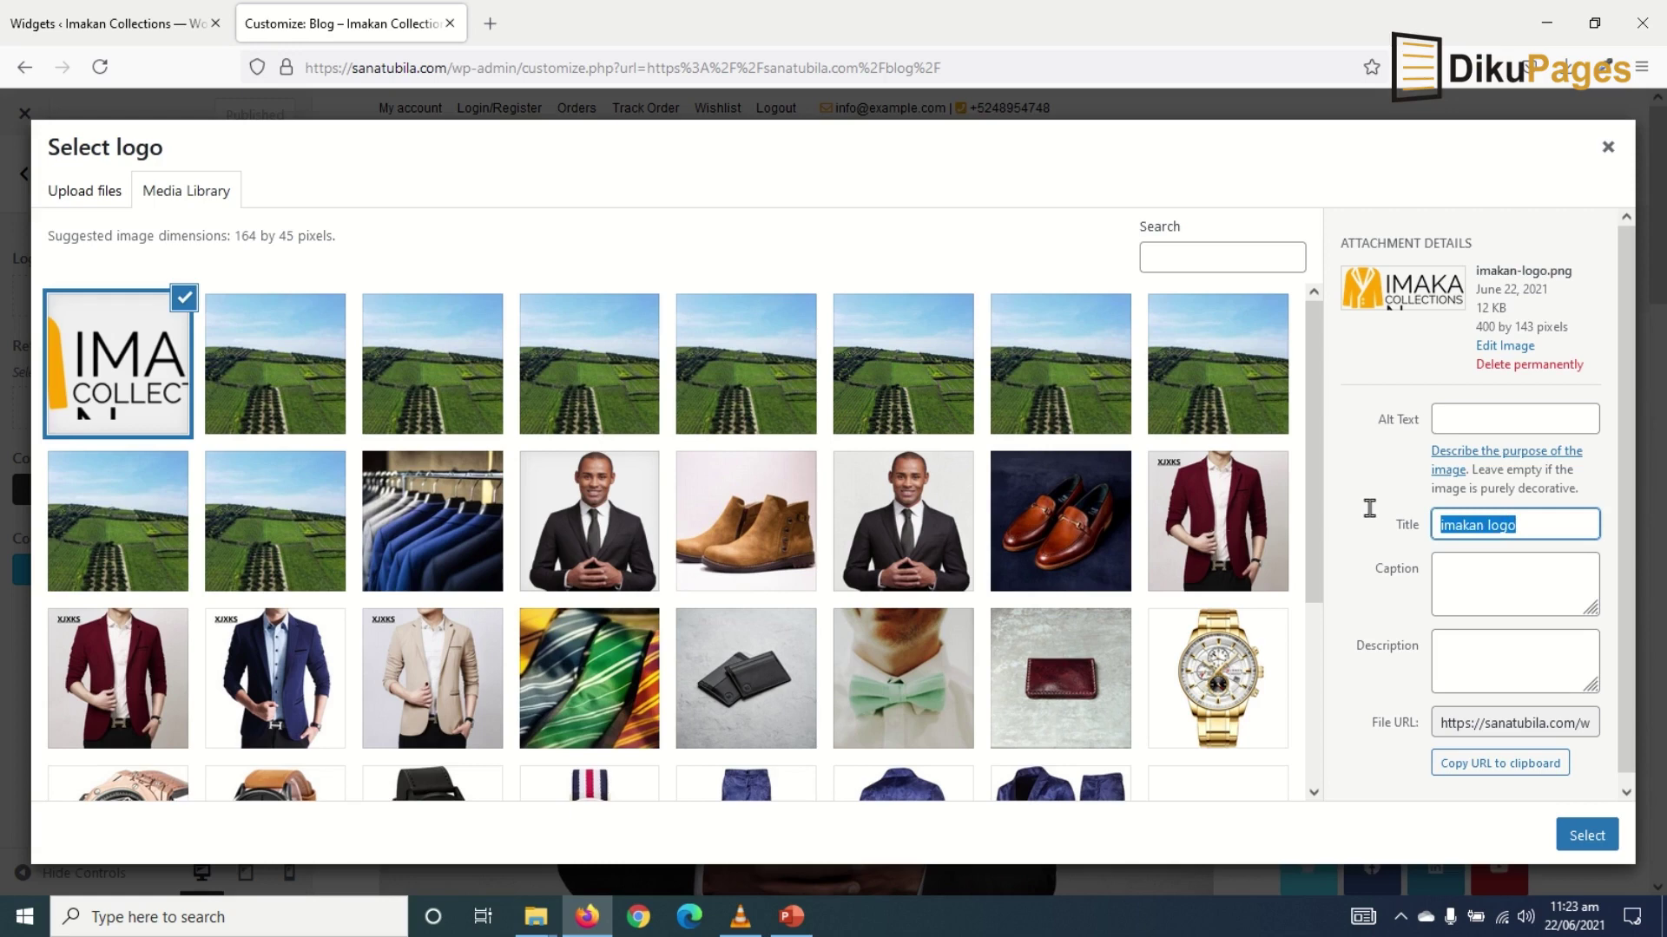
pyautogui.click(1535, 423)
pyautogui.hotkey('ctrl', 'v')
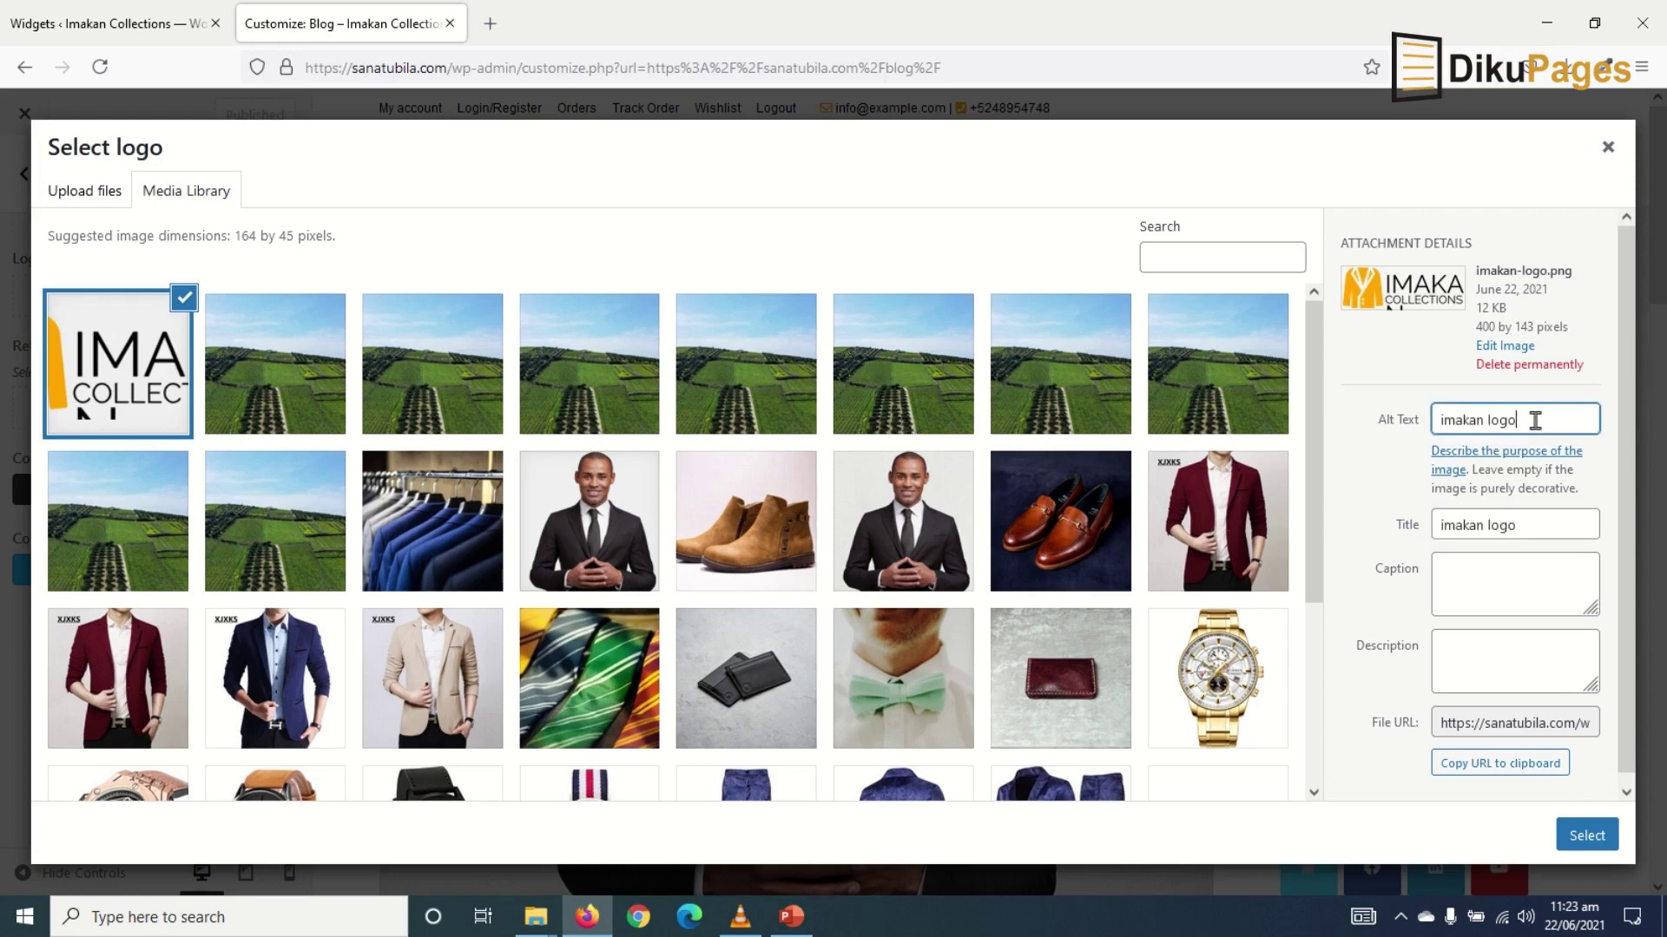
pyautogui.click(1530, 526)
pyautogui.click(1584, 835)
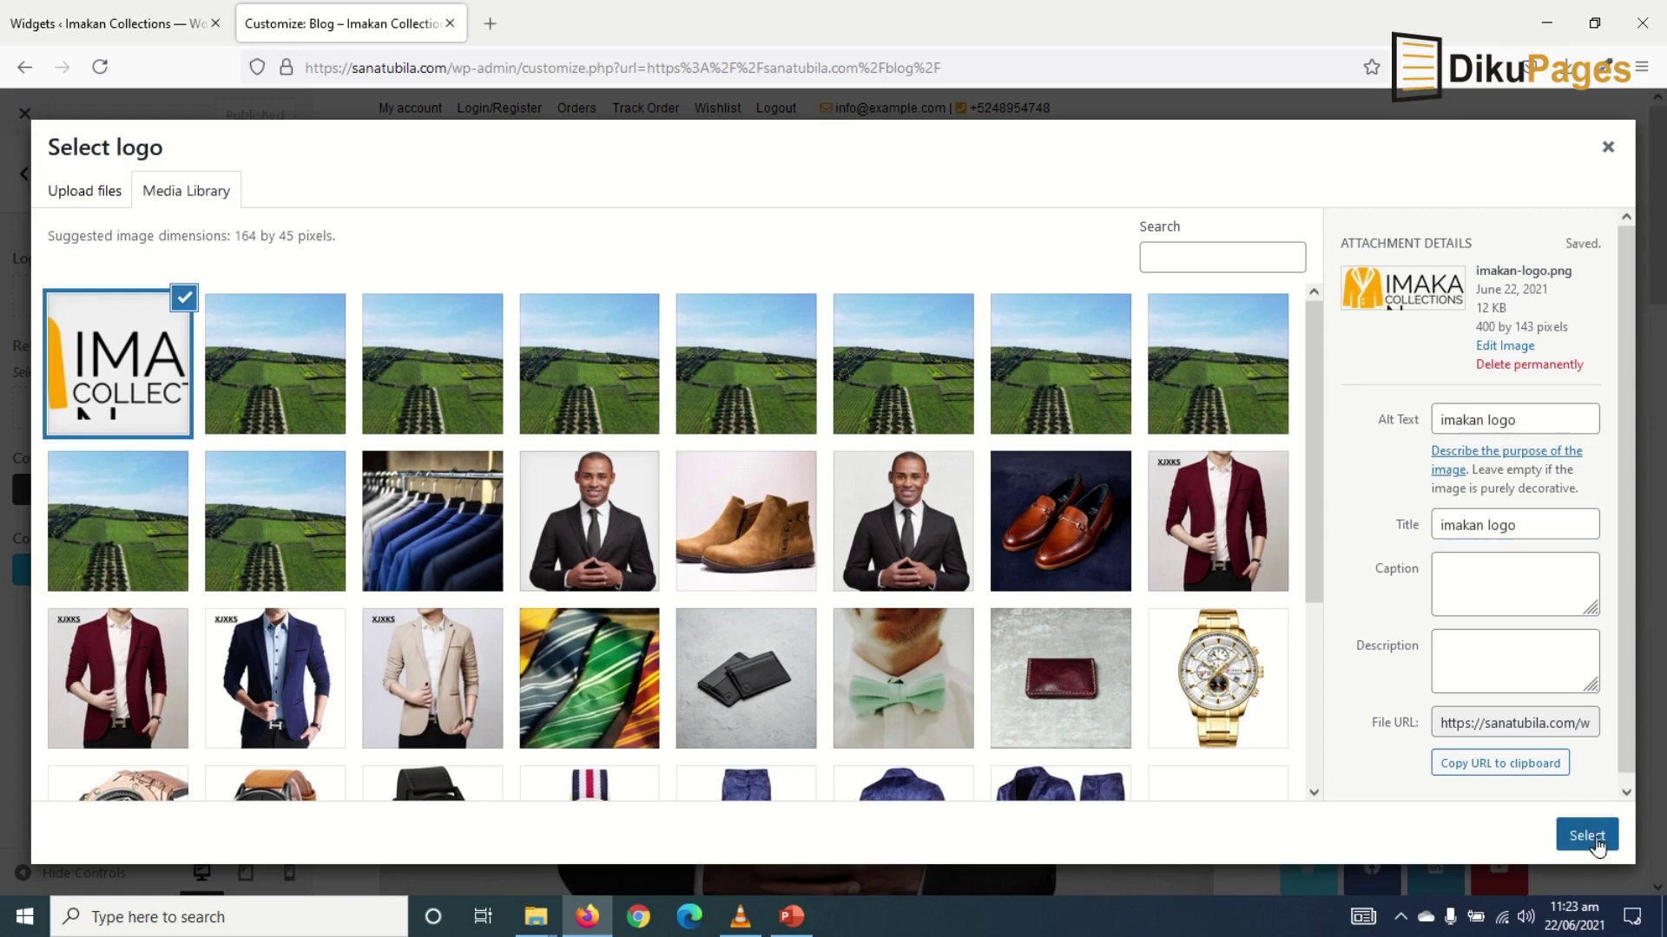
pyautogui.click(1434, 838)
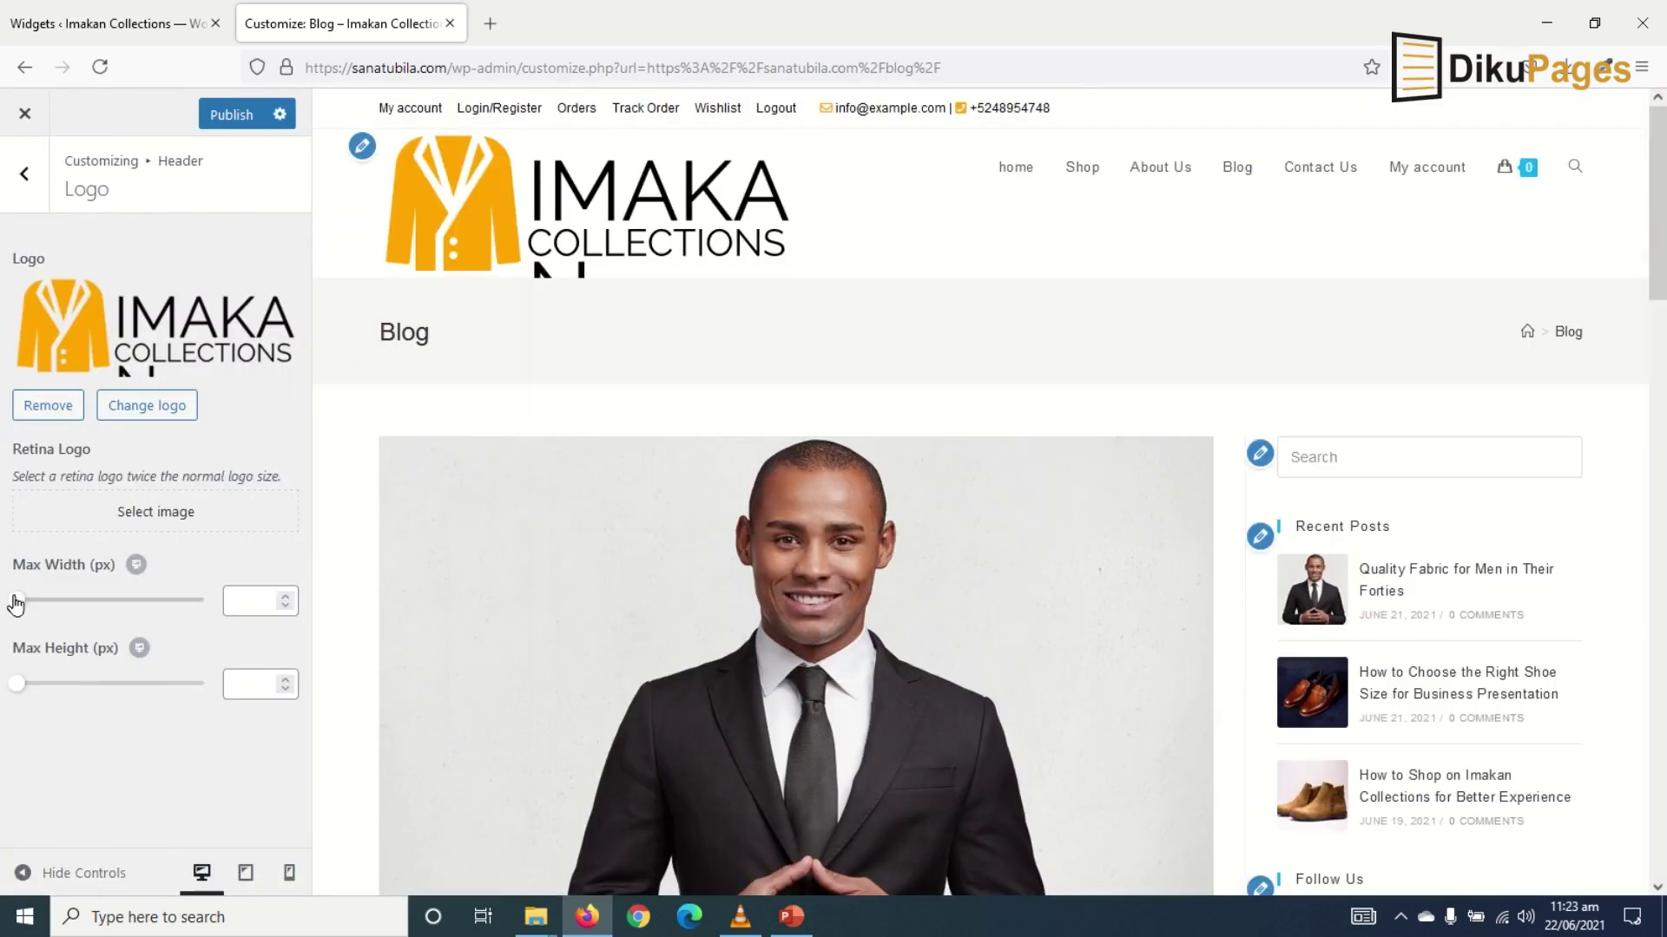
# Set the header logo's maximum width to 120 px.
pyautogui.moveTo(16, 604); pyautogui.dragTo(29, 601)
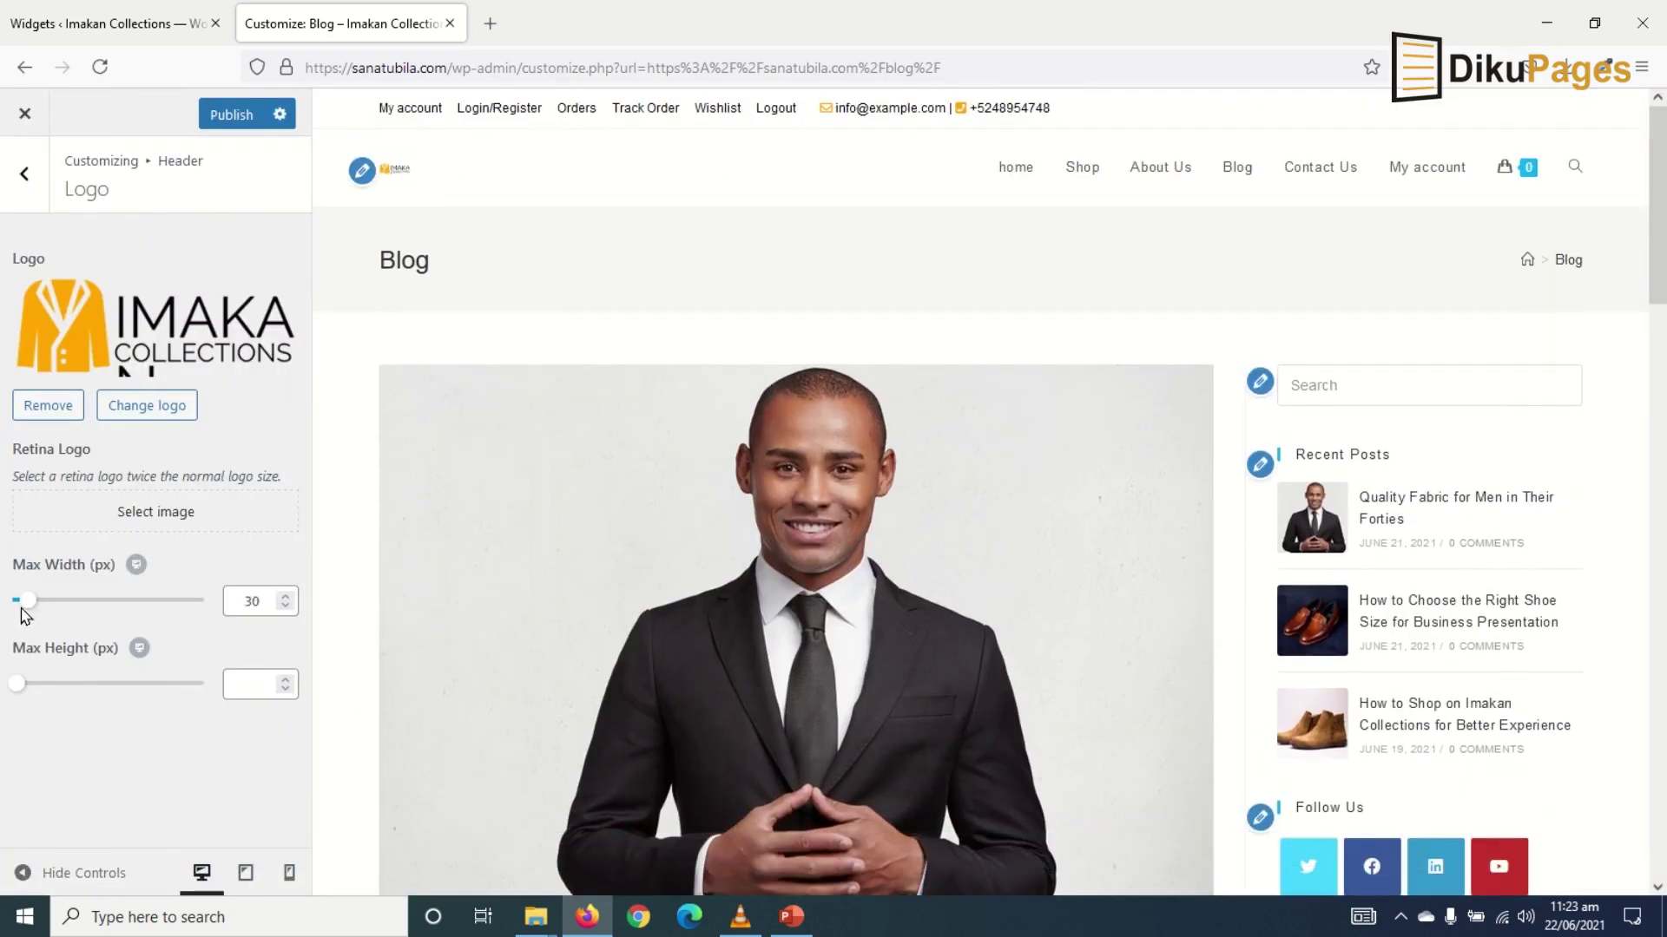
pyautogui.click(264, 602)
pyautogui.press('BackSpace')
pyautogui.press('BackSpace')
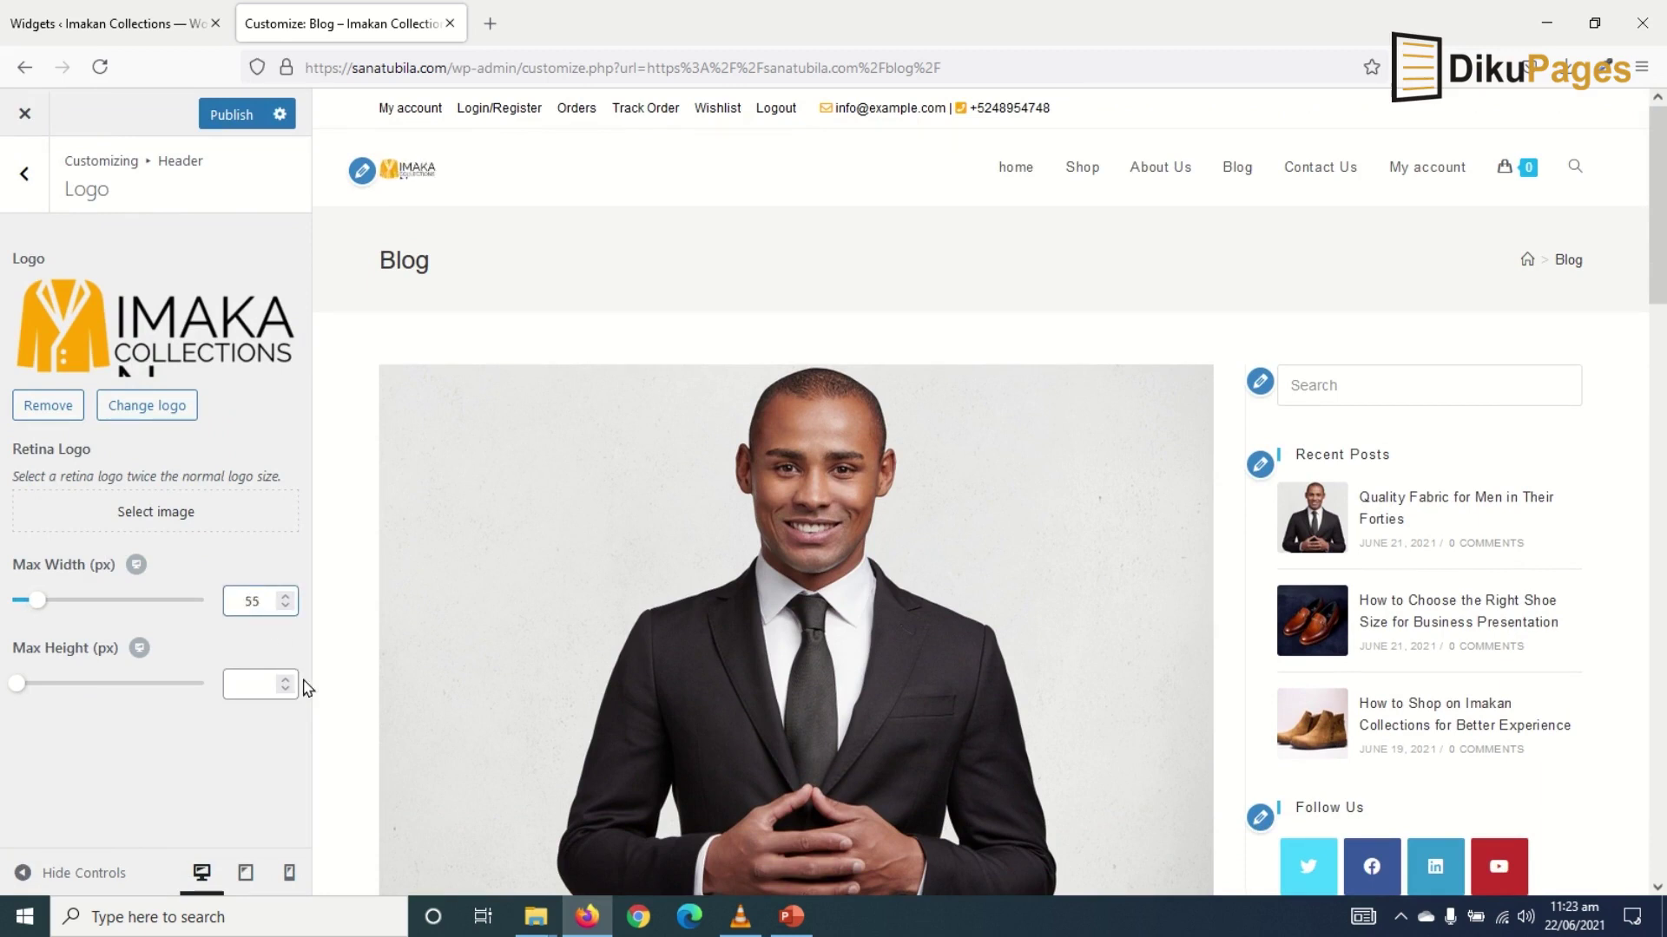
pyautogui.write('115')
pyautogui.press('BackSpace')
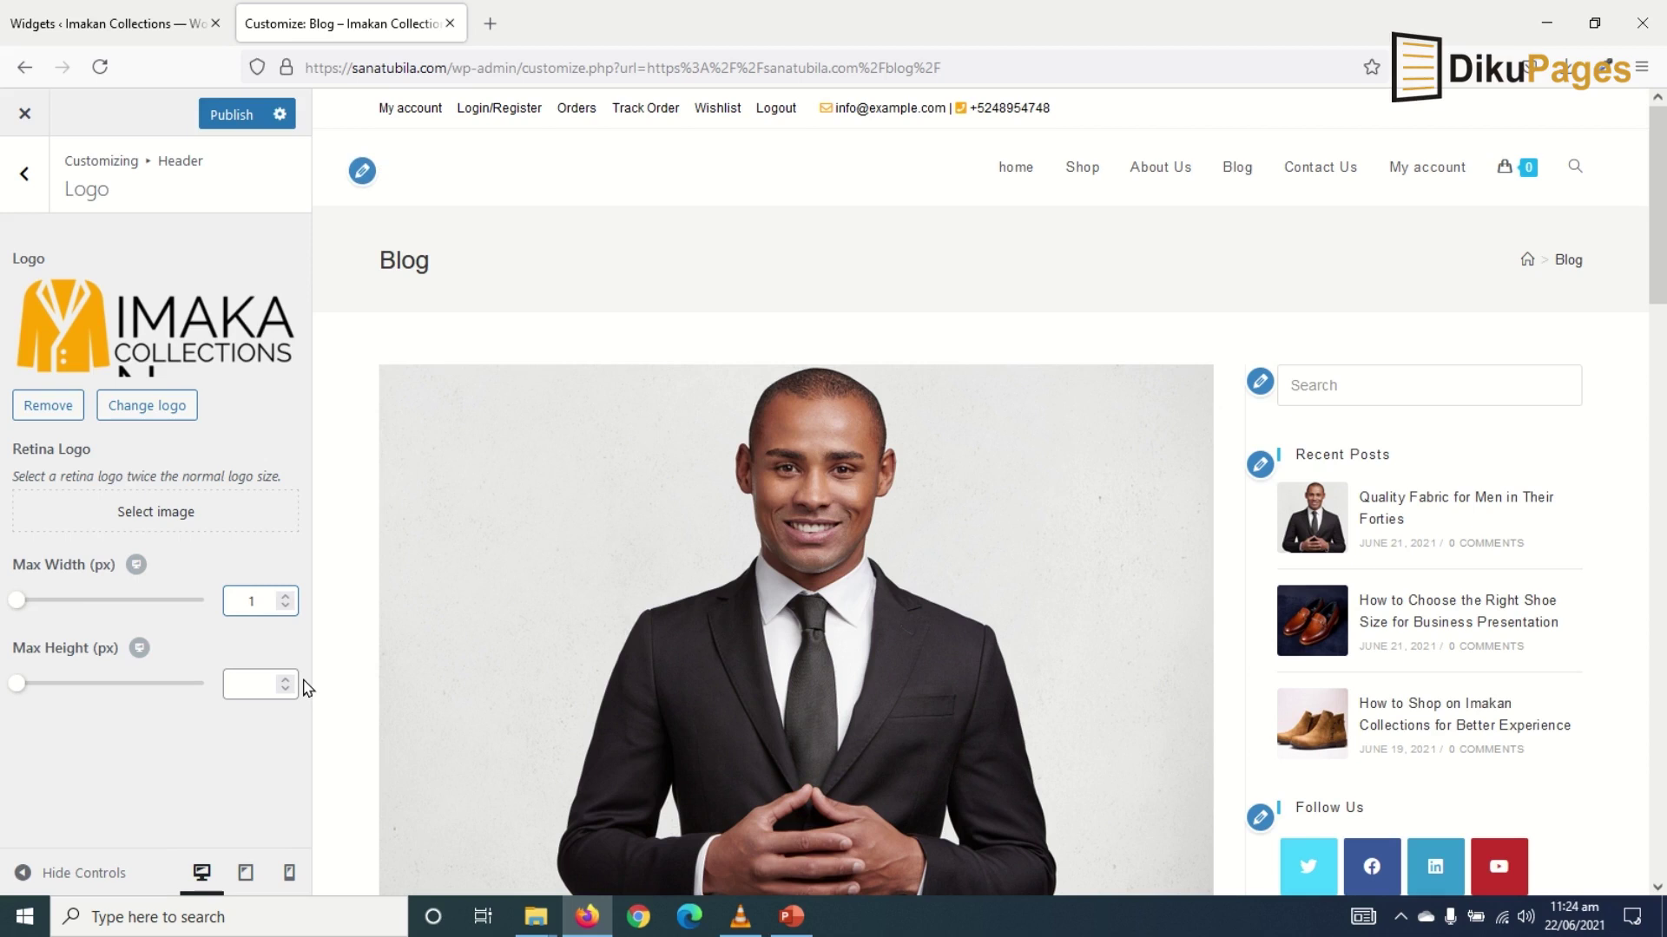
pyautogui.write('20')
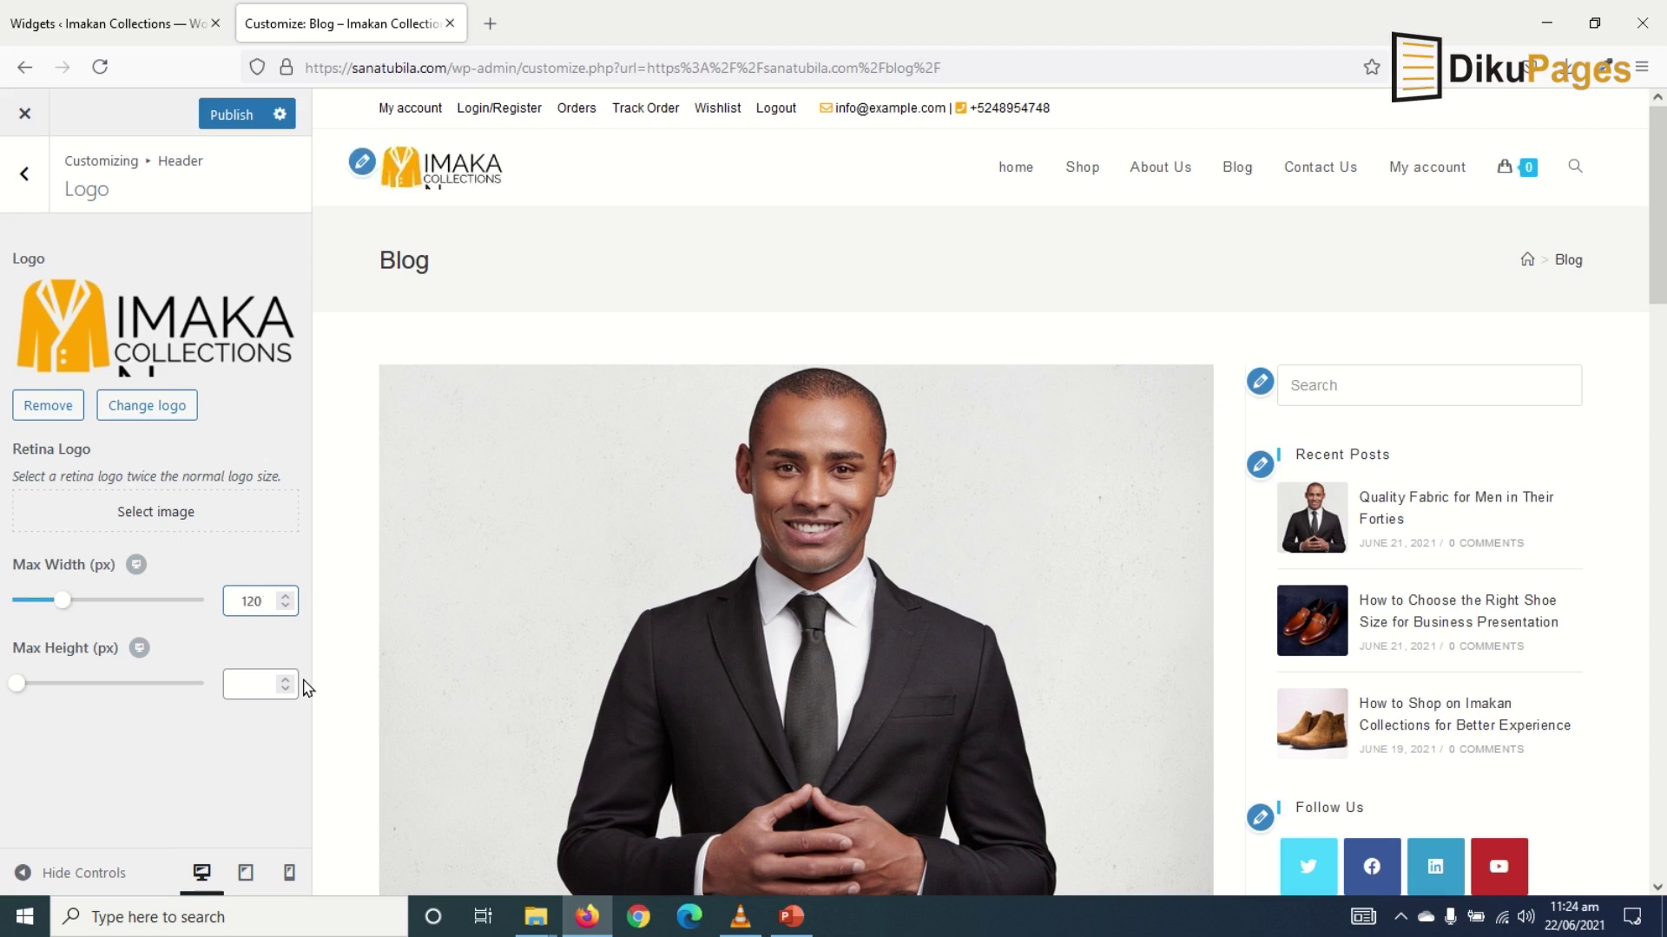
pyautogui.click(171, 797)
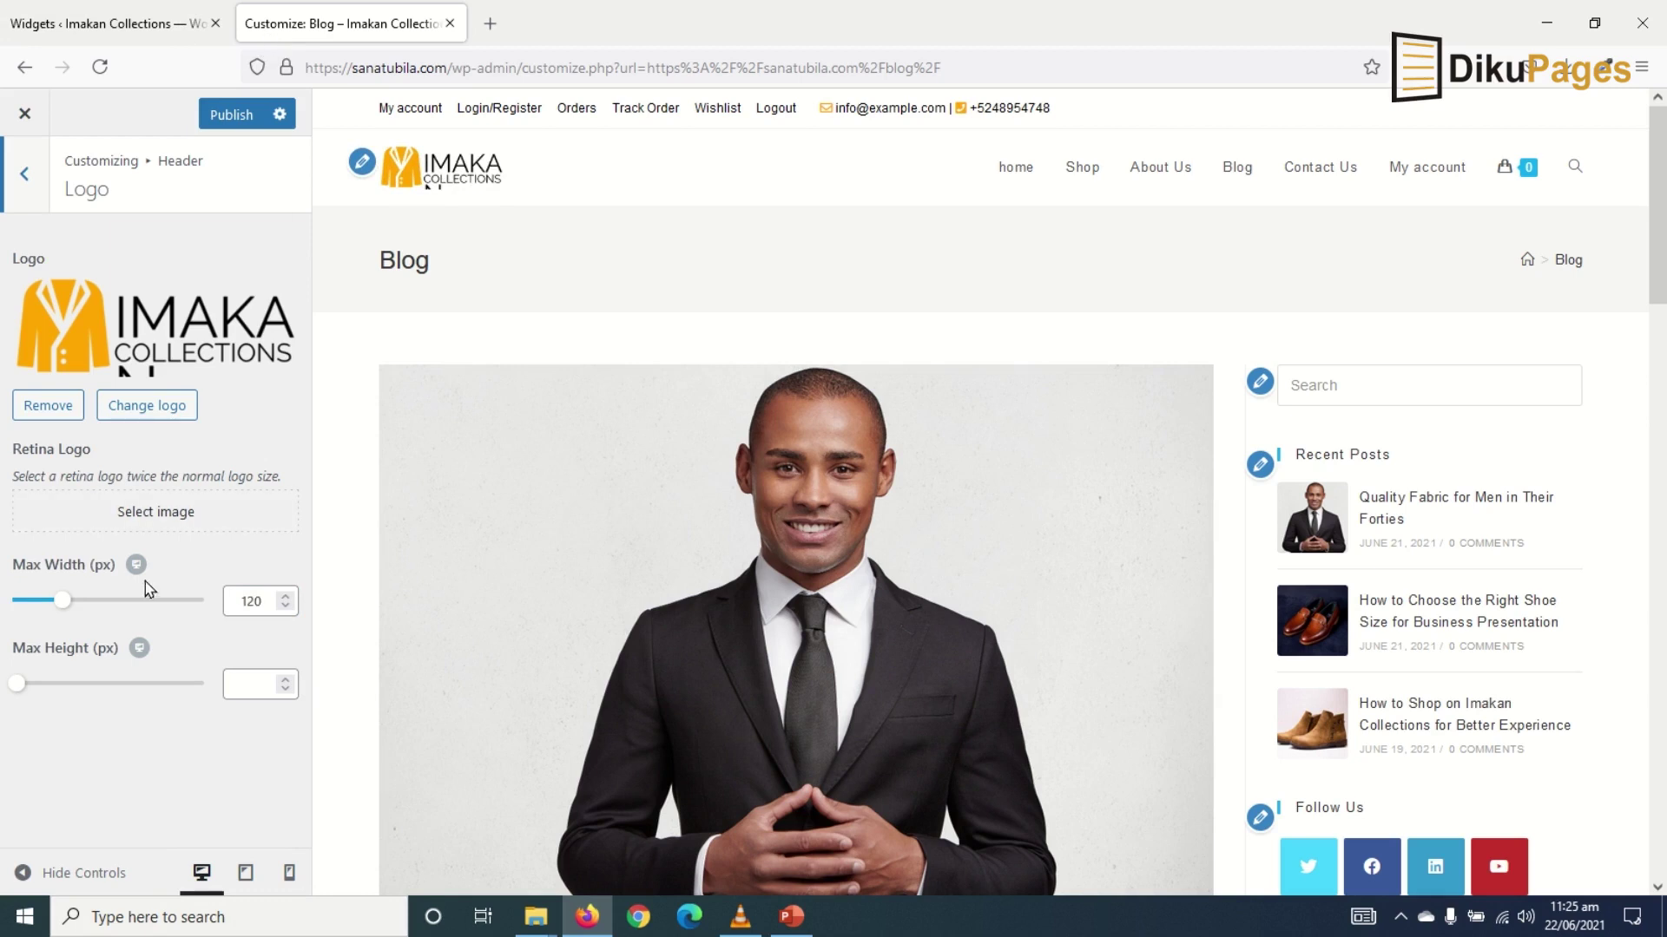
# Open the Site Identity settings and upload the "imakan favicon" file from Downloads for the site icon.
pyautogui.click(14, 190)
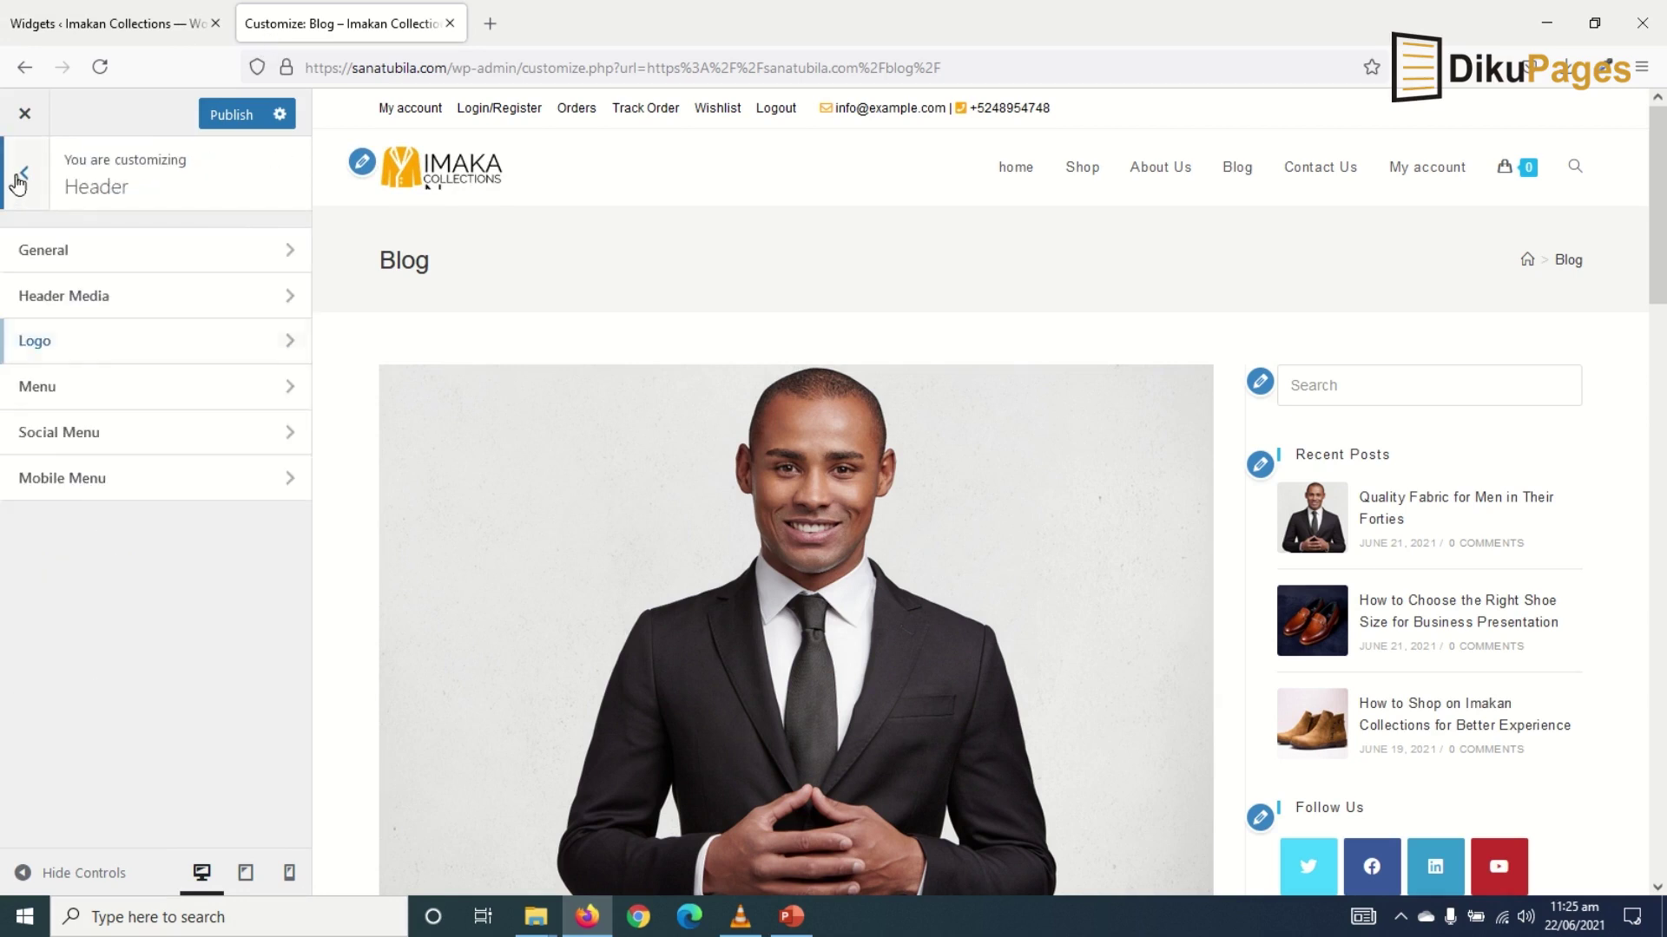
pyautogui.click(18, 178)
pyautogui.click(58, 276)
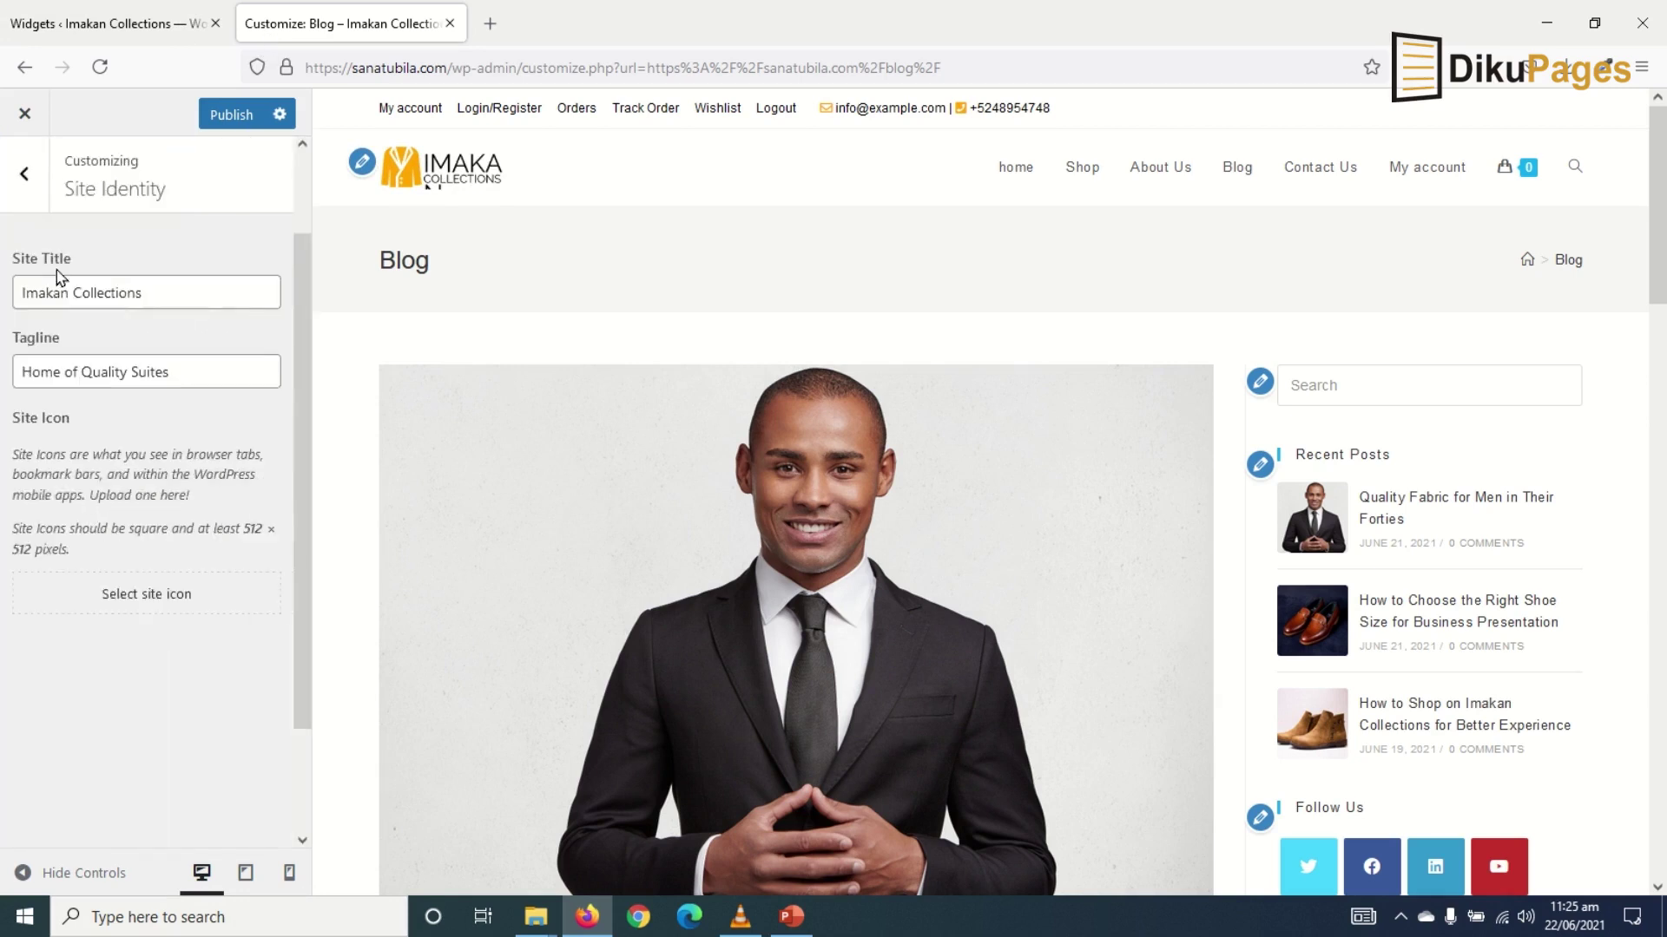
pyautogui.click(165, 596)
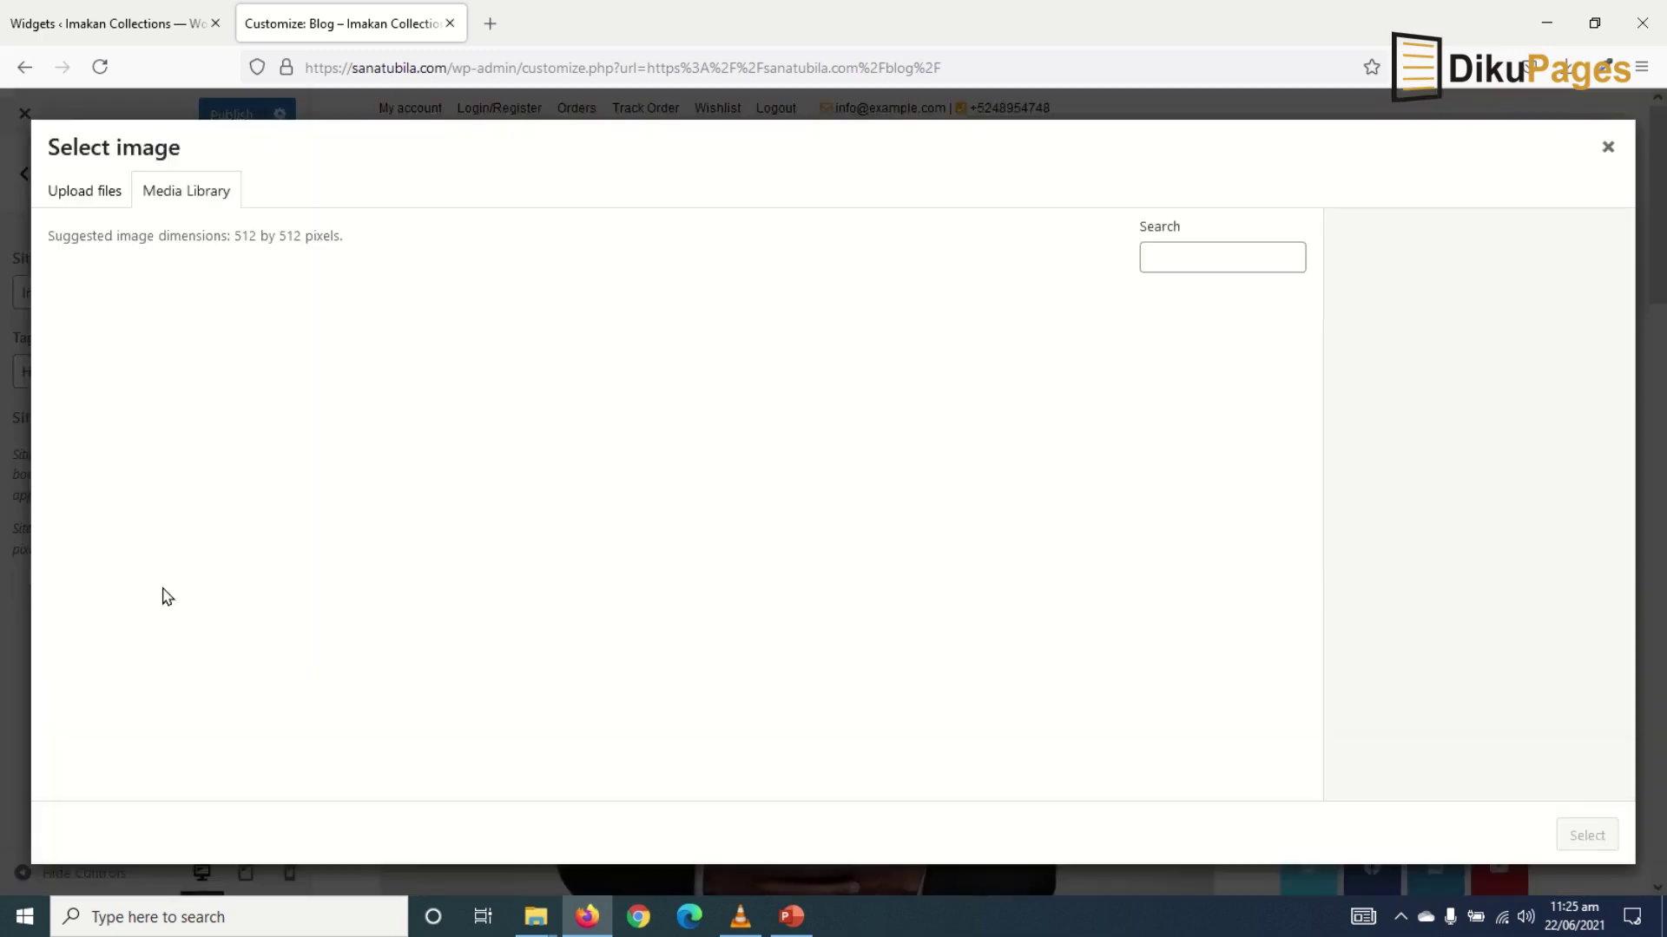
pyautogui.click(76, 191)
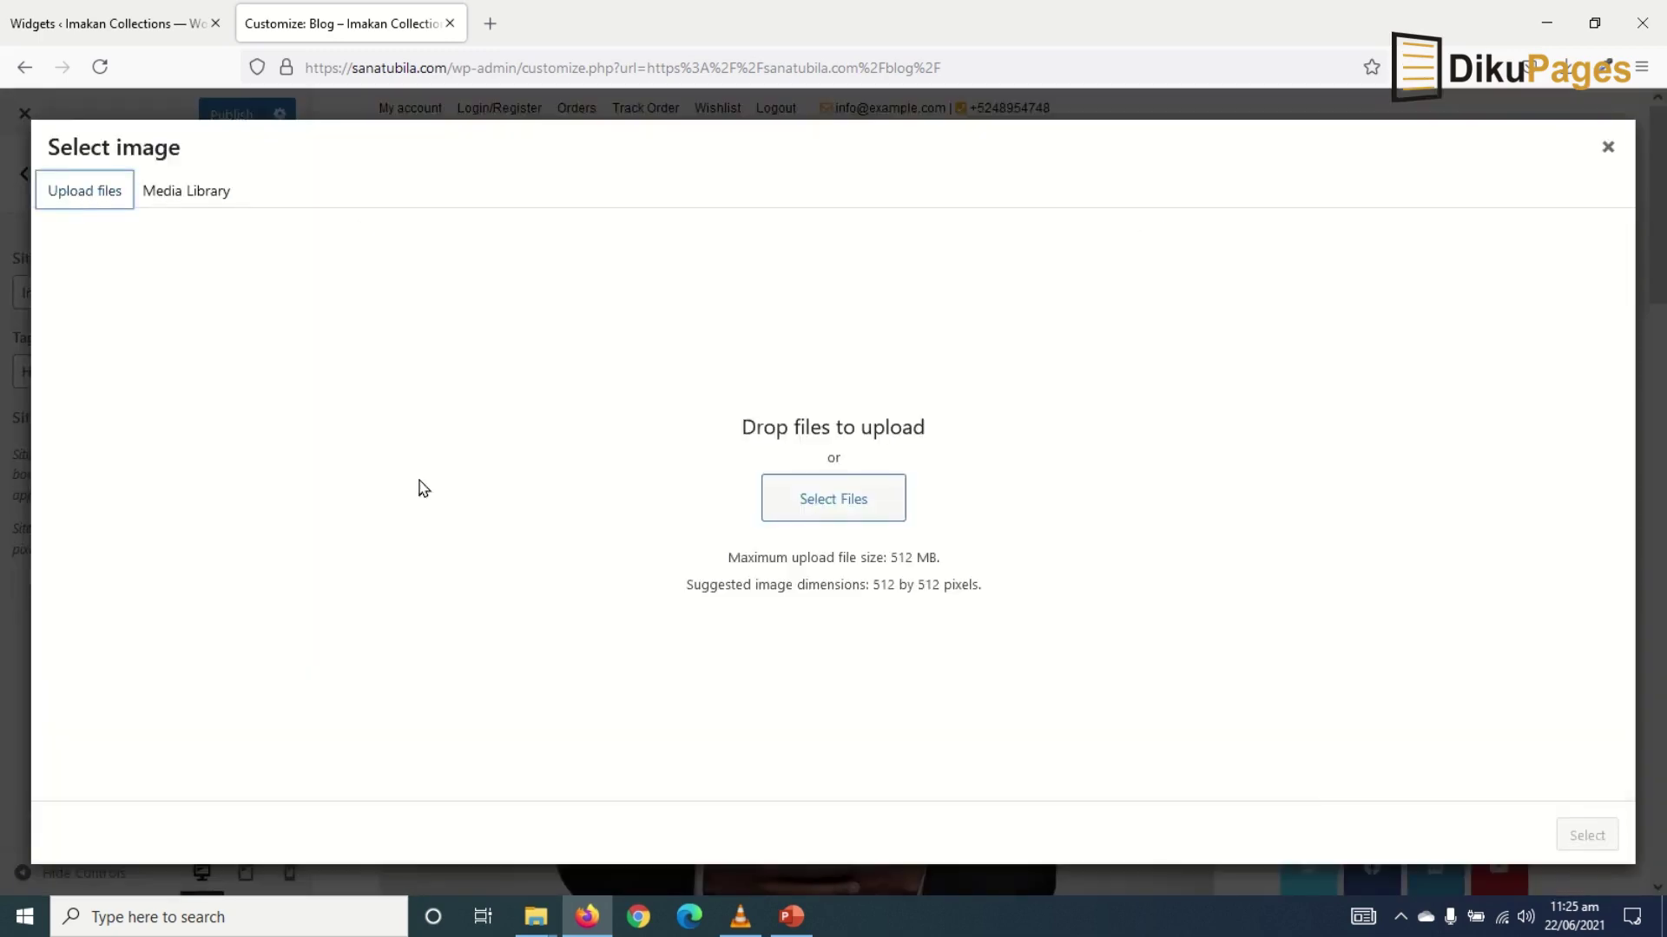
pyautogui.click(816, 519)
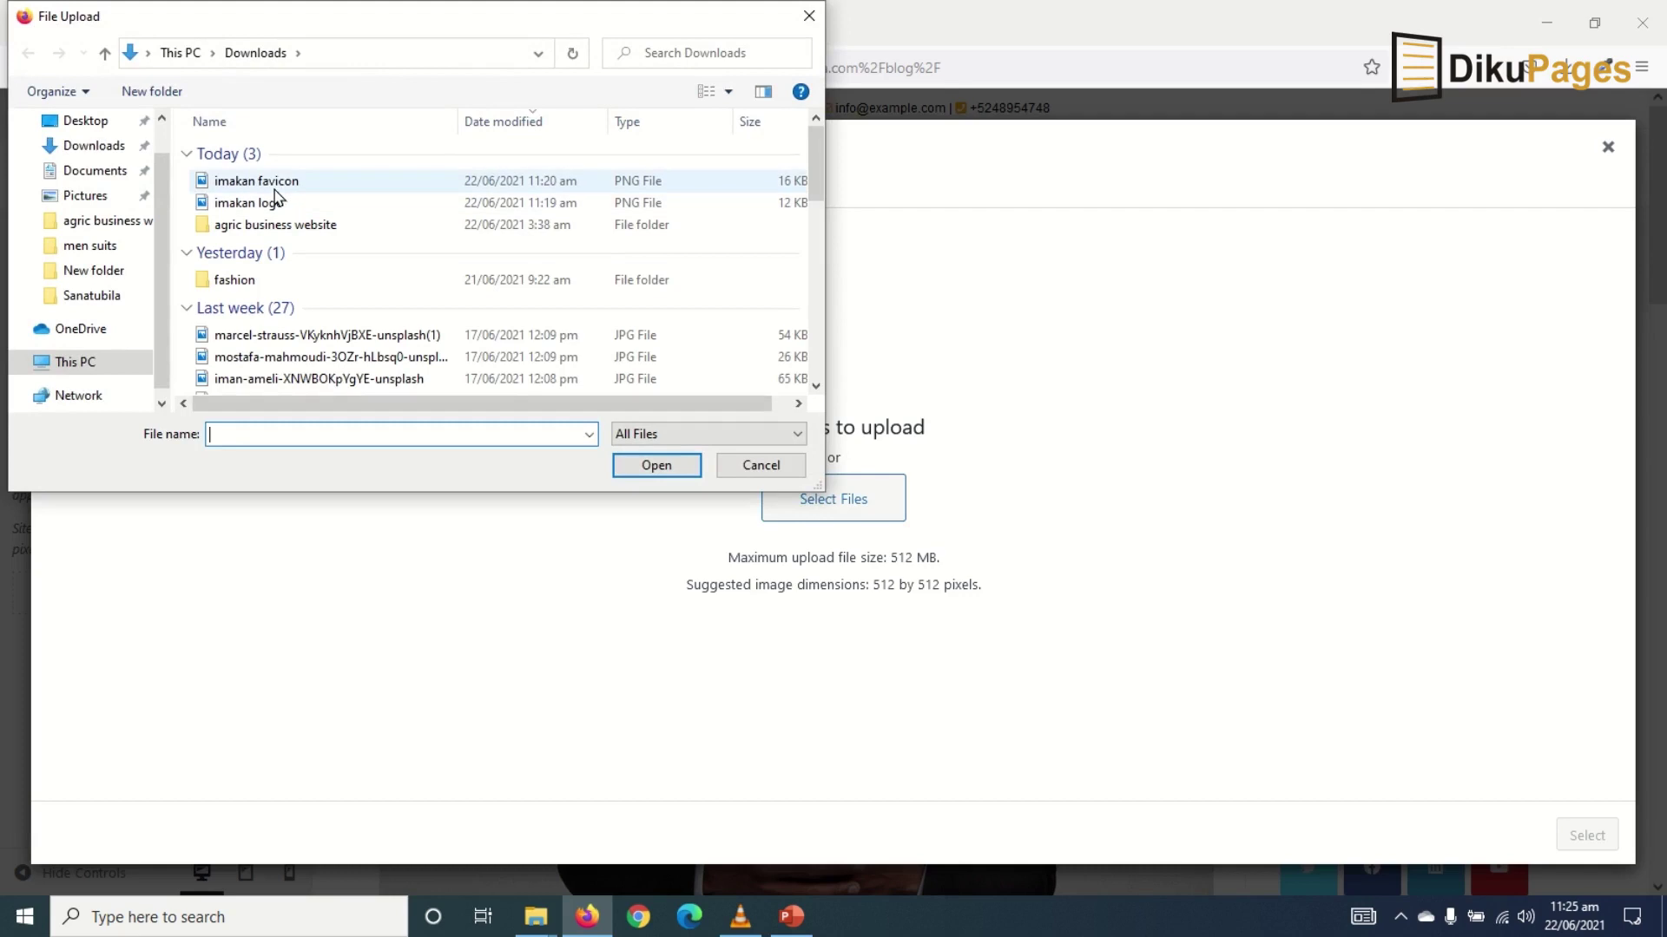
pyautogui.click(270, 182)
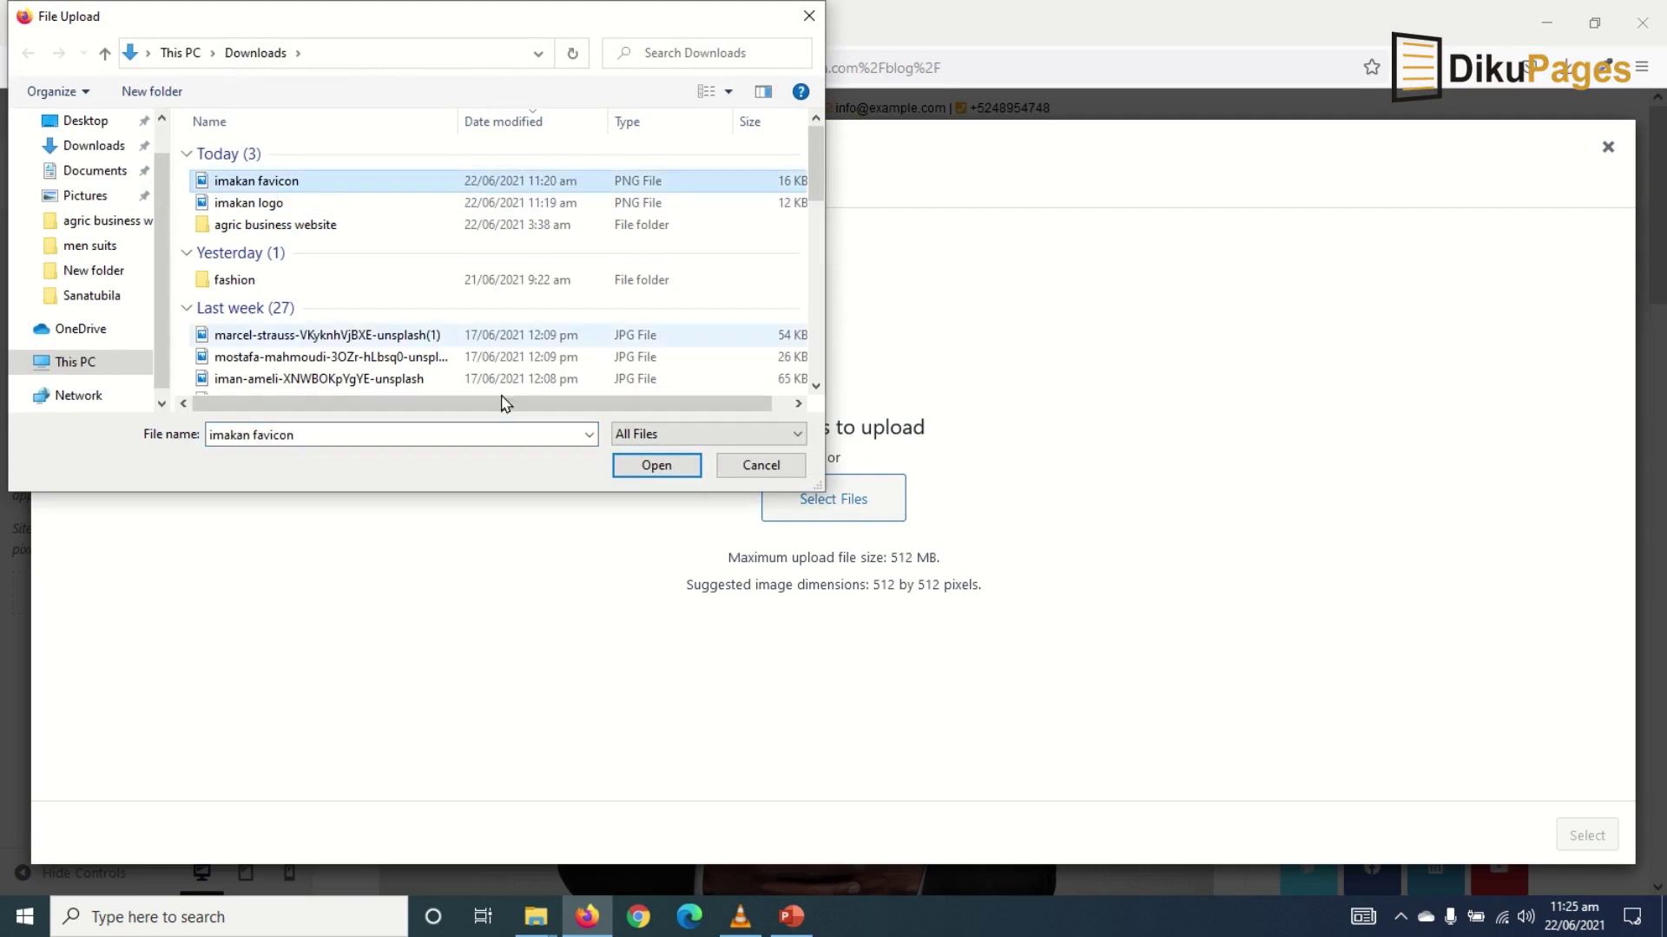
pyautogui.click(651, 467)
# Set both the alt text and the title of the uploaded favicon image to "imakan logo".
pyautogui.click(1511, 444)
pyautogui.write('imakan logo')
pyautogui.click(1567, 547)
pyautogui.hotkey('ctrl', 'a')
pyautogui.write('imakan logo')
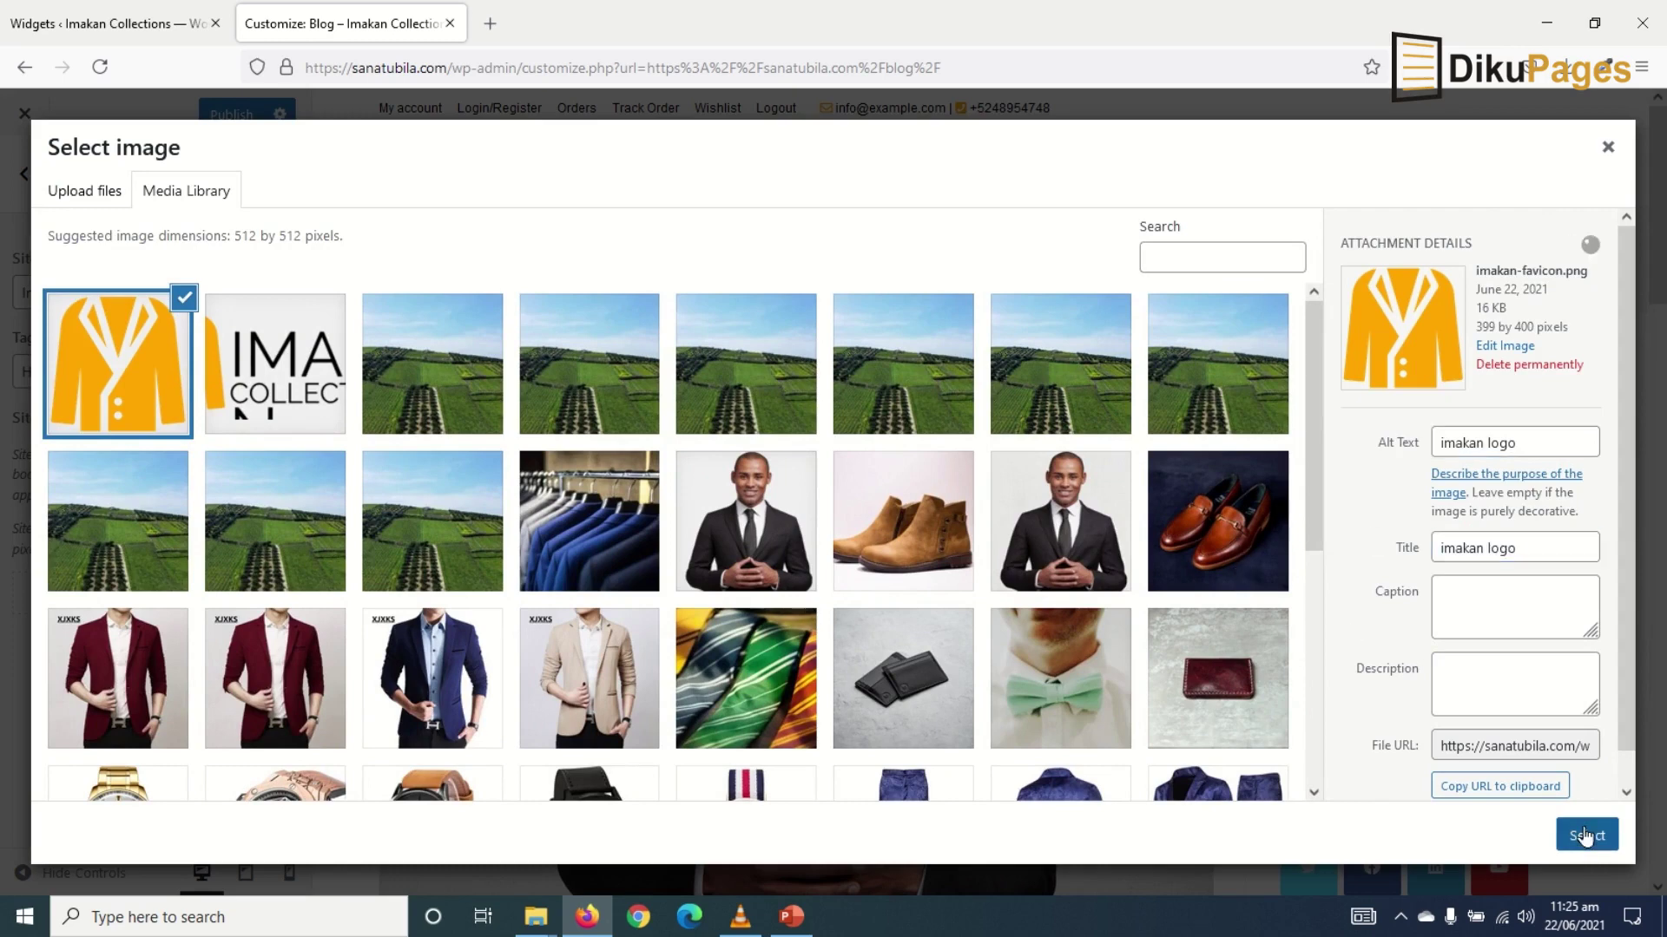
# Apply the jacket favicon image as the site icon and publish the customizer changes.
pyautogui.click(1587, 835)
pyautogui.click(1445, 838)
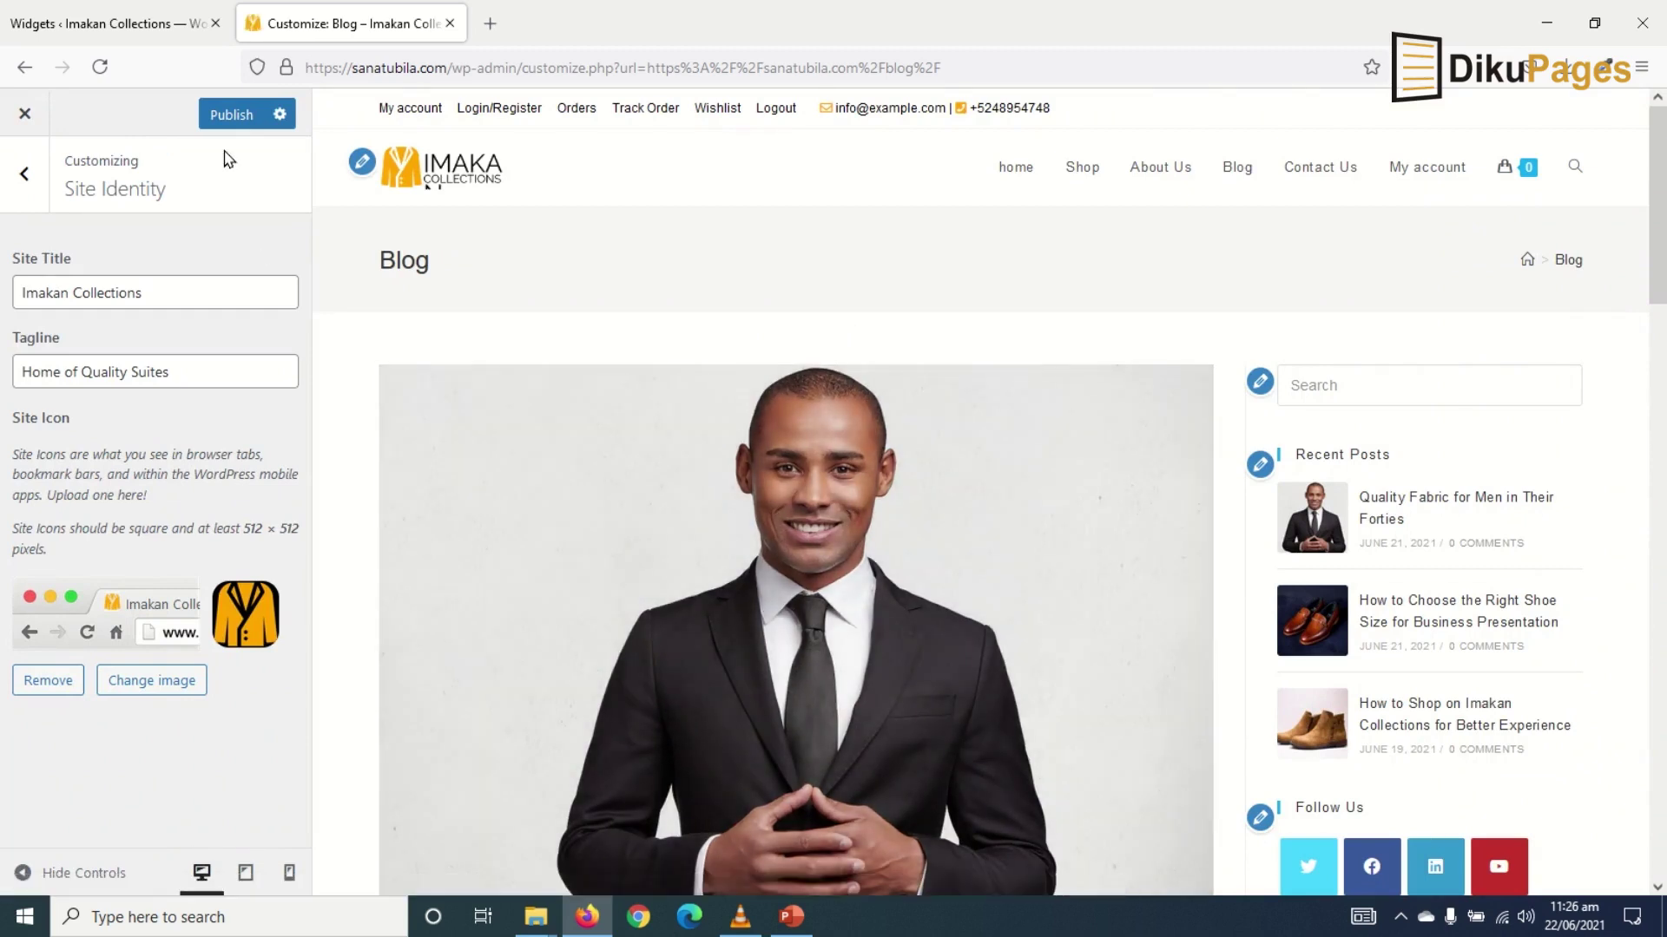
pyautogui.click(230, 125)
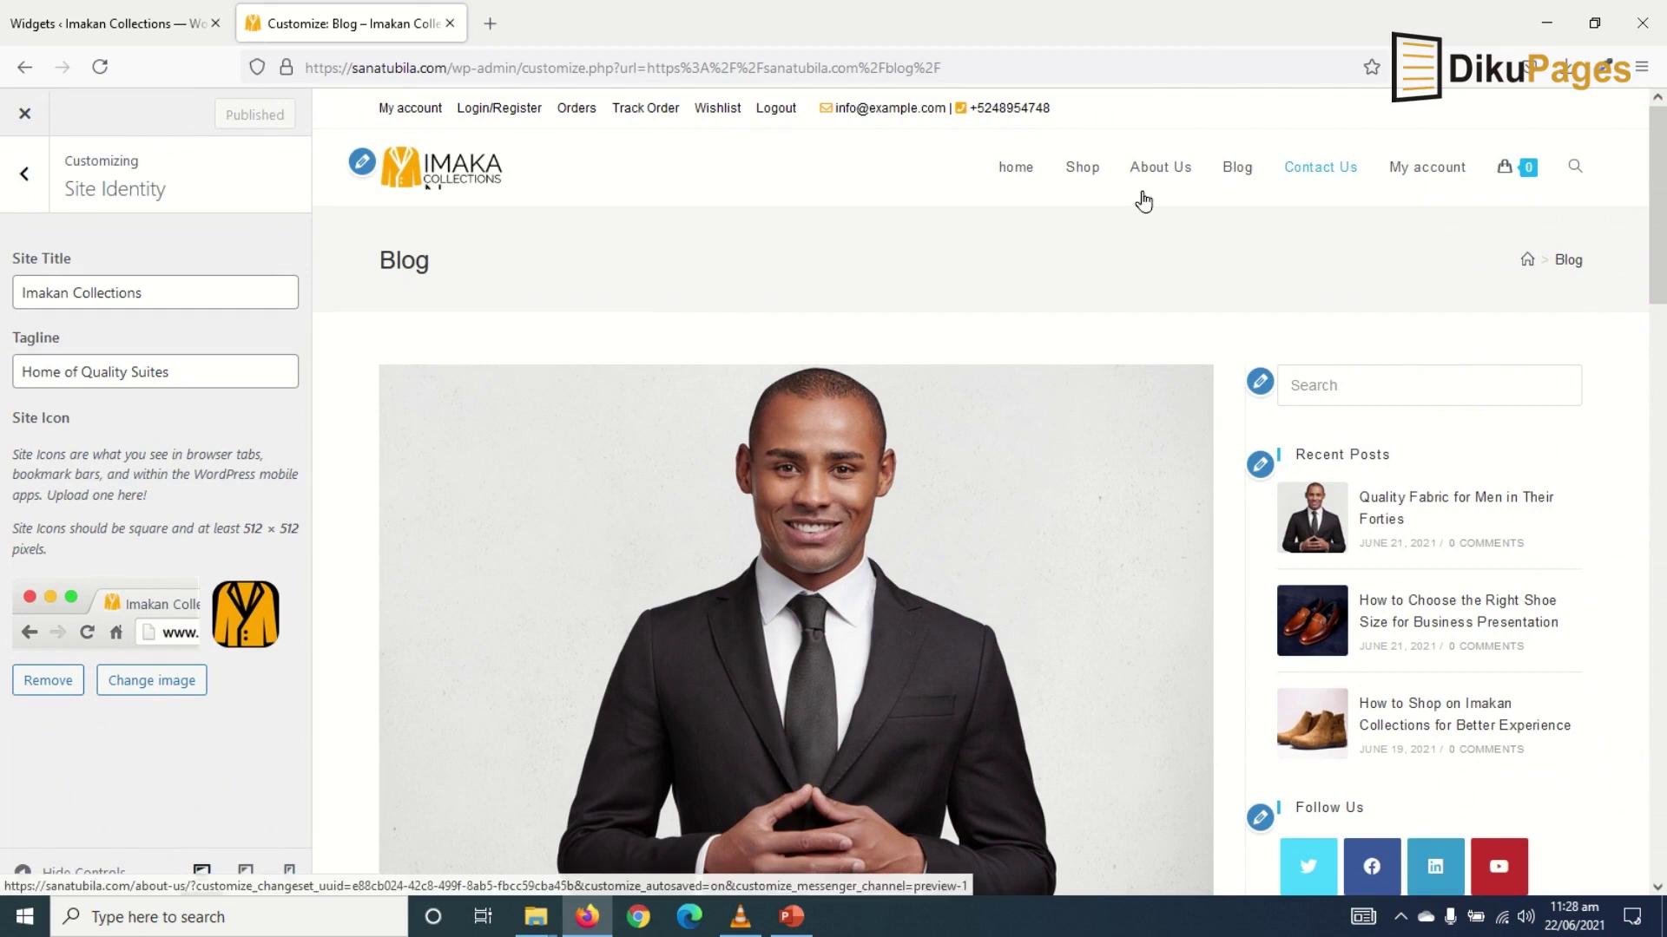
# Change the link color in the header's menu styling to black.
pyautogui.click(25, 178)
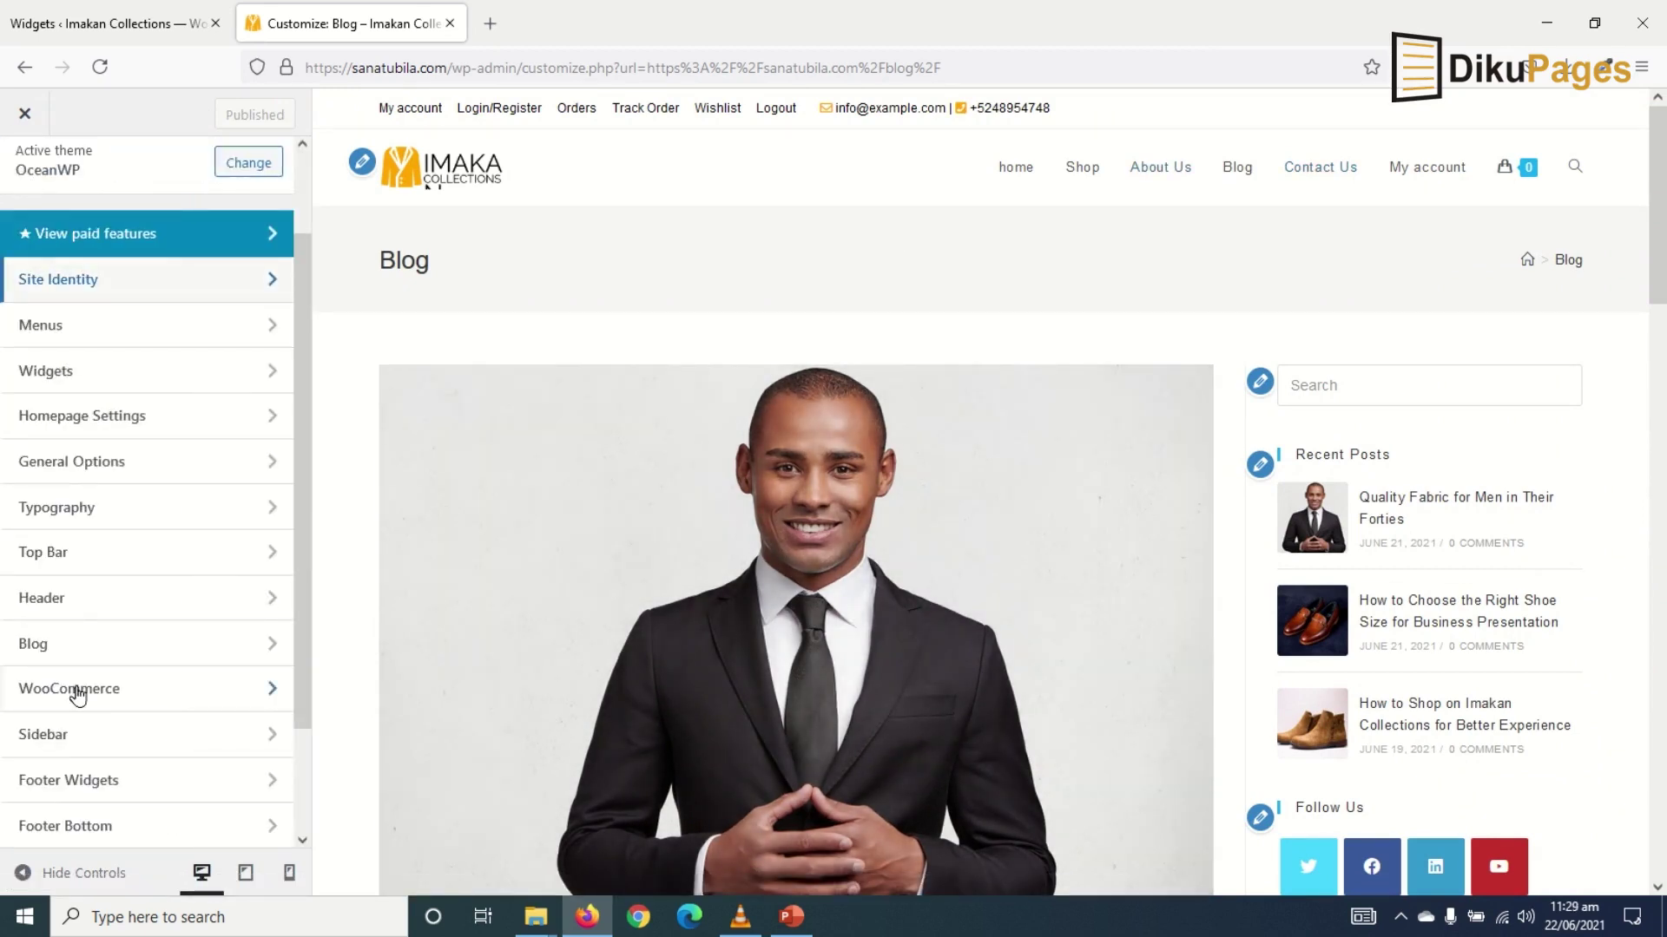
pyautogui.click(74, 607)
pyautogui.click(96, 385)
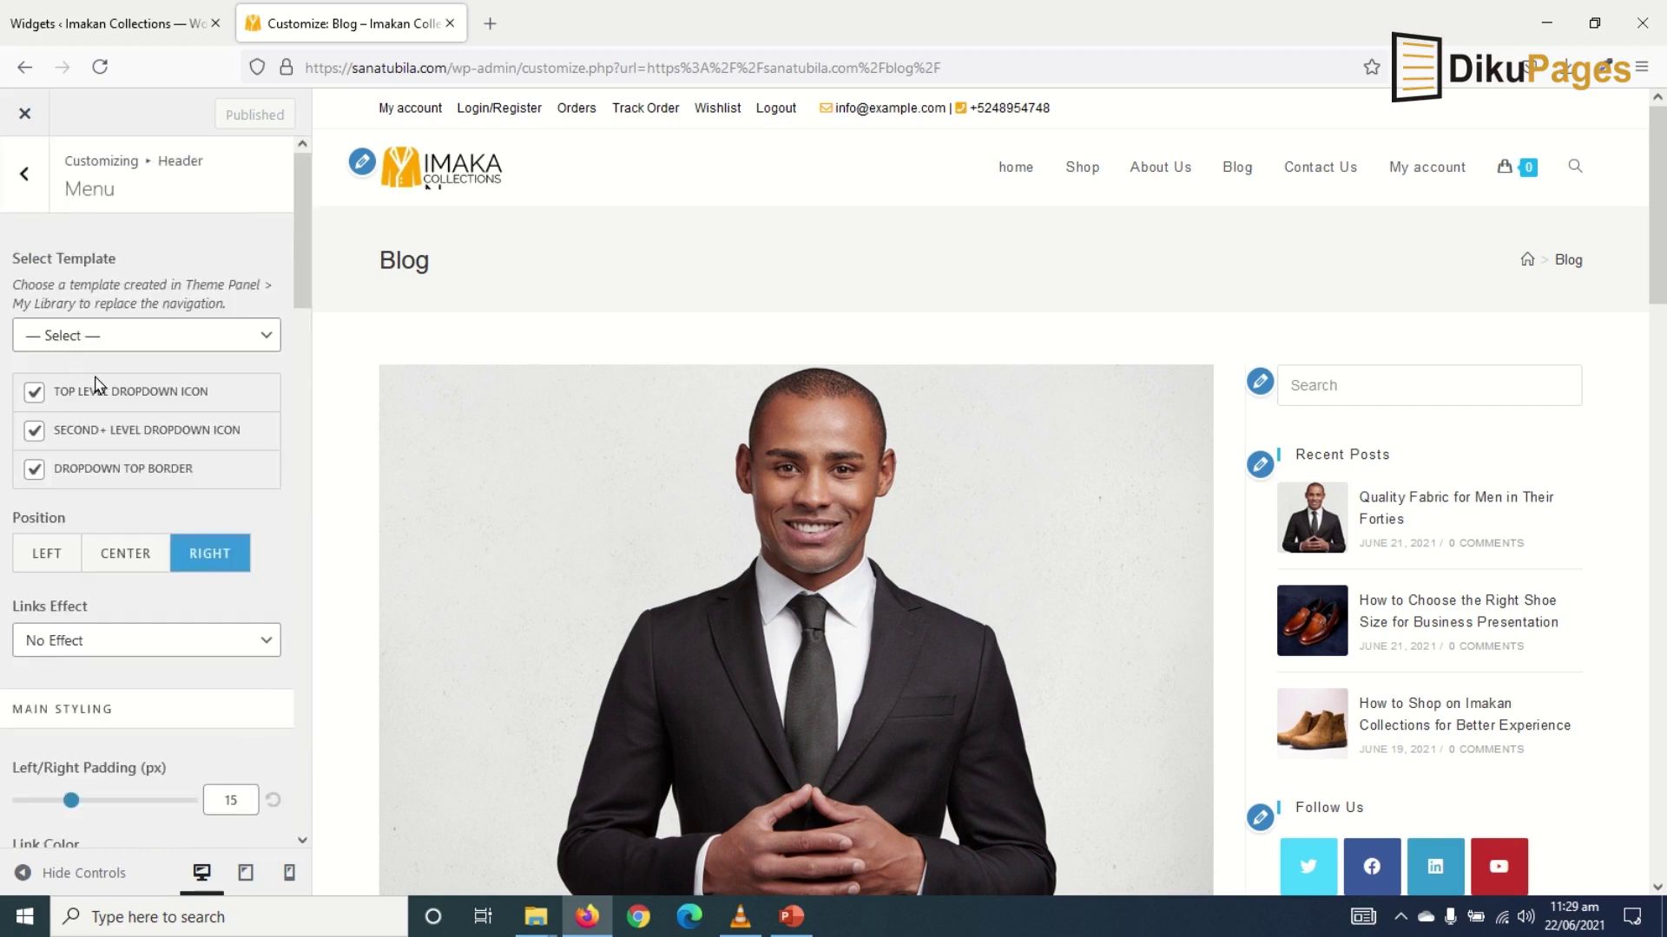
pyautogui.scroll(-5, 63, 349)
pyautogui.click(42, 351)
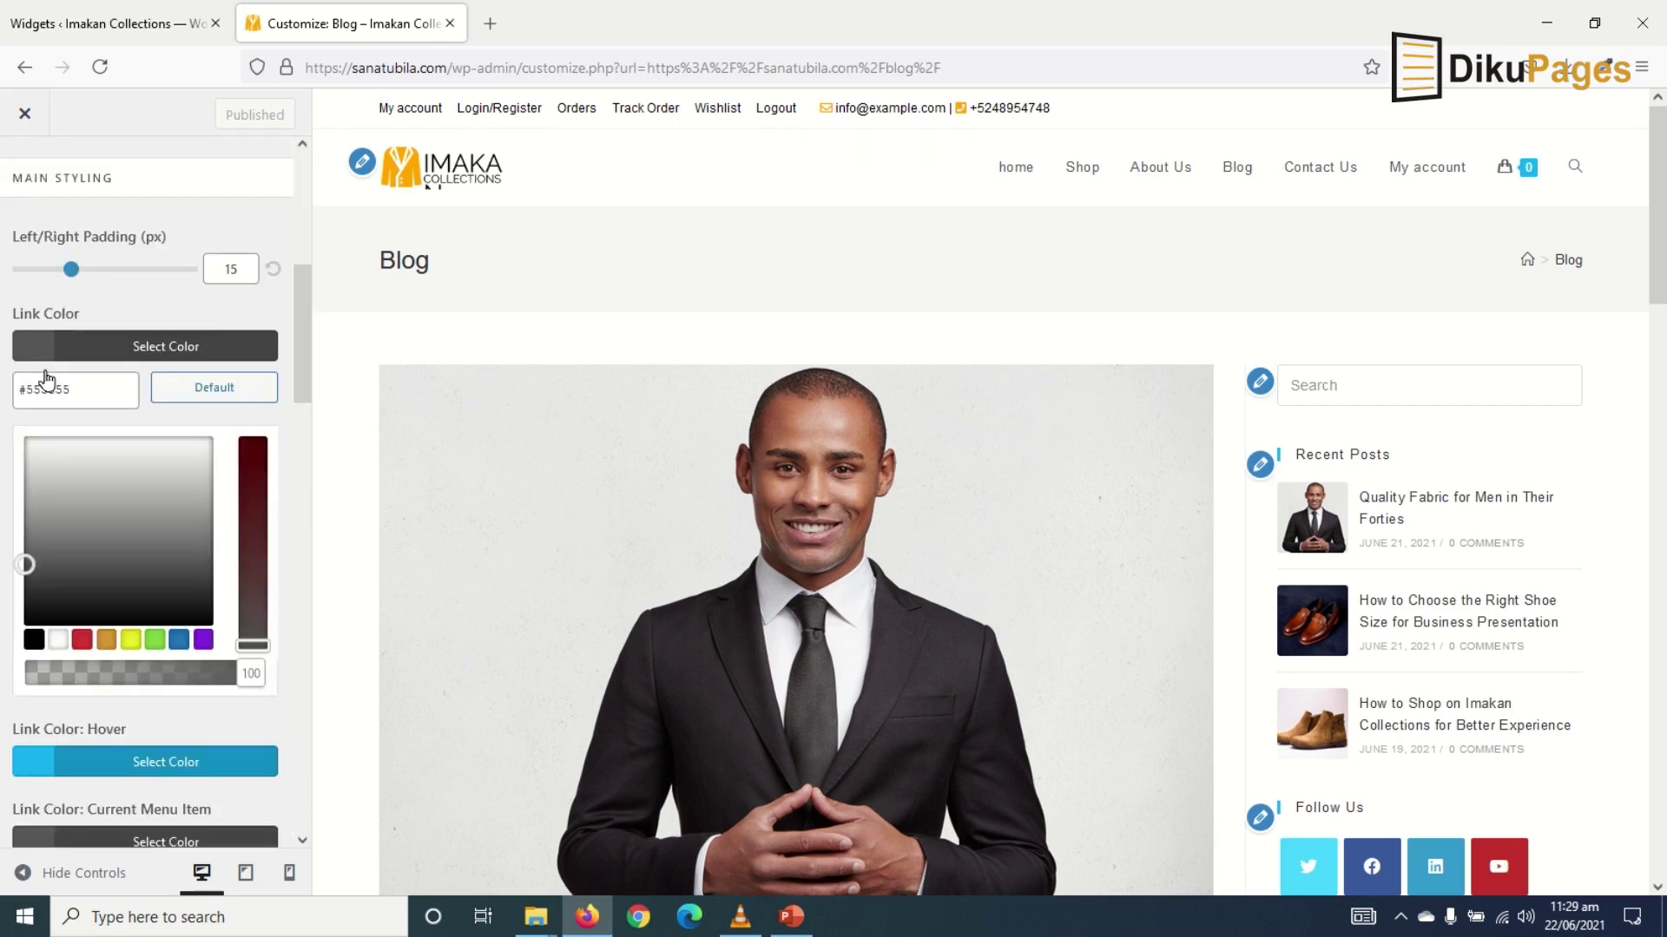
pyautogui.click(34, 642)
pyautogui.scroll(5, 17, 174)
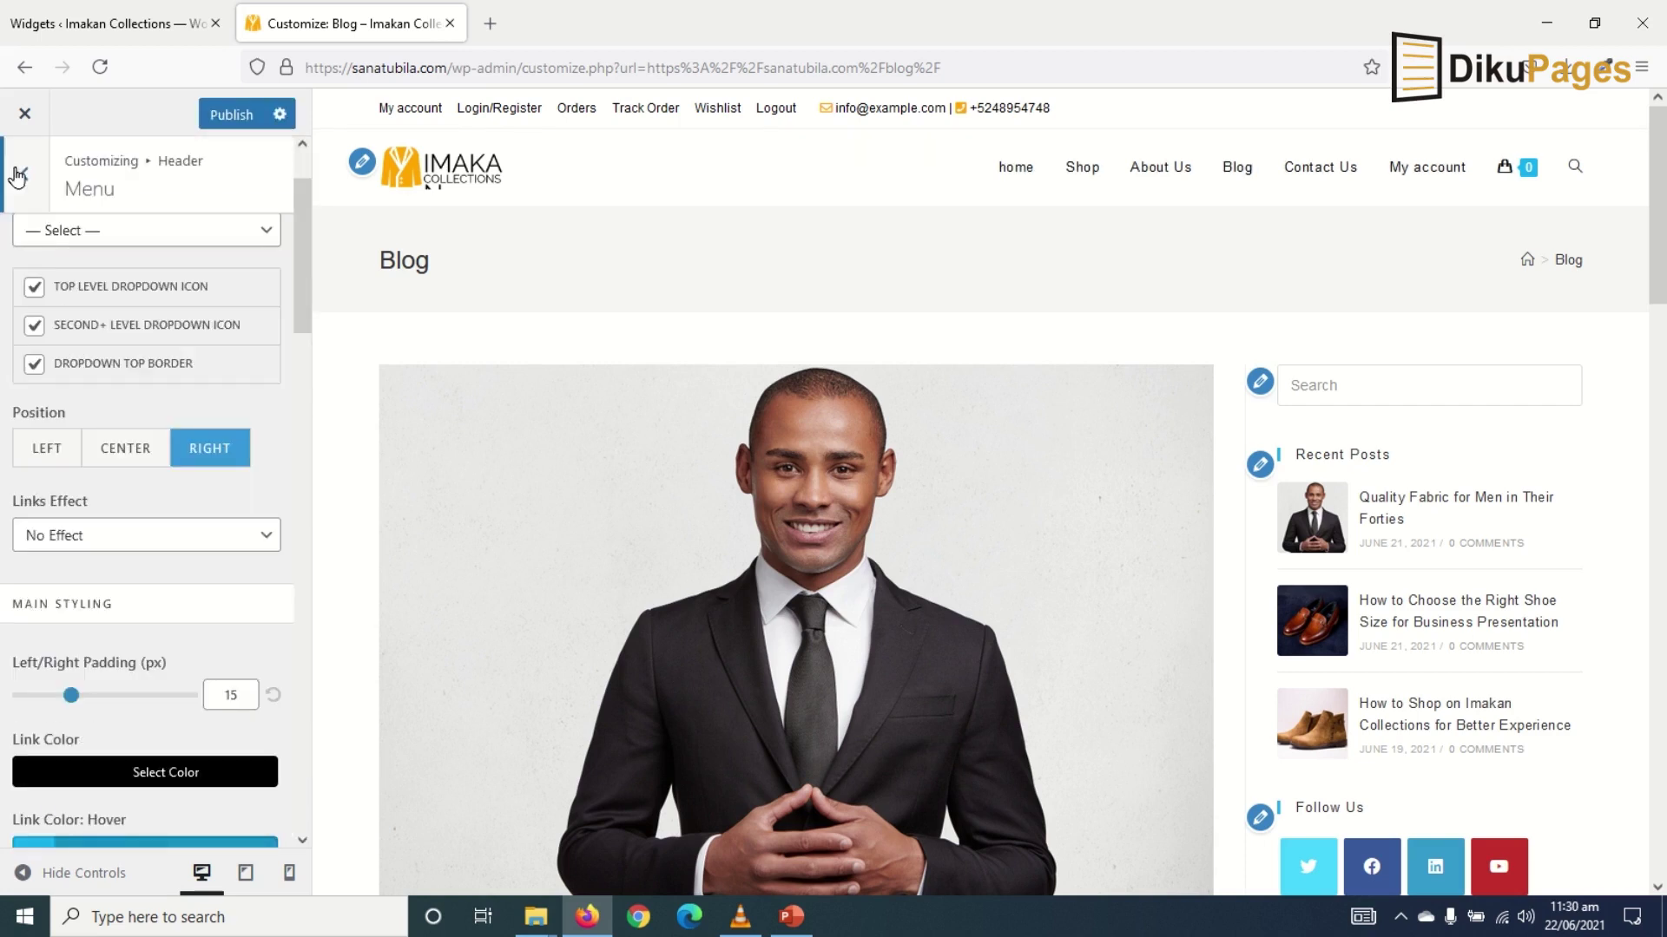
pyautogui.click(17, 176)
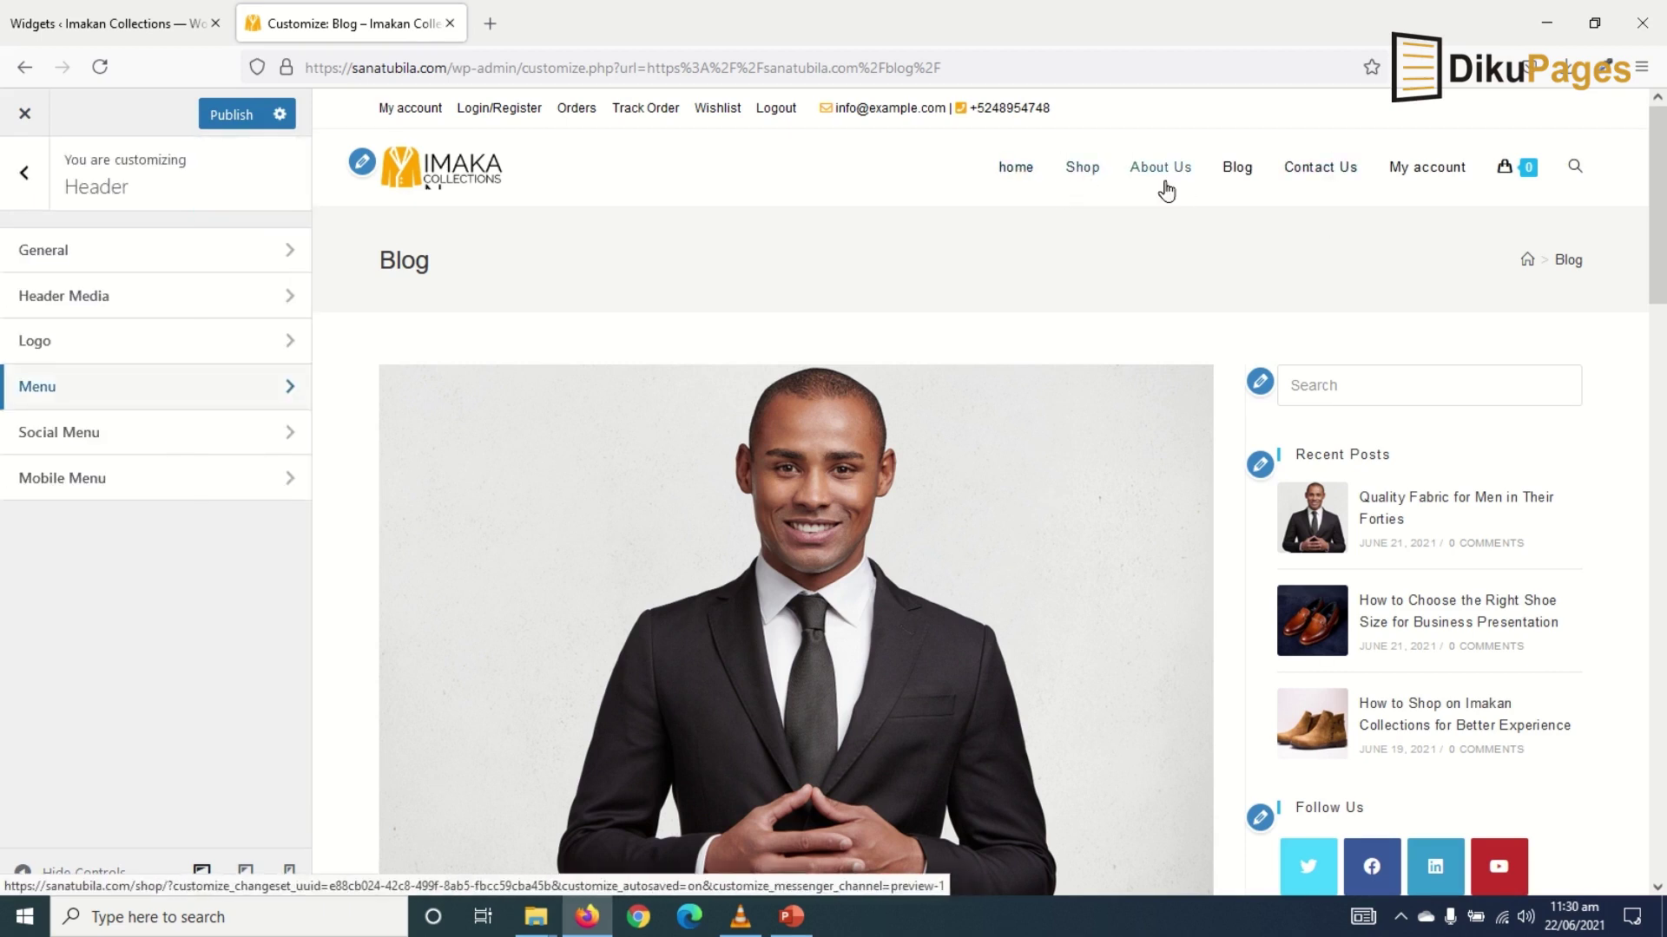
# Open the Main Menu typography settings and set the text transform to Uppercase.
pyautogui.click(22, 183)
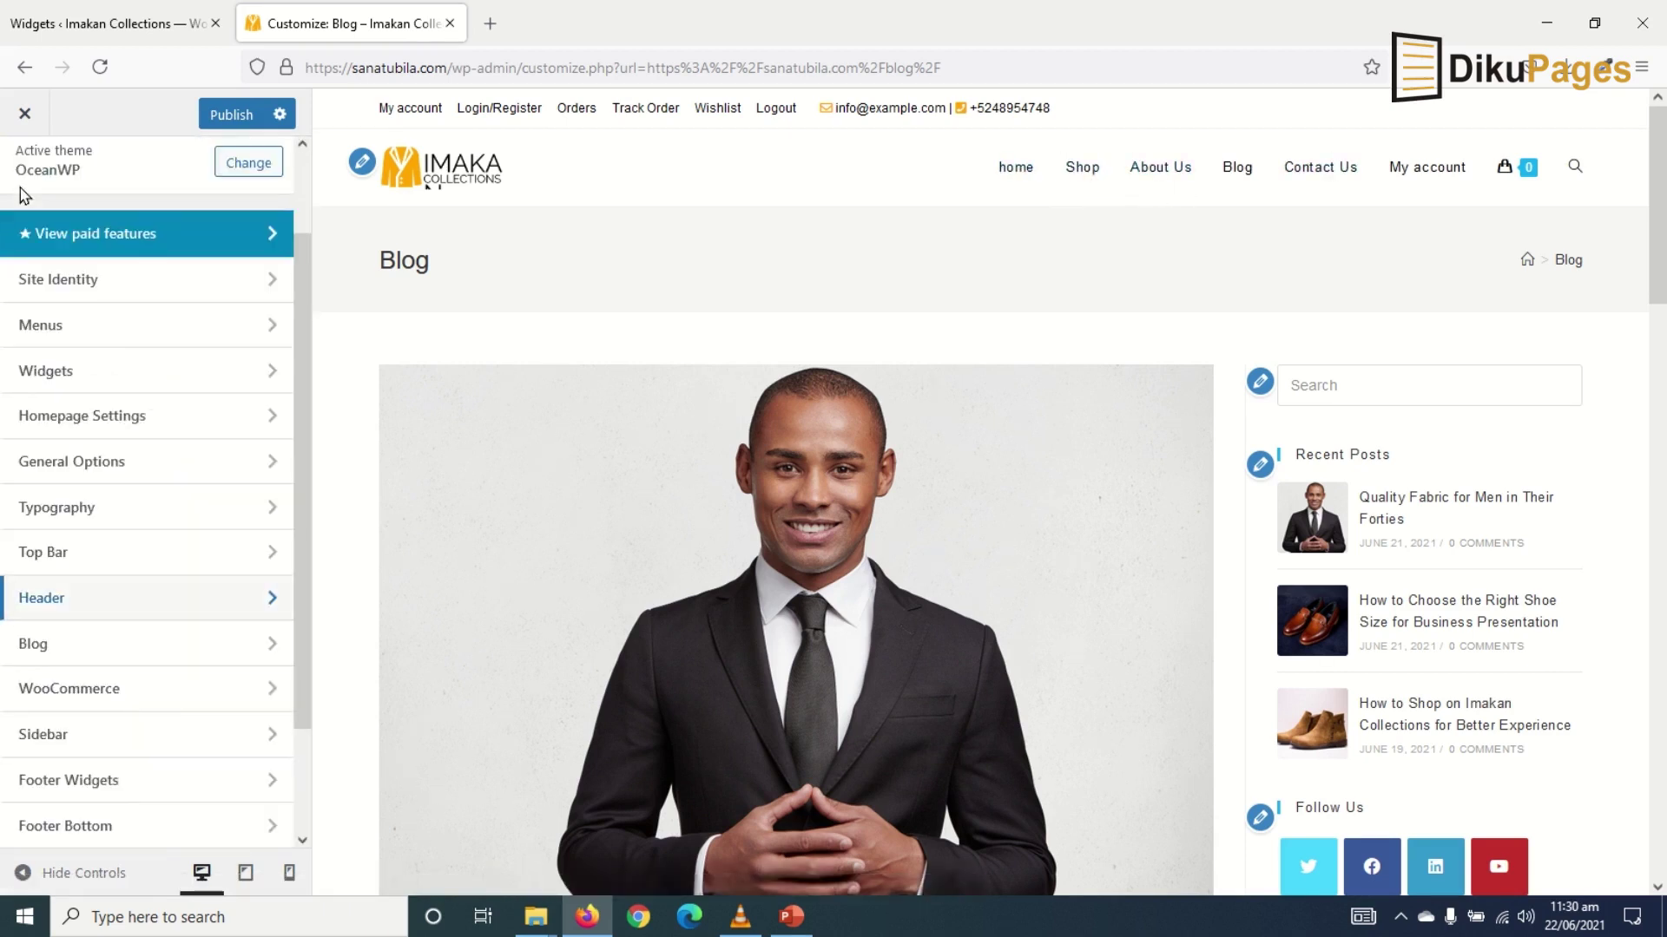
pyautogui.click(92, 517)
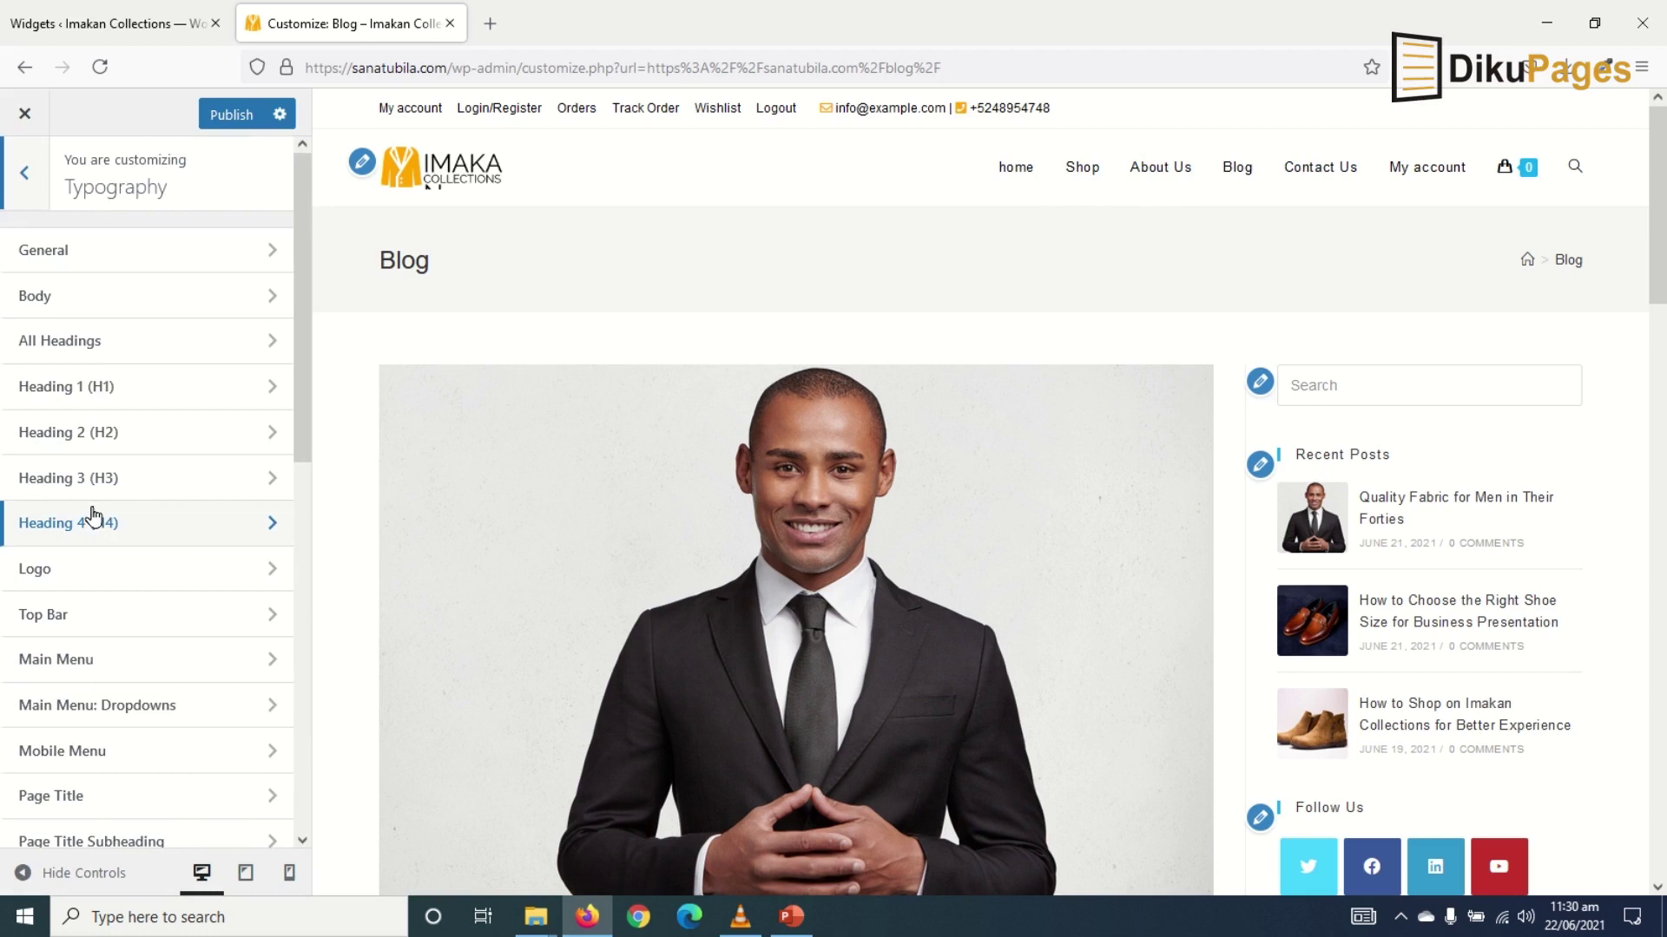
pyautogui.click(89, 662)
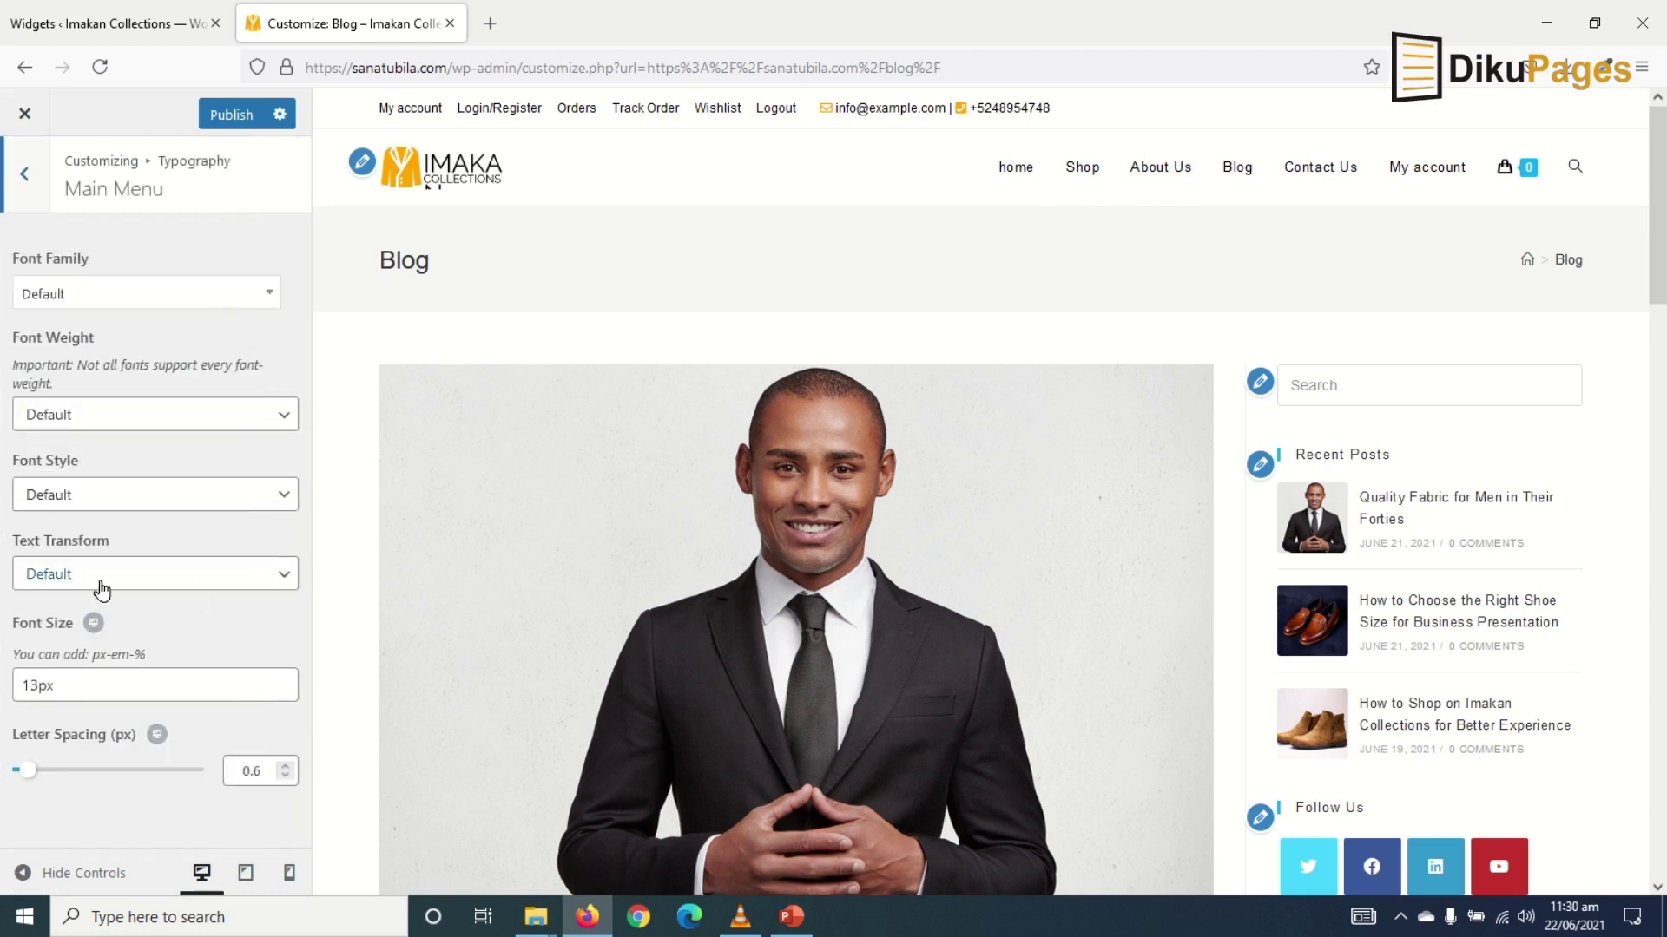
pyautogui.click(101, 588)
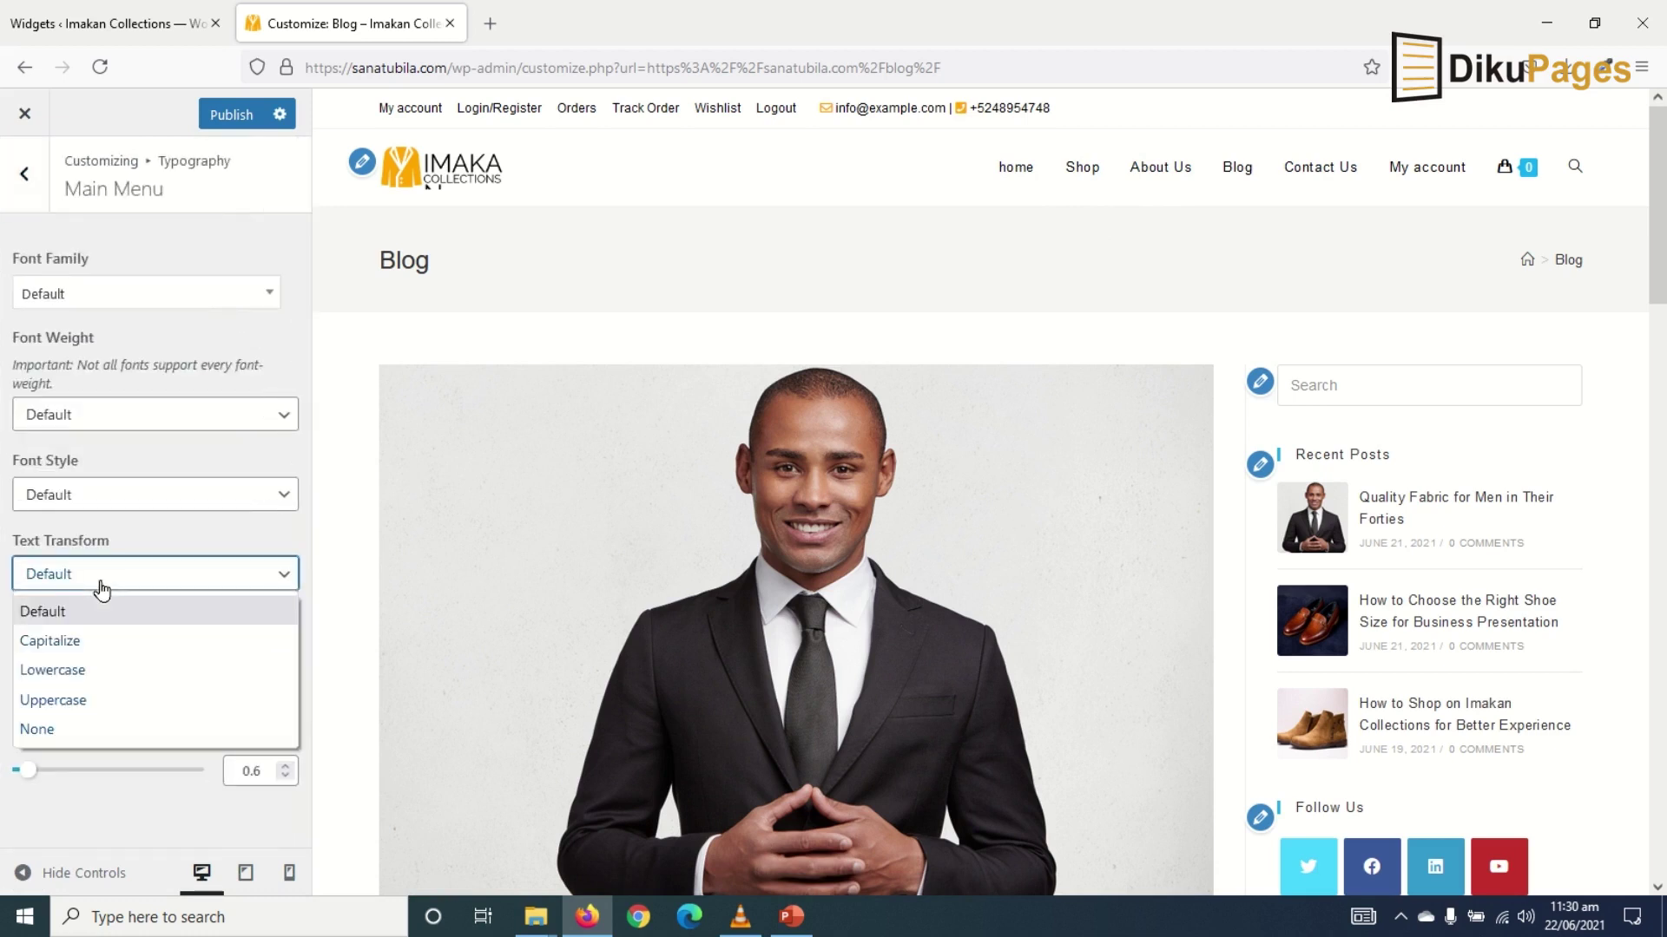
pyautogui.click(126, 702)
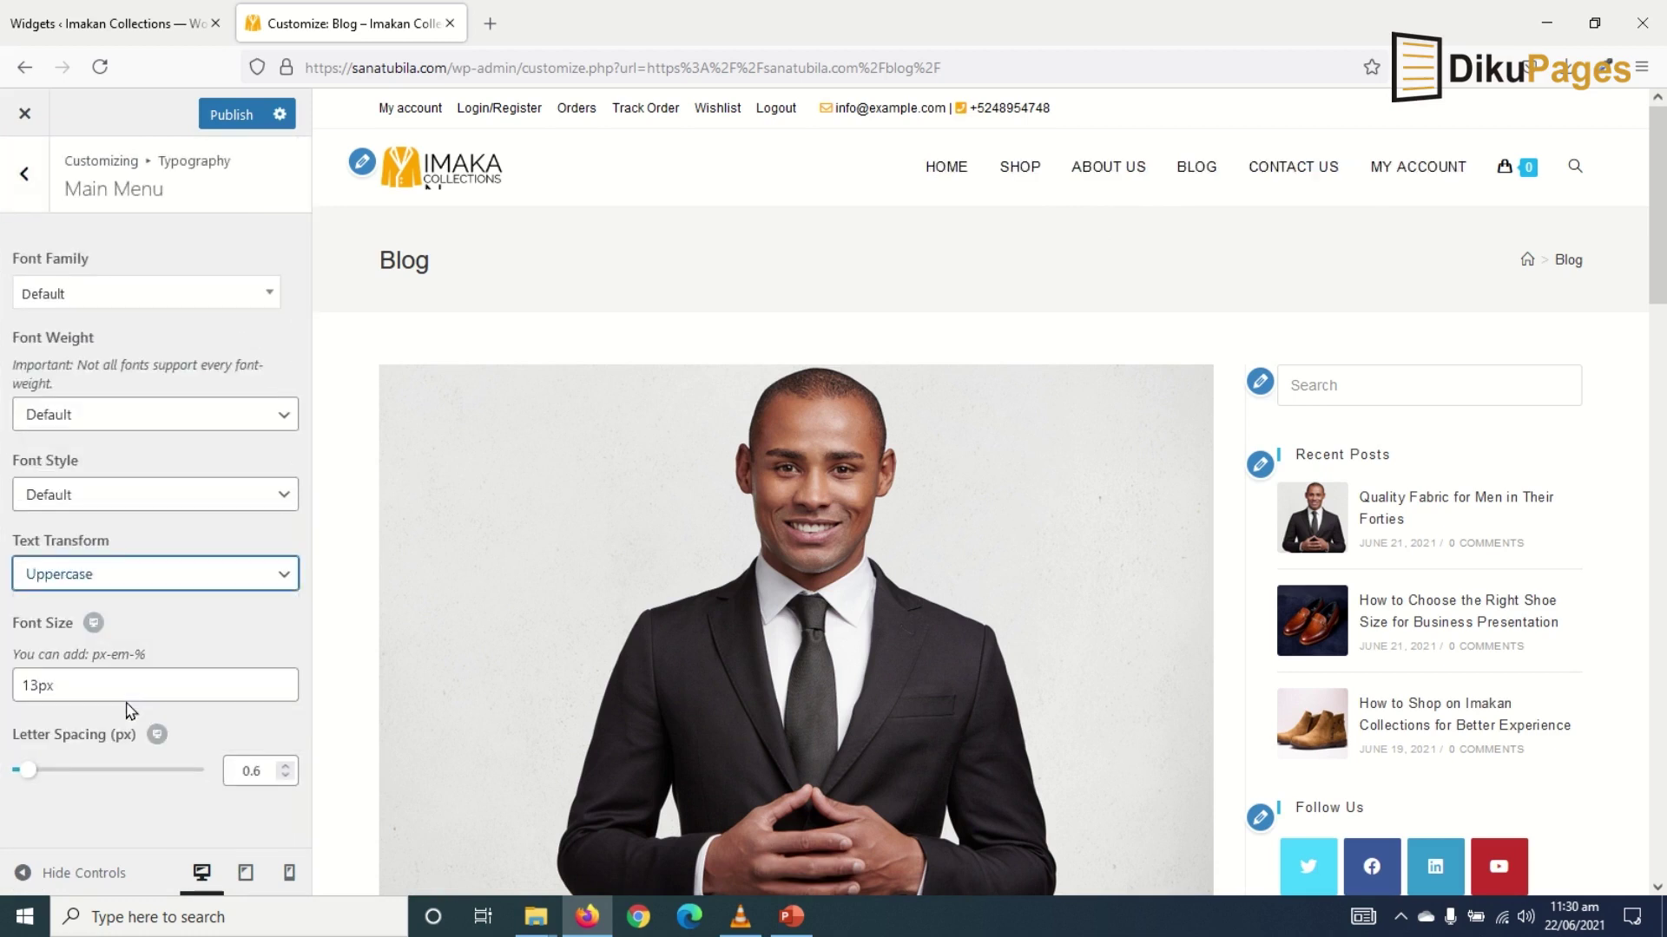
# Set the main menu's font family to Montserrat.
pyautogui.click(113, 294)
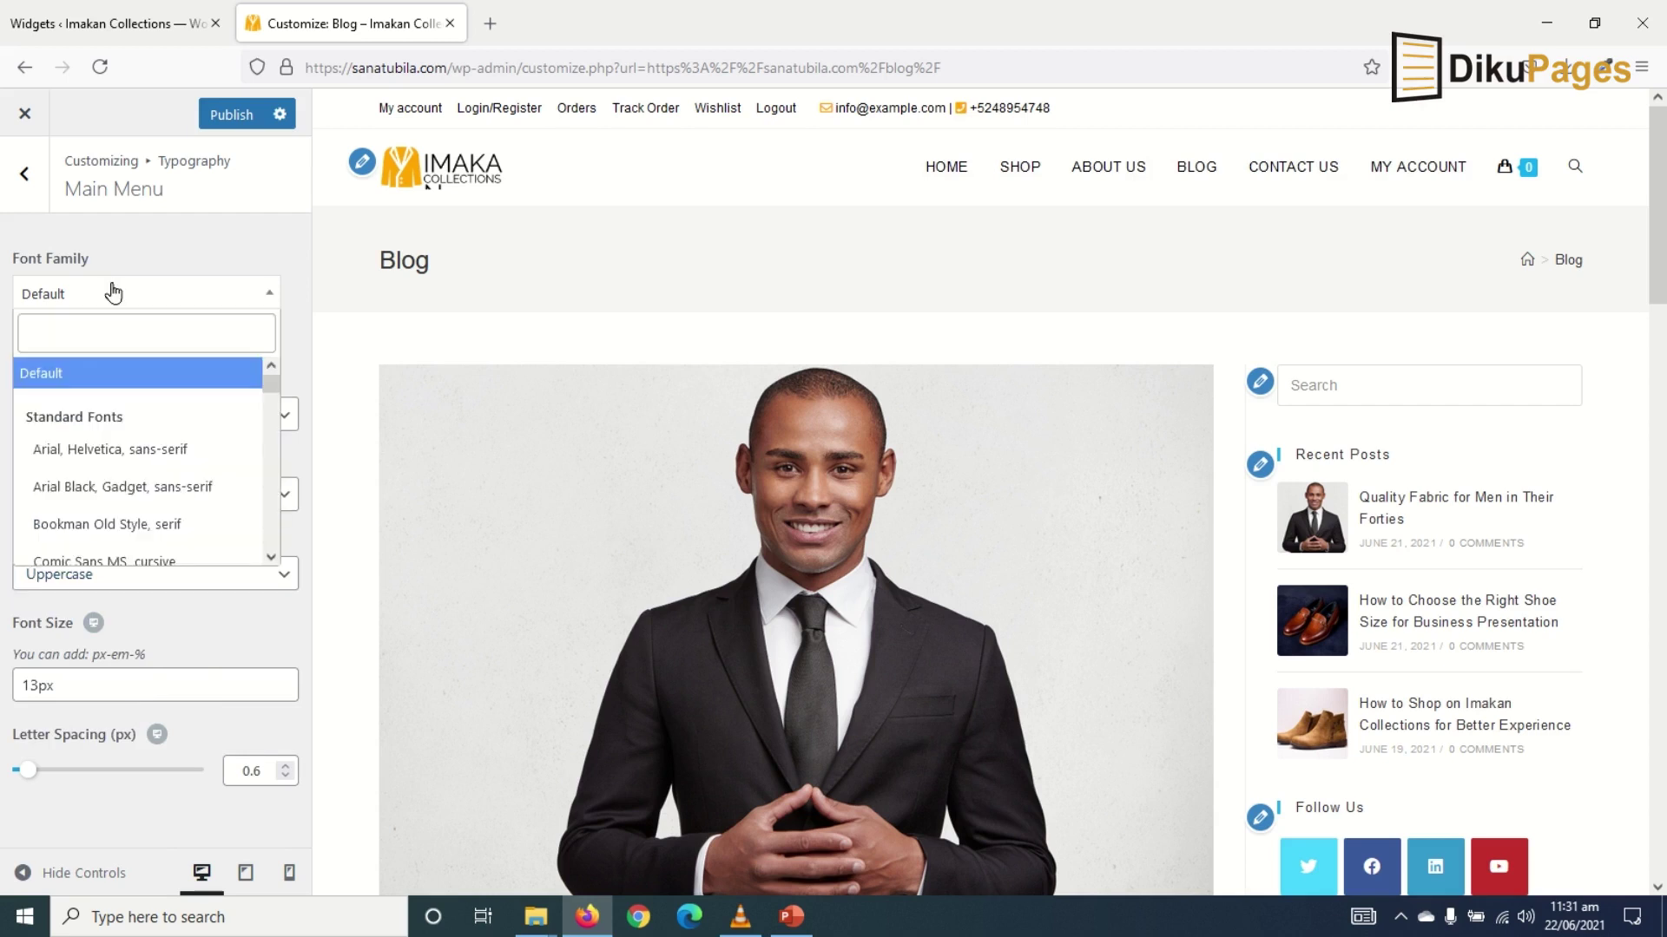
pyautogui.write('monte')
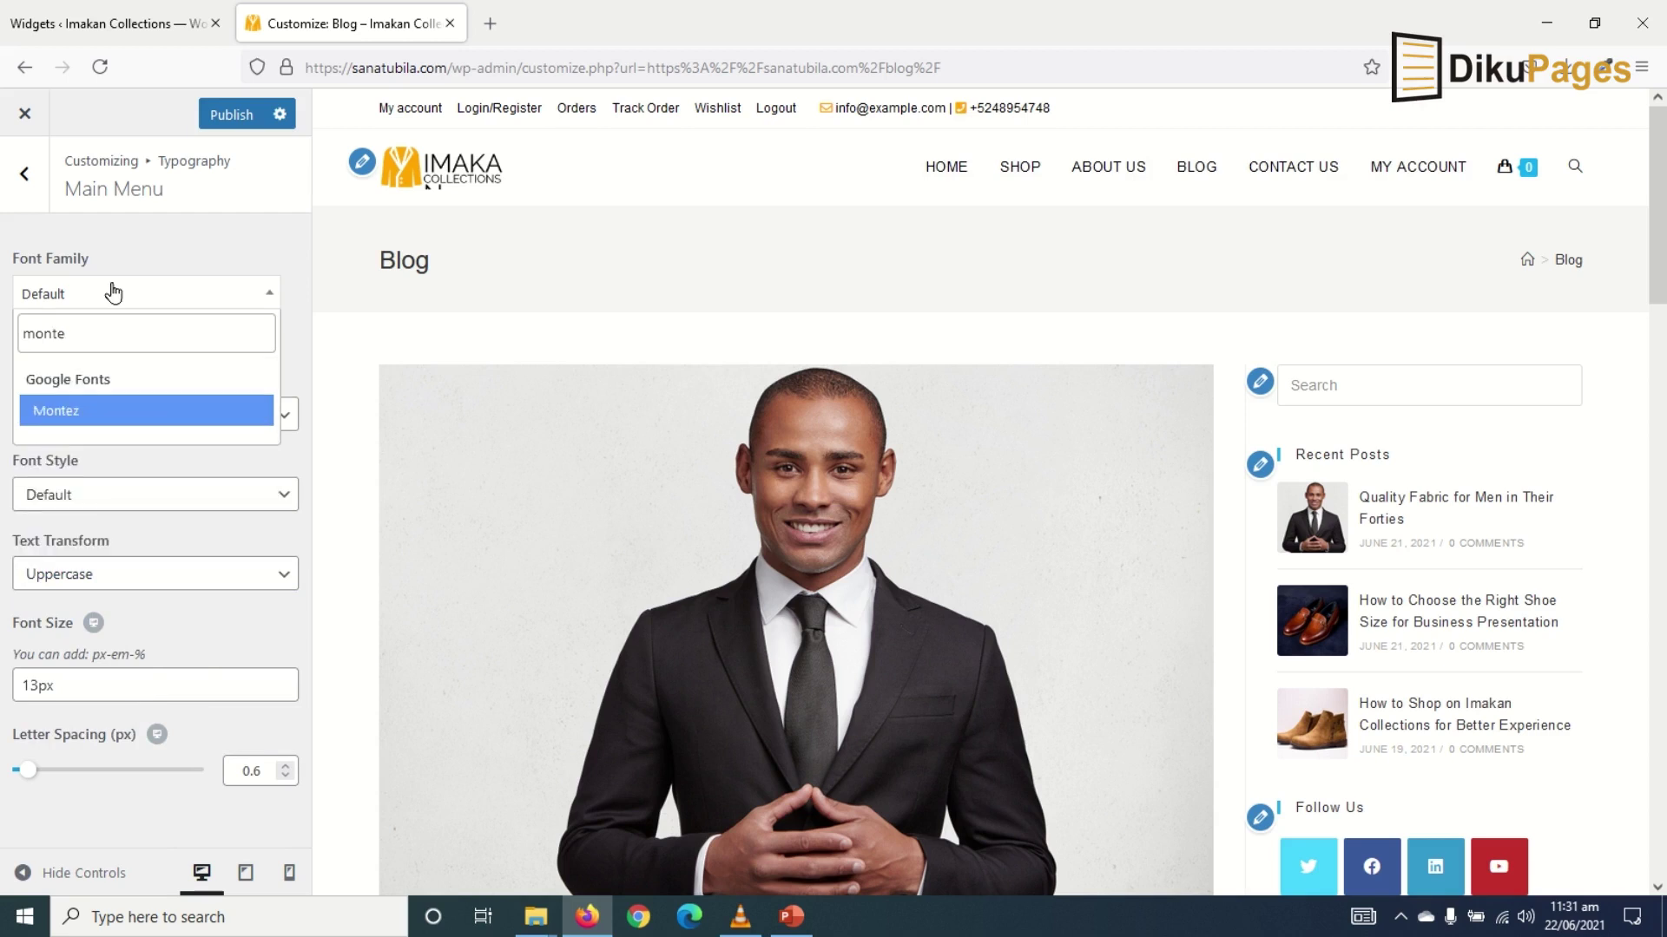
pyautogui.press('BackSpace')
pyautogui.write('s')
pyautogui.click(90, 413)
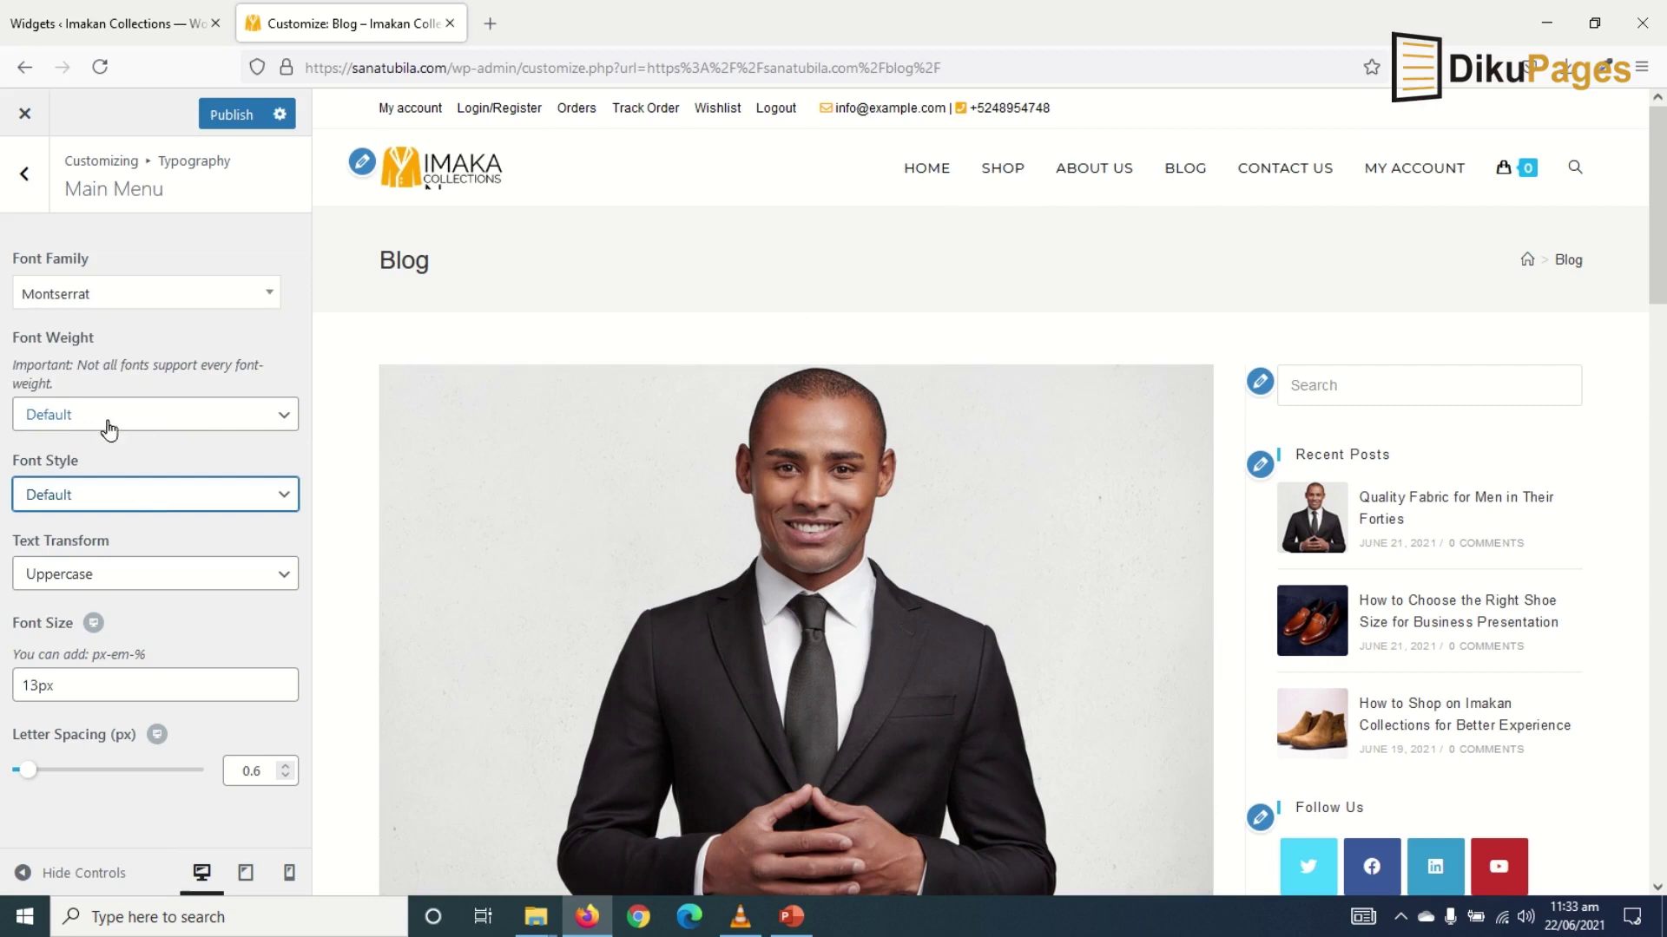
# Try the Medium: 500 font weight on the main menu and settle on Semibold: 600.
pyautogui.click(122, 417)
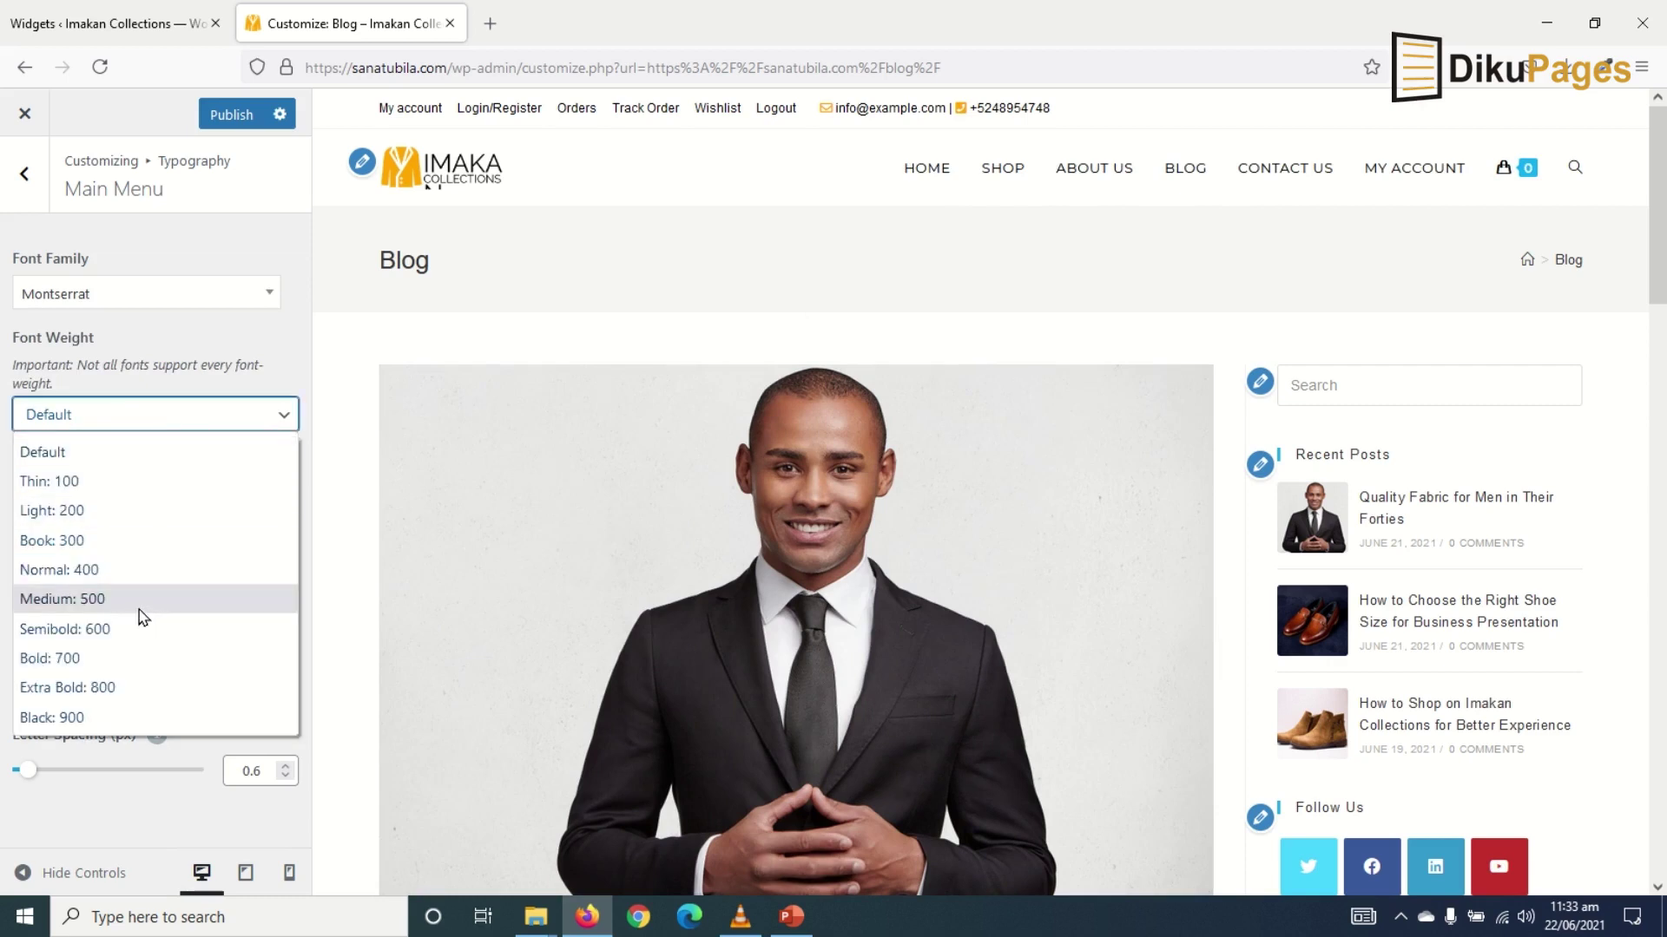
pyautogui.click(144, 599)
pyautogui.click(147, 414)
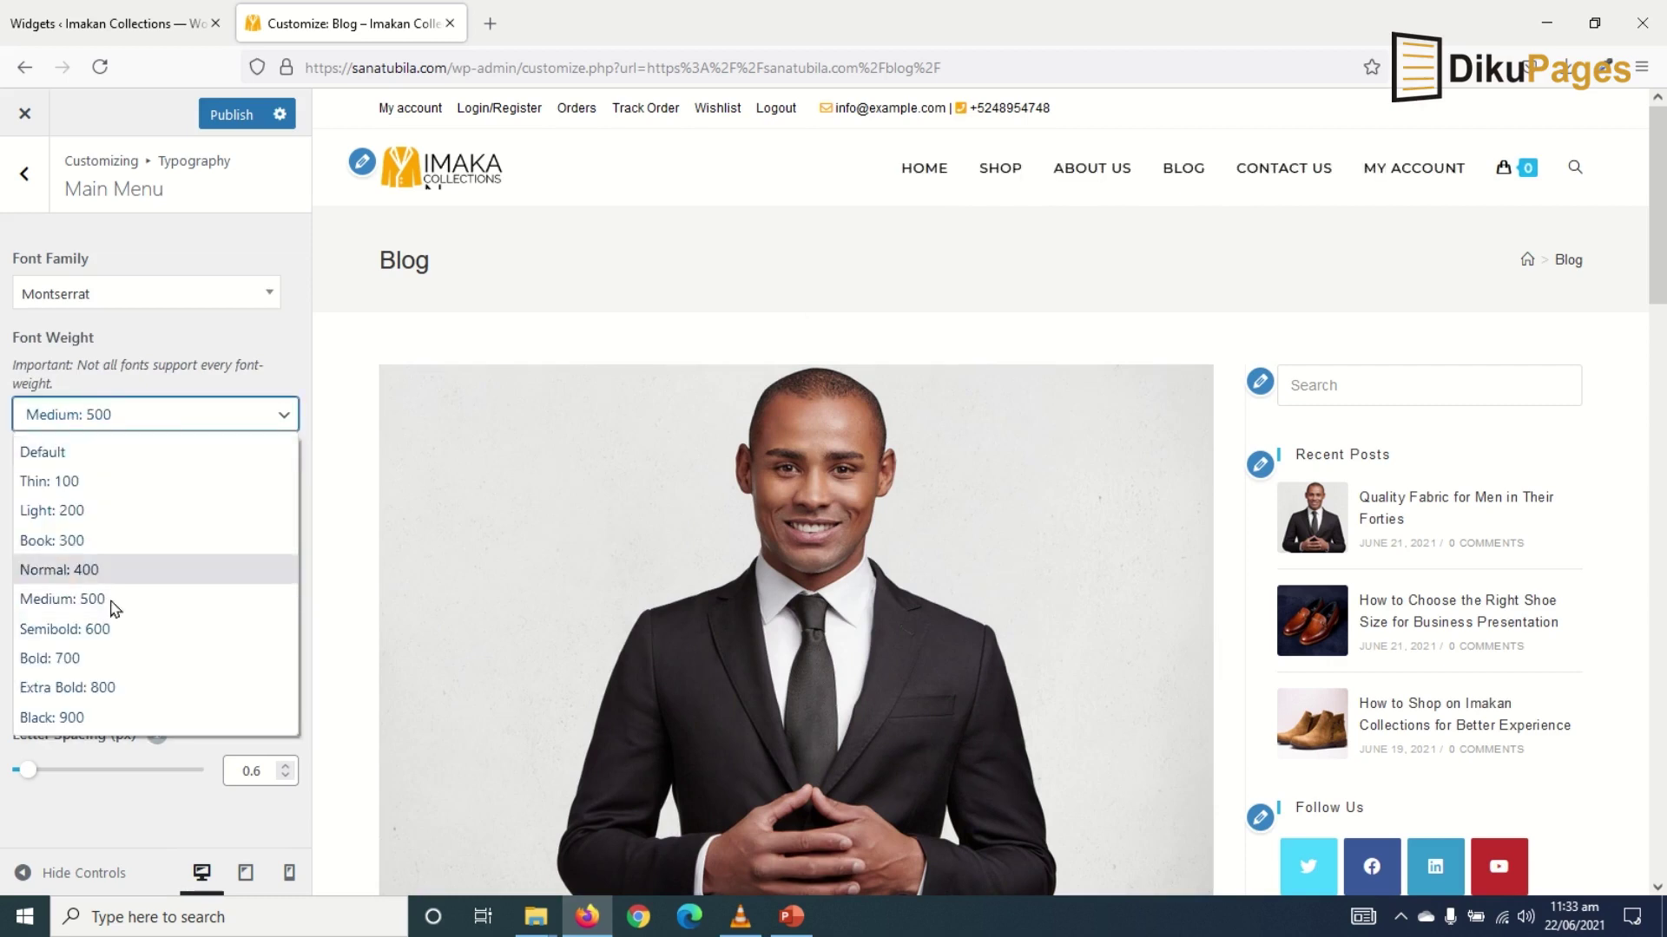
pyautogui.click(113, 626)
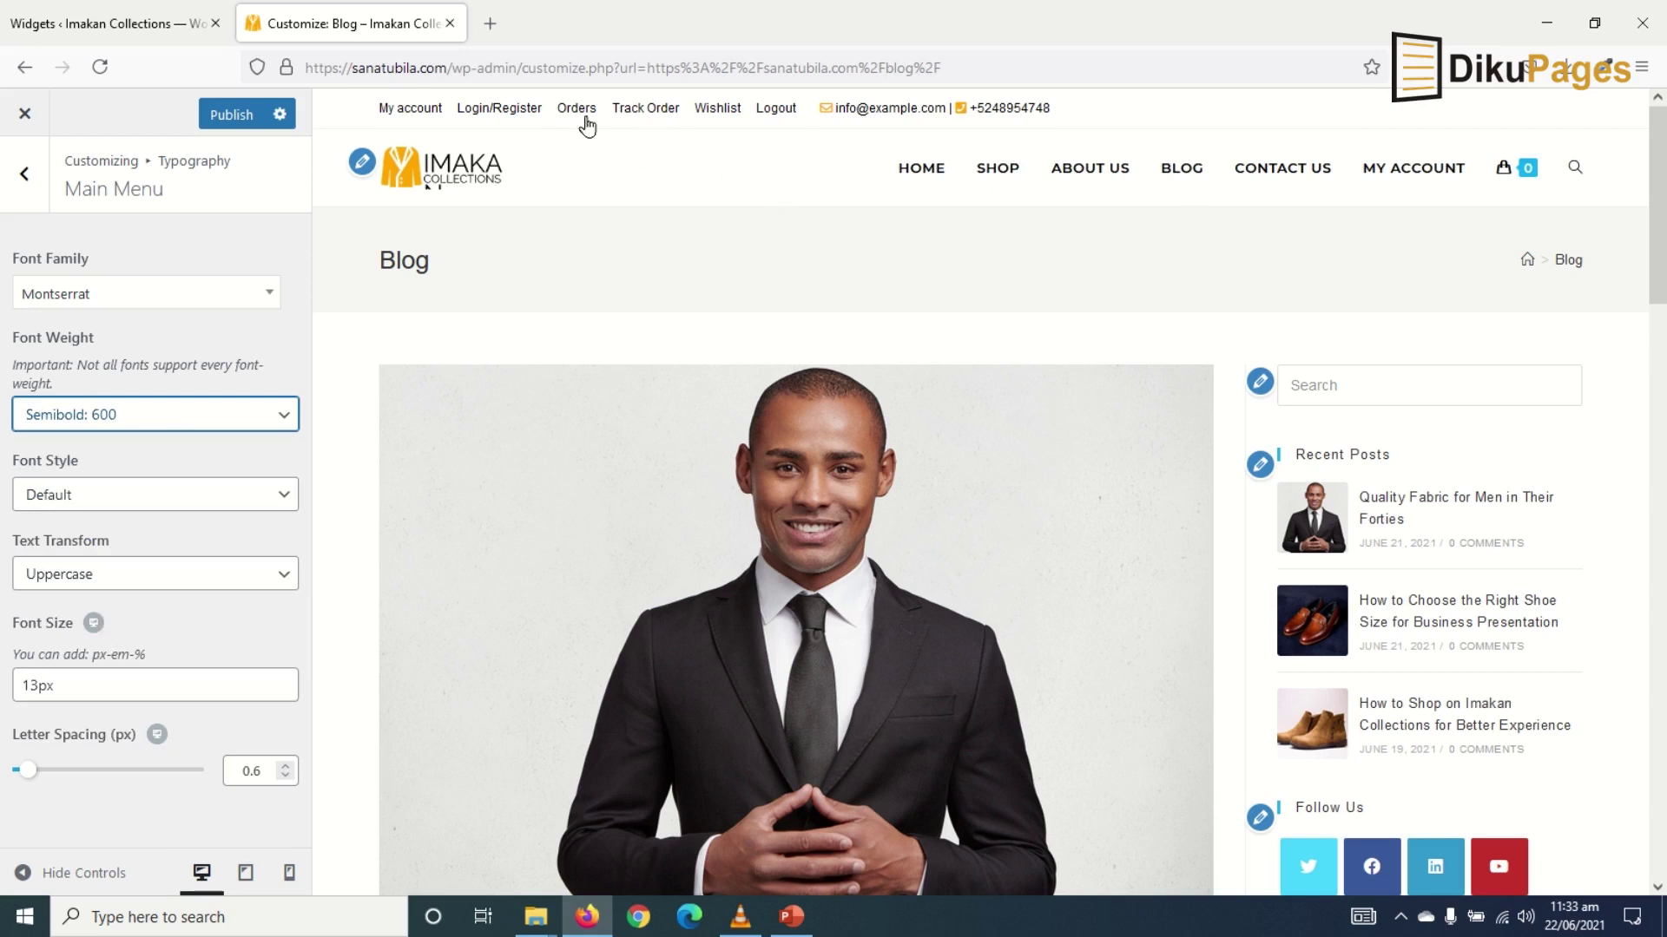
# Open the Top Bar typography settings and set the font weight to Semibold: 600.
pyautogui.click(24, 205)
pyautogui.click(71, 617)
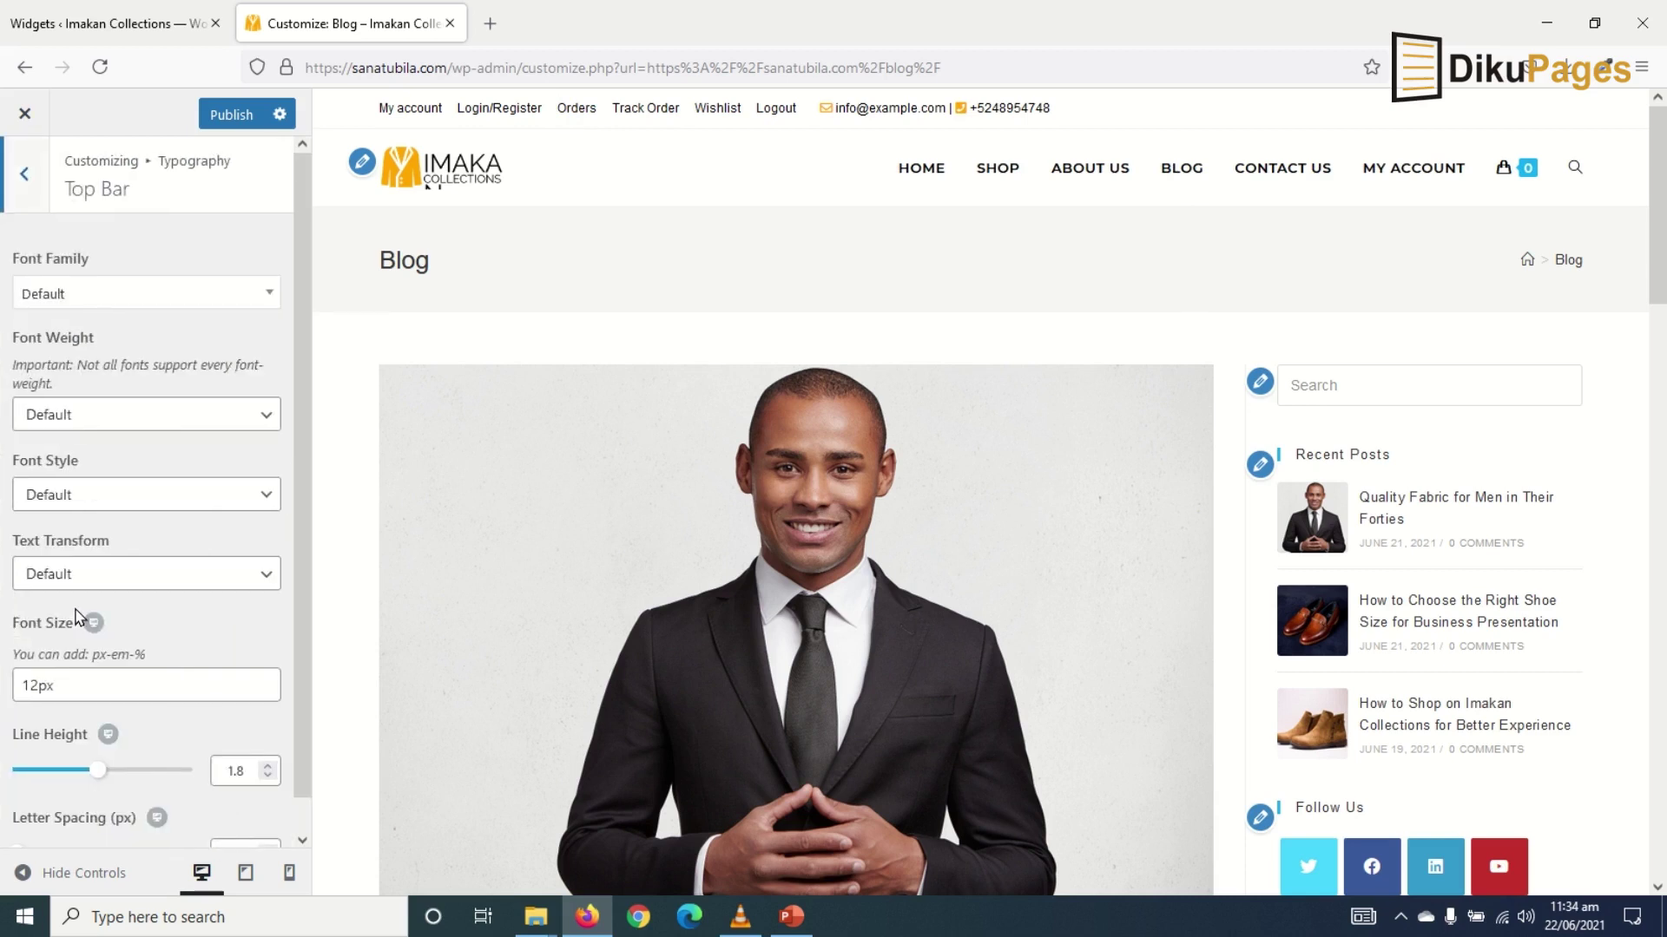
pyautogui.click(152, 418)
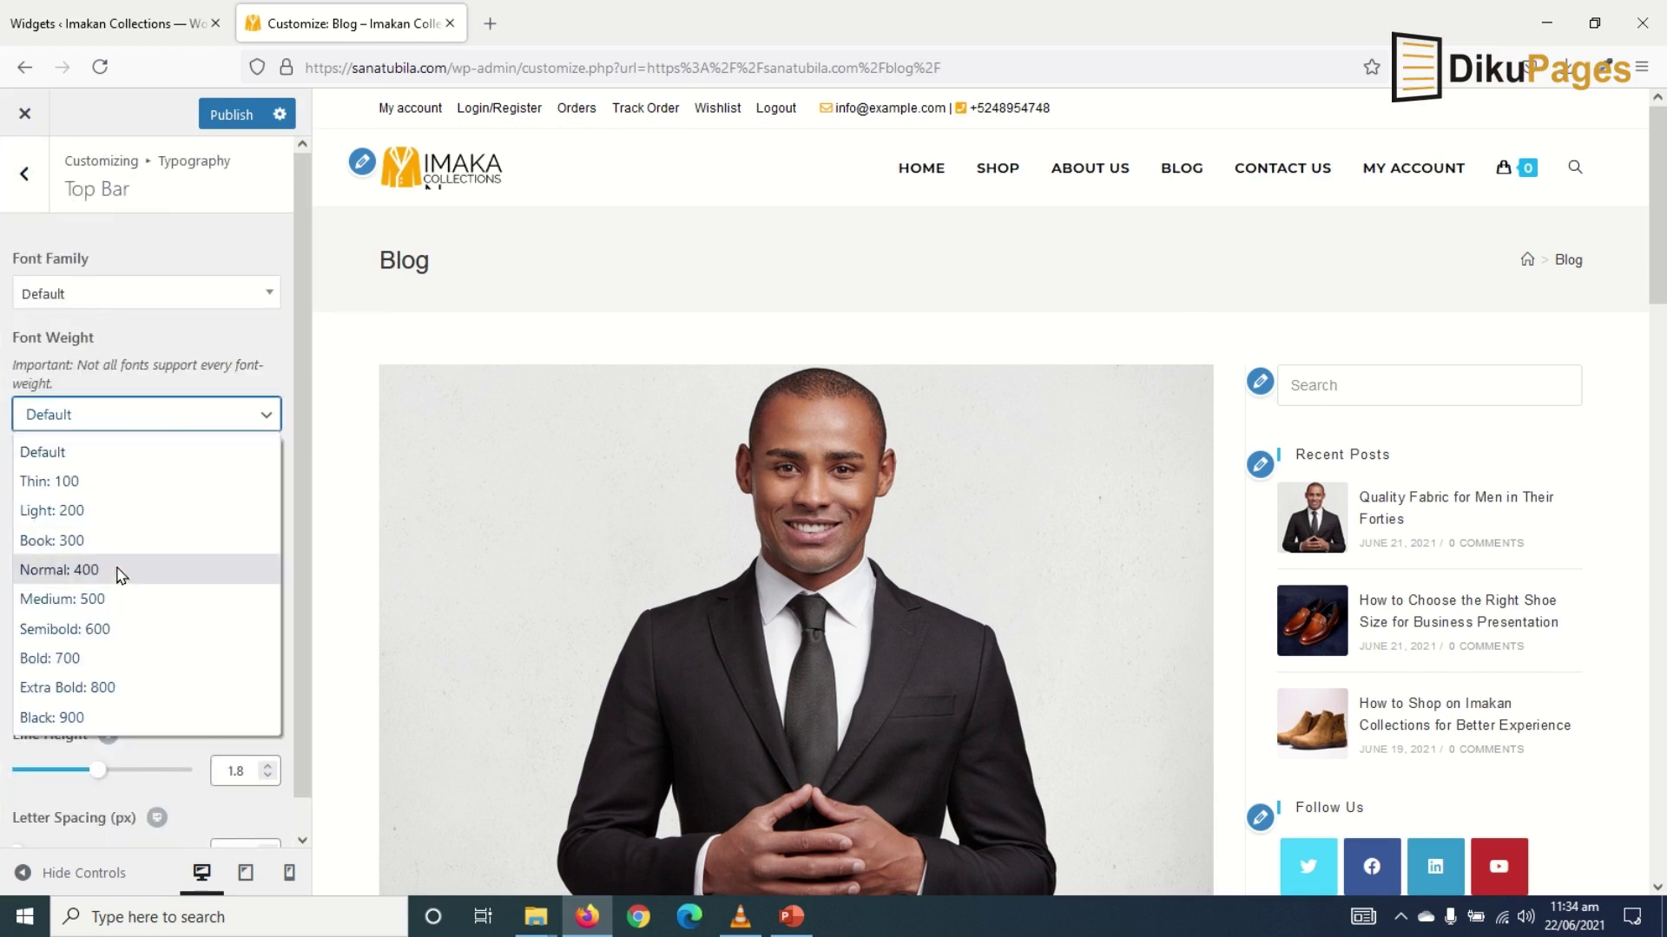
pyautogui.click(128, 603)
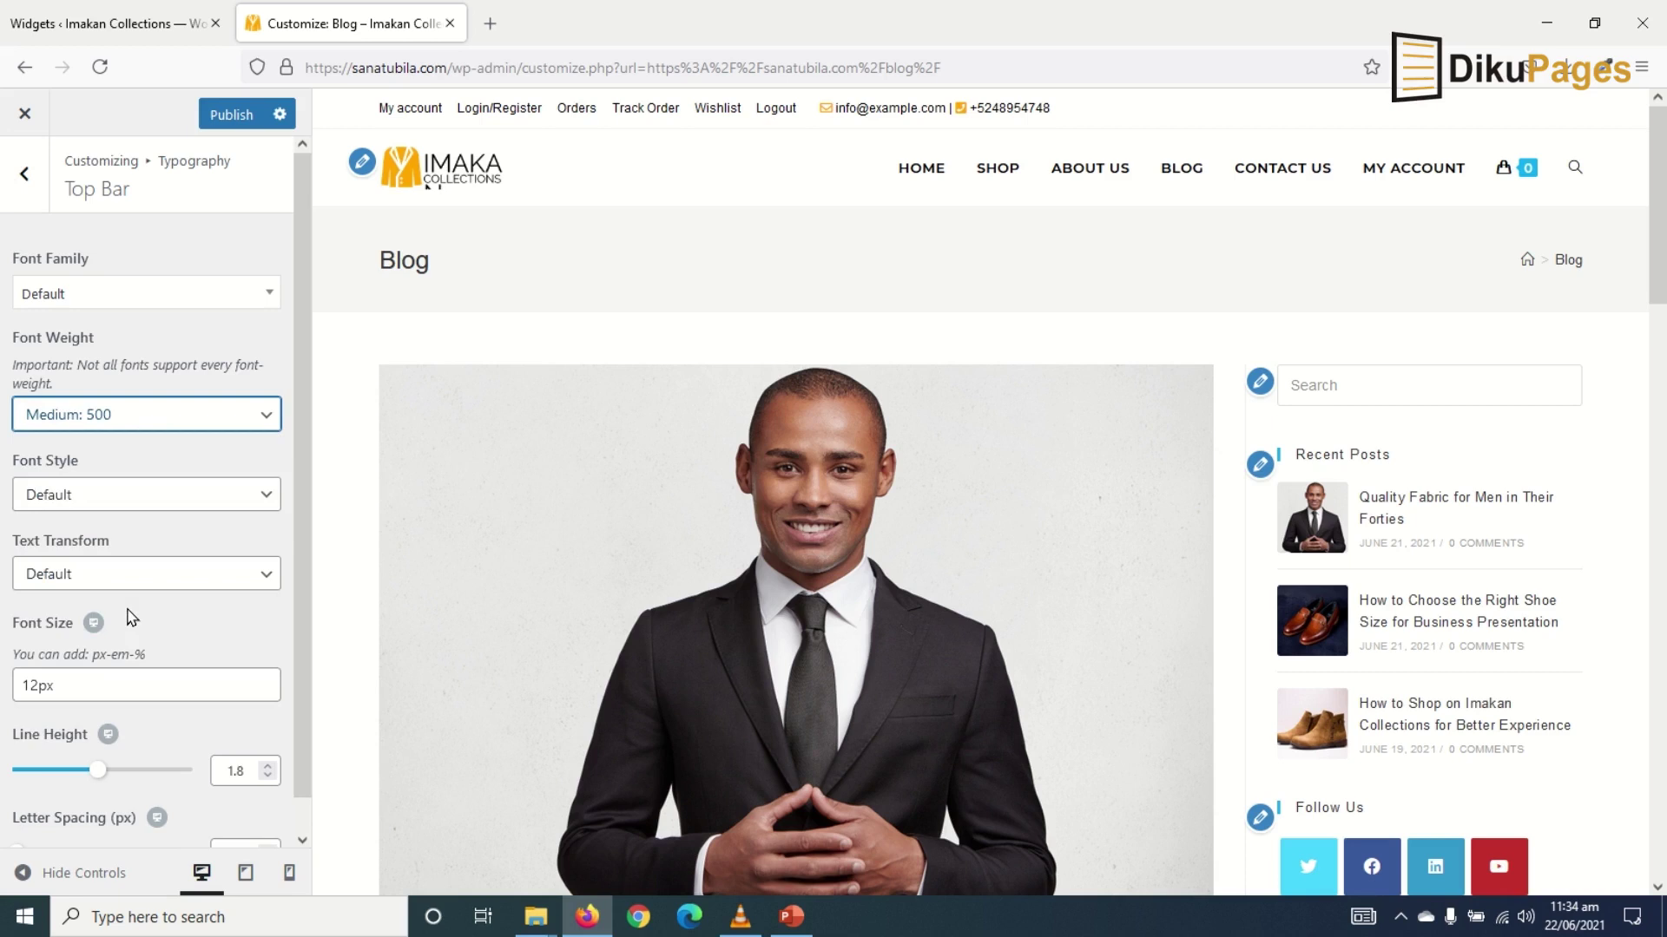
pyautogui.press('Down')
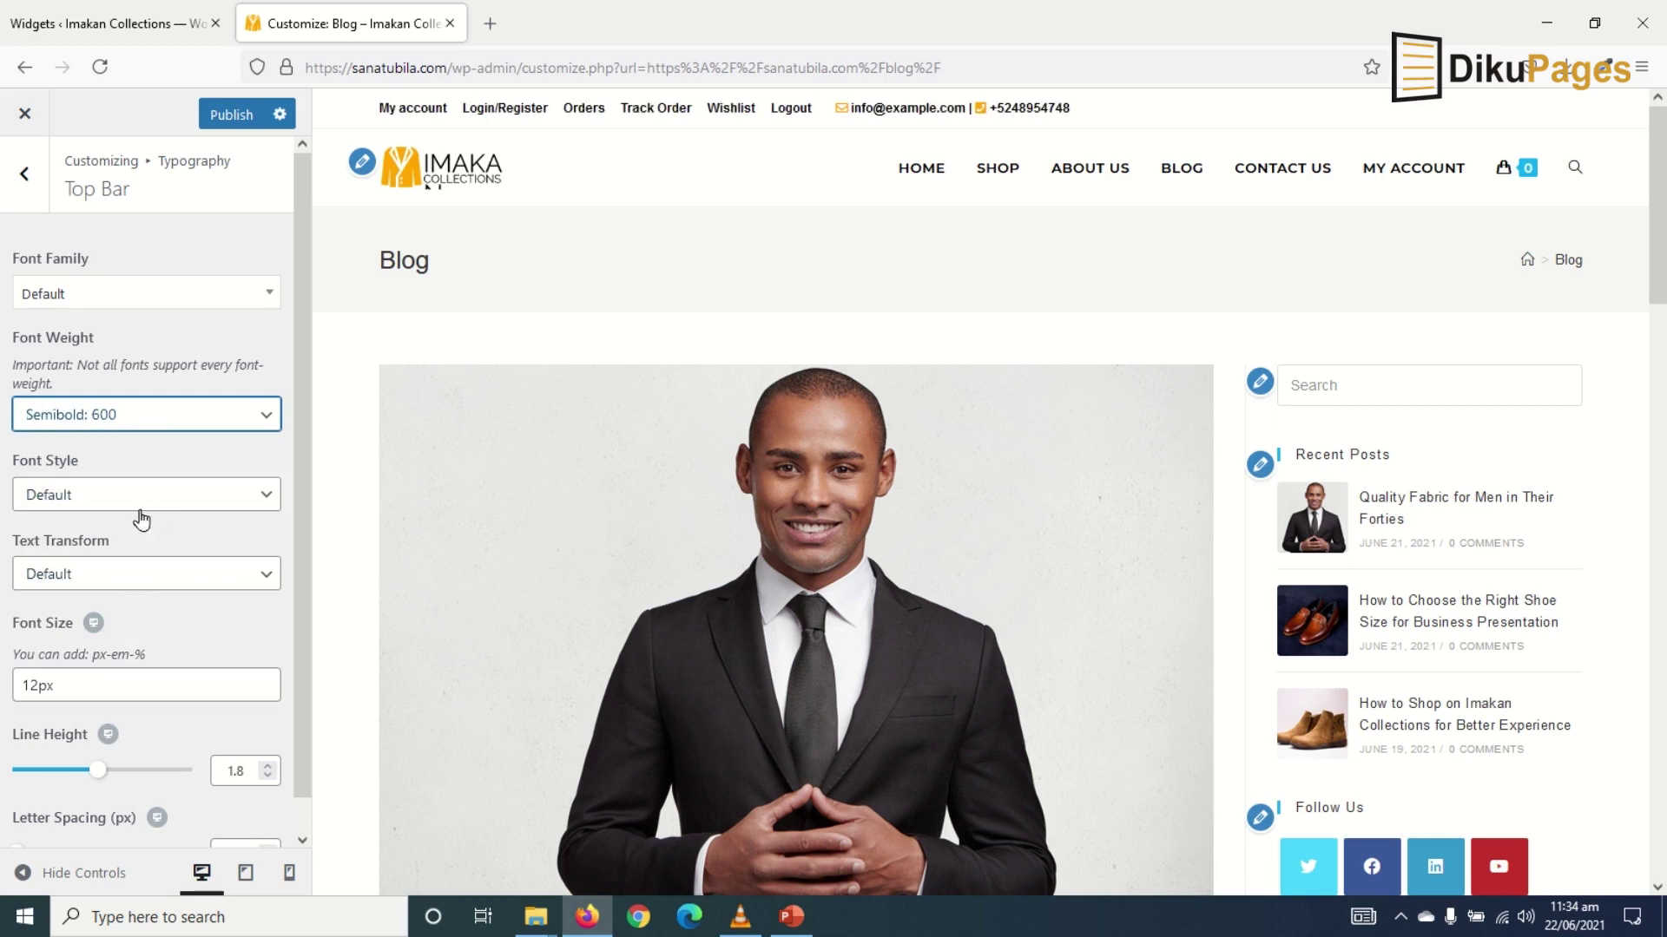
# Set the Top Bar's font family to Montserrat and return to the Typography sections.
pyautogui.click(146, 302)
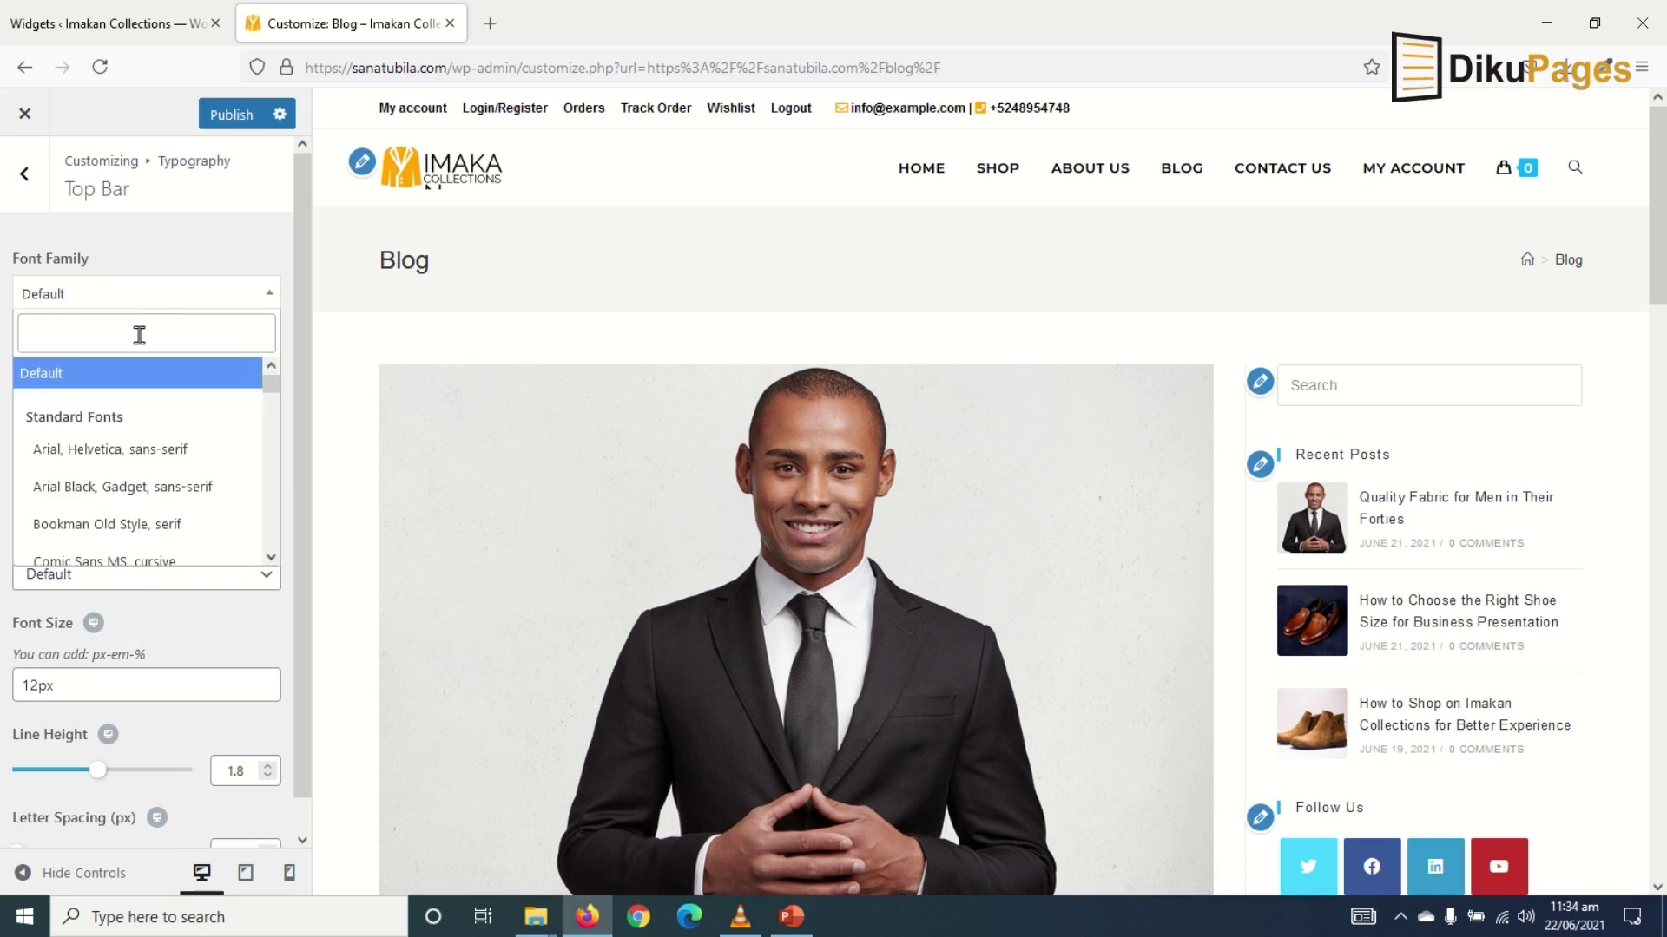
pyautogui.write('mon')
pyautogui.write('t')
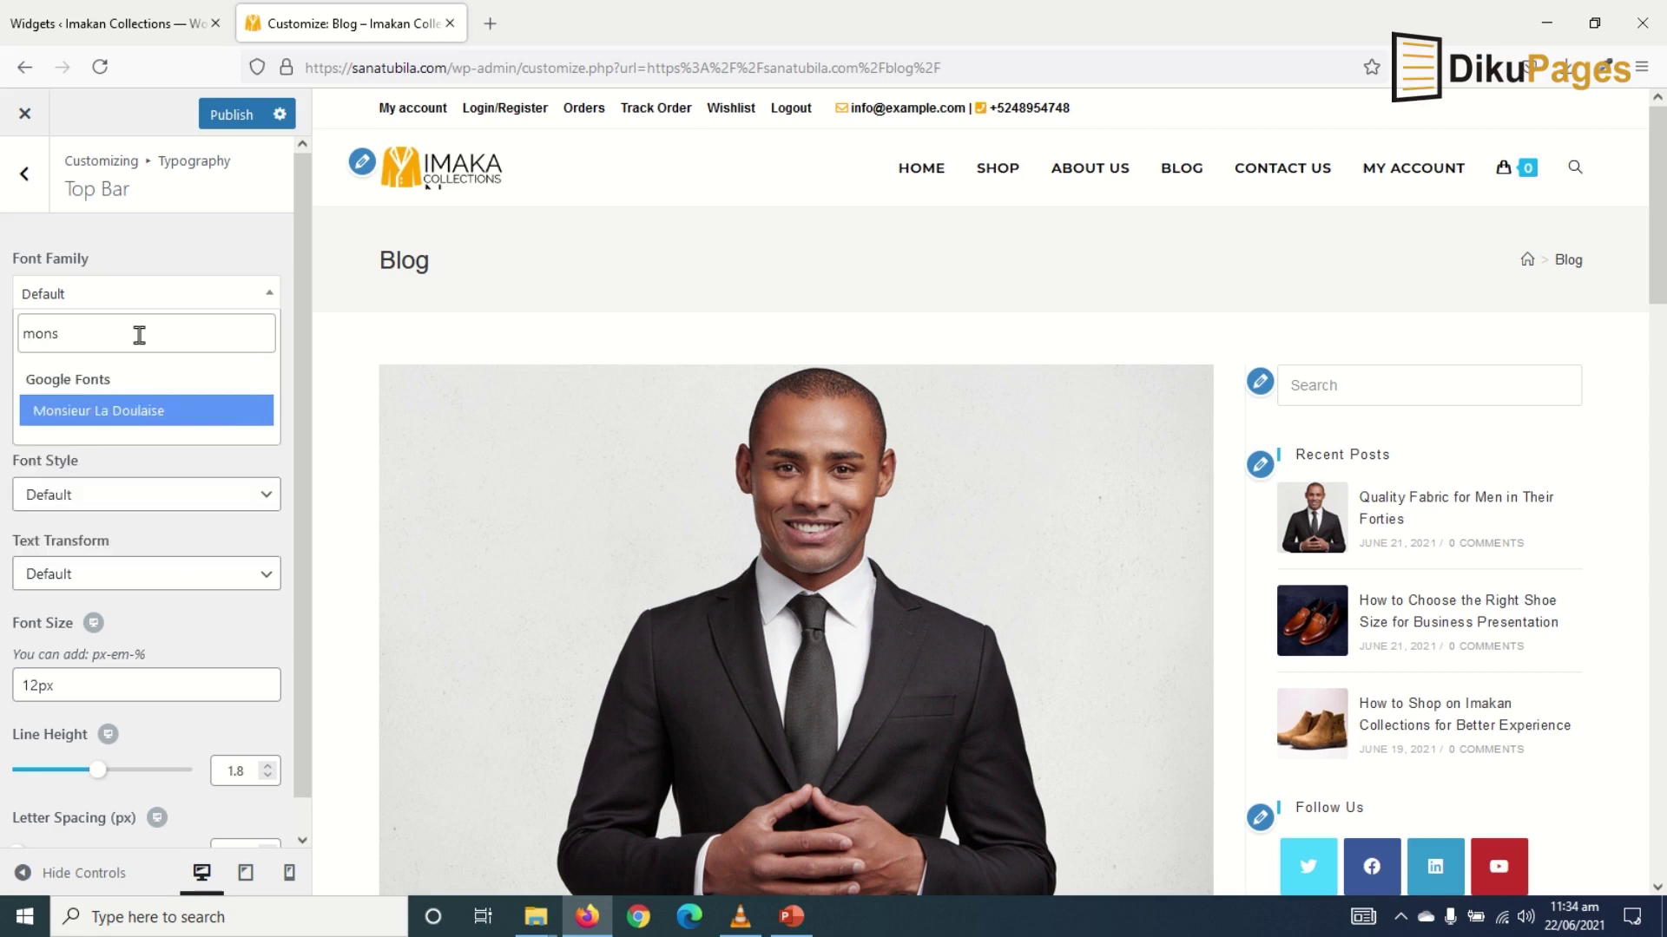
pyautogui.press('Return')
pyautogui.click(26, 176)
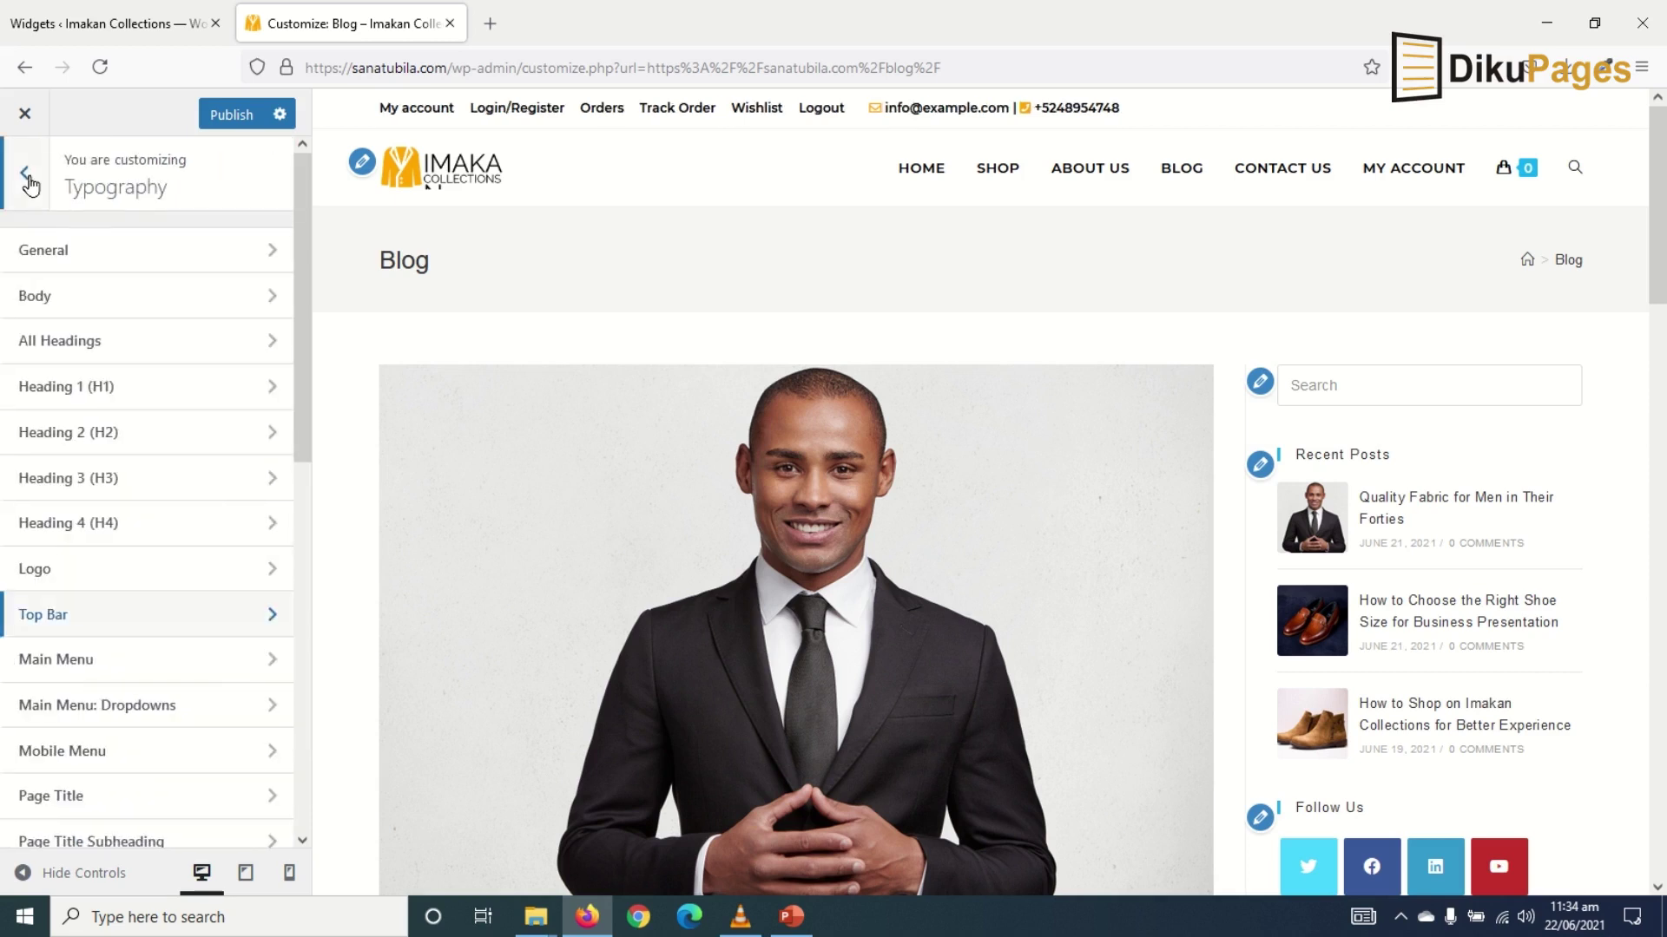
# Test opening and closing the header's search box in the site preview.
pyautogui.click(1573, 171)
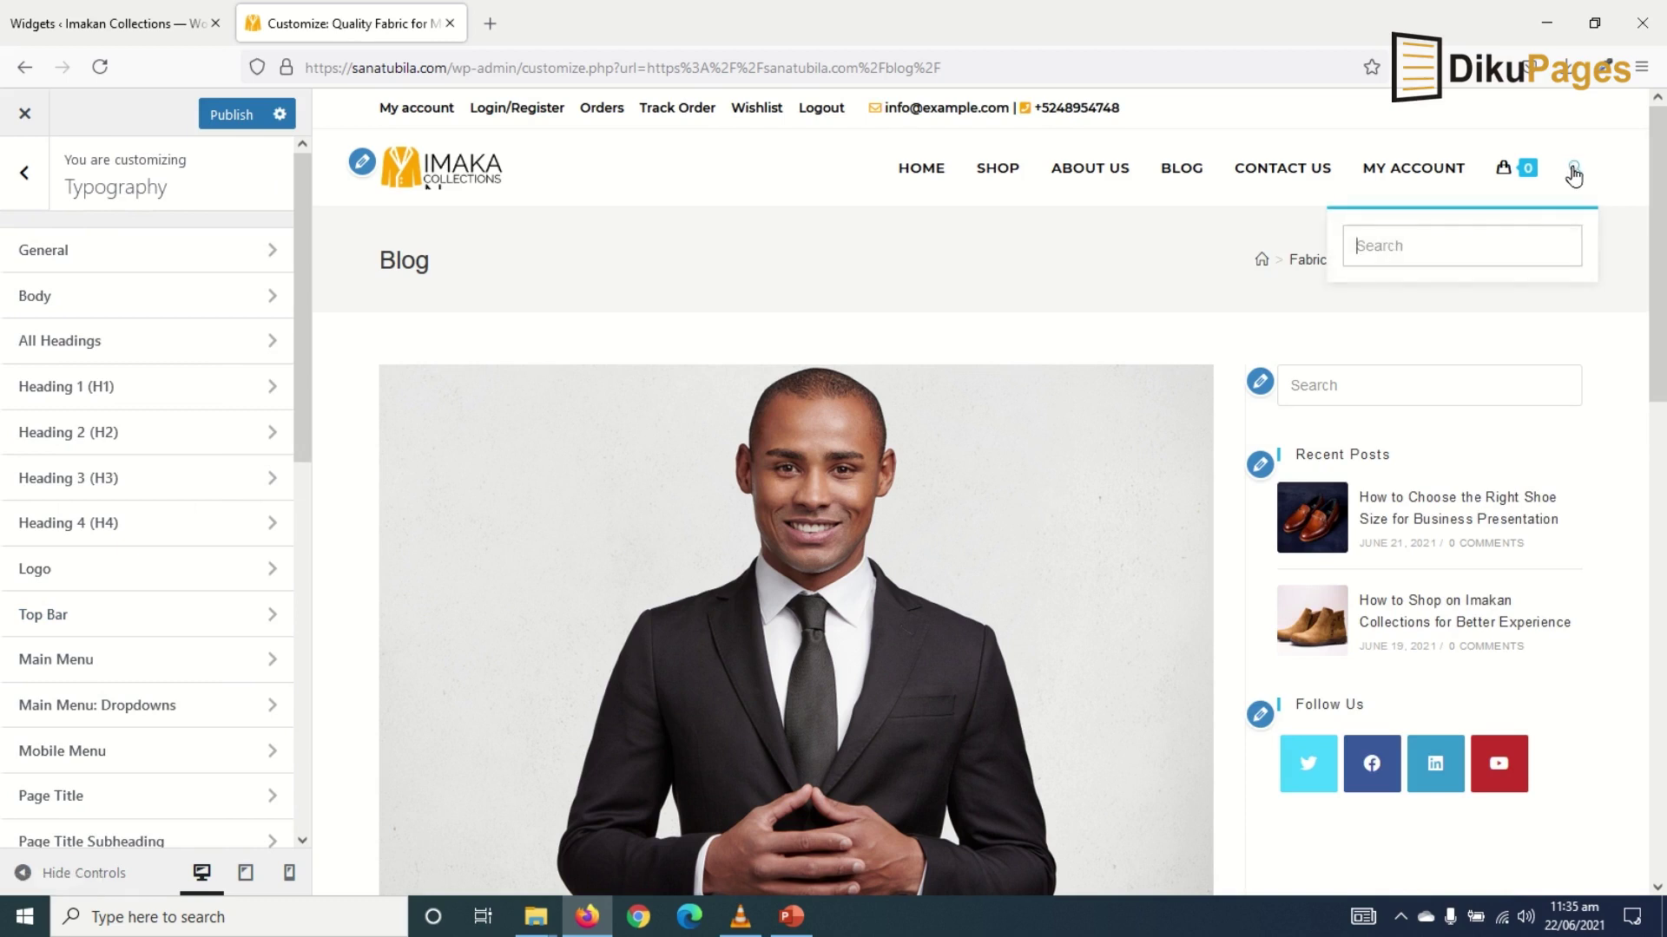
pyautogui.click(1577, 173)
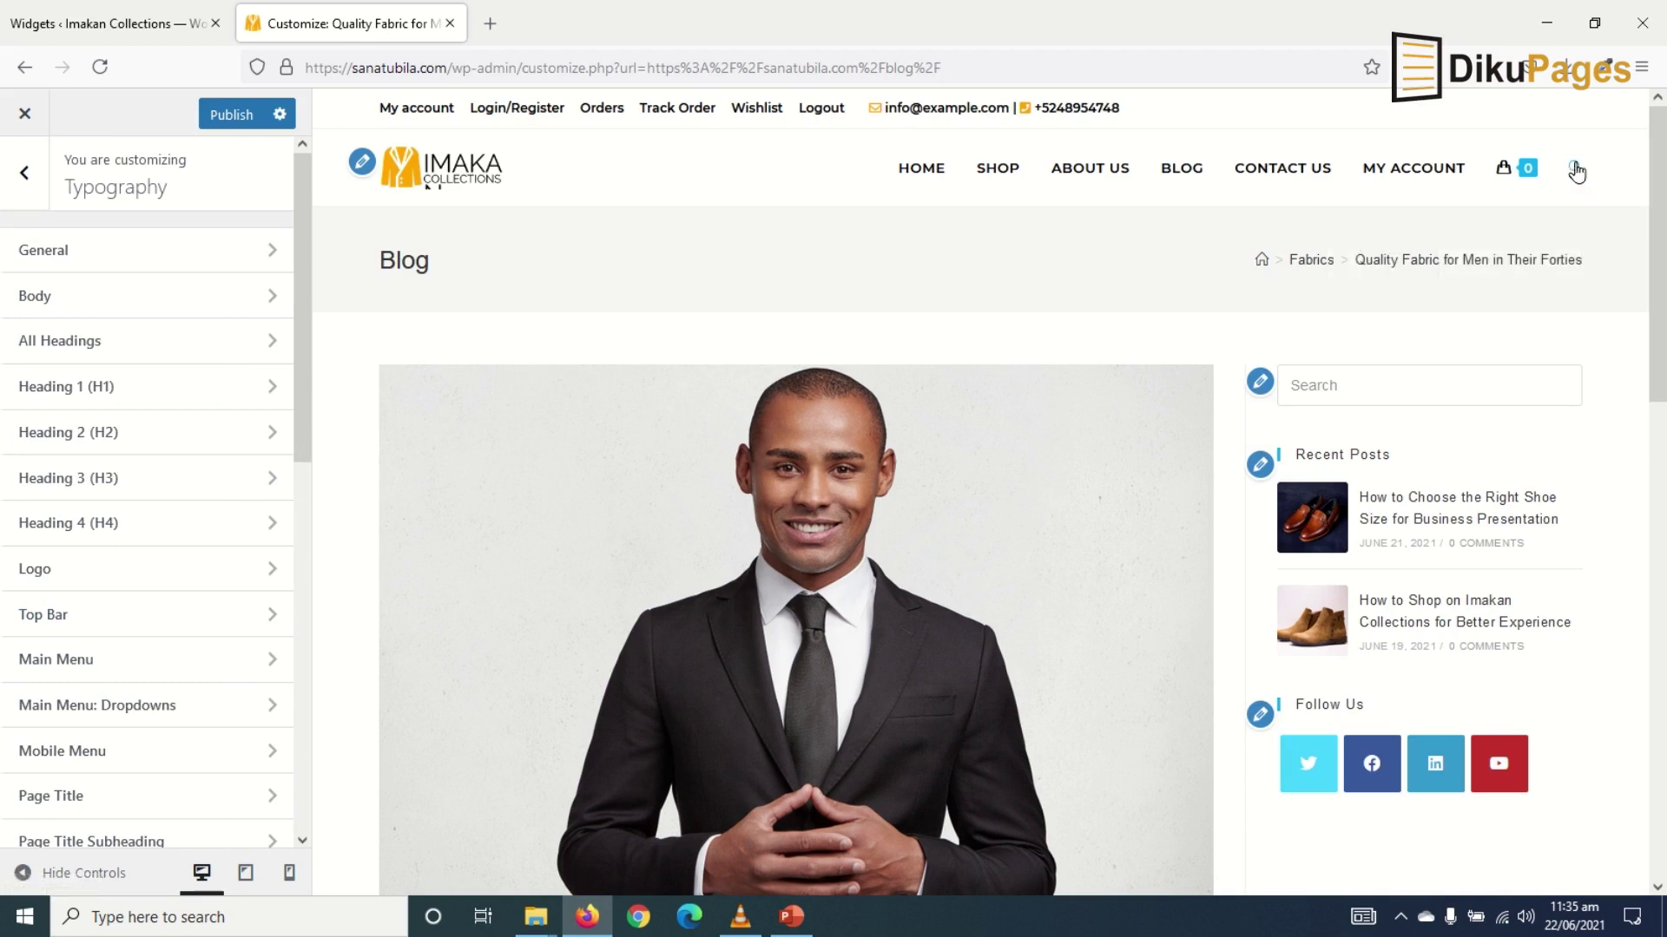
pyautogui.click(1578, 170)
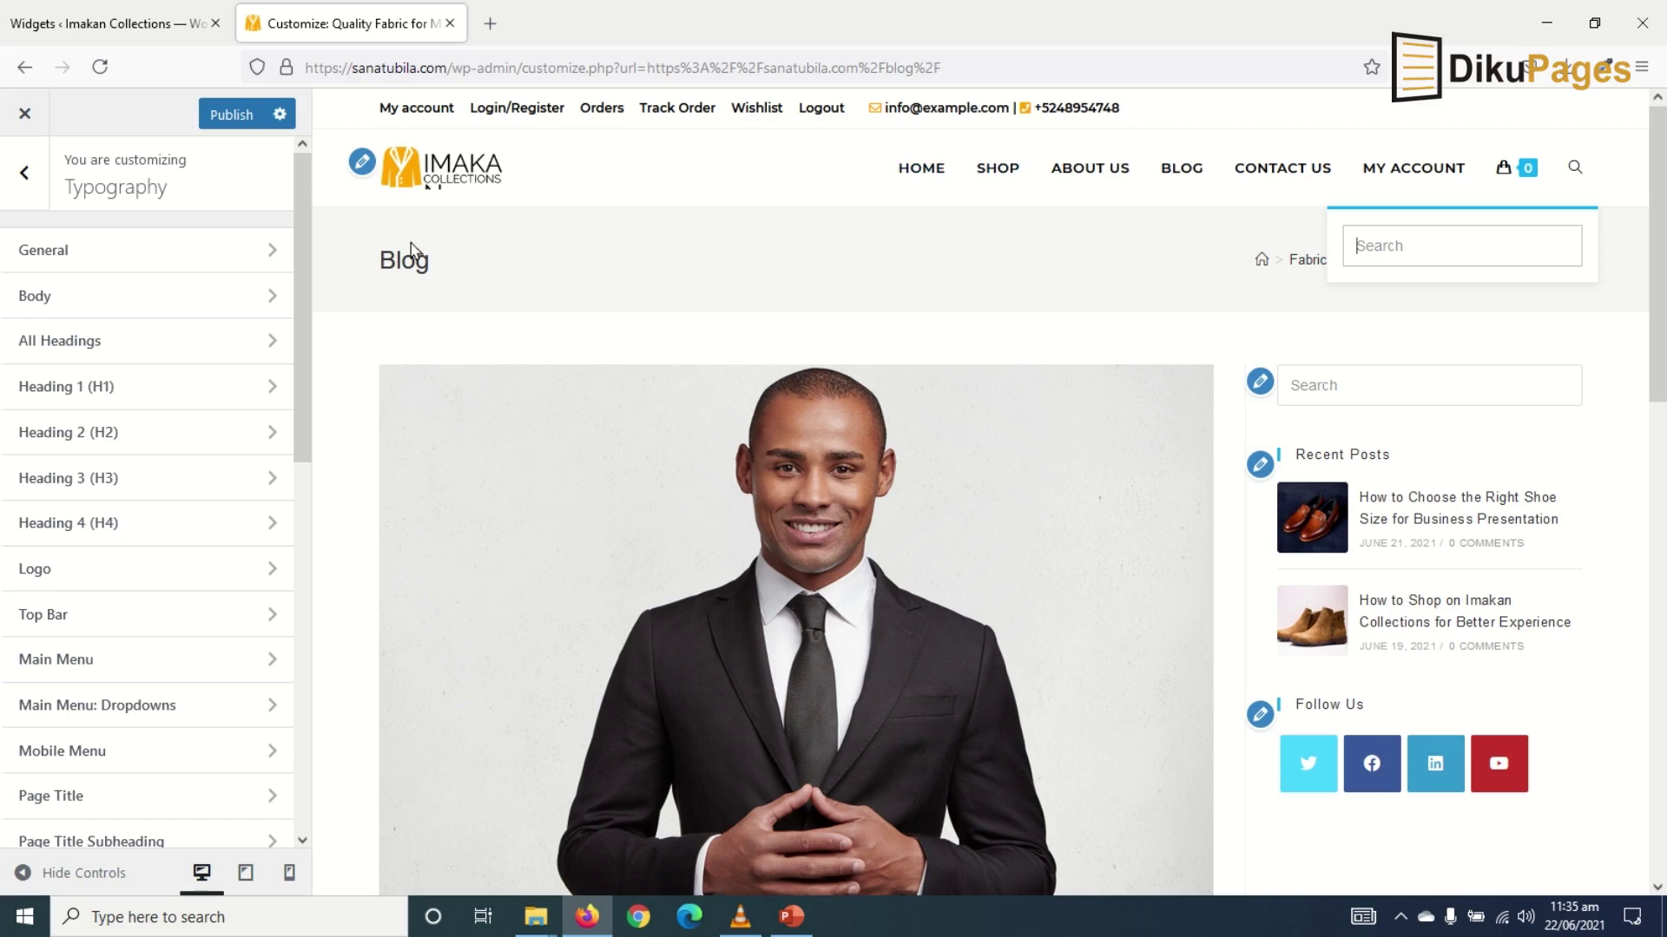
# Open the live store at sanatubila.com in a new tab and search the site for "suit".
pyautogui.click(490, 23)
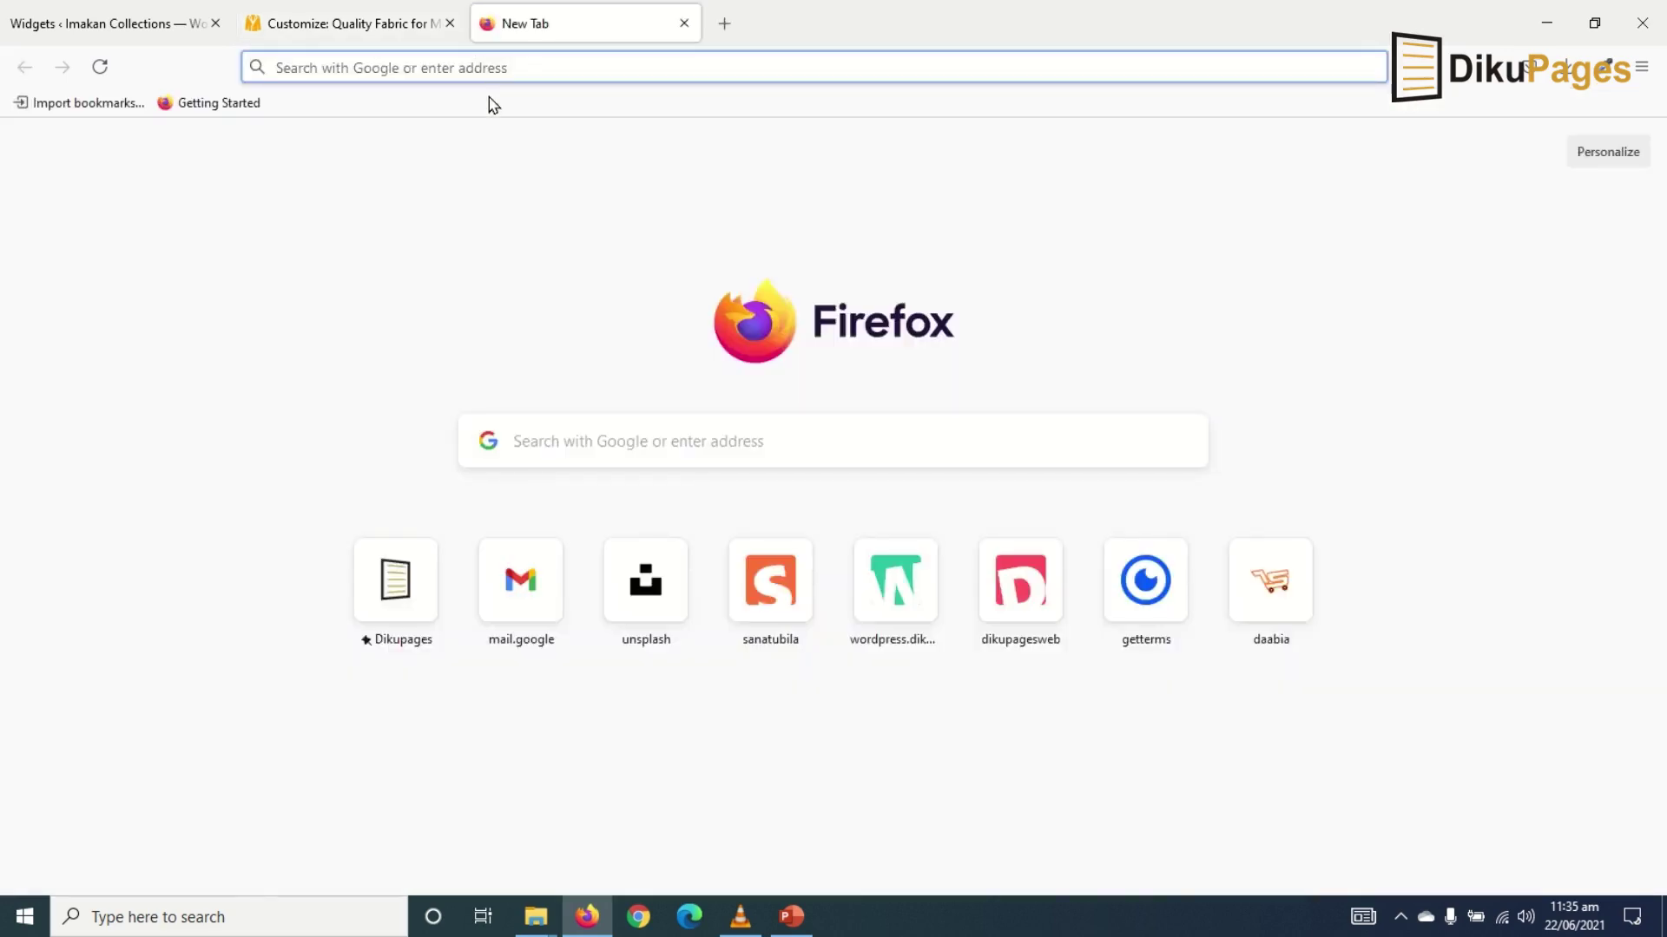
pyautogui.click(770, 580)
pyautogui.click(1441, 201)
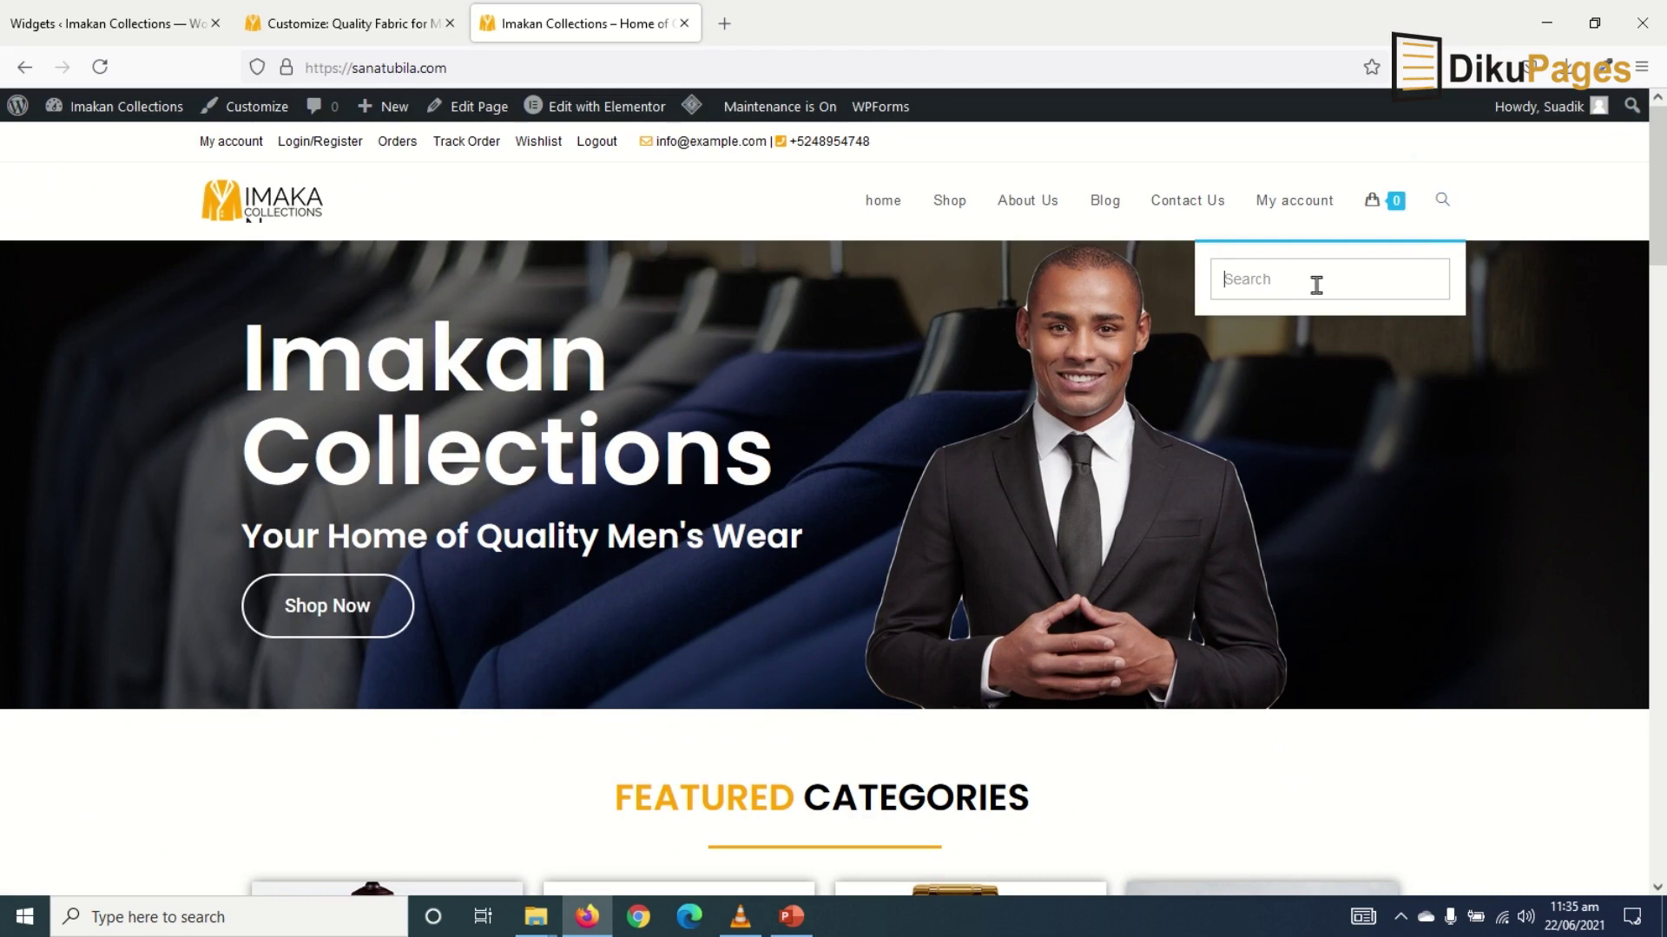
pyautogui.write('suit')
pyautogui.press('Return')
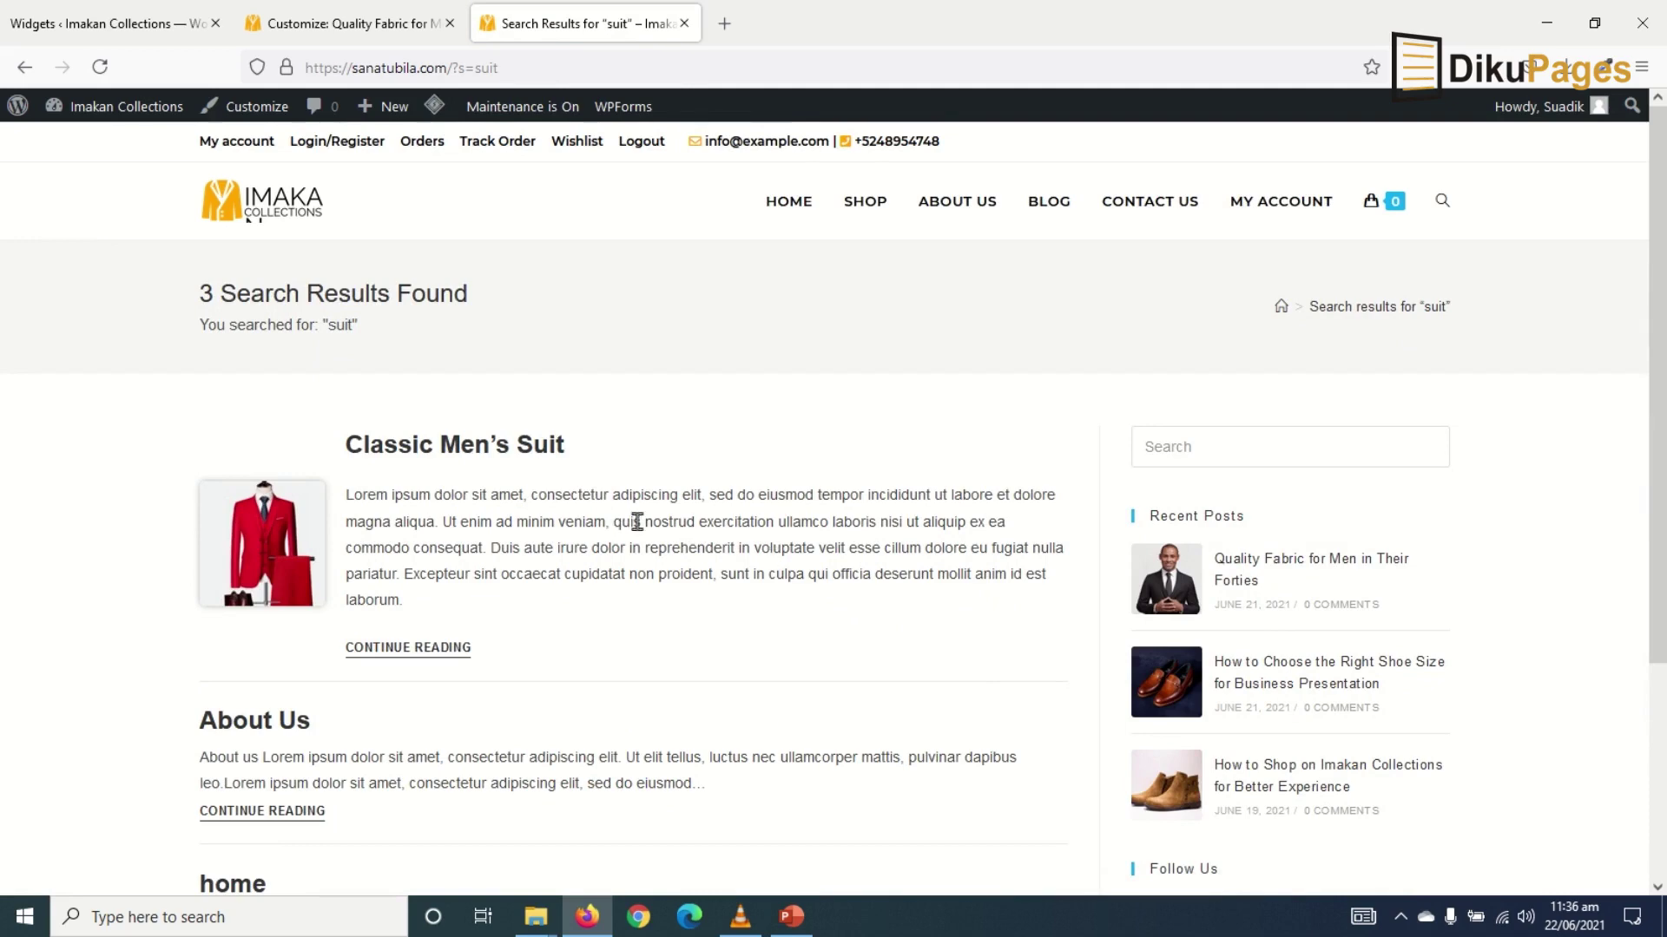
# Back in the customizer's General Settings under General Options, set the Search Result Page source to Products and publish the change.
pyautogui.click(303, 26)
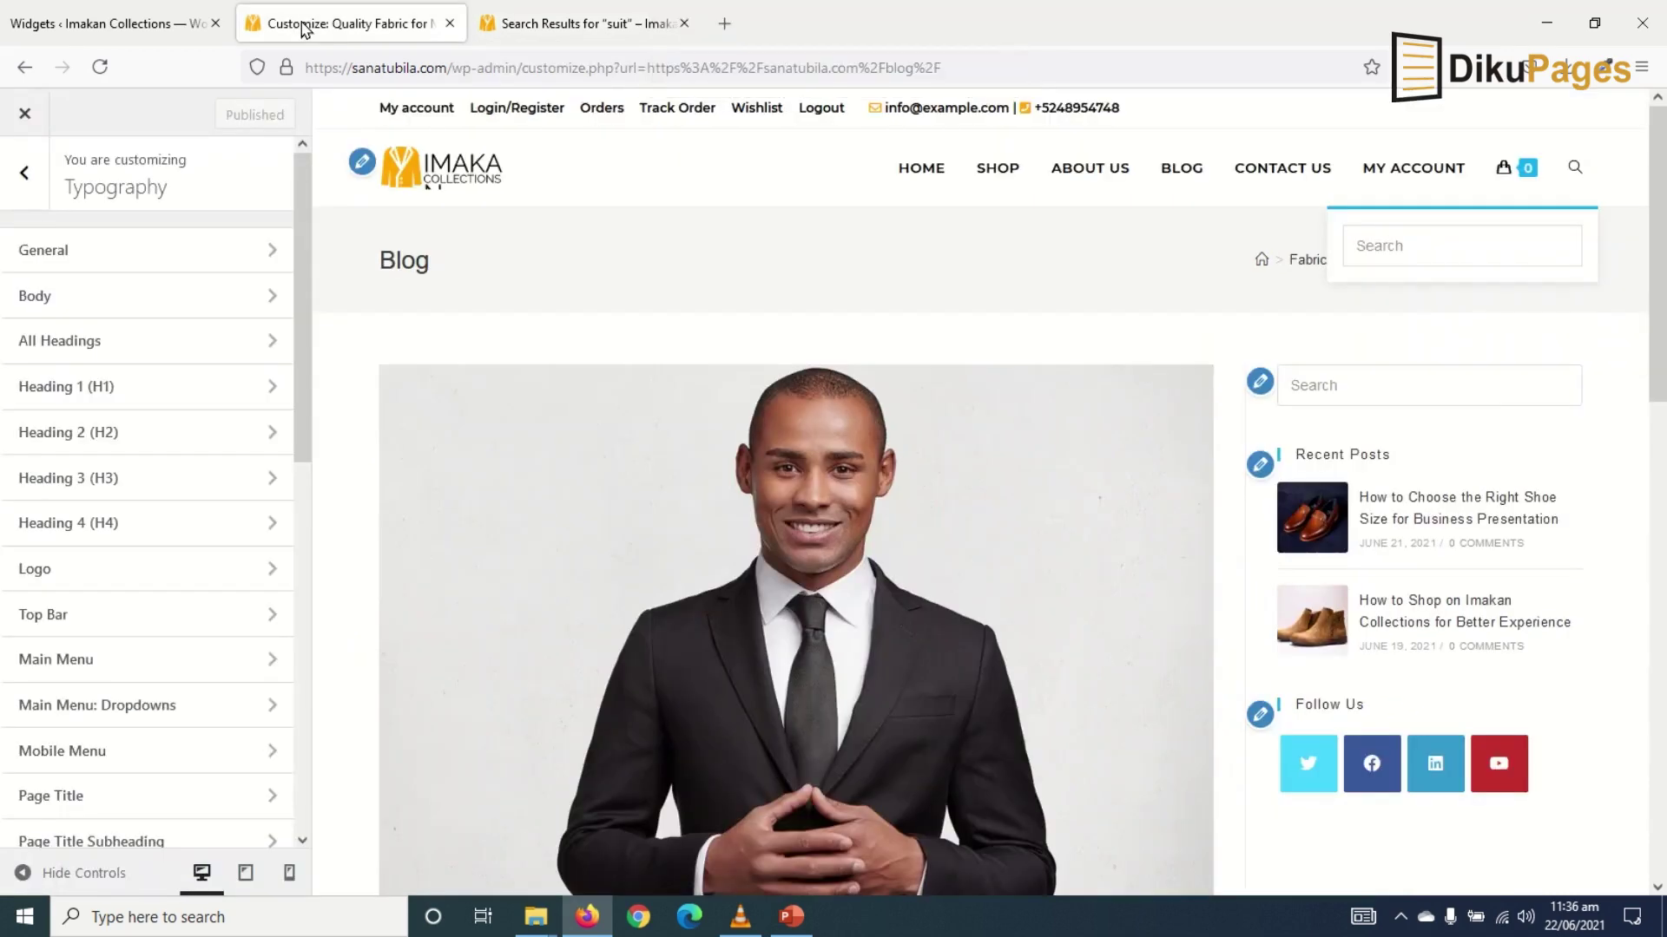
pyautogui.click(24, 173)
pyautogui.click(123, 463)
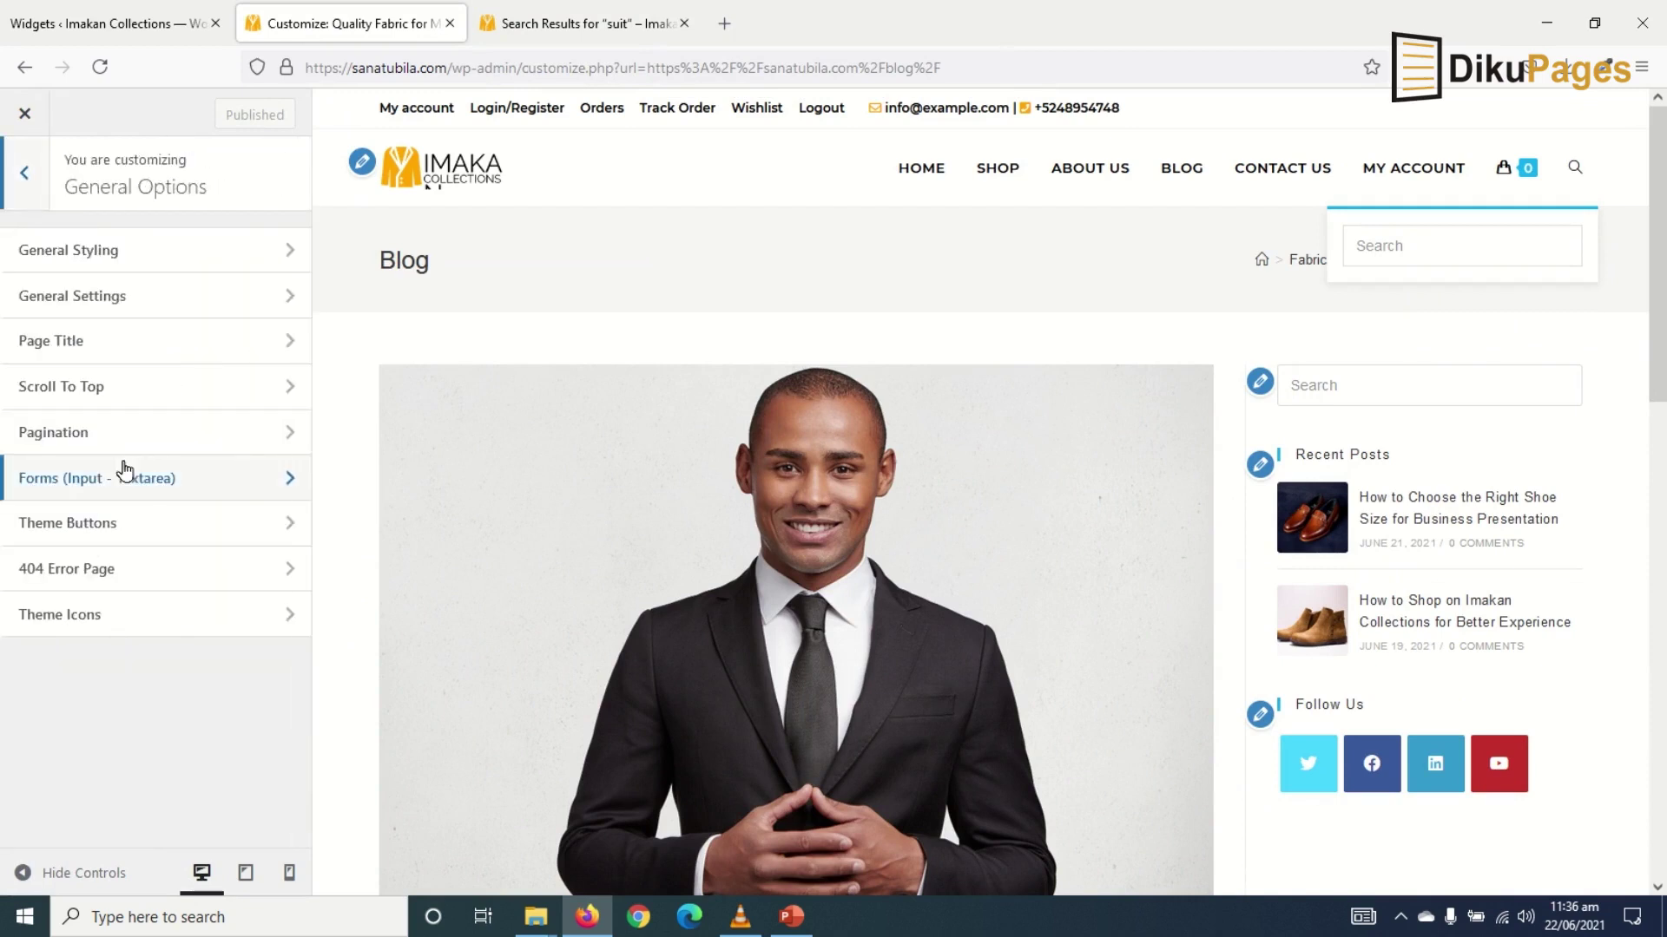
pyautogui.click(91, 297)
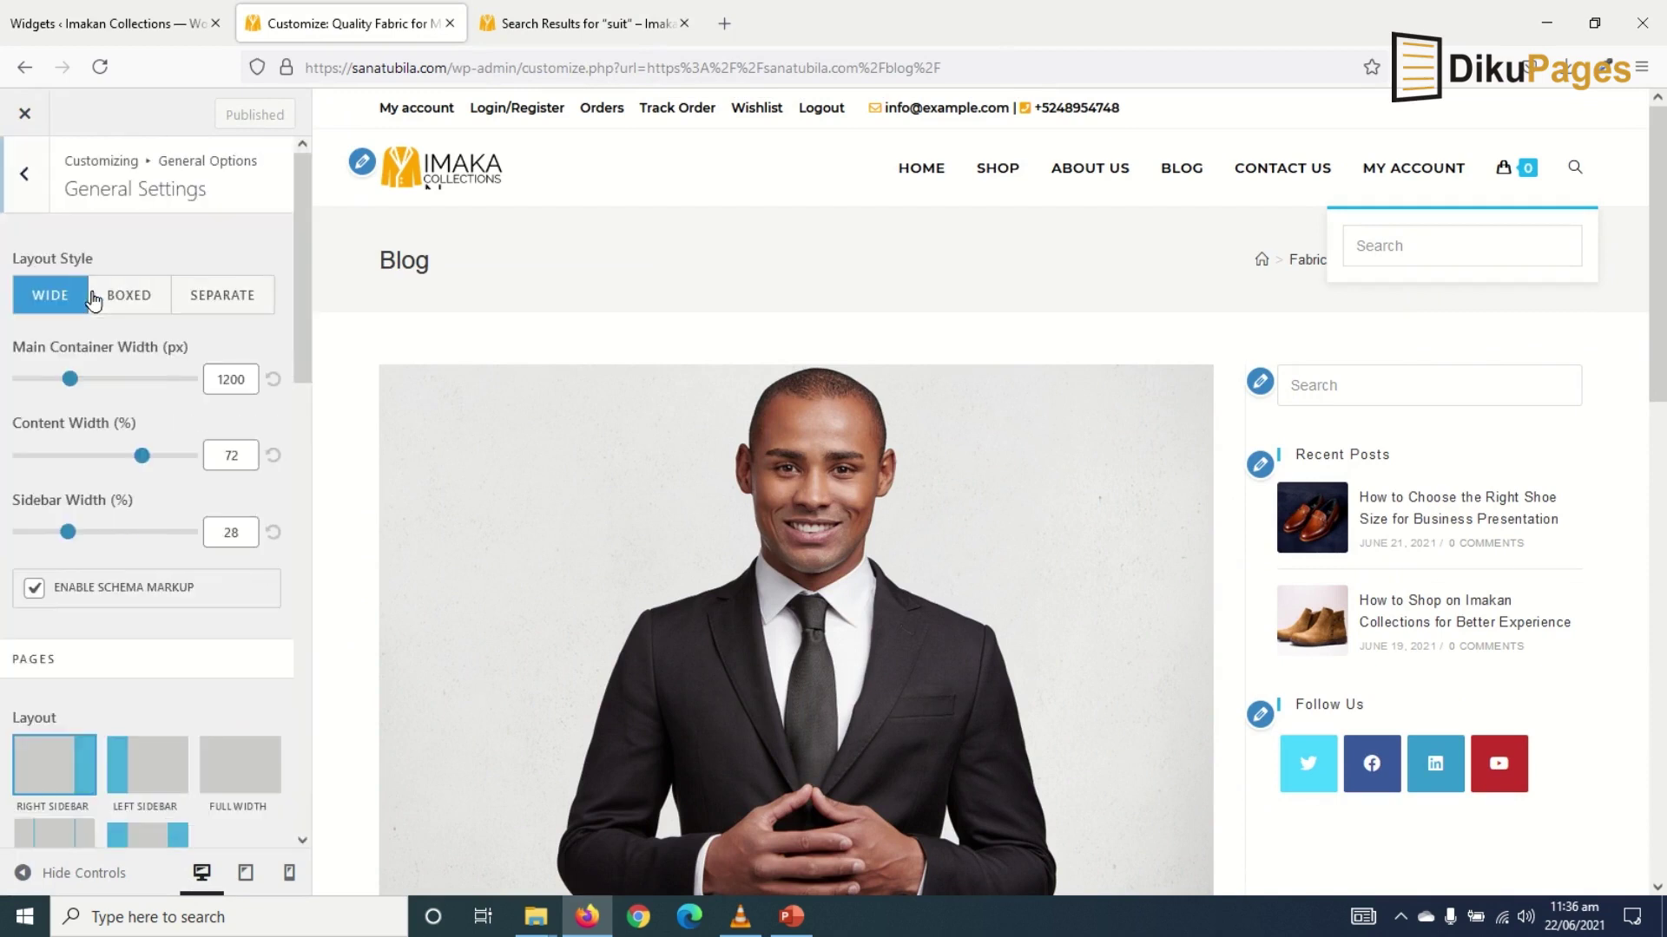
pyautogui.scroll(-8, 208, 647)
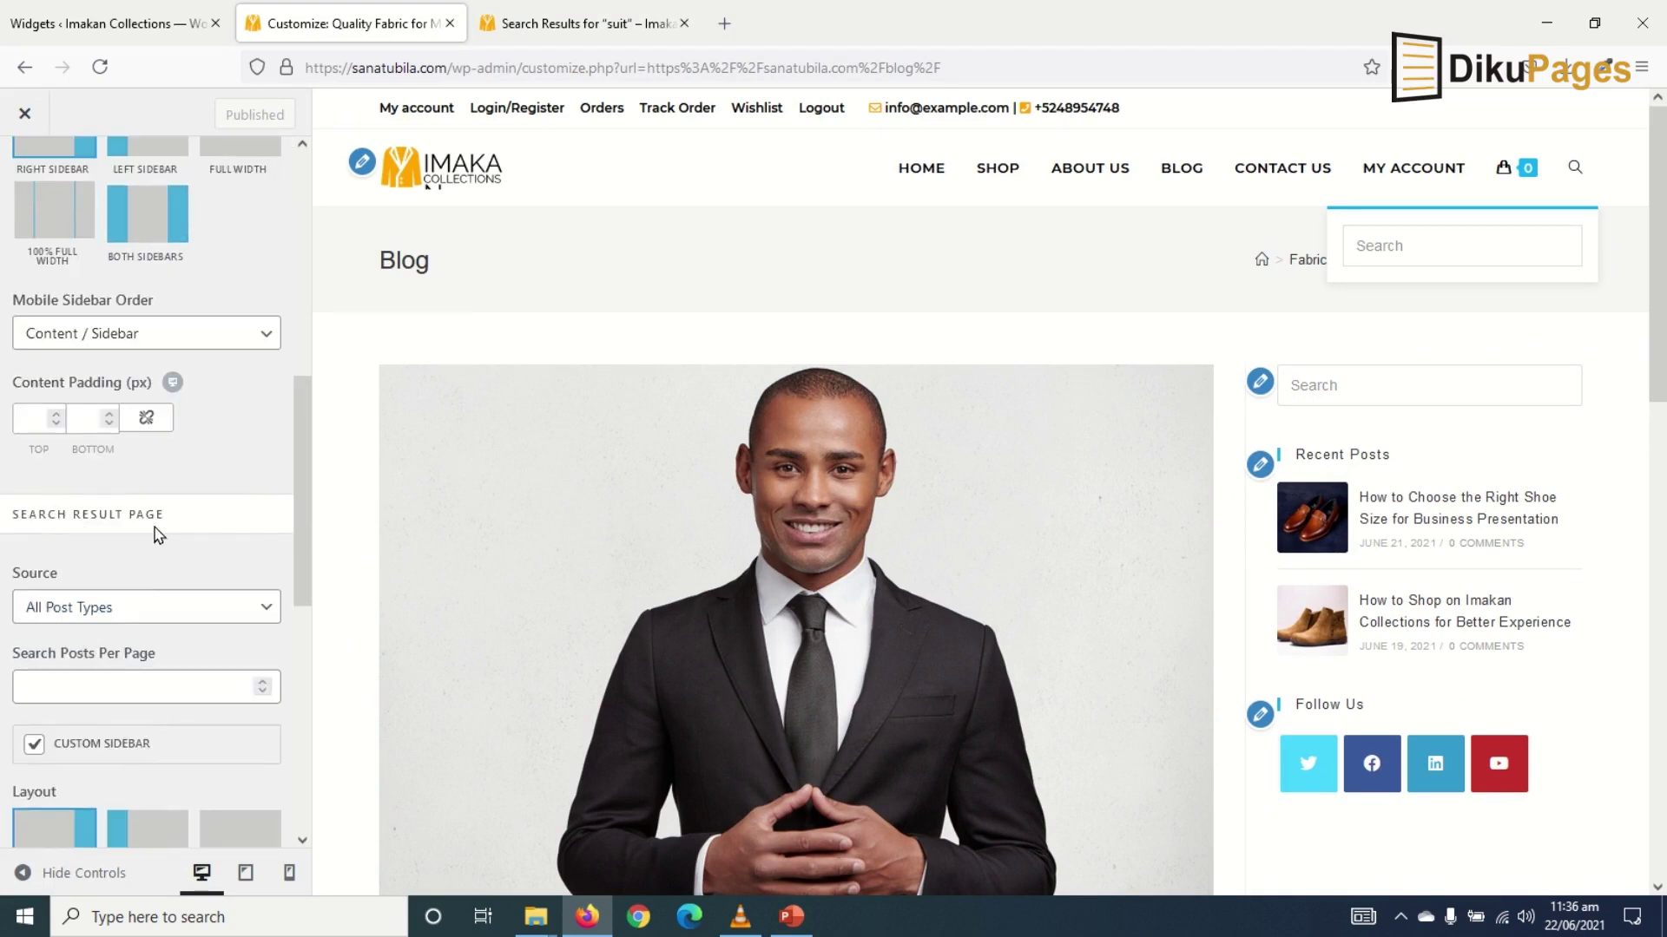
pyautogui.scroll(-1, 165, 581)
pyautogui.click(120, 502)
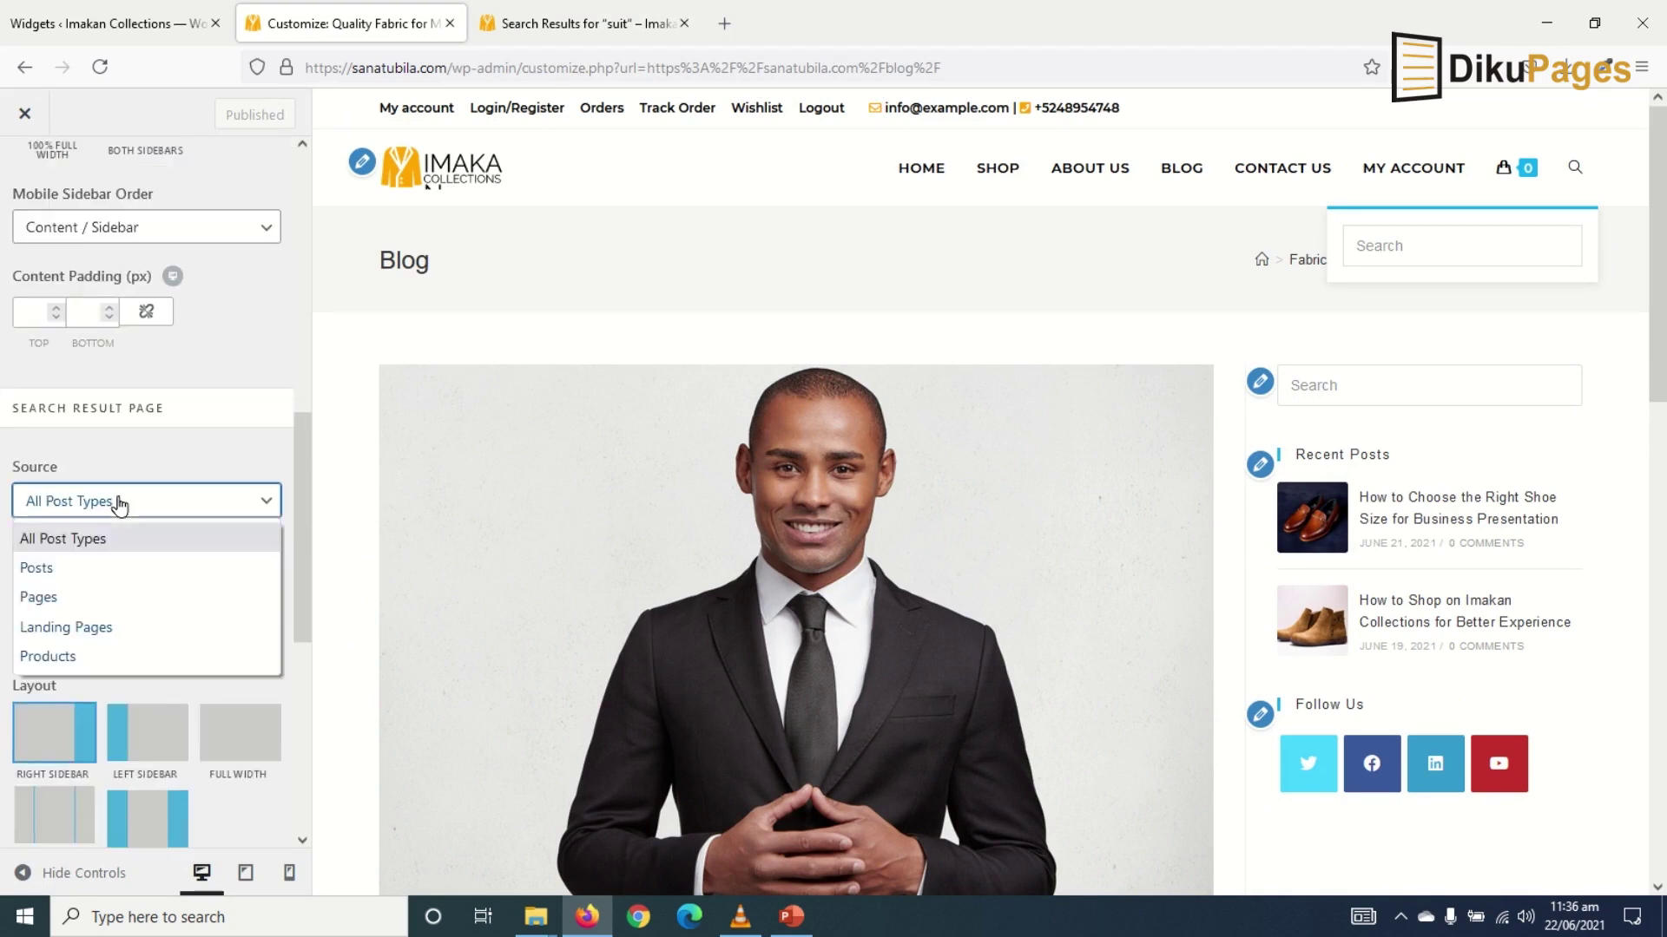
pyautogui.click(112, 657)
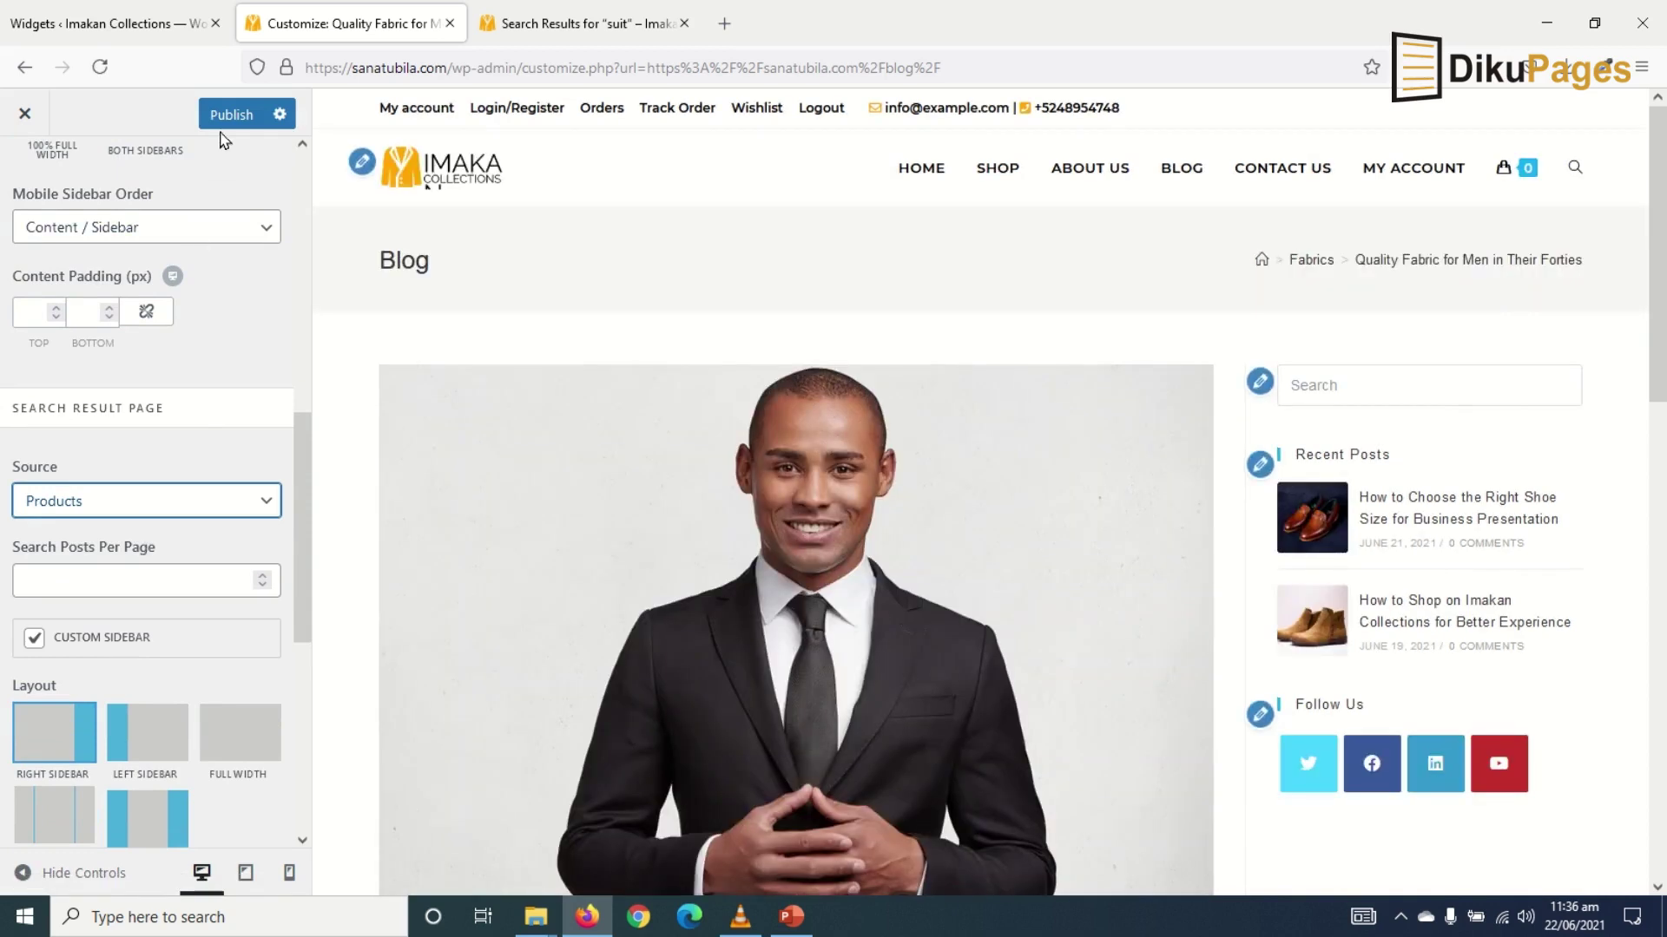
pyautogui.click(223, 121)
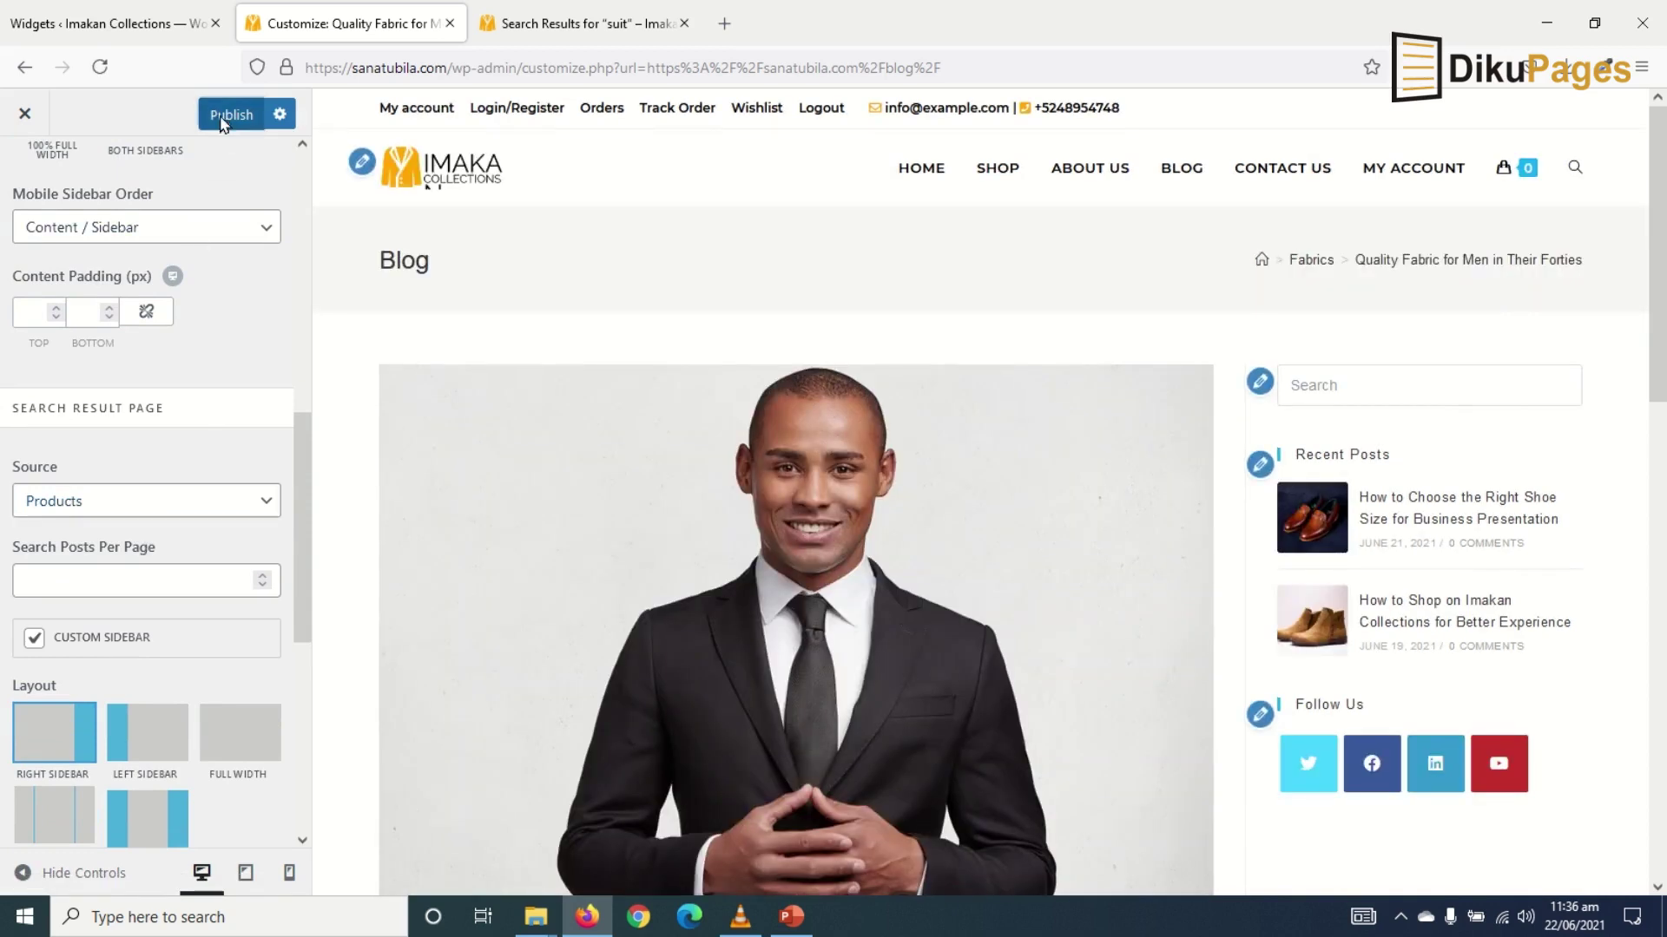
# Search the live store for "suit" again, review the resulting page, and close that tab.
pyautogui.click(543, 23)
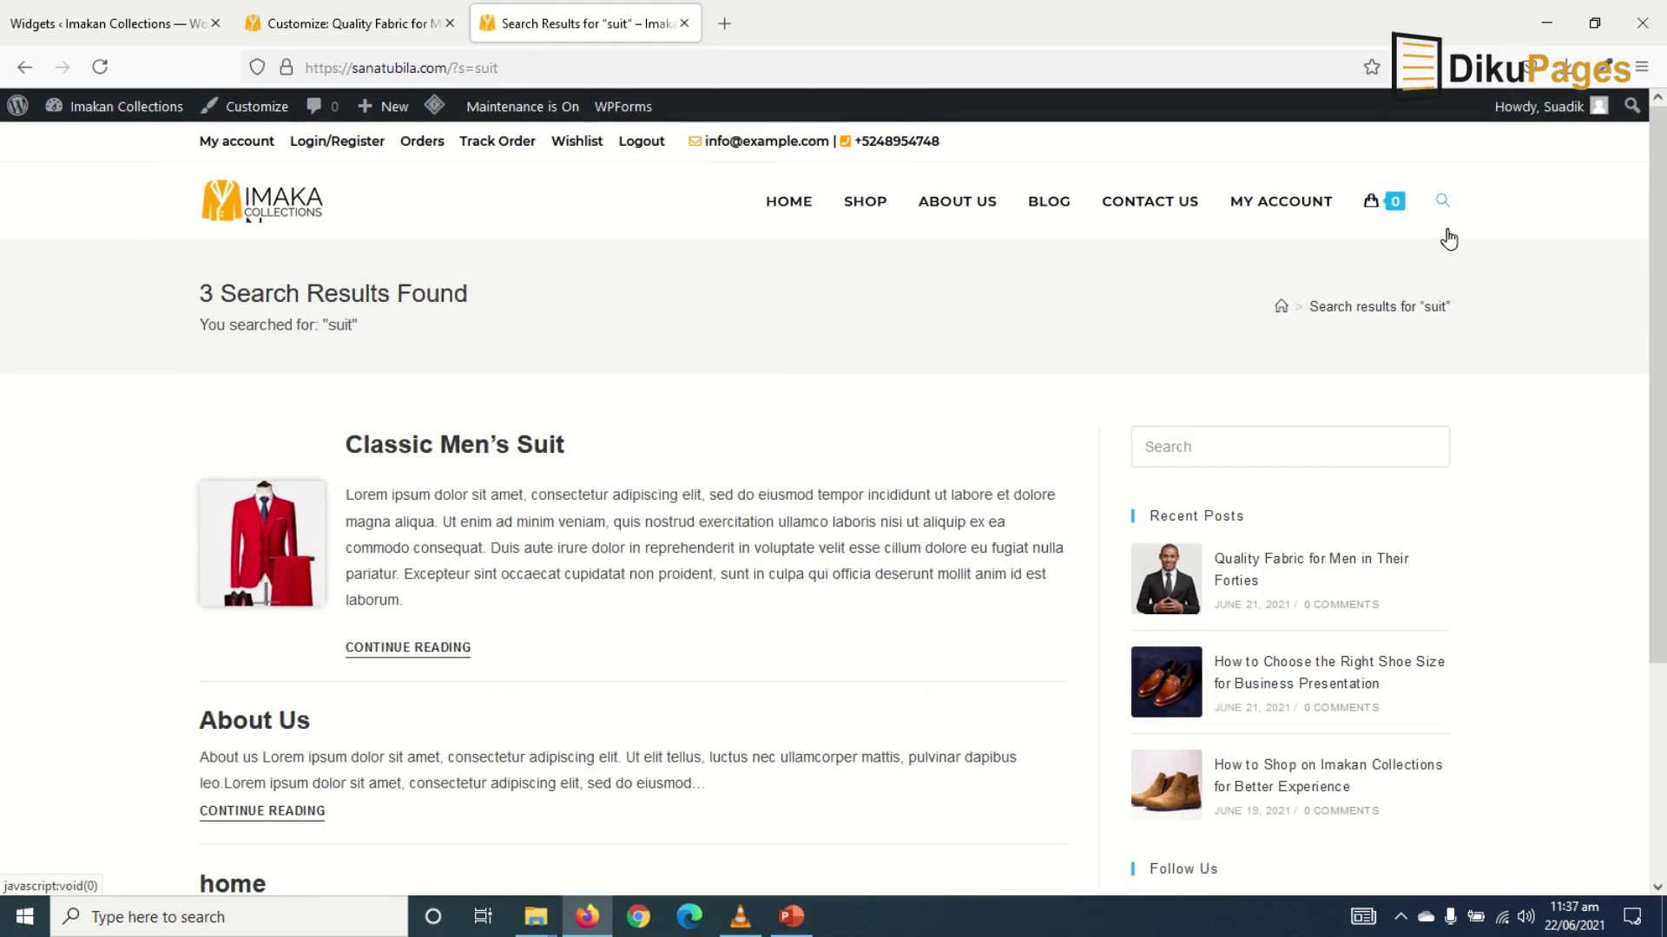
pyautogui.click(1442, 202)
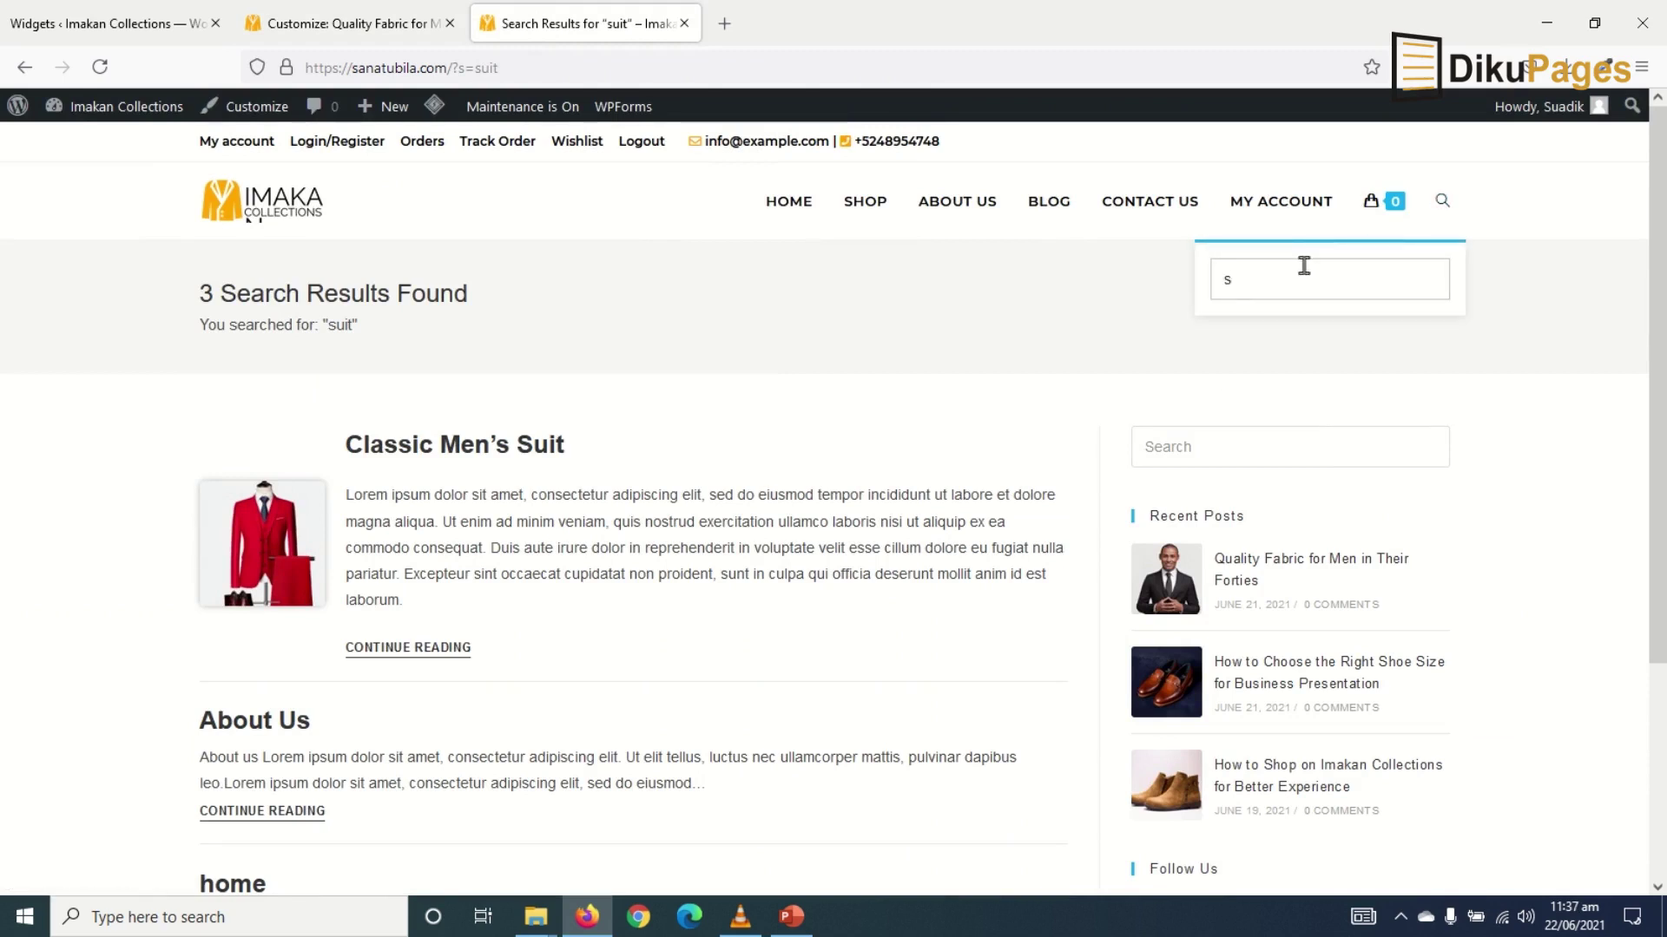
pyautogui.write('suit')
pyautogui.press('Return')
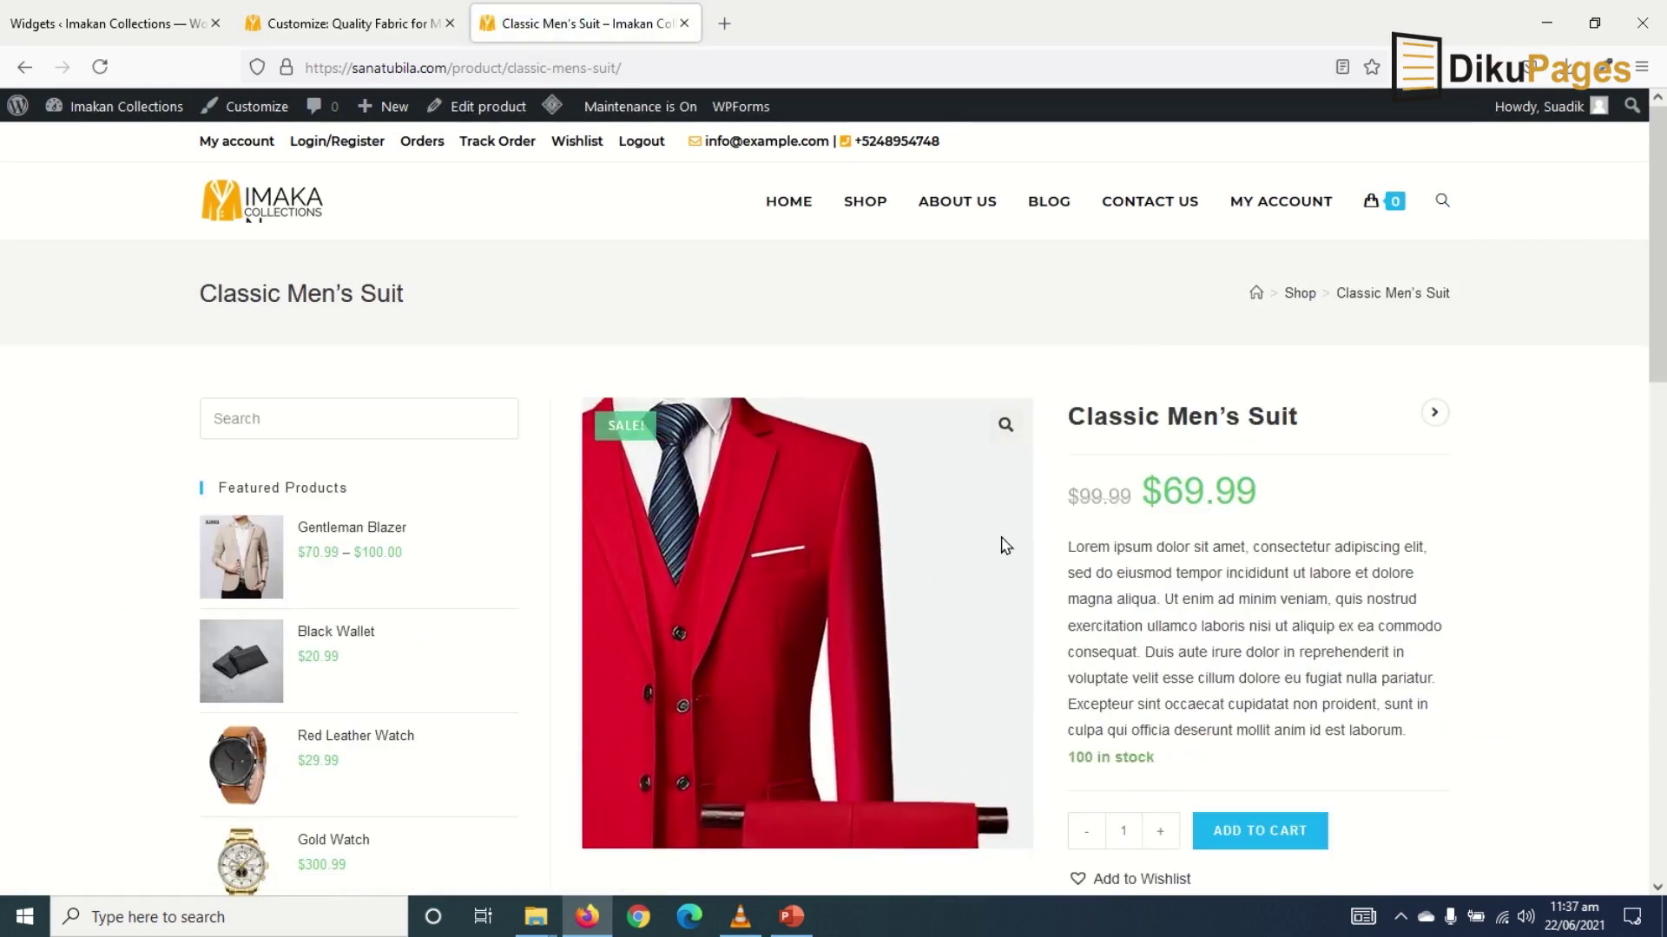
pyautogui.scroll(-5, 1143, 625)
pyautogui.scroll(5, 1142, 625)
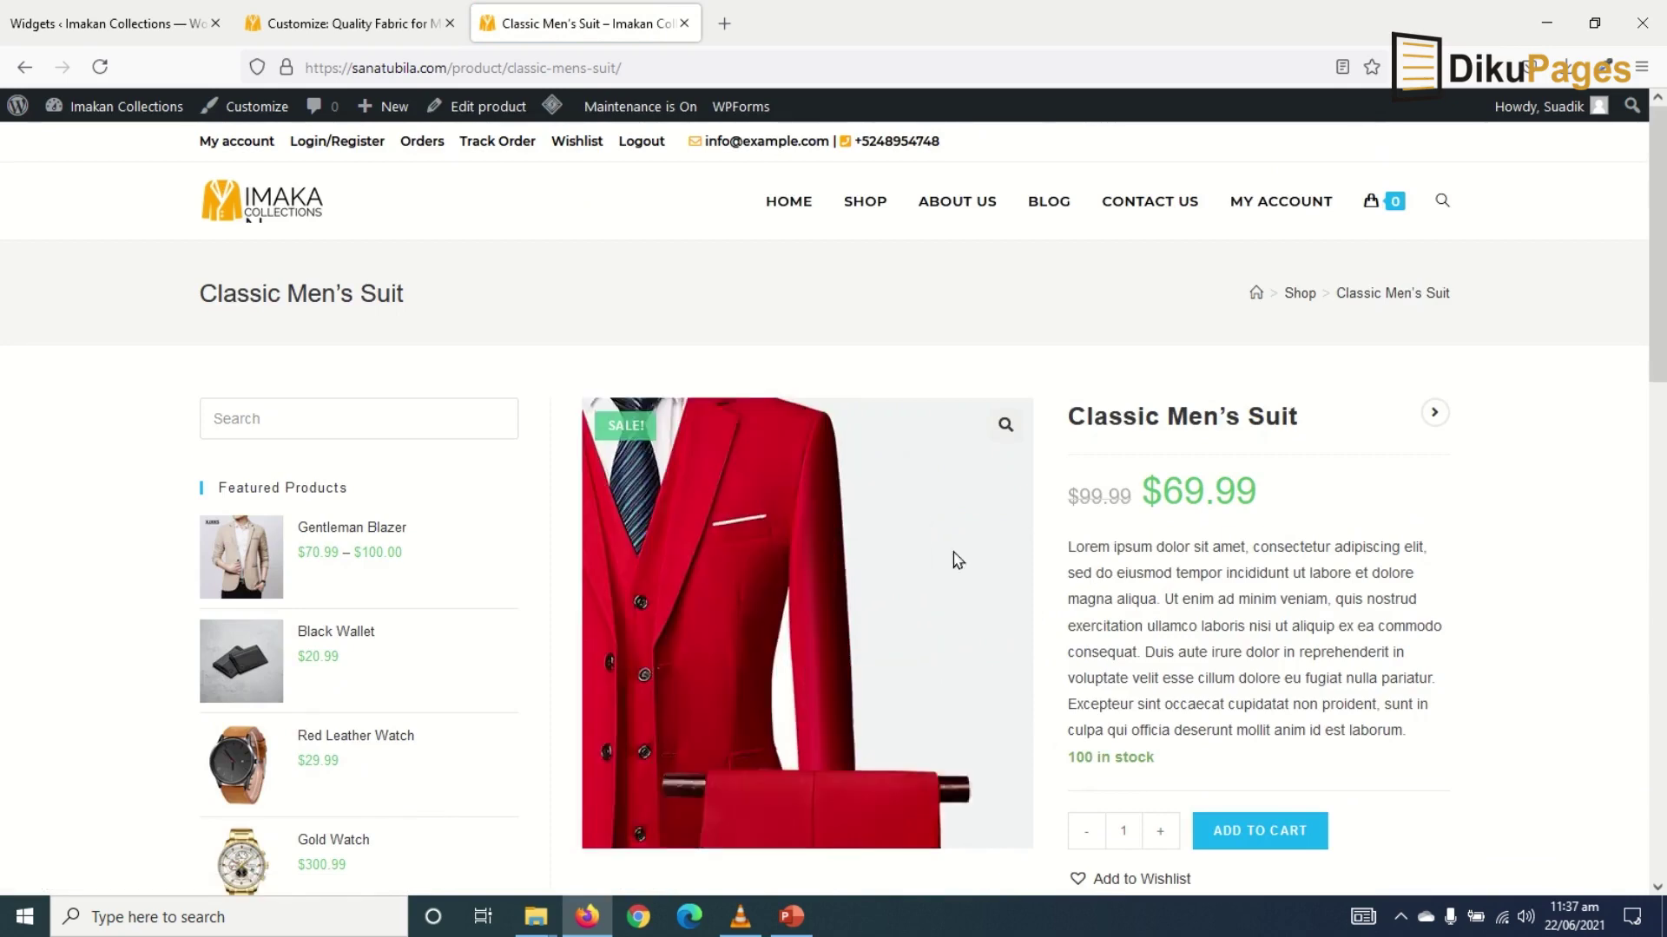
pyautogui.click(684, 24)
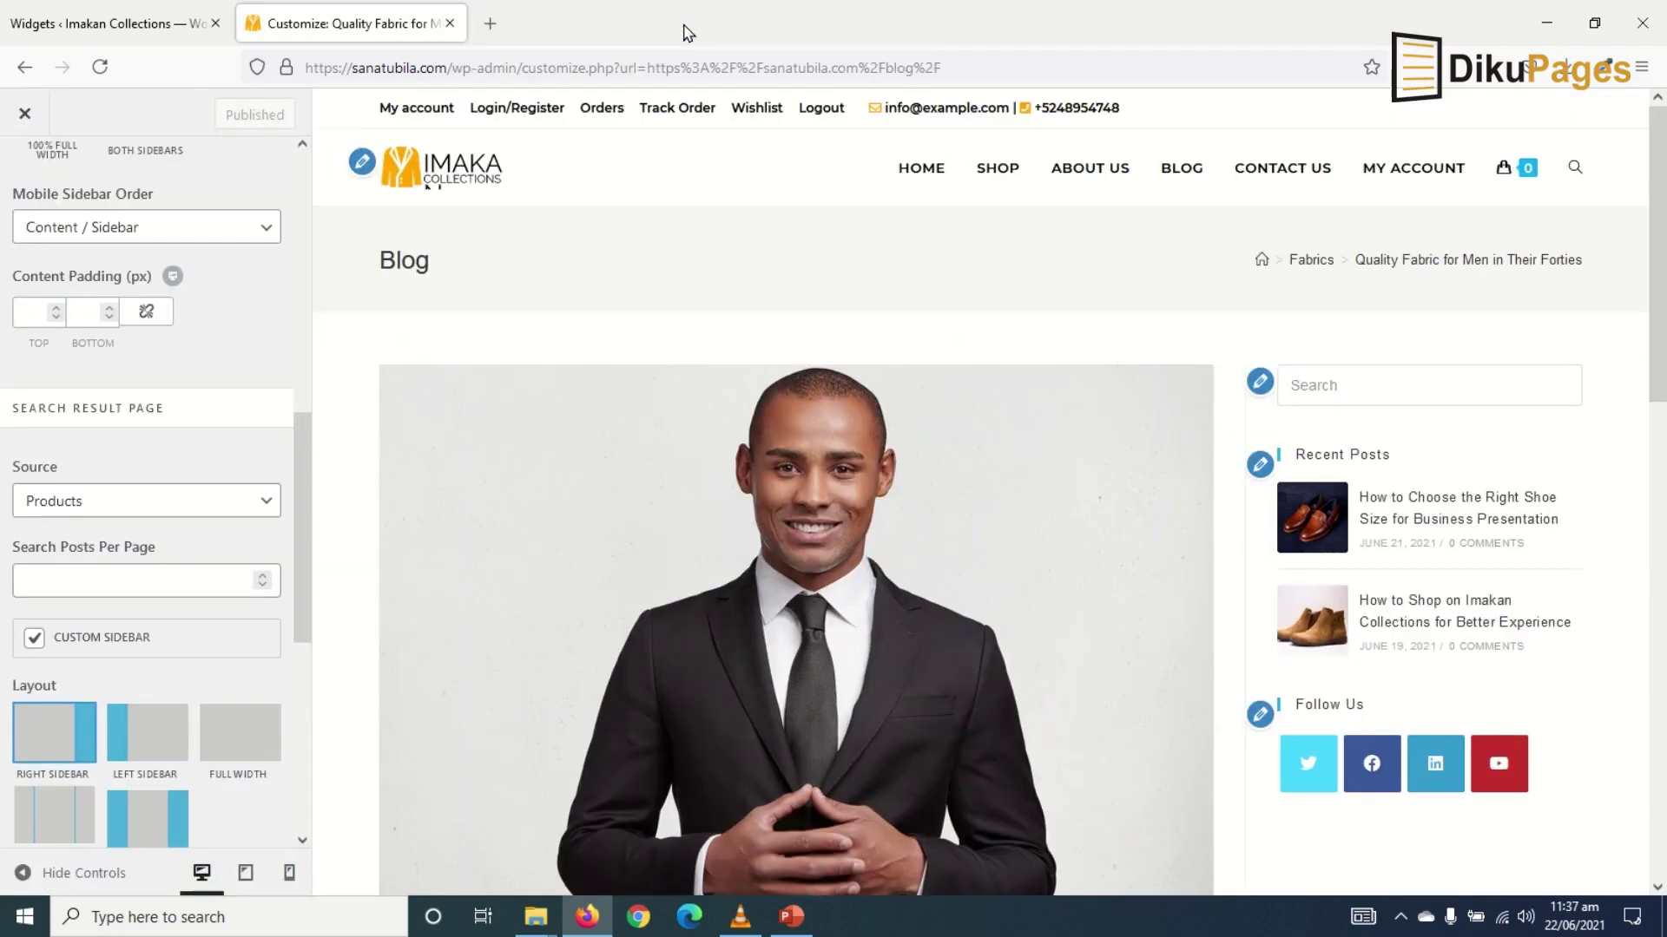
# Preview the header's search box and open the Menu settings of the Header section.
pyautogui.click(1577, 173)
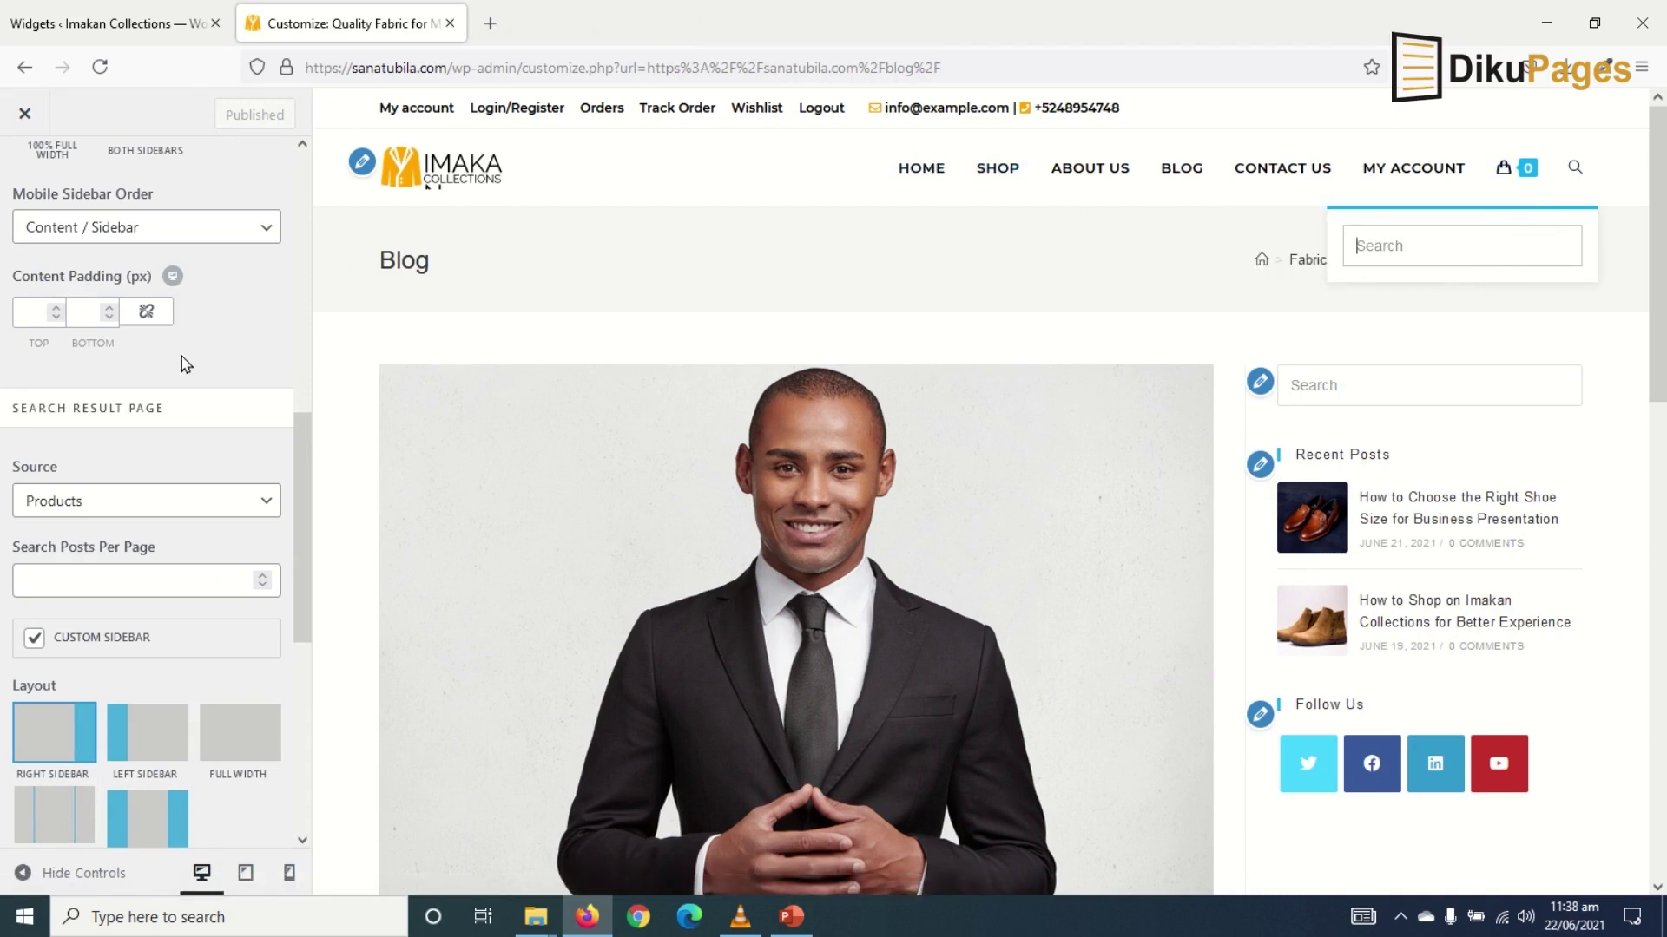
pyautogui.scroll(10, 103, 349)
pyautogui.click(32, 178)
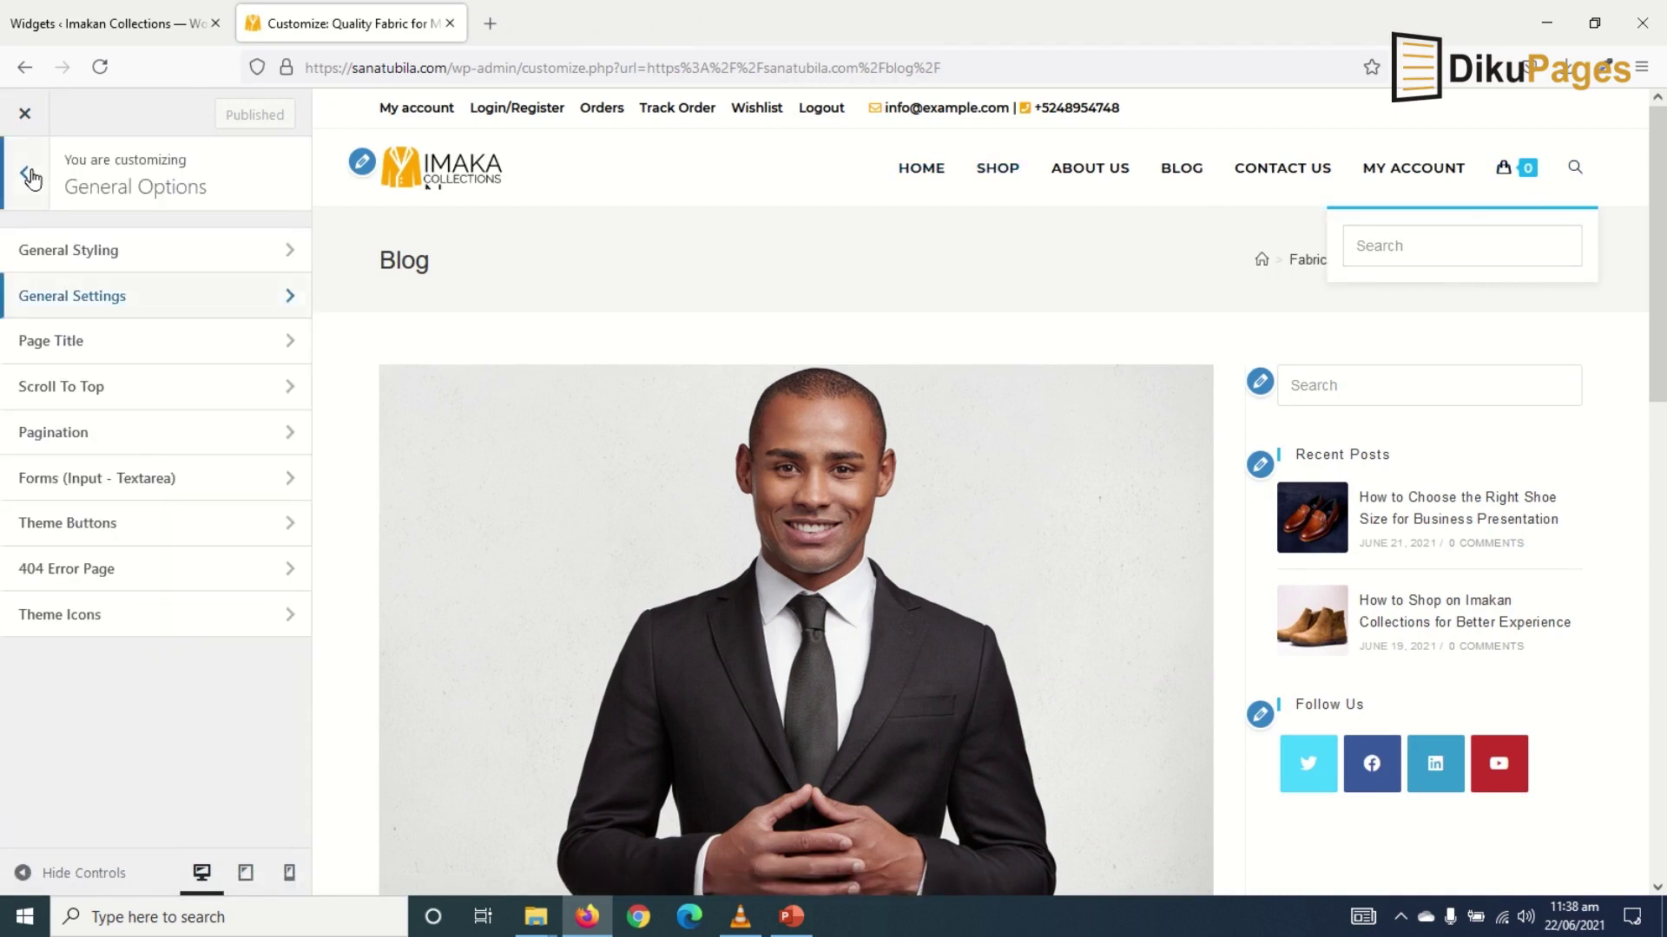
pyautogui.click(31, 178)
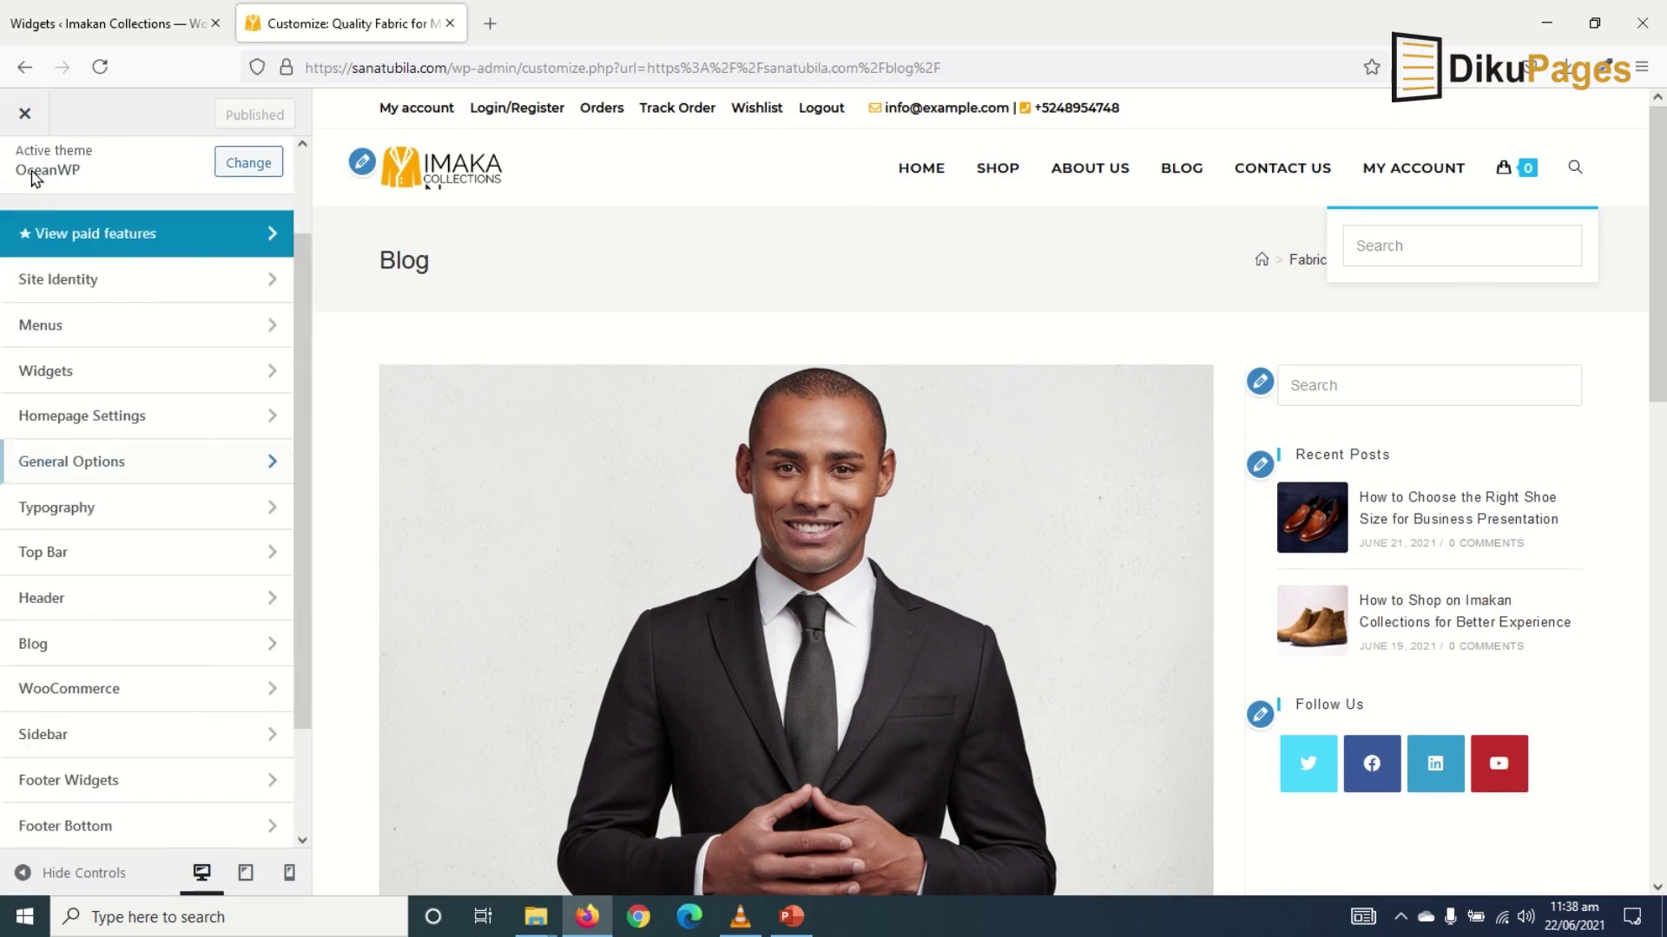
pyautogui.click(64, 595)
pyautogui.click(100, 385)
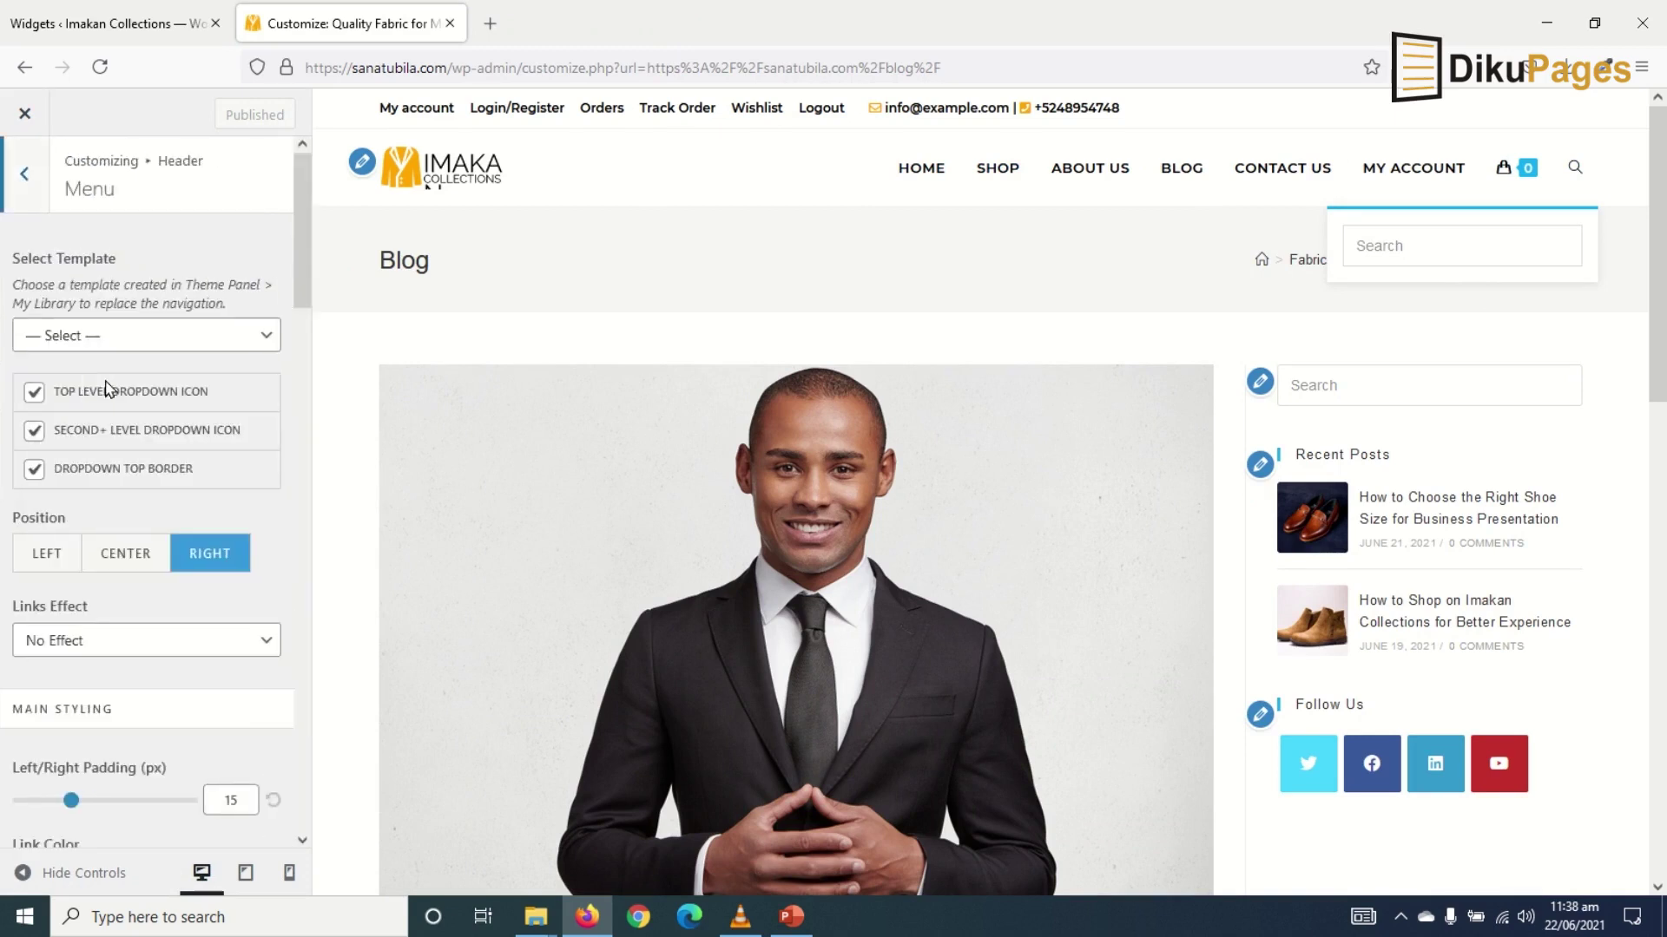
# Set the menu's Search Icon Style to Header Replace and publish the change.
pyautogui.scroll(-5, 108, 388)
pyautogui.scroll(-5, 111, 391)
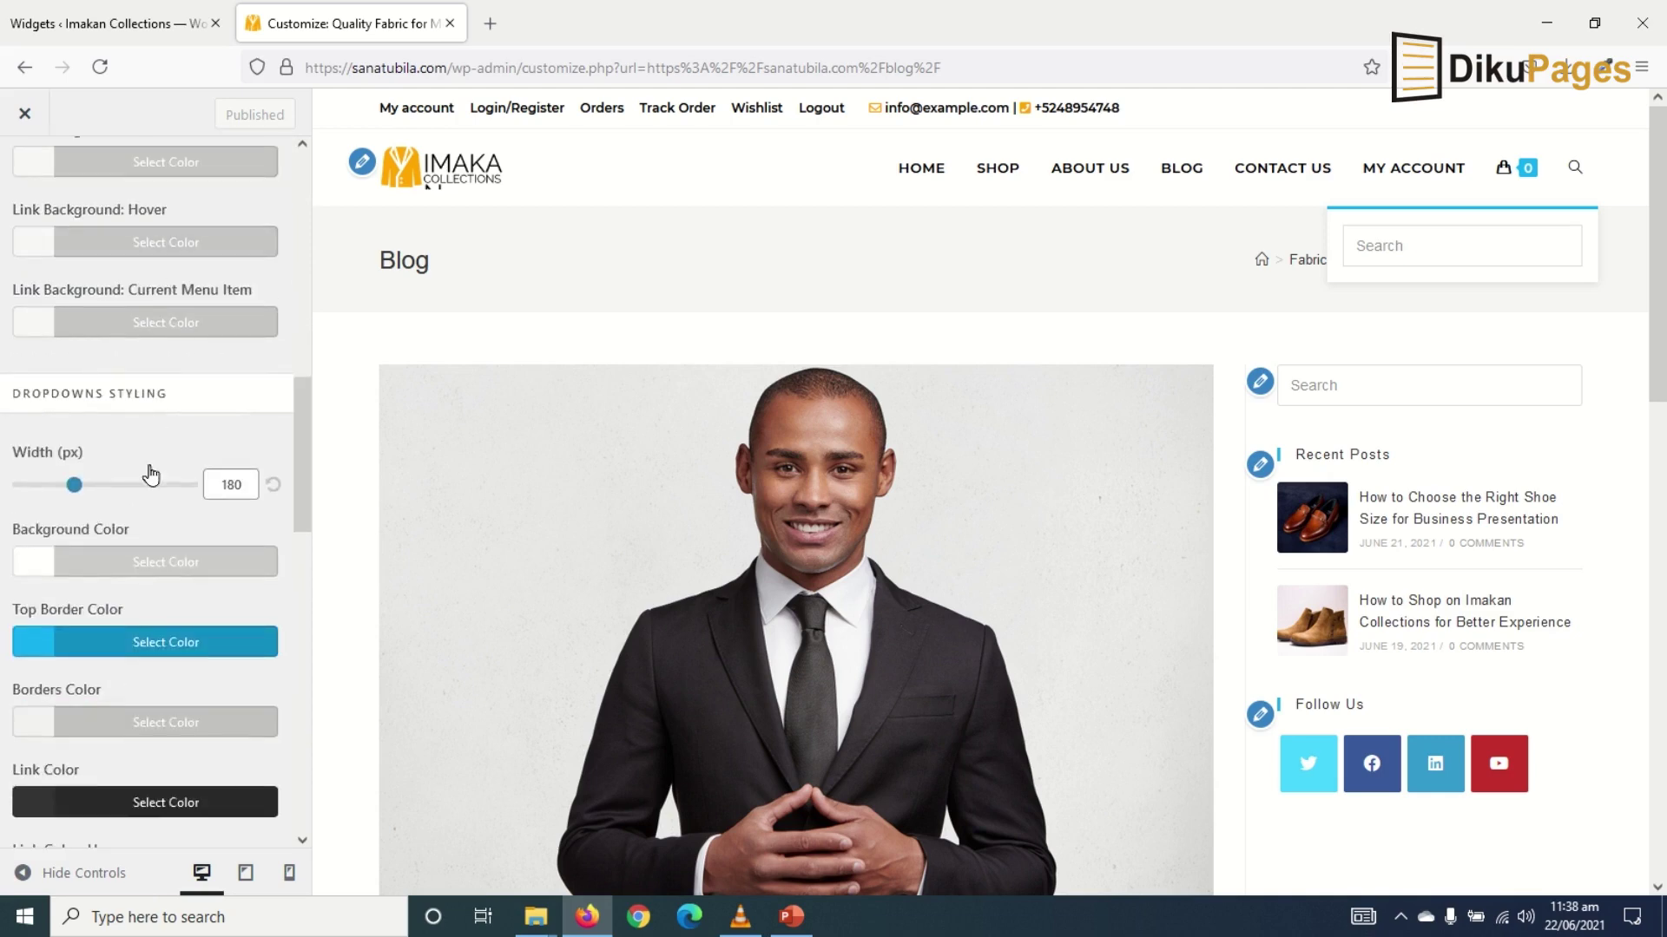
pyautogui.scroll(-3, 147, 486)
pyautogui.scroll(-2, 148, 486)
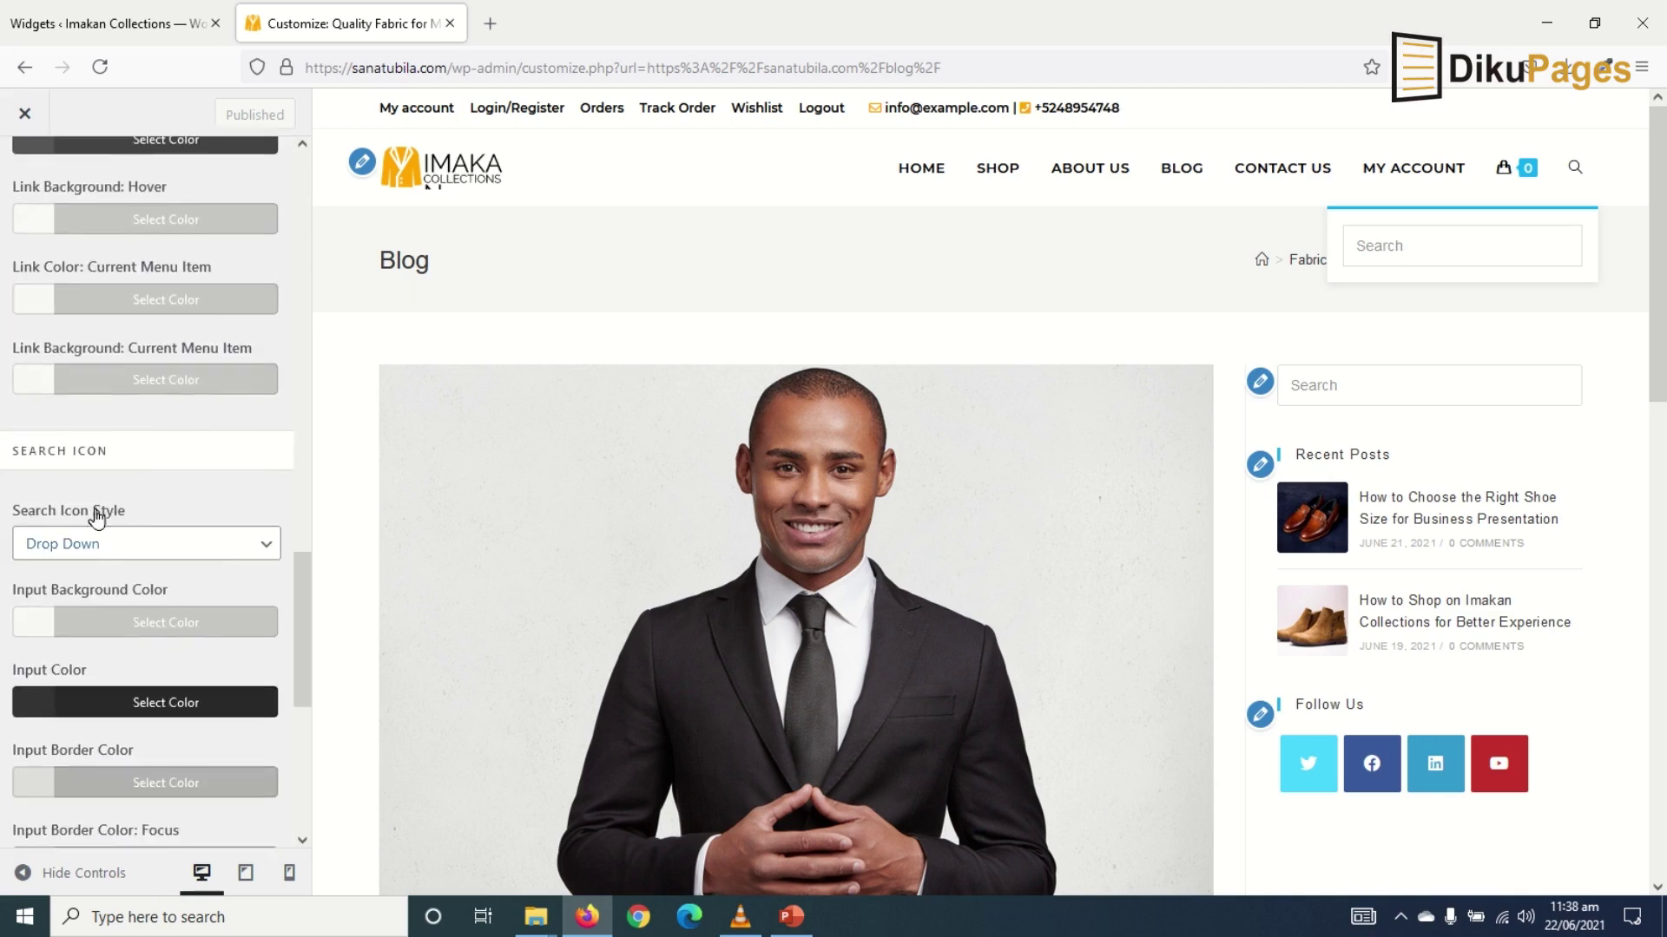
pyautogui.scroll(-2, 130, 460)
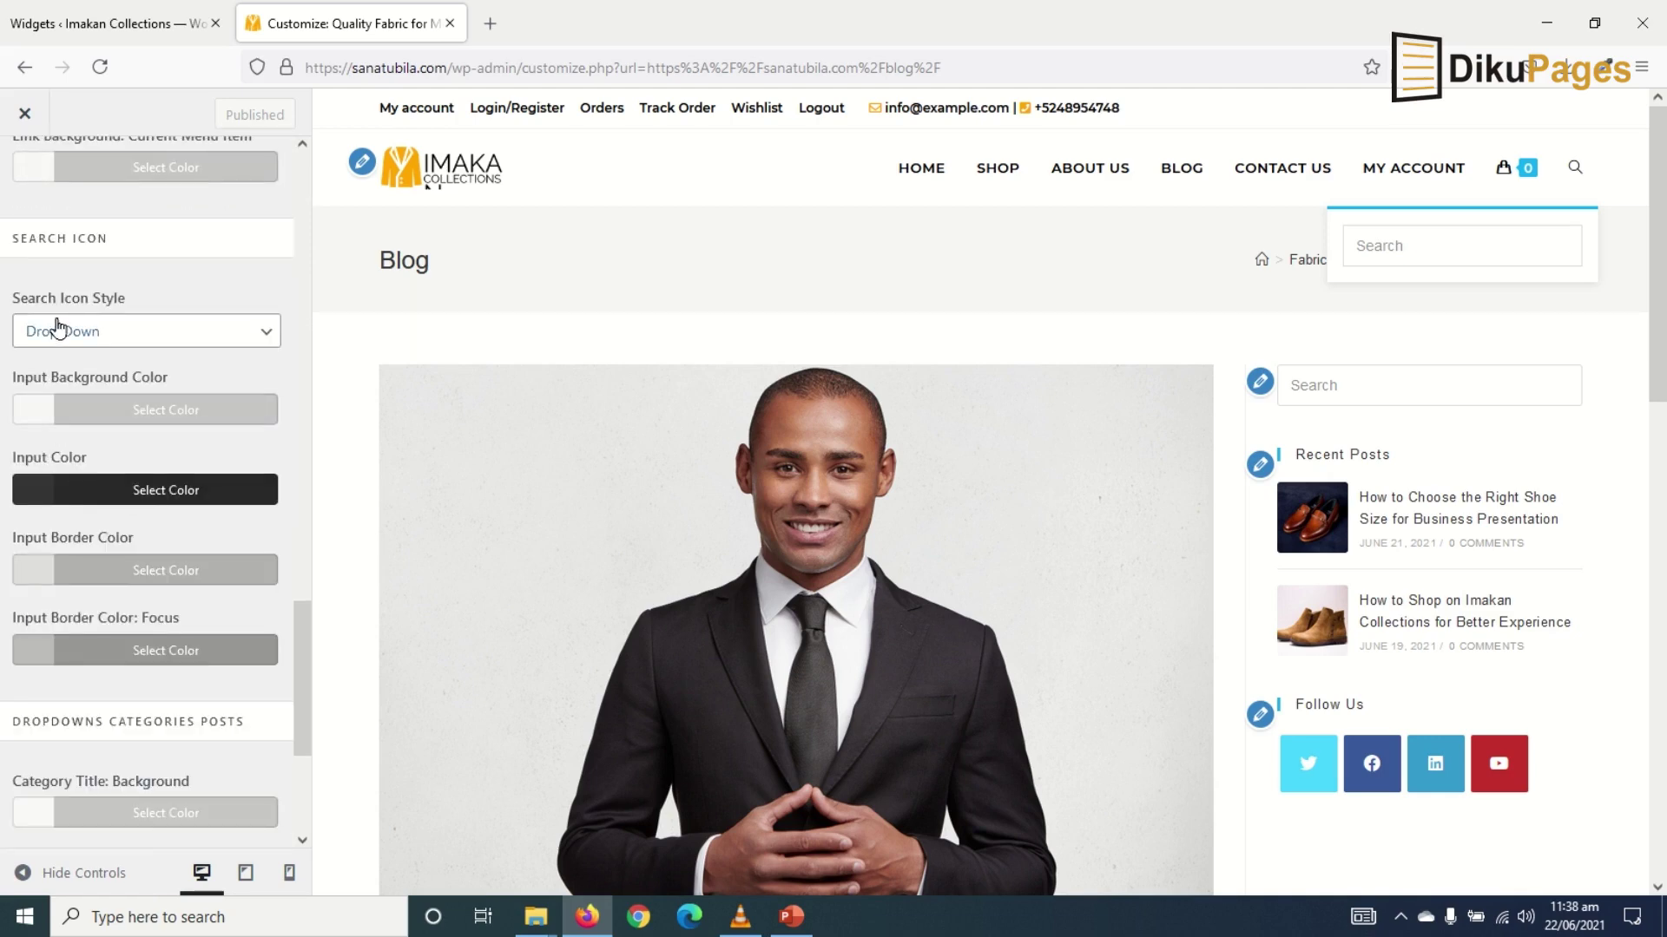
pyautogui.click(114, 338)
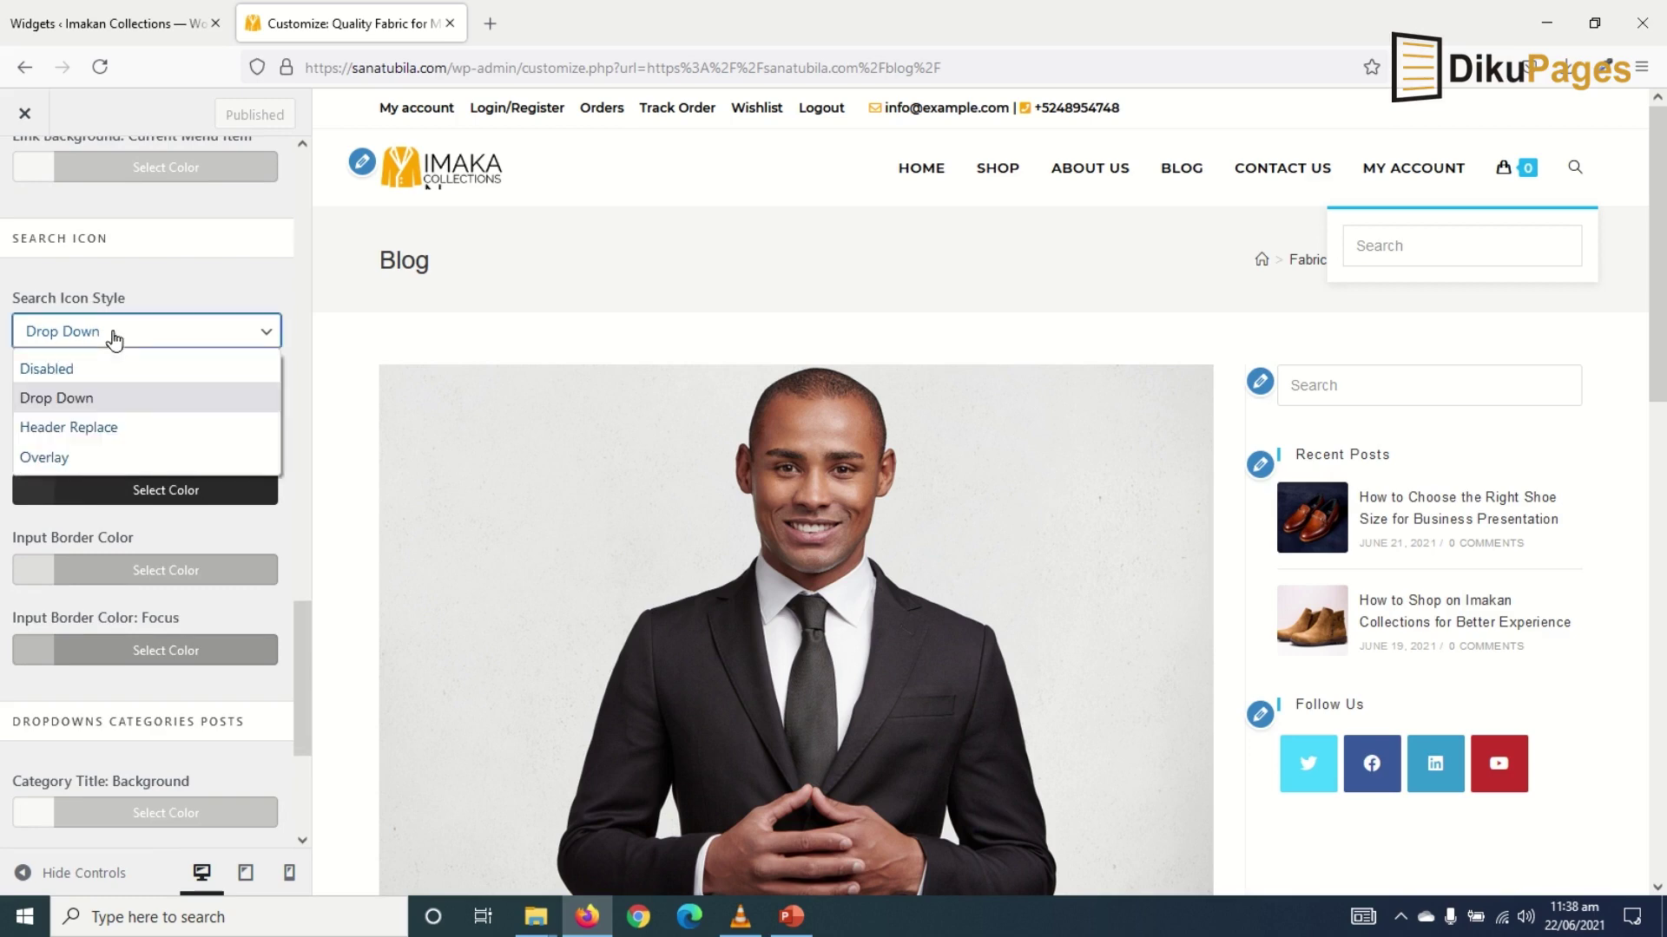
pyautogui.click(122, 428)
pyautogui.click(231, 115)
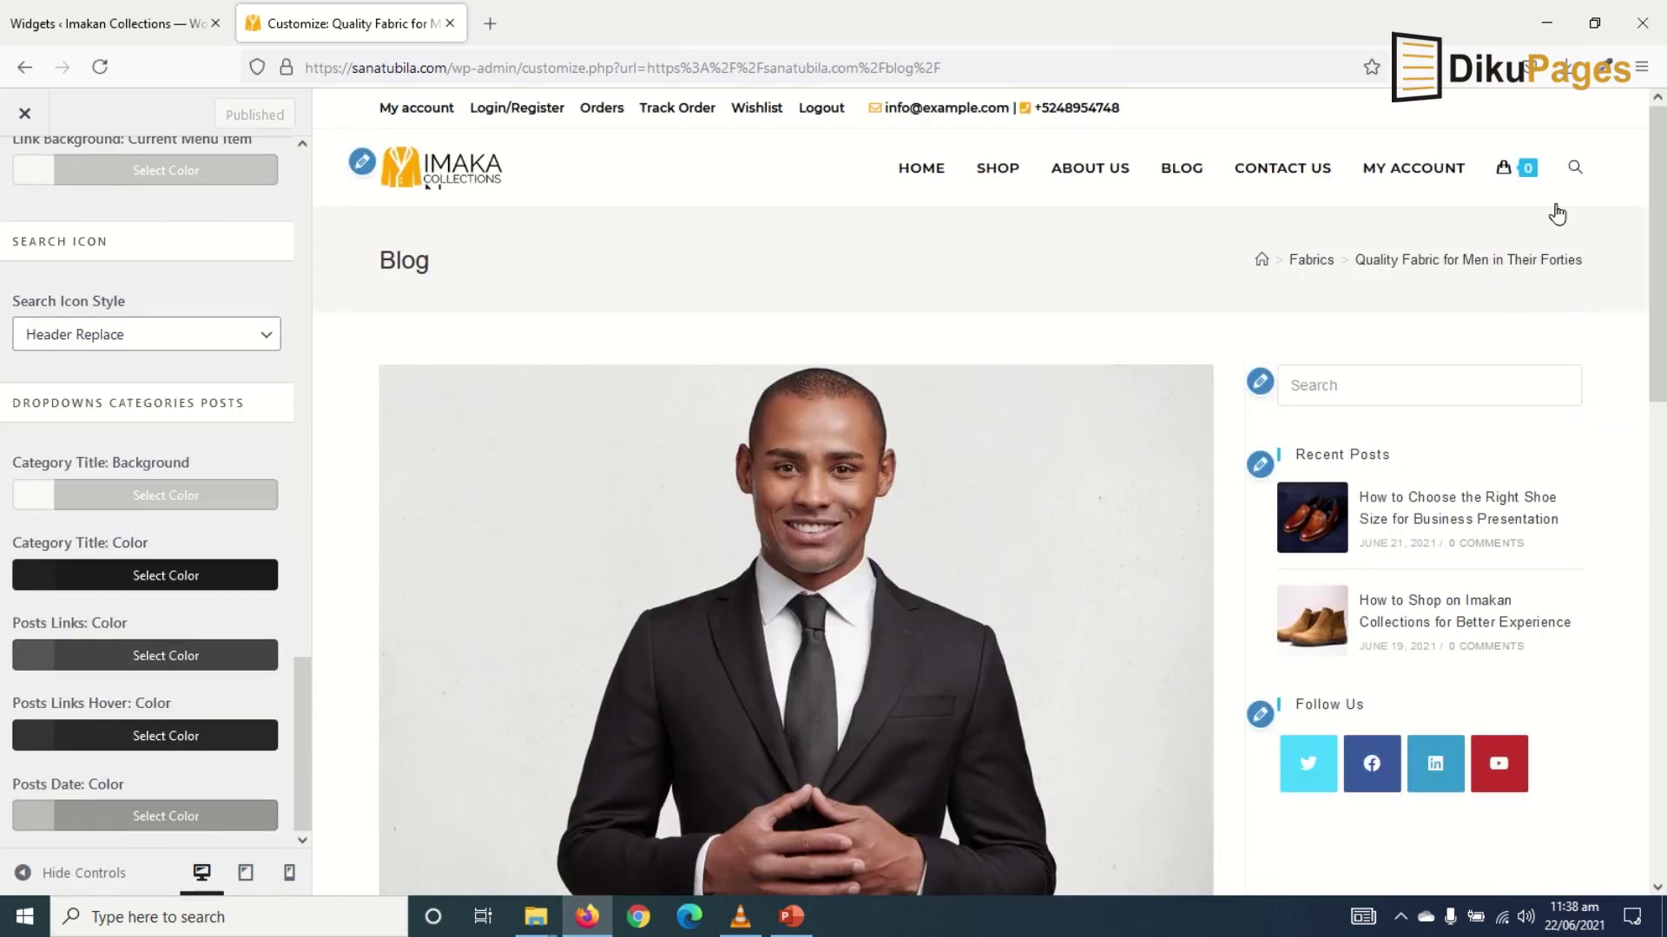
# Test opening and closing the header search field in the preview and check the cart dropdown.
pyautogui.click(1569, 174)
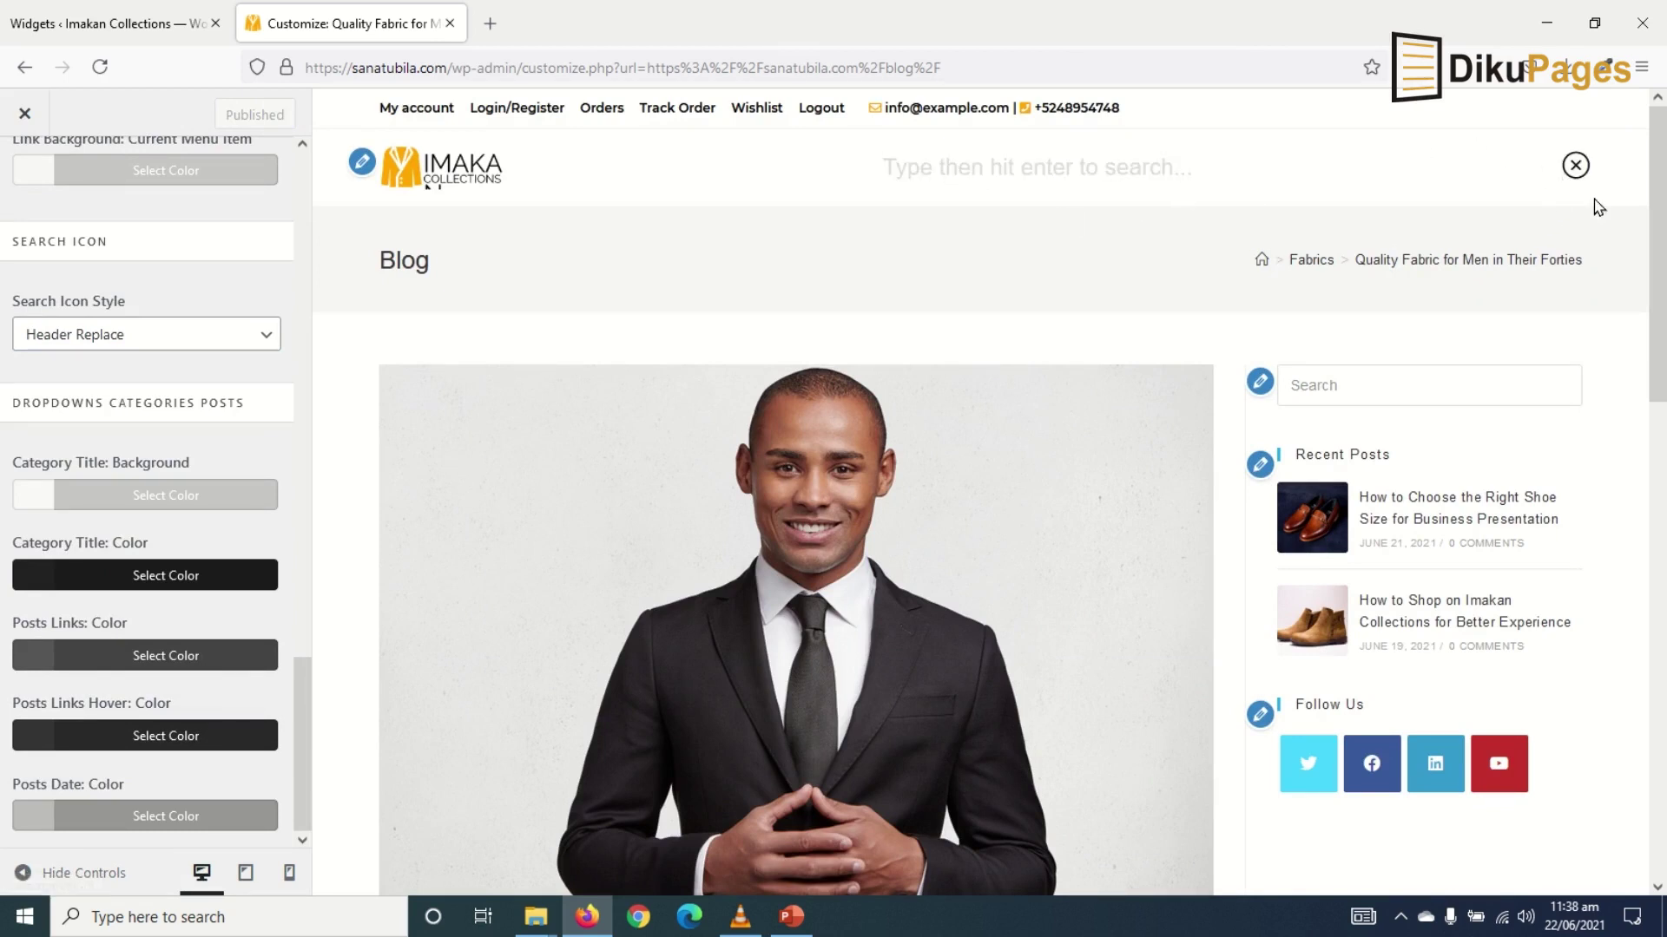
pyautogui.click(1573, 167)
pyautogui.moveTo(1501, 176)
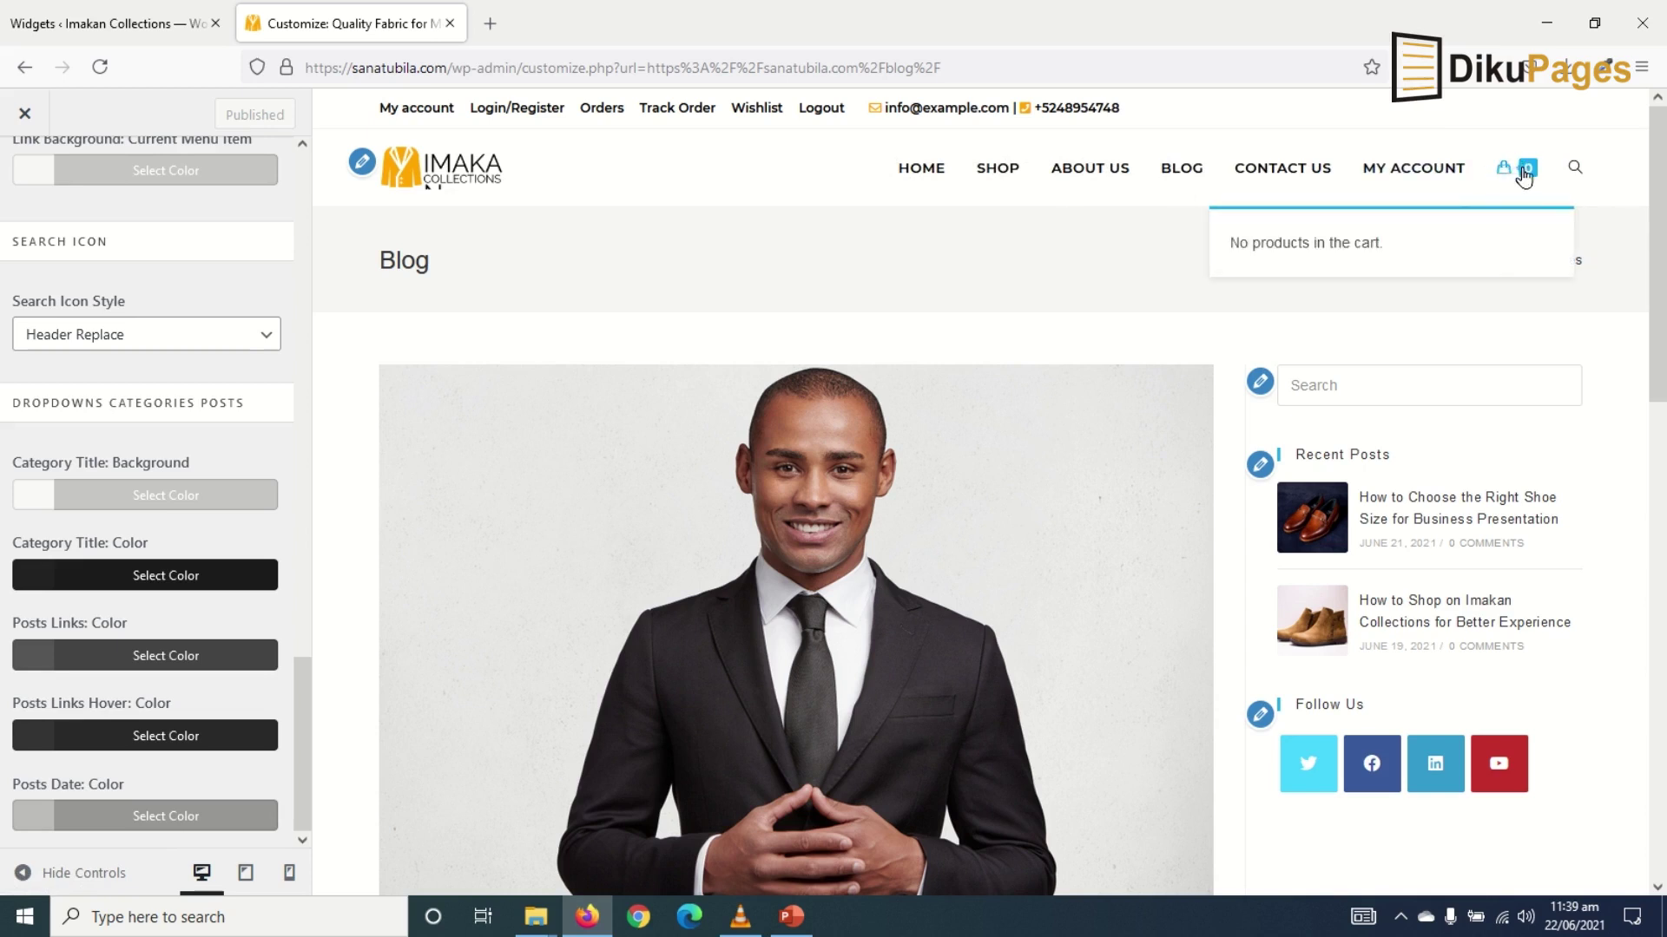
# Open the Menu Cart settings of the WooCommerce section and choose the solid shopping cart as the Cart Icon.
pyautogui.scroll(10, 26, 348)
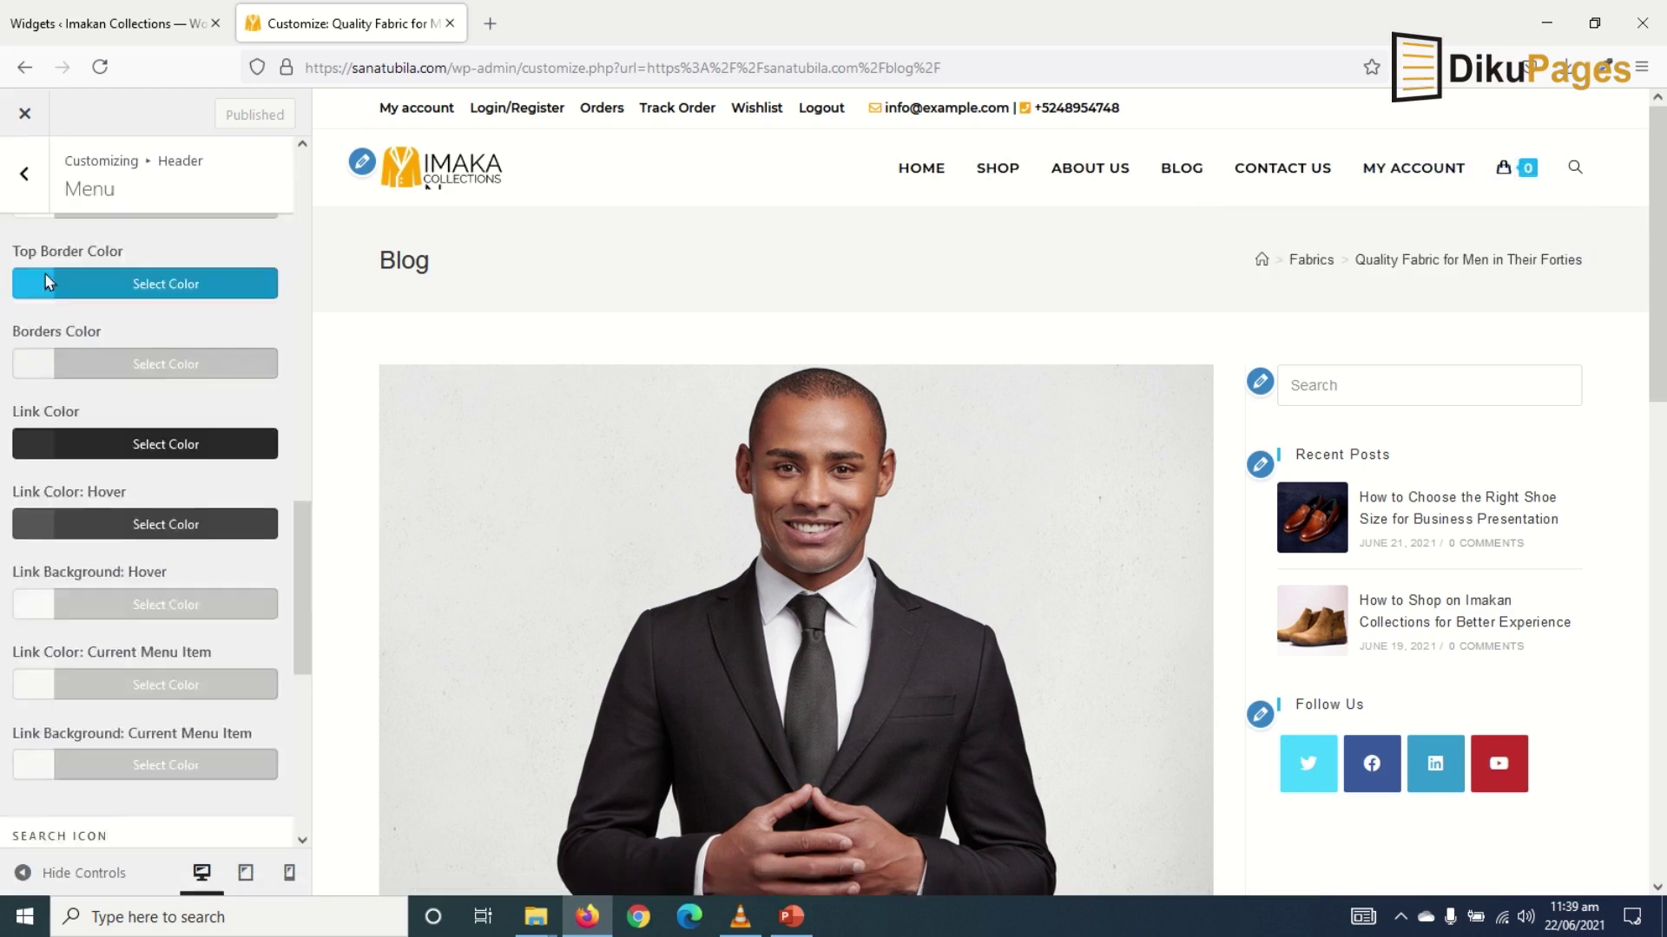
pyautogui.click(16, 199)
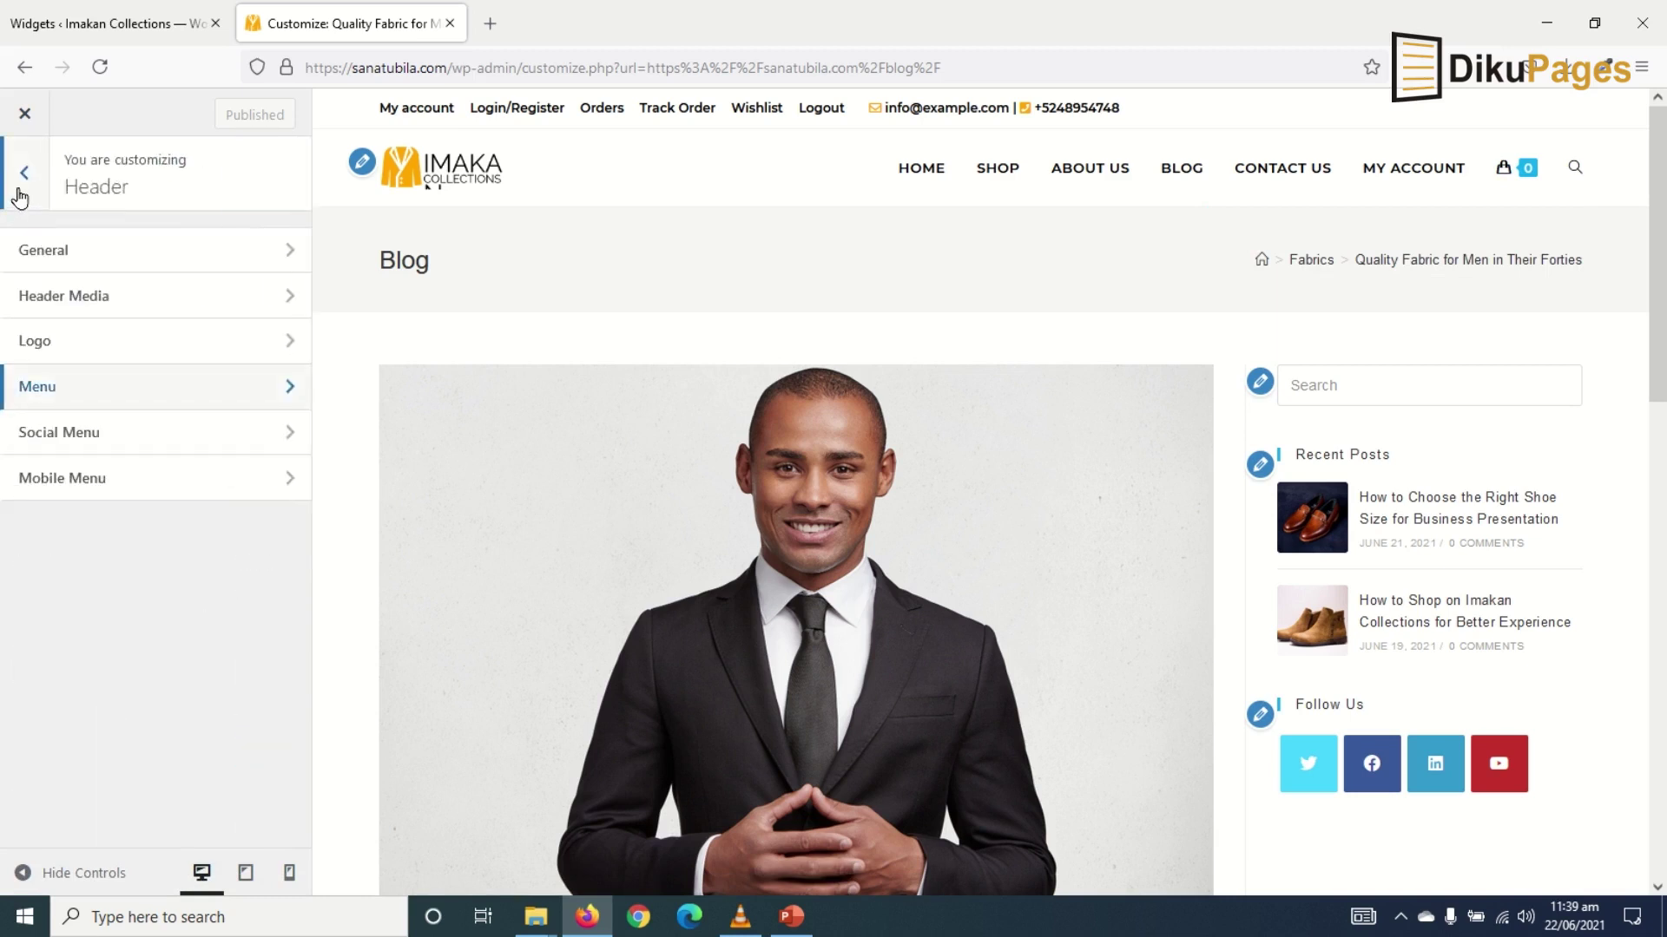
pyautogui.click(19, 201)
pyautogui.click(104, 687)
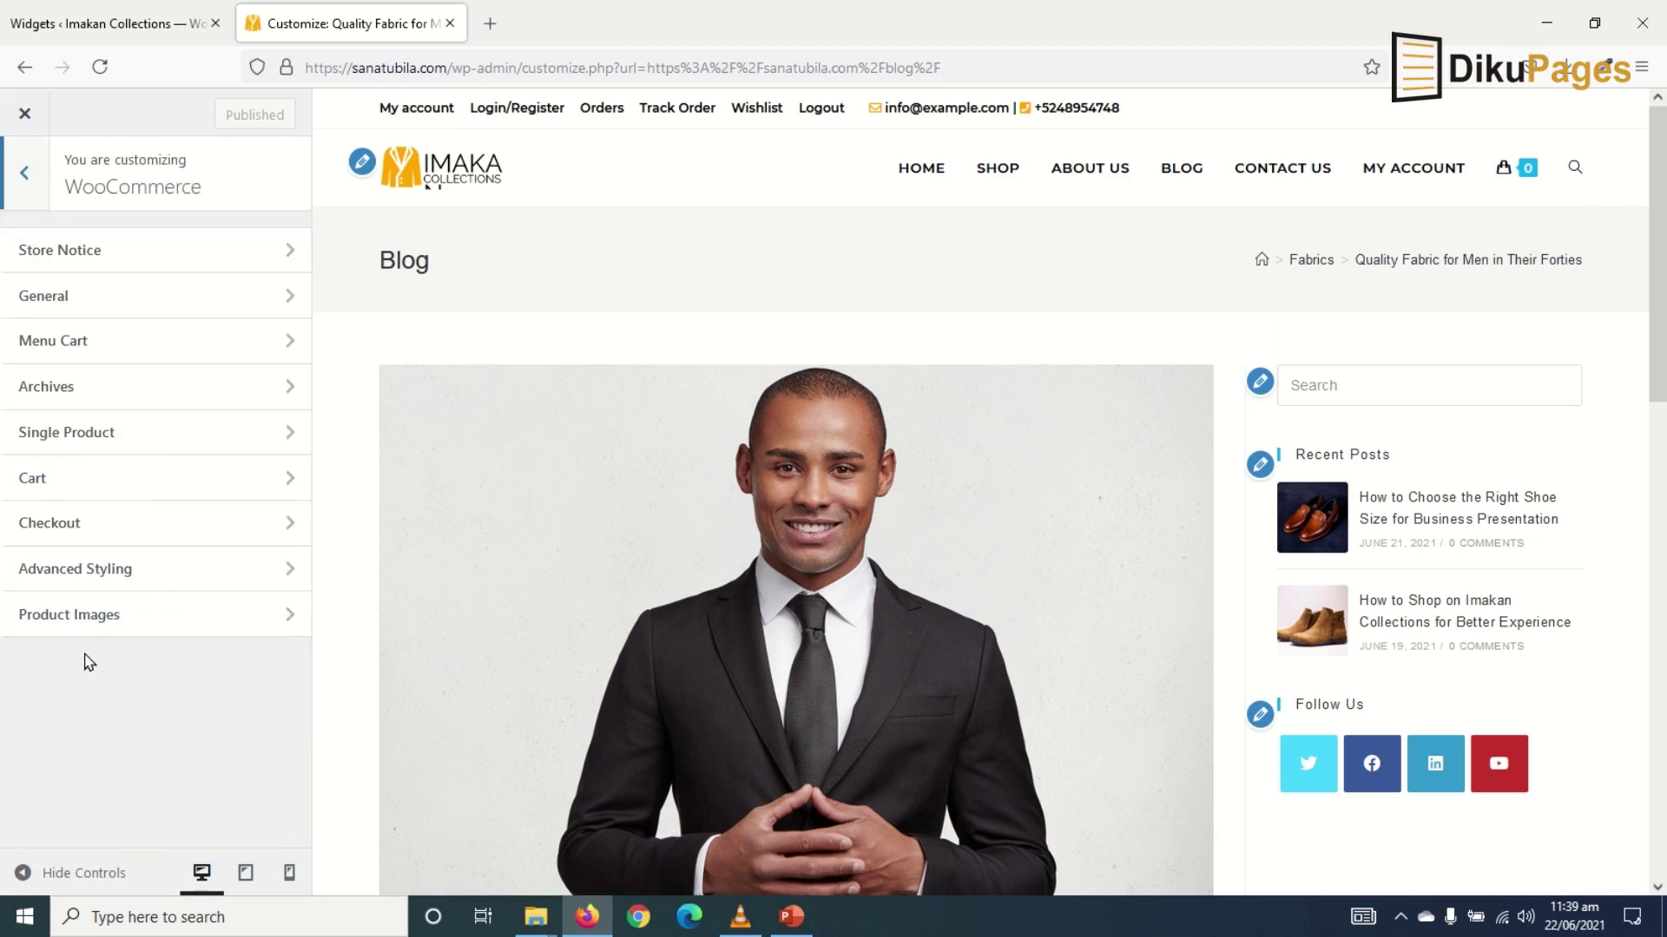
pyautogui.click(81, 350)
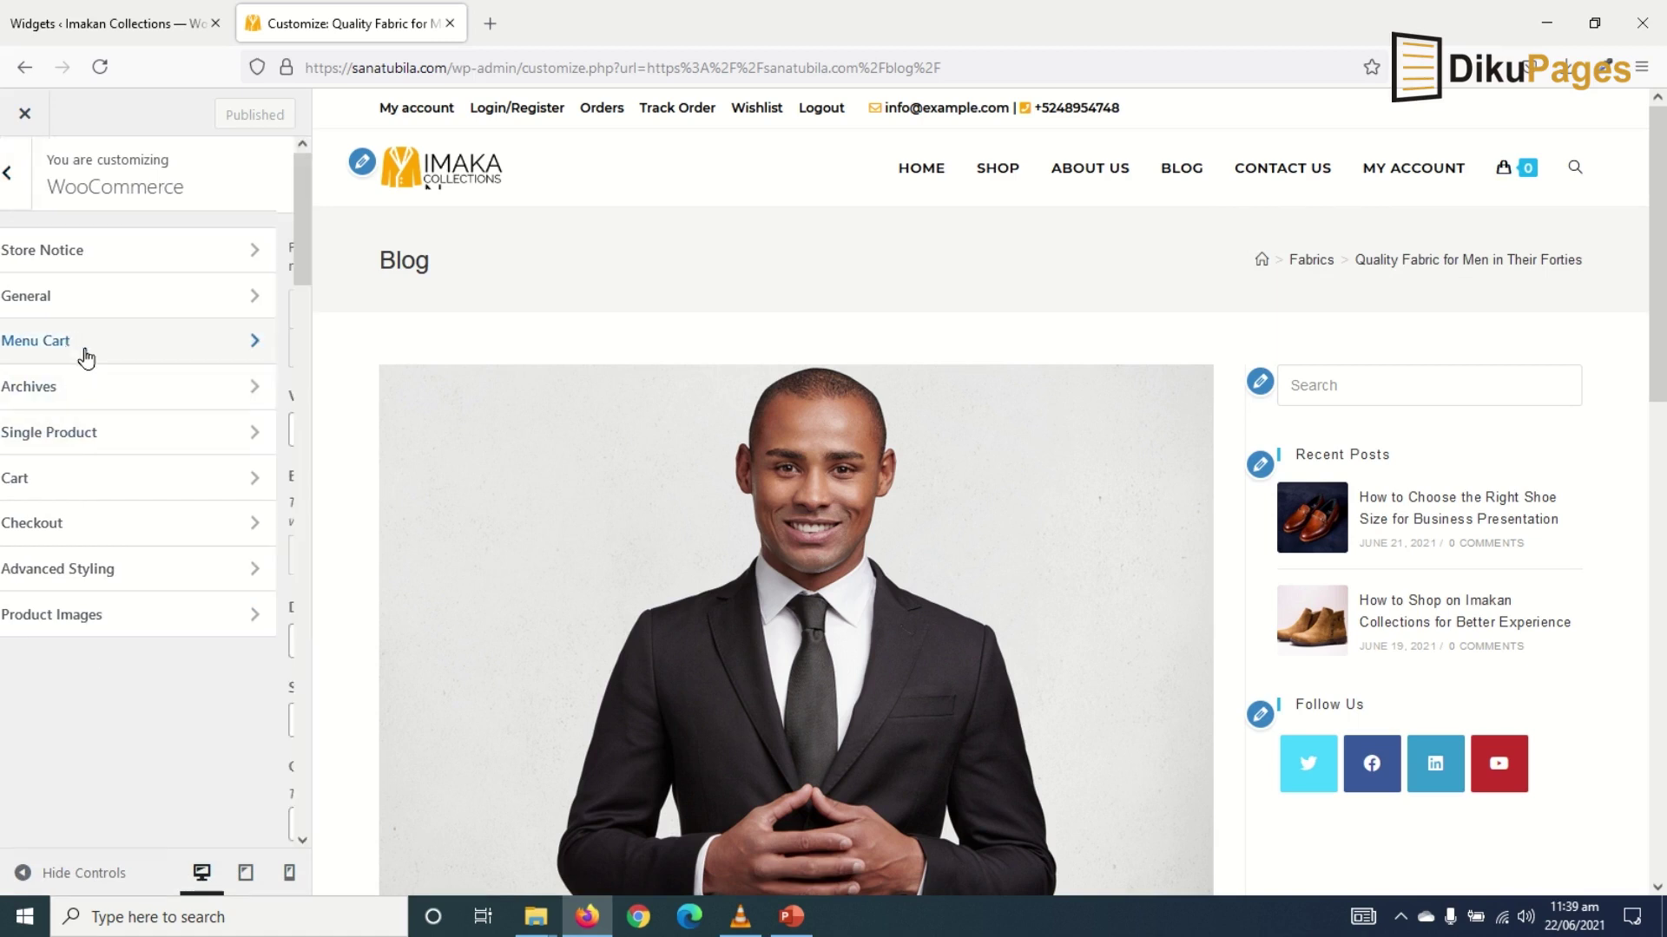
pyautogui.scroll(-6, 163, 434)
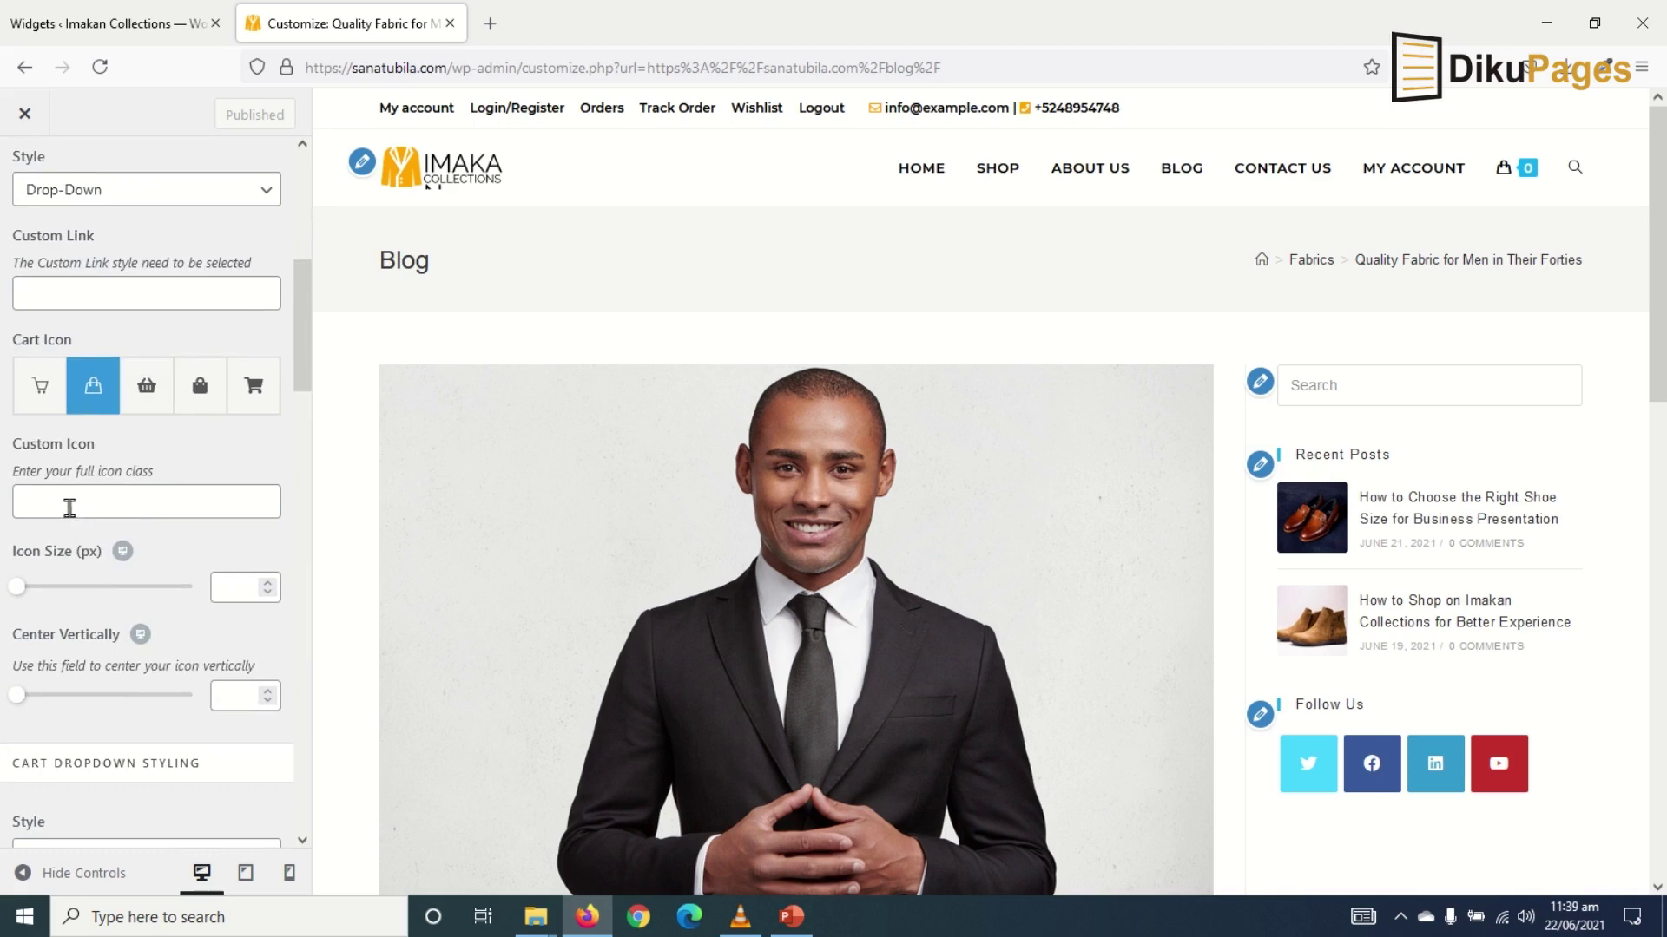
pyautogui.click(248, 397)
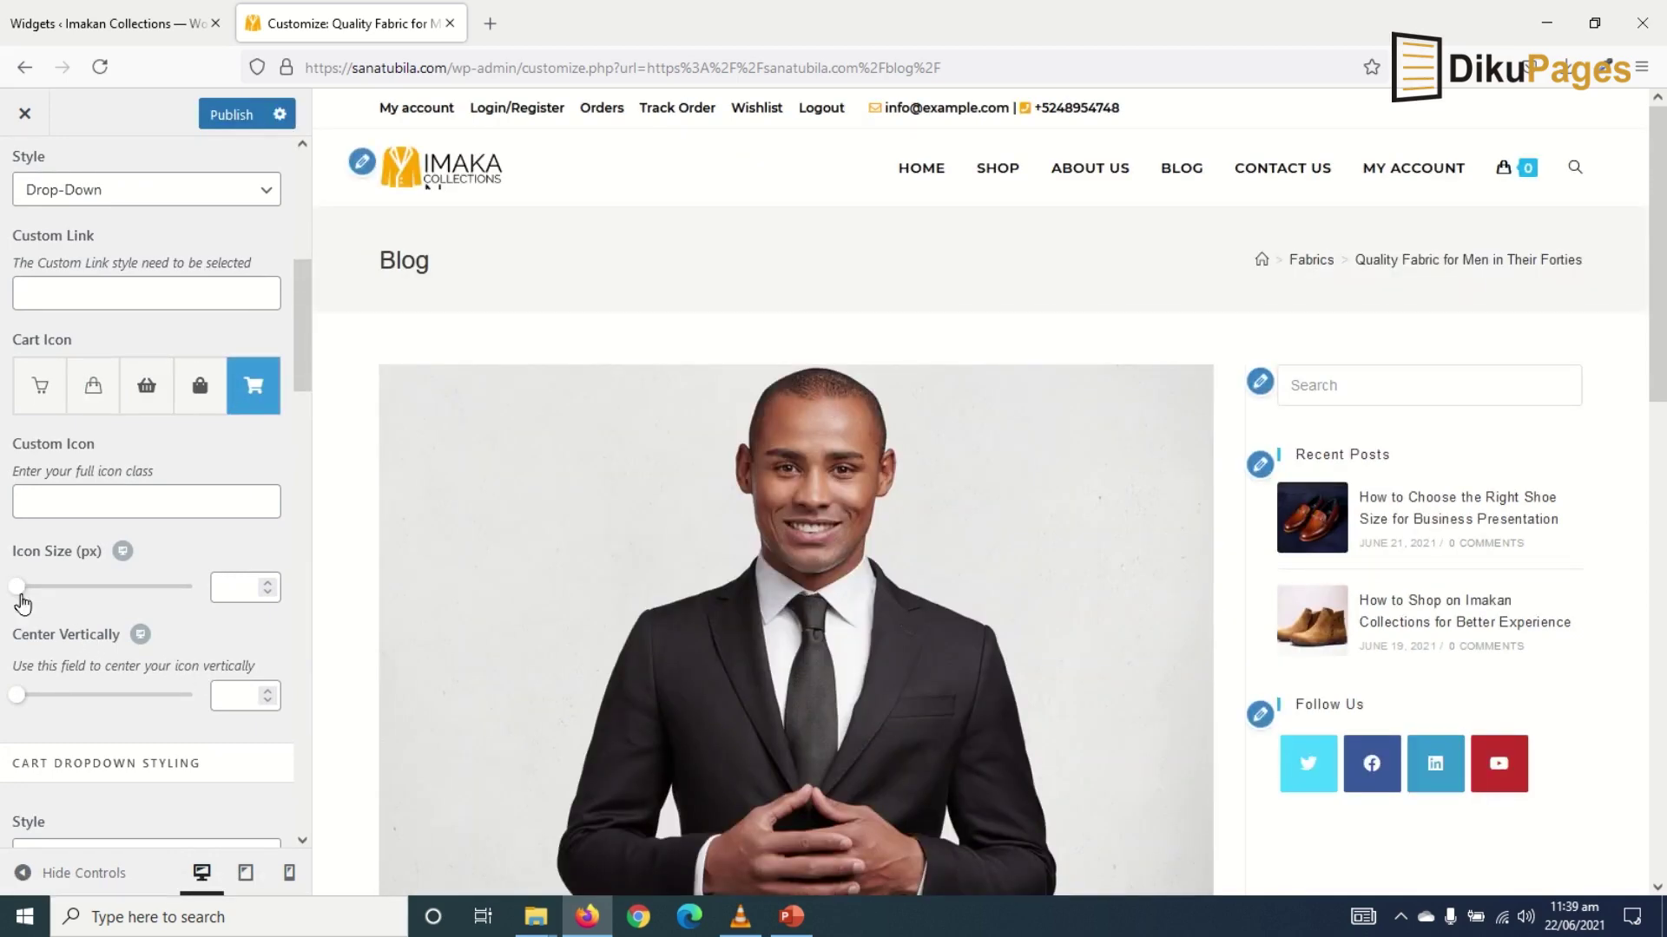
# Set the menu cart's Icon Size to 30 px.
pyautogui.moveTo(18, 589); pyautogui.dragTo(65, 587)
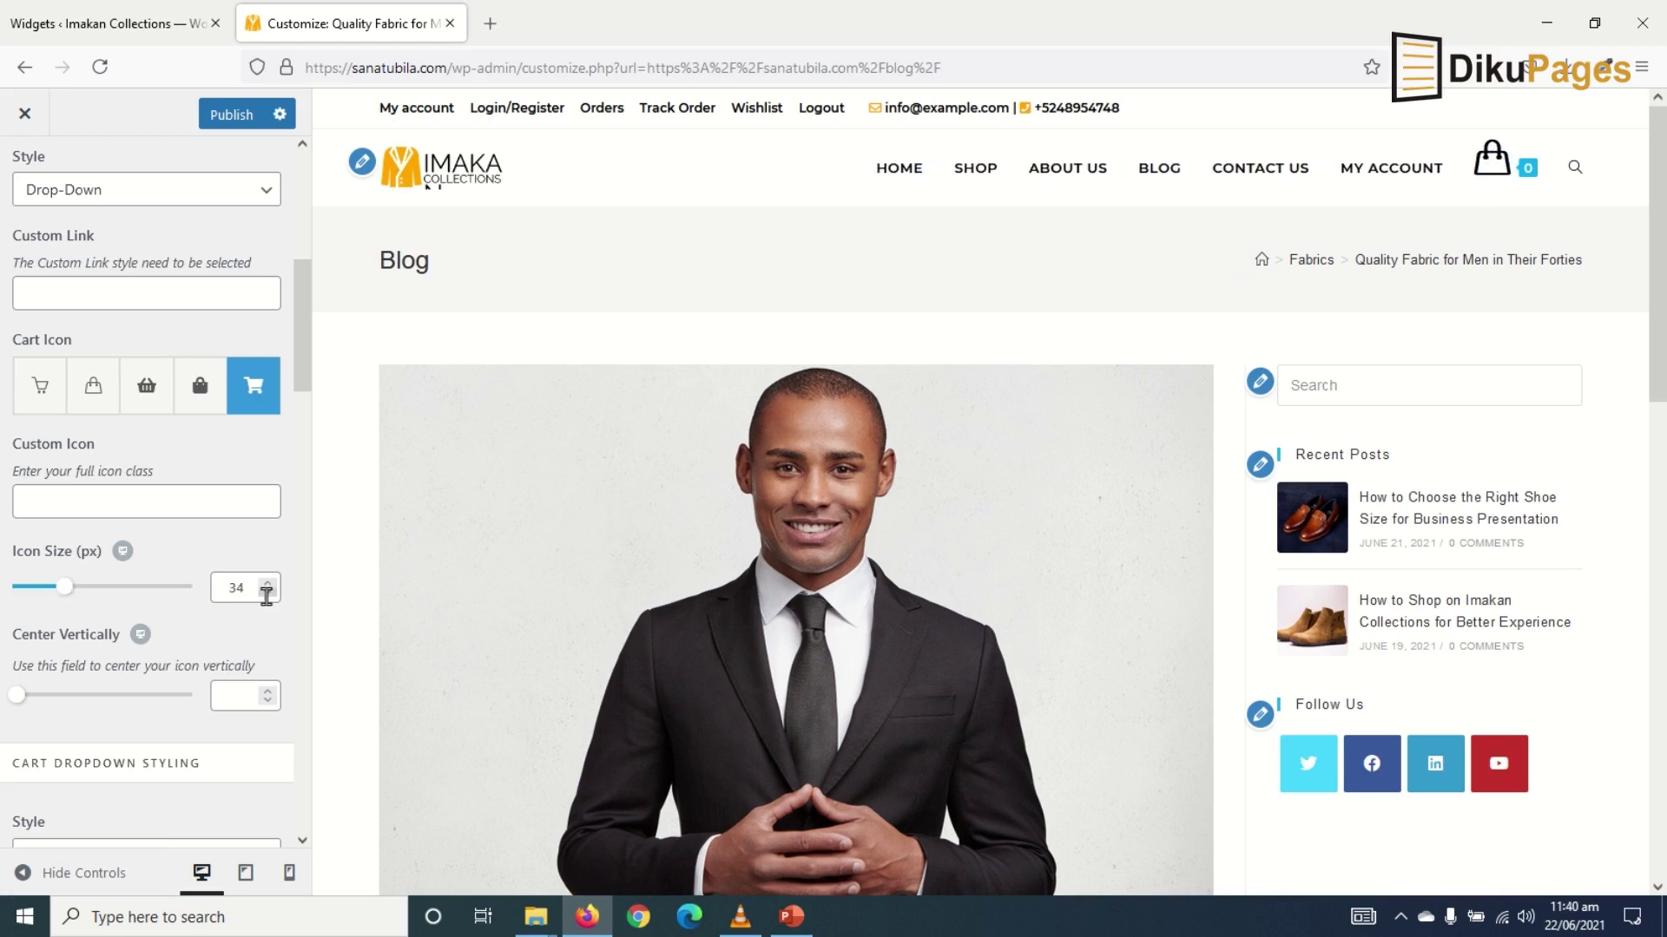
pyautogui.click(268, 594)
pyautogui.click(50, 717)
# Set the cart icon's Center Vertically value to 8 after trying 10, and publish the changes.
pyautogui.click(240, 695)
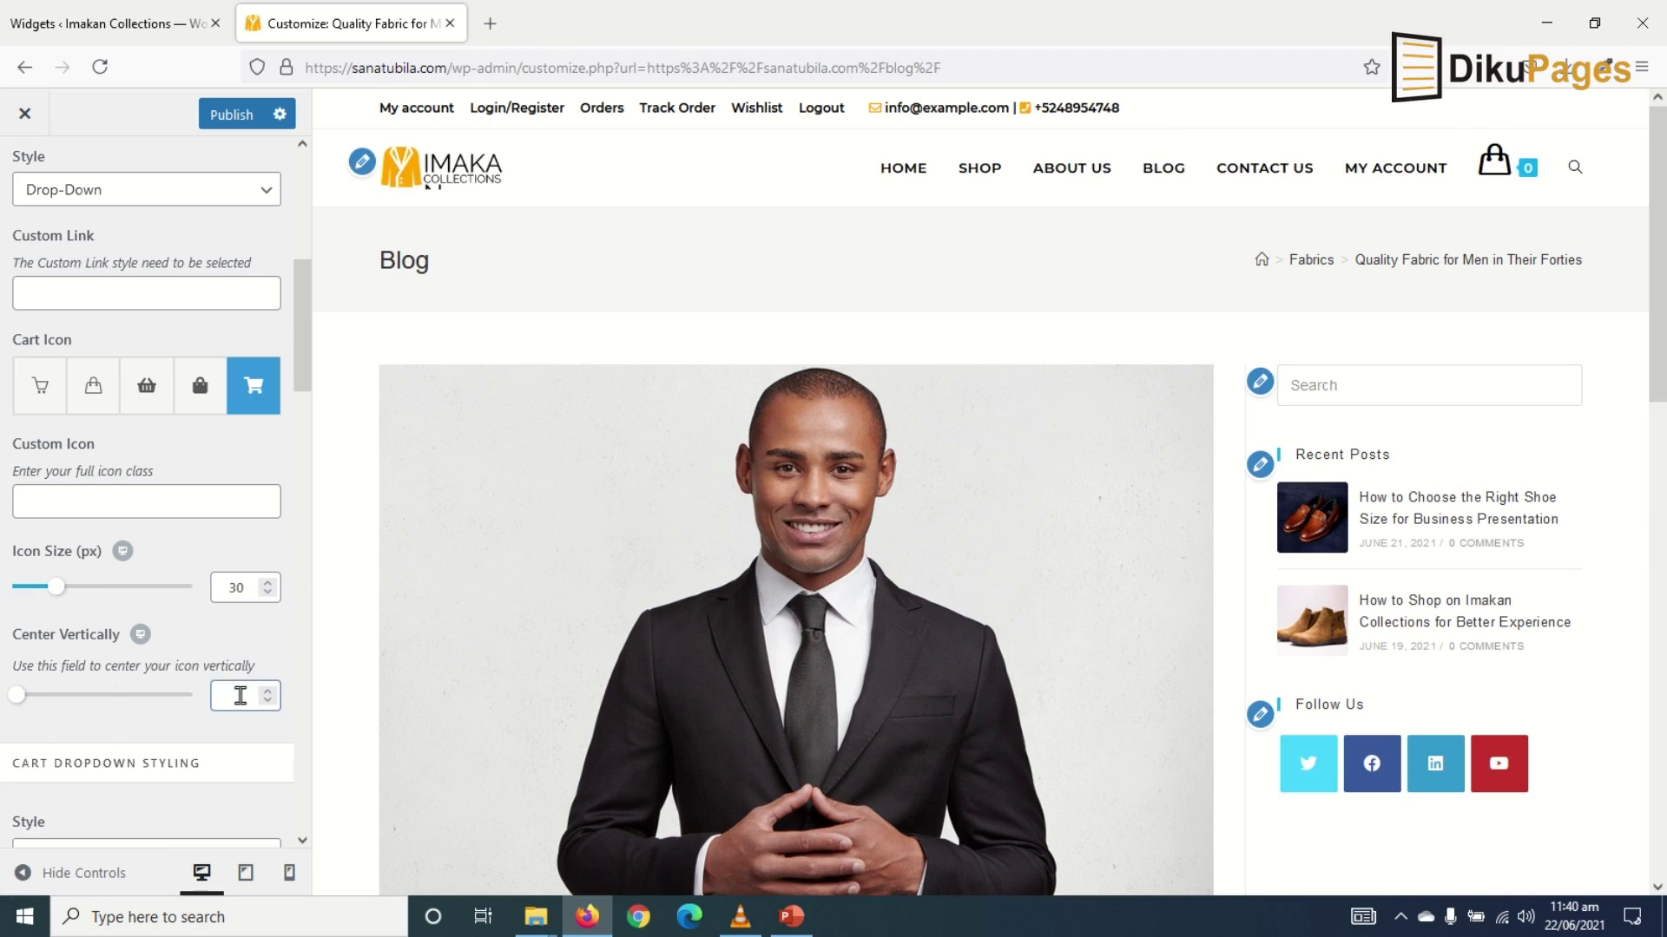
pyautogui.write('10')
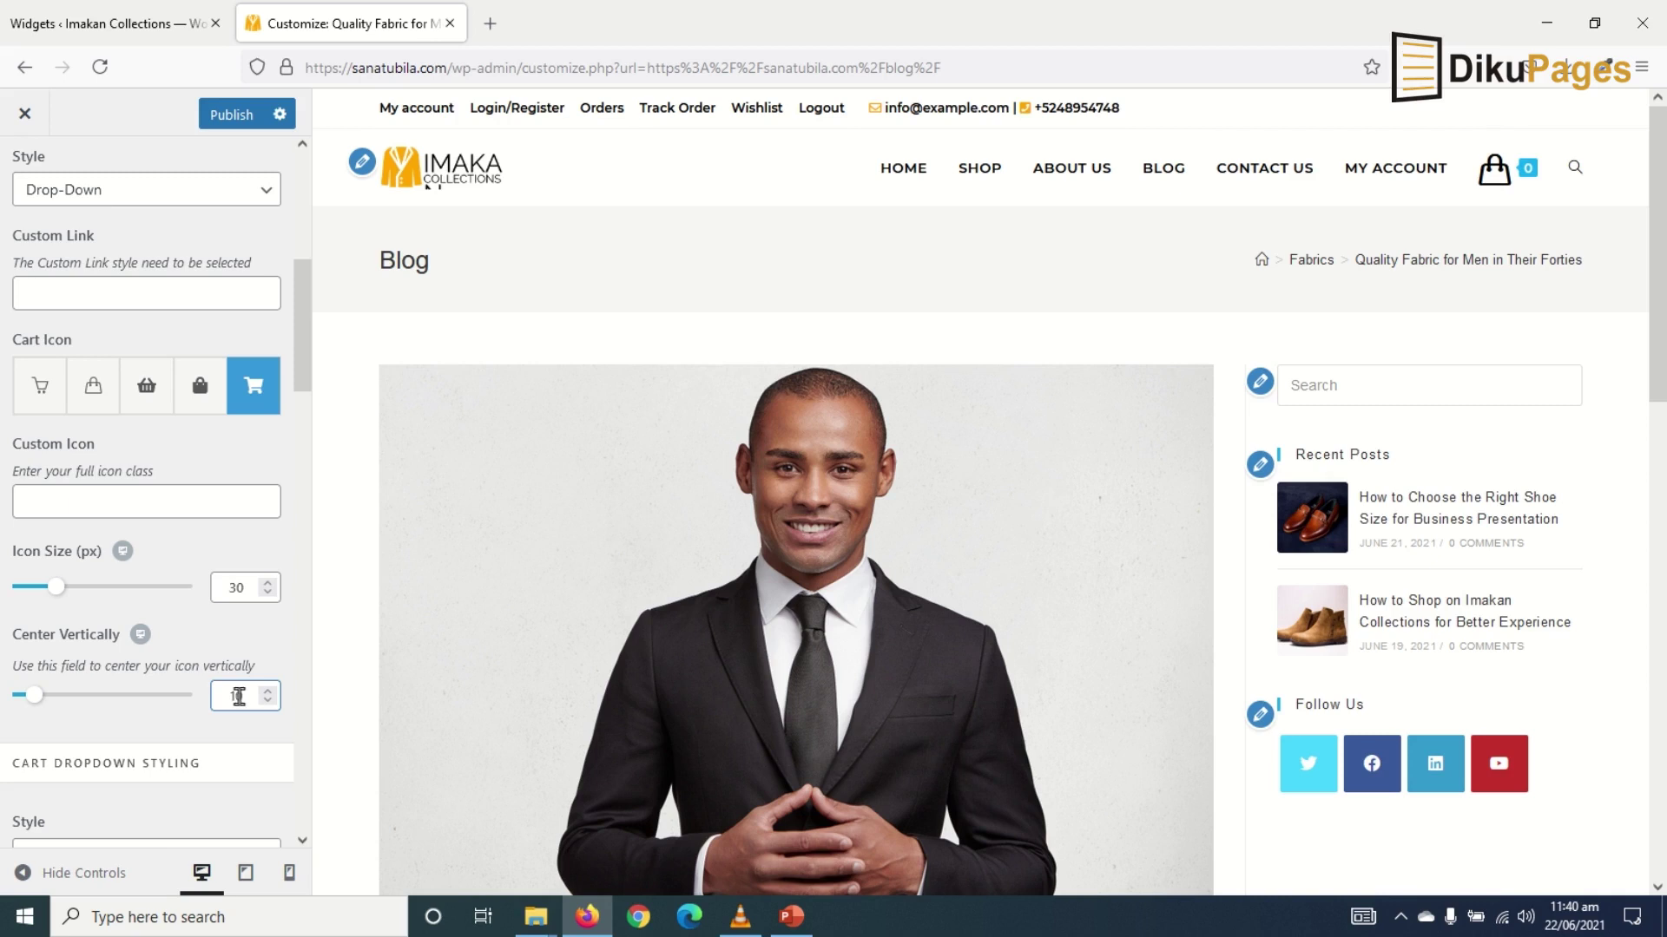
pyautogui.doubleClick(238, 695)
pyautogui.write('8')
pyautogui.click(231, 115)
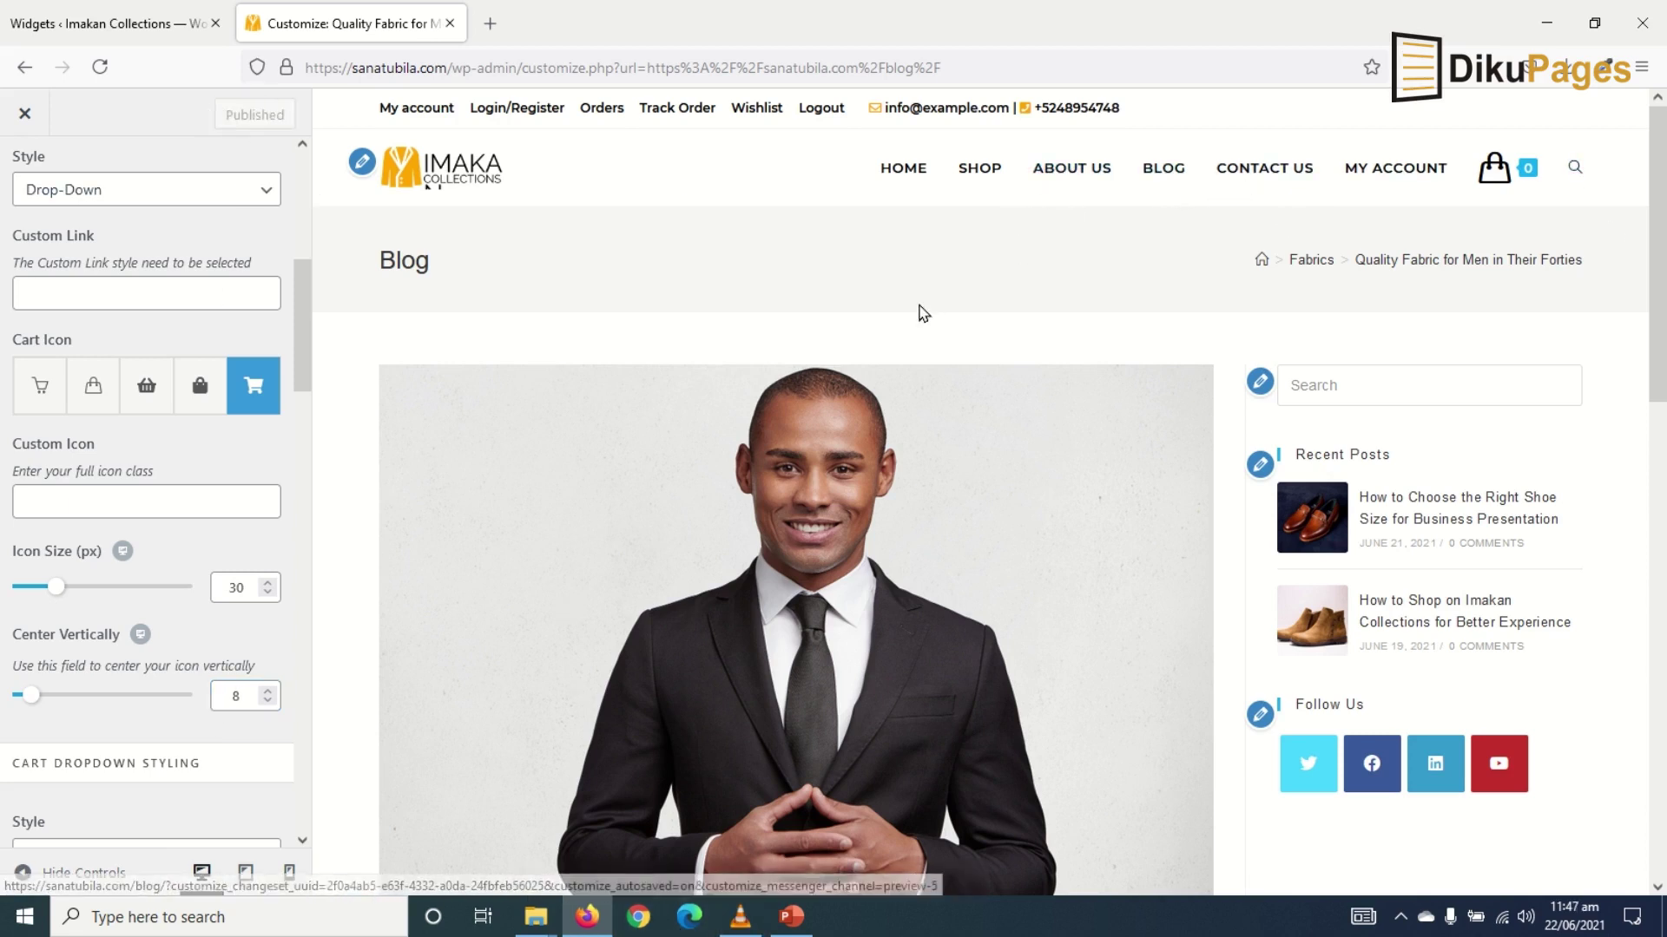
# Open the Body settings of the Typography section and set the Font Family to Montserrat.
pyautogui.scroll(-10, 923, 313)
pyautogui.scroll(4, 922, 313)
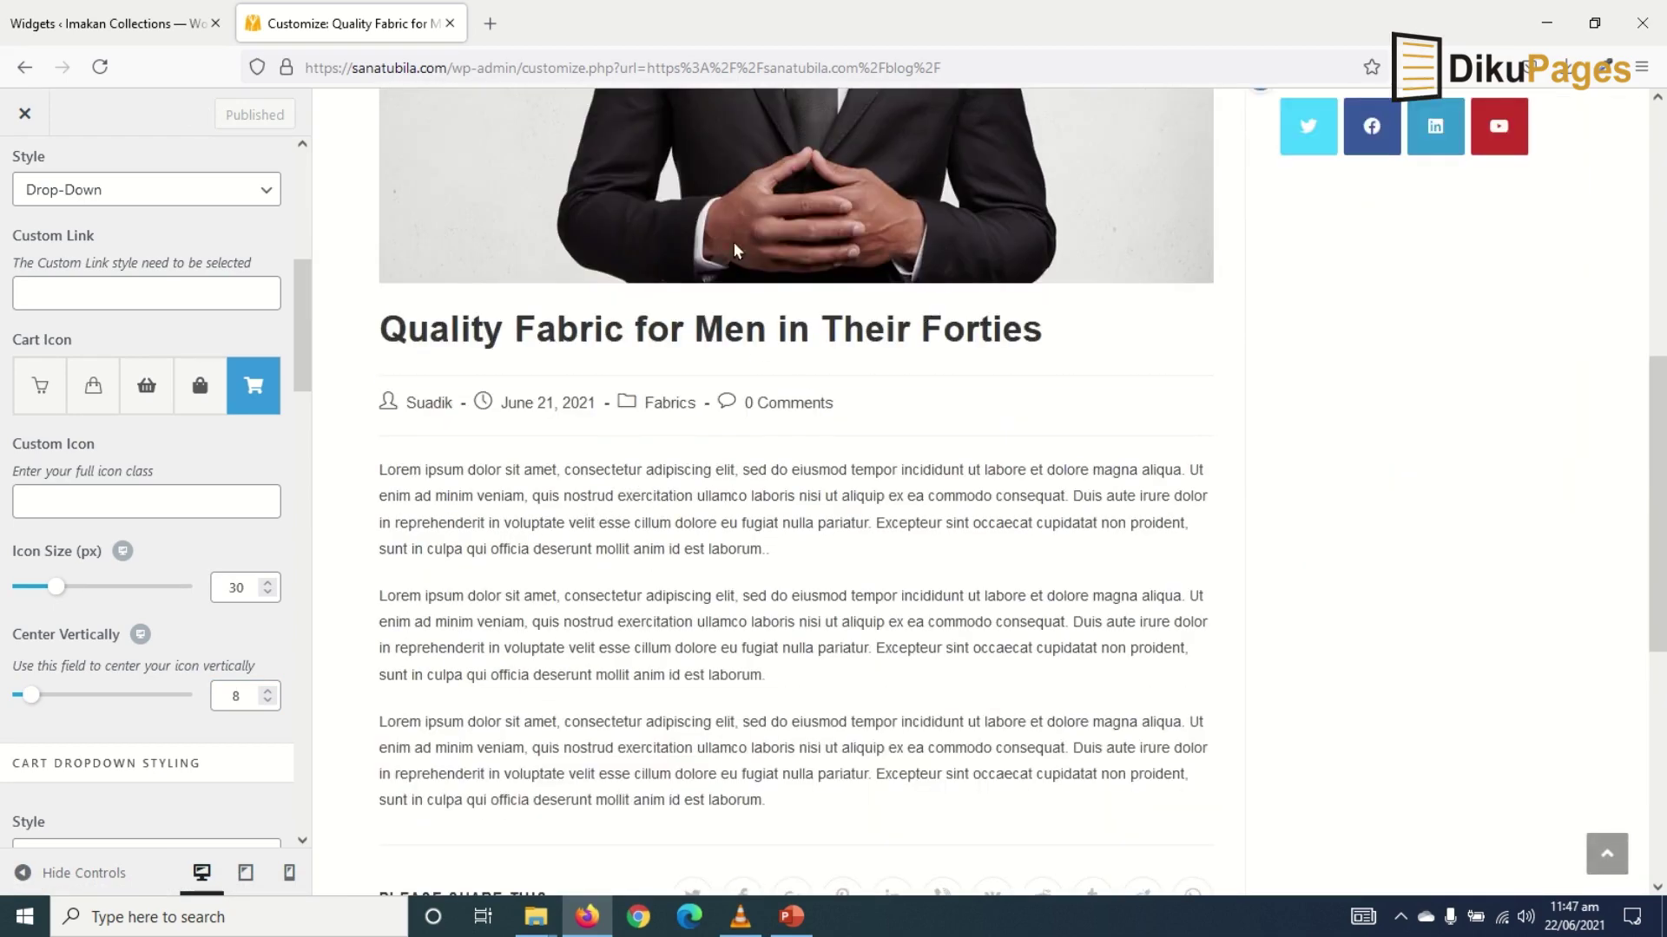
pyautogui.scroll(6, 148, 434)
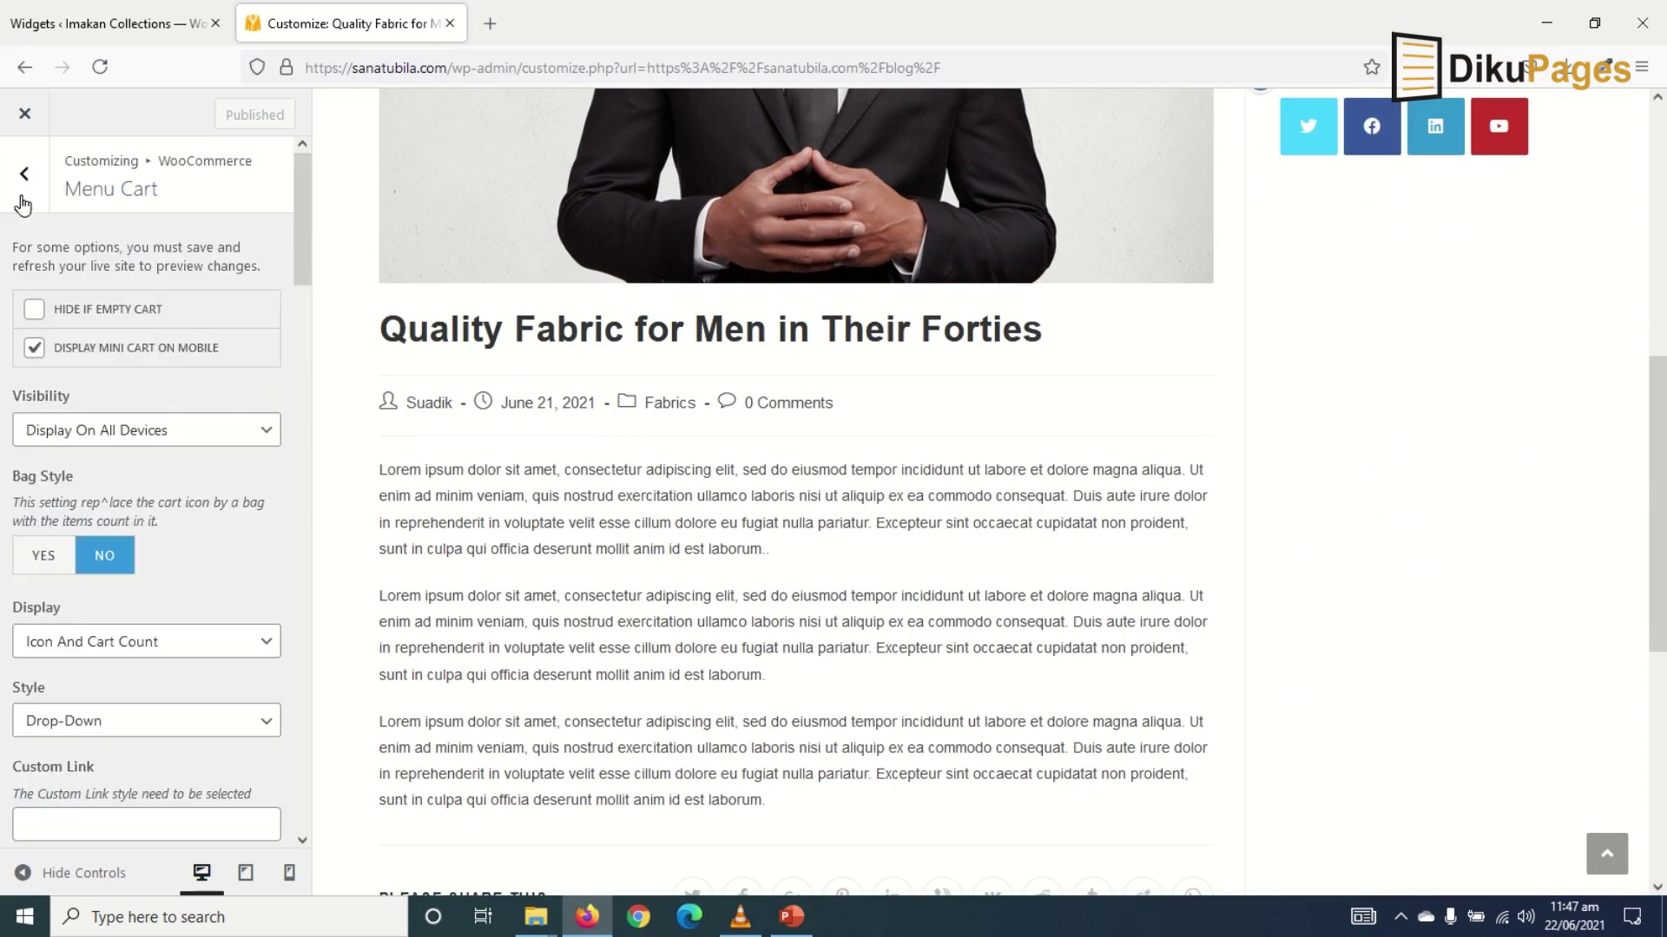
pyautogui.click(25, 182)
pyautogui.click(25, 187)
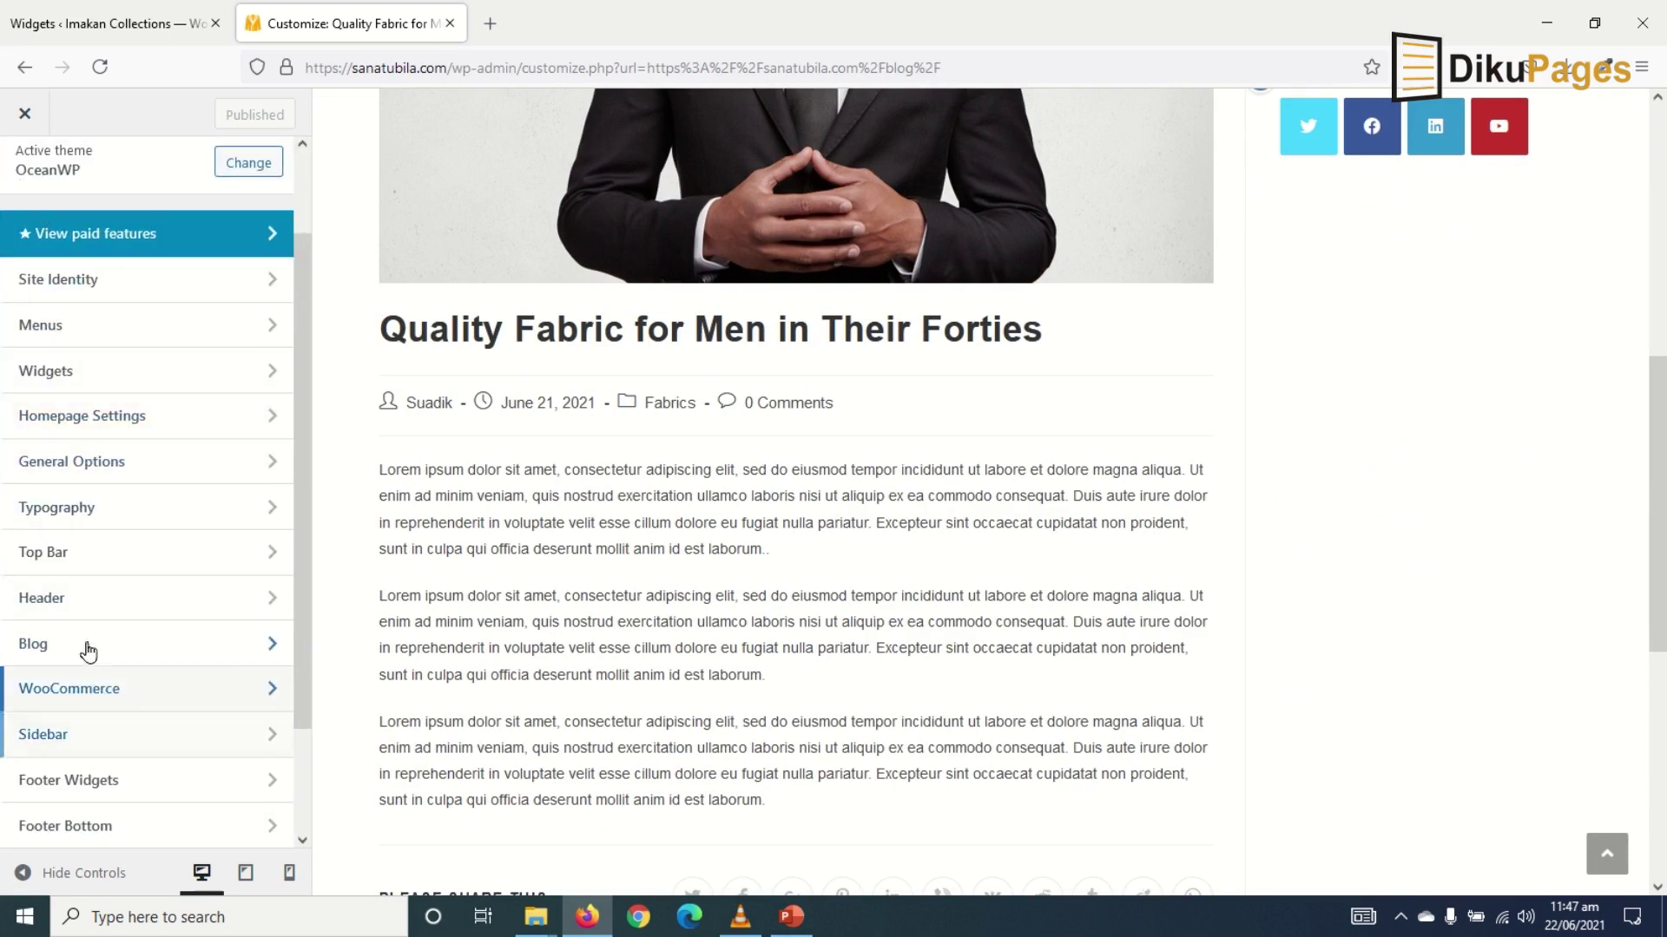
pyautogui.click(77, 510)
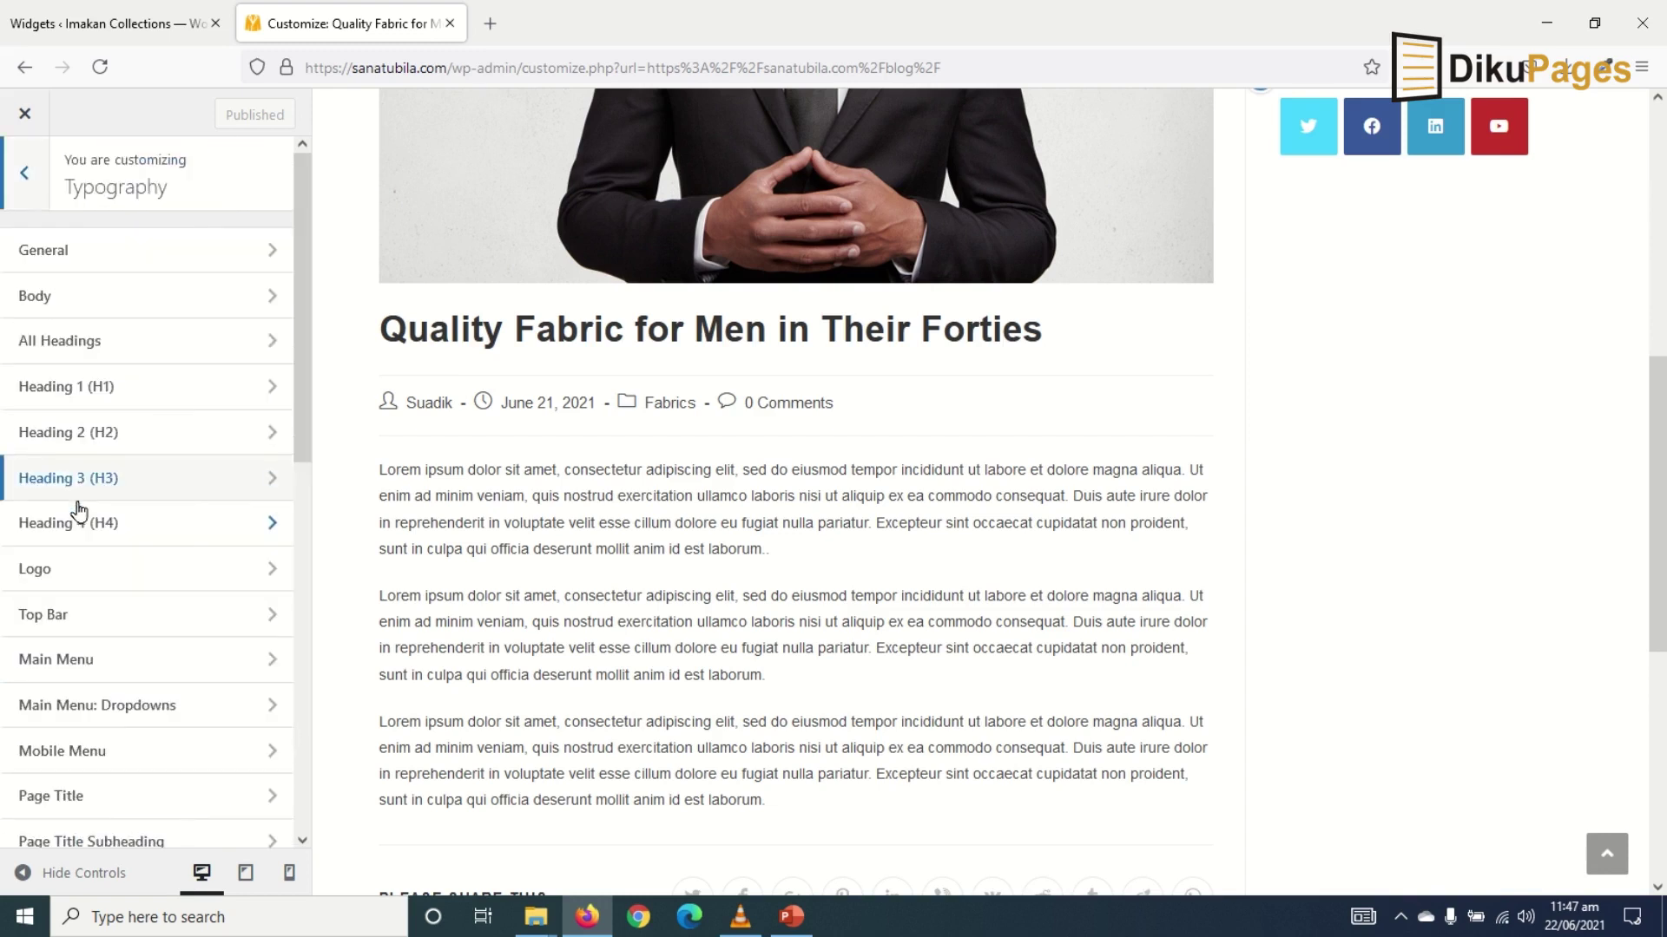
pyautogui.click(83, 297)
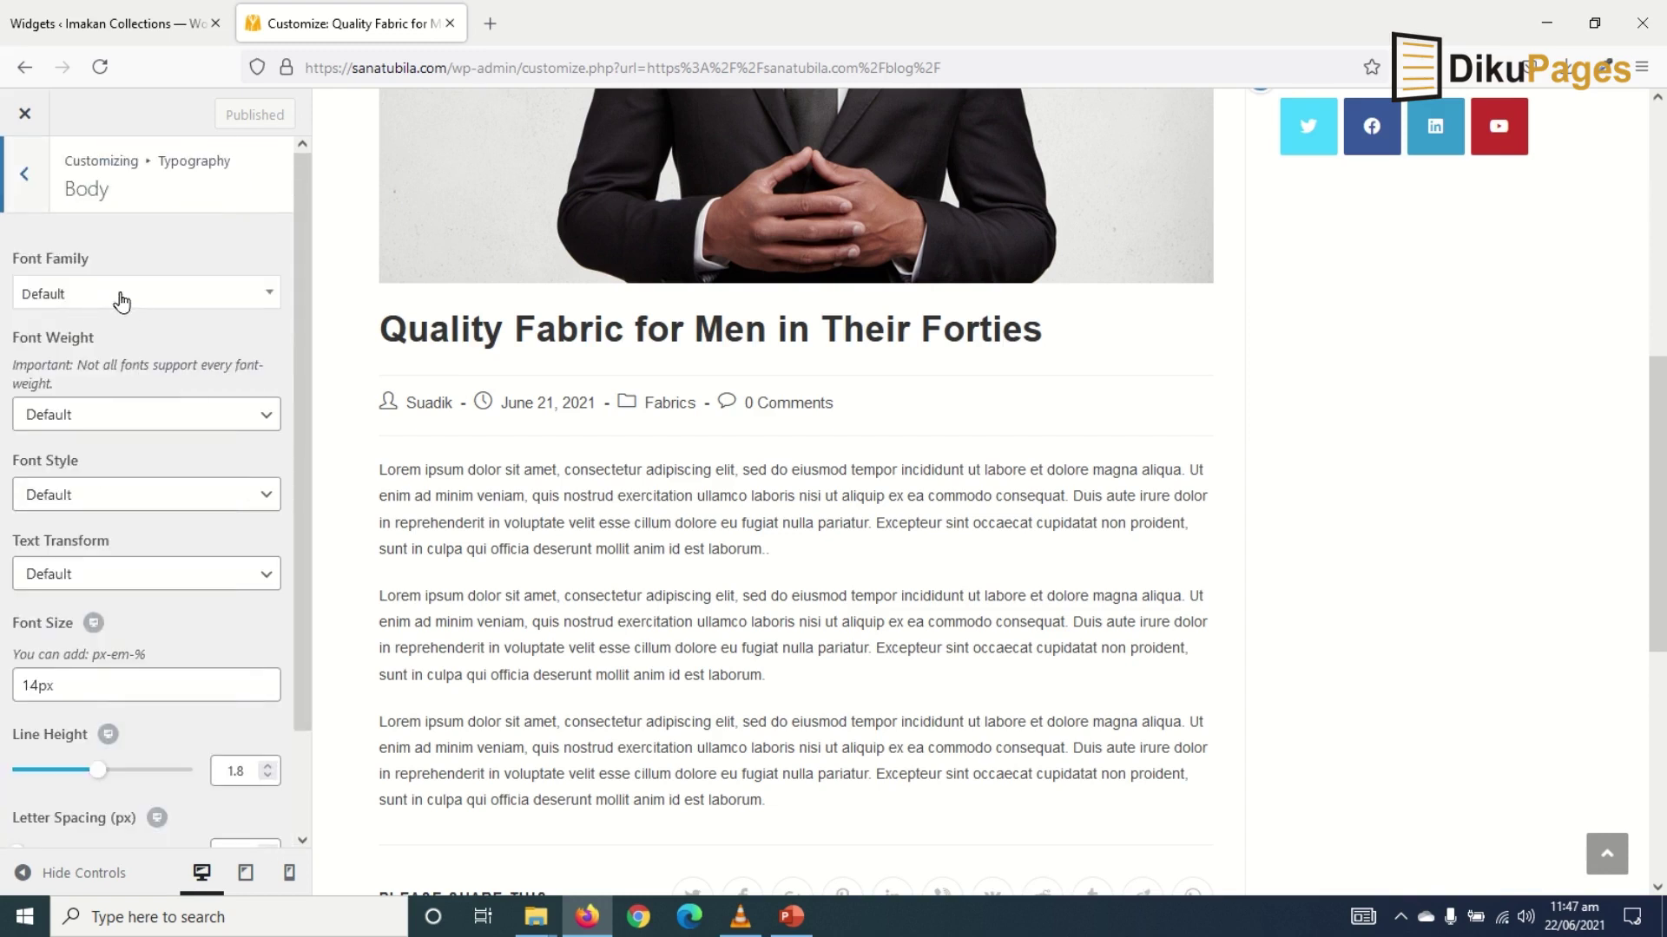
pyautogui.click(119, 295)
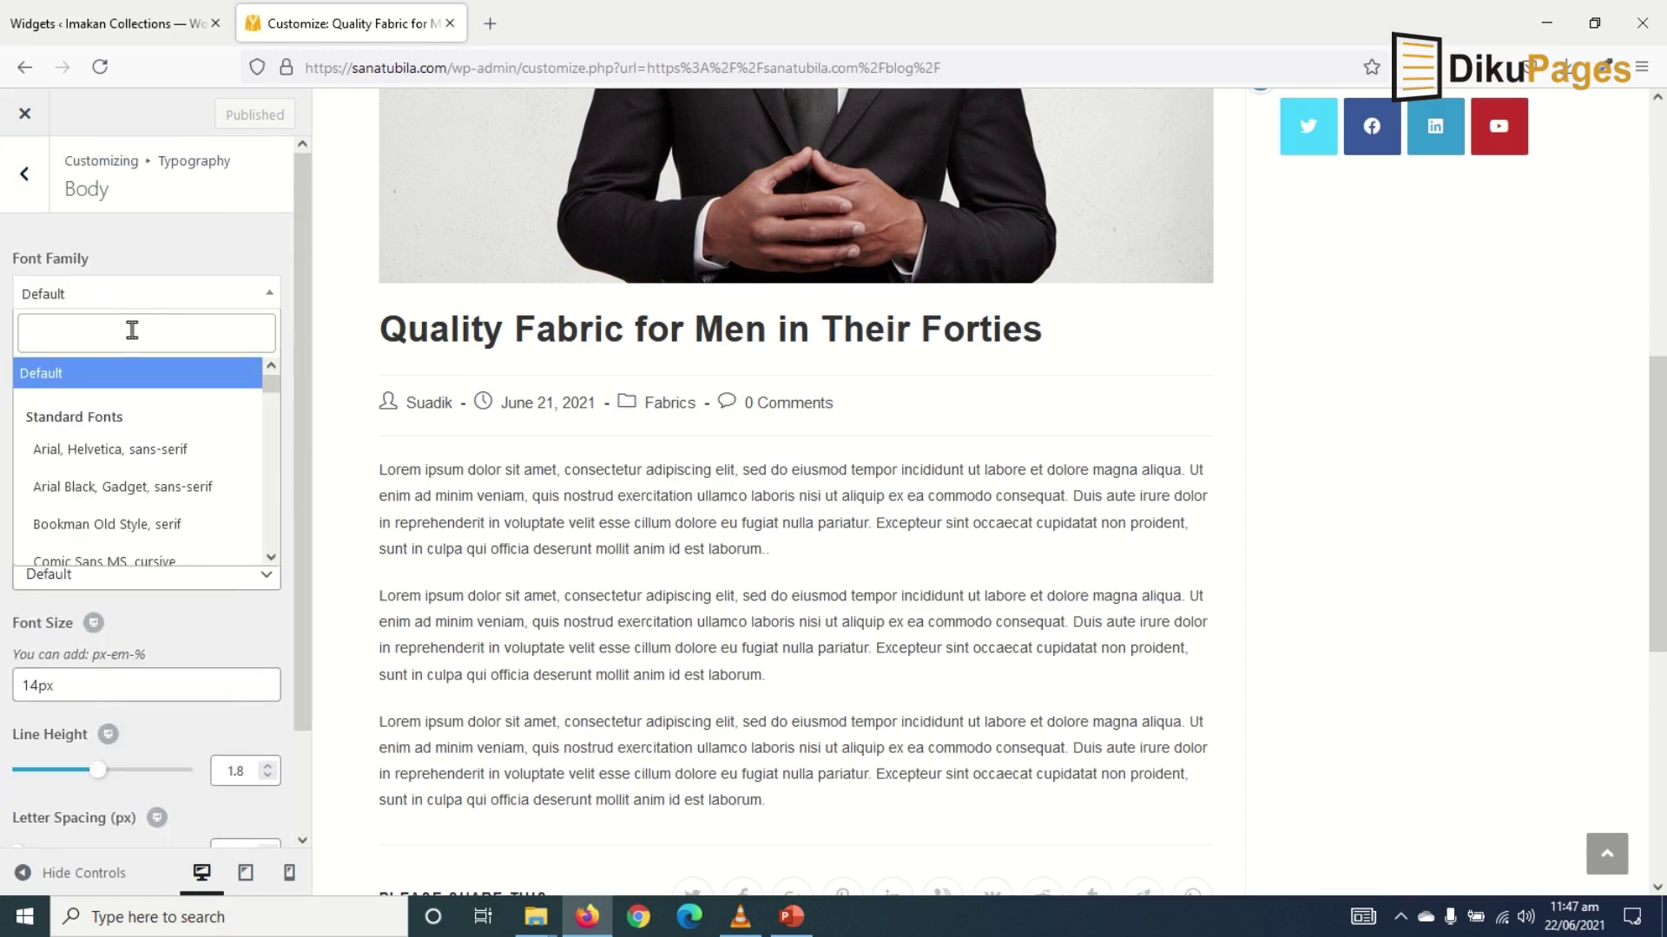
pyautogui.write('monts')
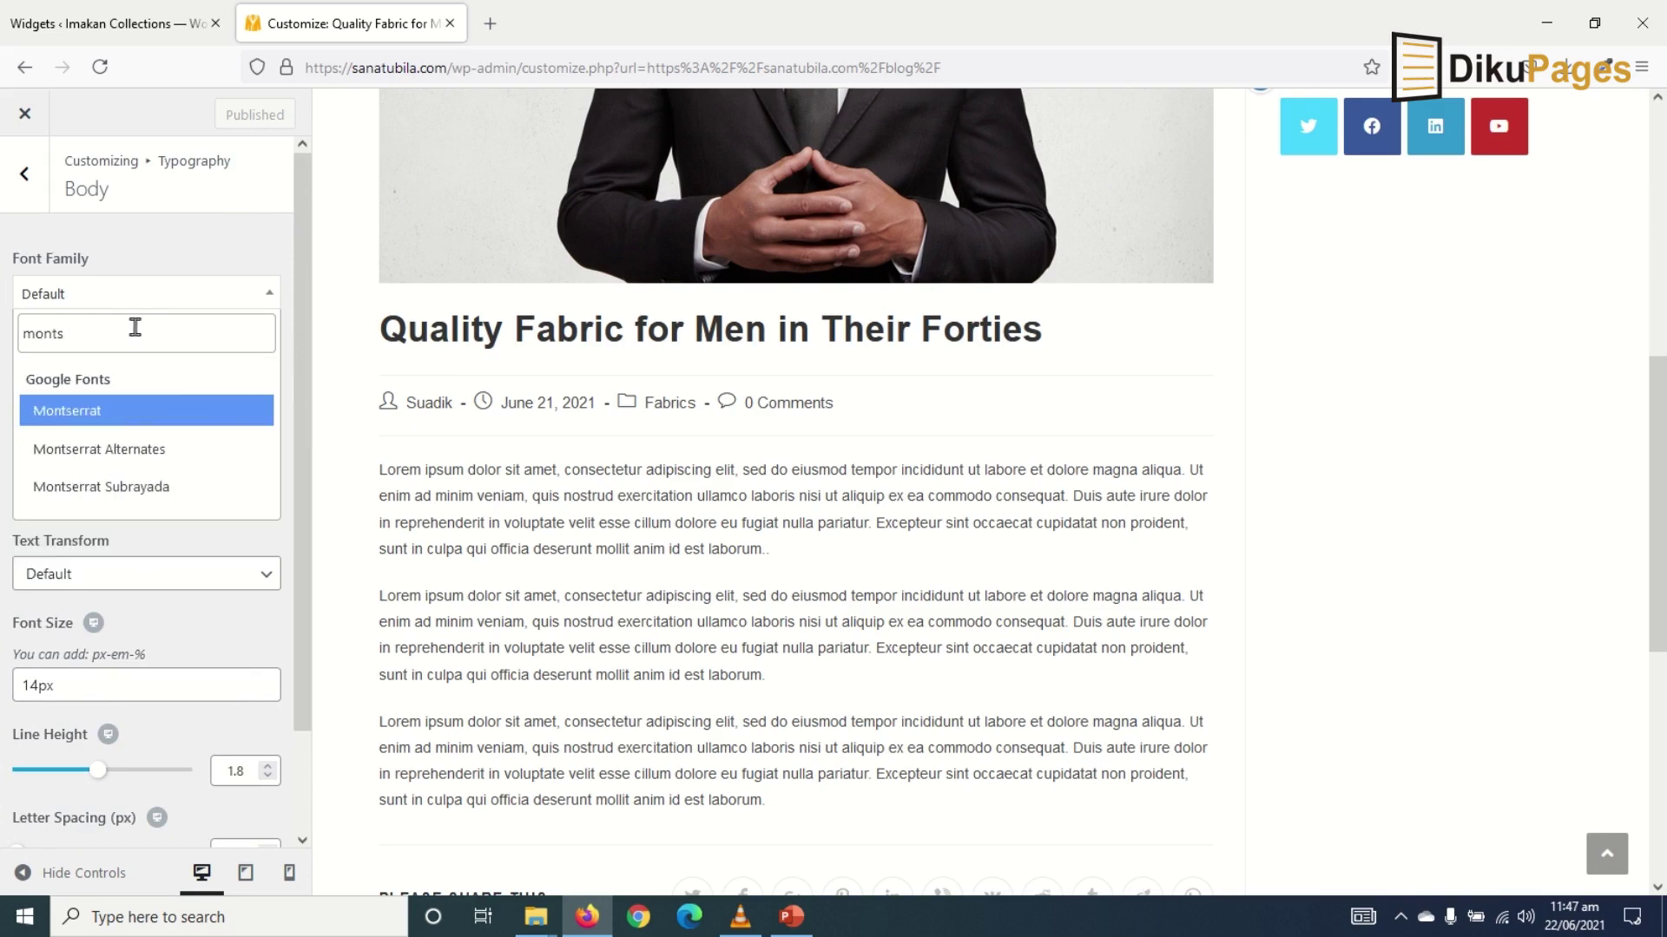
pyautogui.click(119, 411)
# Set the body Font Color to black (#000000) and publish the typography changes.
pyautogui.scroll(-2, 121, 468)
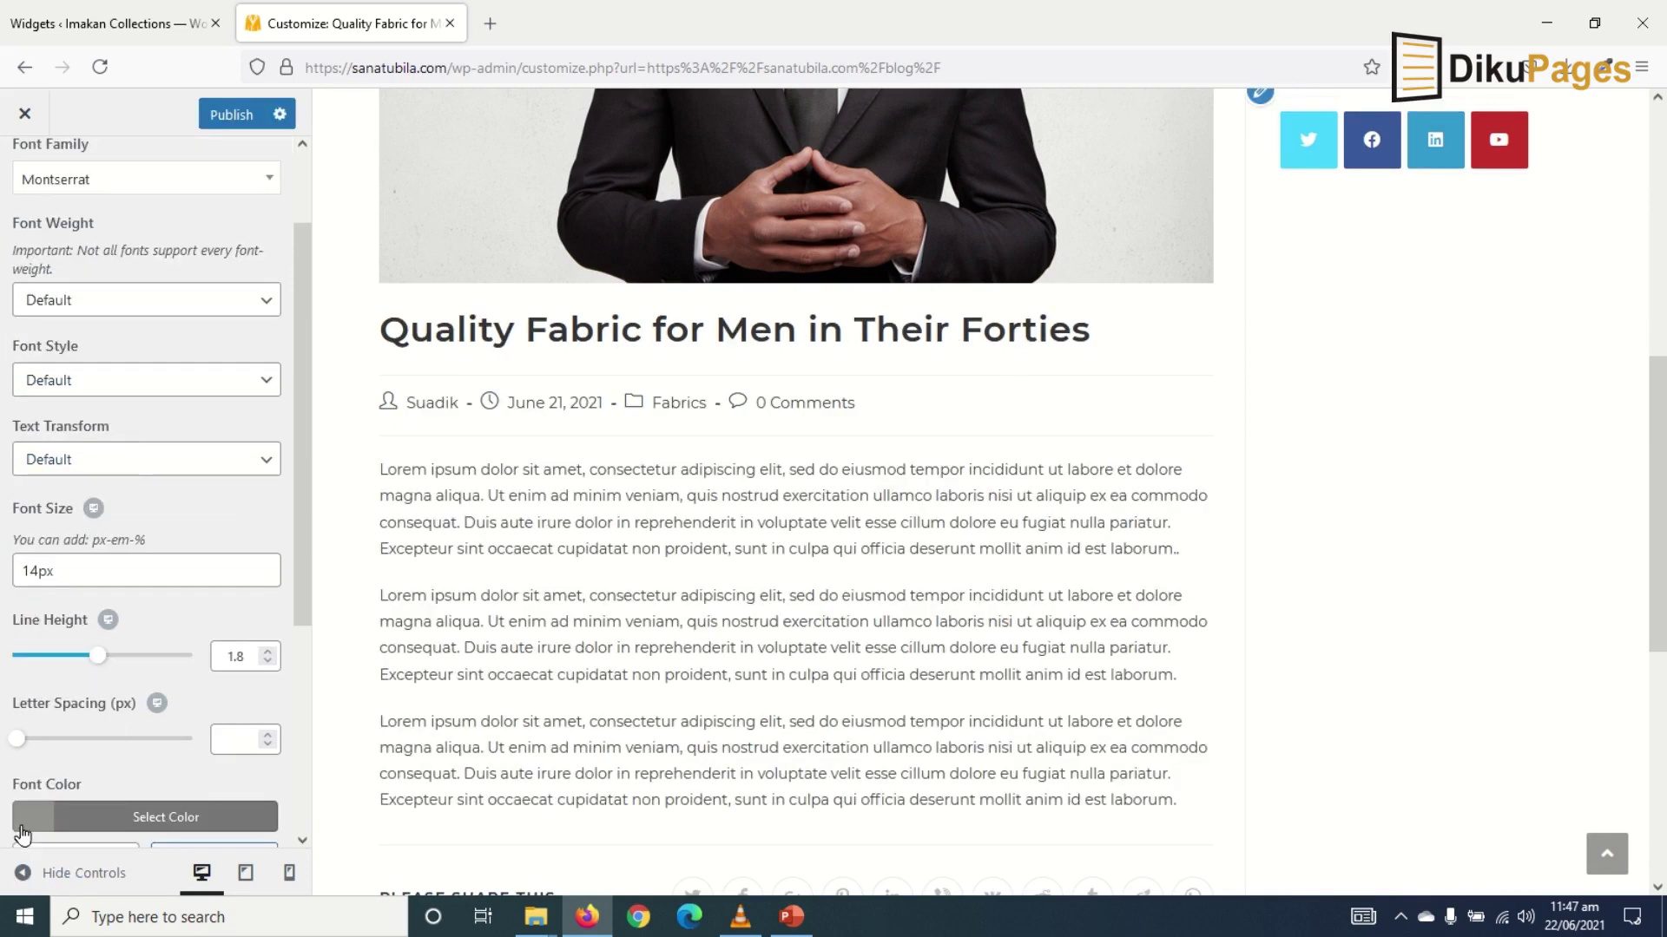
pyautogui.click(66, 808)
pyautogui.click(34, 775)
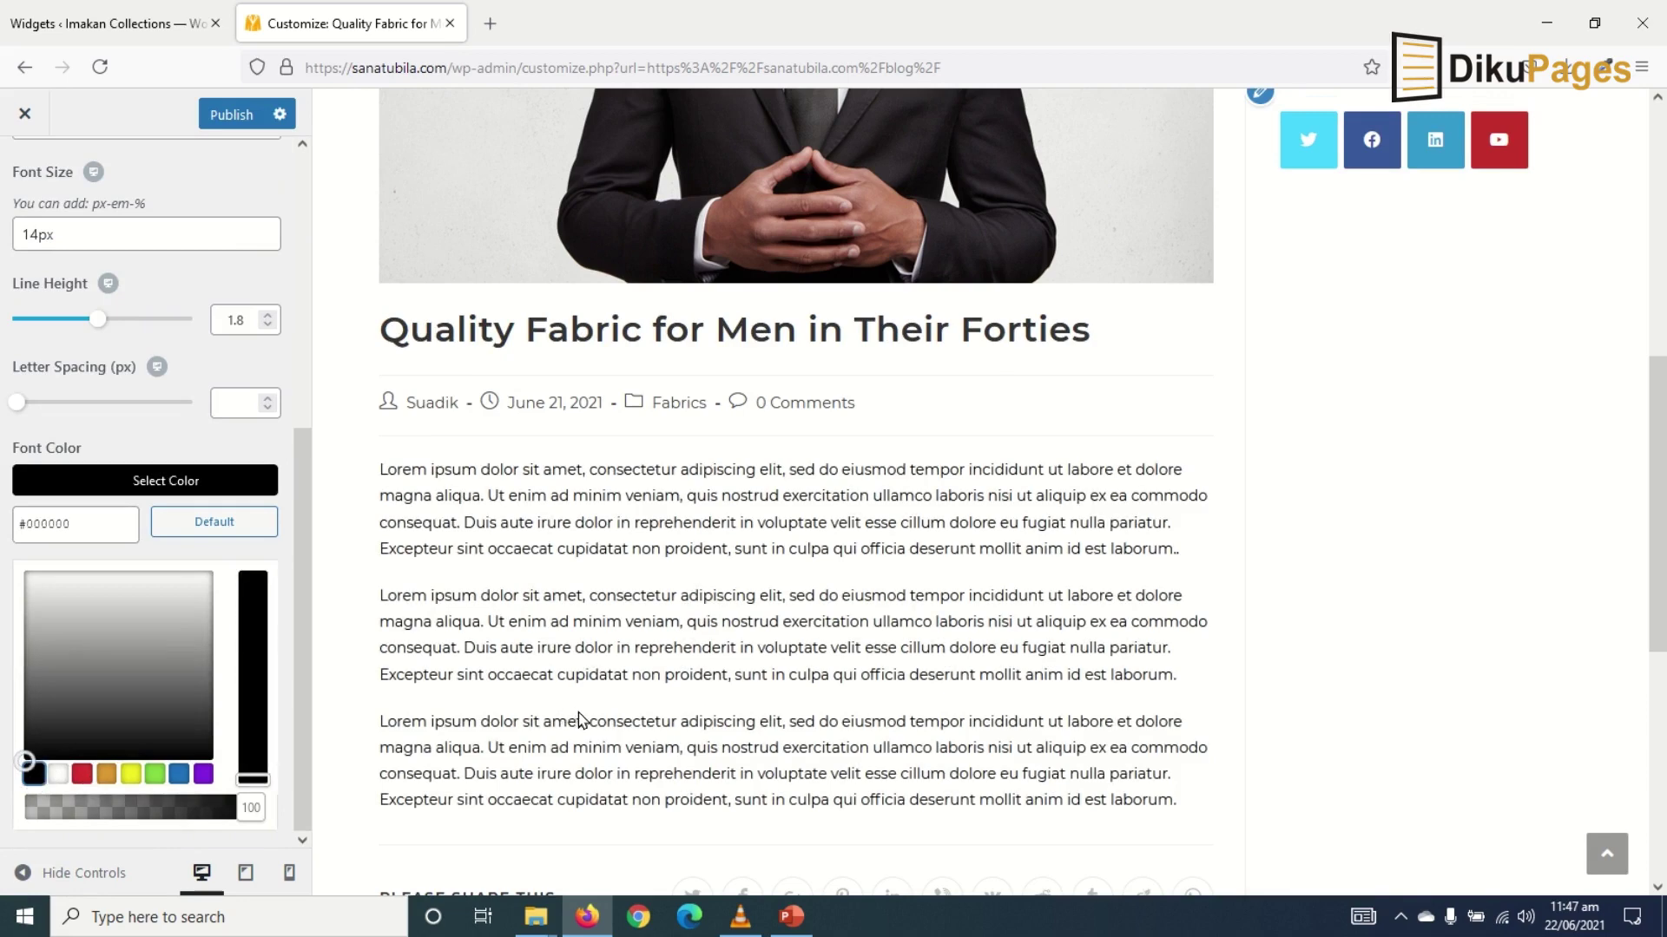
pyautogui.click(228, 115)
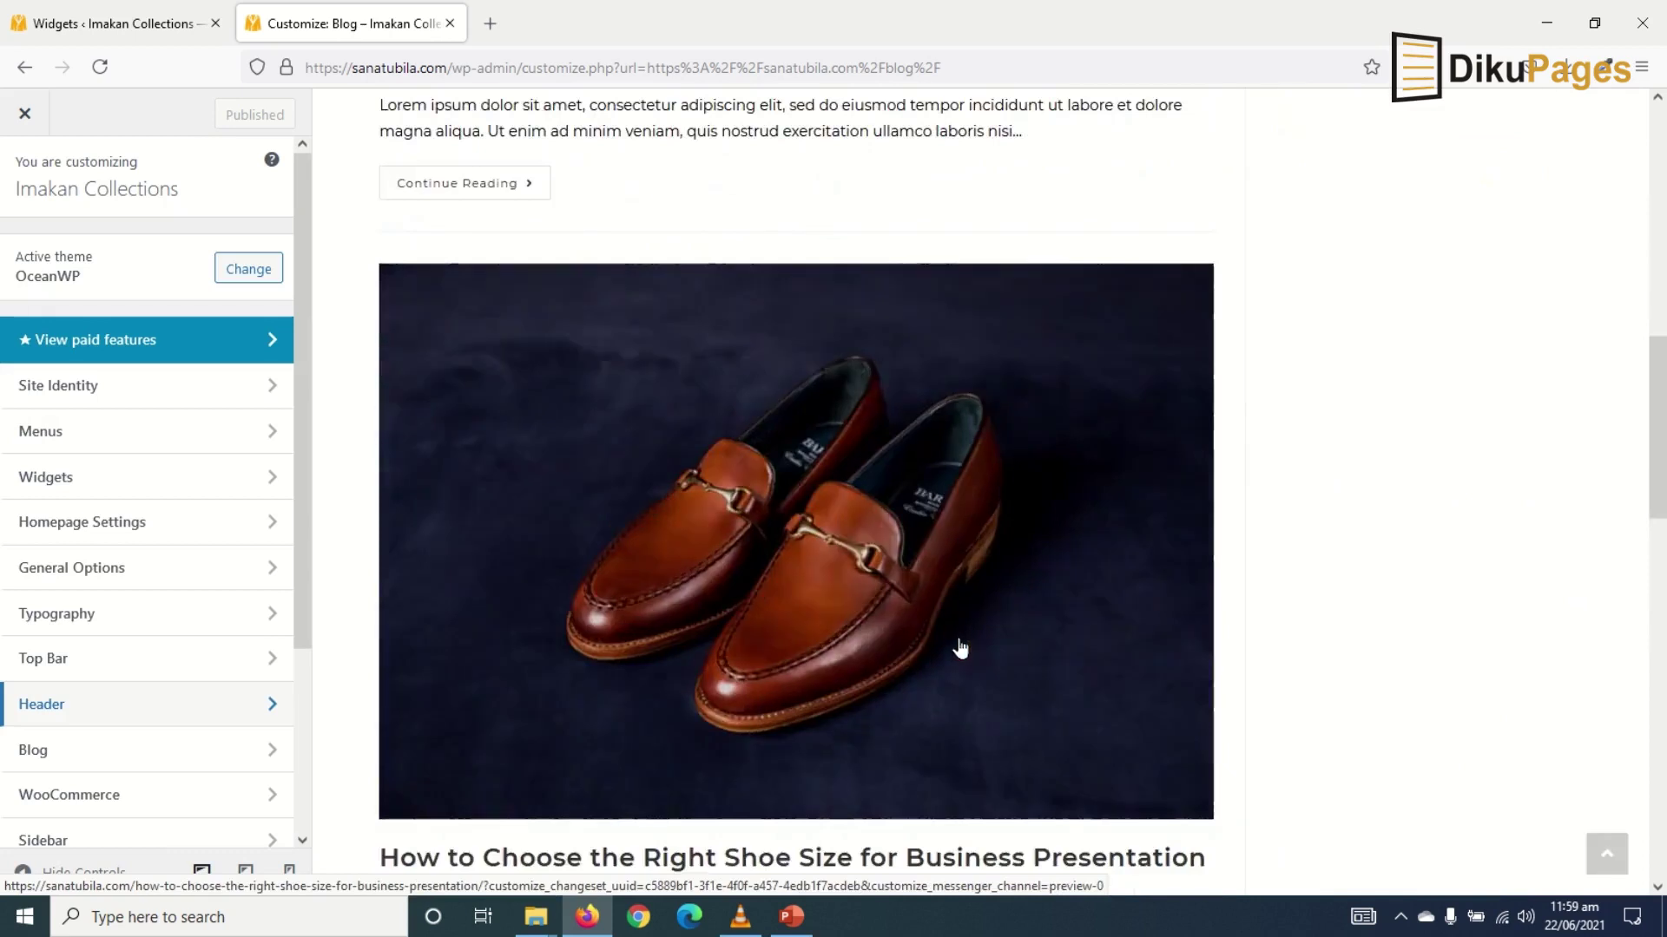
# Open the Footer Widgets settings and set the footer's Background Color to #e9e9e9.
pyautogui.scroll(-12, 956, 647)
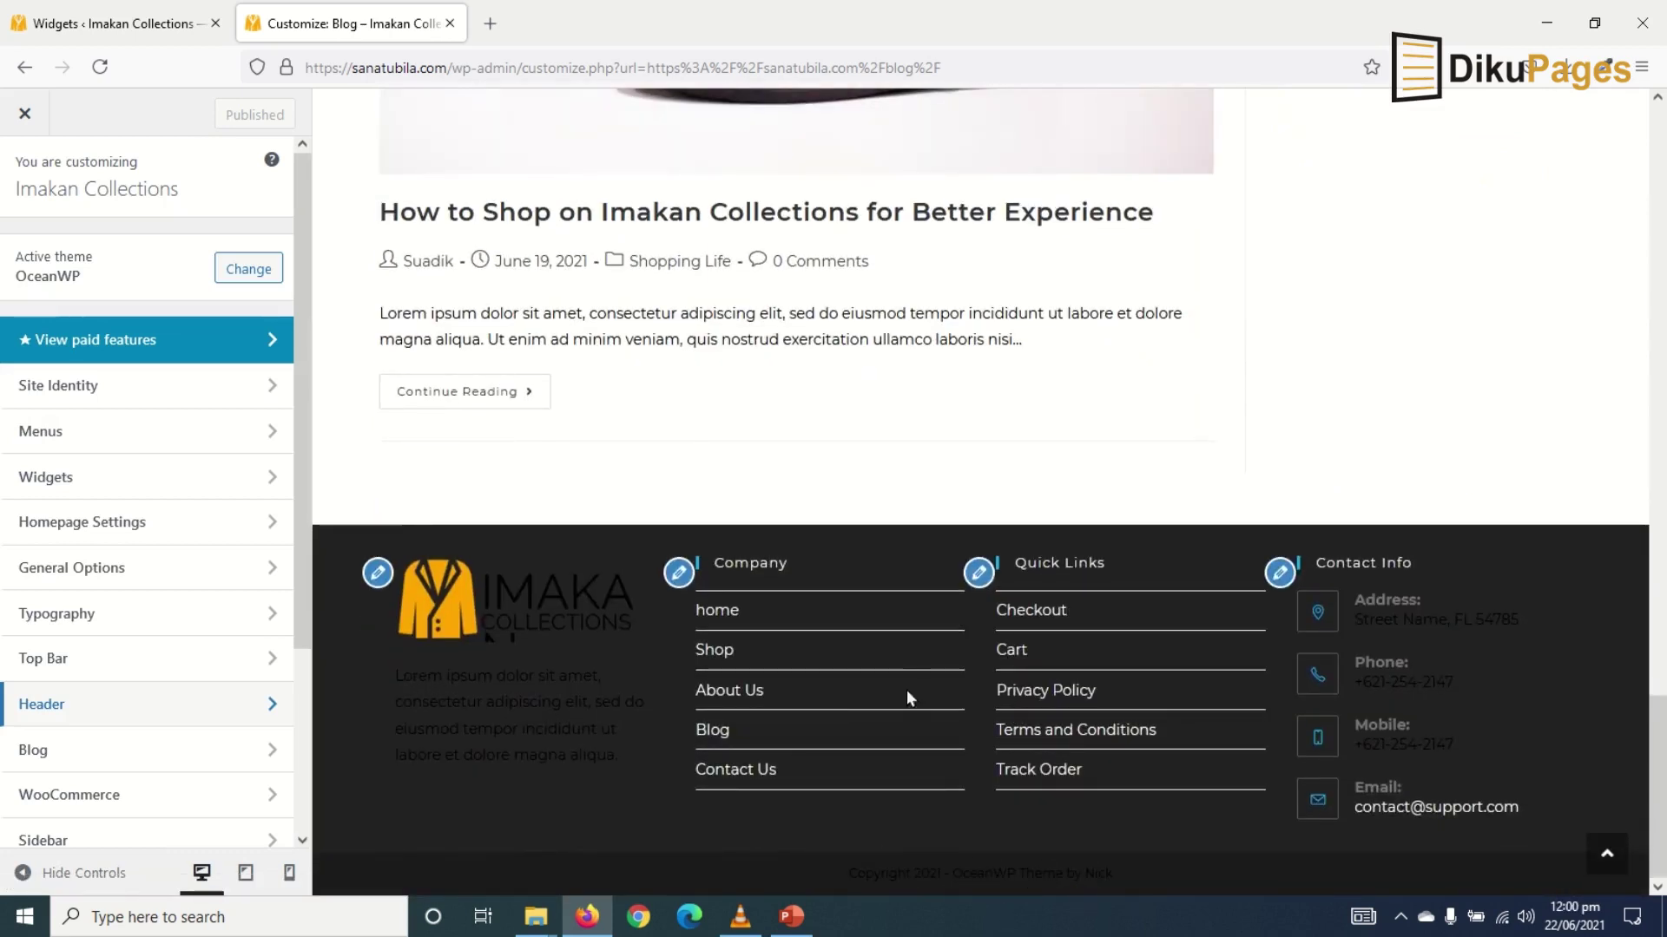
pyautogui.scroll(-3, 145, 643)
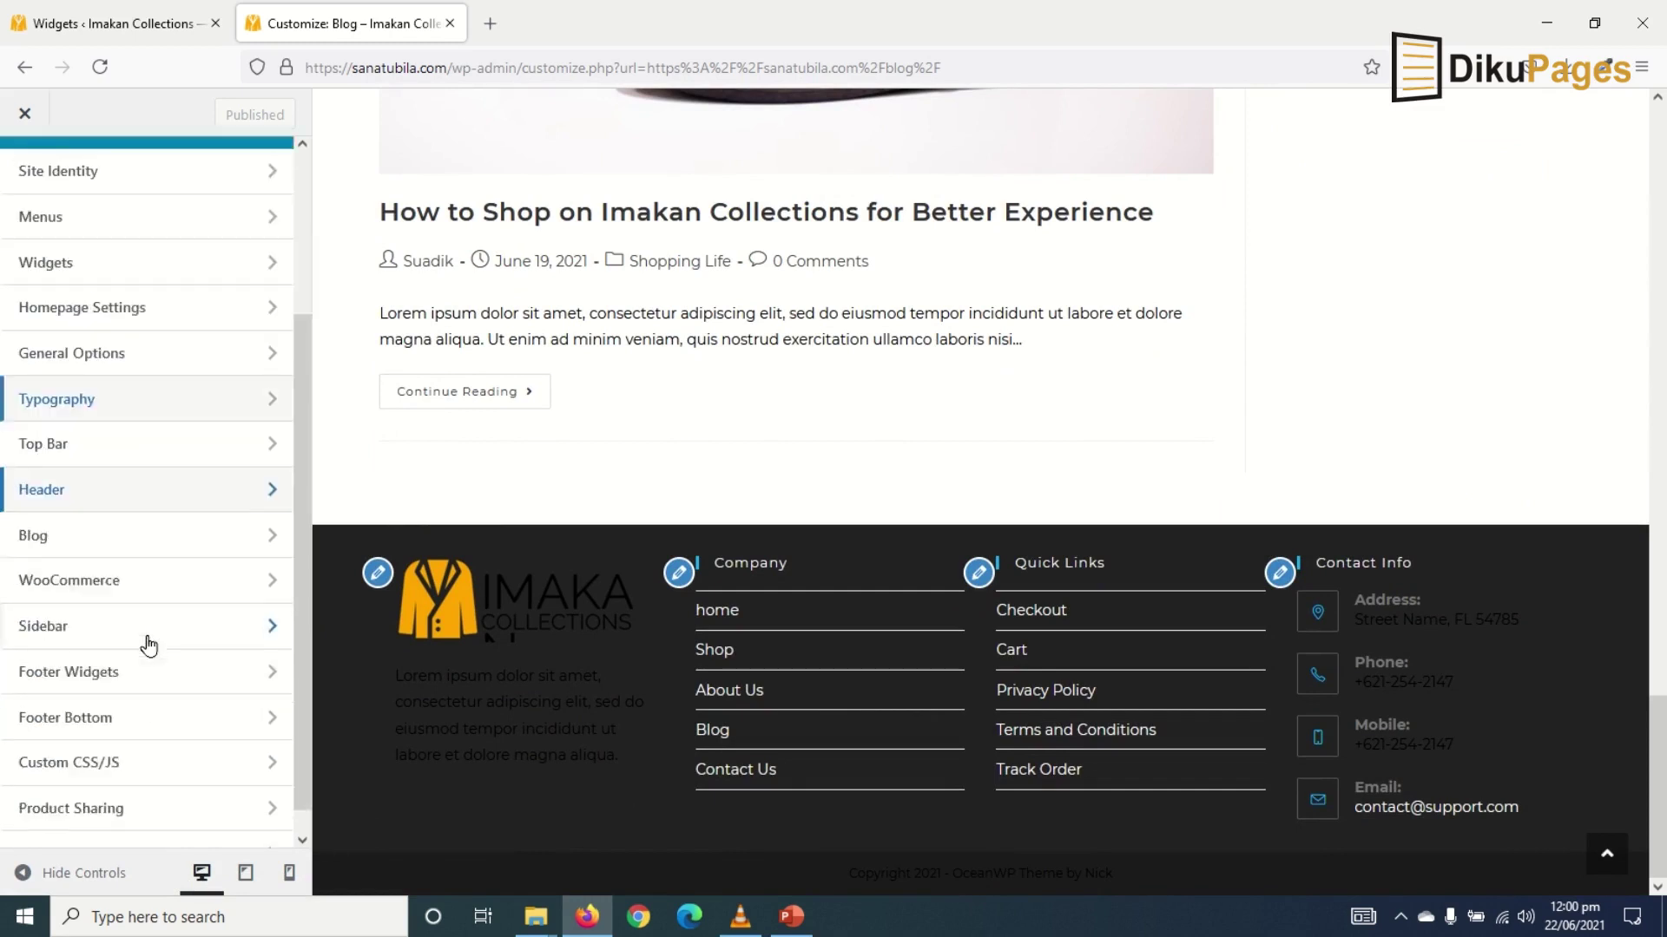
pyautogui.click(106, 644)
pyautogui.scroll(-7, 108, 639)
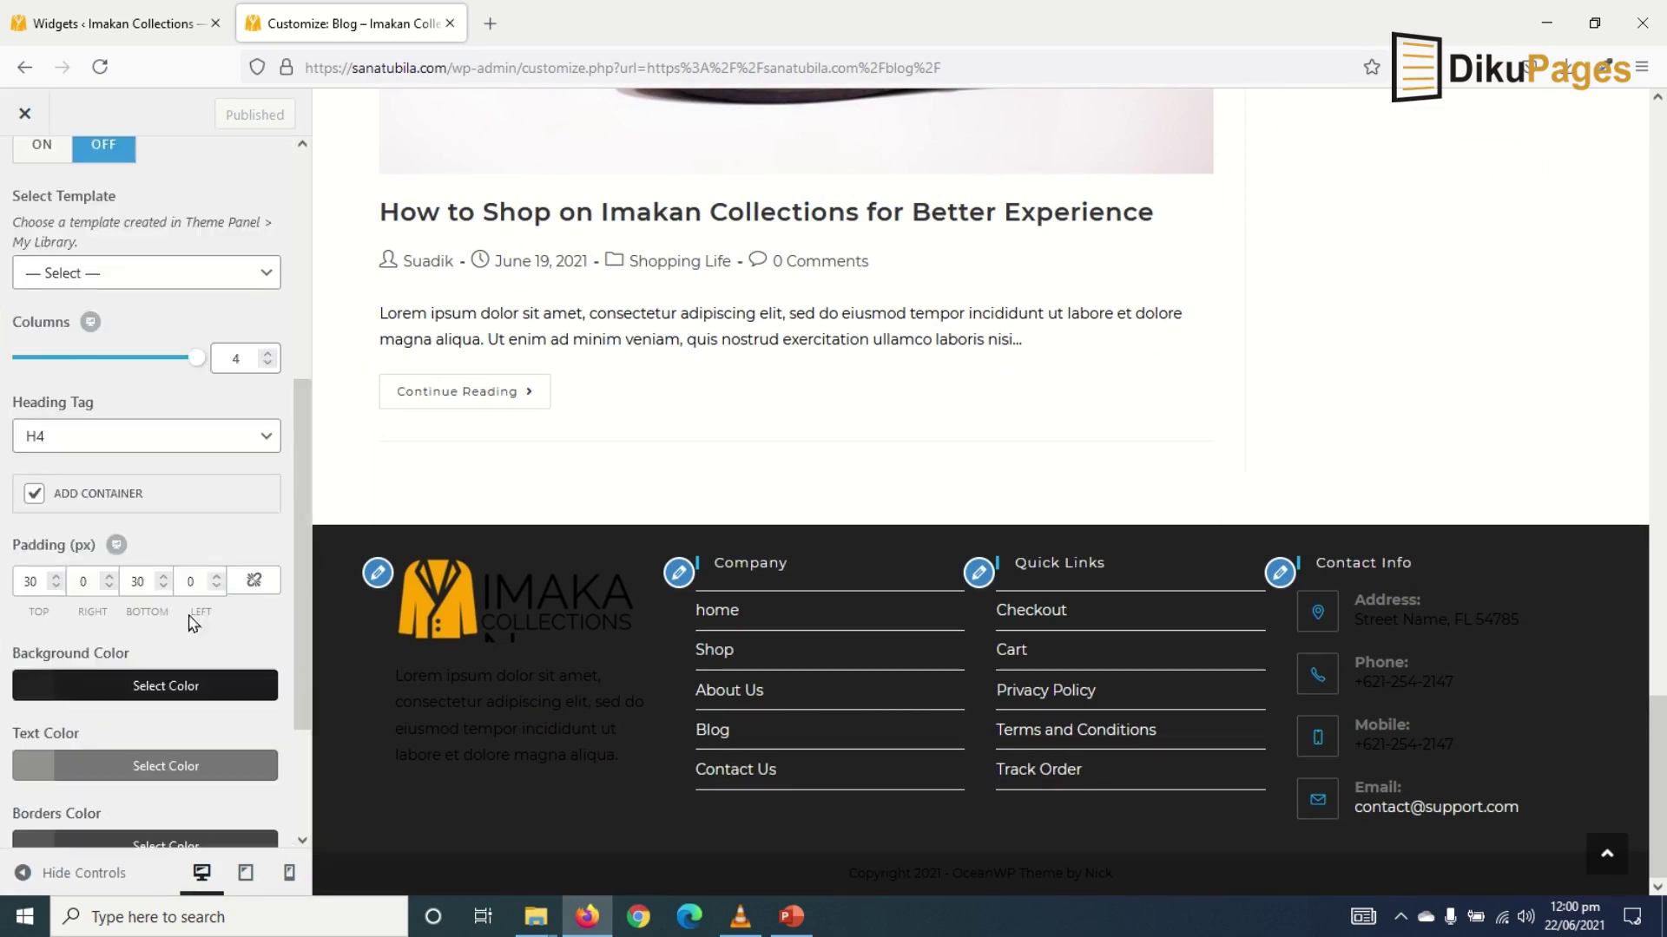
pyautogui.click(27, 495)
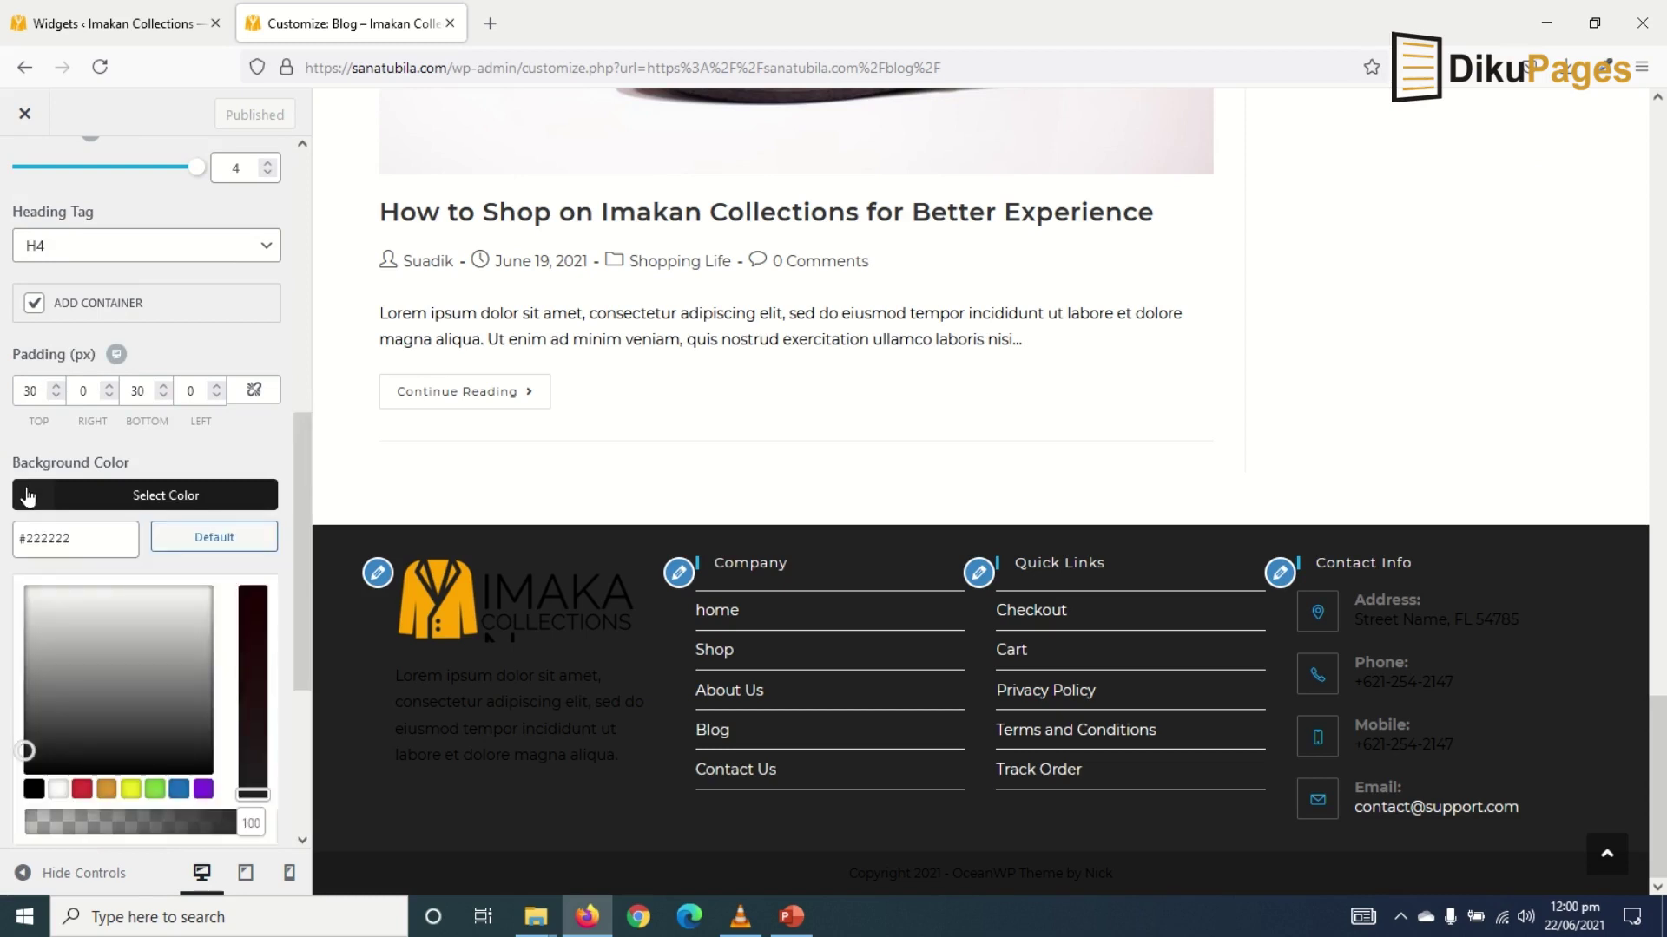
pyautogui.doubleClick(99, 535)
pyautogui.write('e9e9e9')
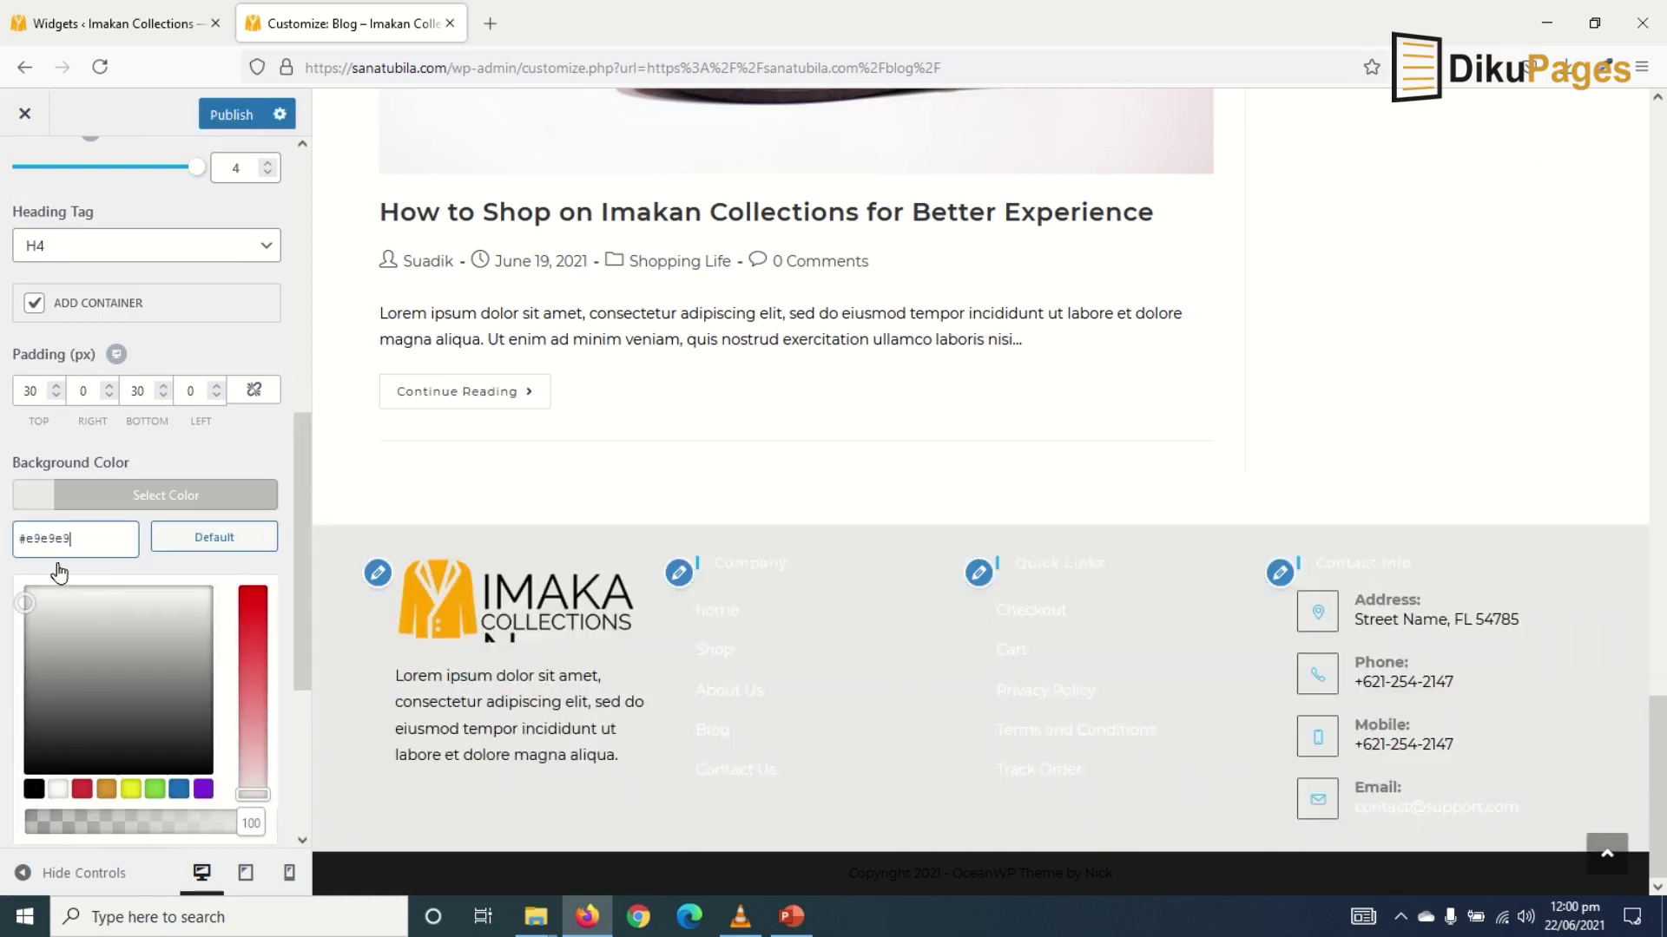
# Set the footer widgets' Text Color to black (#000000).
pyautogui.scroll(-3, 214, 540)
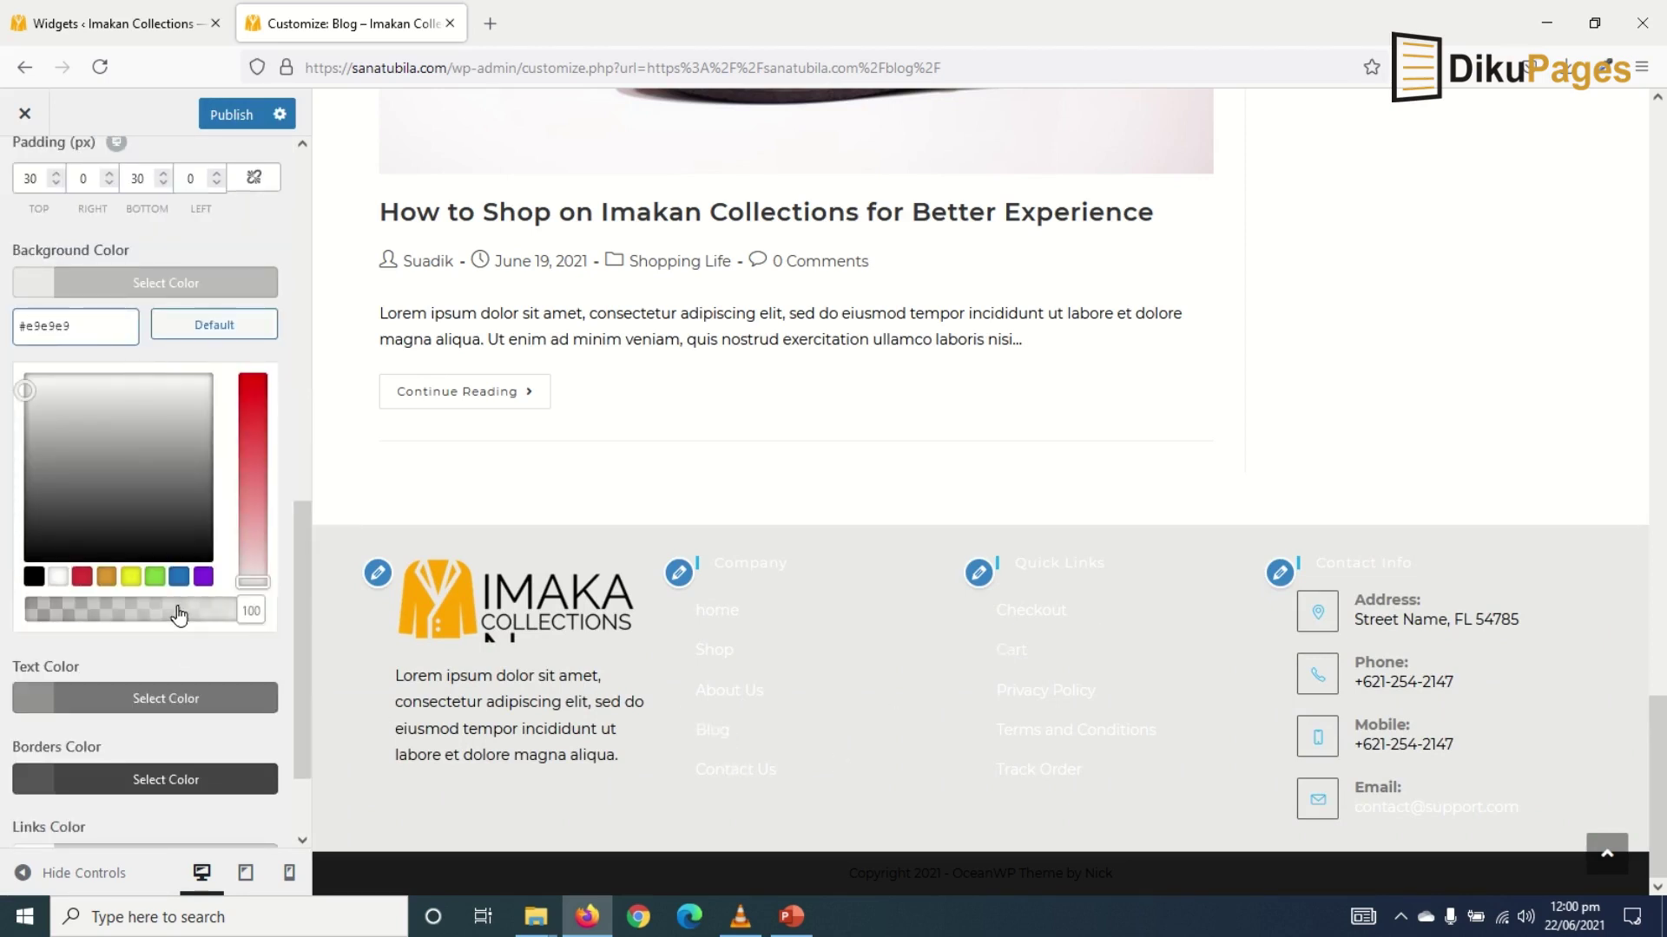
pyautogui.scroll(-2, 181, 612)
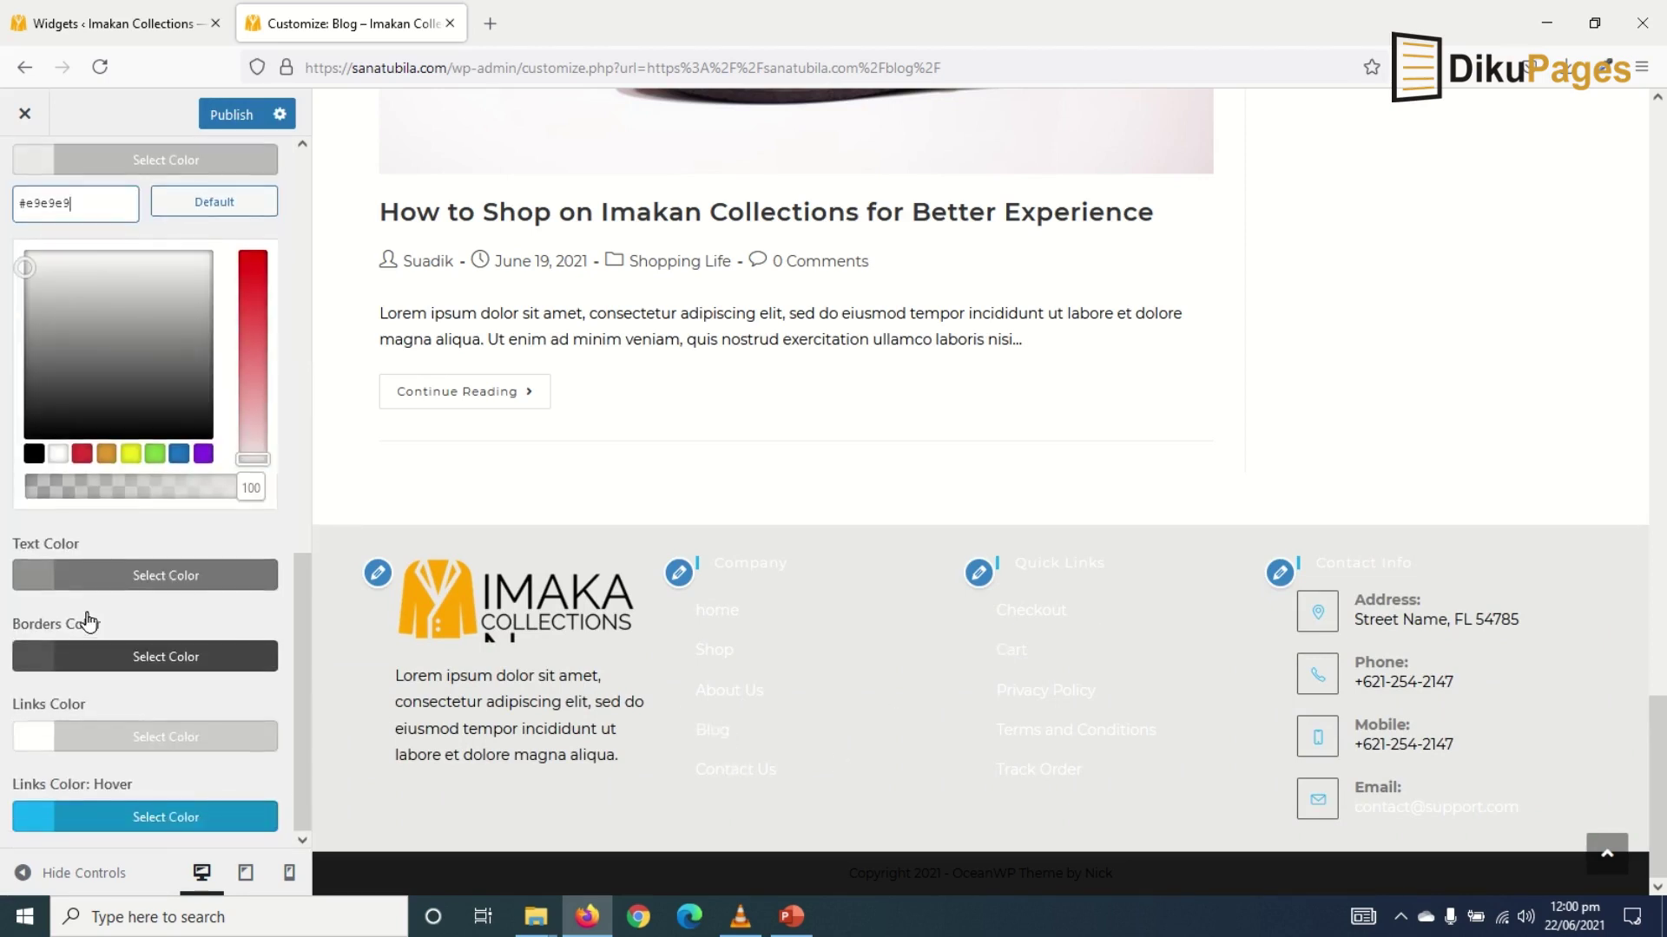
pyautogui.click(36, 580)
pyautogui.click(34, 535)
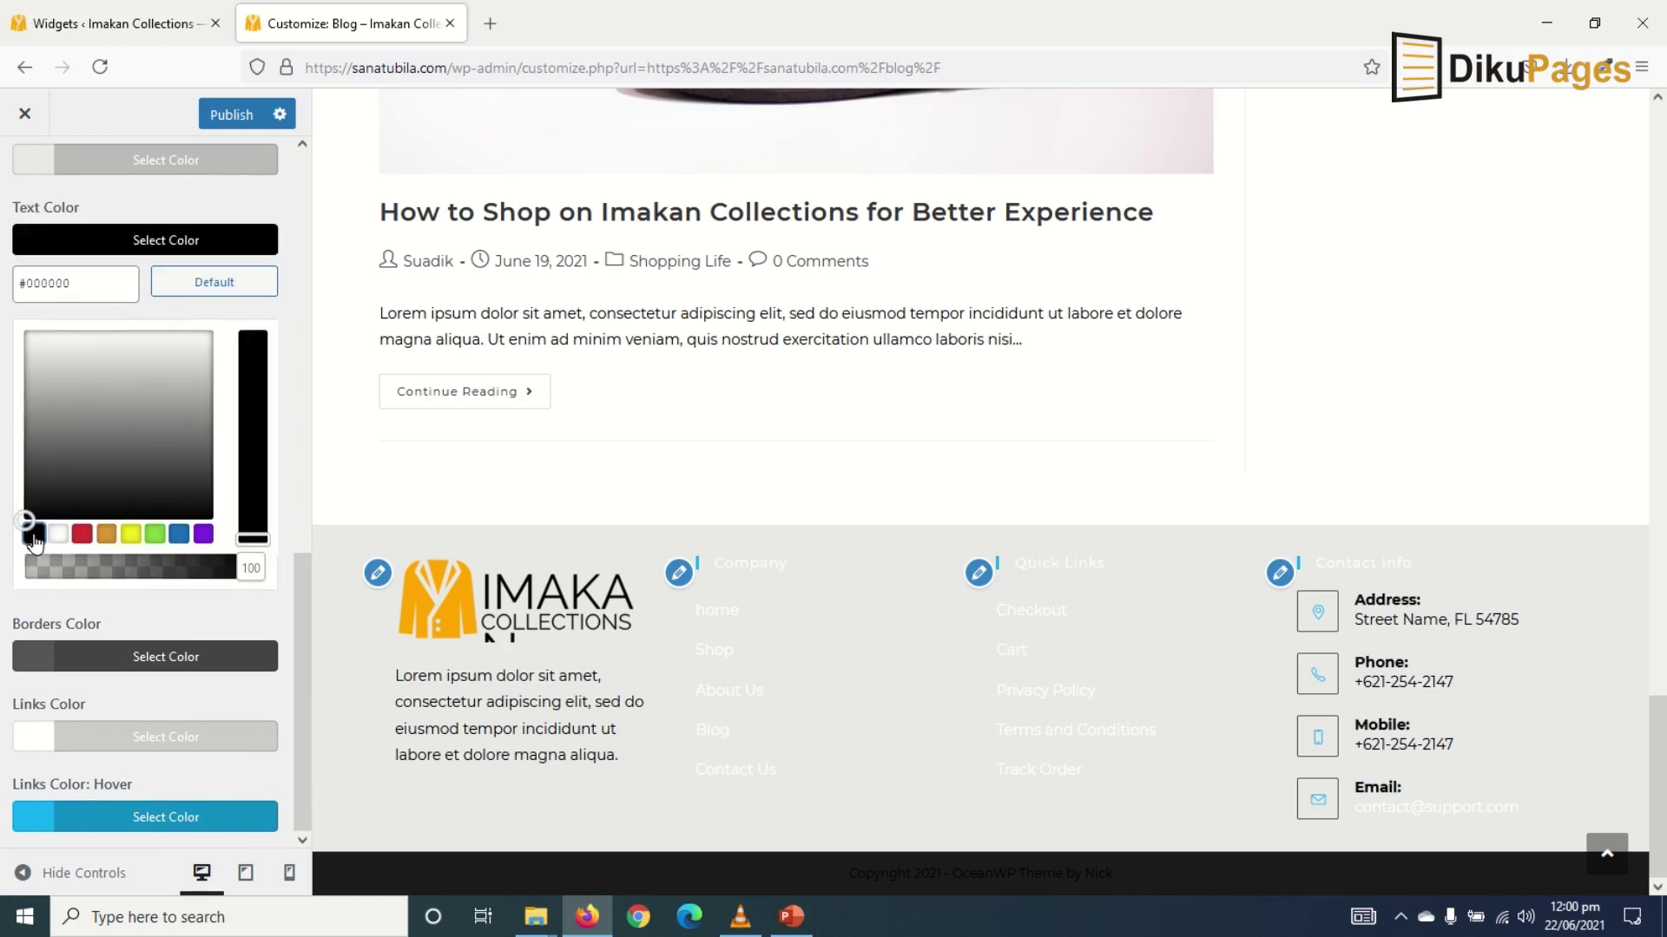
# Set the footer widgets' Borders Color and Links Color to black (#000000).
pyautogui.click(45, 662)
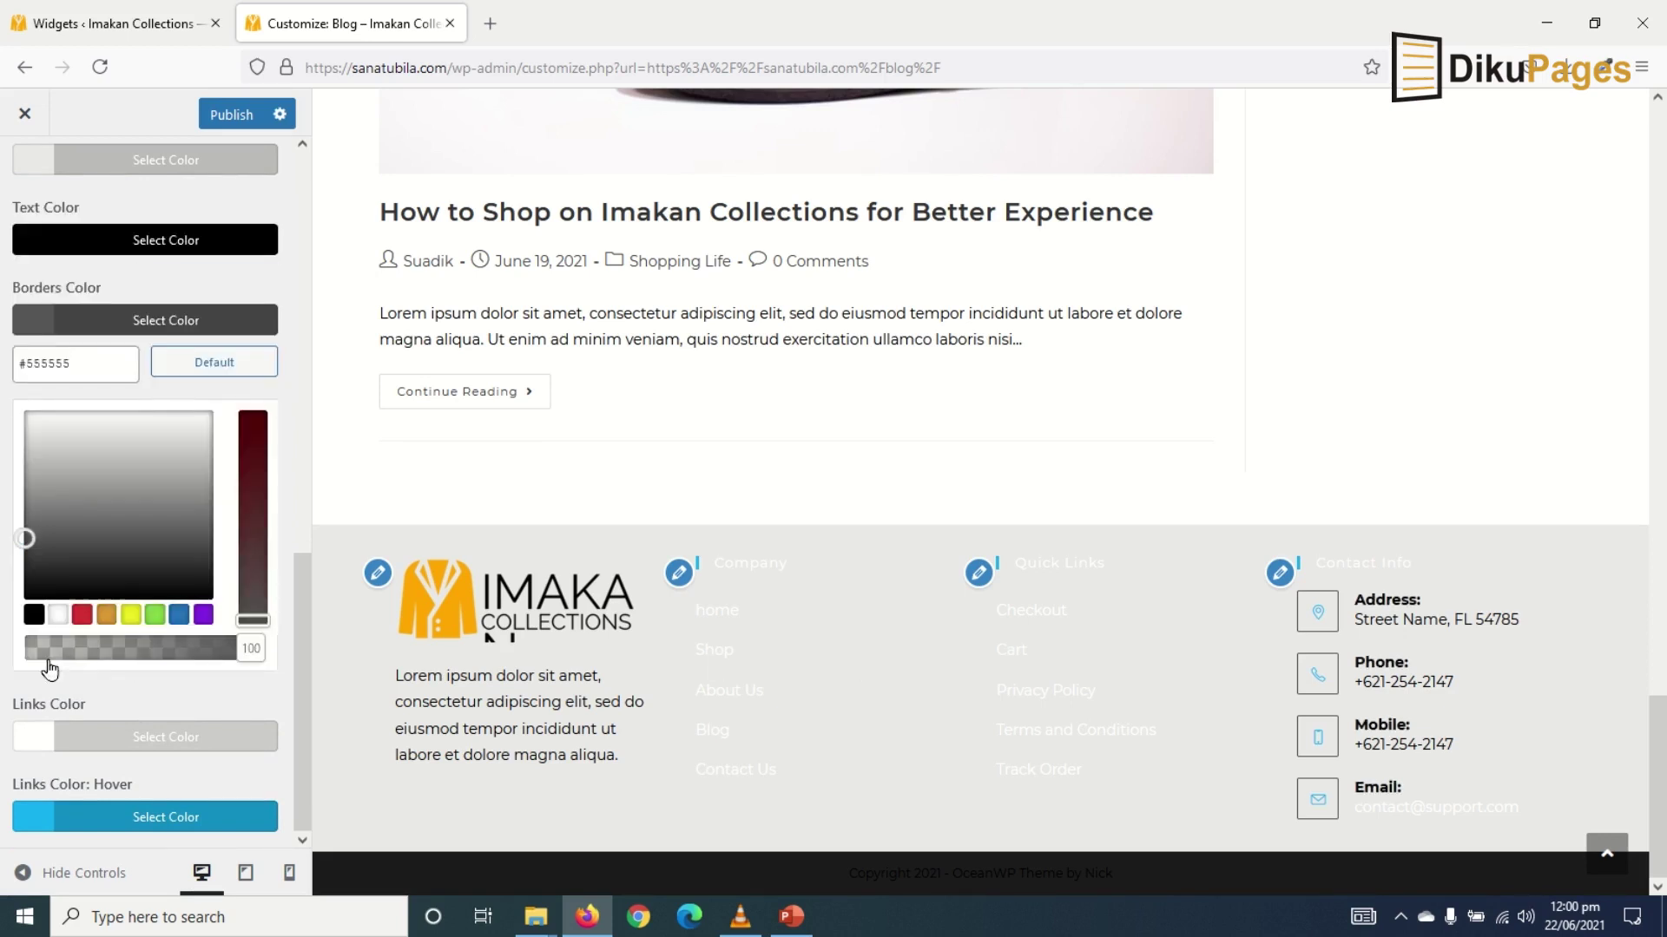
pyautogui.click(34, 615)
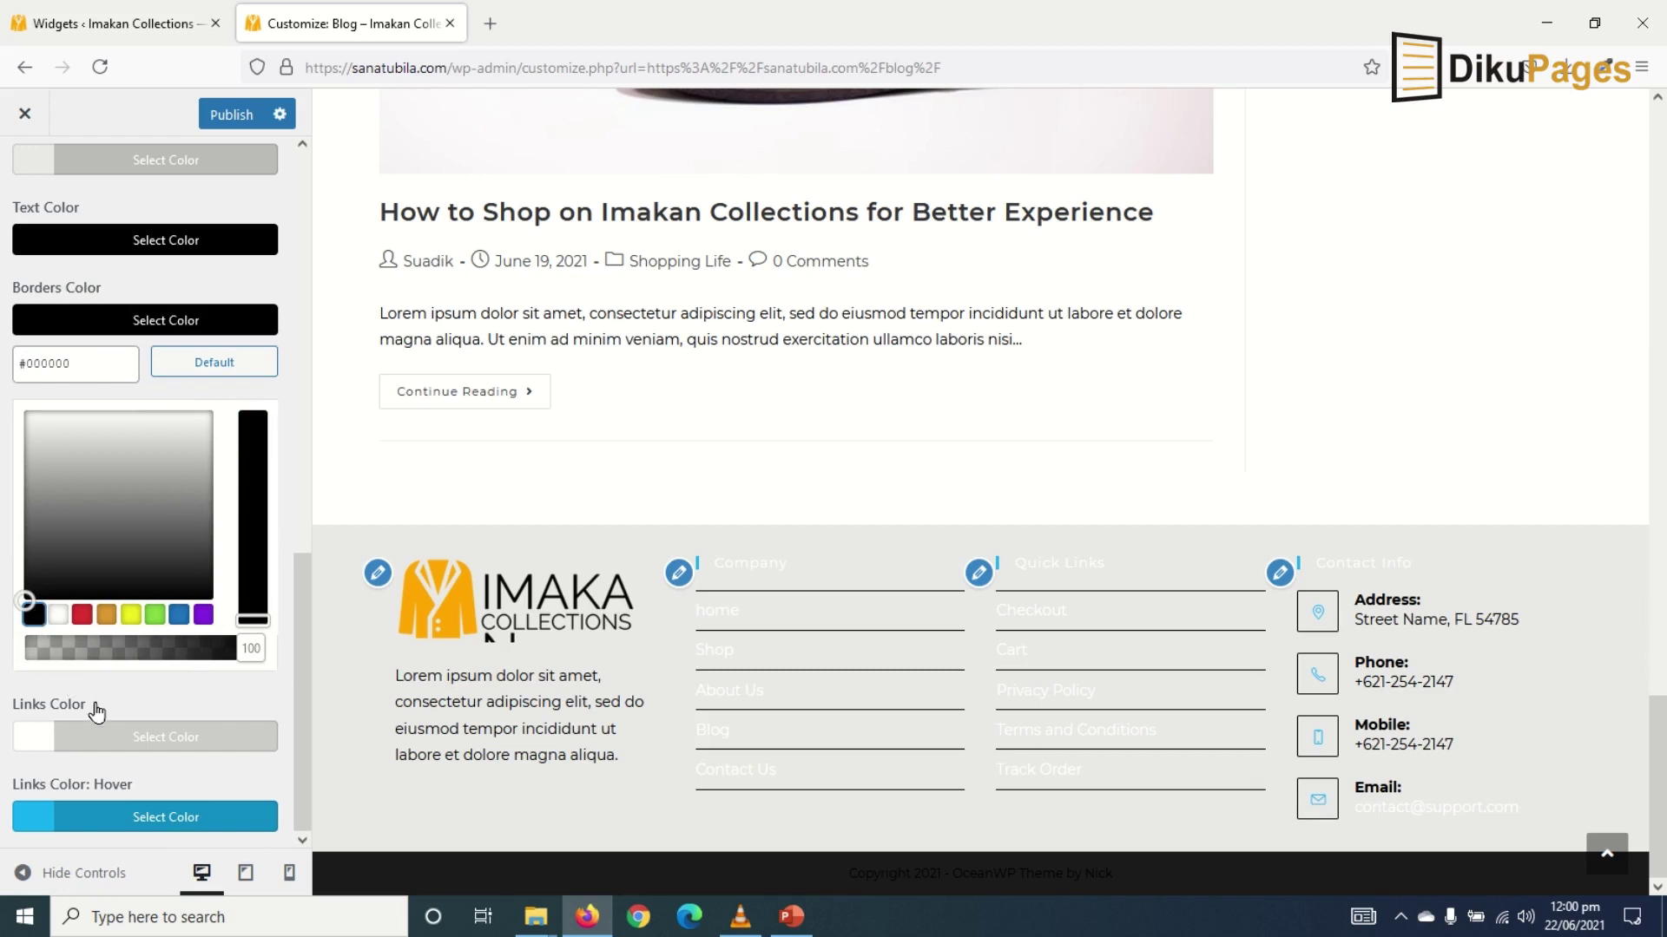
pyautogui.click(32, 738)
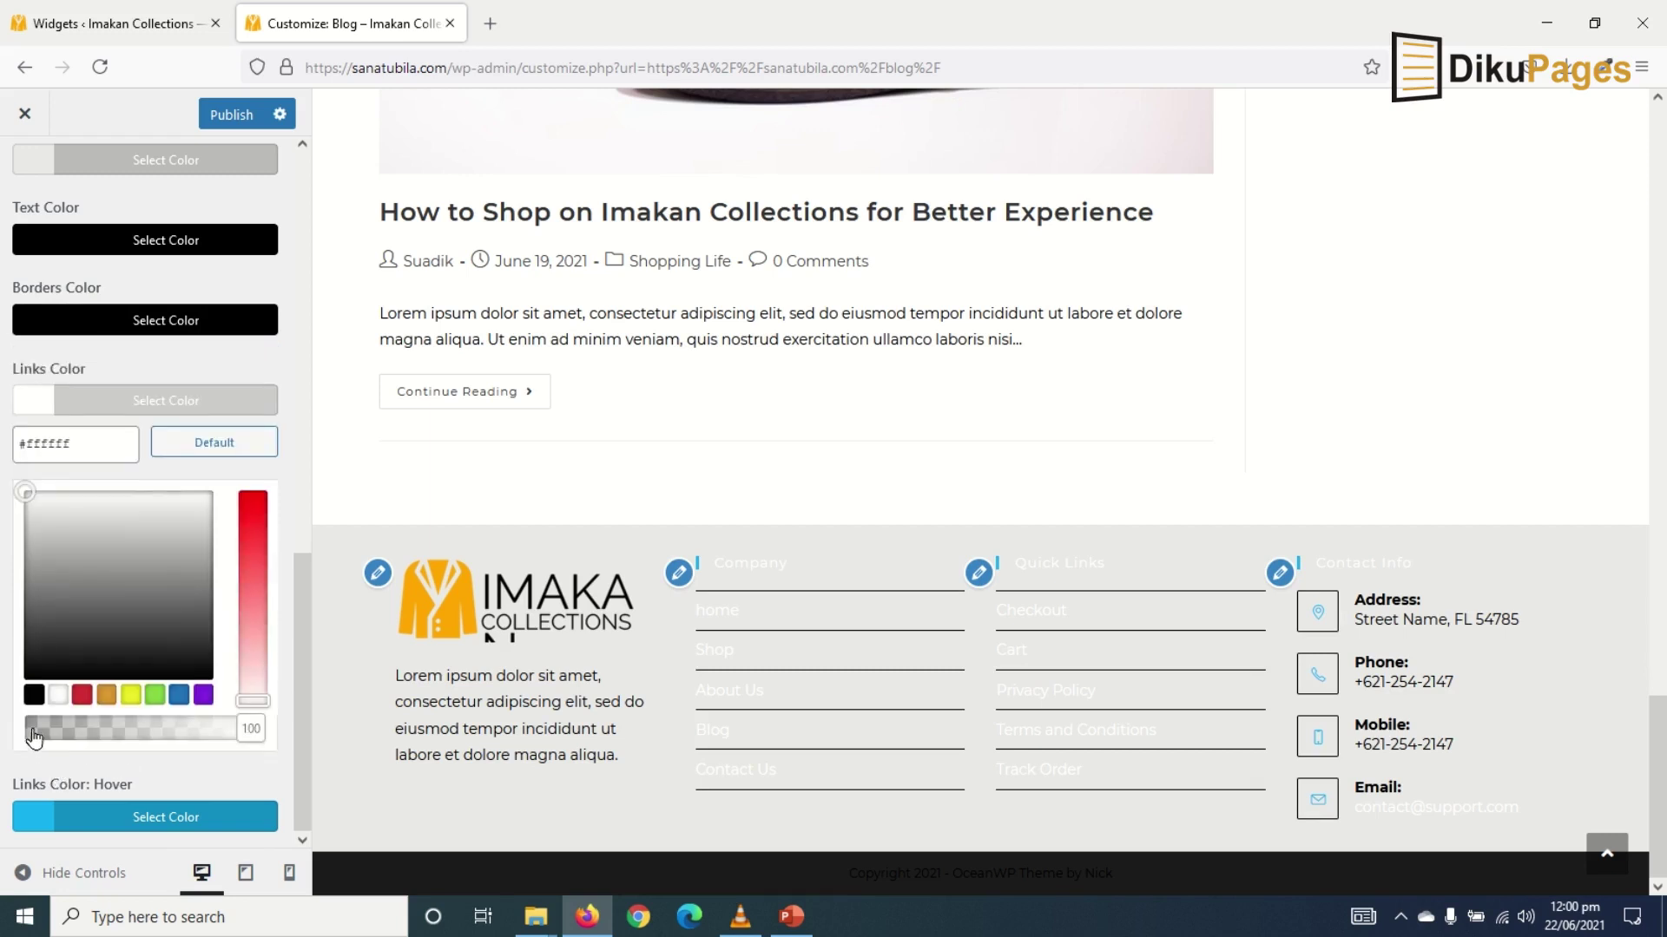
pyautogui.click(35, 696)
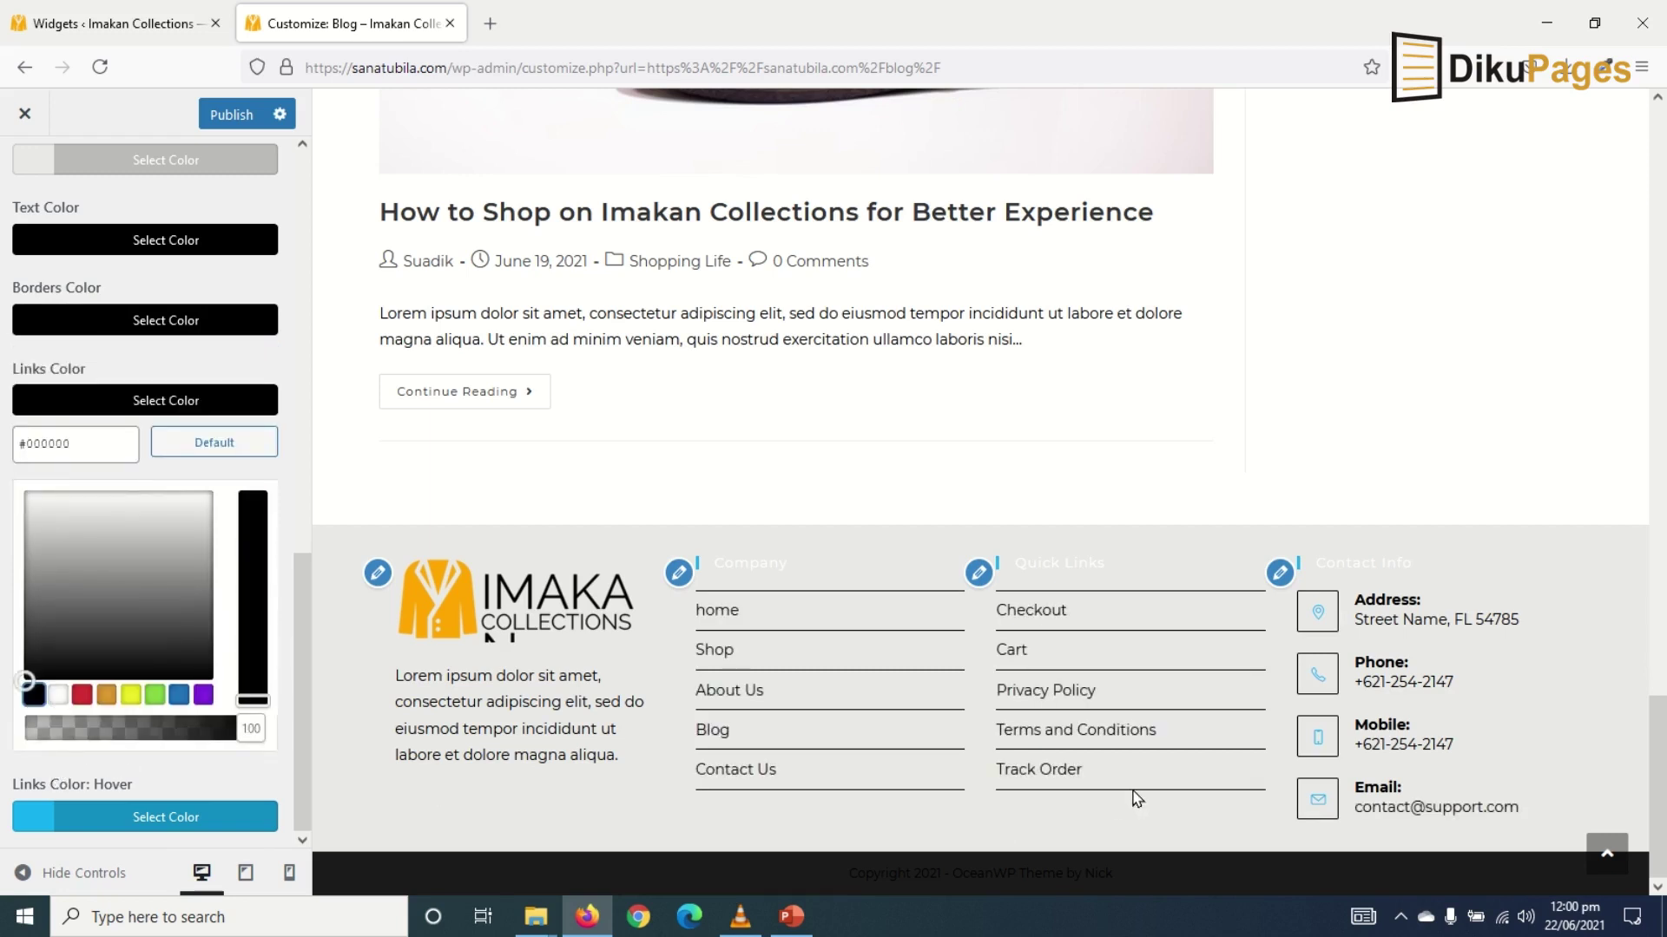
pyautogui.click(420, 729)
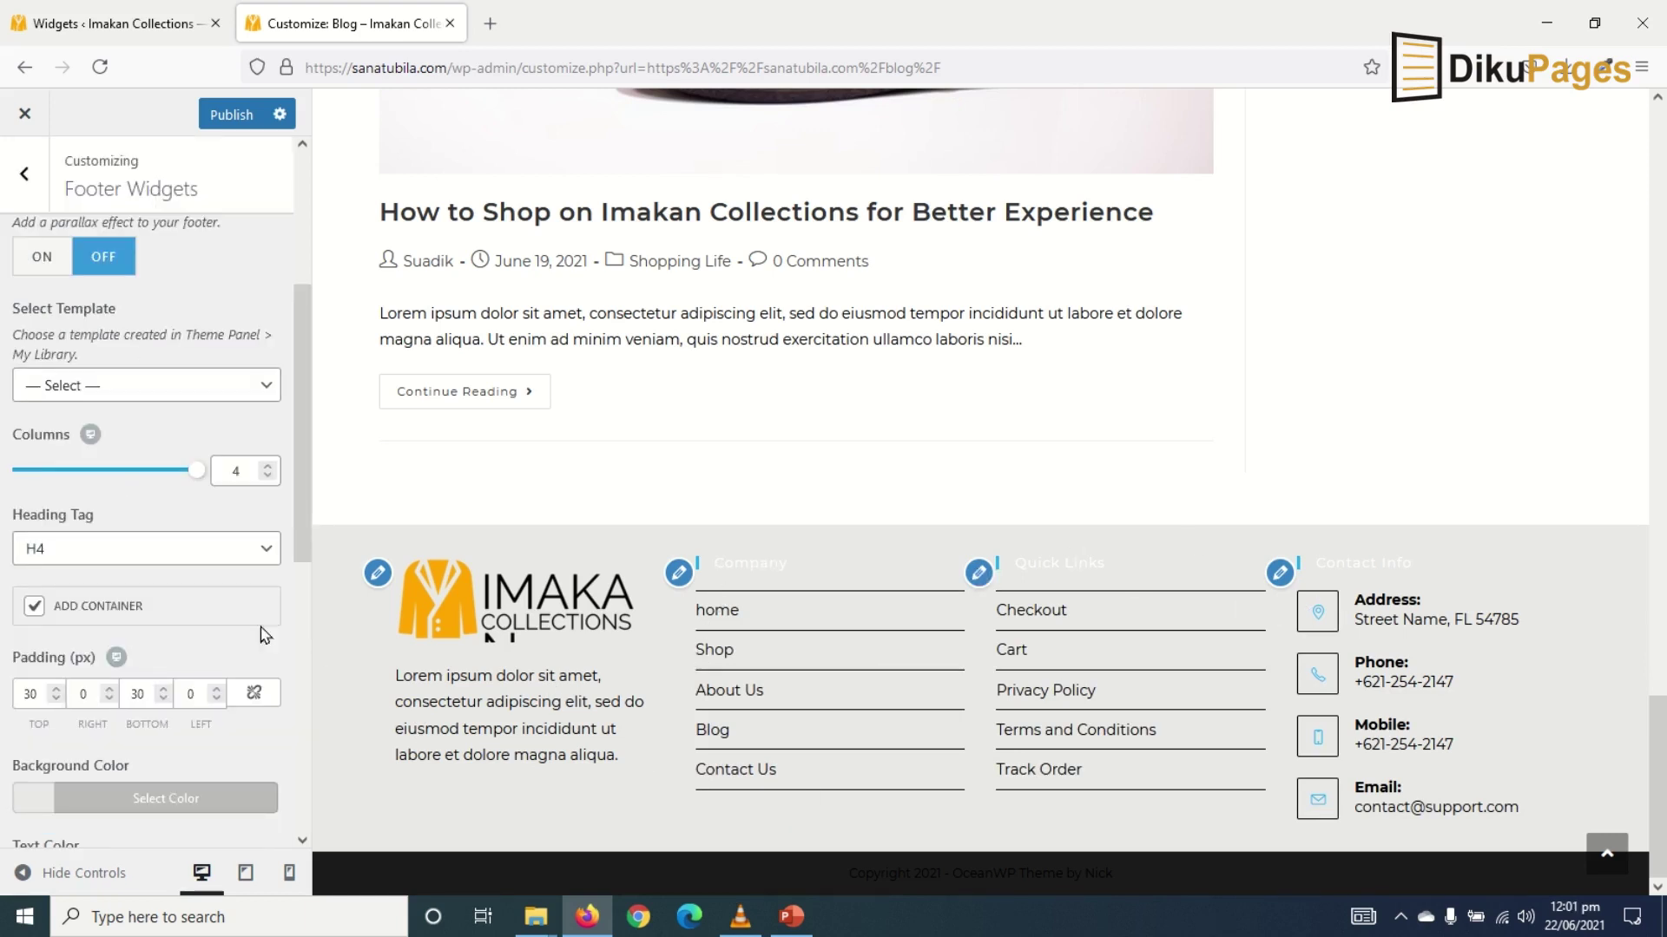
# Open the Footer Widget Heading typography settings and set its Font Color to black (#000000).
pyautogui.click(26, 176)
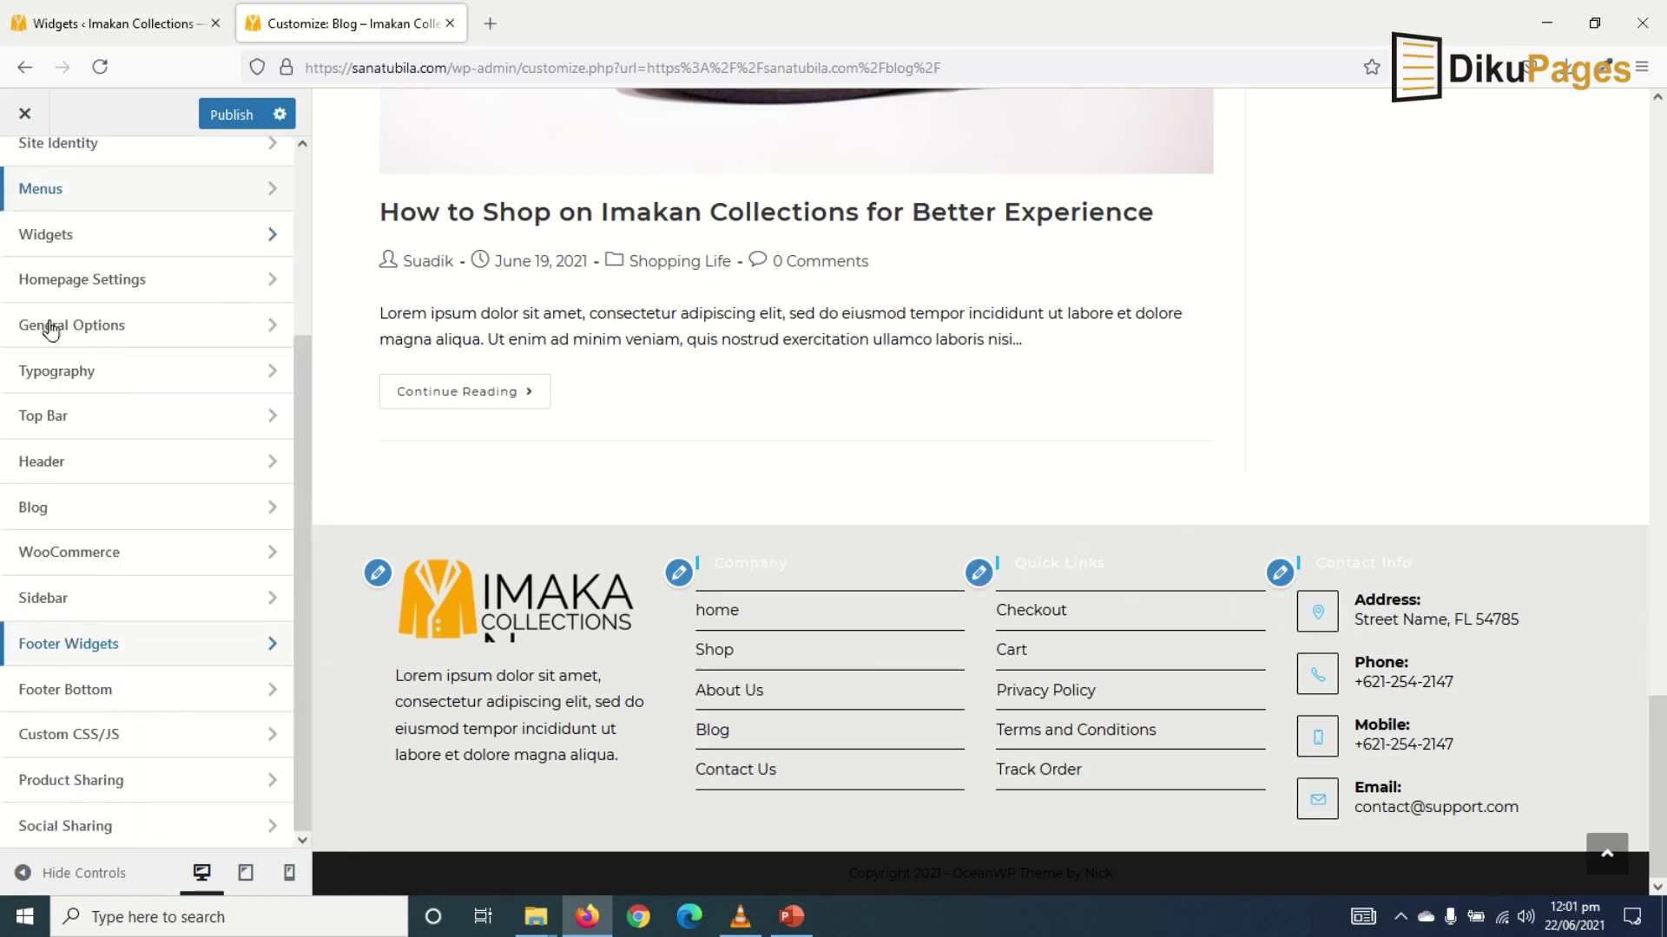
pyautogui.scroll(2, 106, 480)
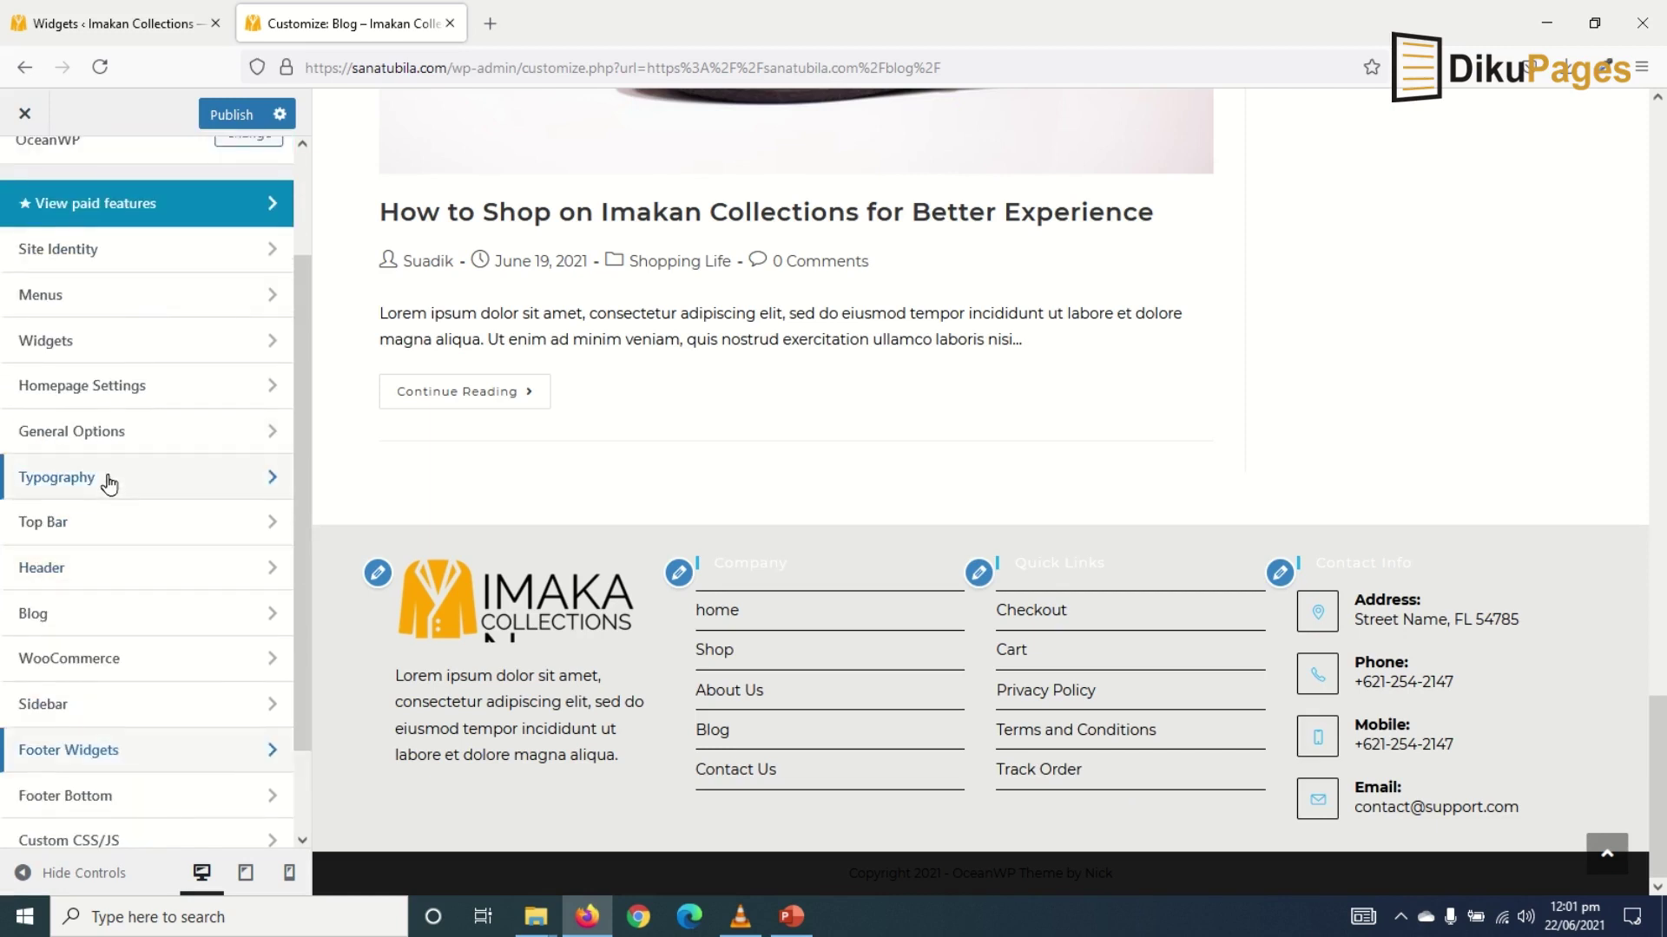
pyautogui.click(108, 480)
pyautogui.scroll(-5, 109, 477)
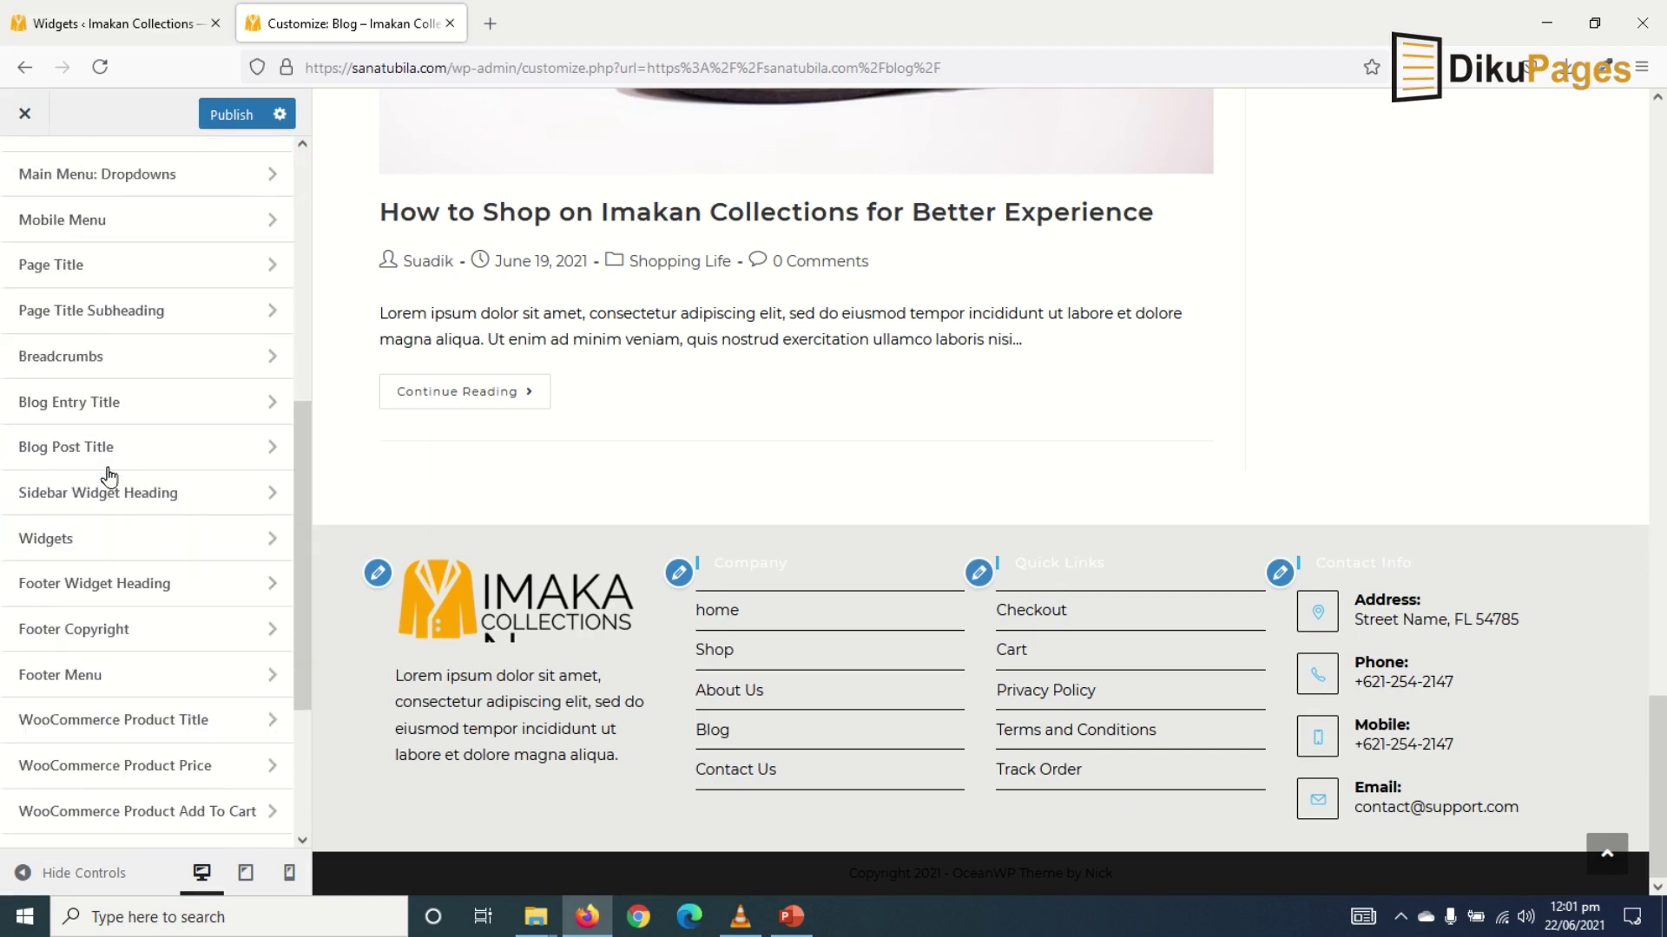
pyautogui.click(96, 587)
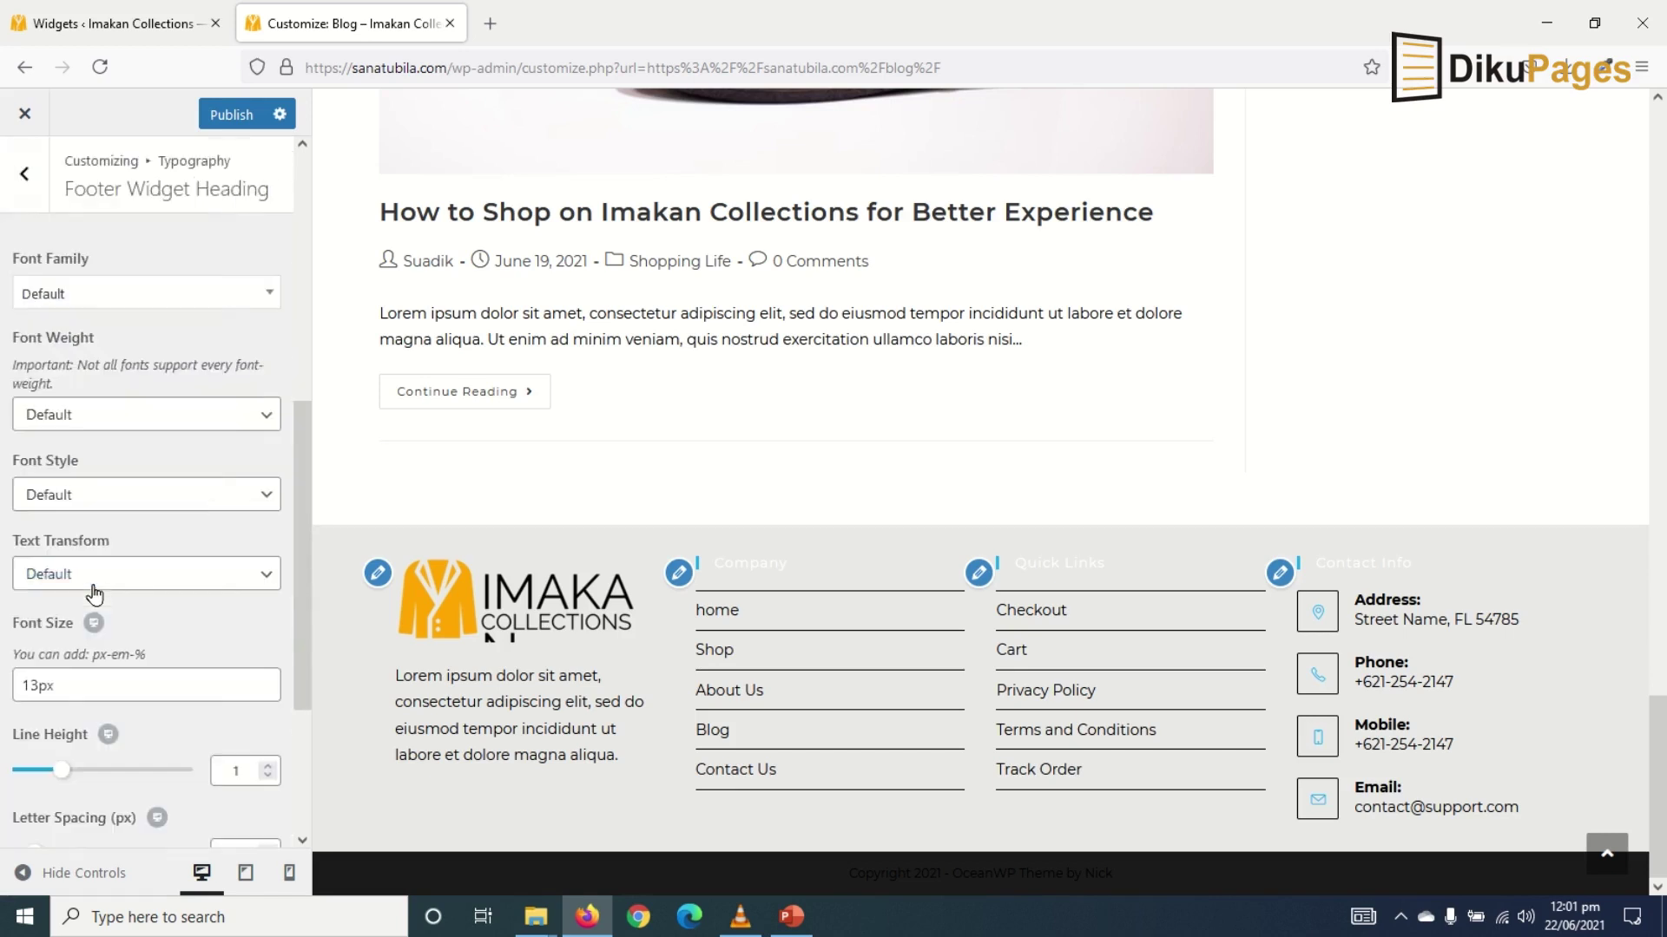
pyautogui.scroll(-3, 120, 486)
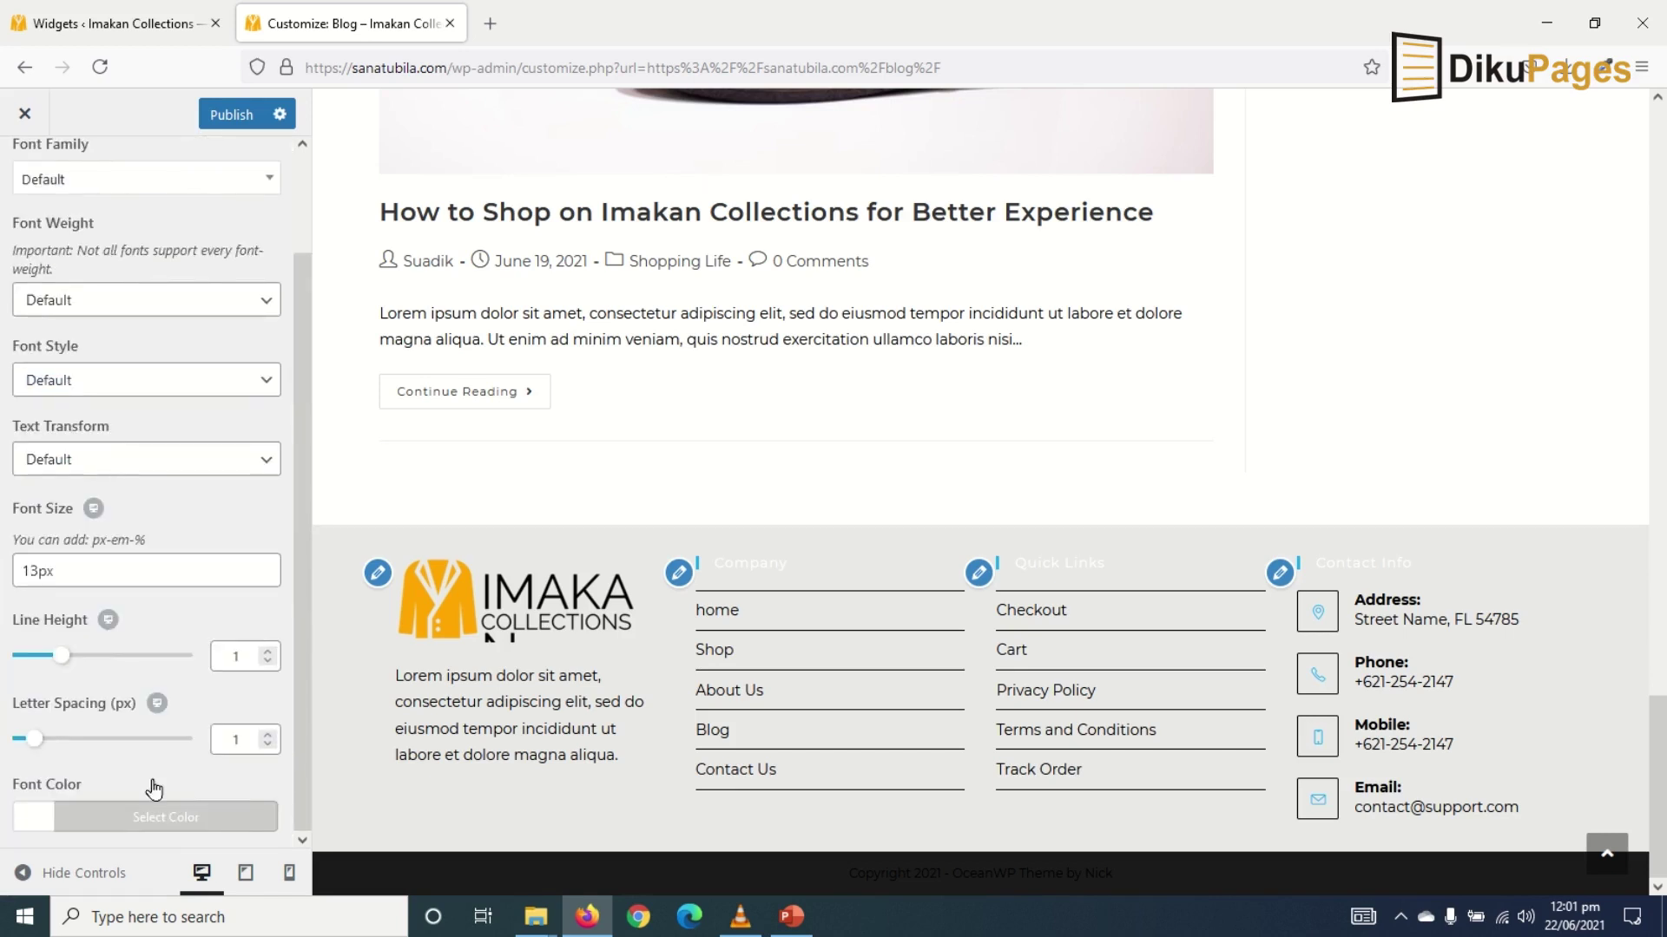
pyautogui.click(31, 824)
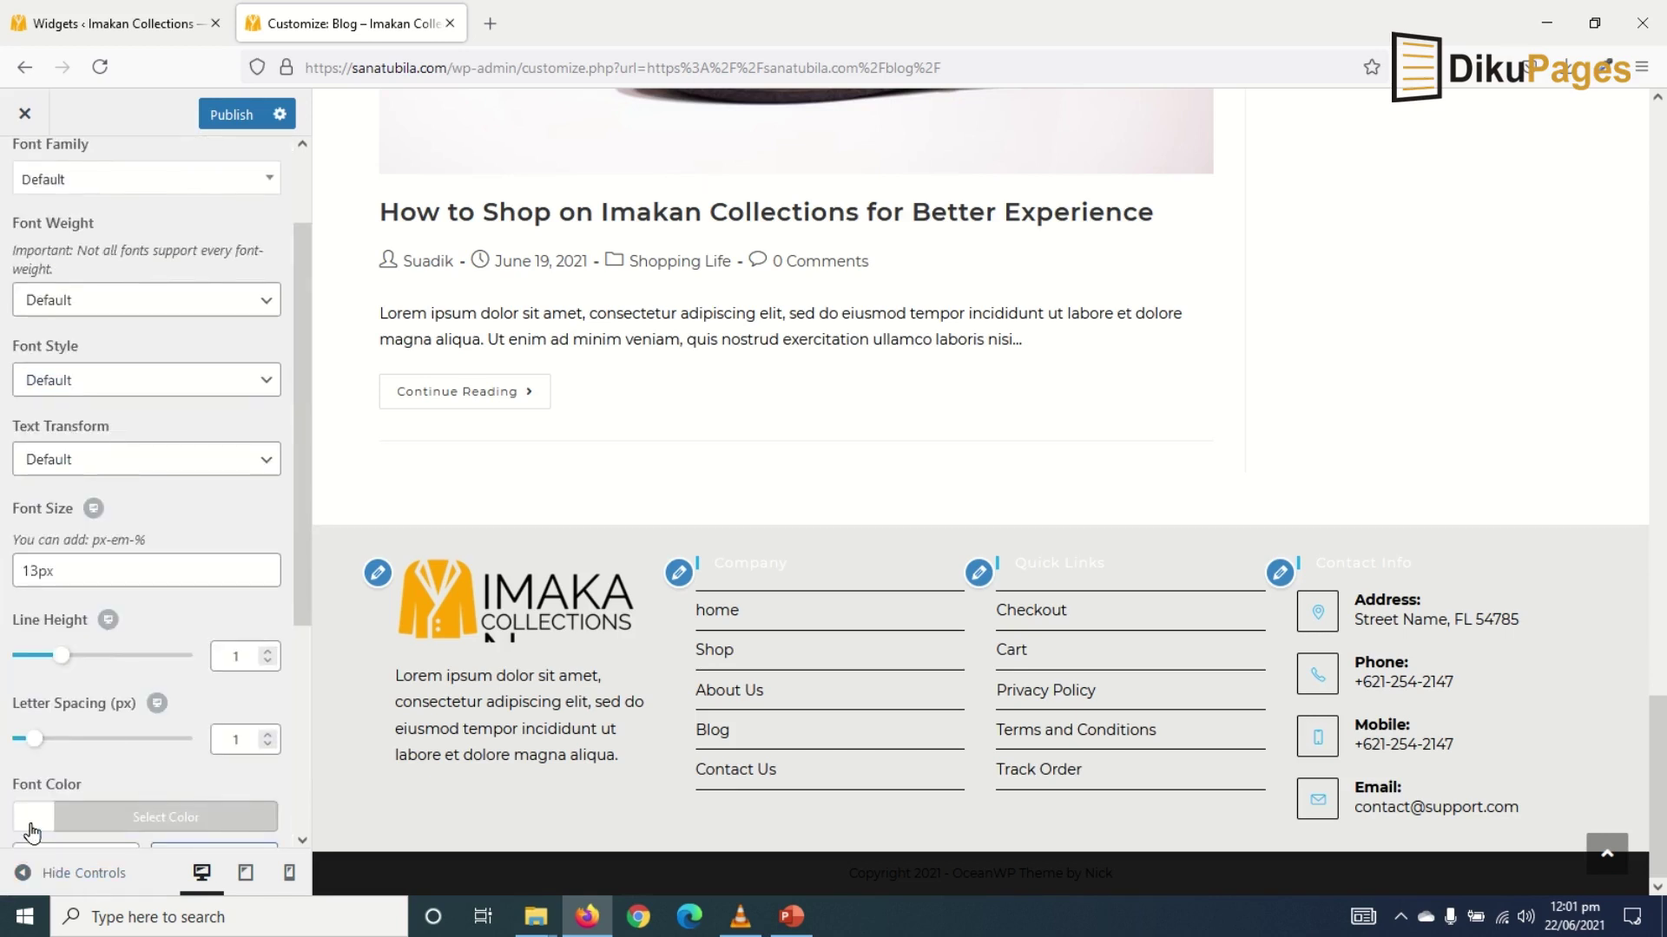
pyautogui.click(36, 775)
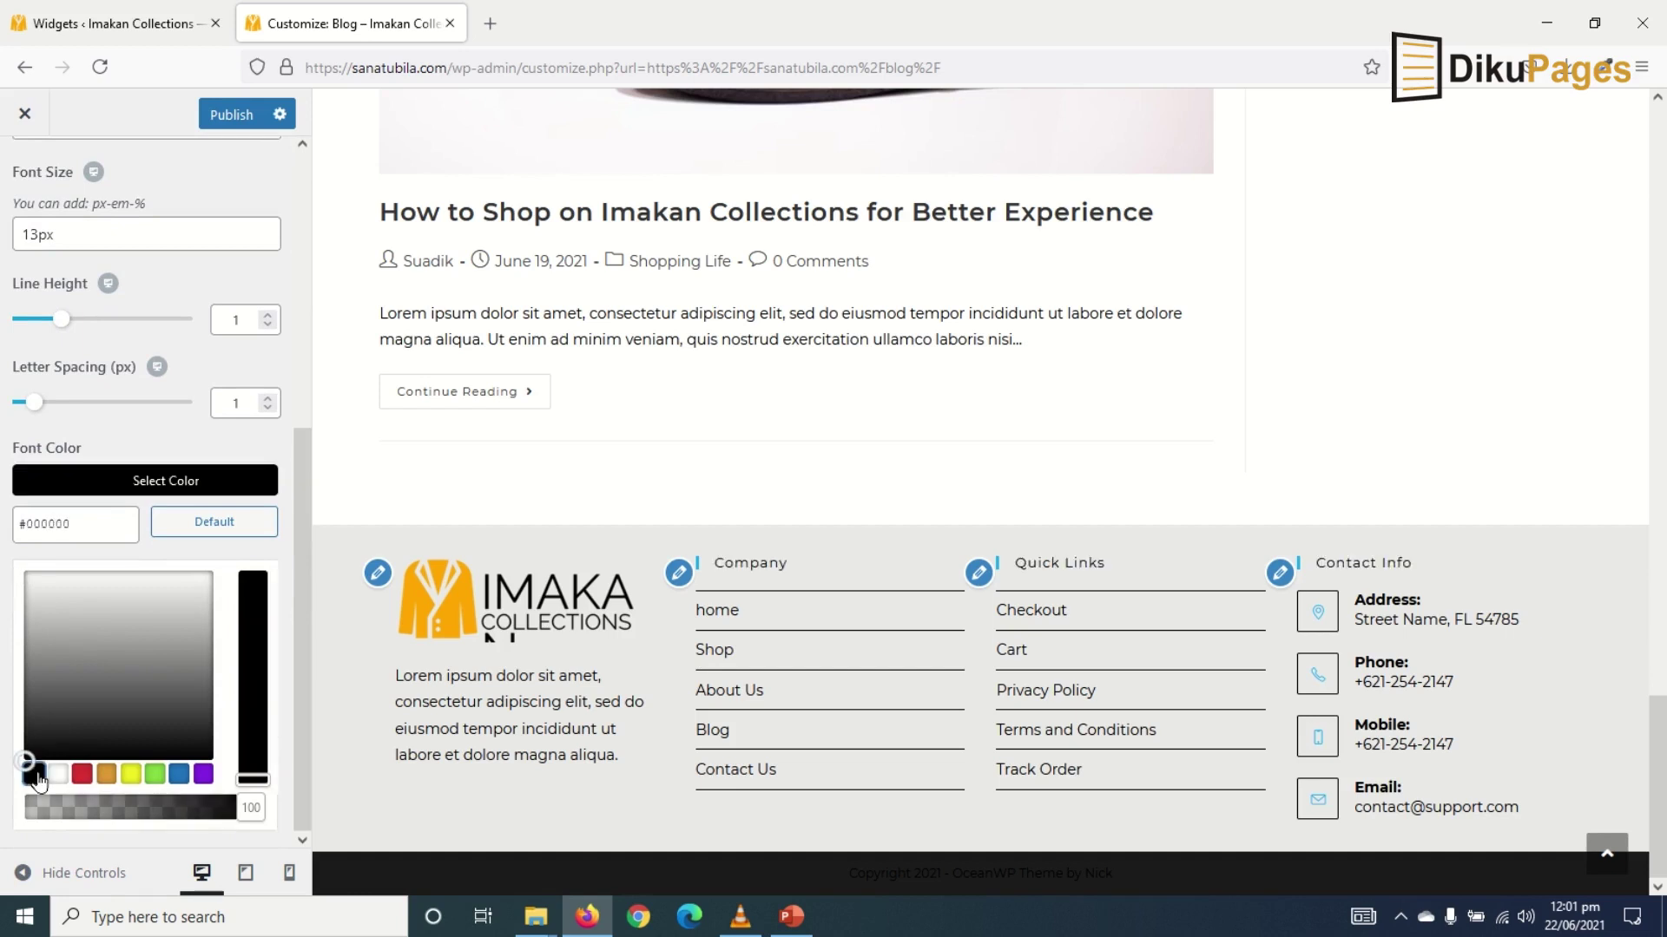
# Set the footer widget headings' Font Weight to Medium: 500 and Text Transform to Uppercase, and publish the changes.
pyautogui.scroll(5, 139, 720)
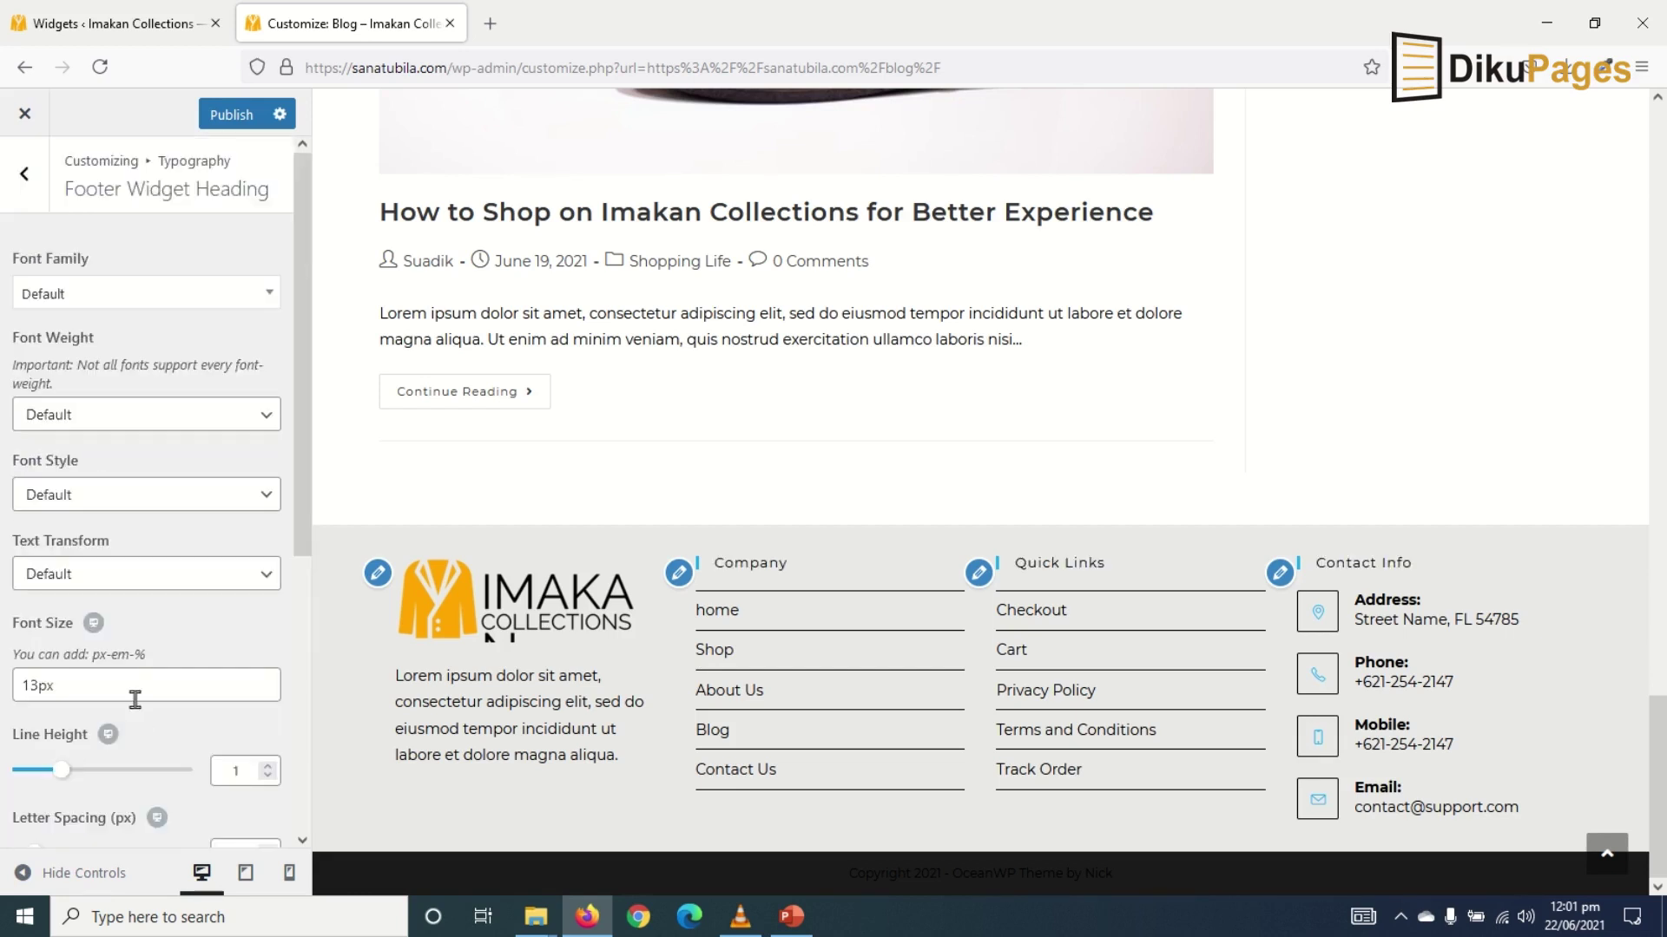
pyautogui.click(101, 418)
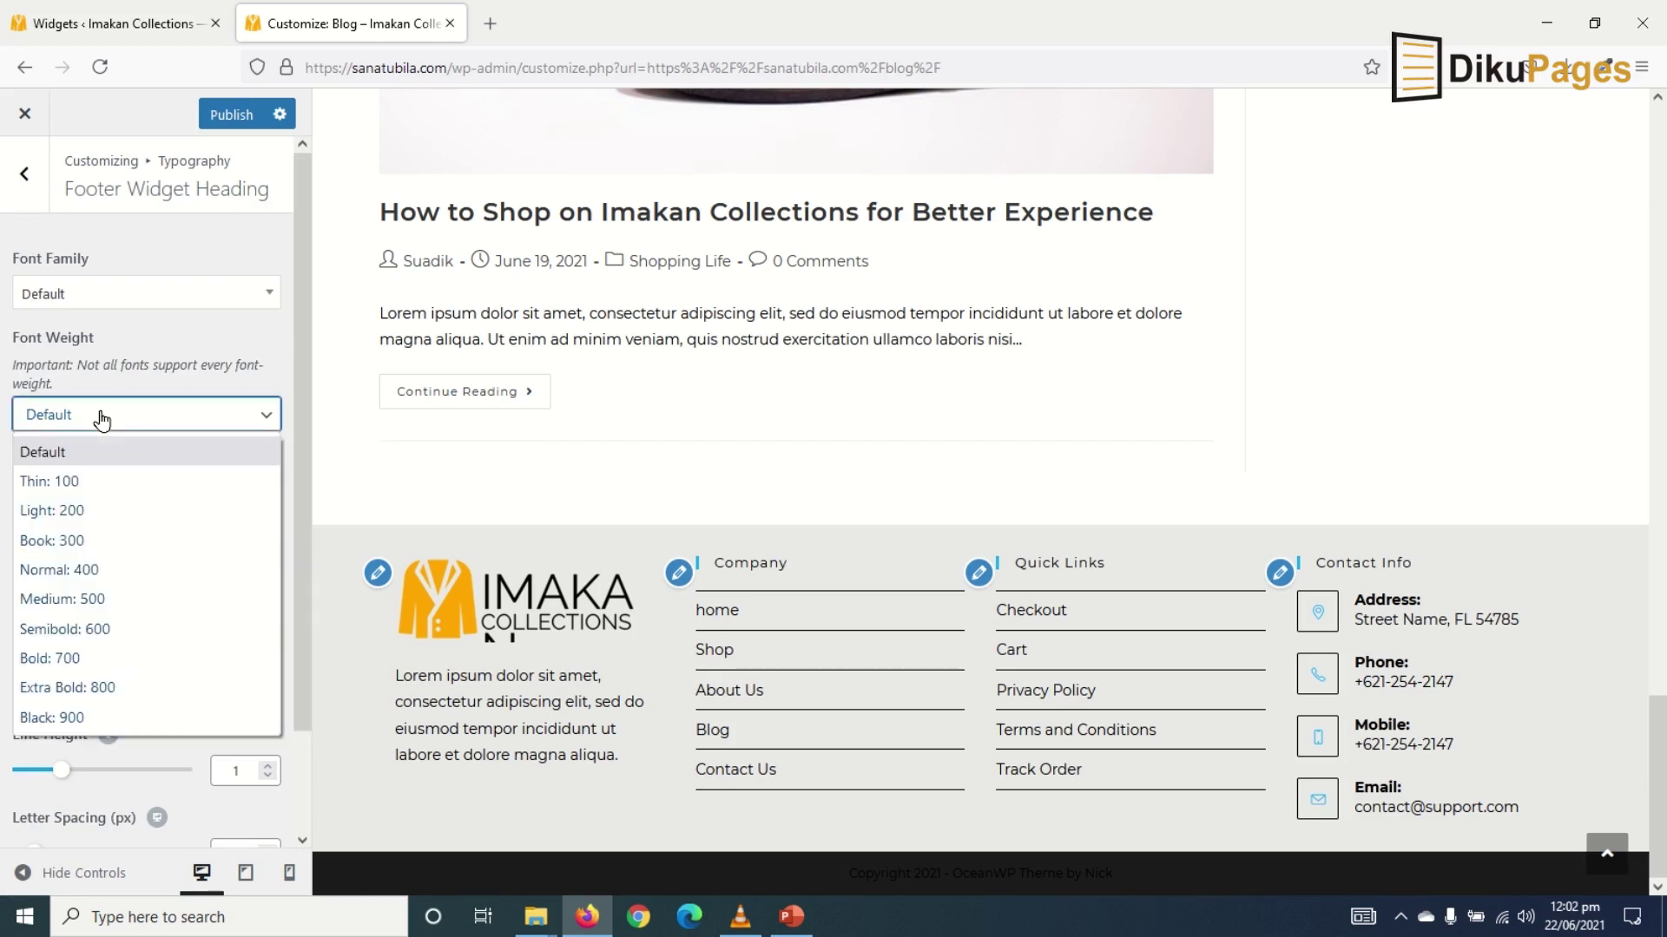
pyautogui.click(101, 595)
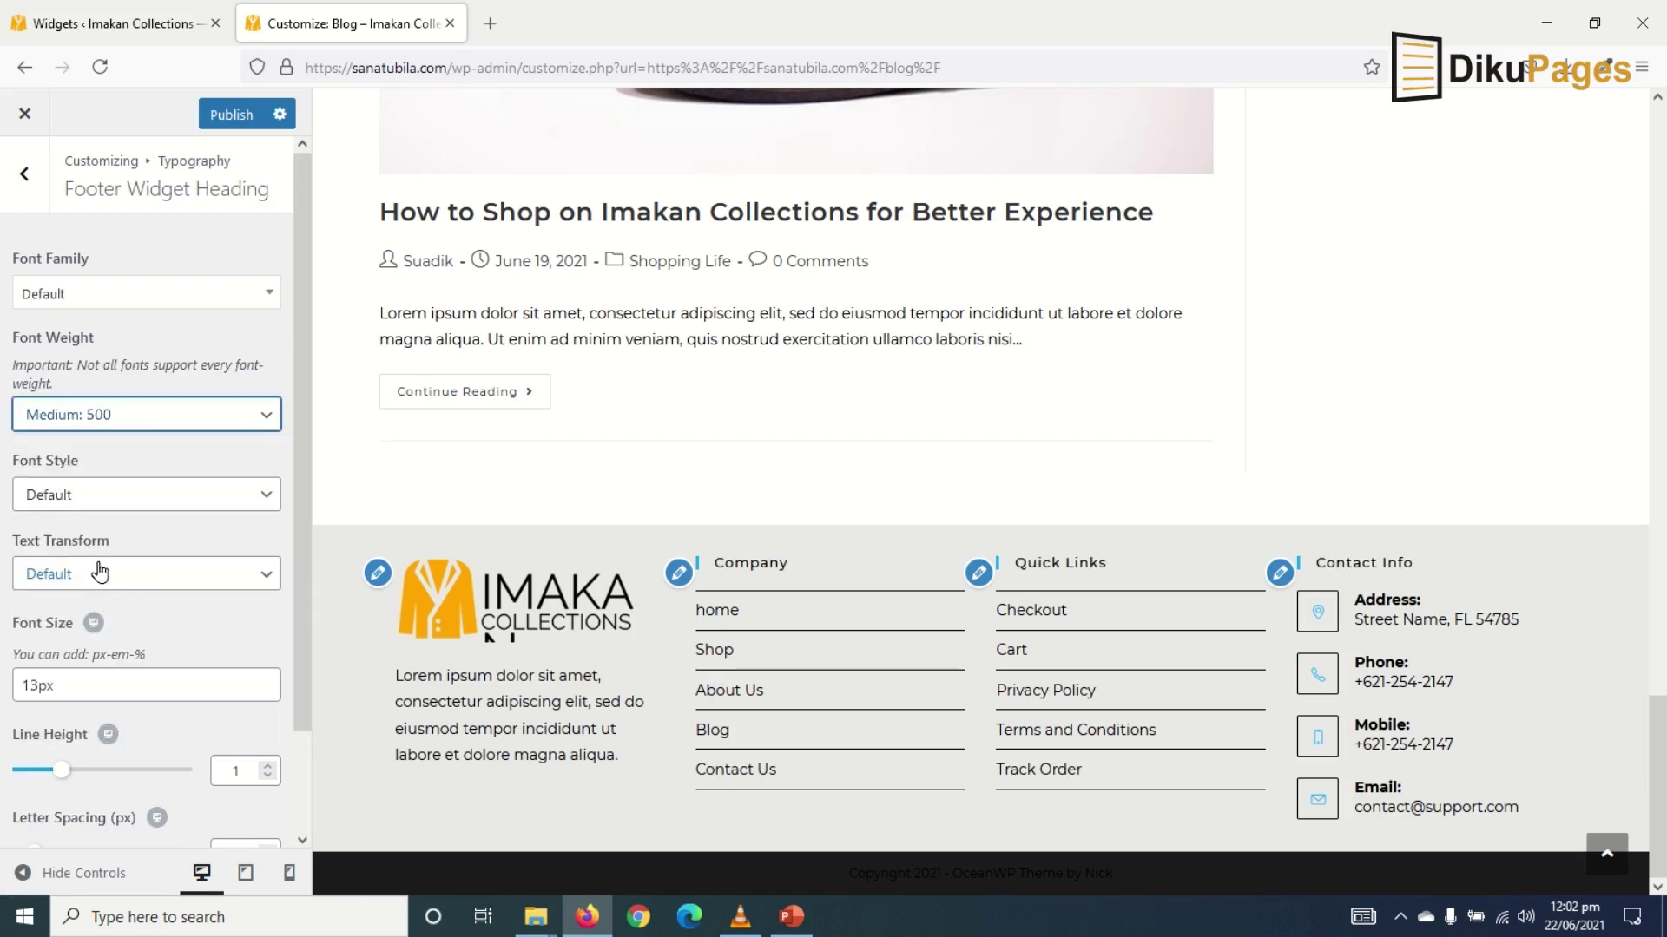
pyautogui.click(94, 577)
pyautogui.click(90, 702)
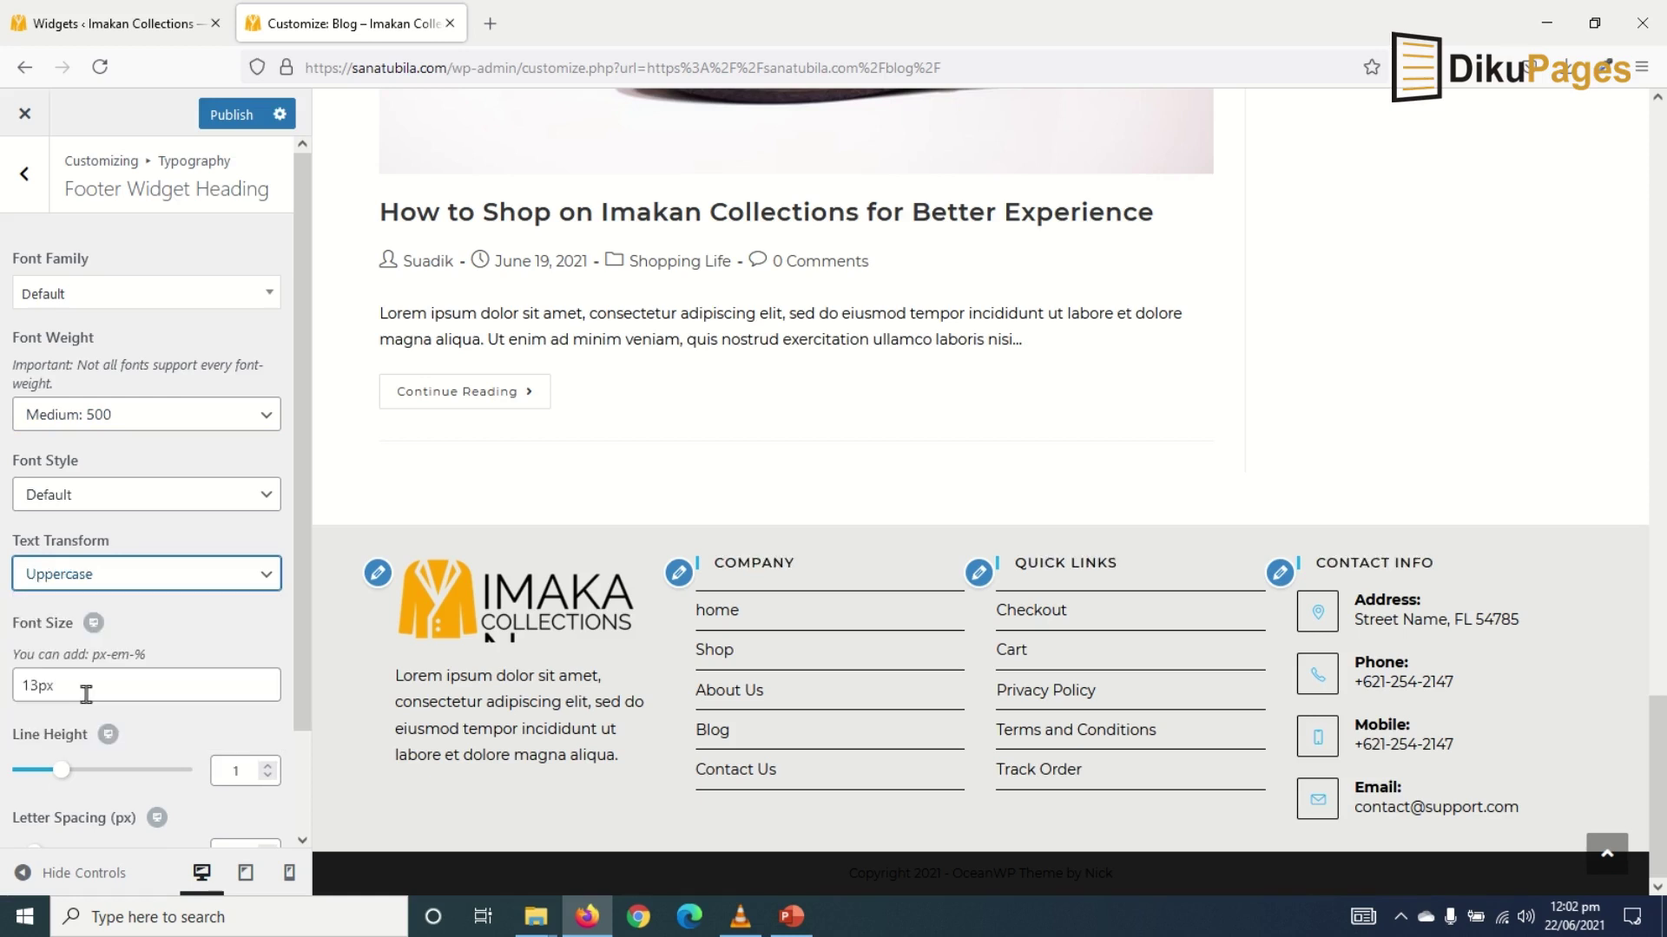
pyautogui.click(226, 115)
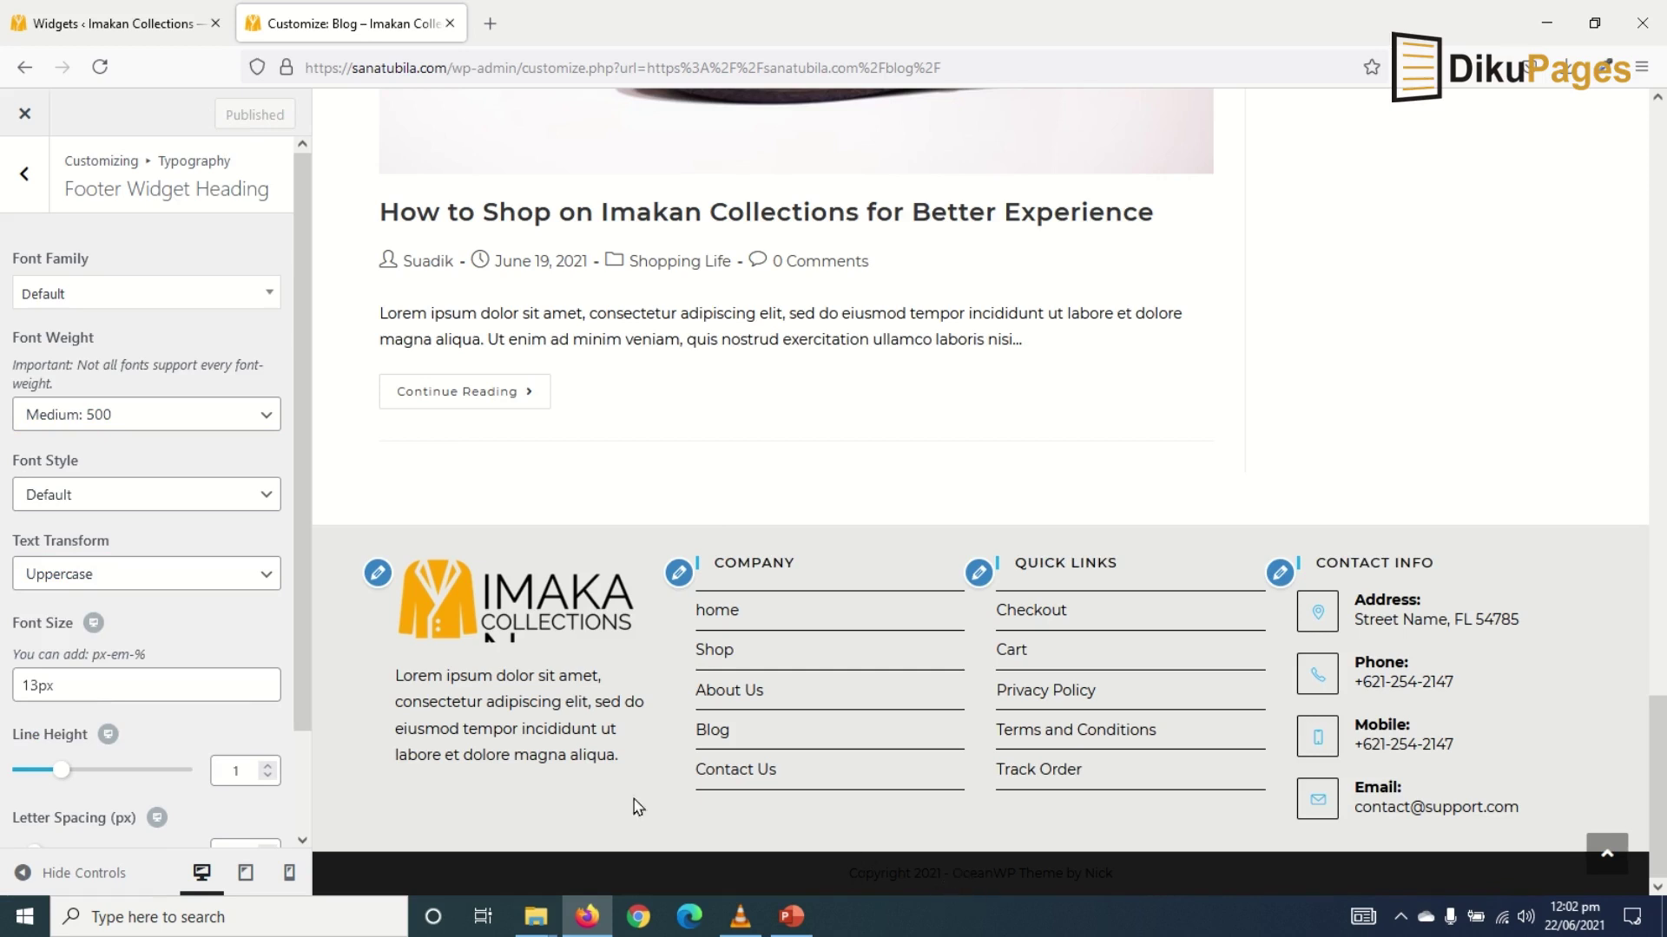
# Open the Footer Bottom settings and delete the dash and theme credit after [oceanwp_date] in the Copyright text.
pyautogui.click(24, 174)
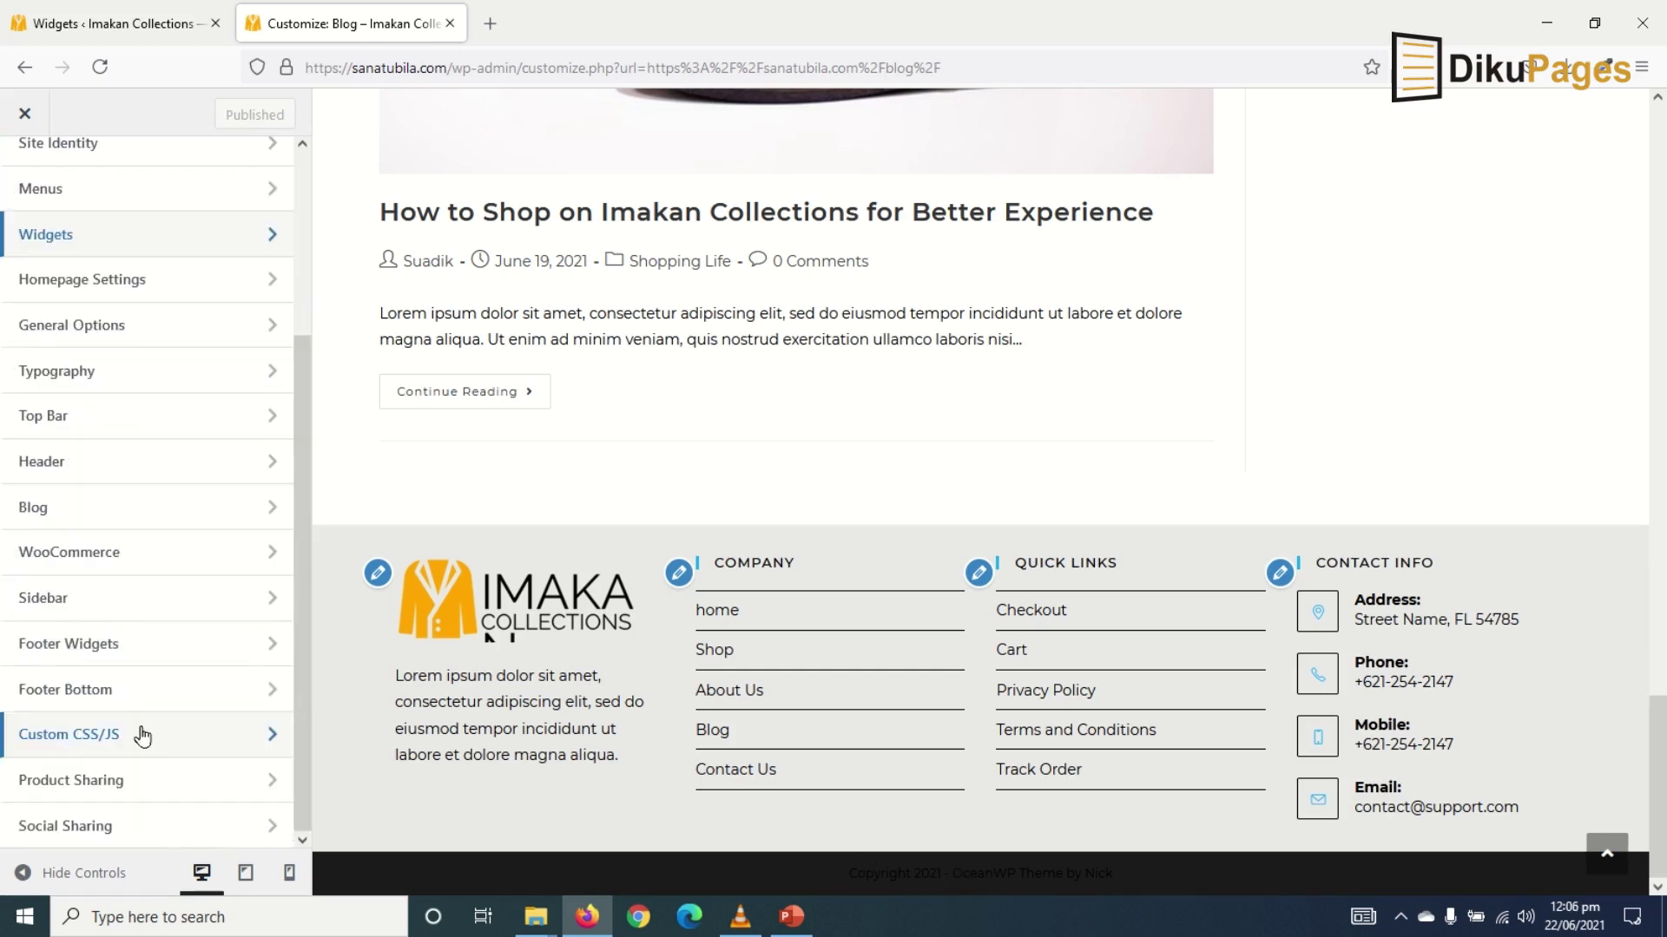
pyautogui.click(87, 691)
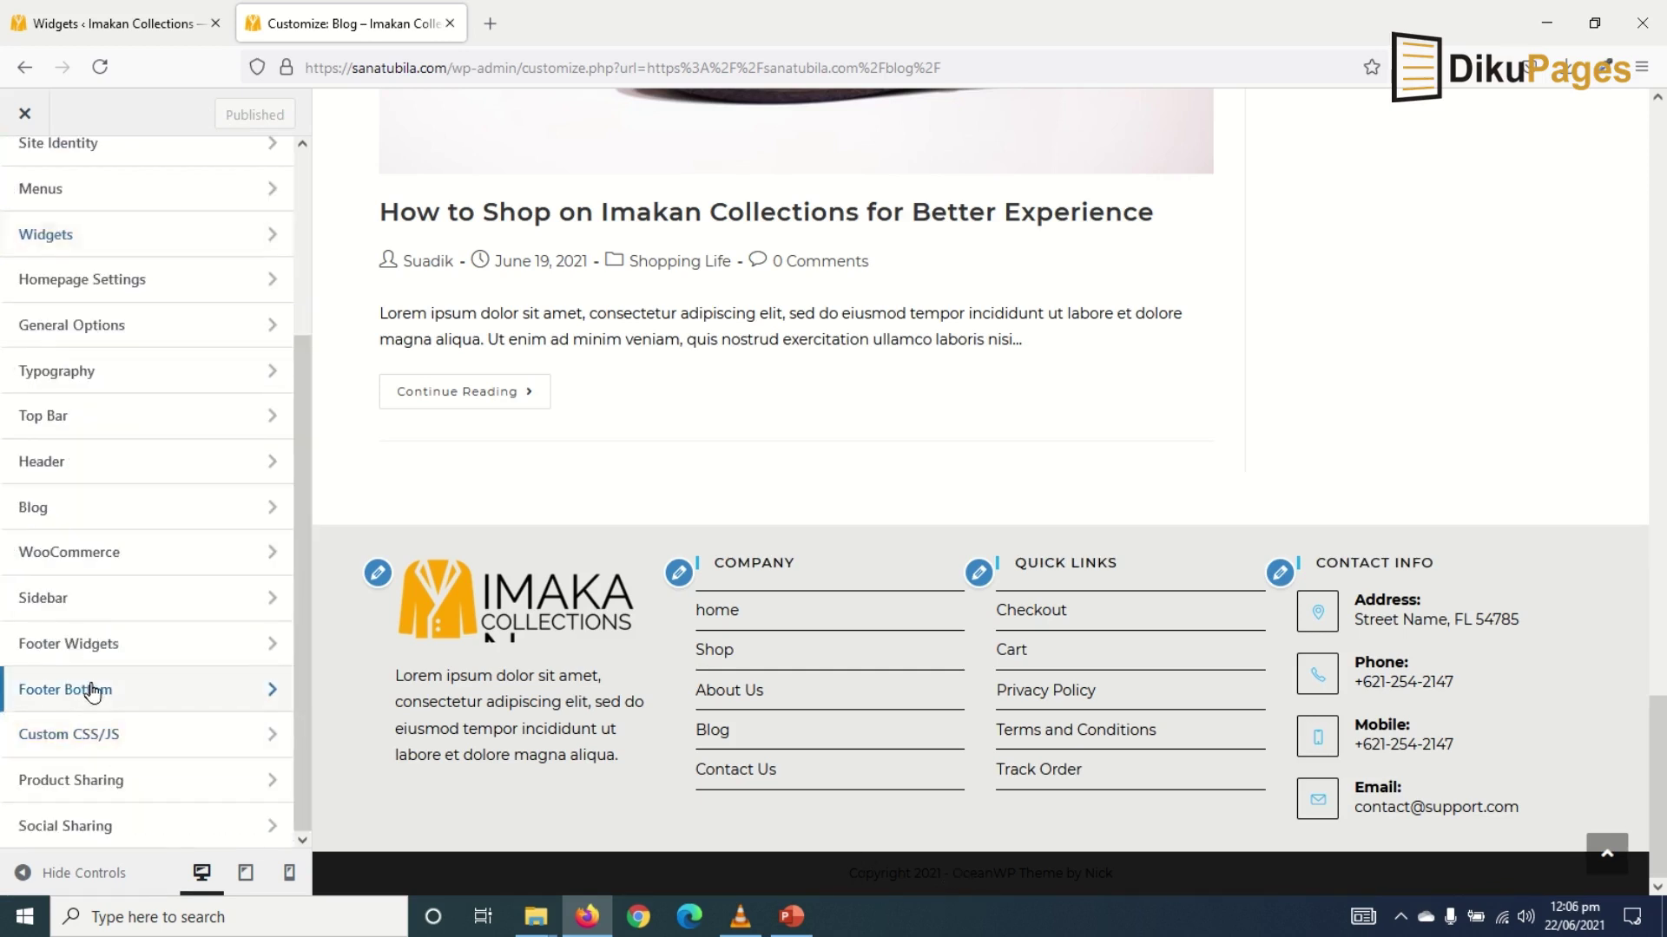
pyautogui.moveTo(202, 408); pyautogui.dragTo(219, 442)
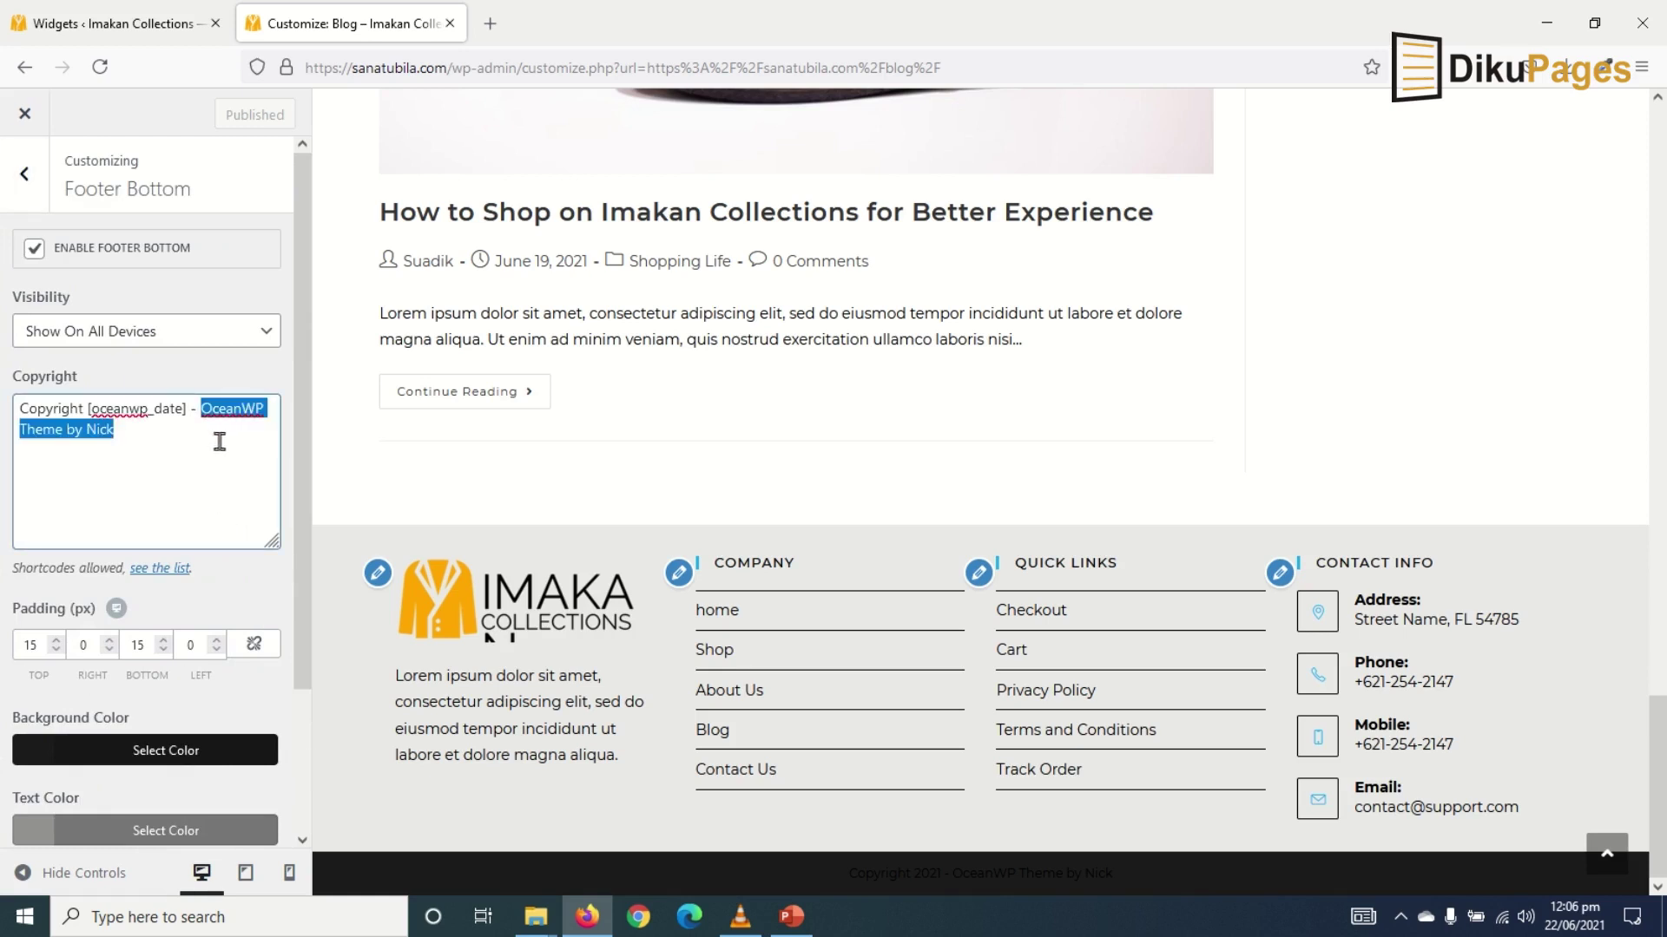
pyautogui.press('BackSpace')
pyautogui.press('BackSpace')
pyautogui.press('BackSpace')
pyautogui.press('BackSpace')
# Set the footer bottom's Text Color to white and publish the change.
pyautogui.scroll(-2, 39, 564)
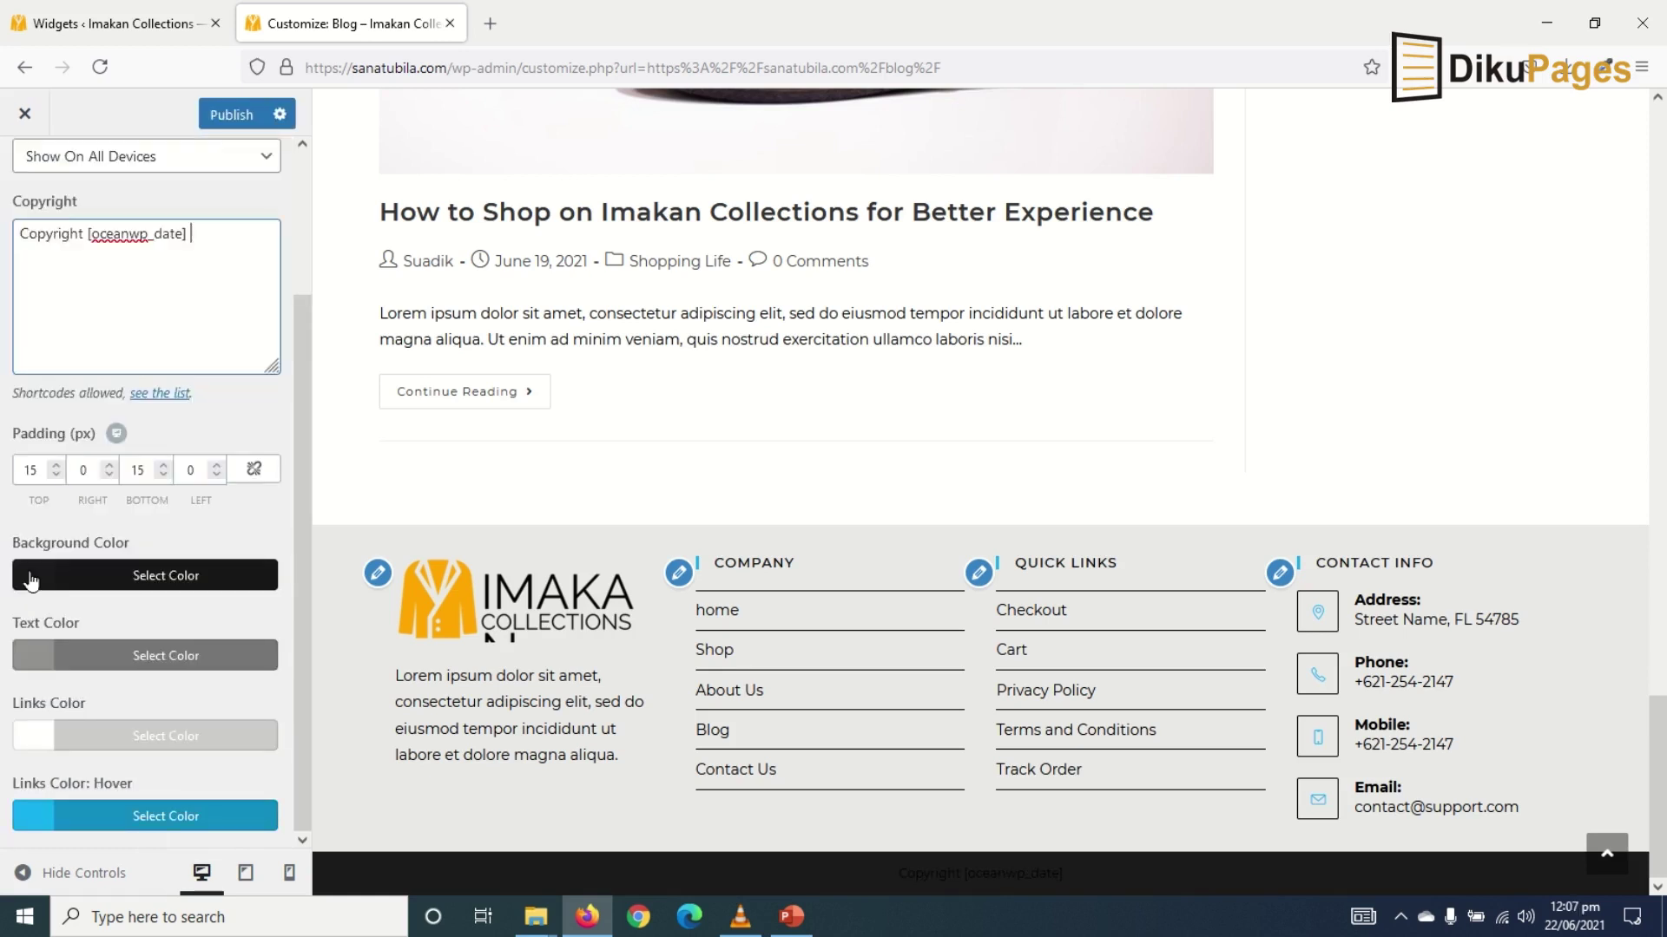
pyautogui.click(33, 658)
pyautogui.scroll(-4, 96, 765)
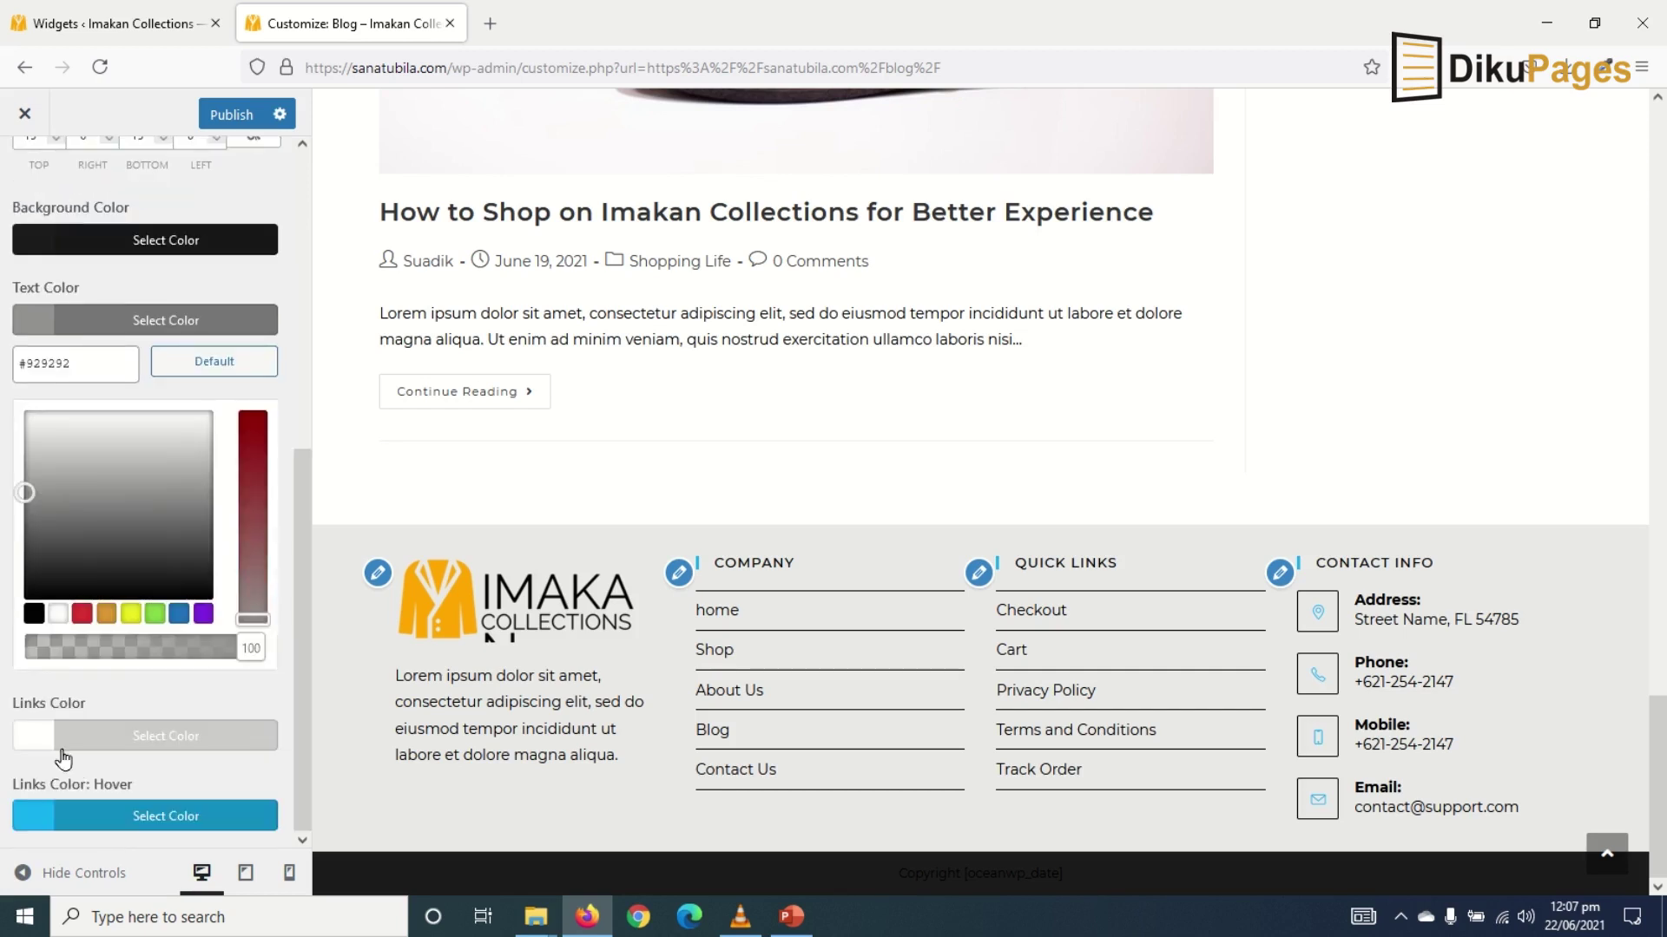
pyautogui.click(59, 615)
pyautogui.click(229, 116)
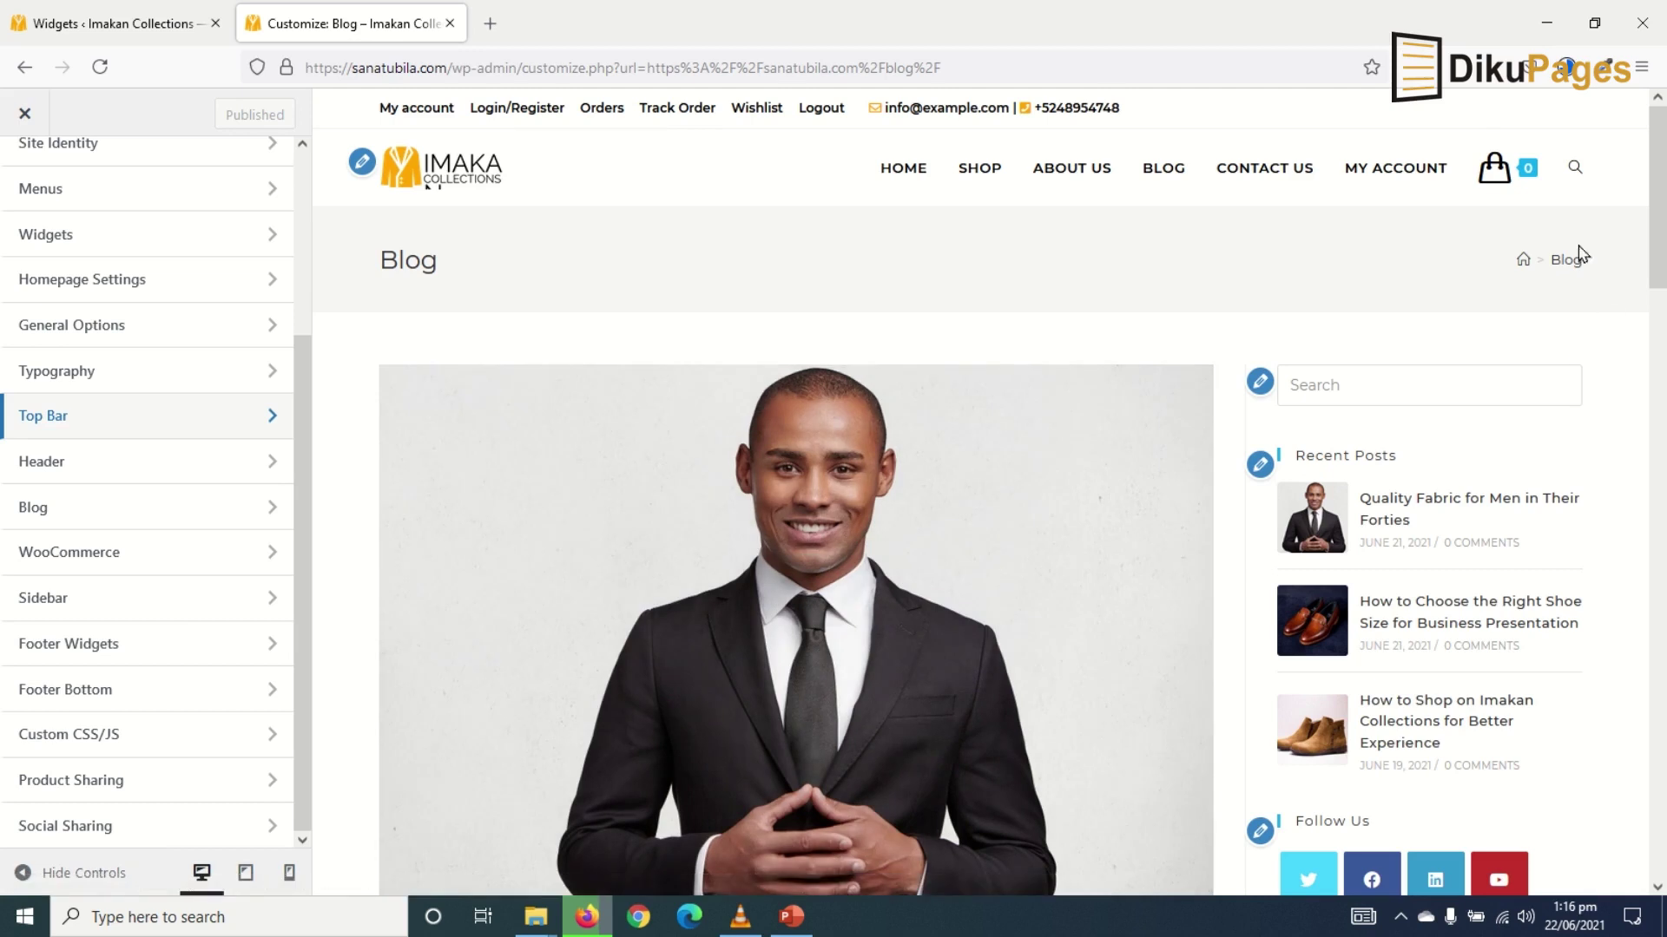
# Open General Styling under General Options and set the site's Primary Color to #ffa500.
pyautogui.moveTo(1539, 175)
pyautogui.scroll(-20, 1276, 460)
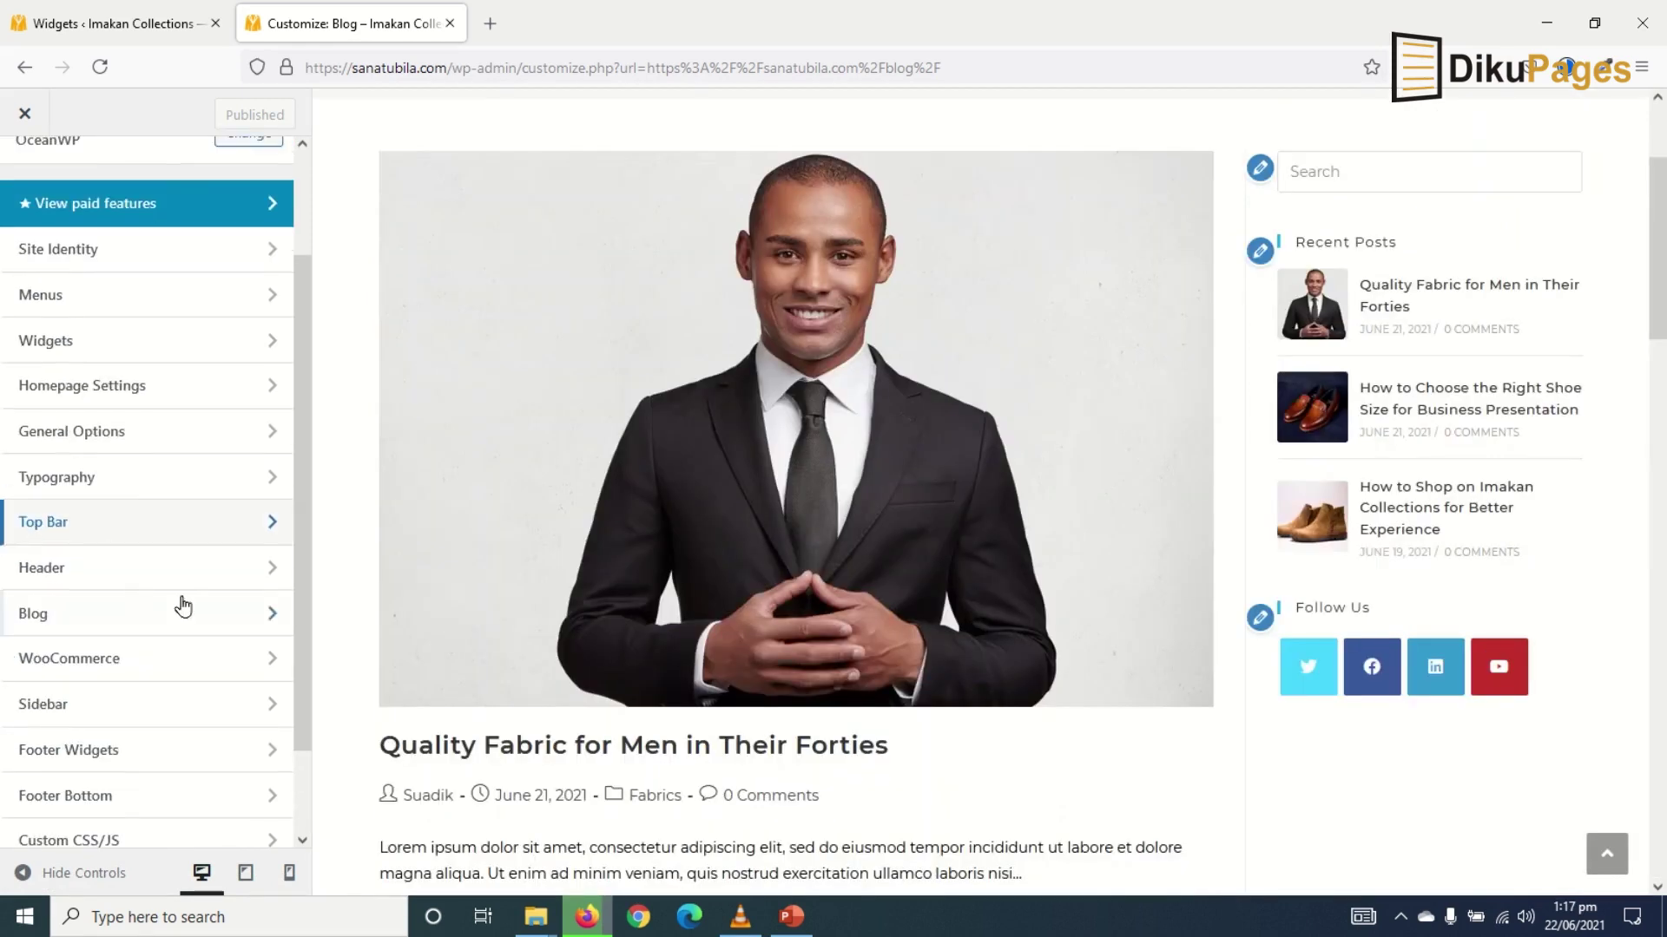
pyautogui.click(101, 430)
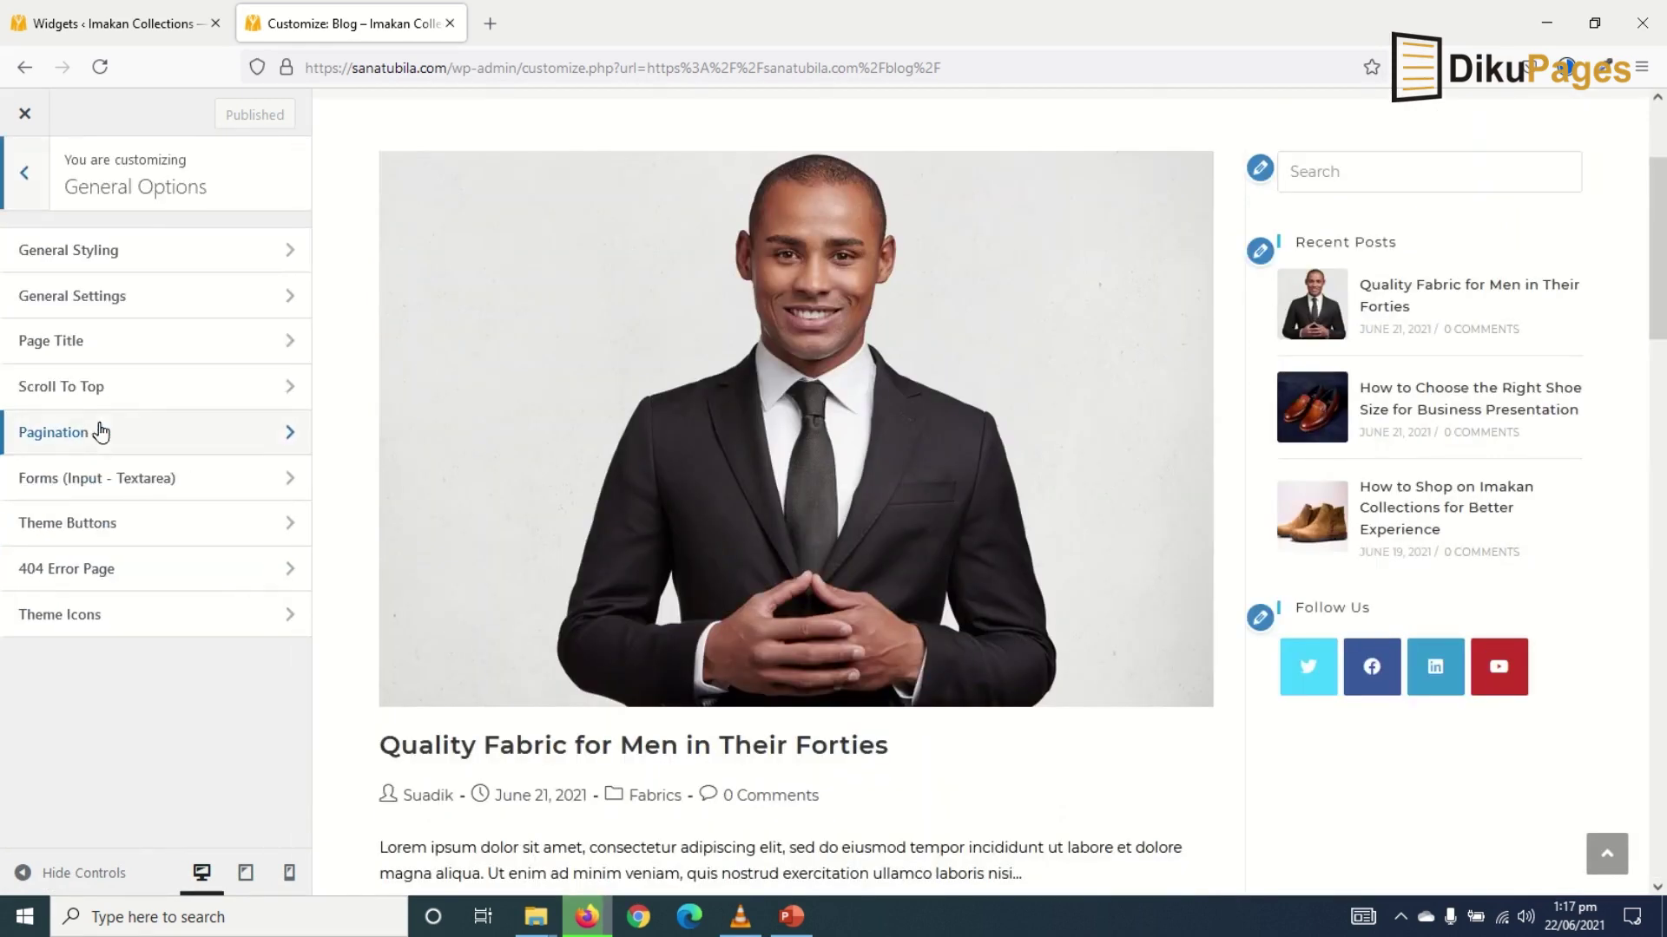
pyautogui.click(133, 253)
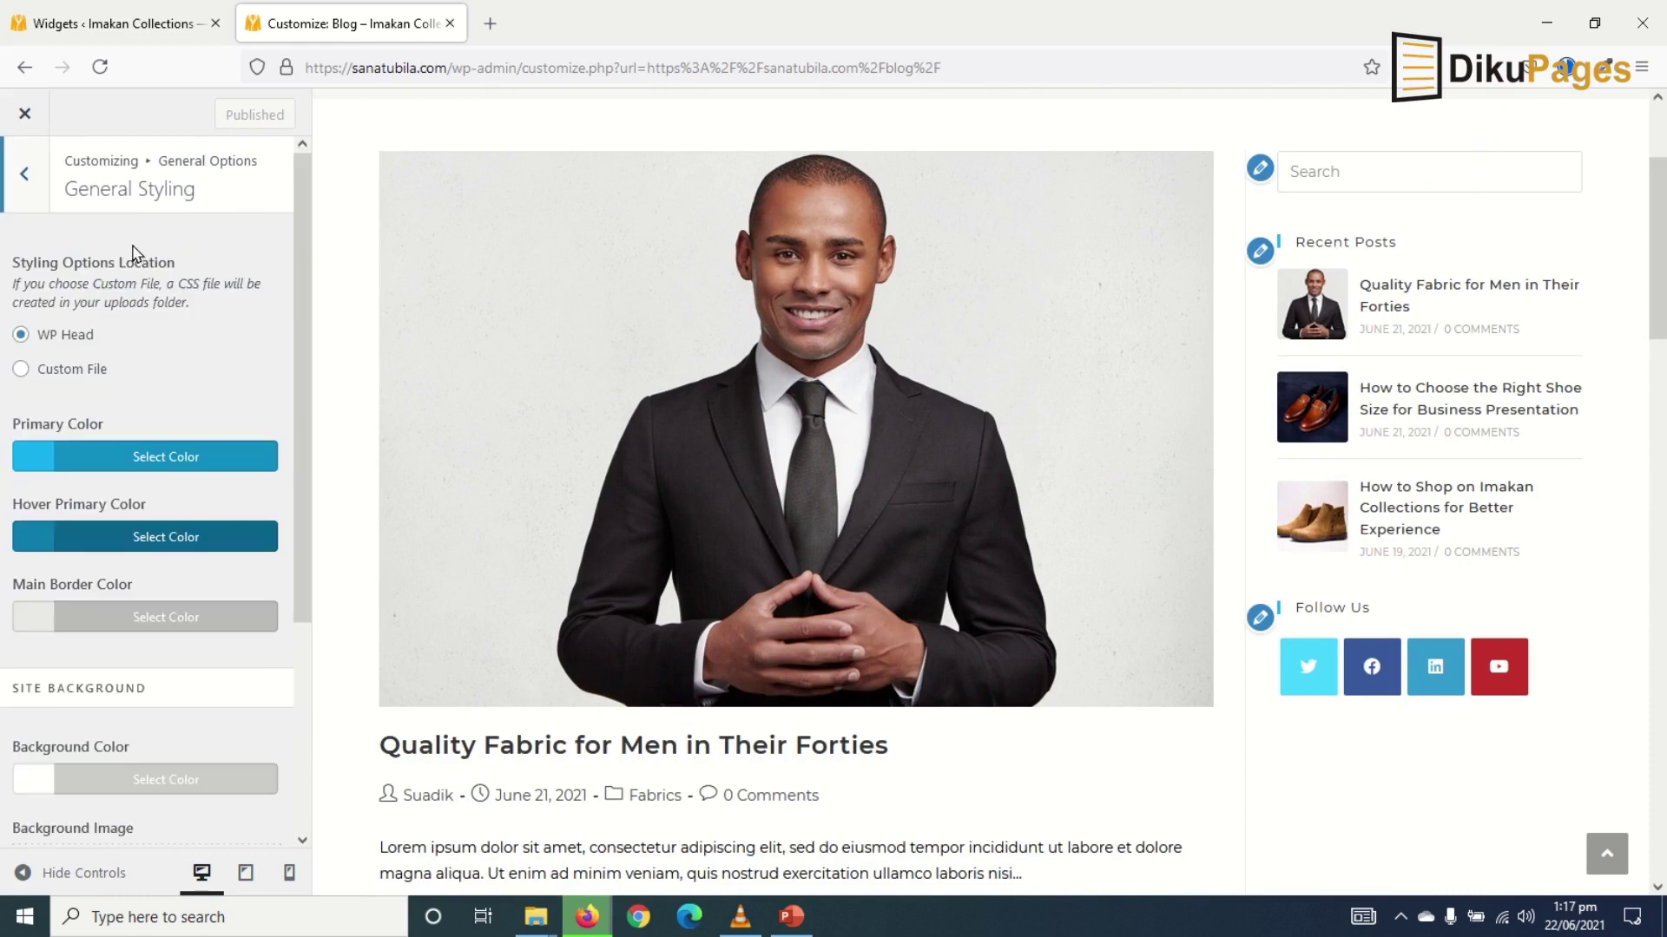
pyautogui.click(42, 463)
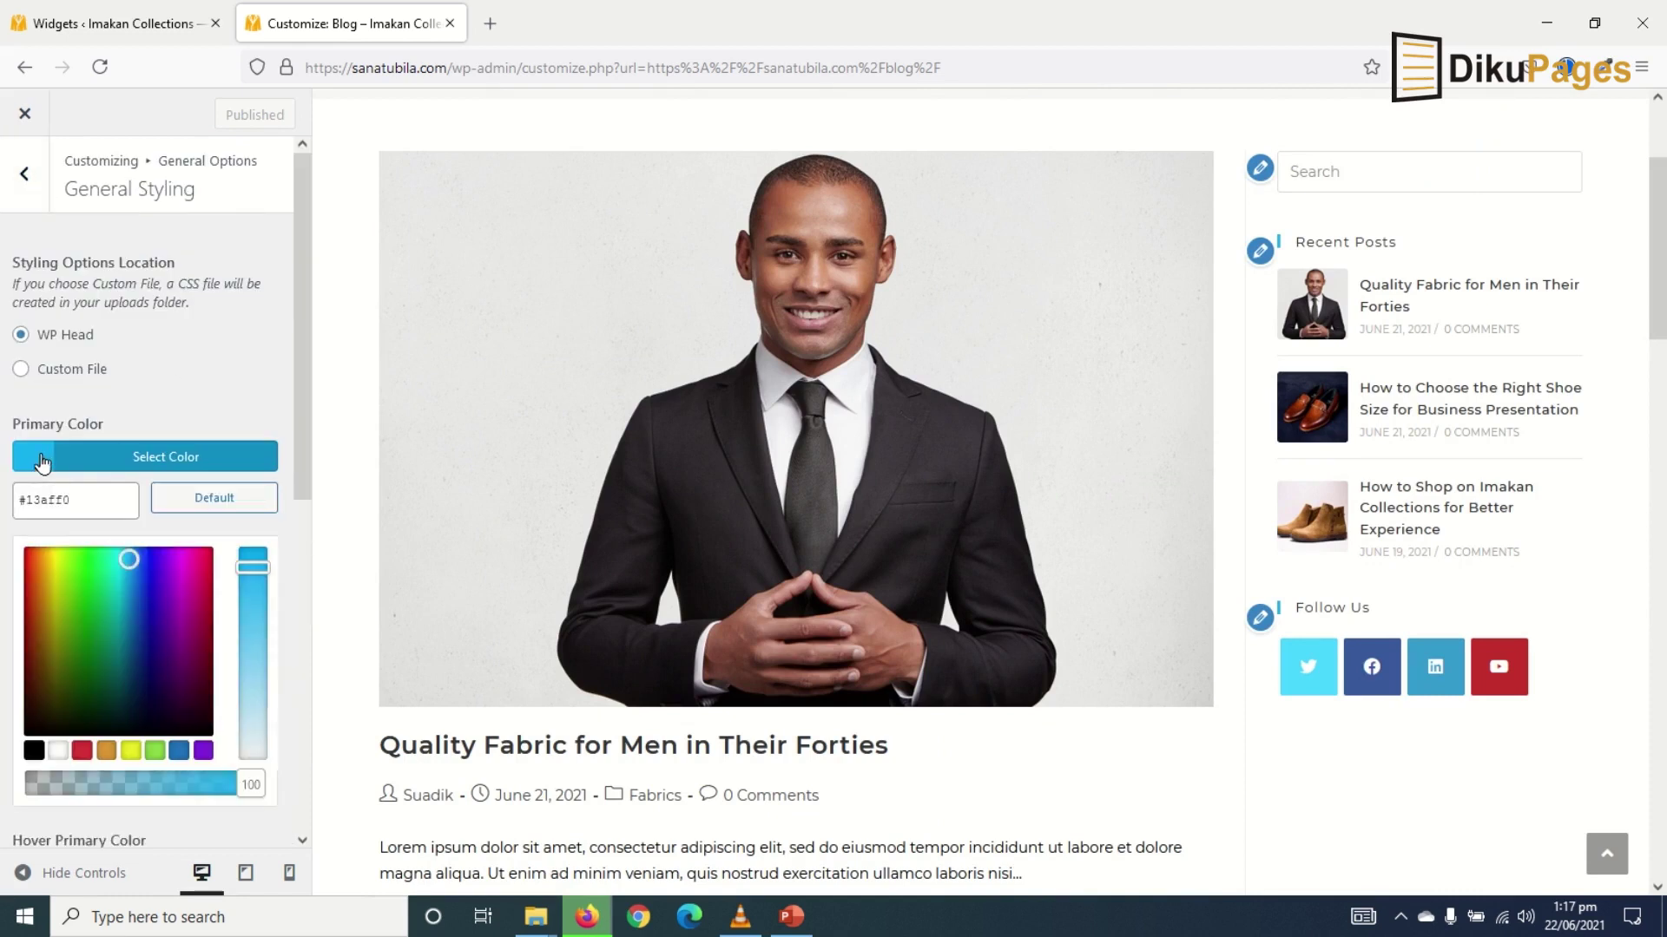
pyautogui.doubleClick(47, 501)
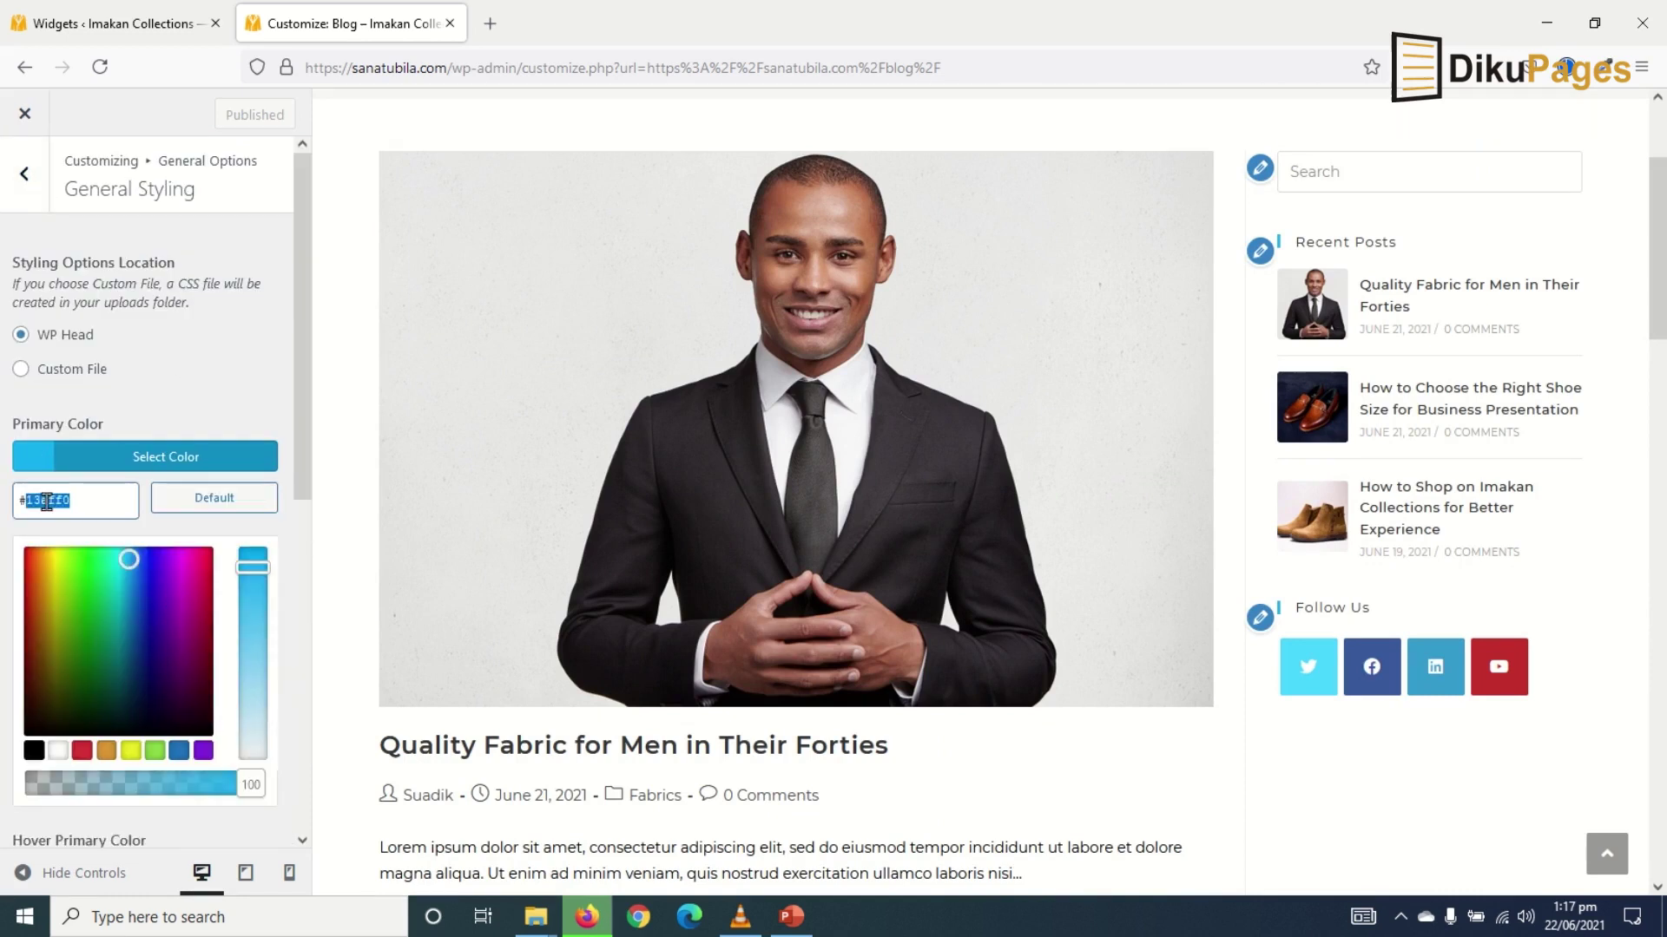
pyautogui.write('ff')
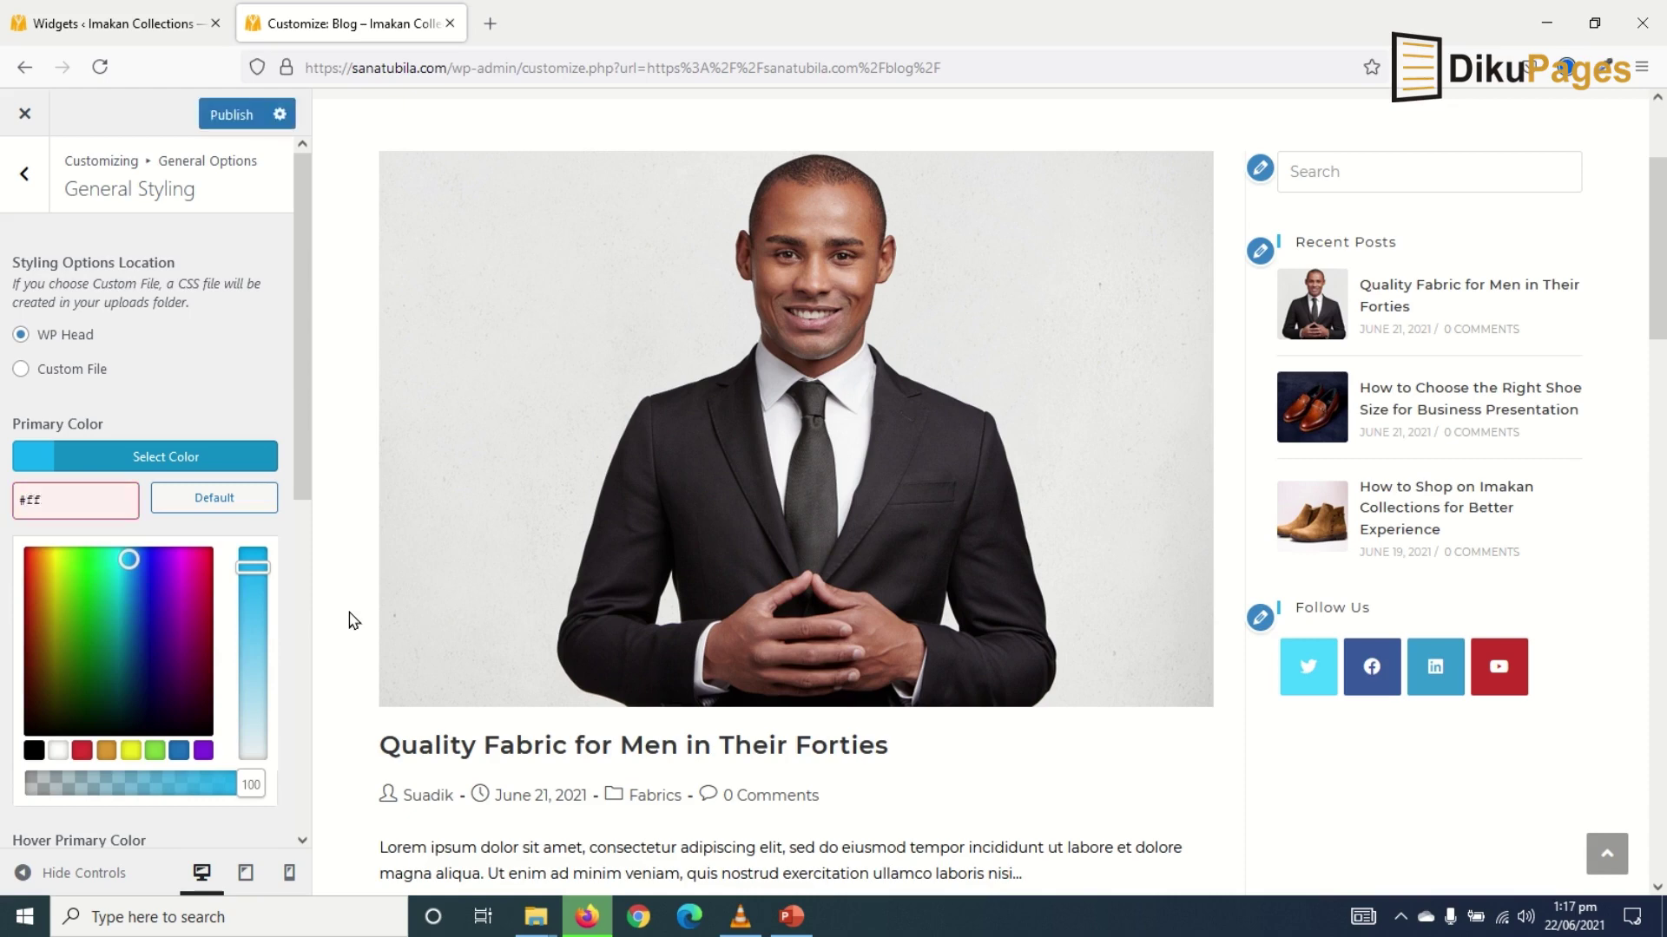
pyautogui.write('a500')
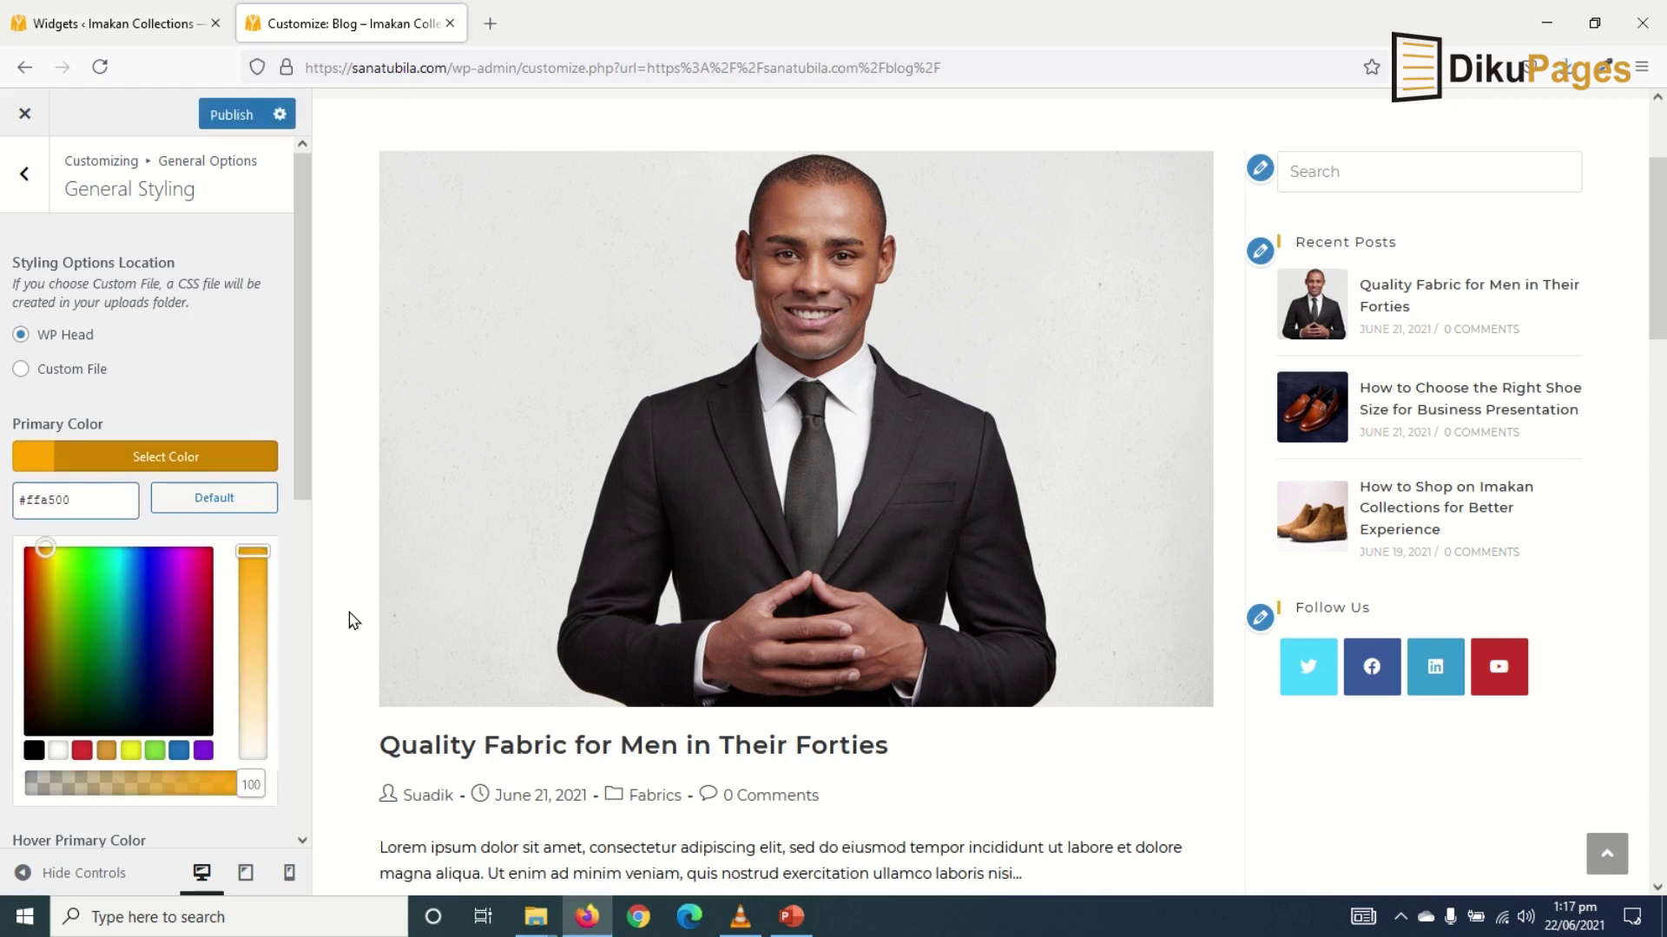
pyautogui.click(349, 614)
pyautogui.scroll(6, 1290, 622)
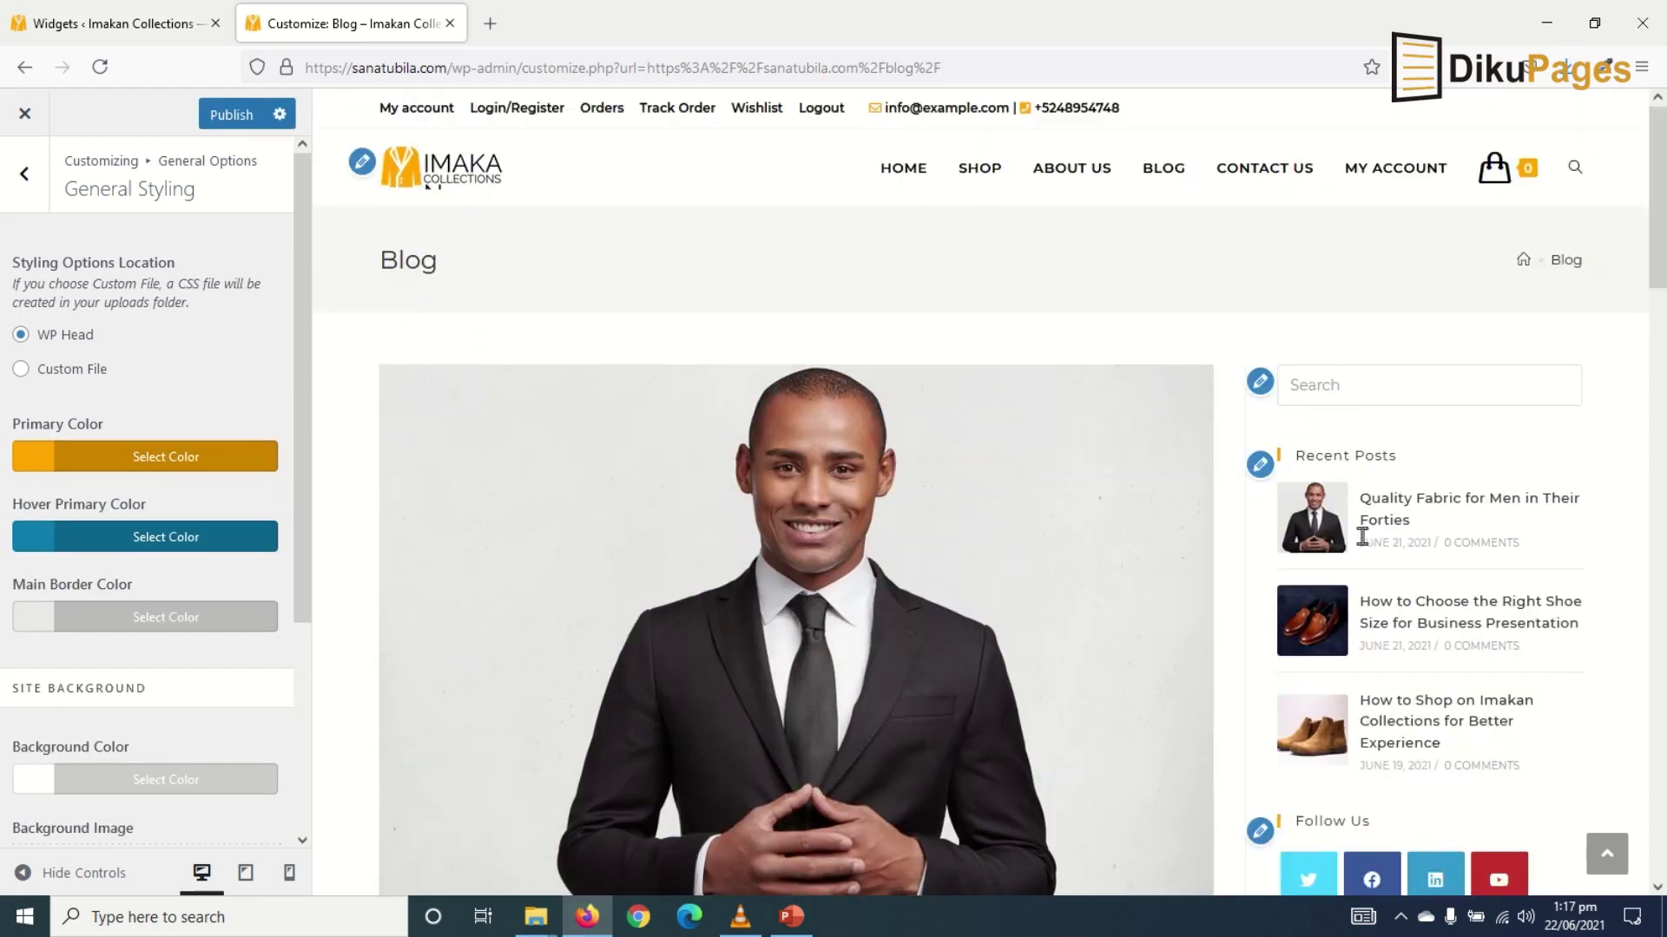
# Set the Hover Primary Color to #ffa500, publish the styling changes, and reload the Blog page in the preview.
pyautogui.click(29, 546)
pyautogui.click(64, 583)
pyautogui.write('ffa500')
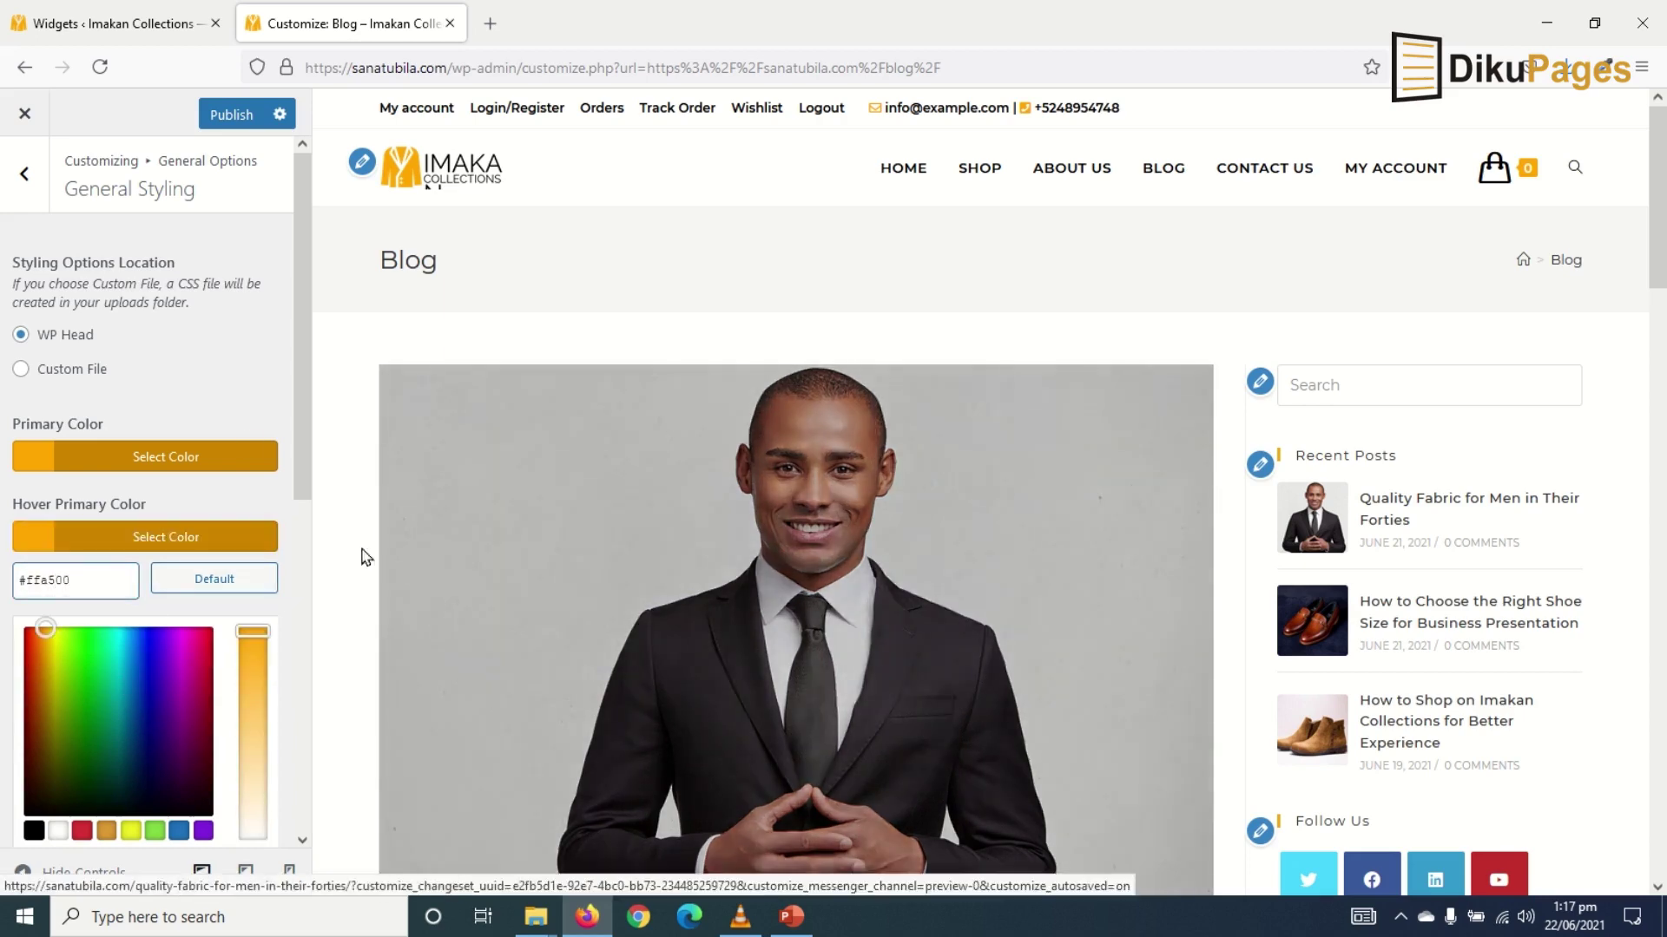
pyautogui.click(206, 103)
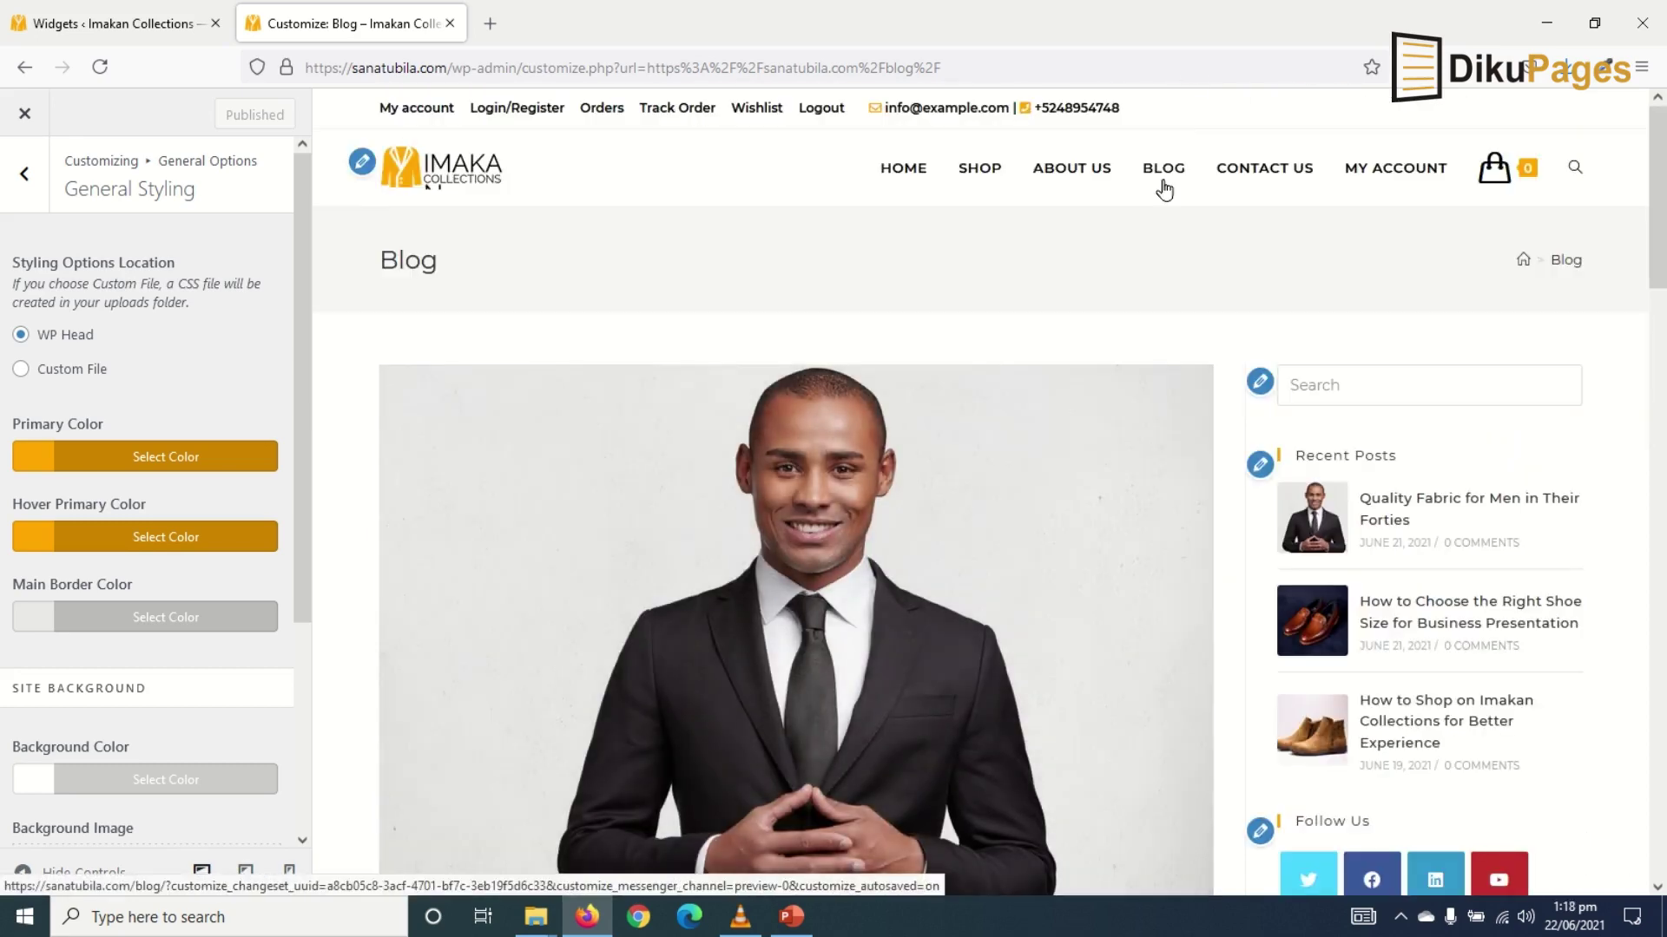
pyautogui.click(1165, 170)
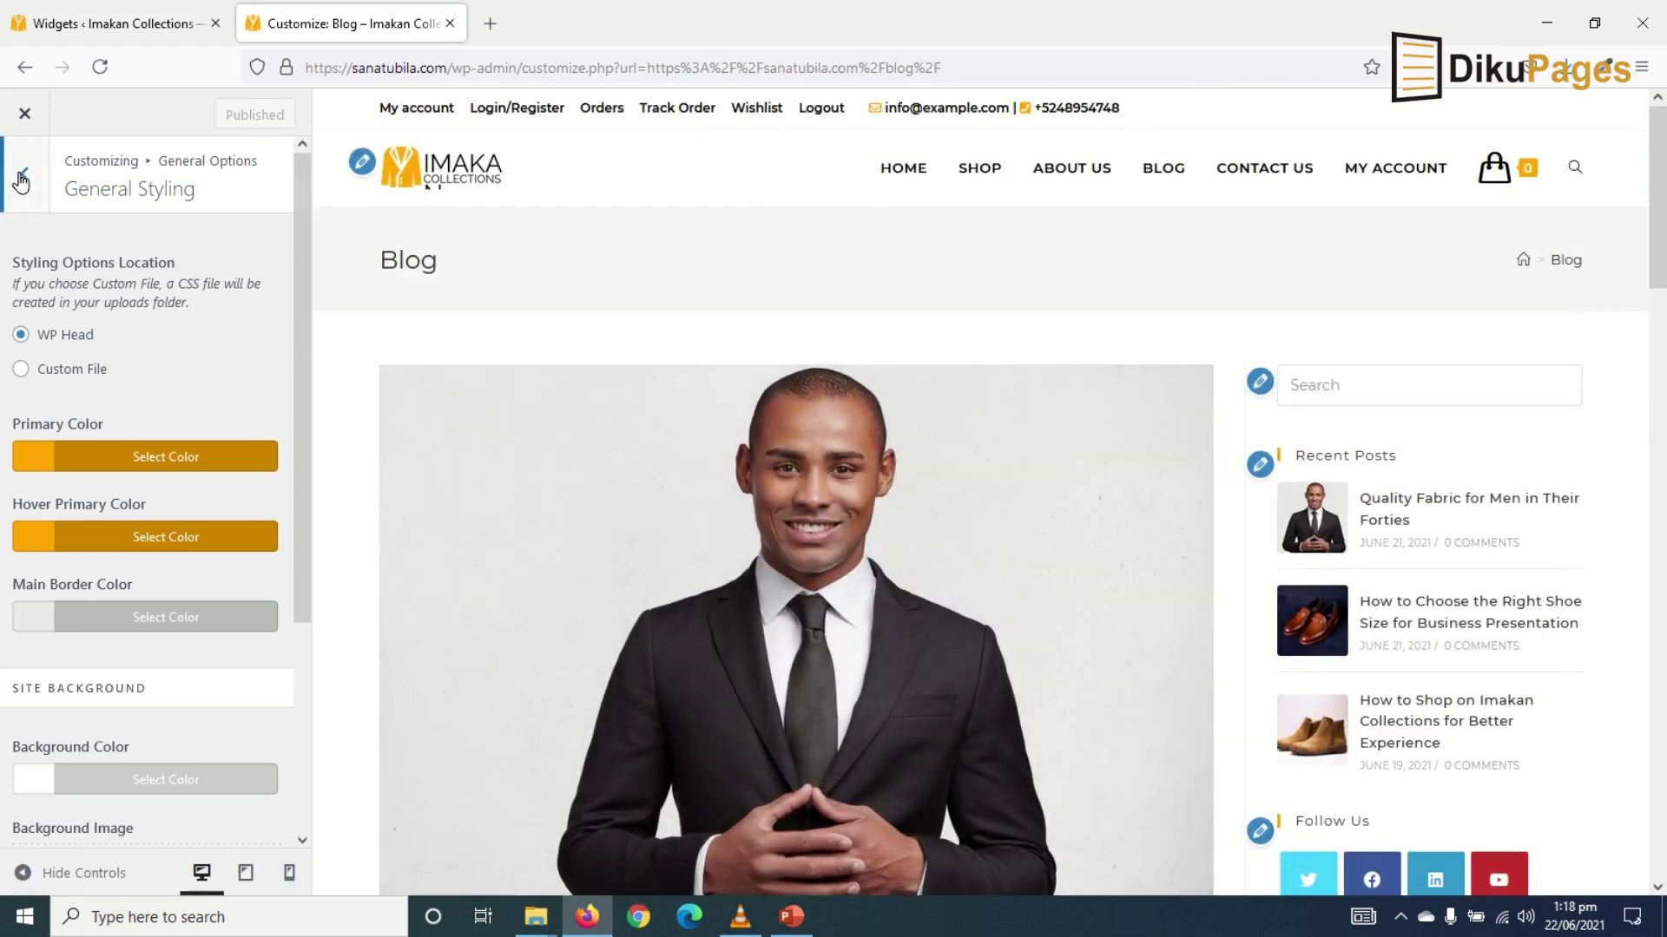
# Open the Blog Entries settings and set the Blog Style to Thumbnail.
pyautogui.click(23, 175)
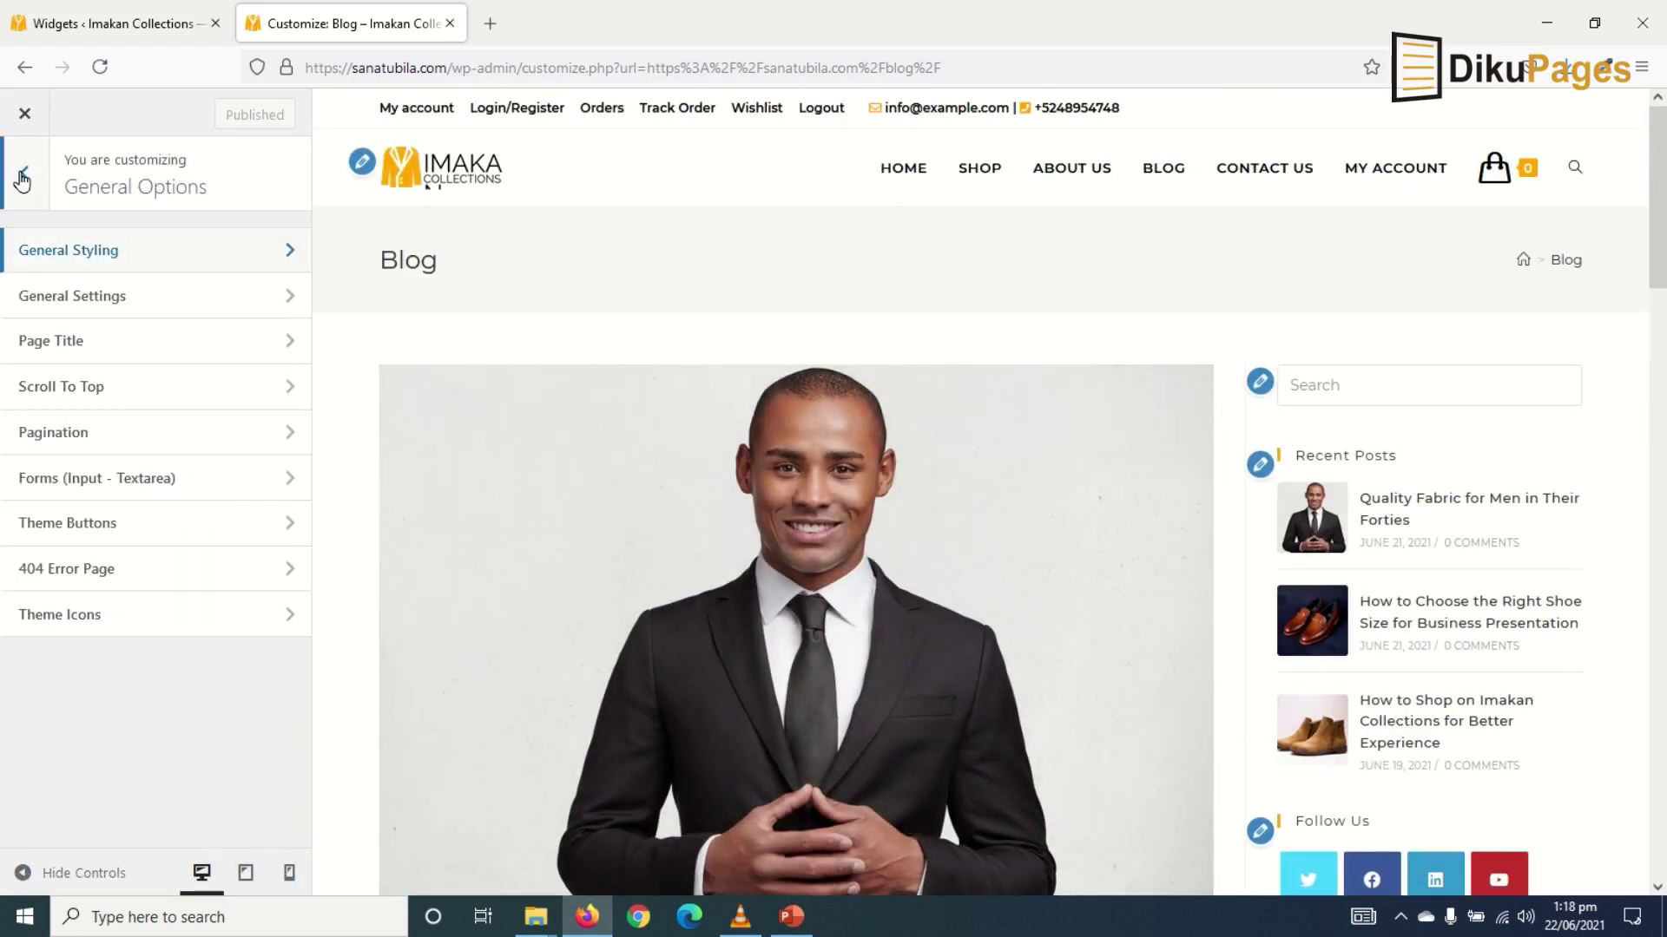
pyautogui.click(22, 178)
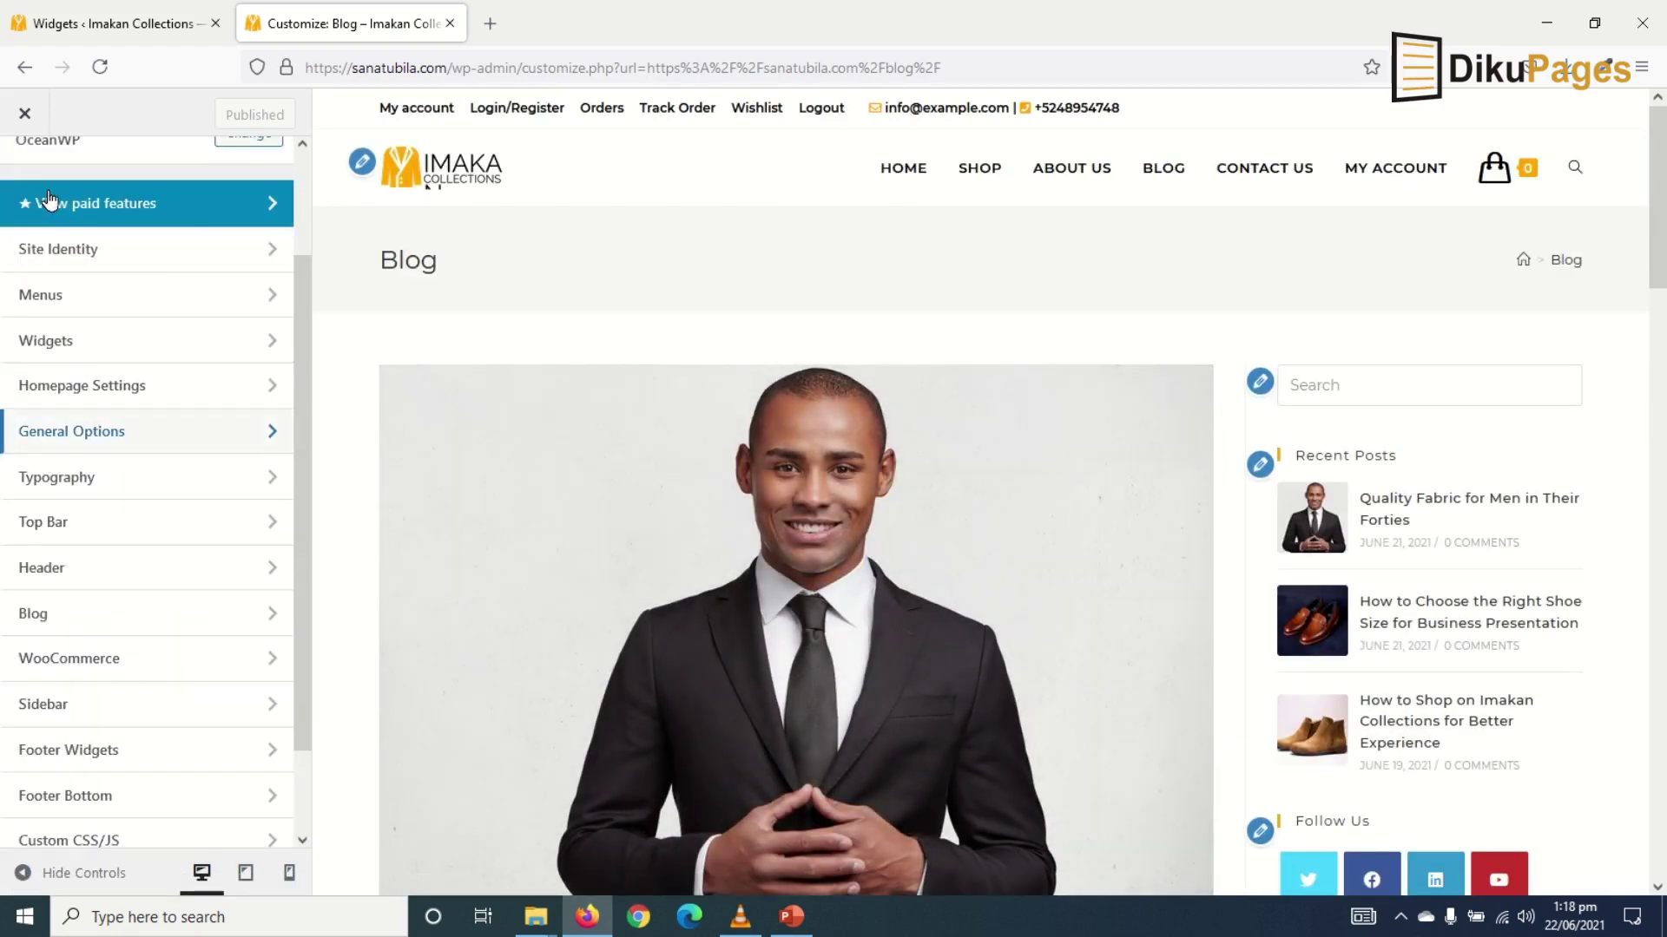
pyautogui.click(101, 615)
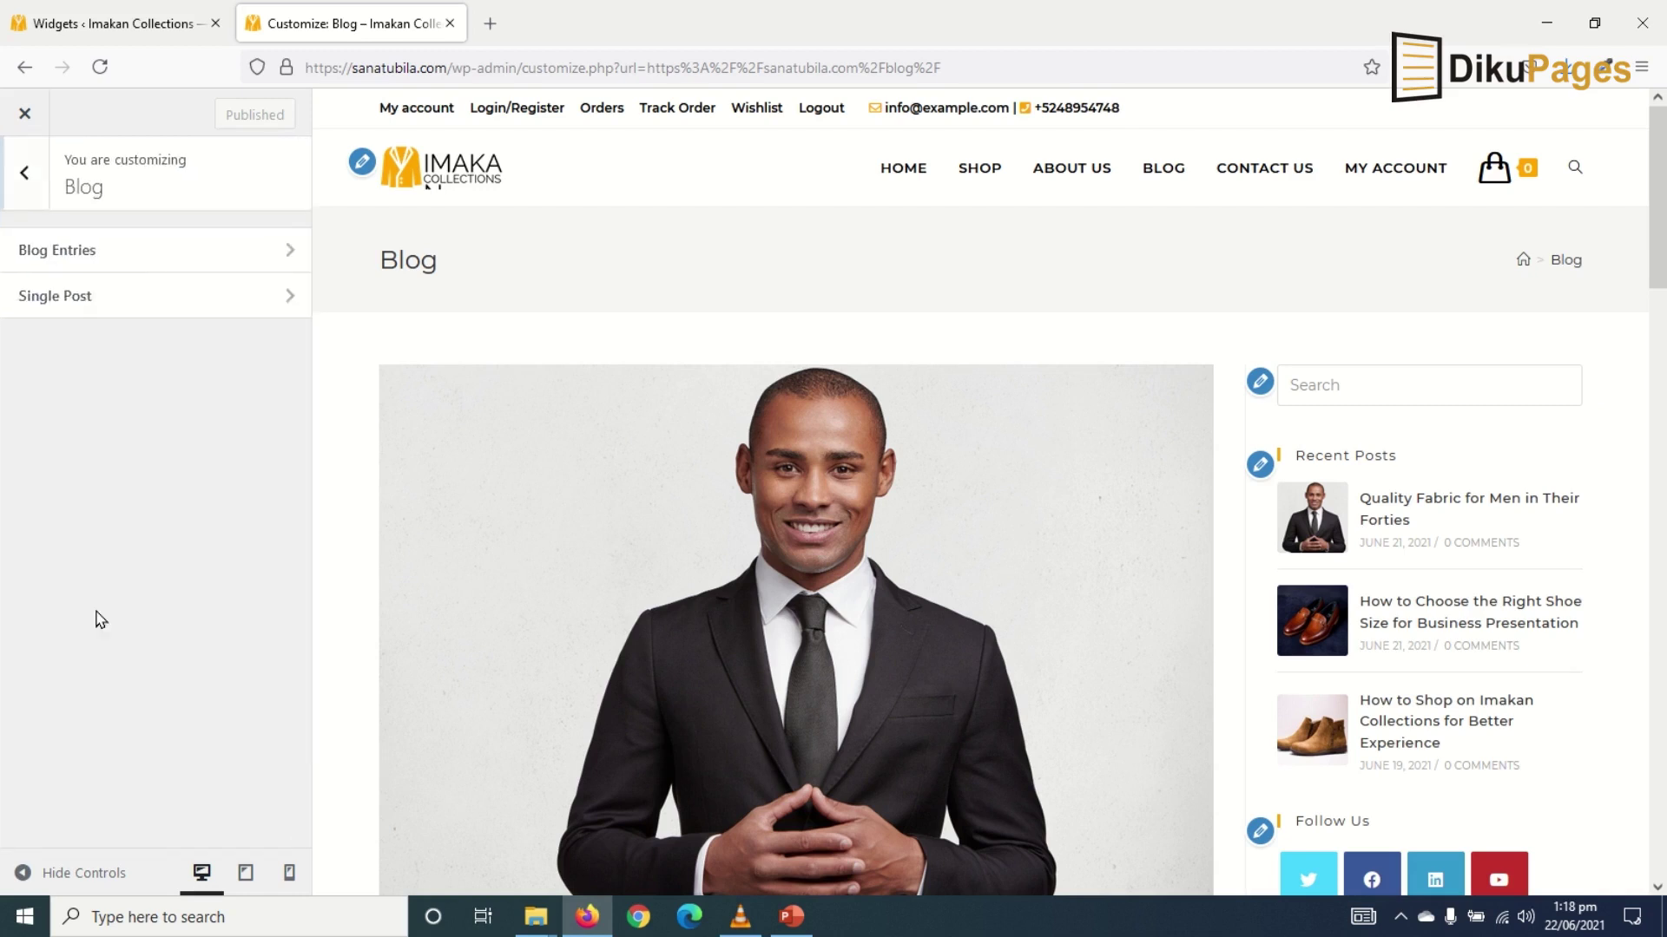
pyautogui.click(106, 253)
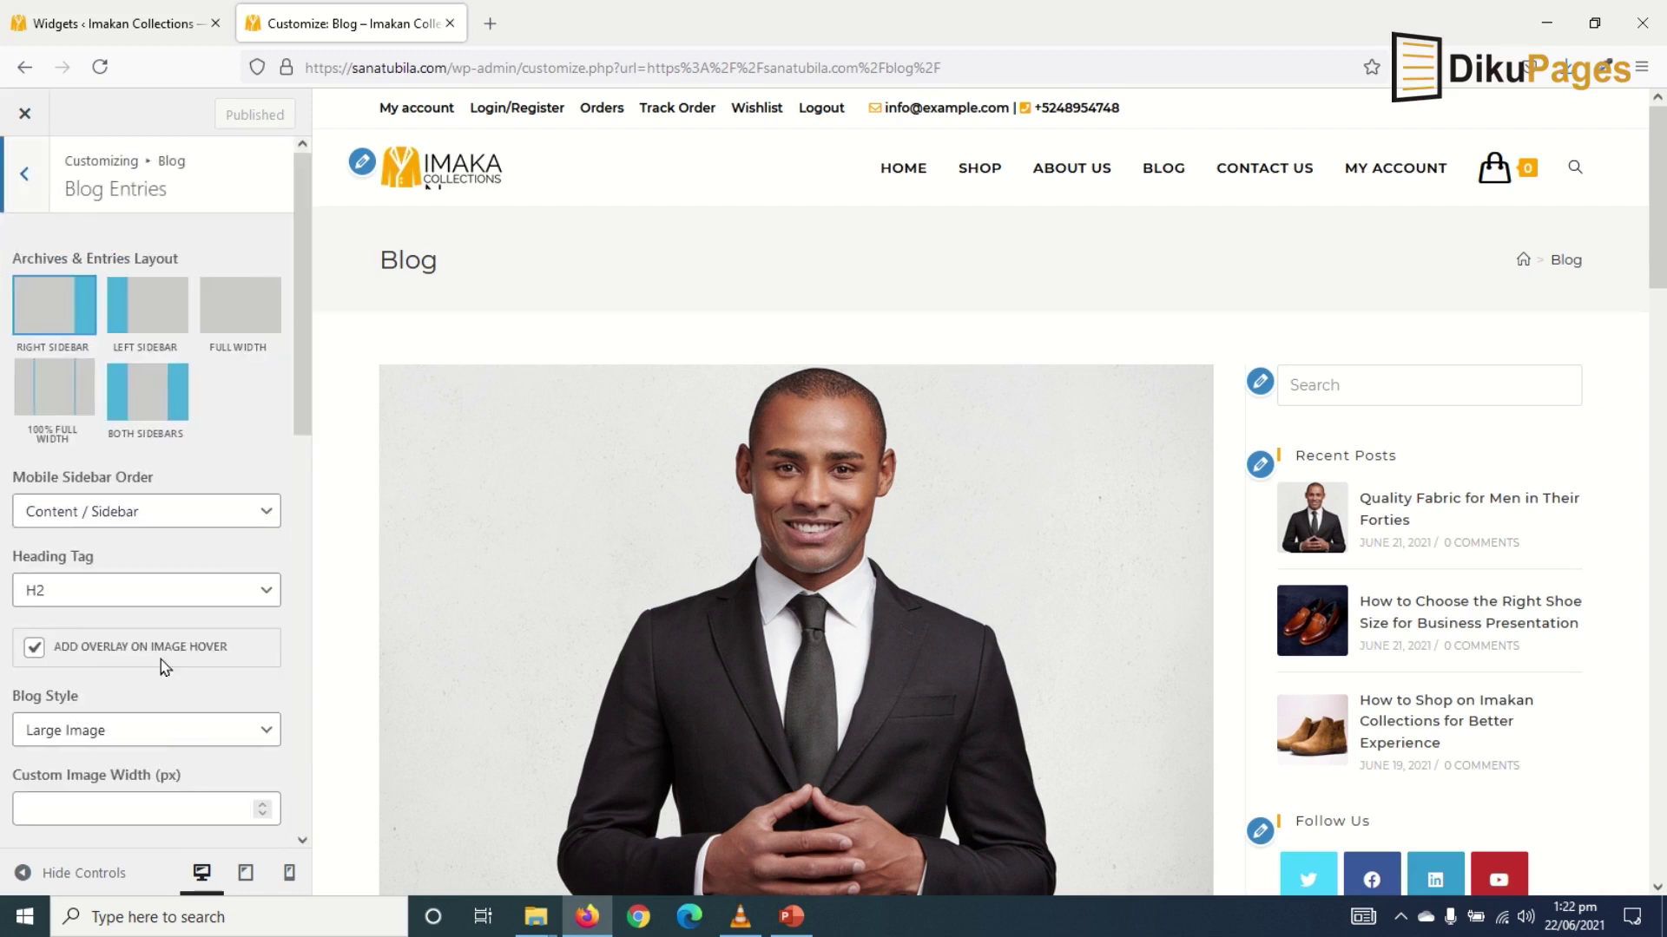
pyautogui.scroll(-2, 164, 667)
pyautogui.click(130, 639)
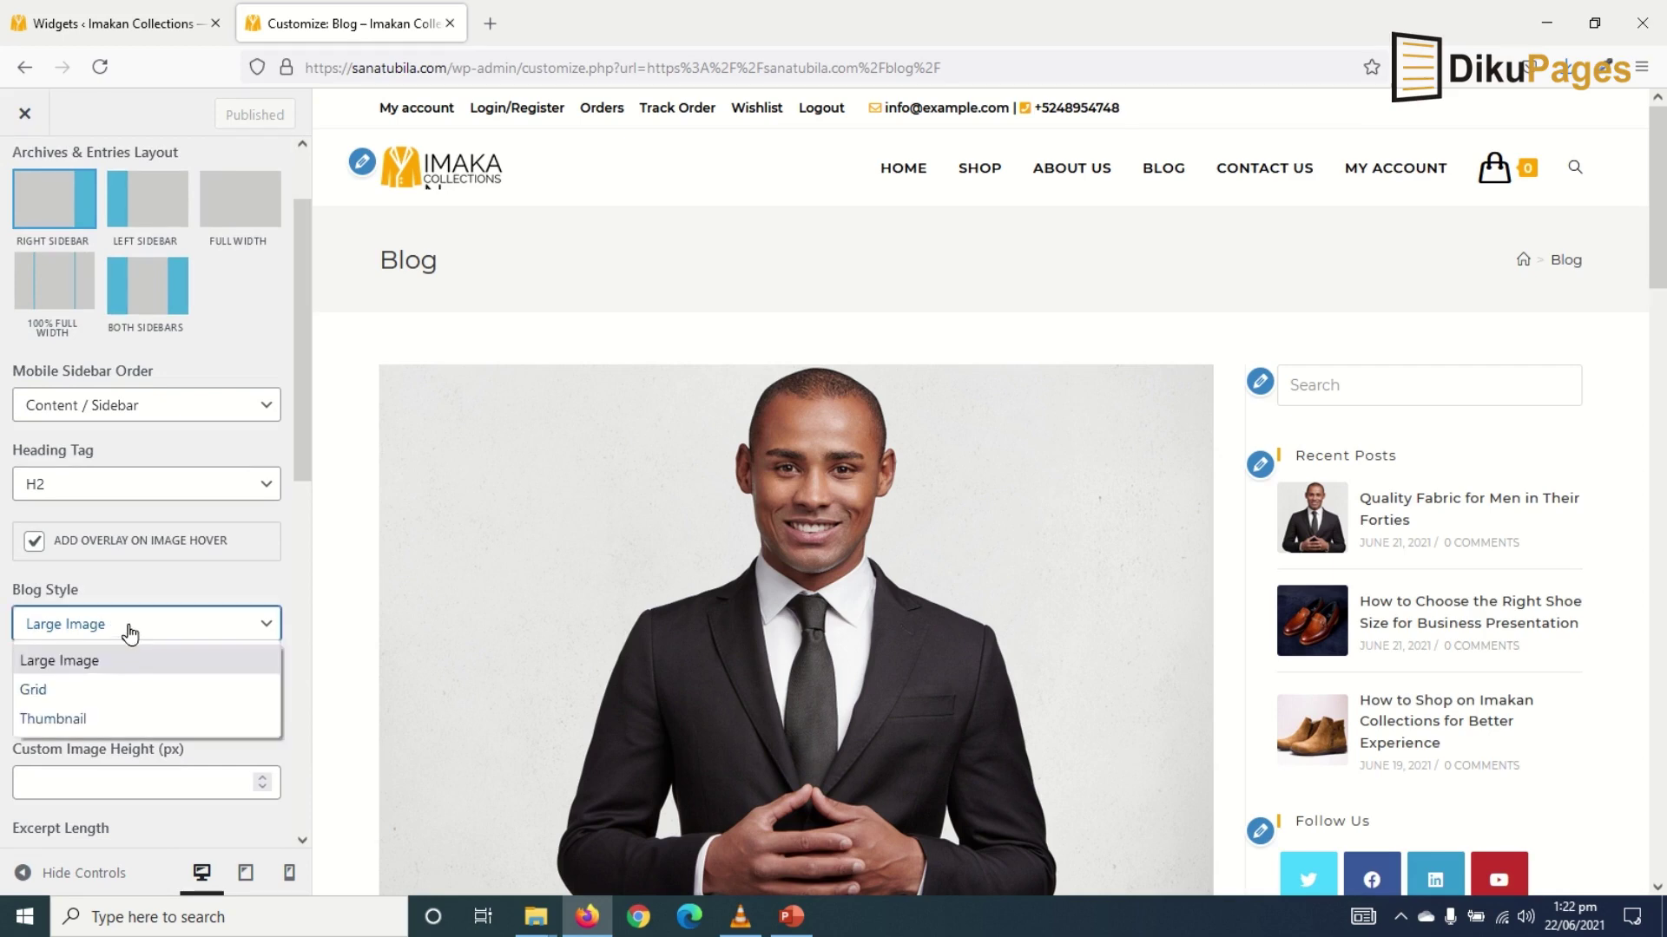
pyautogui.click(104, 719)
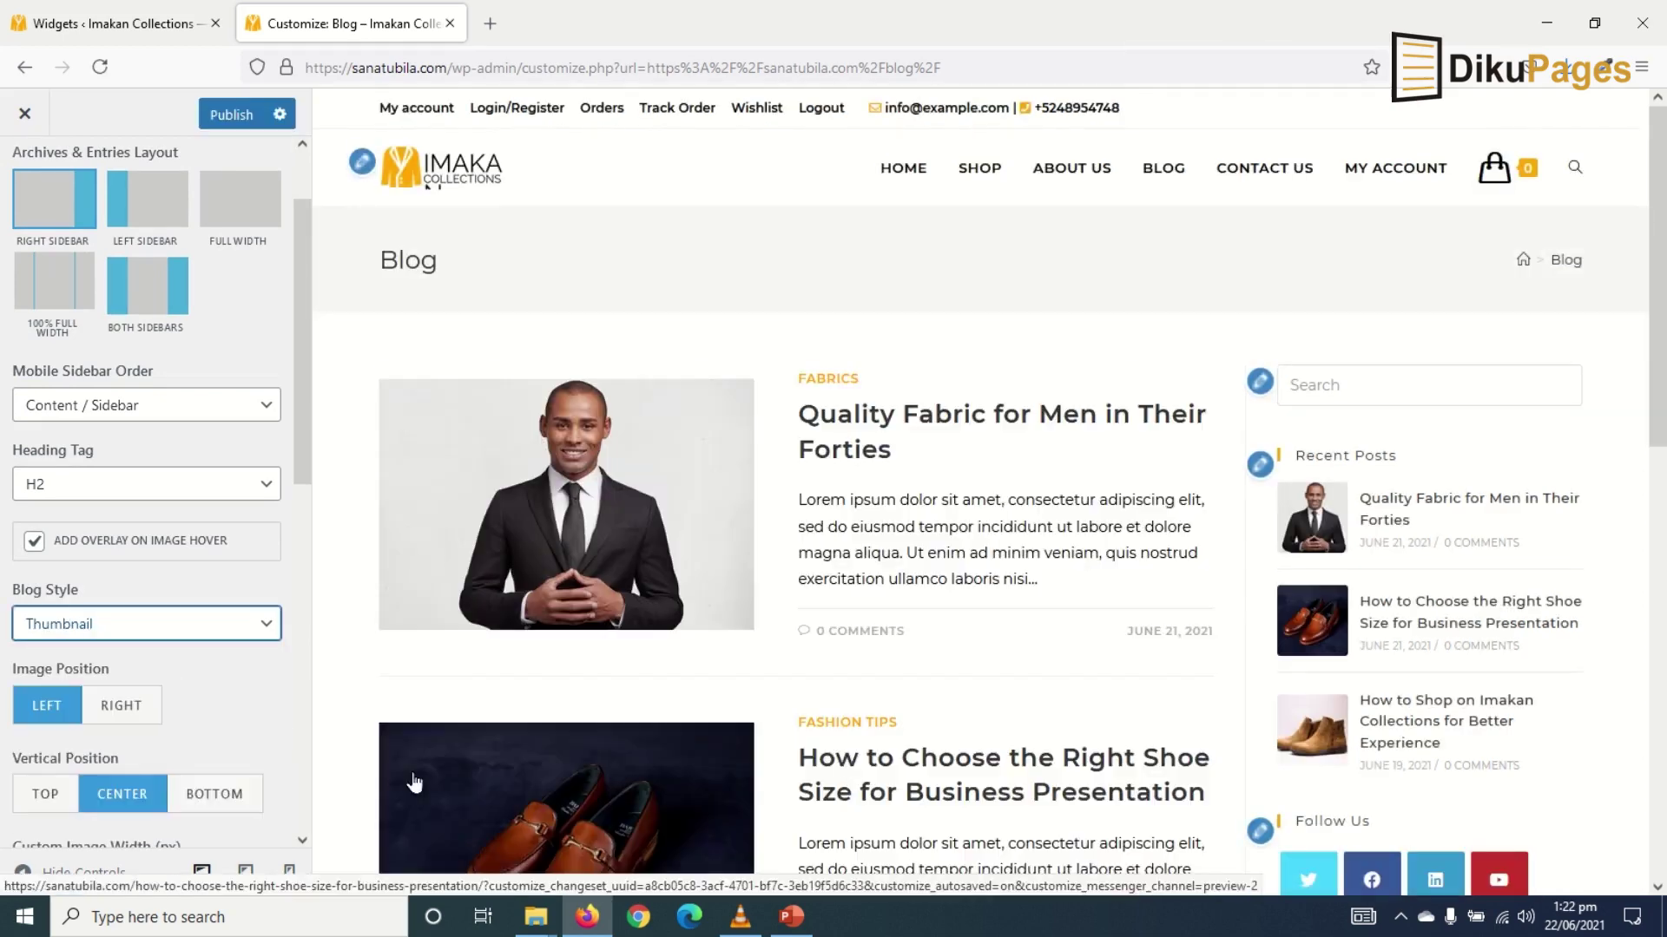
# Publish the blog layout change and open the Black Leather Watch product from the Shop page in the preview to check its layout.
pyautogui.click(231, 114)
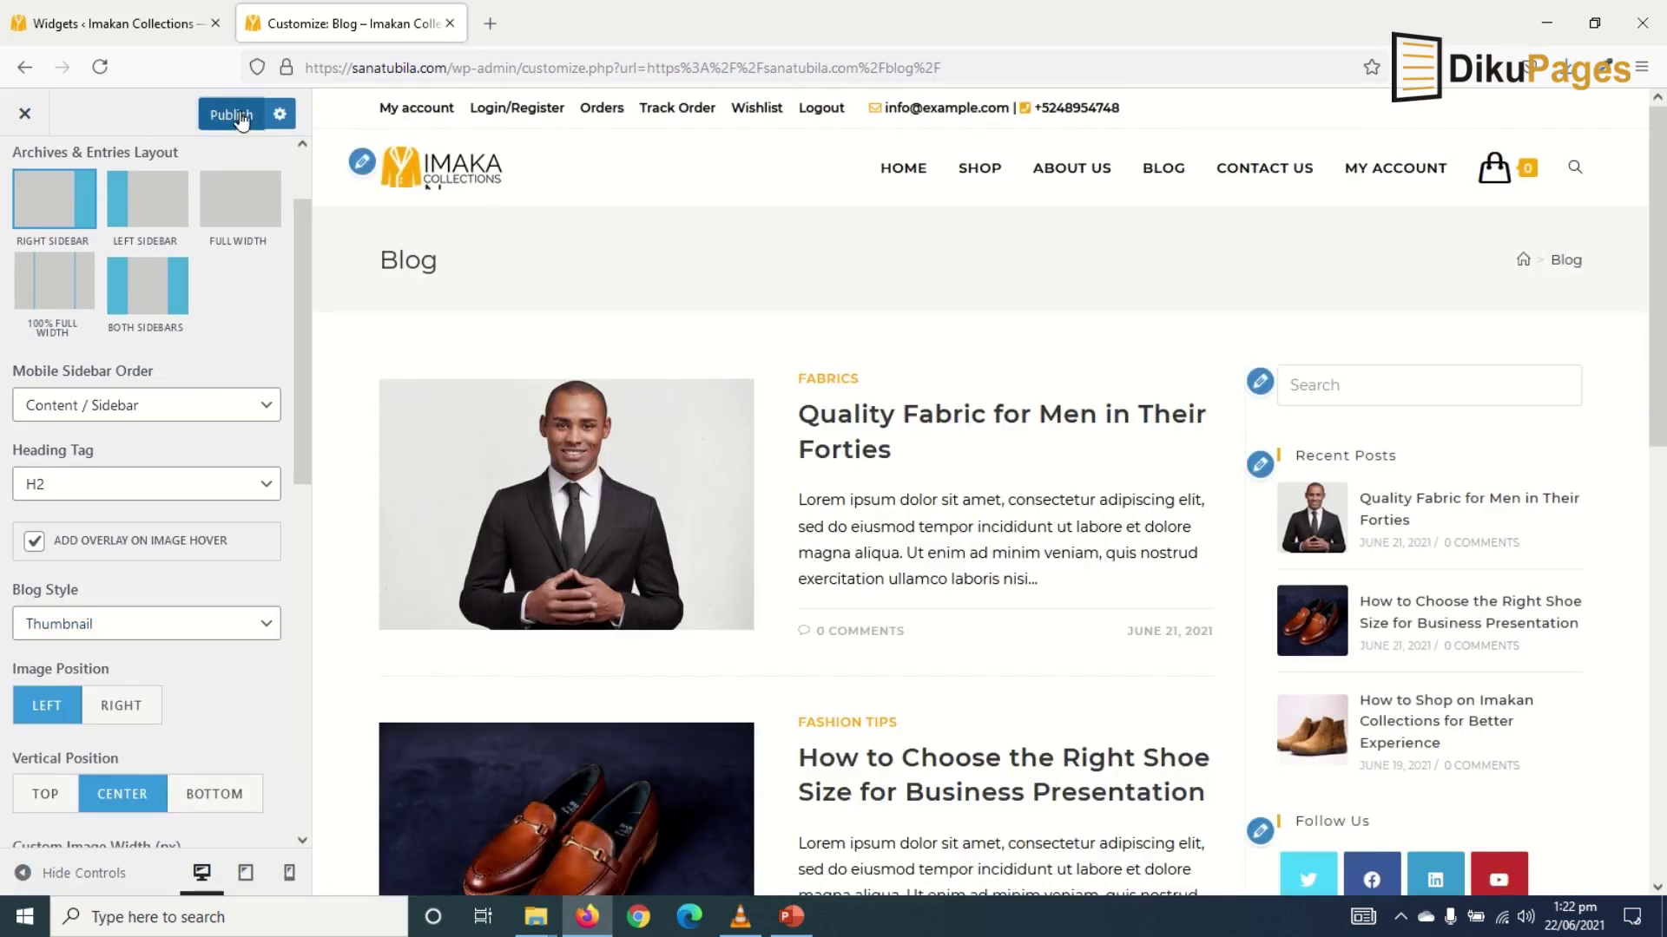
pyautogui.click(976, 167)
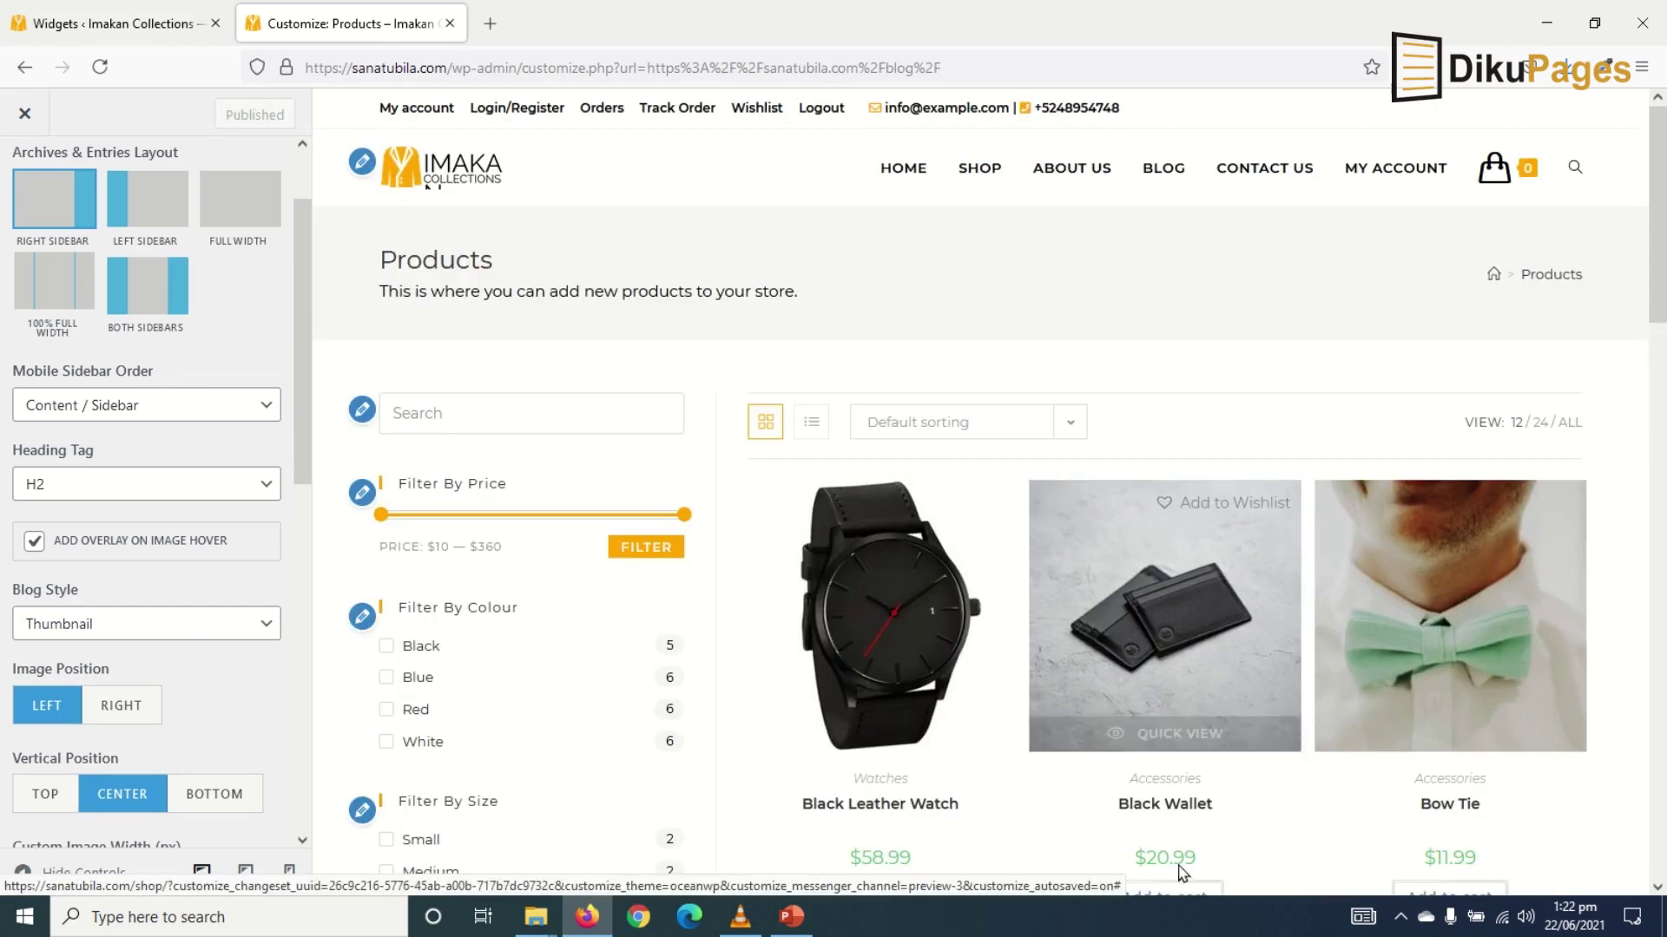
pyautogui.click(880, 580)
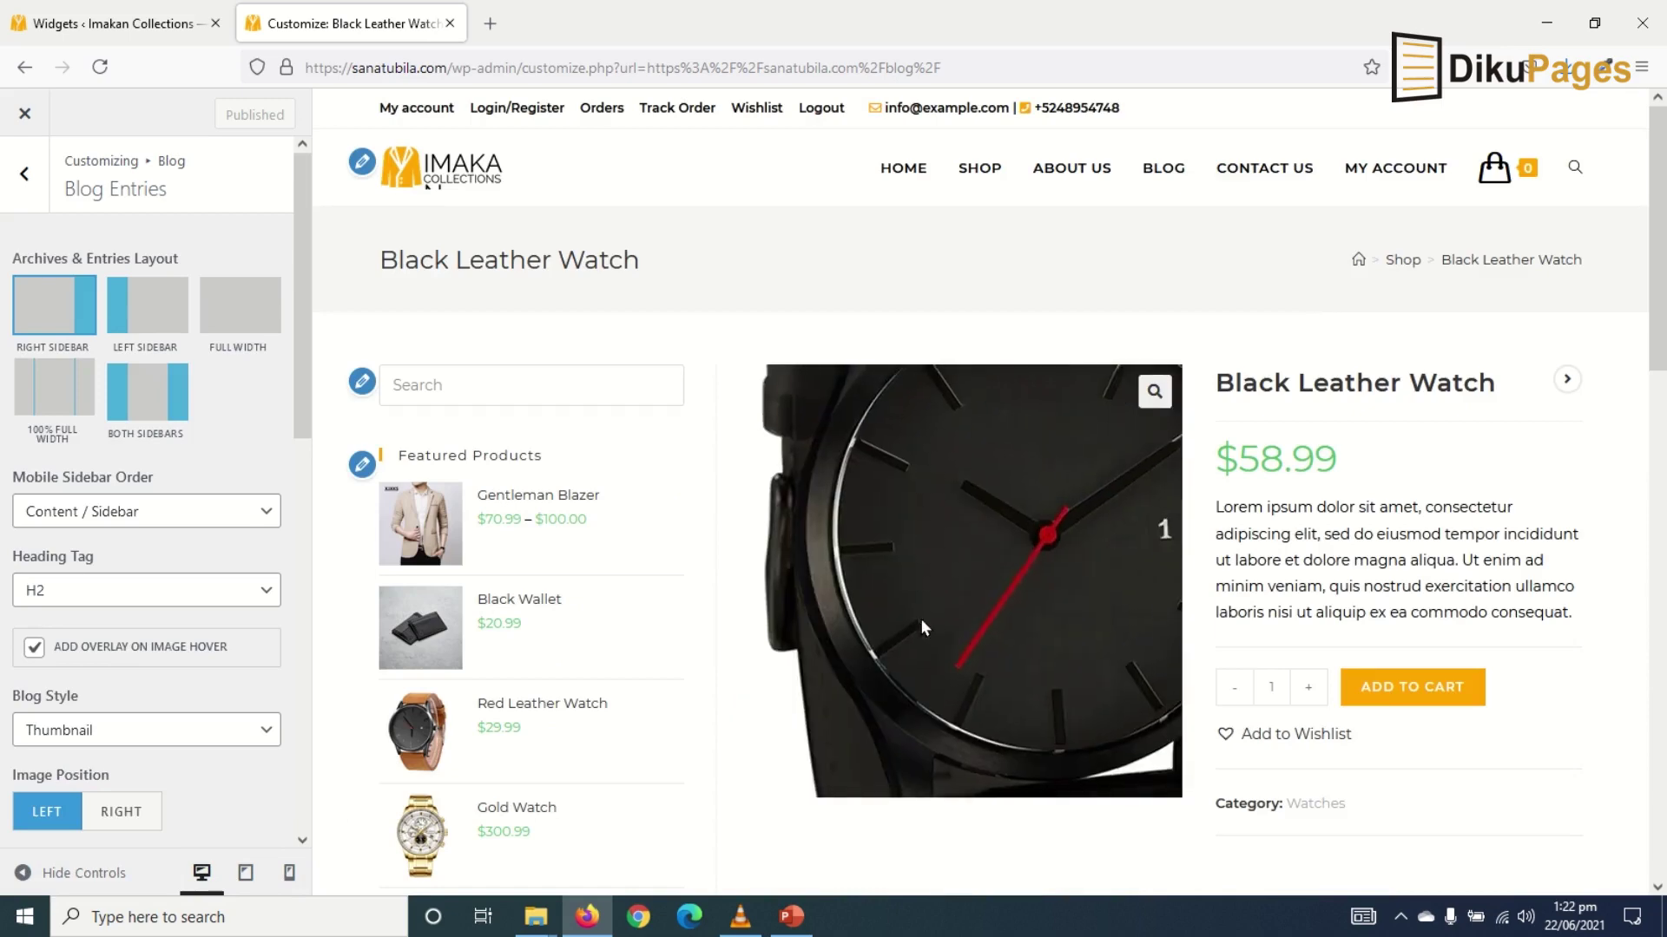
pyautogui.scroll(-4, 920, 620)
pyautogui.scroll(4, 920, 619)
pyautogui.scroll(-4, 1018, 551)
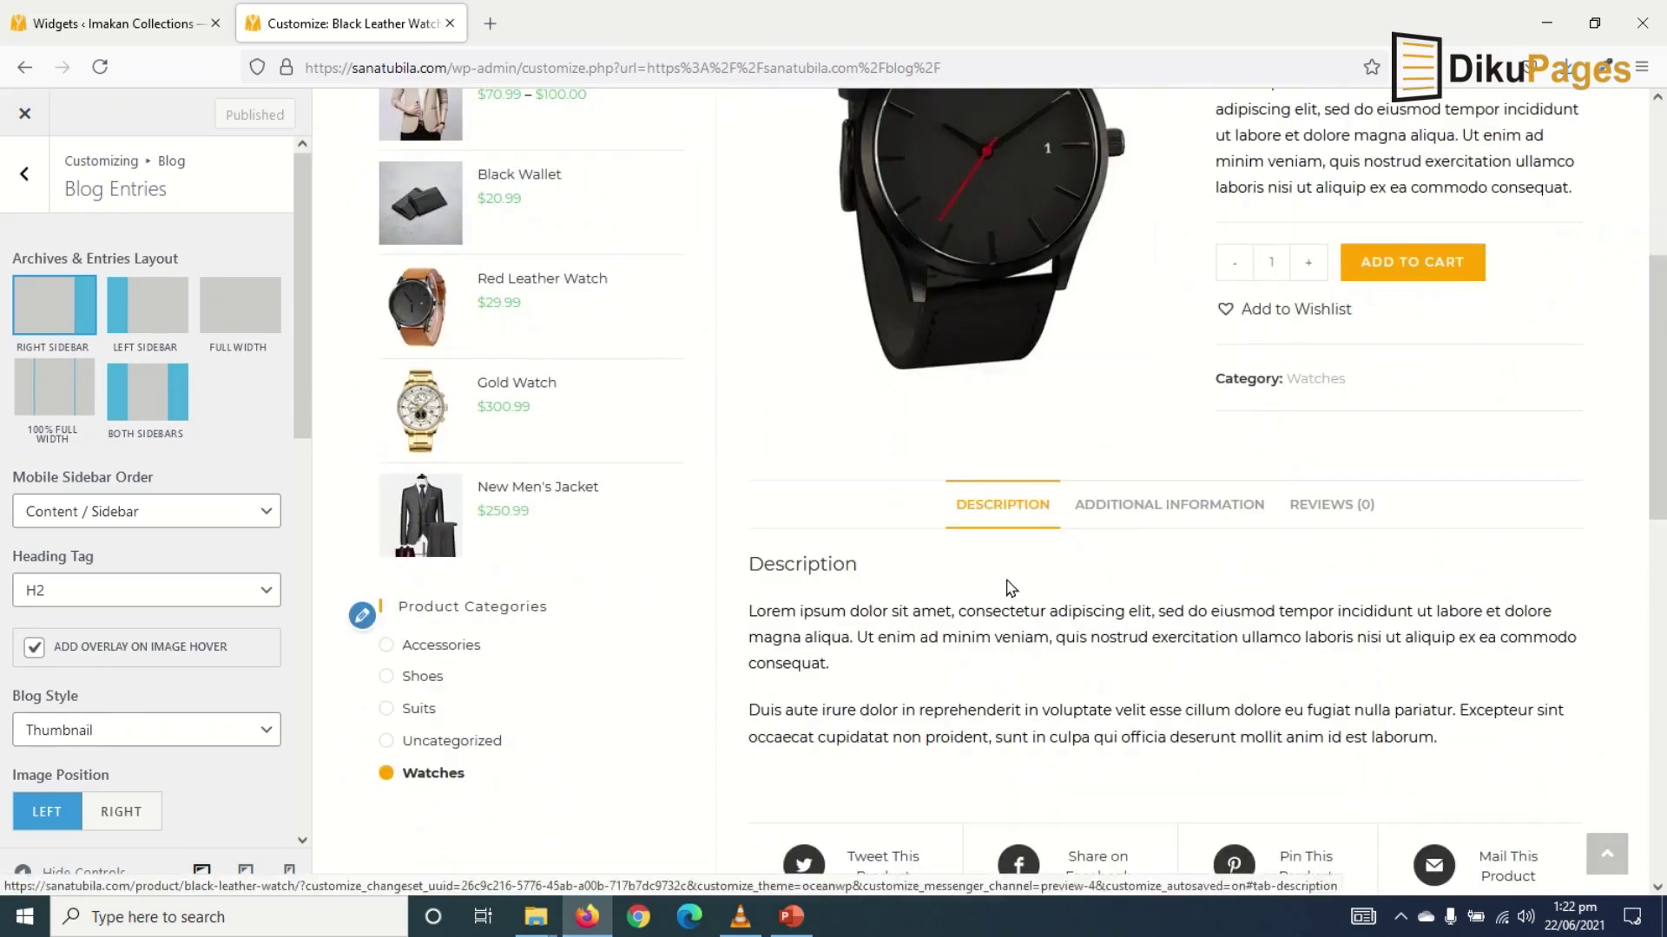
pyautogui.scroll(4, 530, 695)
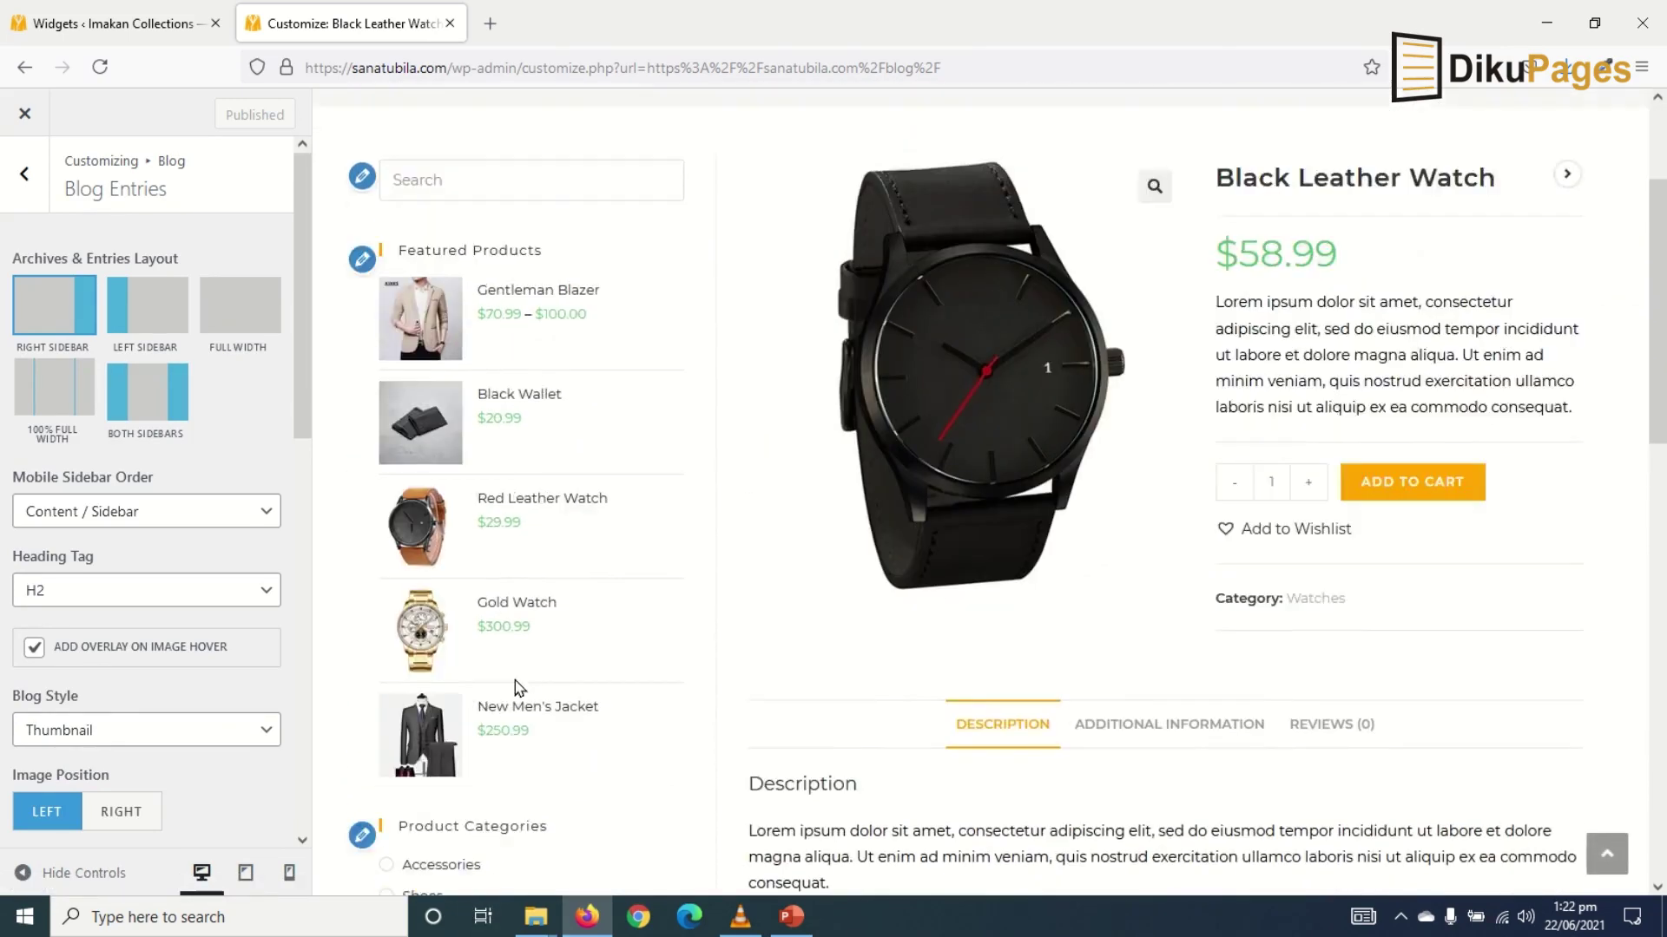
# Set the WooCommerce Single Product layout to Full Width and publish the change.
pyautogui.click(16, 180)
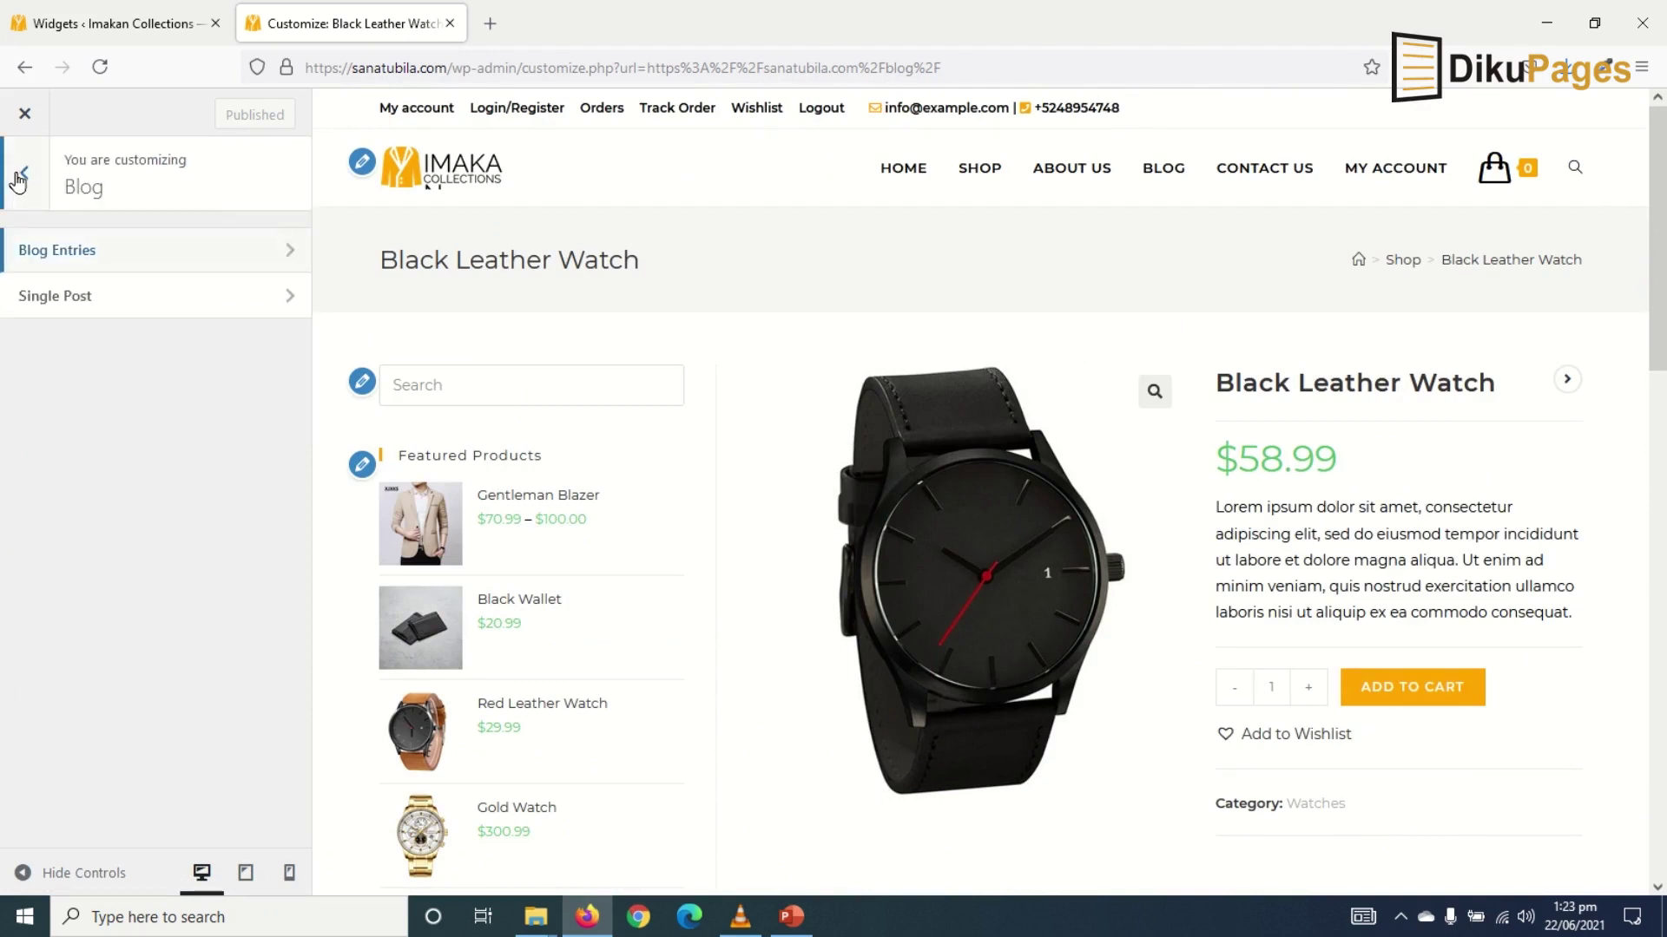
pyautogui.click(15, 178)
pyautogui.click(114, 664)
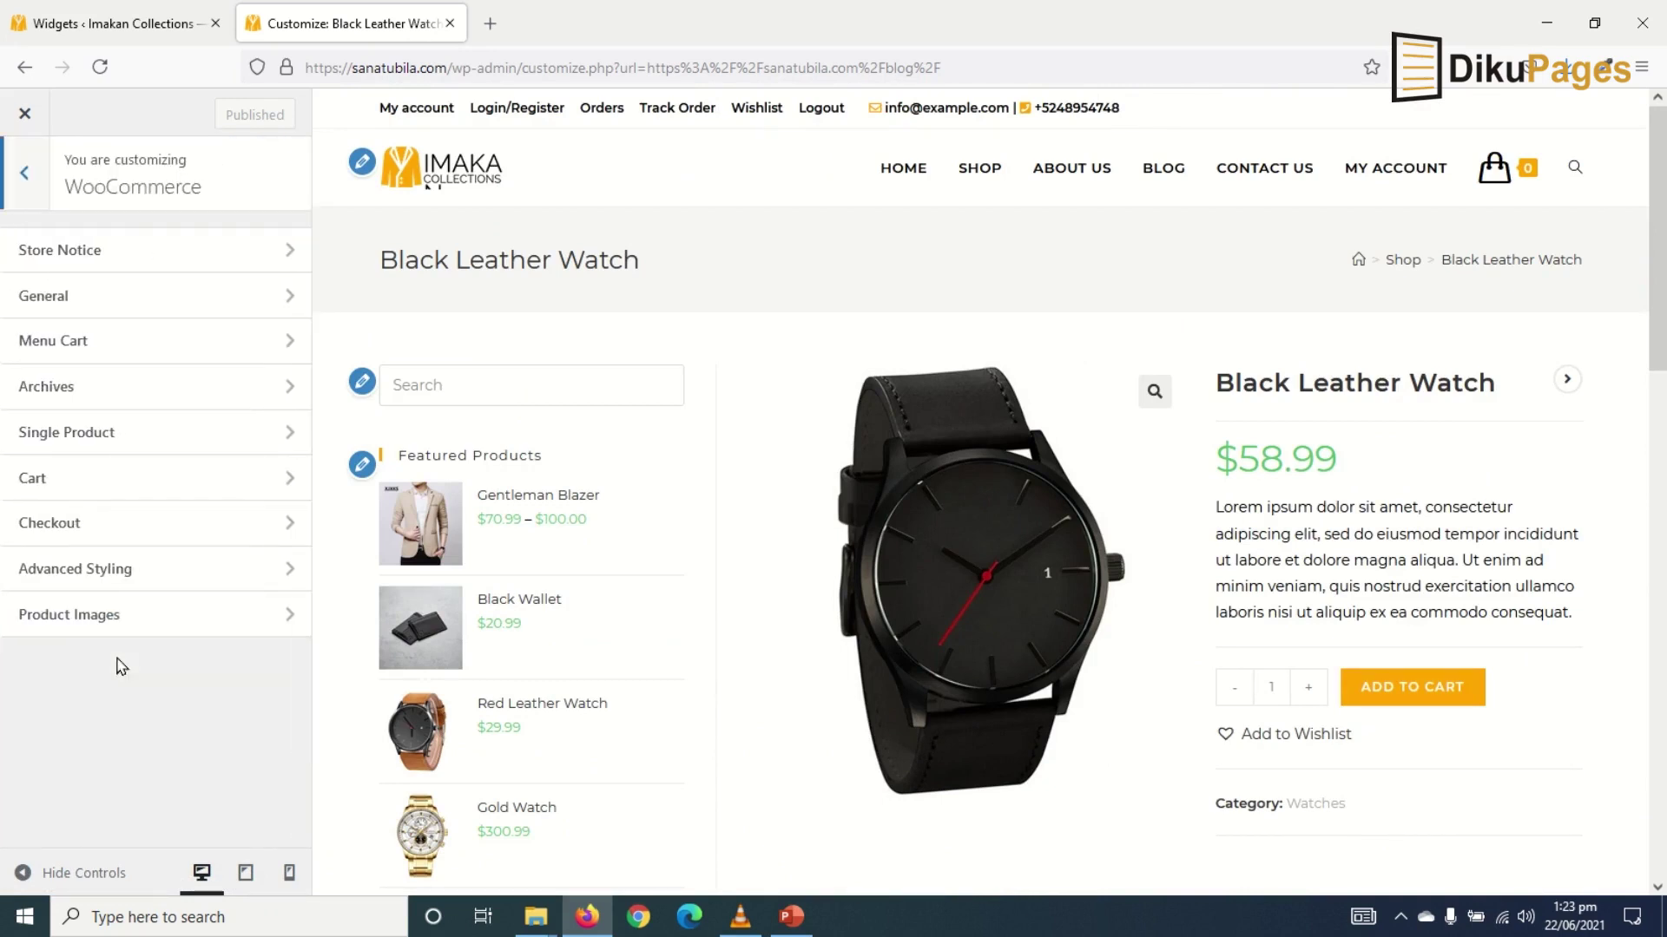
pyautogui.click(119, 445)
pyautogui.click(248, 305)
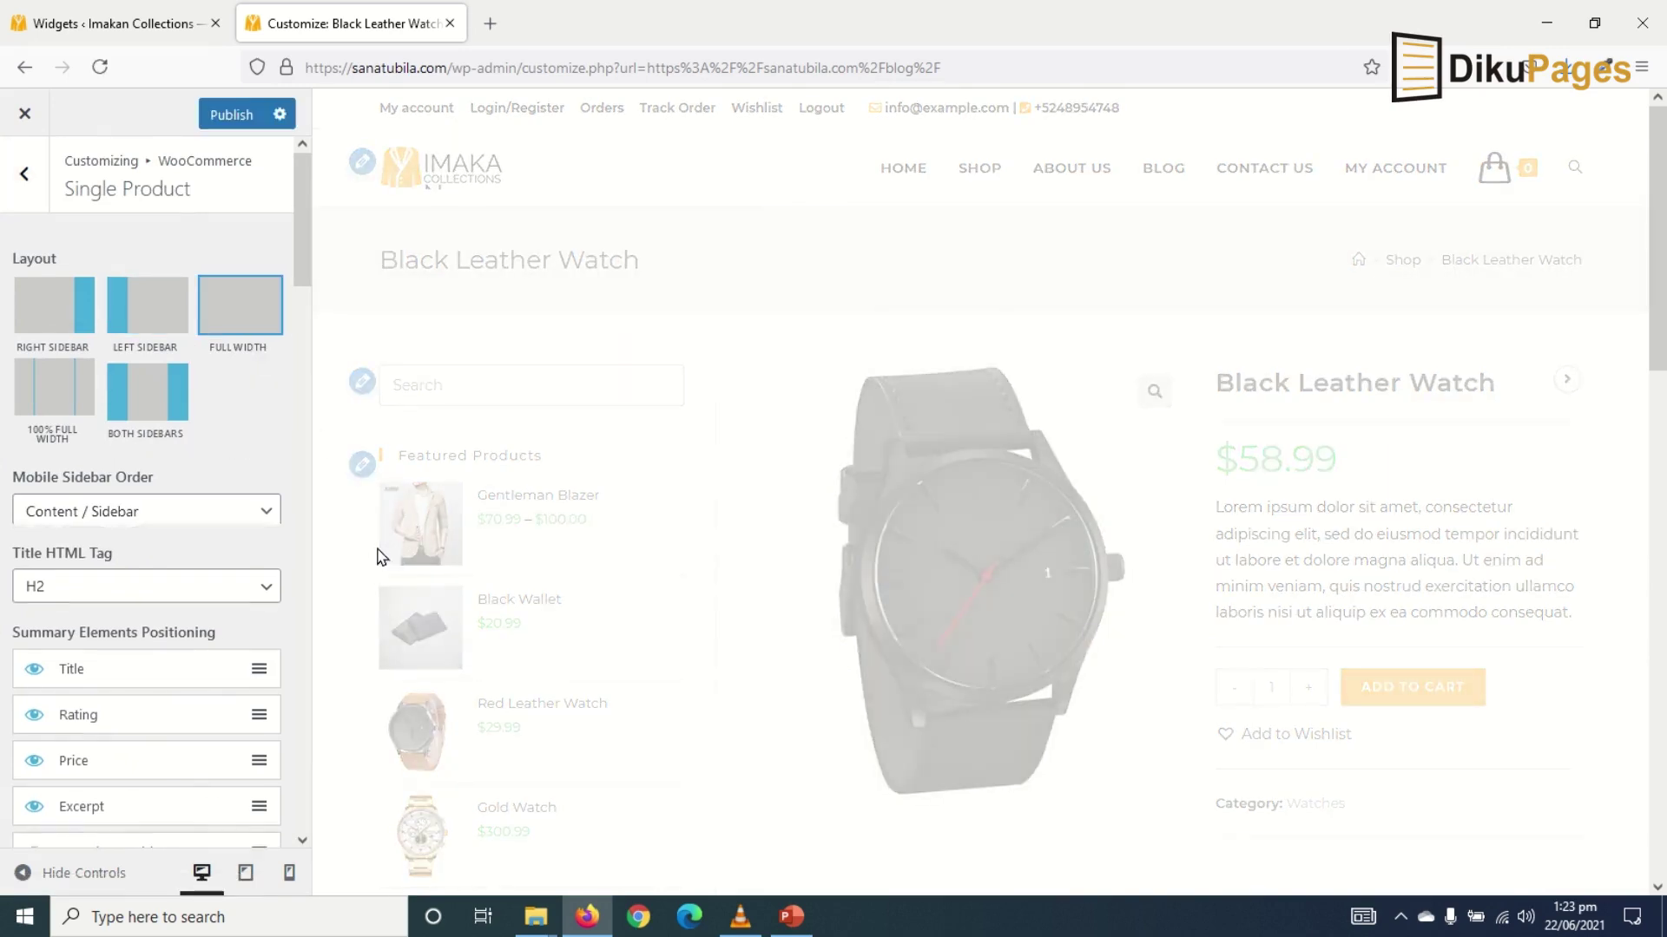
pyautogui.scroll(-2, 817, 755)
pyautogui.click(214, 118)
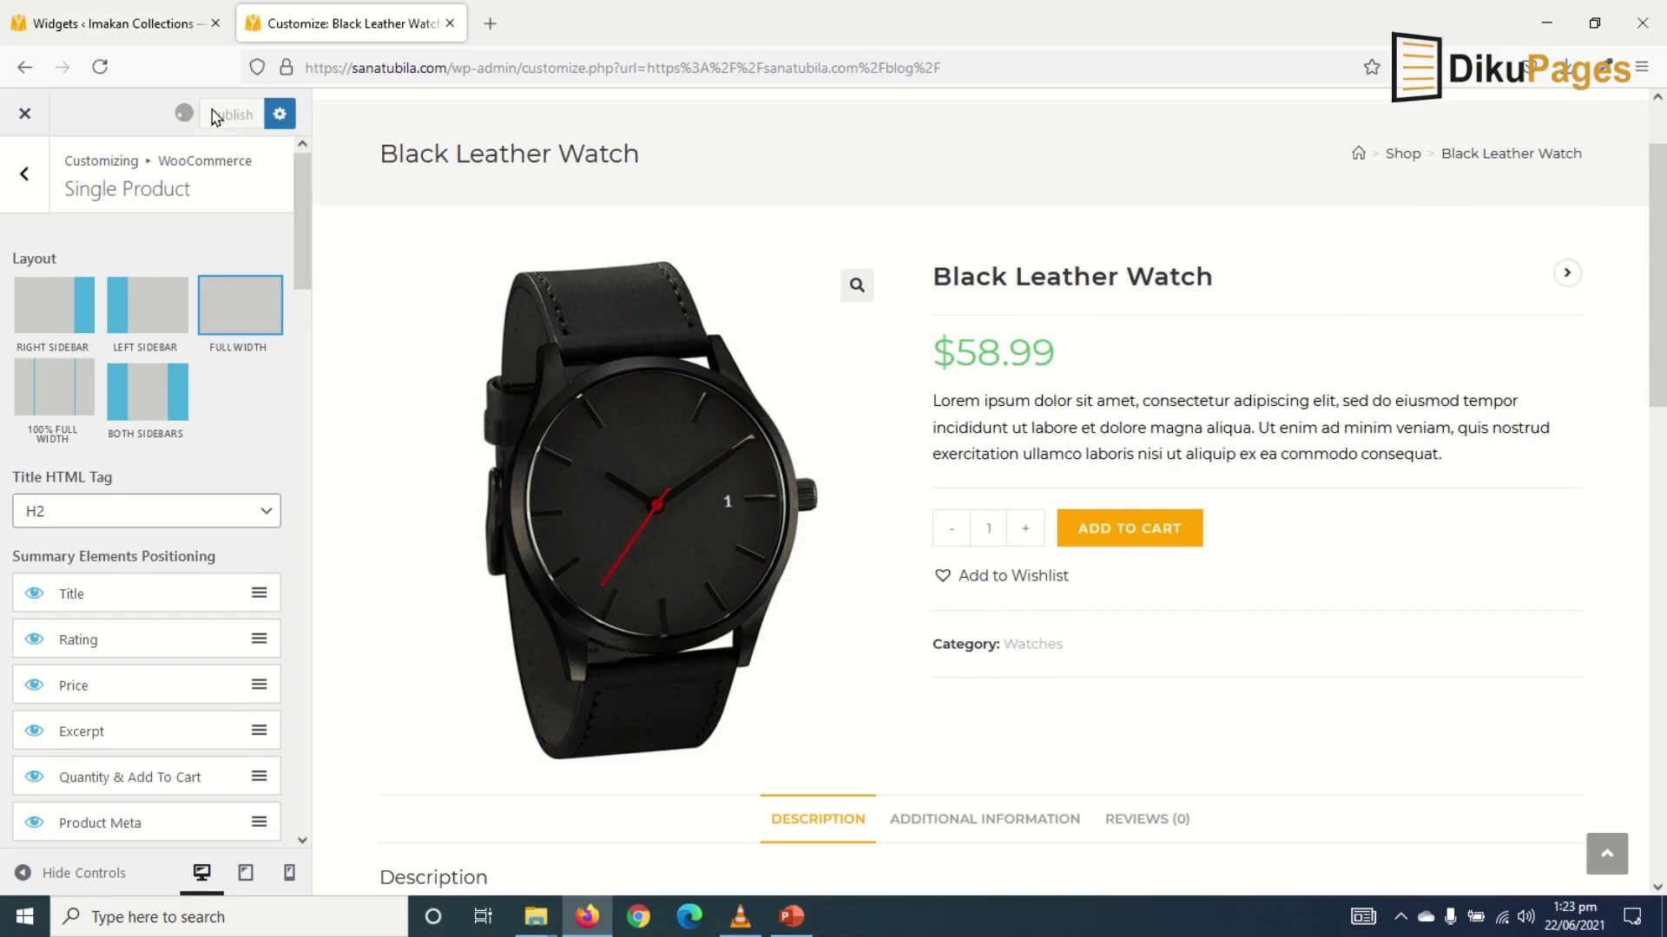
# Review the Black Leather Watch page down to its related products, and return to the Shop page in the preview.
pyautogui.scroll(-2, 1026, 493)
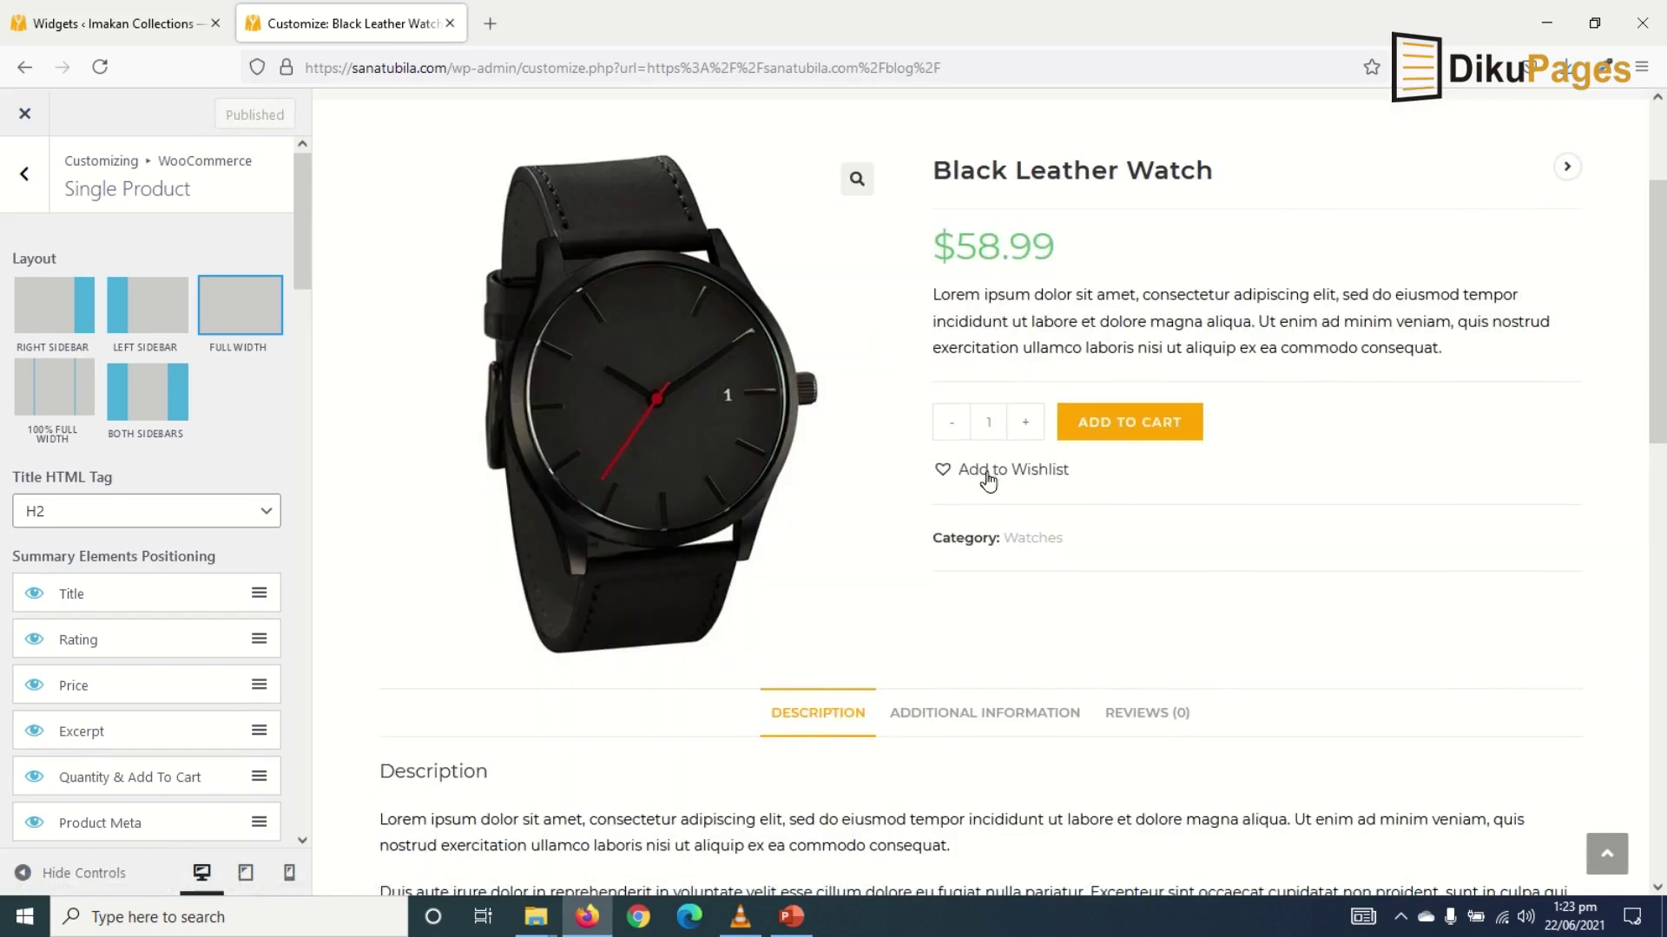
pyautogui.scroll(-6, 1030, 476)
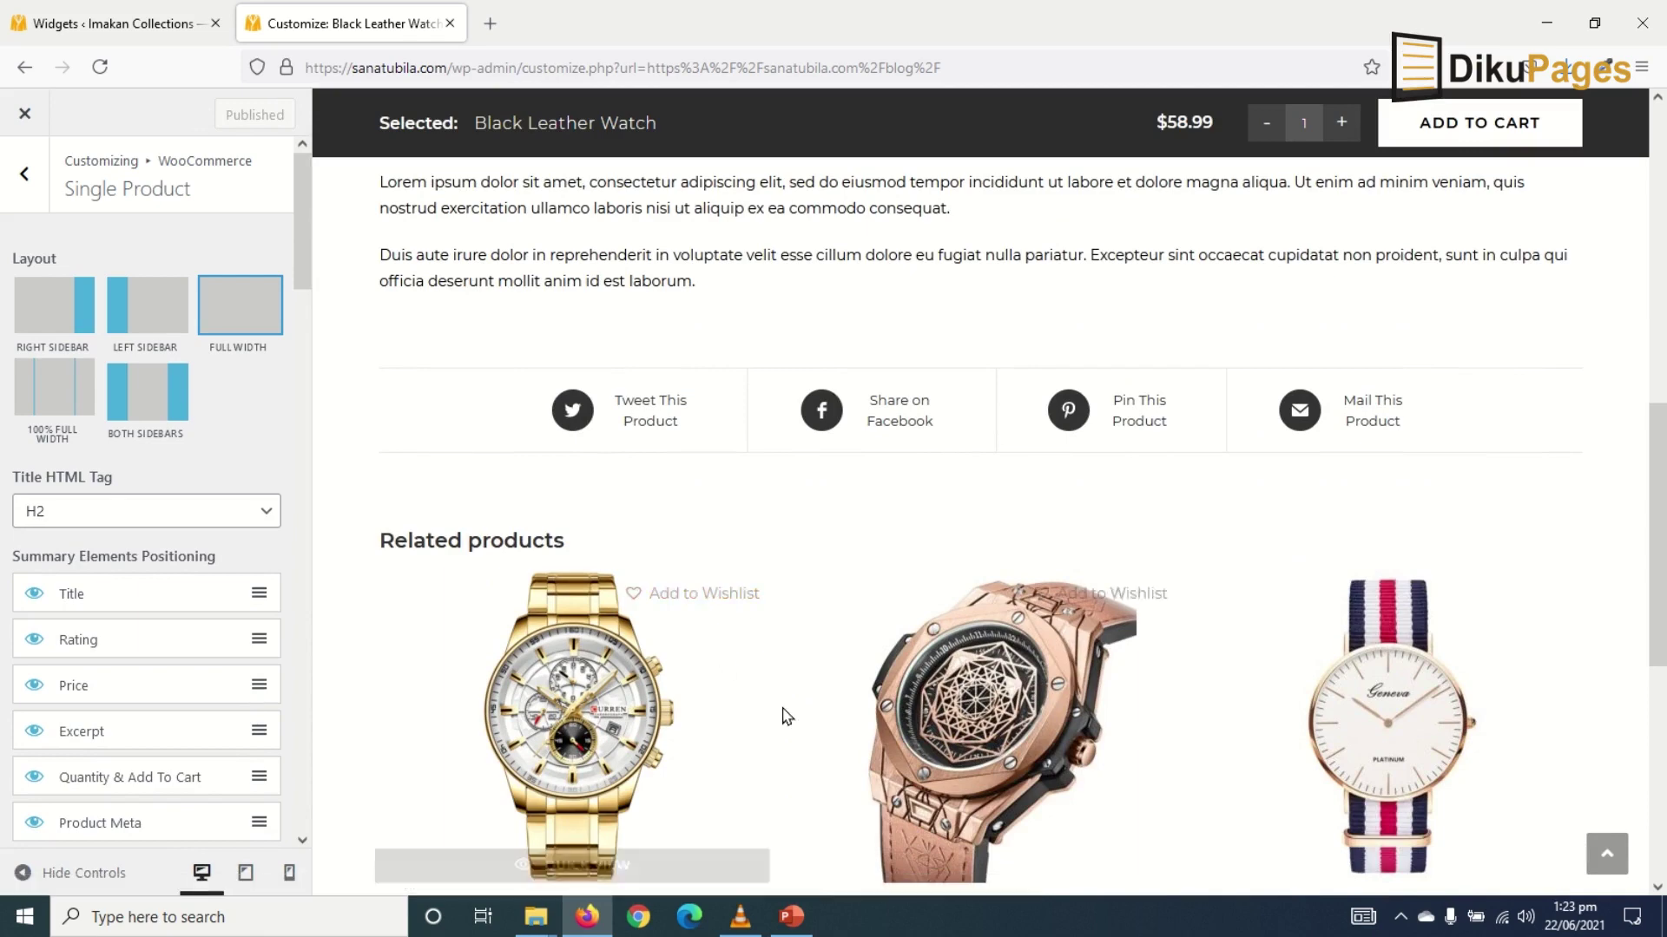
pyautogui.scroll(8, 782, 713)
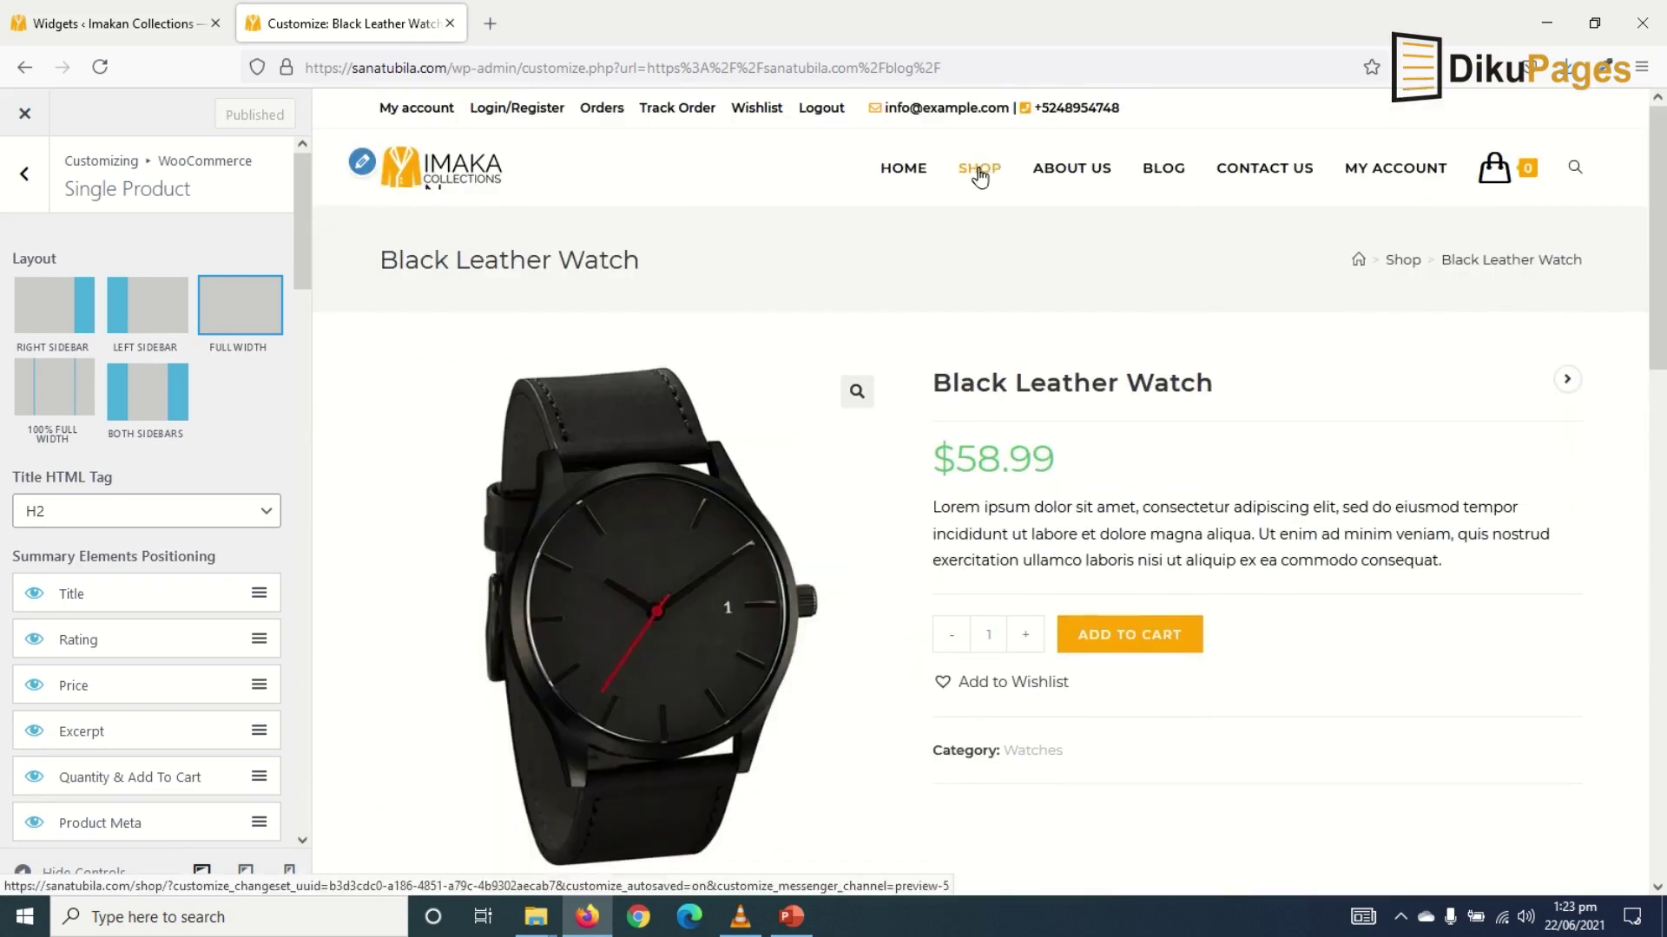
pyautogui.click(980, 171)
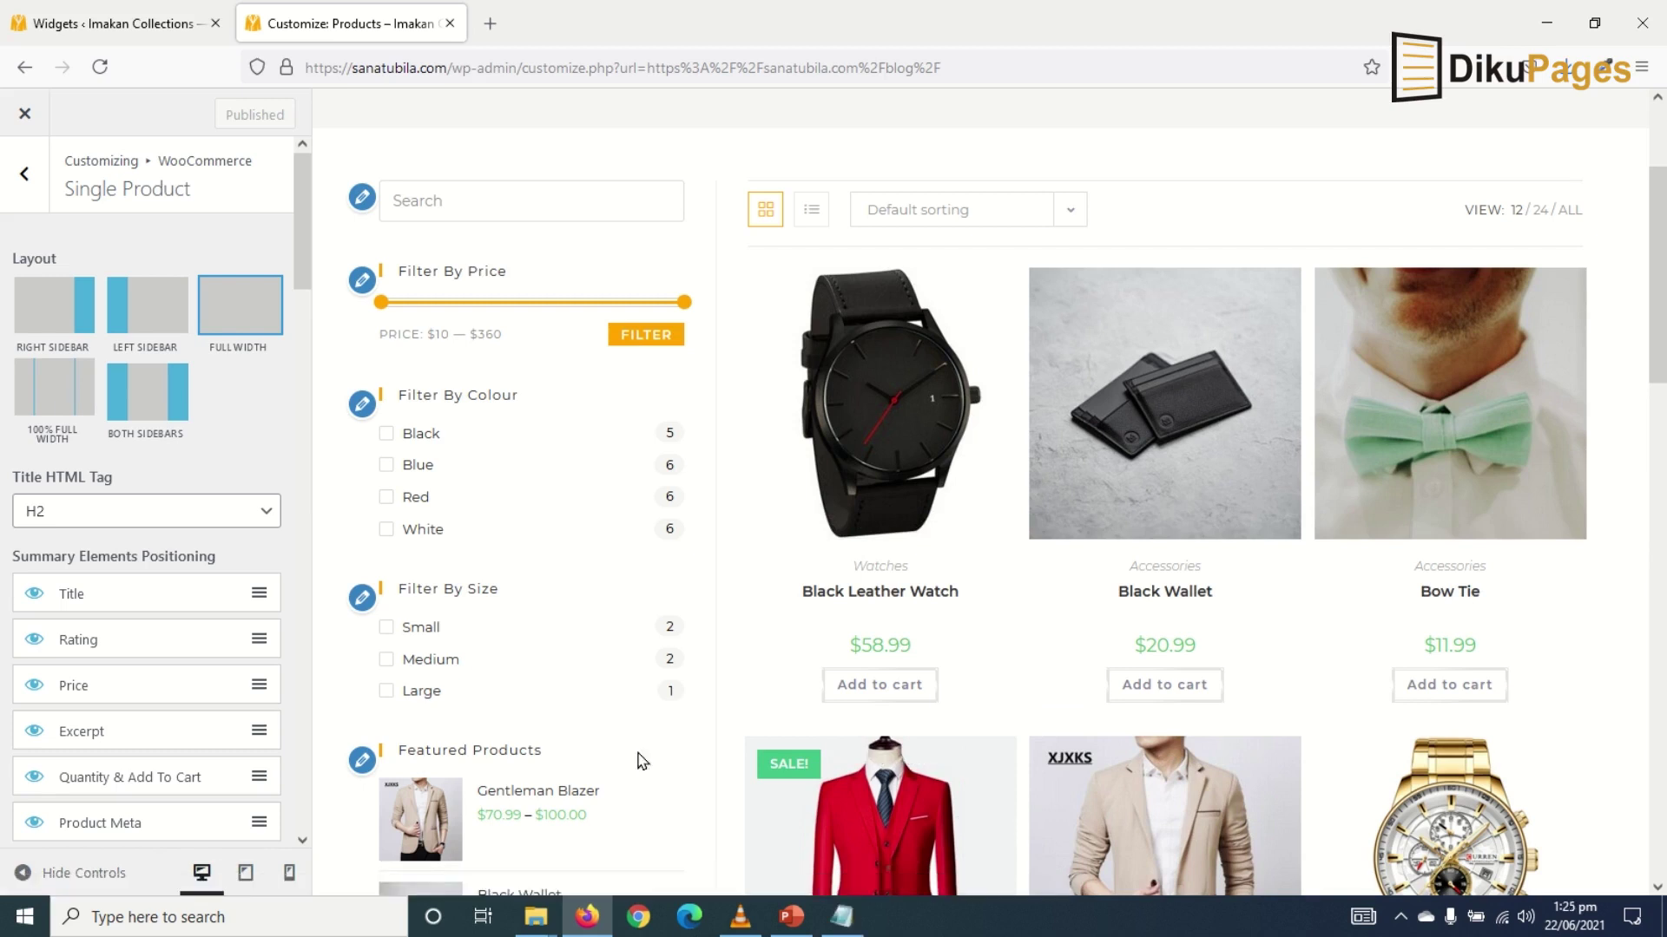
# Add a "Product Wishlist" rule to the custom CSS code giving the wishlist button background #ffa500, padding 2px 7px and color #fff.
pyautogui.click(25, 176)
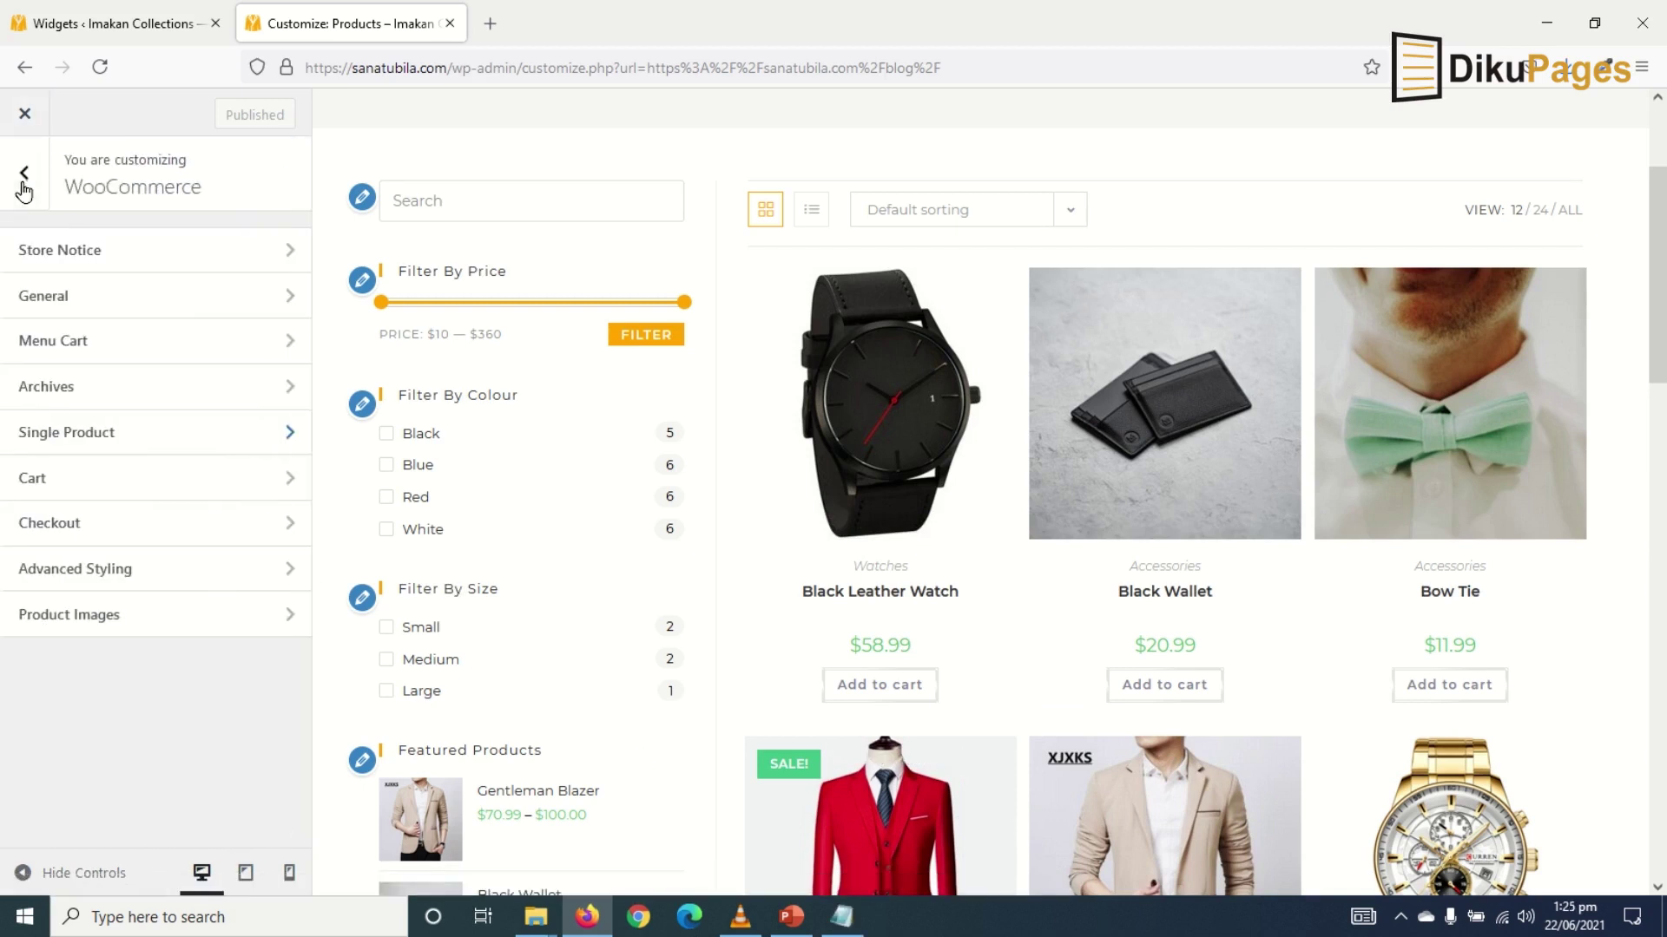
pyautogui.click(25, 178)
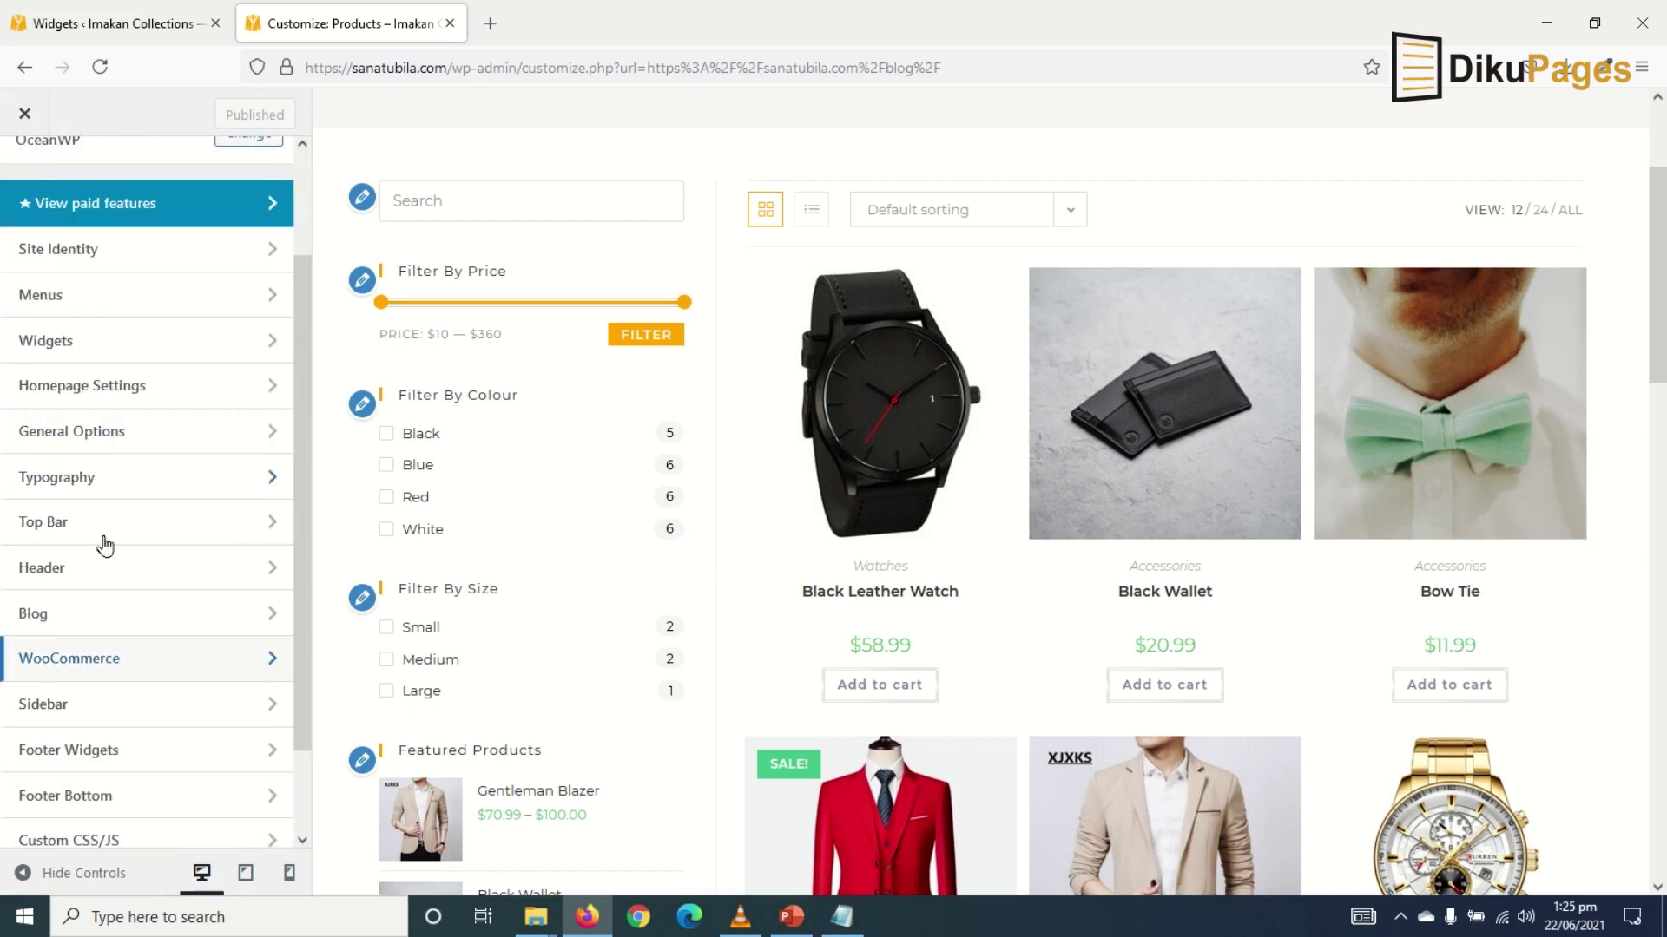
pyautogui.scroll(-3, 106, 547)
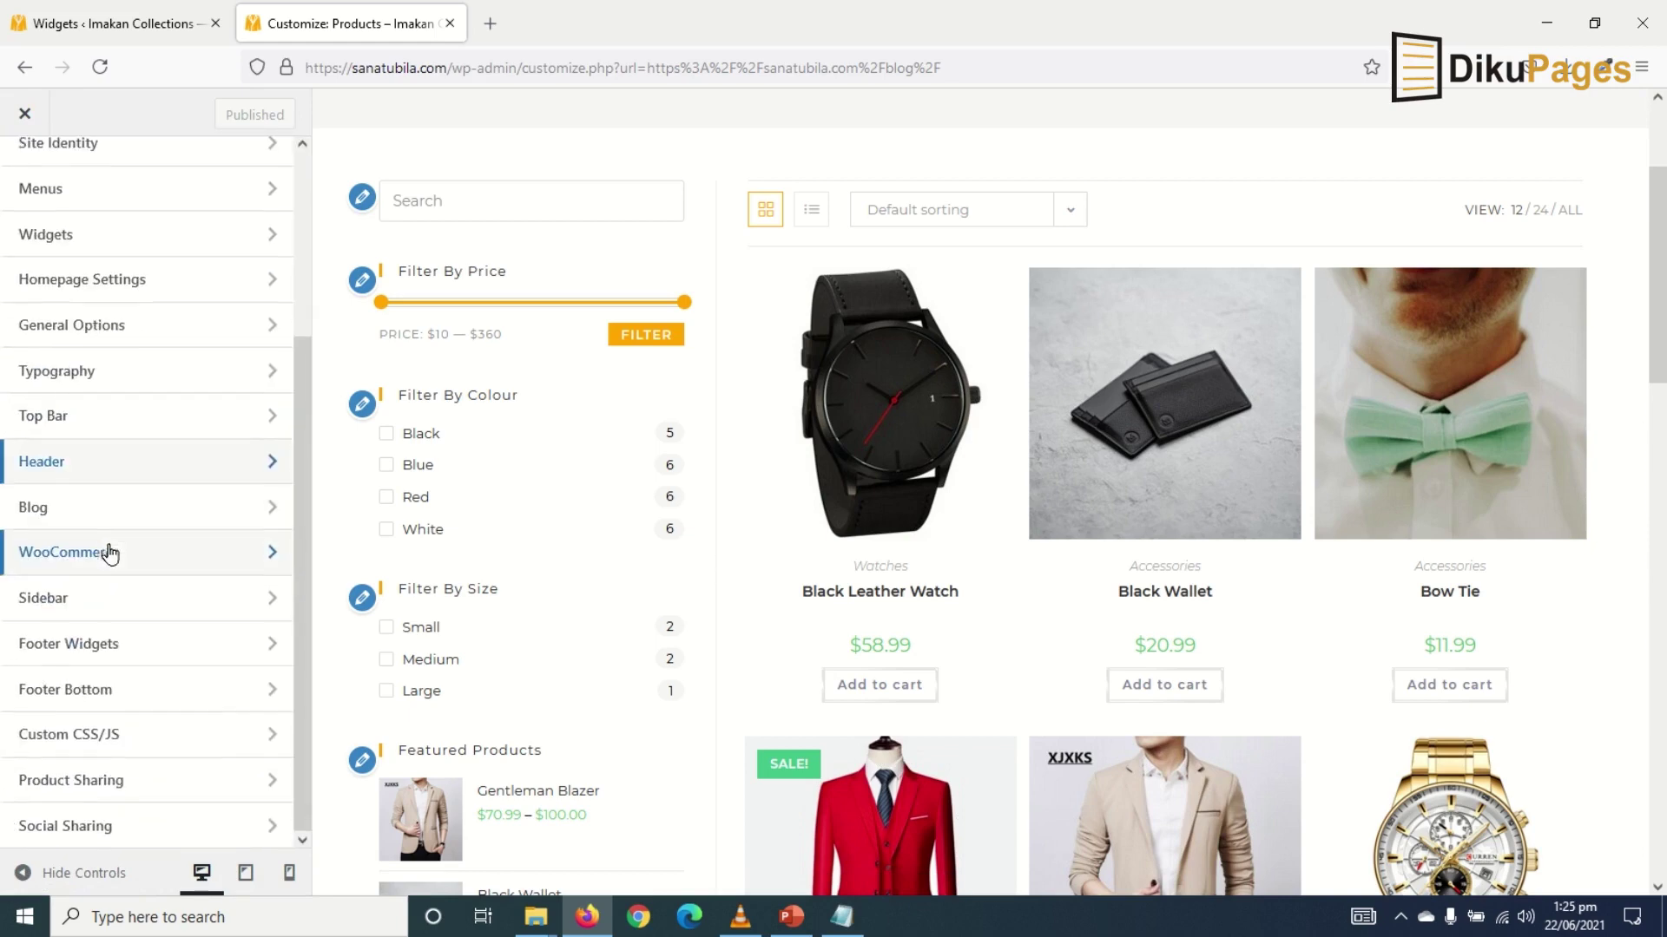
pyautogui.click(113, 738)
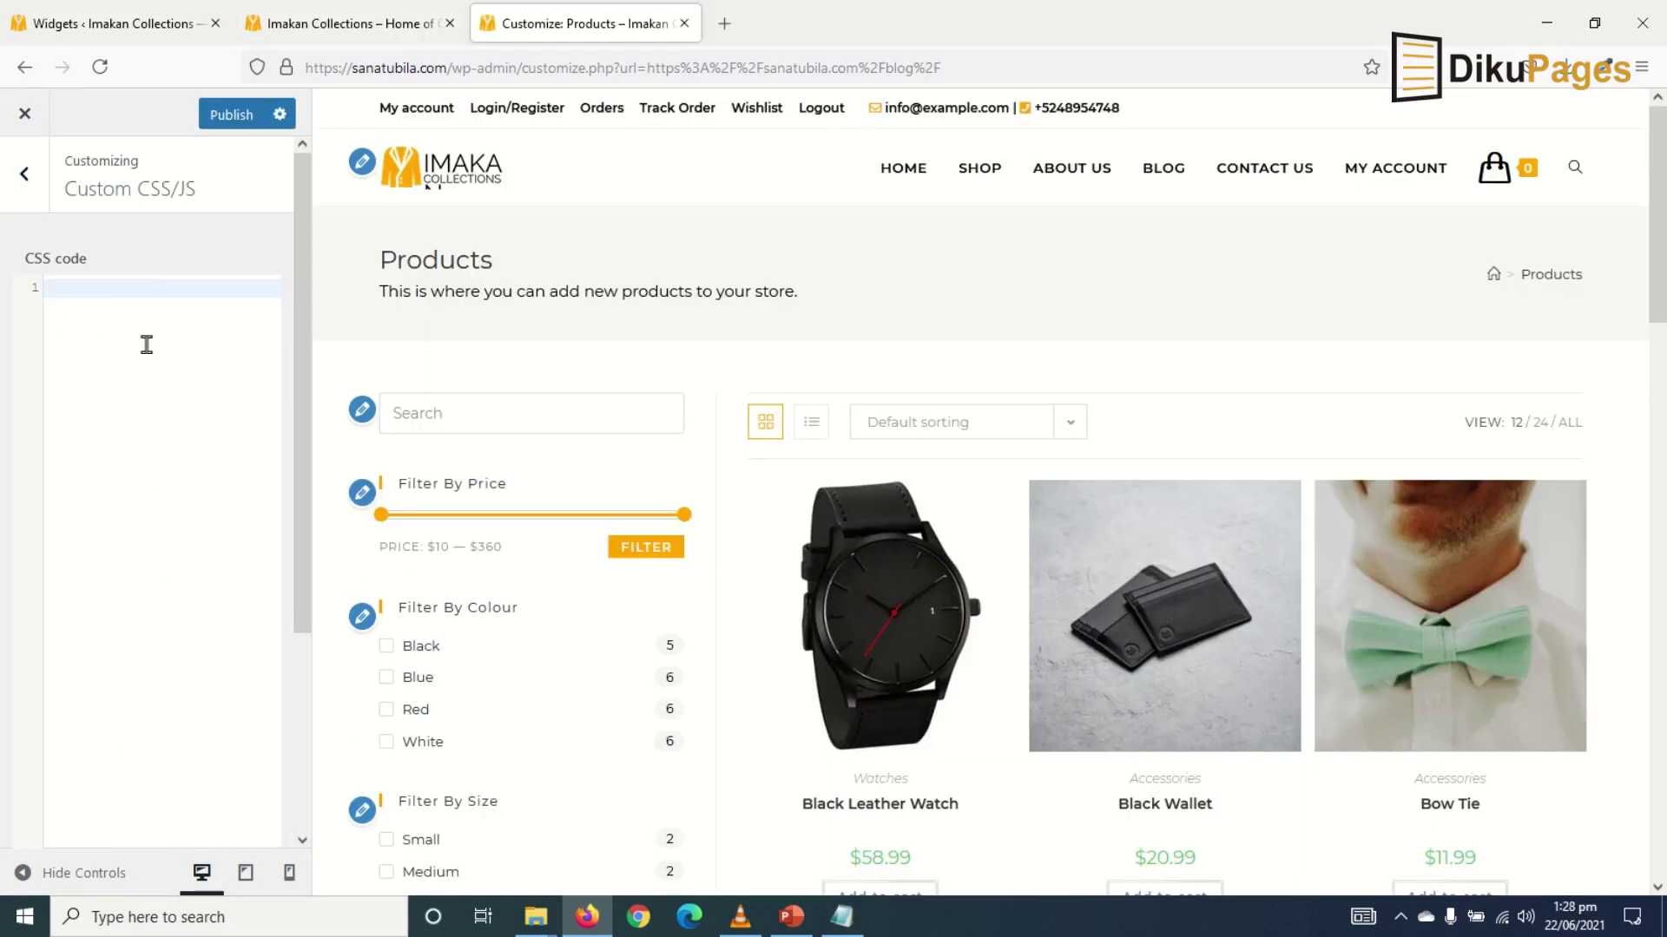
pyautogui.write('/*** Product Wishlist ***/ a.tinvwl_add_to_wishlist_button.tinvwl-icon-heart.tinvwl-position-after {     background: #ffa500;     padding: 2px 7px;     color: #fff; }')
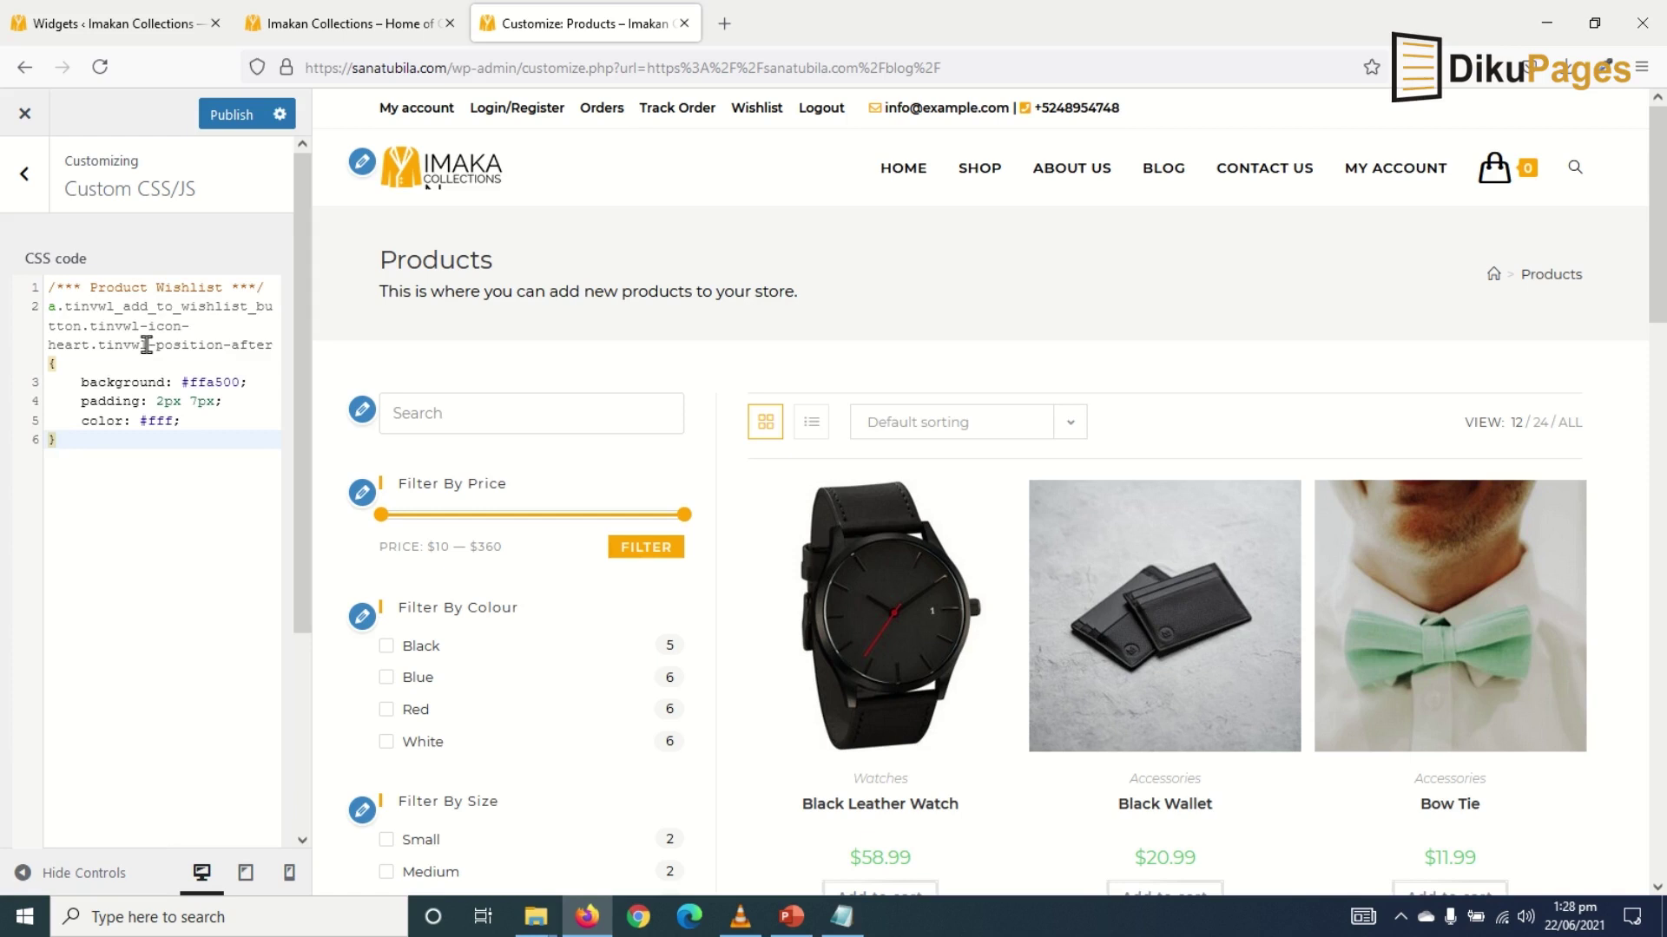
pyautogui.moveTo(900, 514)
pyautogui.moveTo(191, 382); pyautogui.dragTo(227, 381)
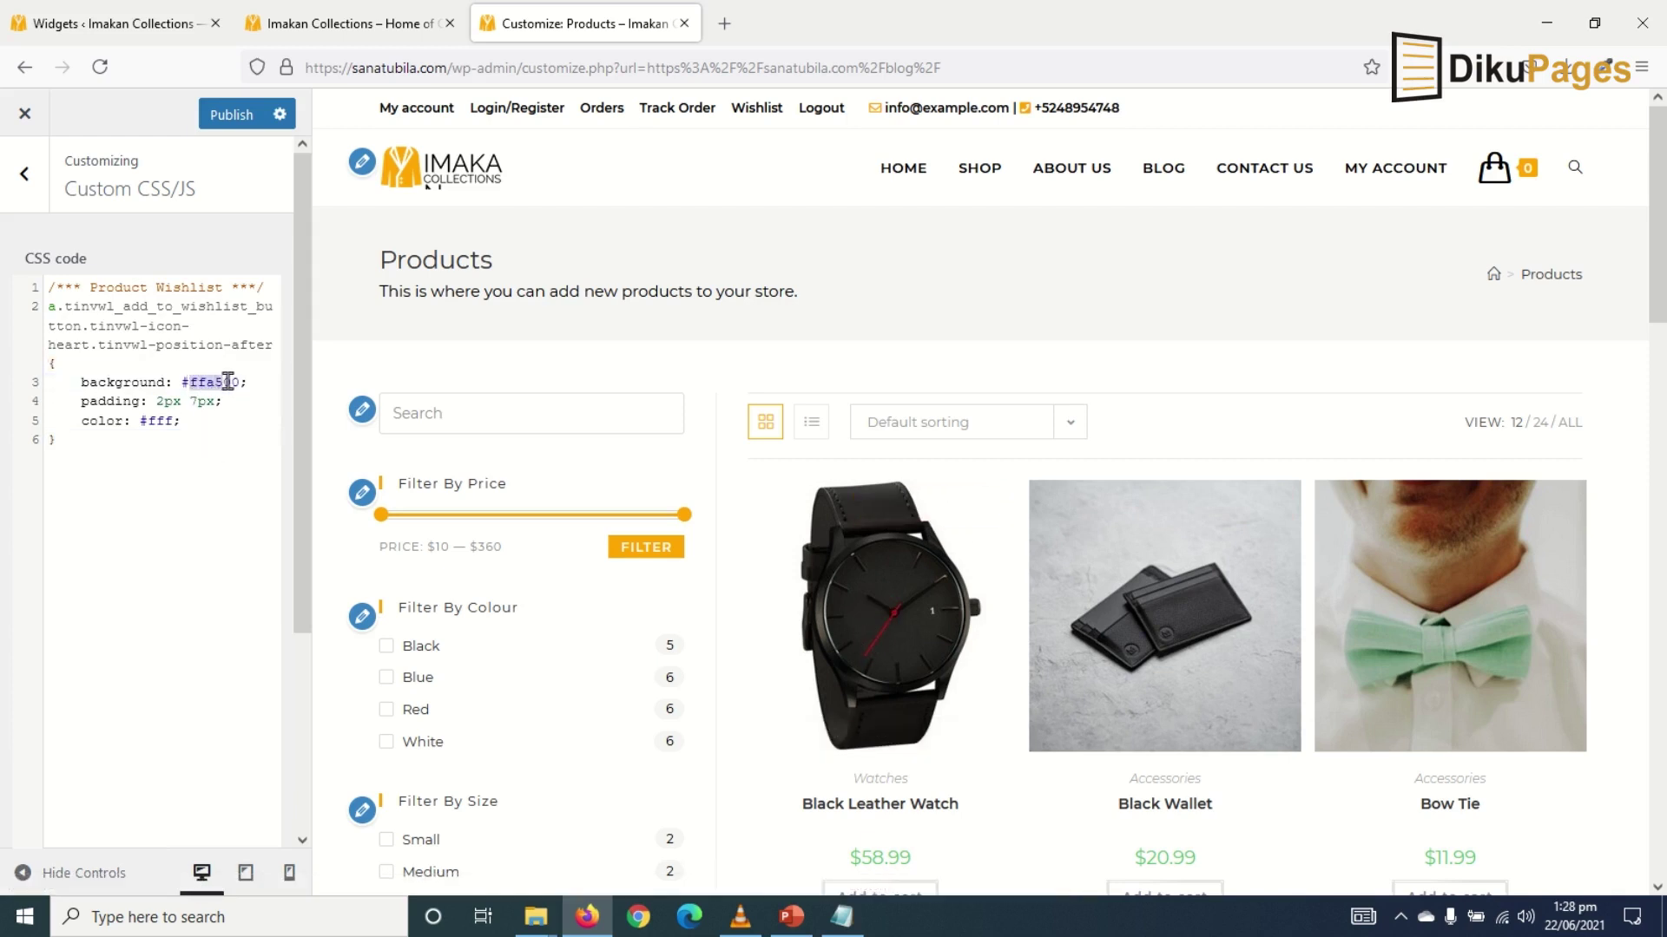
pyautogui.click(159, 418)
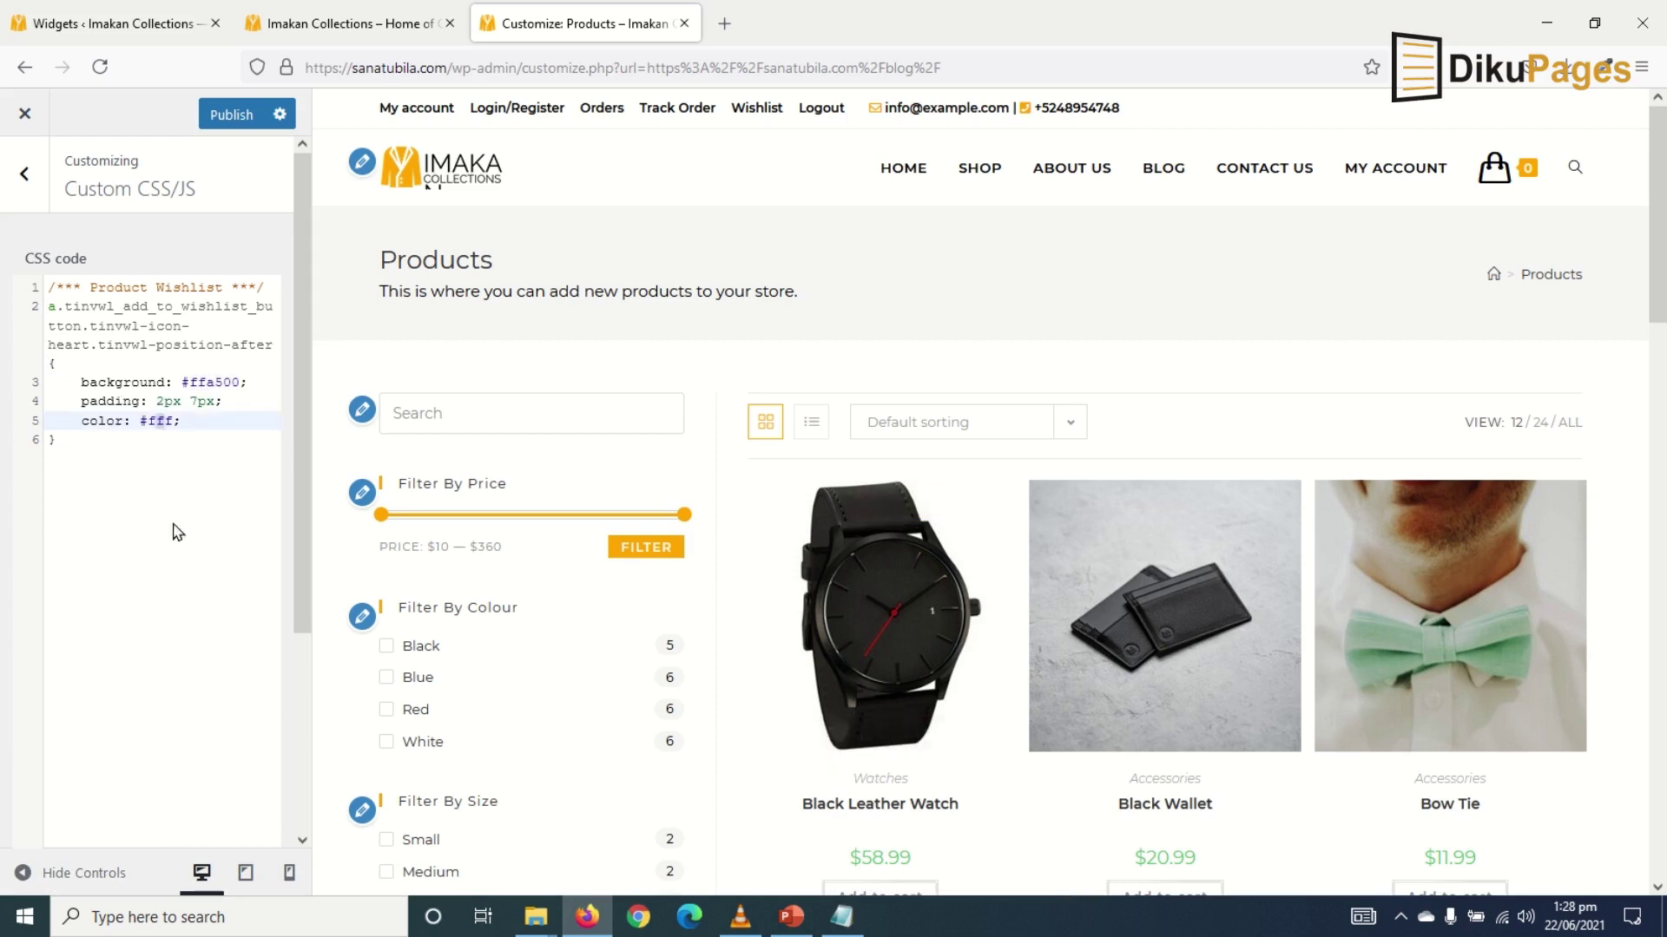
# Preview the wishlist button on the Black Leather Watch page, publish the custom CSS, and review the page down to the footer.
pyautogui.click(886, 614)
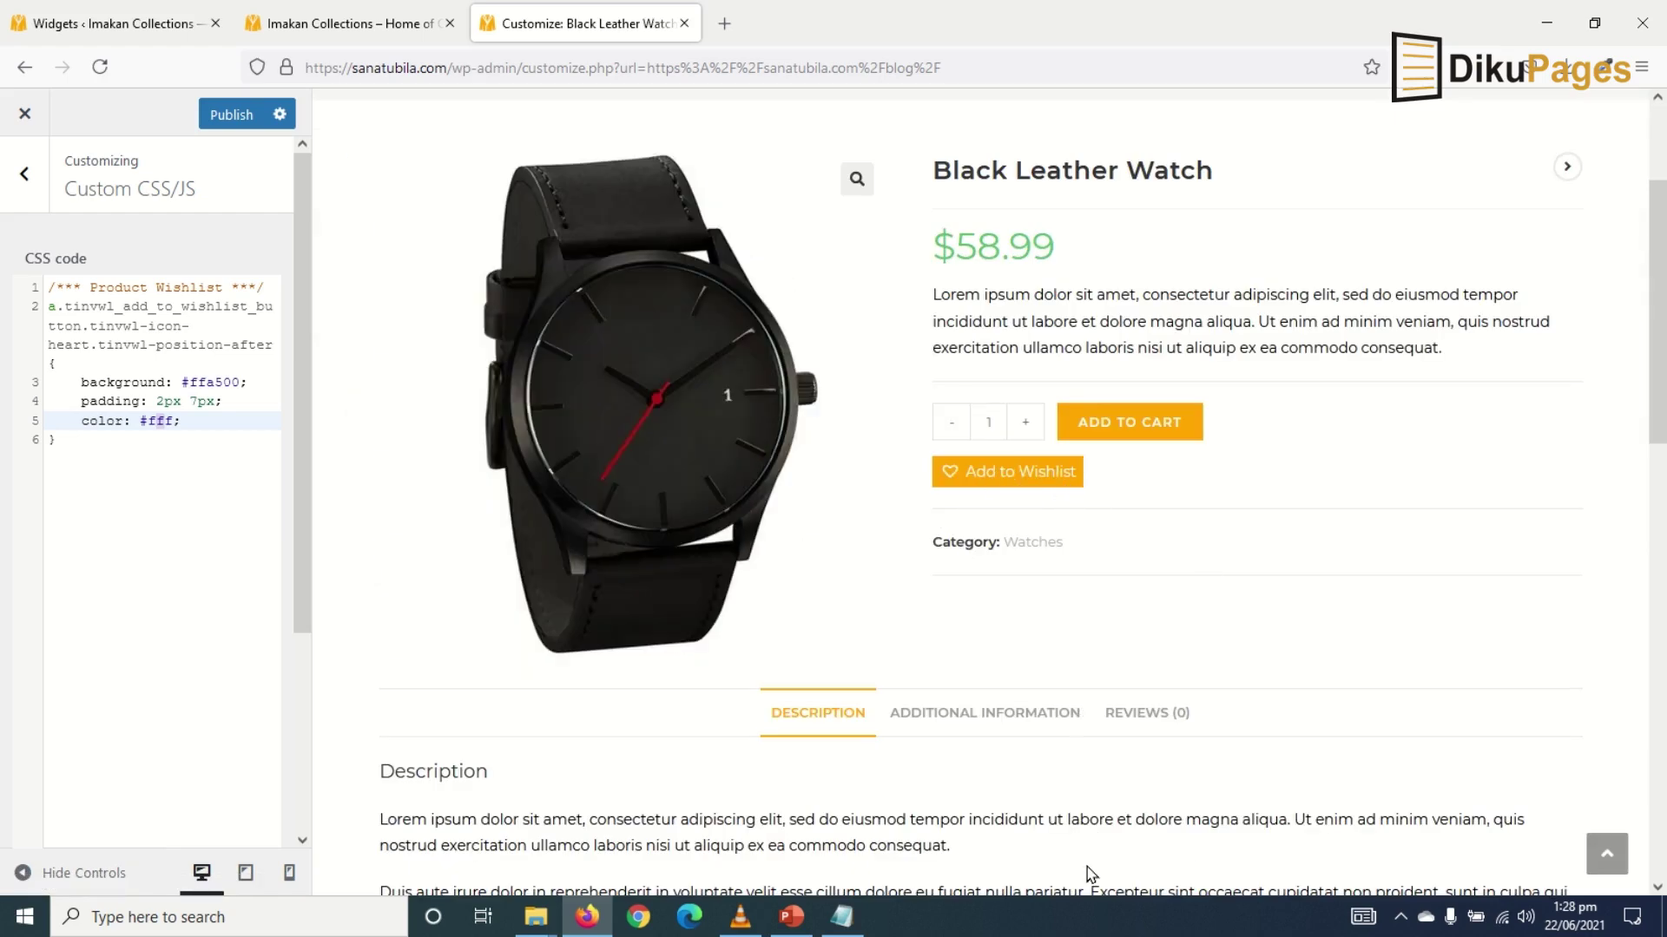
pyautogui.click(231, 115)
pyautogui.scroll(2, 1250, 564)
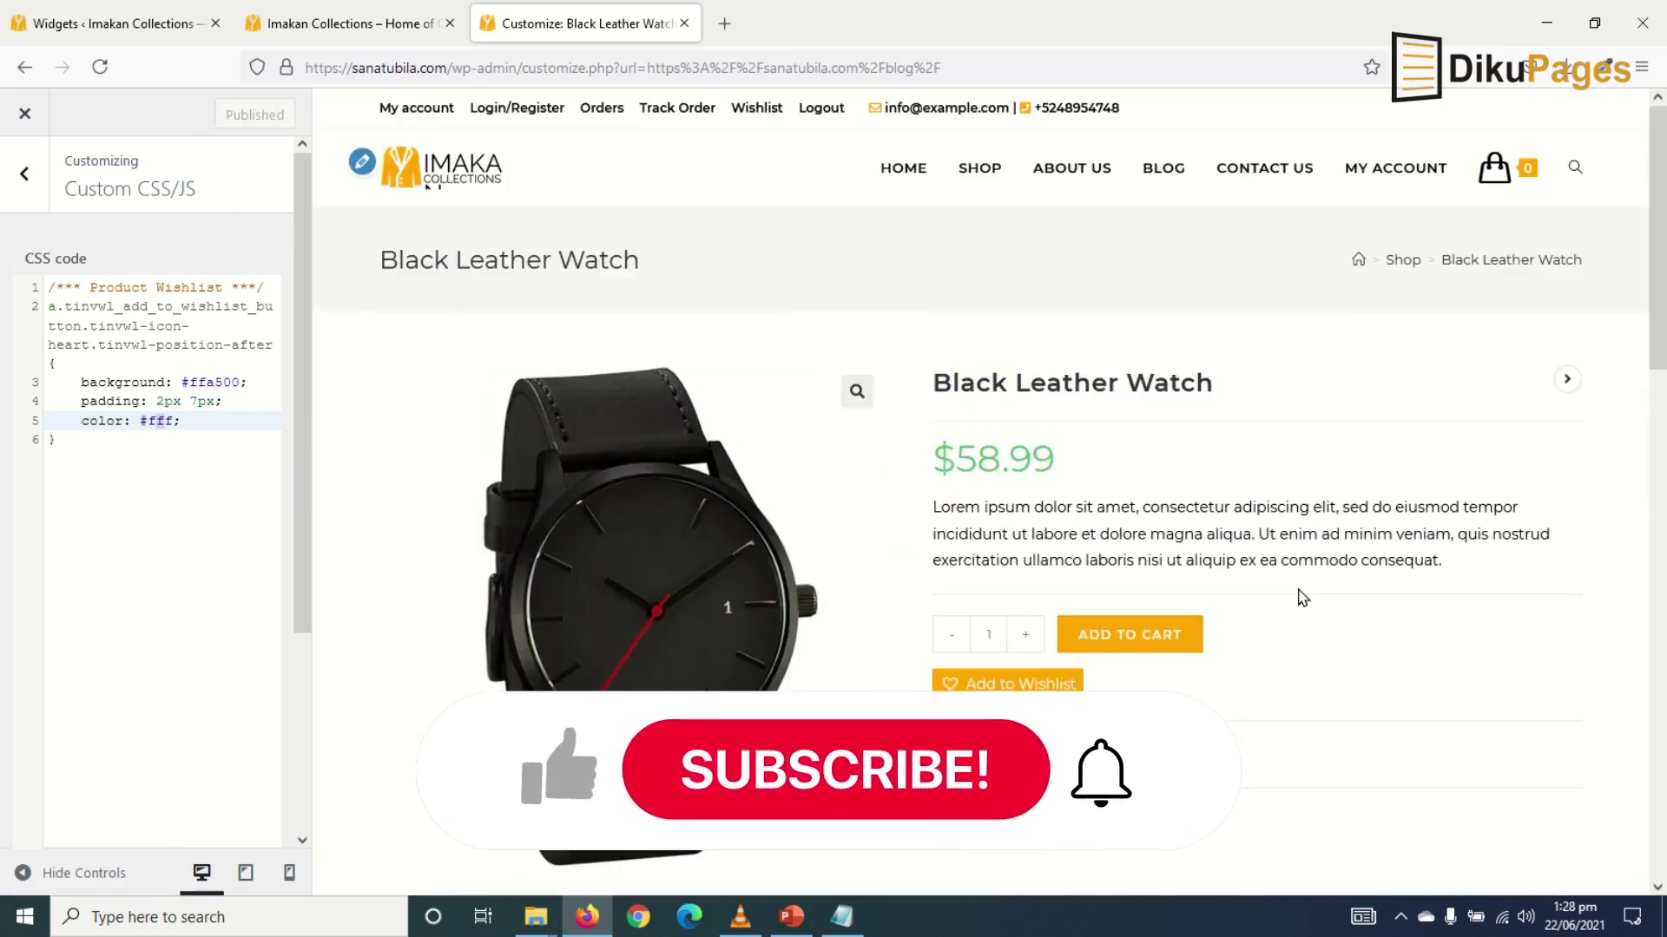
pyautogui.scroll(-6, 1298, 599)
pyautogui.scroll(-10, 1285, 607)
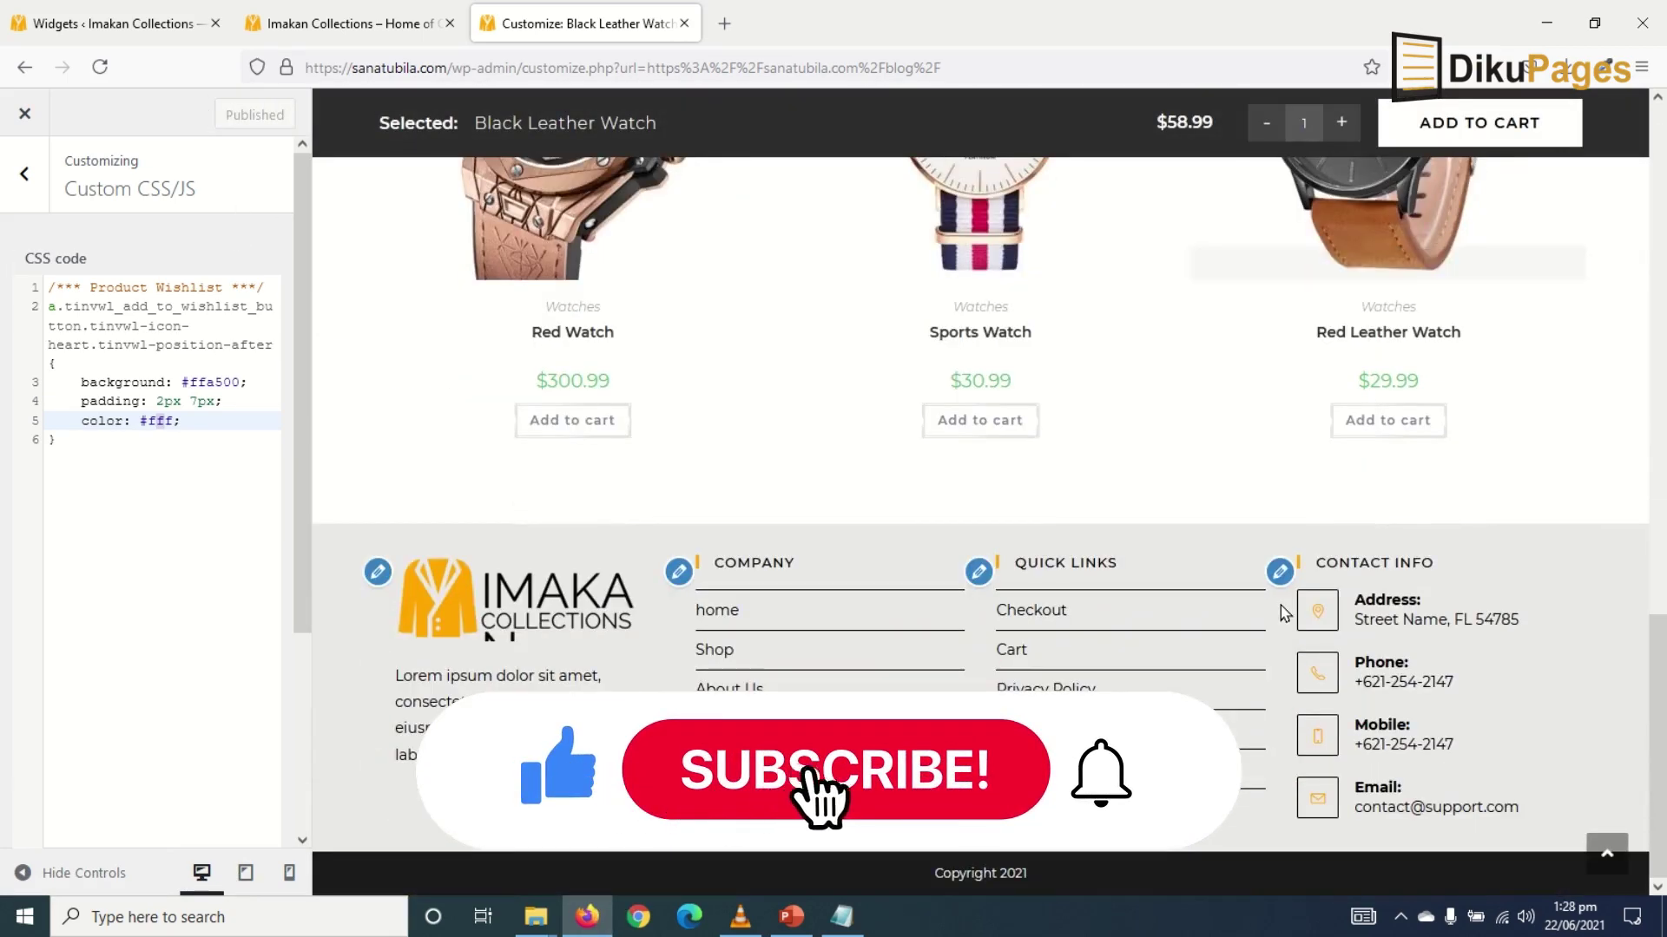
pyautogui.scroll(11, 1285, 607)
# Close the theme customizer and look through the posts and sidebar on the live Blog page.
pyautogui.click(13, 123)
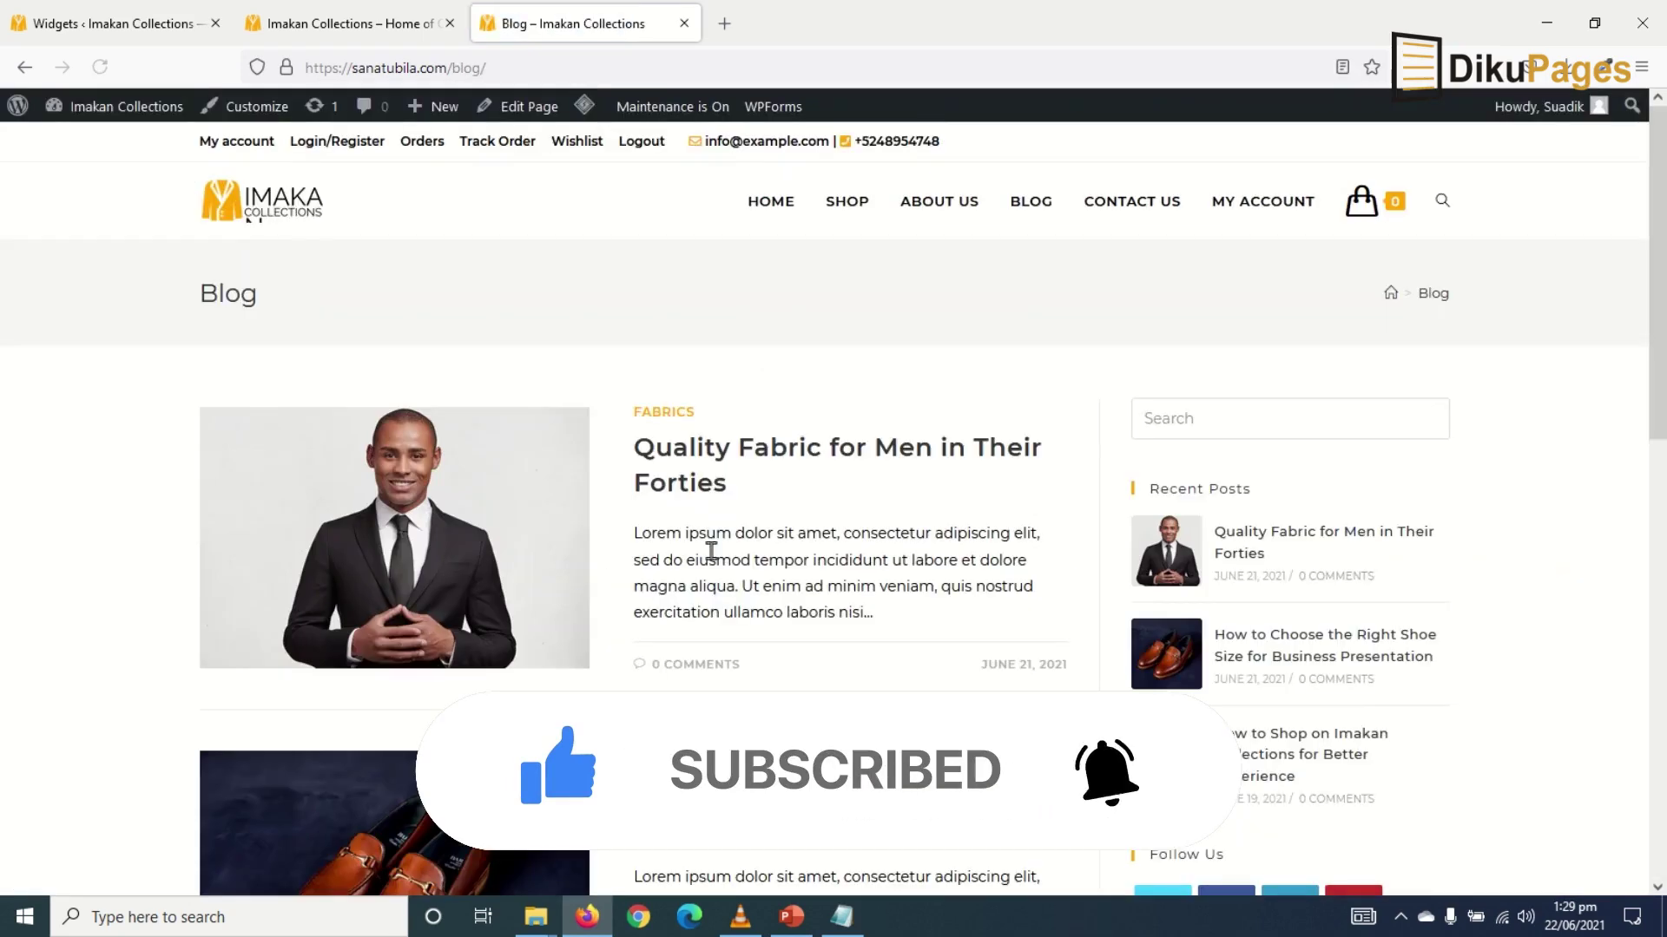
pyautogui.scroll(-8, 1003, 583)
pyautogui.scroll(8, 990, 585)
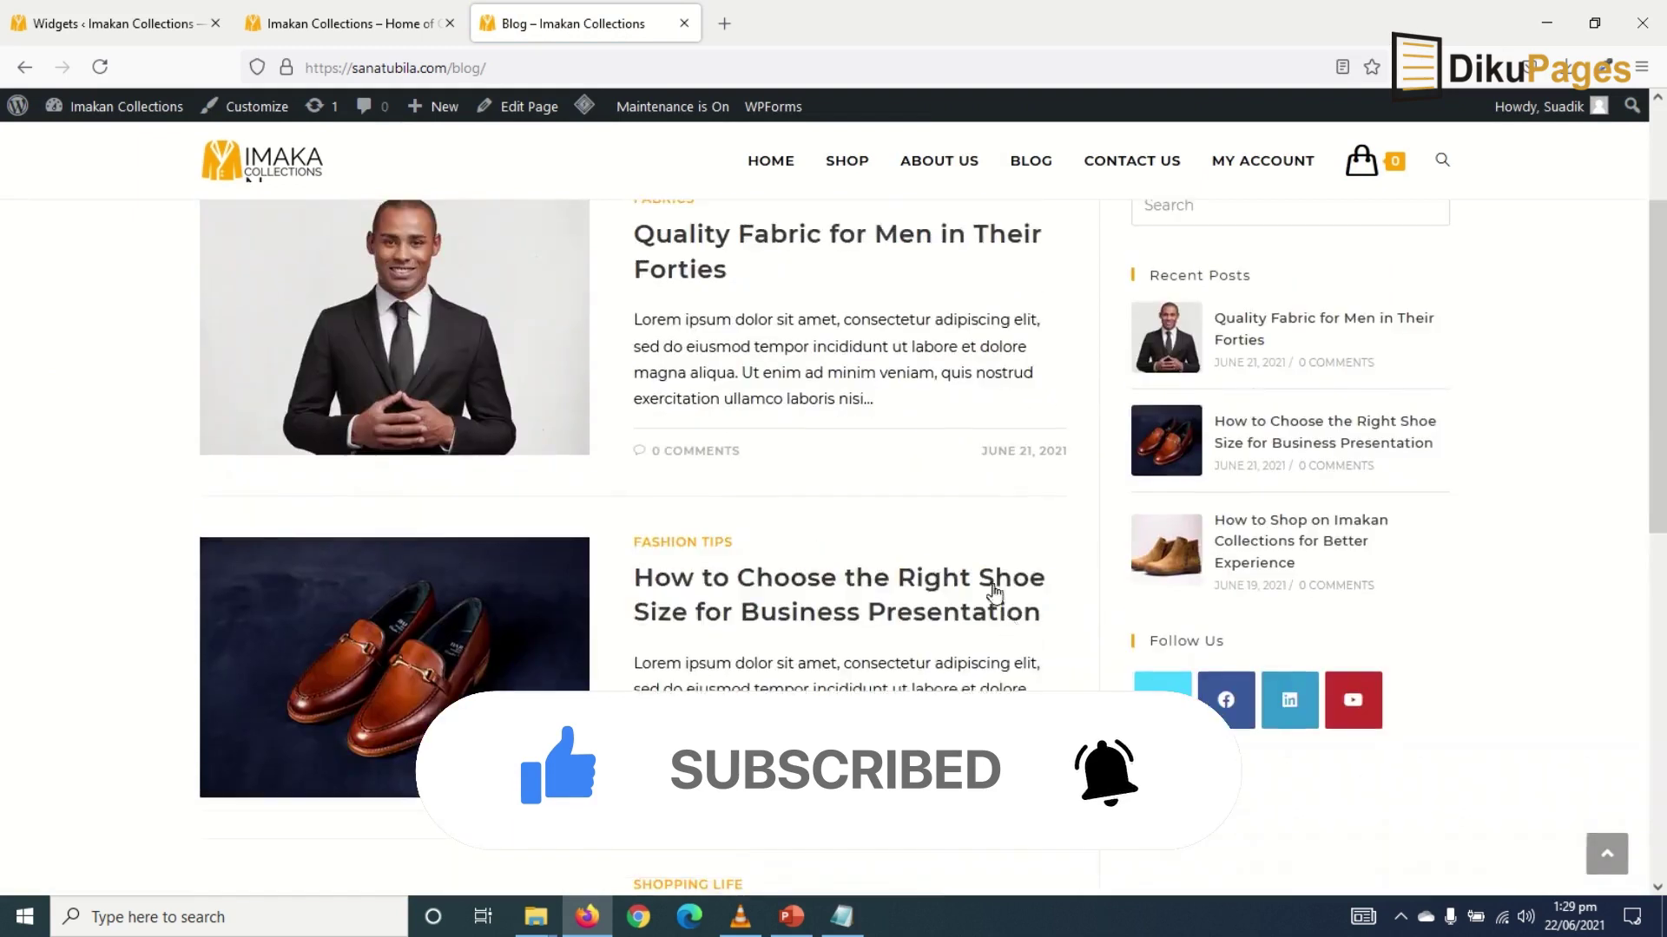